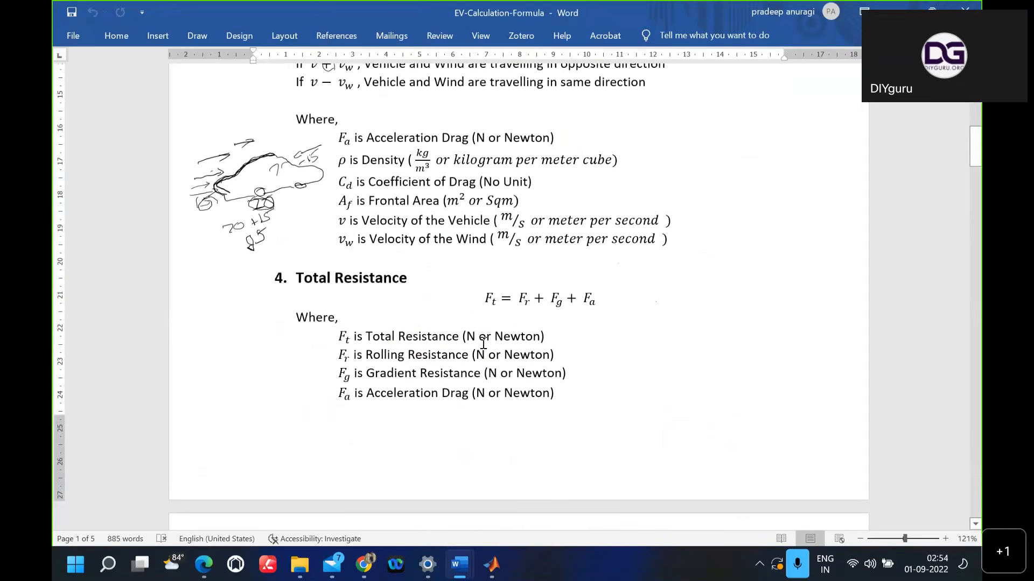
Step: Review the total resistance and total power formulas and switch to the Project_11_POWERTRAIN MODELLING document
click(526, 301)
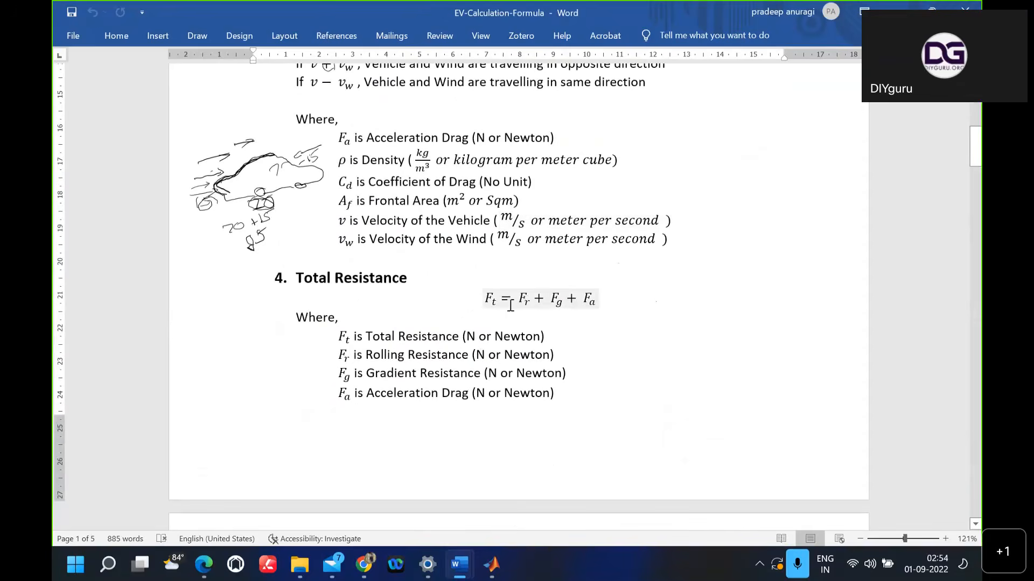
scroll(510, 305, down, 7)
mouse_move(460, 564)
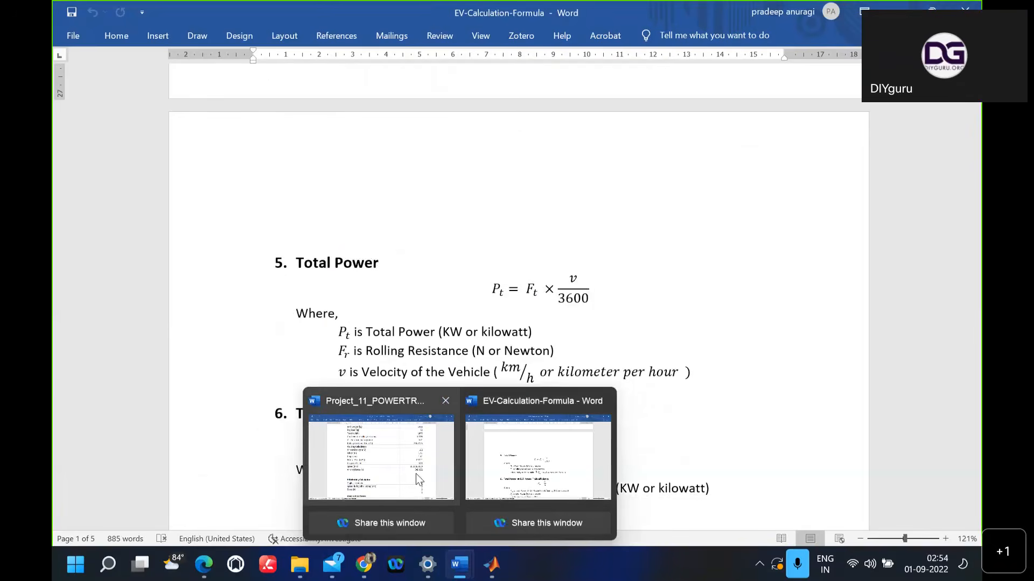
click(415, 473)
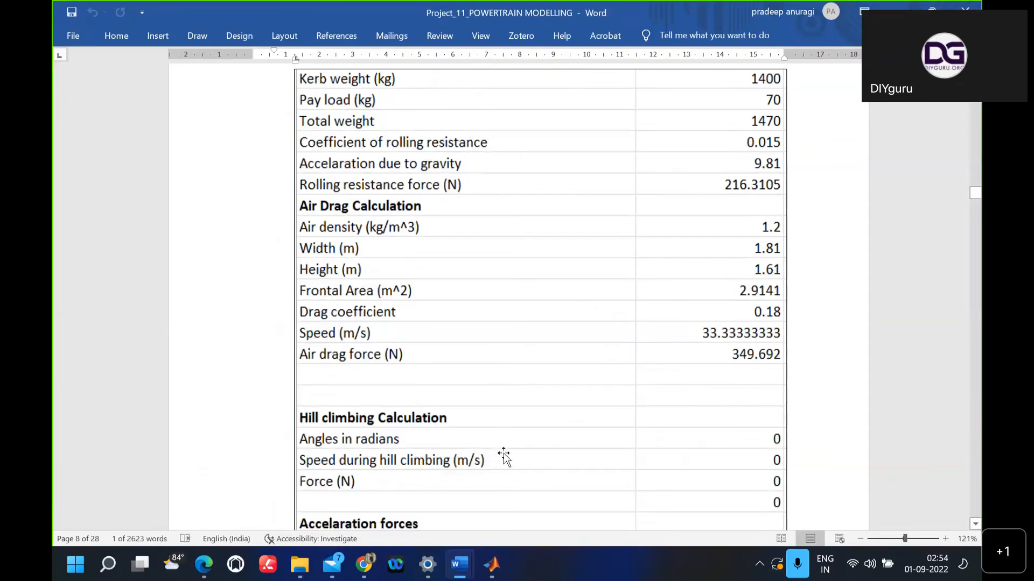
Step: Read through the force, power and wheel torque calculations, the gear ratio notes, and the vehicle body block and its parameters
scroll(504, 461, down, 10)
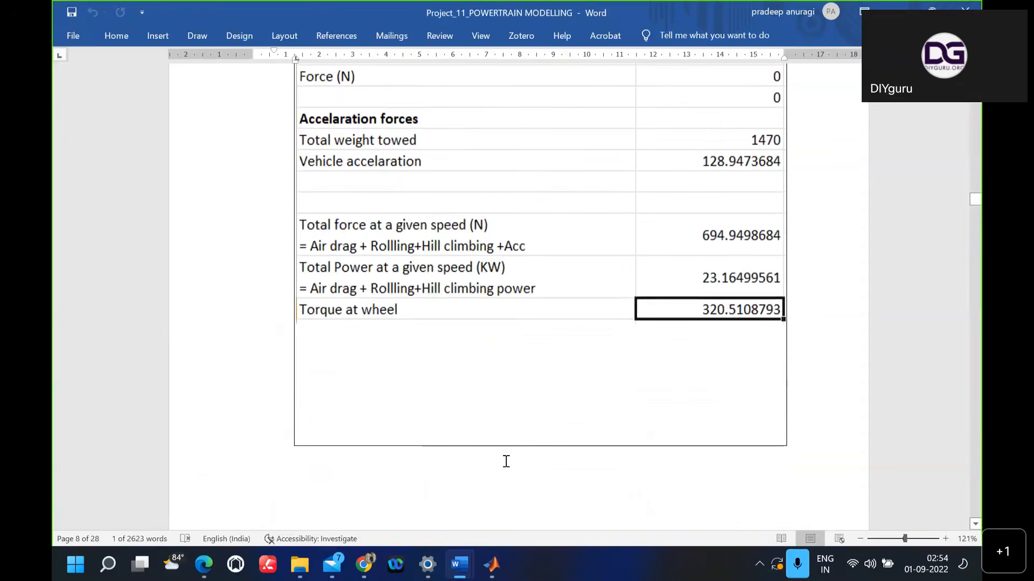
scroll(506, 461, down, 5)
scroll(506, 461, down, 7)
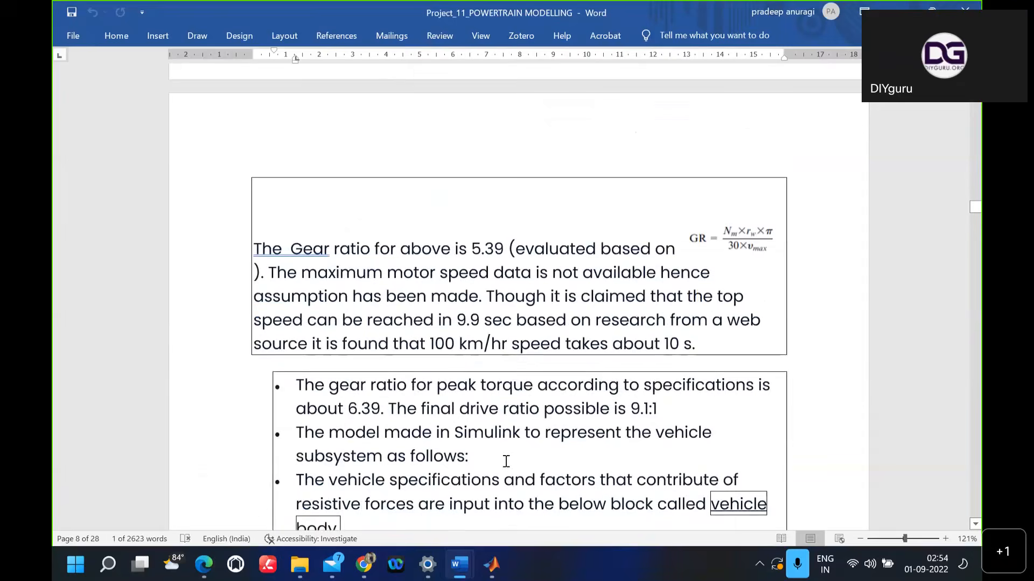
scroll(506, 462, down, 7)
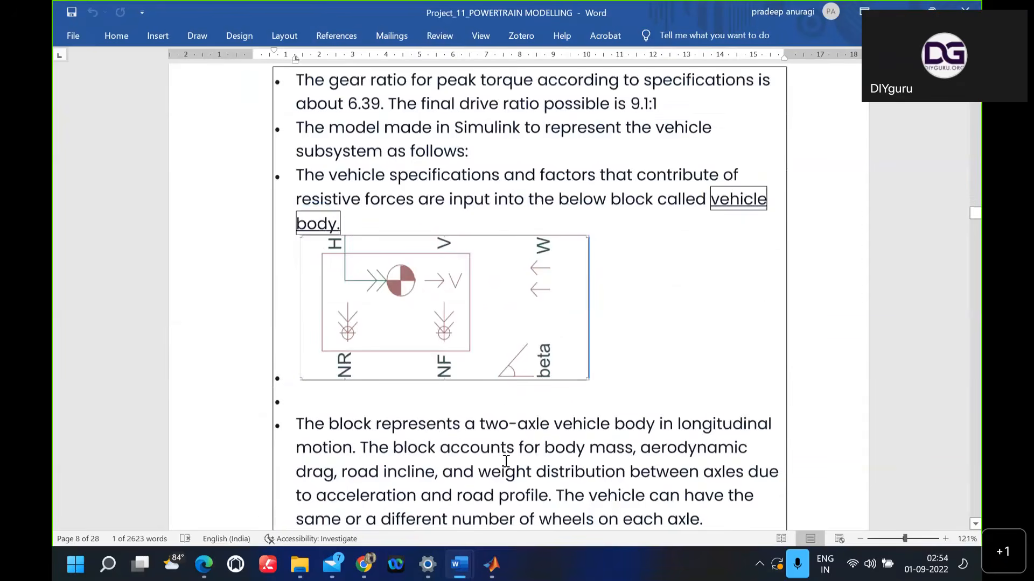
scroll(506, 461, down, 1)
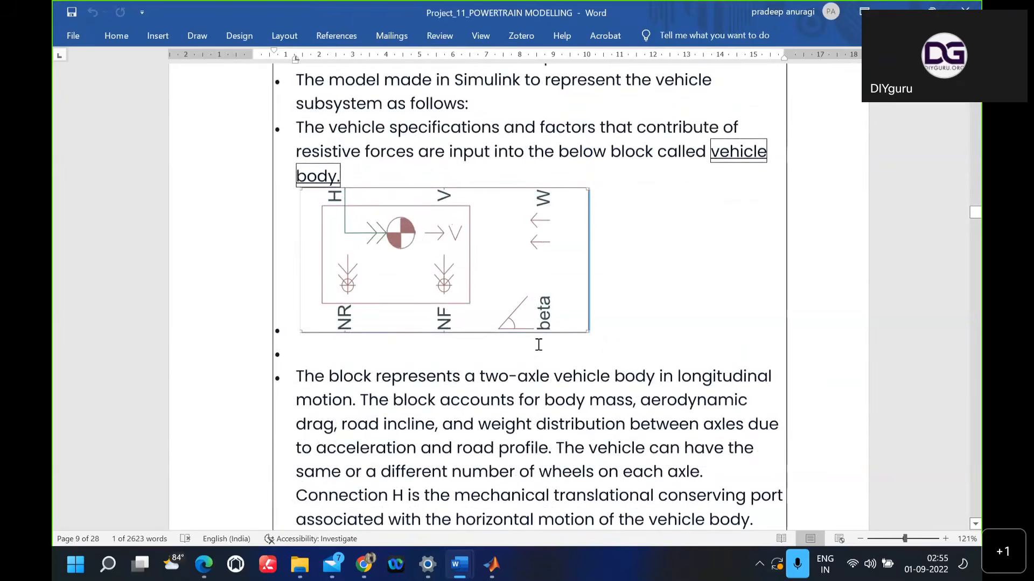
scroll(539, 344, down, 10)
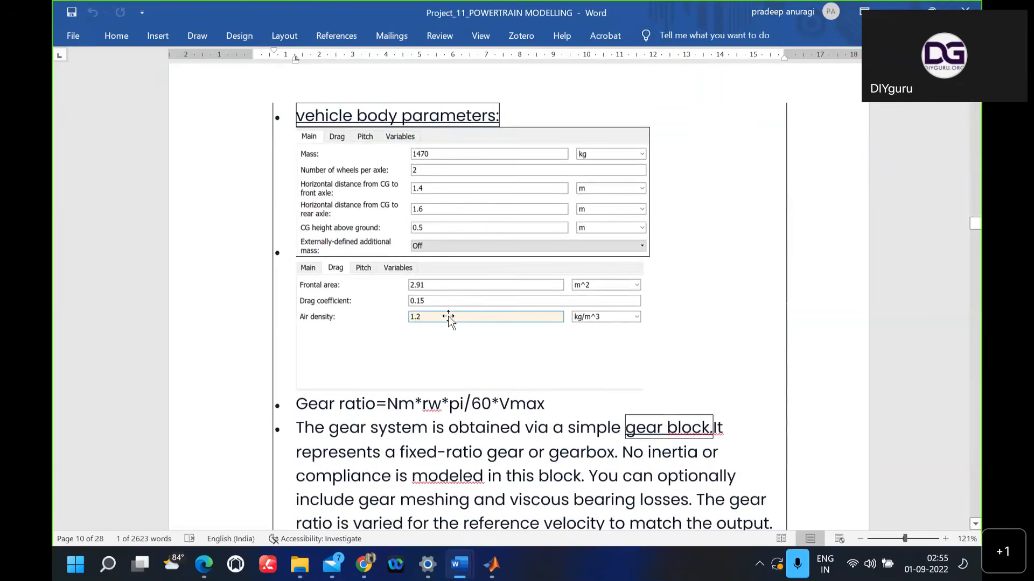
Step: Examine the simple gear block's description, its teeth ratio and output shaft settings, and the gear ratio formula
scroll(448, 317, down, 6)
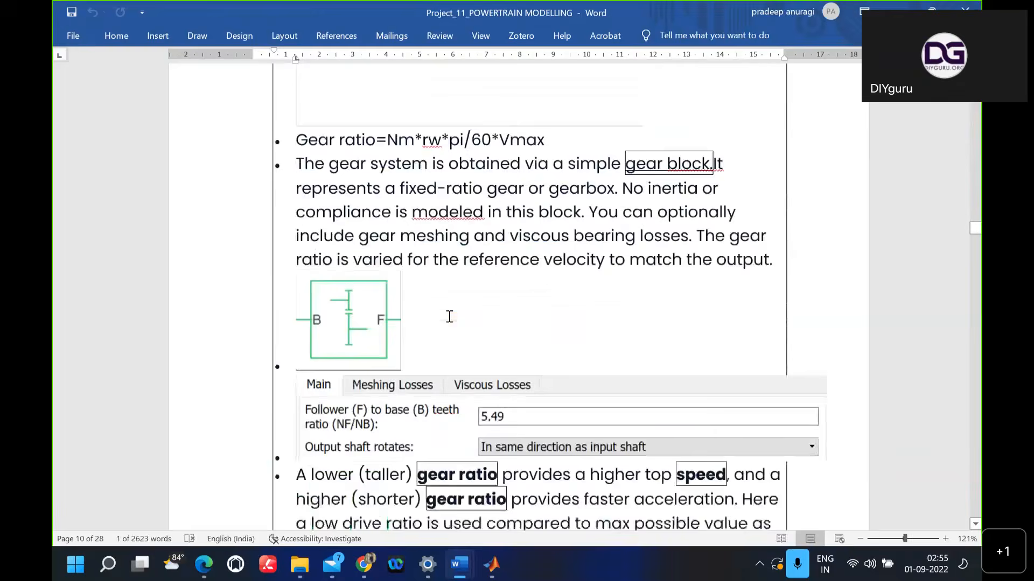
scroll(385, 229, up, 4)
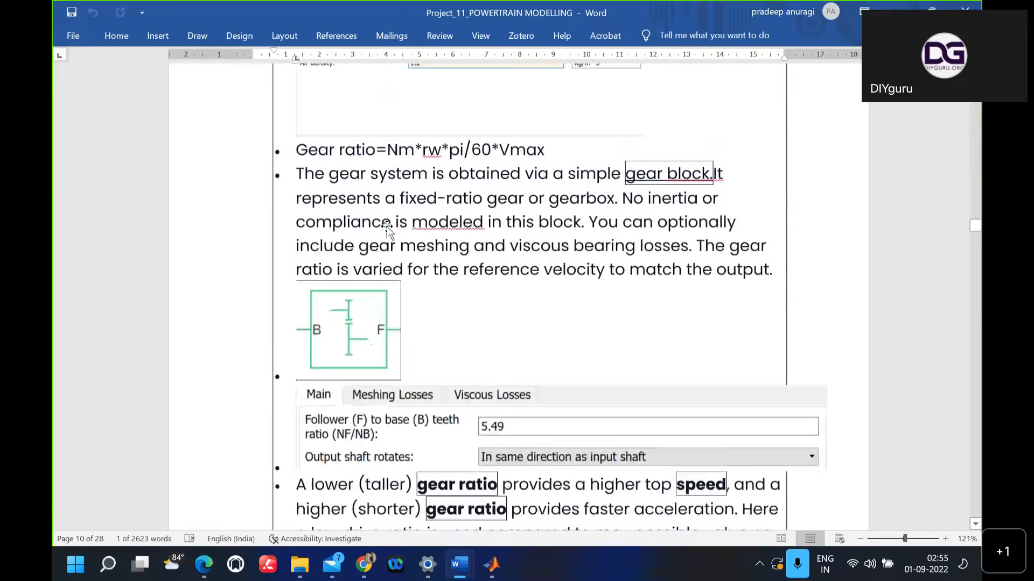
scroll(387, 227, down, 1)
scroll(387, 227, down, 2)
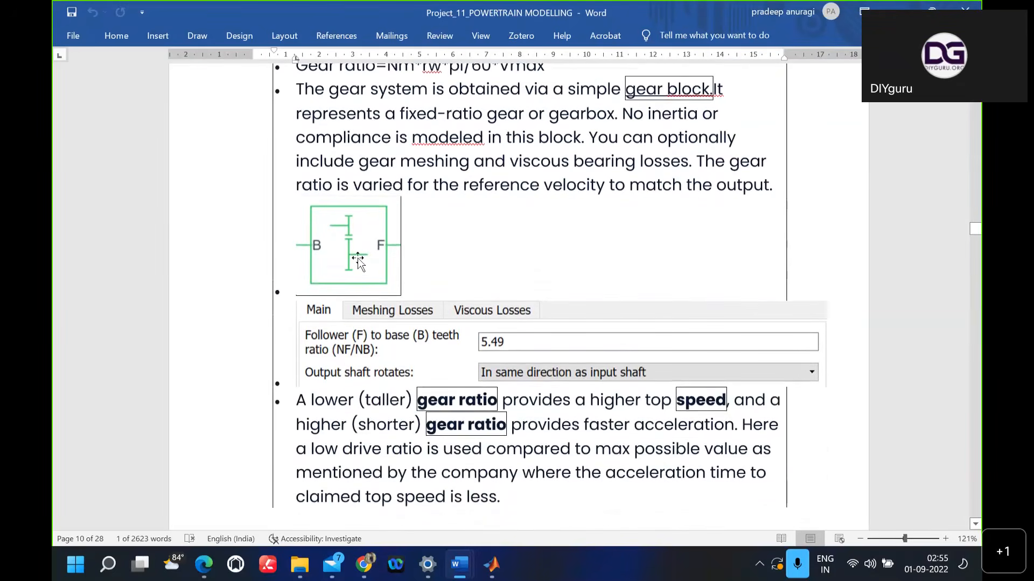
scroll(357, 257, up, 1)
scroll(357, 257, down, 1)
scroll(357, 258, down, 1)
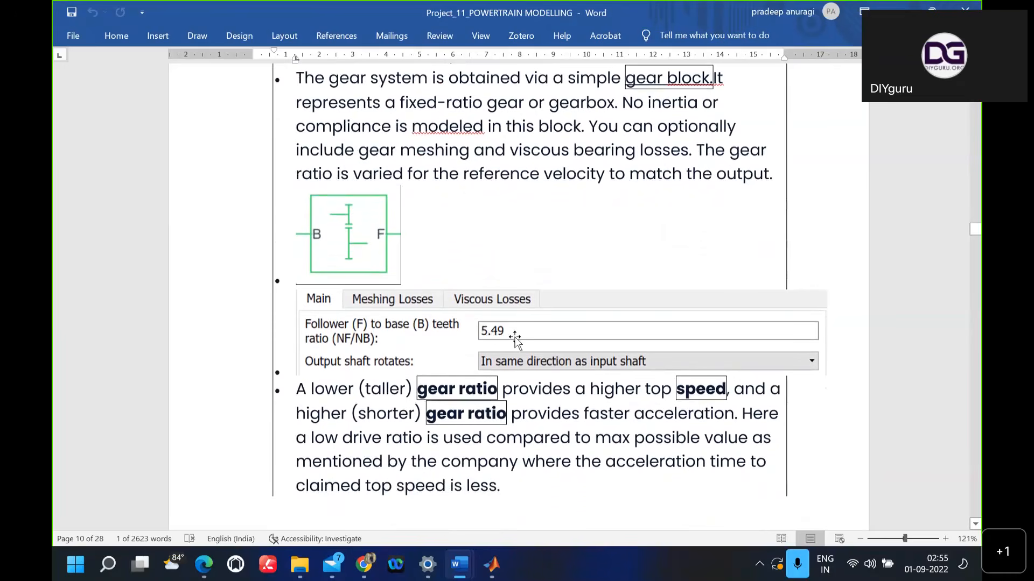
Step: Examine the wheel speed table and the descriptions and pictures of the inertia and tire blocks
scroll(515, 337, down, 7)
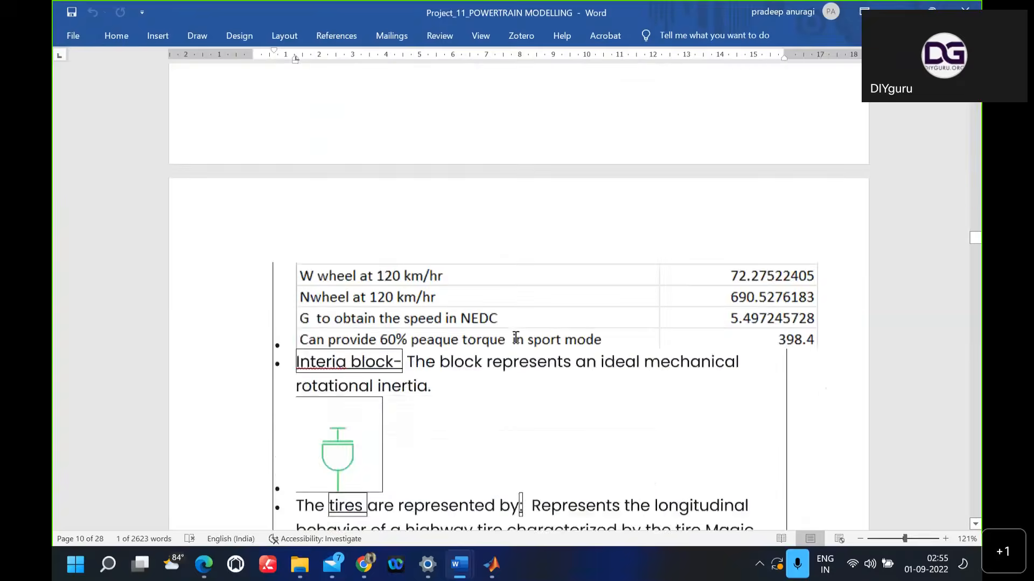
scroll(515, 337, down, 2)
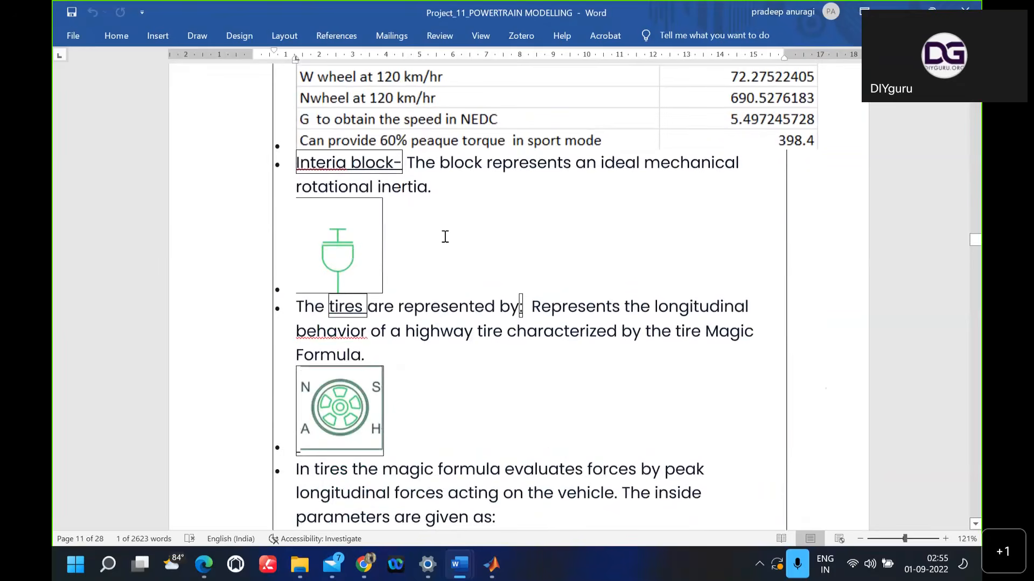
scroll(445, 237, up, 1)
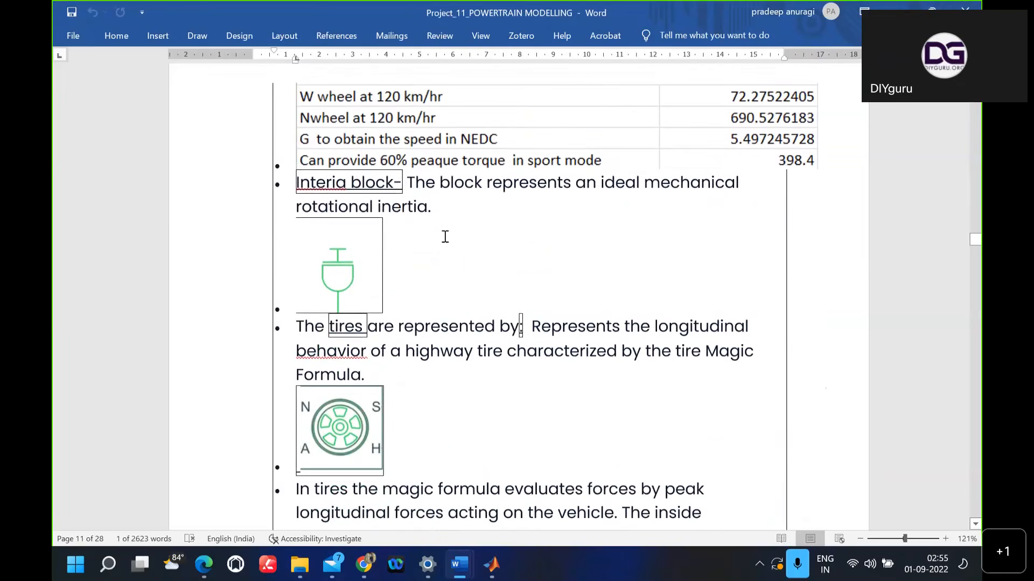
scroll(445, 236, up, 1)
scroll(445, 237, up, 3)
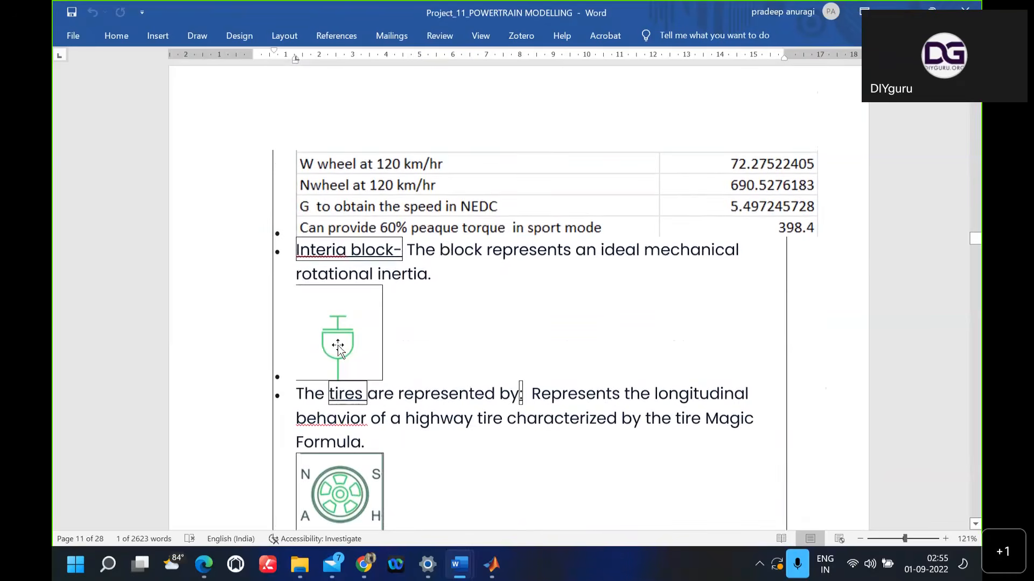
scroll(408, 351, down, 3)
scroll(408, 351, down, 6)
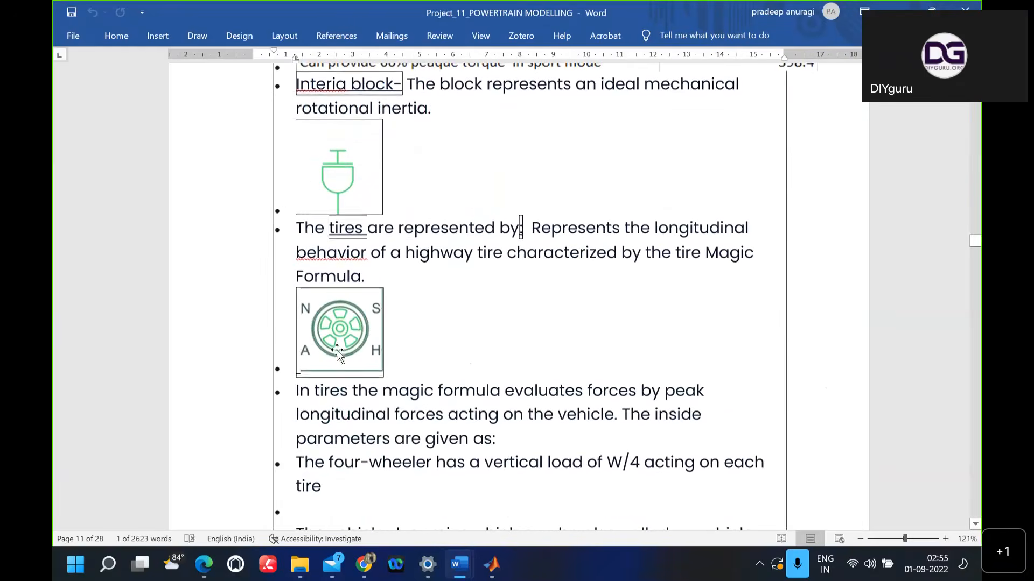
click(355, 335)
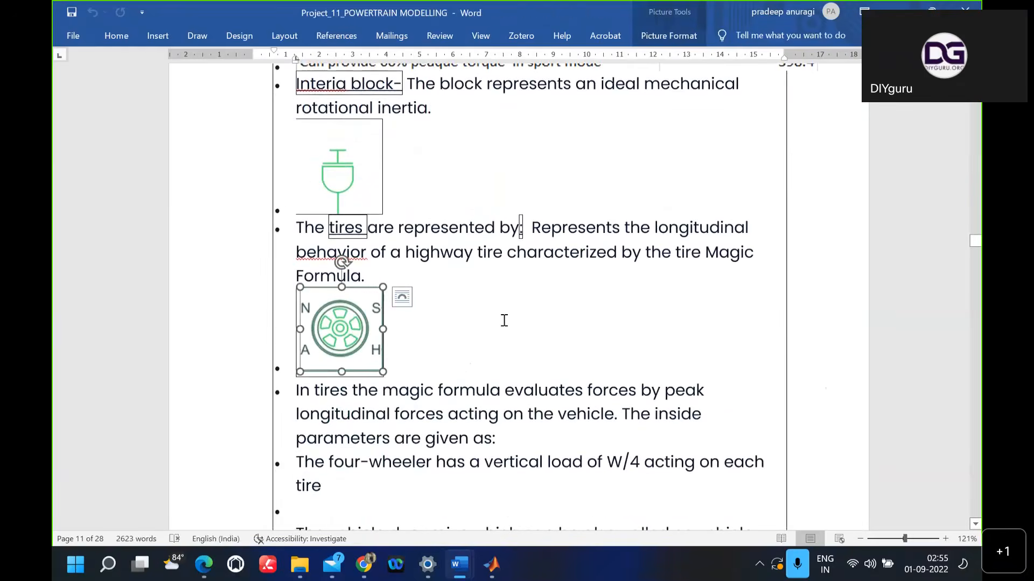
click(504, 320)
Step: Examine the tire's Magic Formula and rolling resistance parameters and the vehicle subsystem diagram
scroll(504, 321, down, 10)
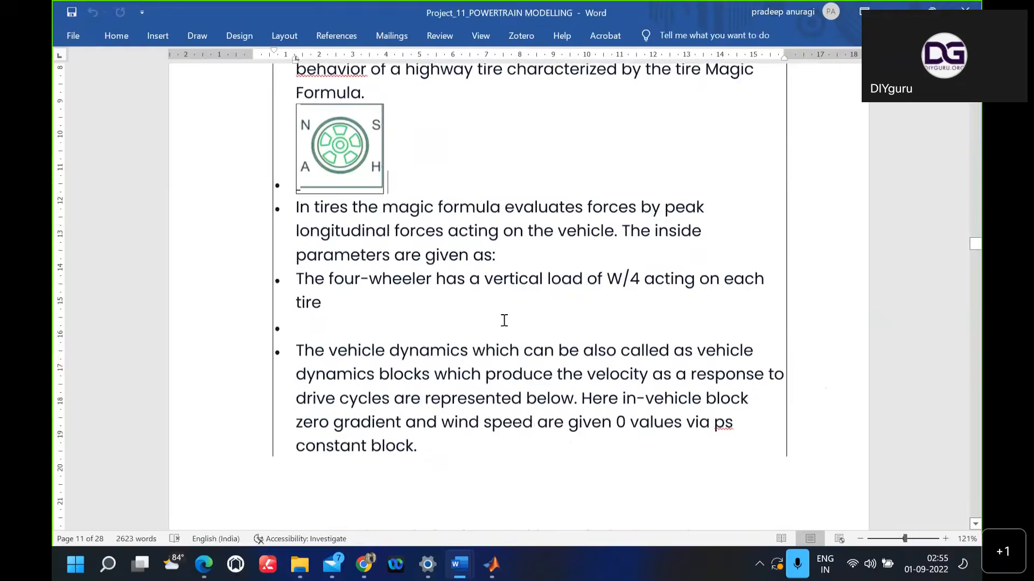
scroll(502, 323, down, 20)
scroll(501, 323, up, 3)
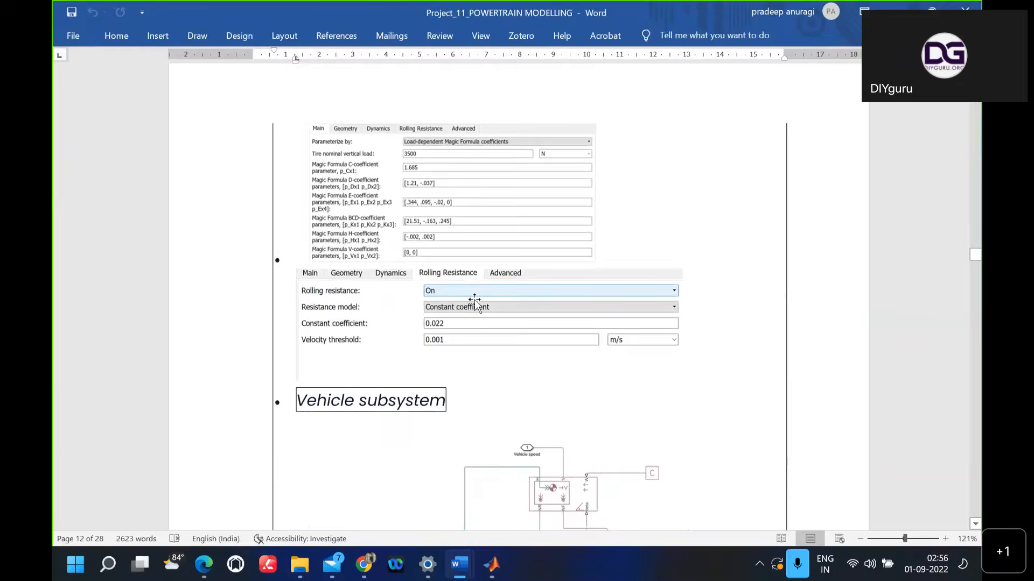
scroll(473, 299, up, 5)
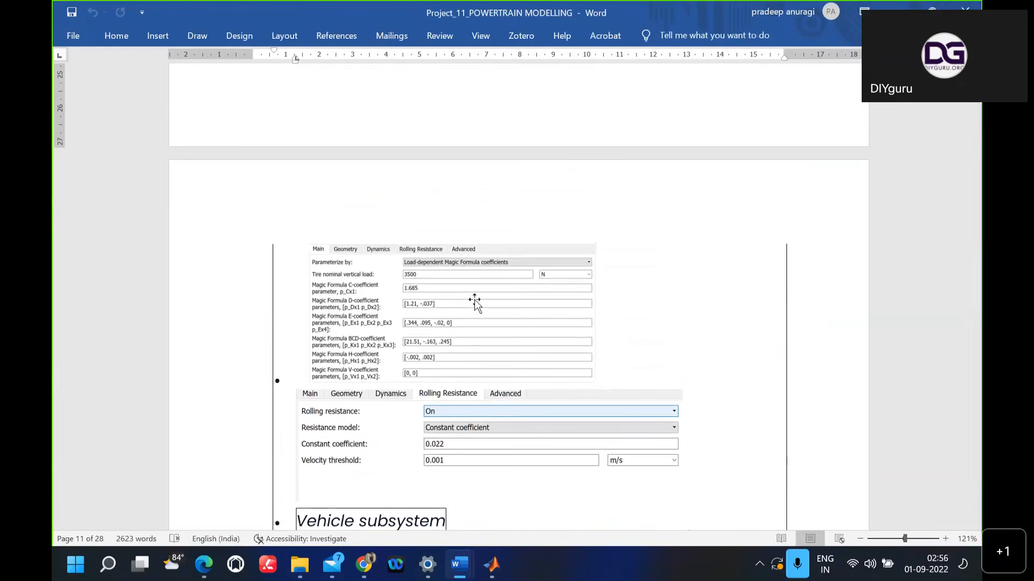
scroll(474, 299, down, 15)
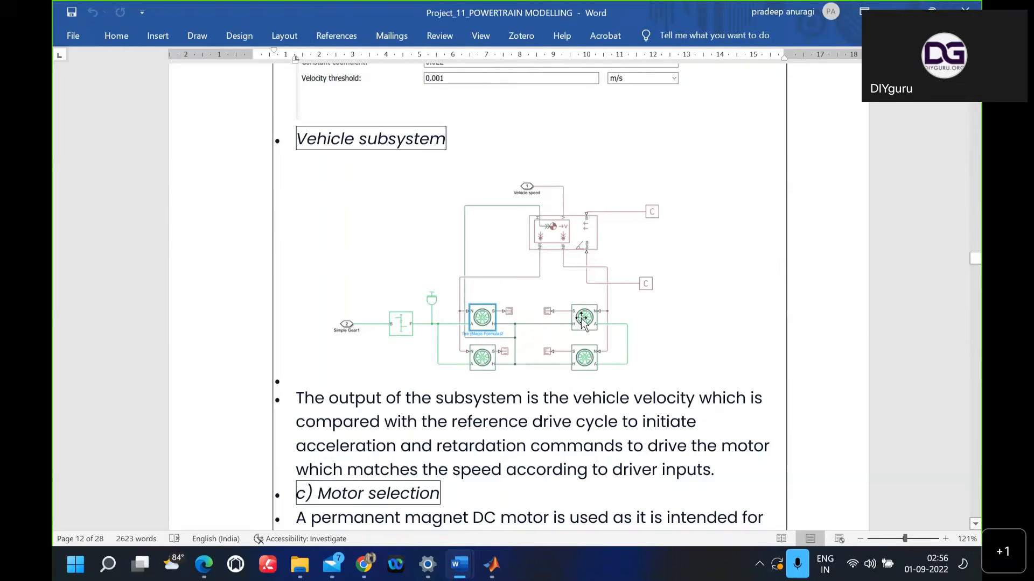
Step: Read the motor selection section, including the motor power formula, the rated motor speed calculation and the electrical torque parameters
scroll(581, 320, down, 8)
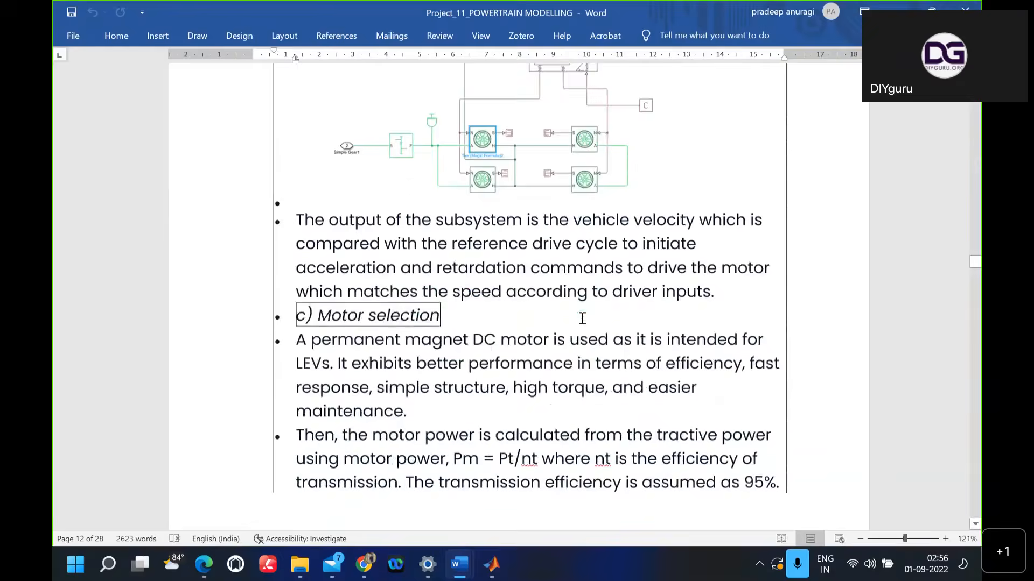
scroll(581, 318, up, 1)
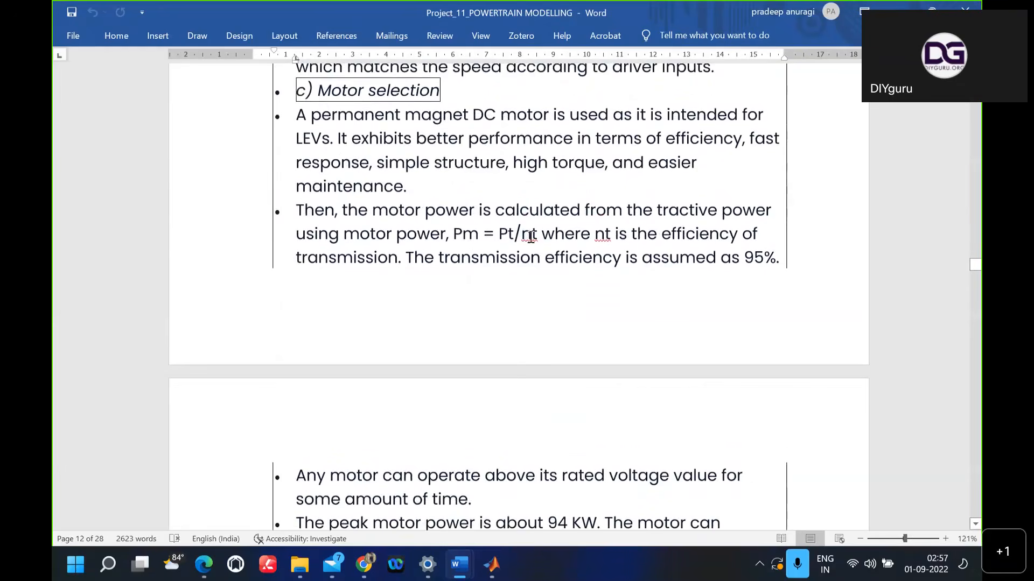
scroll(530, 237, down, 2)
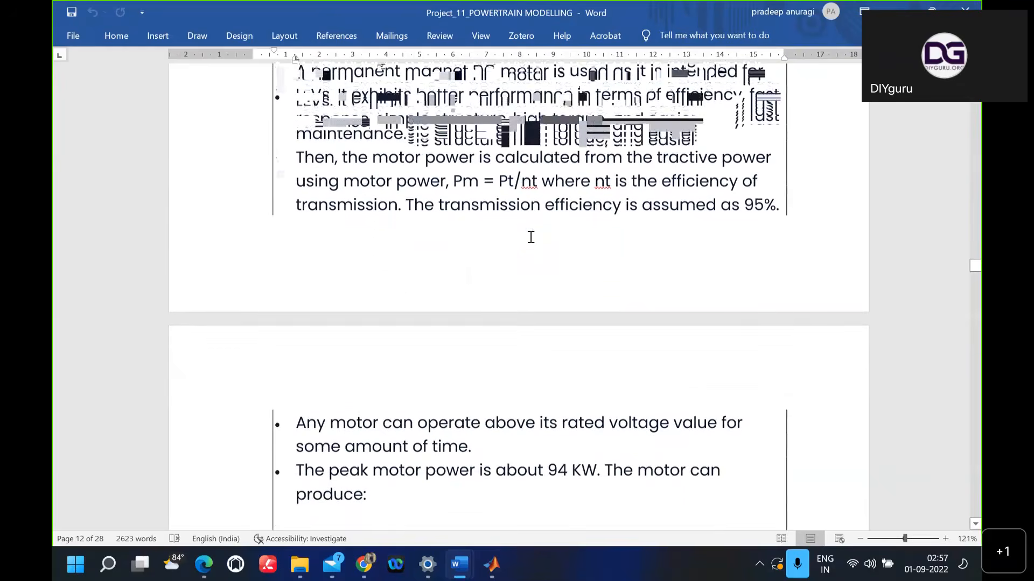
scroll(530, 236, down, 10)
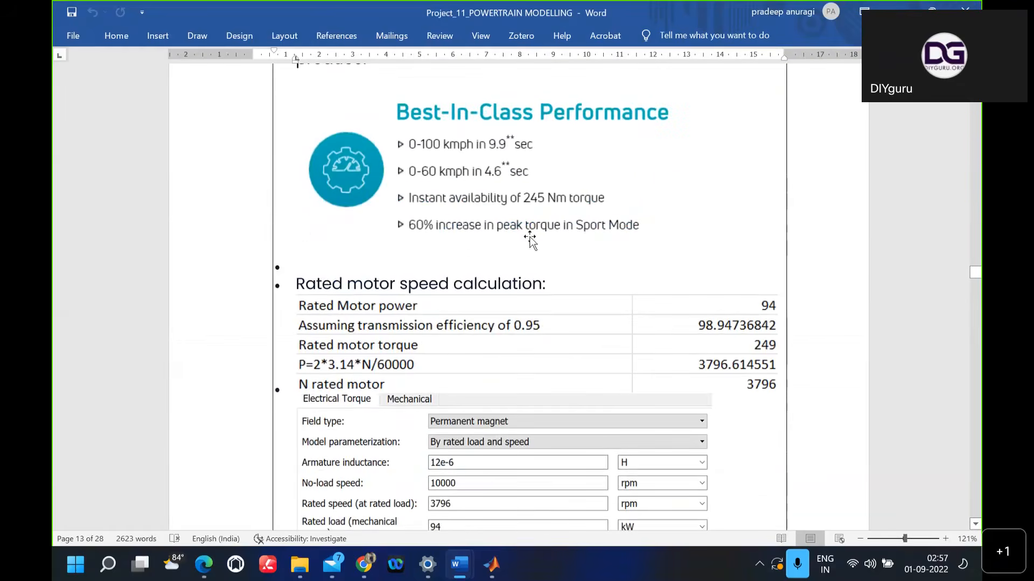
scroll(530, 237, down, 2)
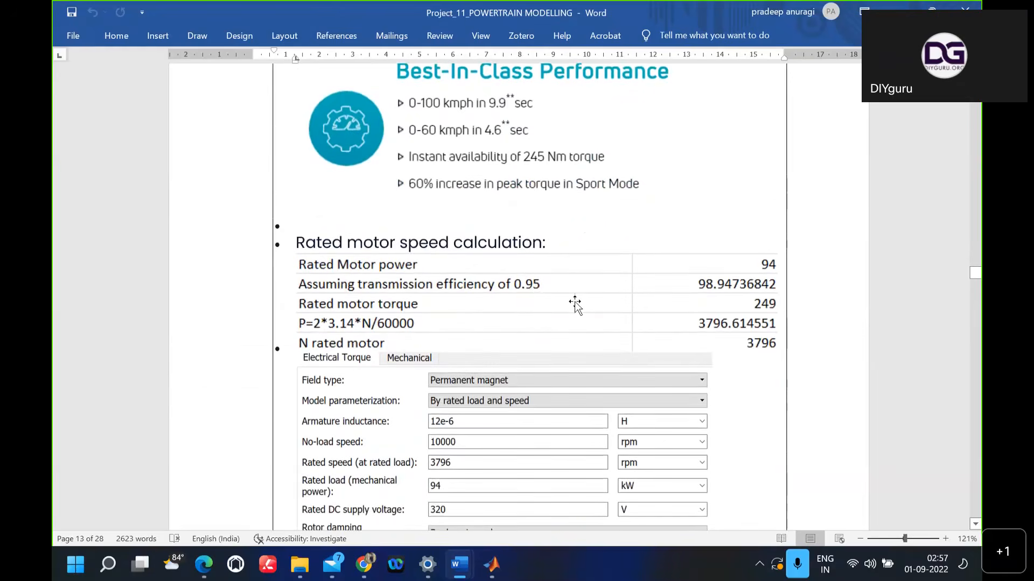
scroll(575, 304, down, 3)
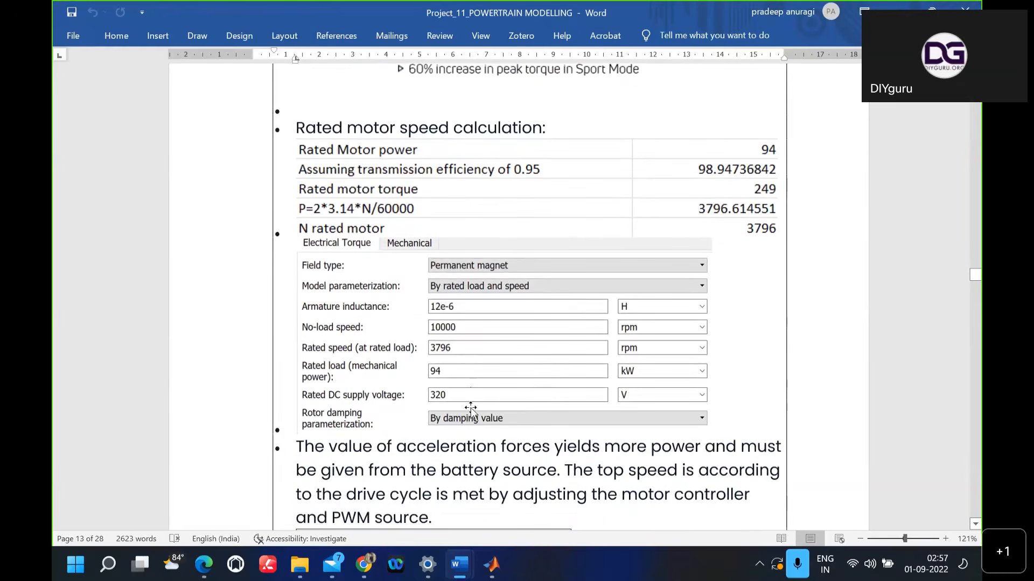
scroll(470, 409, down, 1)
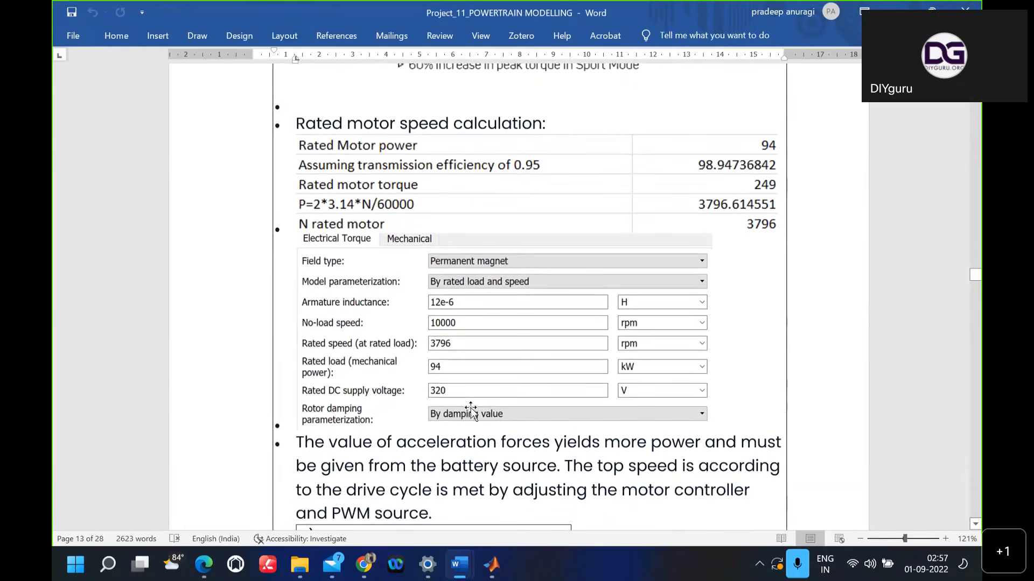
Step: Read the motor controller and PWM block section and examine the H-Bridge block with its bridge parameters
scroll(471, 409, down, 18)
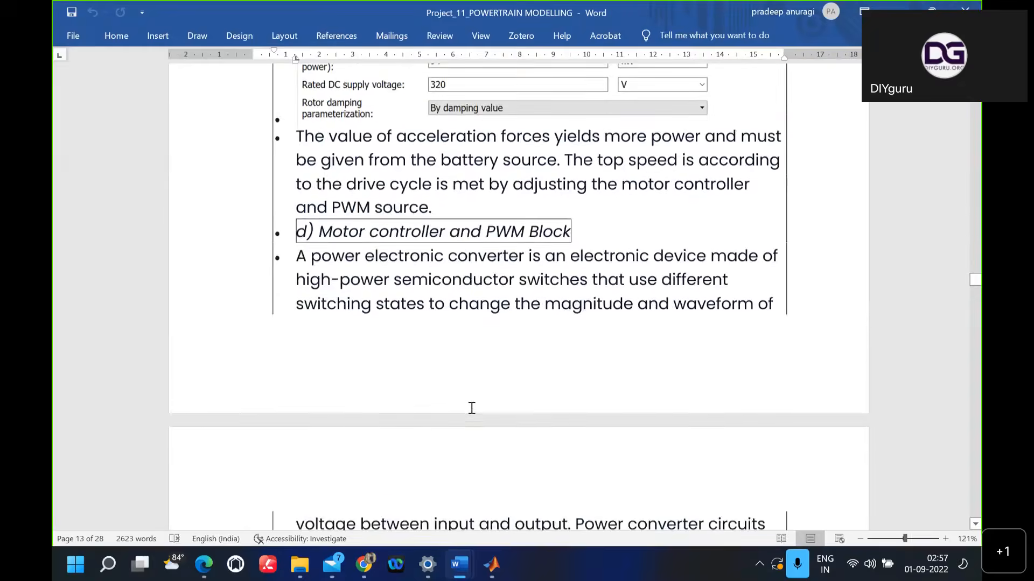
scroll(472, 409, down, 15)
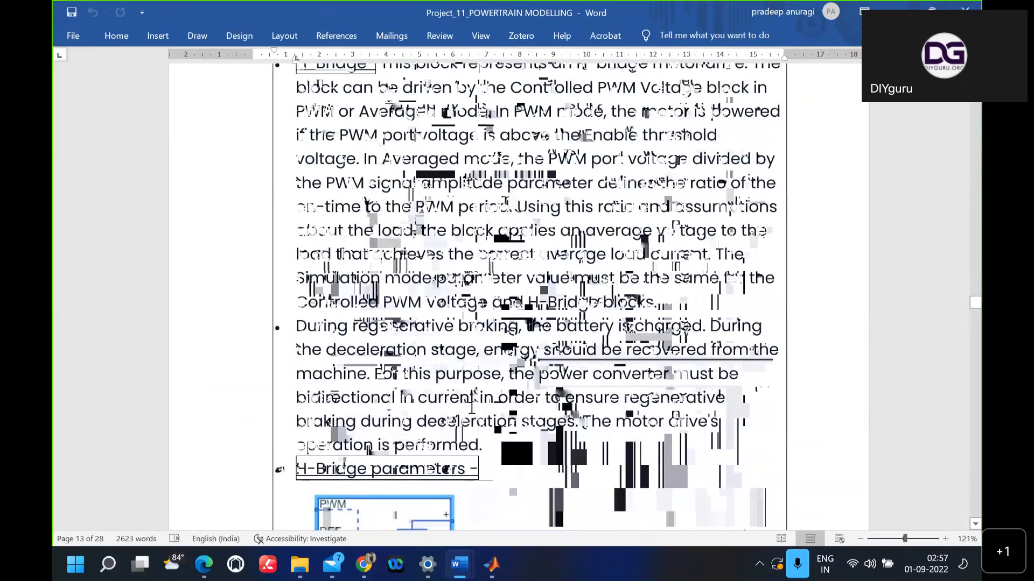
scroll(471, 408, down, 5)
scroll(392, 254, up, 1)
scroll(392, 224, down, 1)
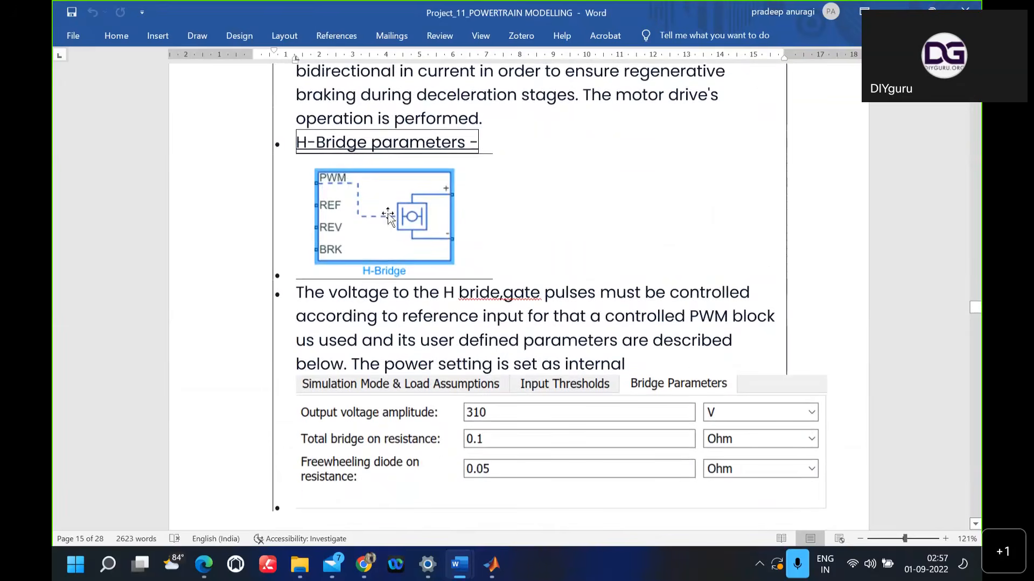
scroll(397, 213, up, 1)
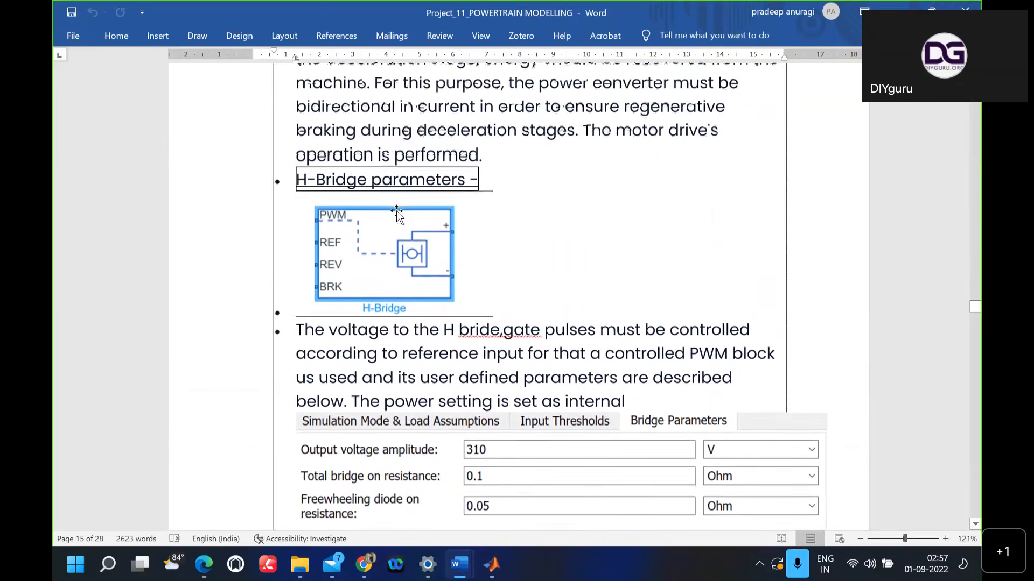
scroll(397, 213, down, 1)
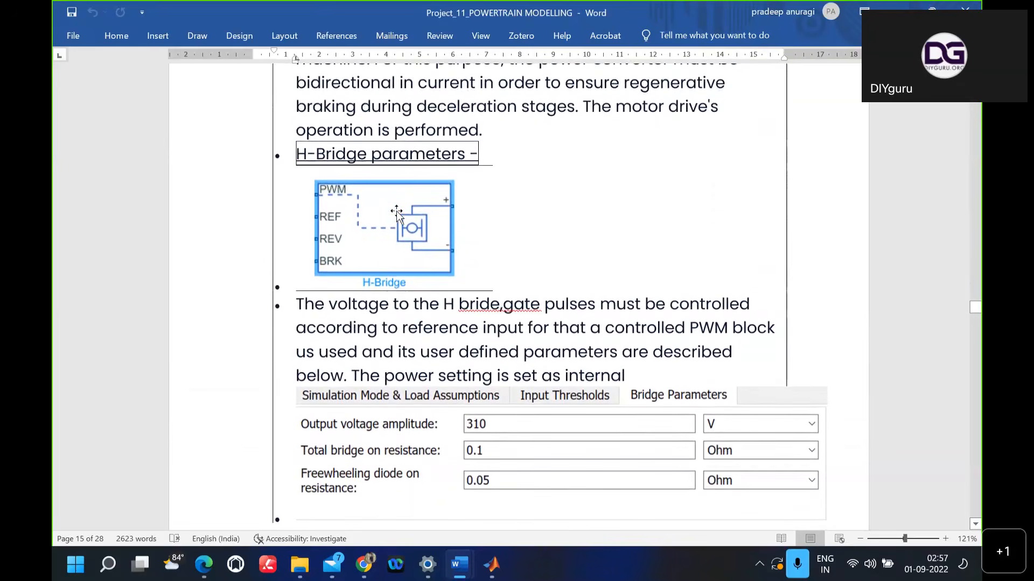
scroll(356, 224, down, 1)
scroll(357, 222, down, 1)
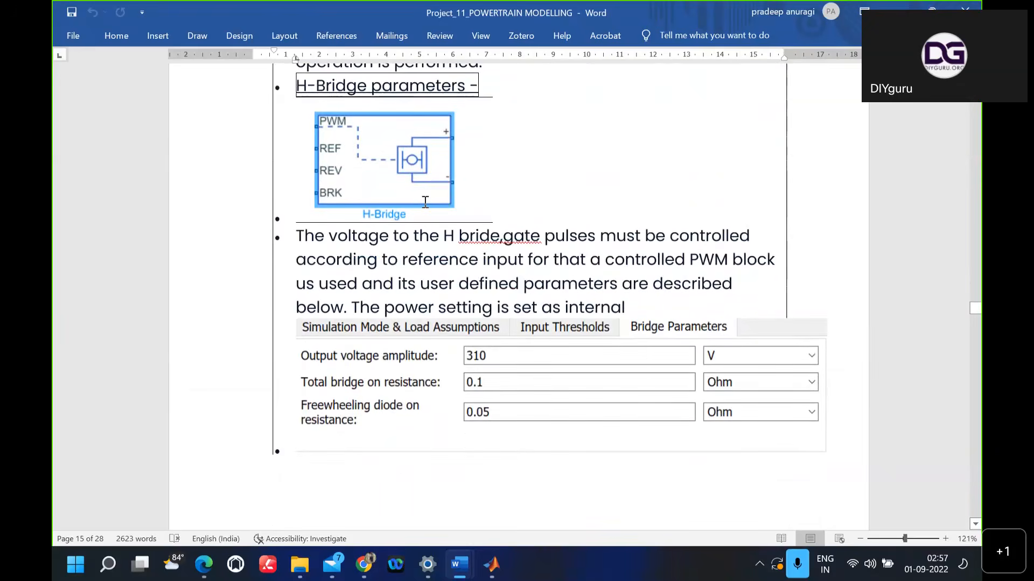
Step: Examine the H-Bridge parameters, the Controlled PWM block with its parameters, and the motor controller circuit diagram
scroll(424, 203, down, 3)
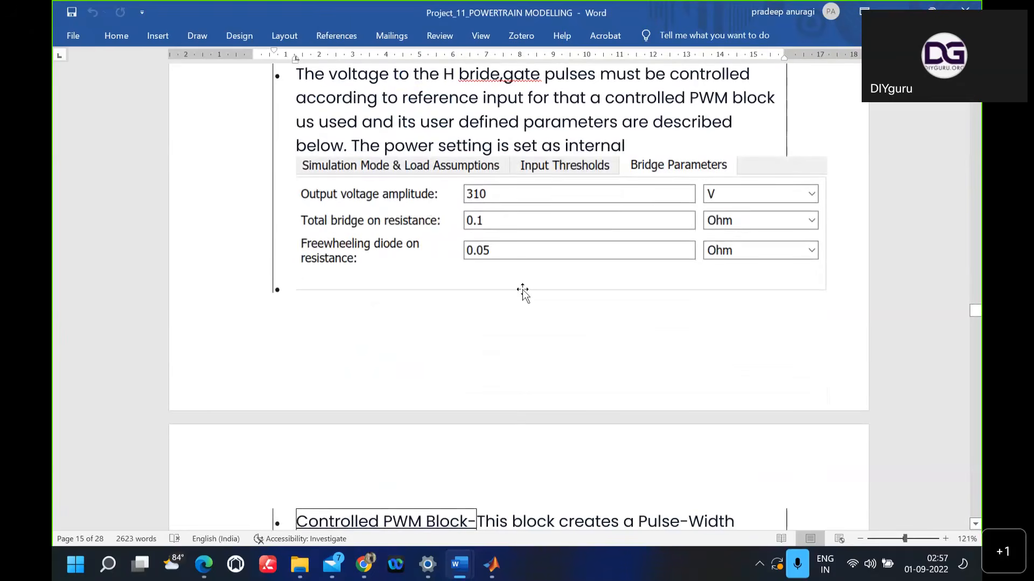
scroll(522, 291, down, 1)
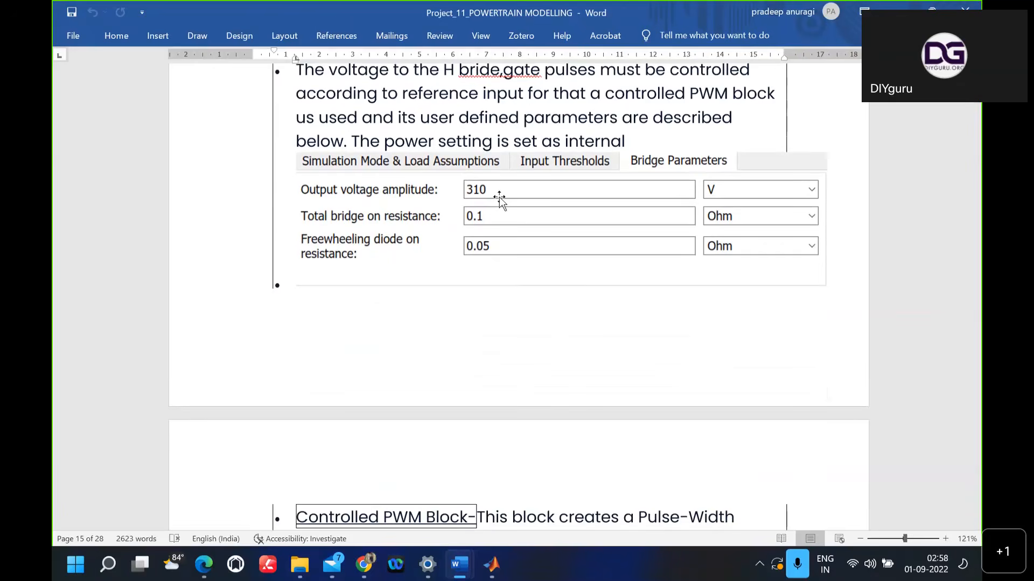
scroll(499, 199, down, 8)
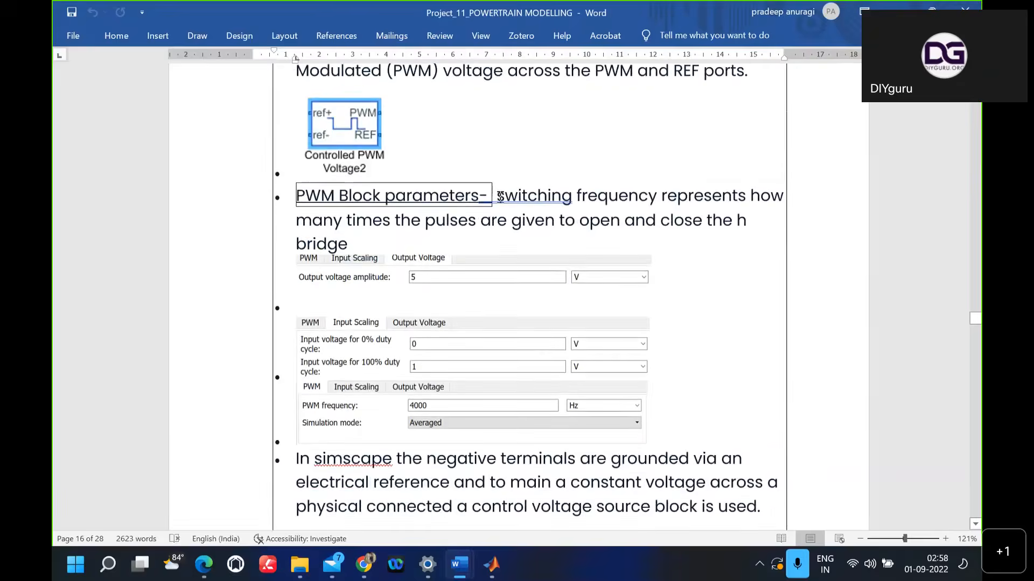
scroll(499, 197, up, 3)
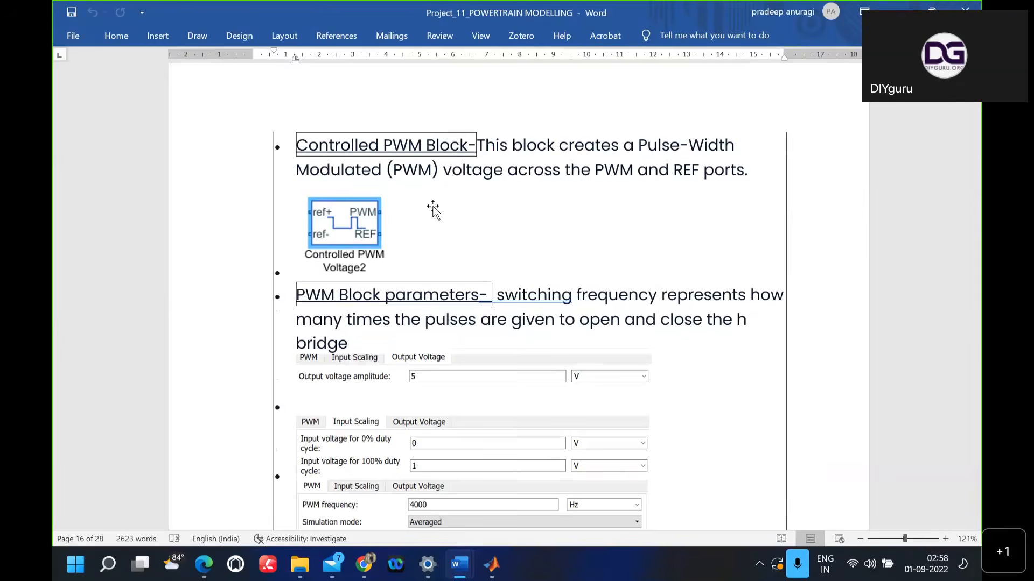
scroll(434, 207, down, 10)
scroll(434, 206, down, 5)
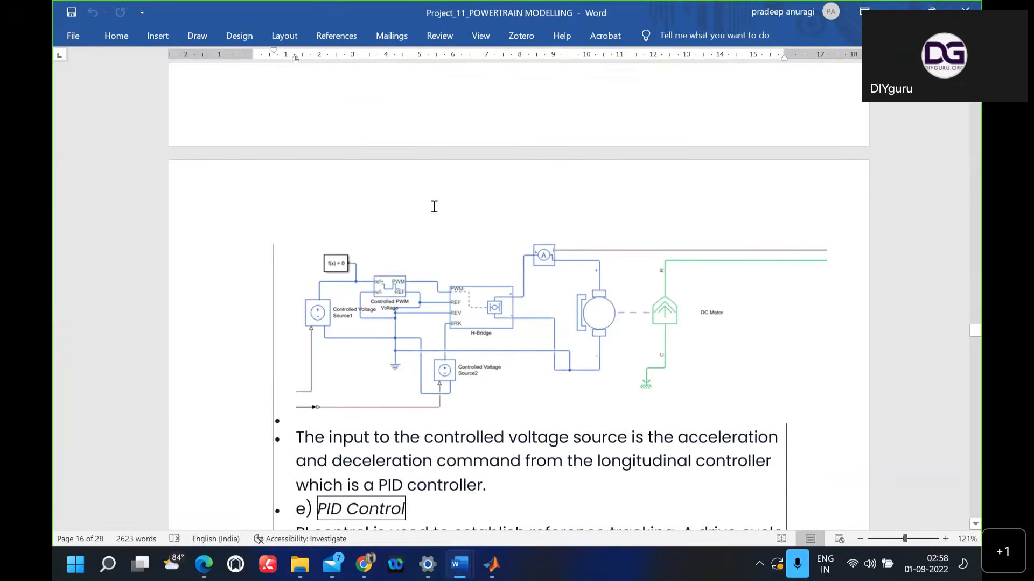
scroll(434, 206, down, 5)
scroll(430, 205, up, 4)
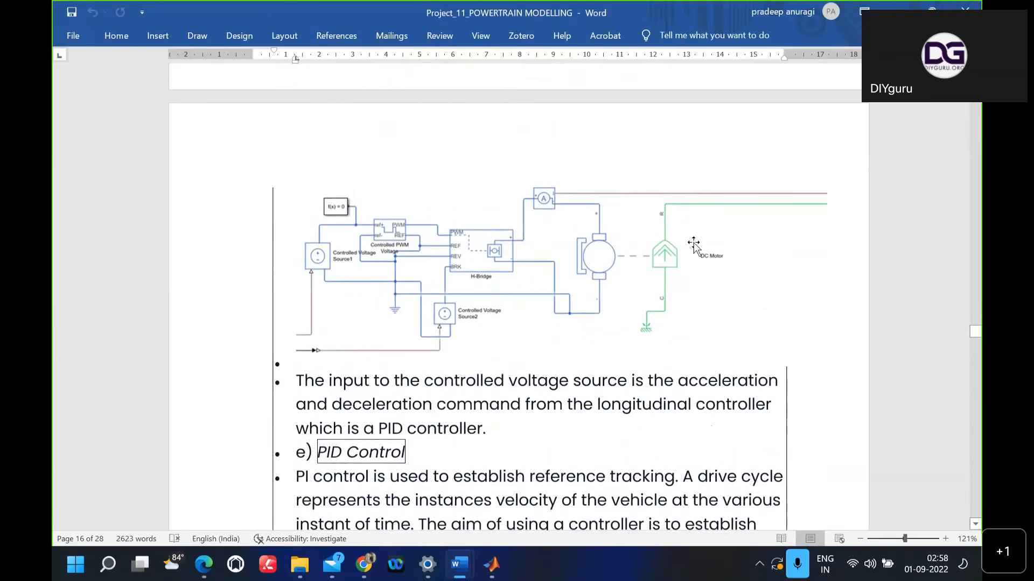
Step: Skim the PID control, longitudinal driver, battery and solver configuration sections up to the Simulink model under Results and Inference
scroll(672, 306, down, 12)
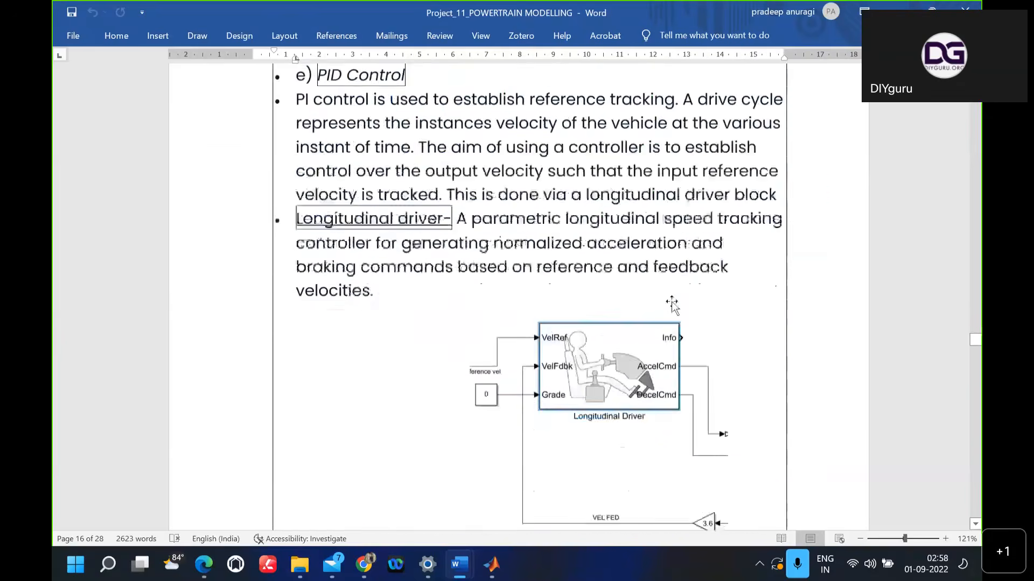
scroll(627, 250, down, 1)
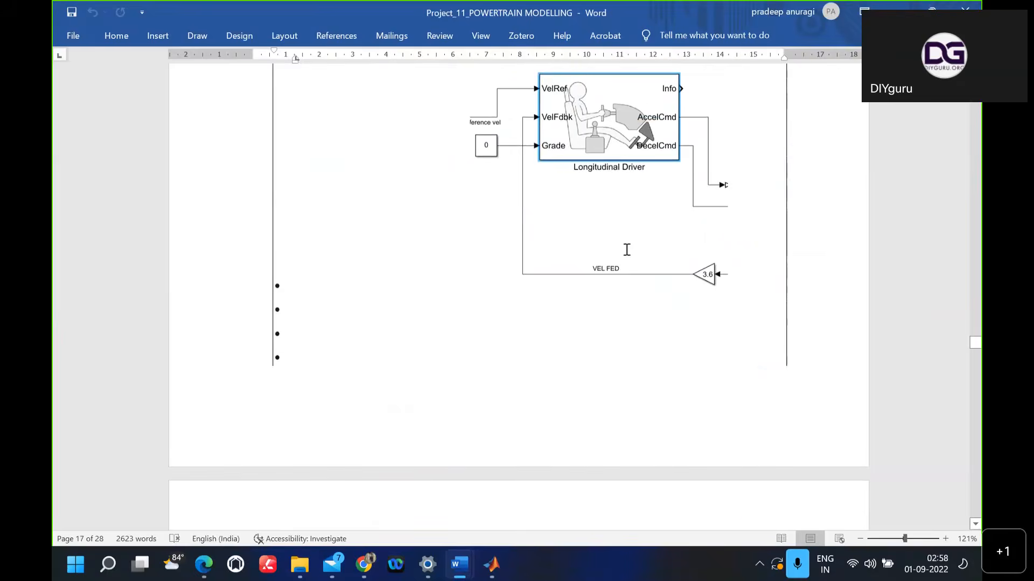
scroll(626, 249, down, 15)
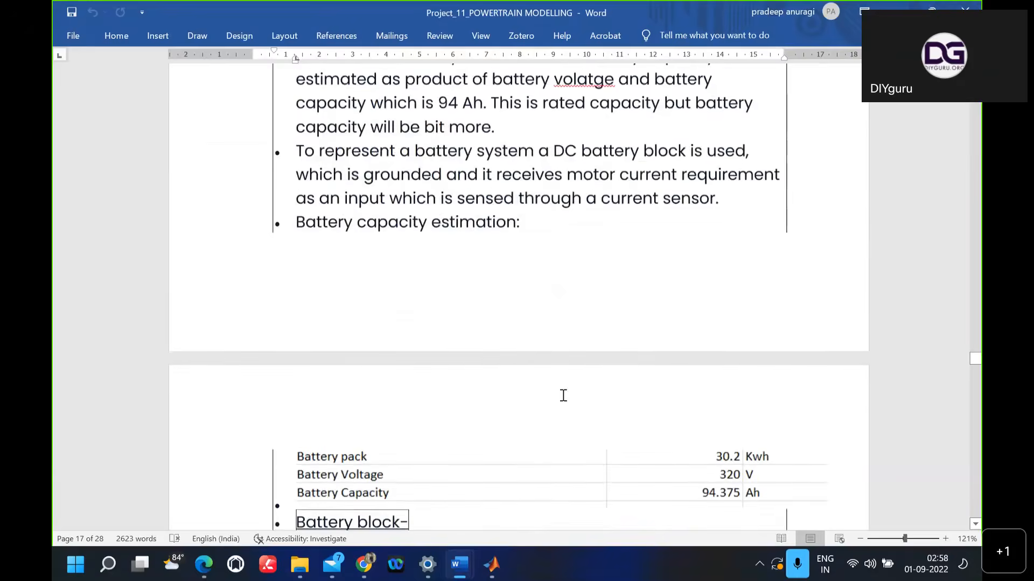
scroll(554, 417, down, 17)
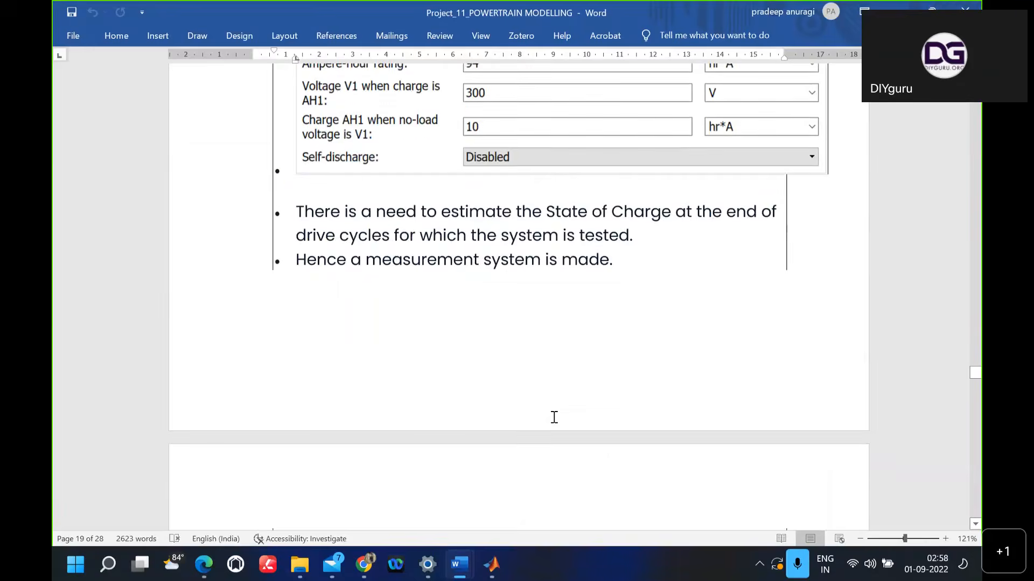
scroll(554, 417, down, 15)
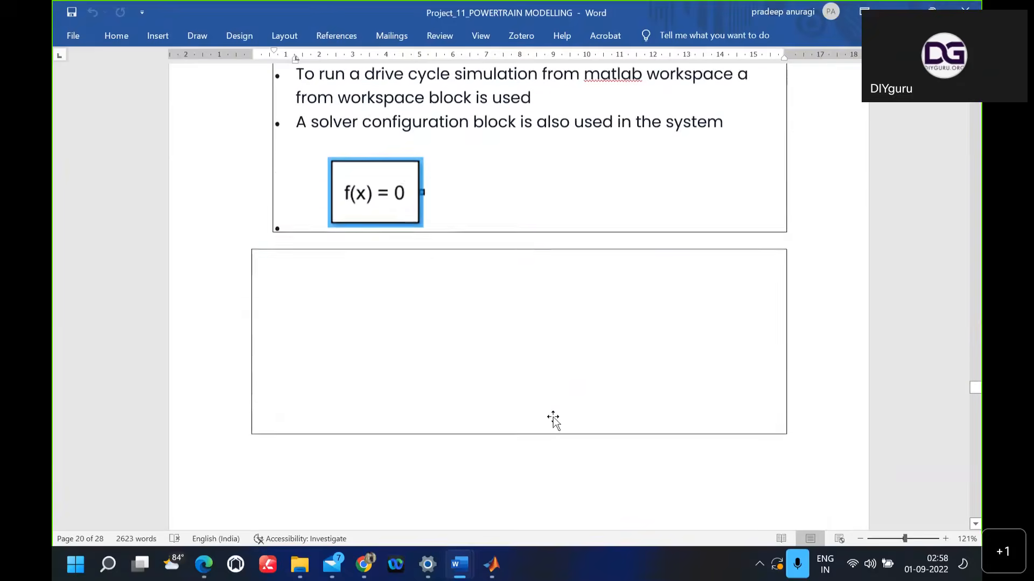
scroll(553, 418, down, 8)
scroll(554, 418, down, 4)
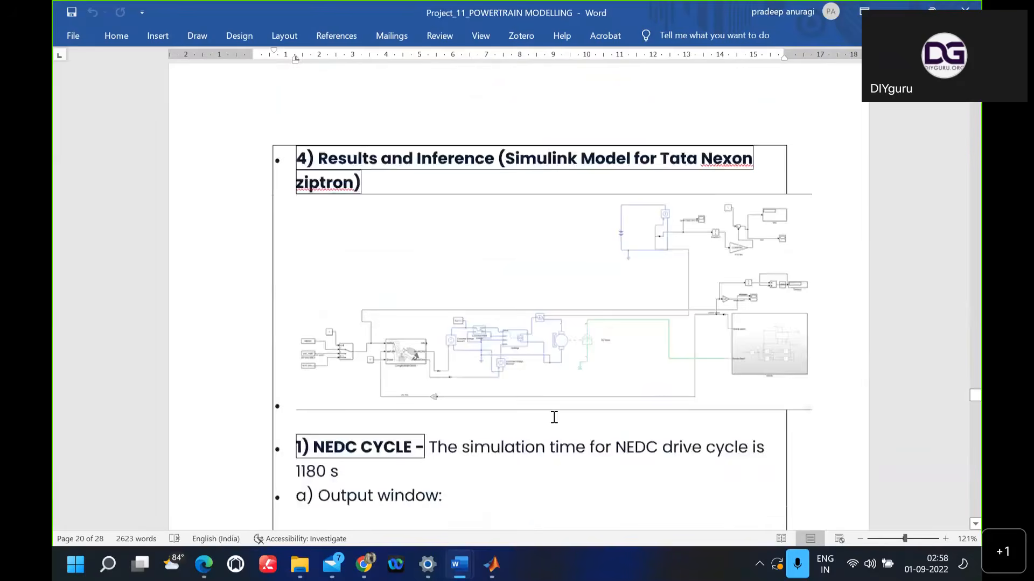
scroll(554, 417, up, 1)
Step: Switch to the ihev model in Simulink and examine its driver, motor controller, motor, vehicle and battery blocks and current sensor
mouse_move(491, 564)
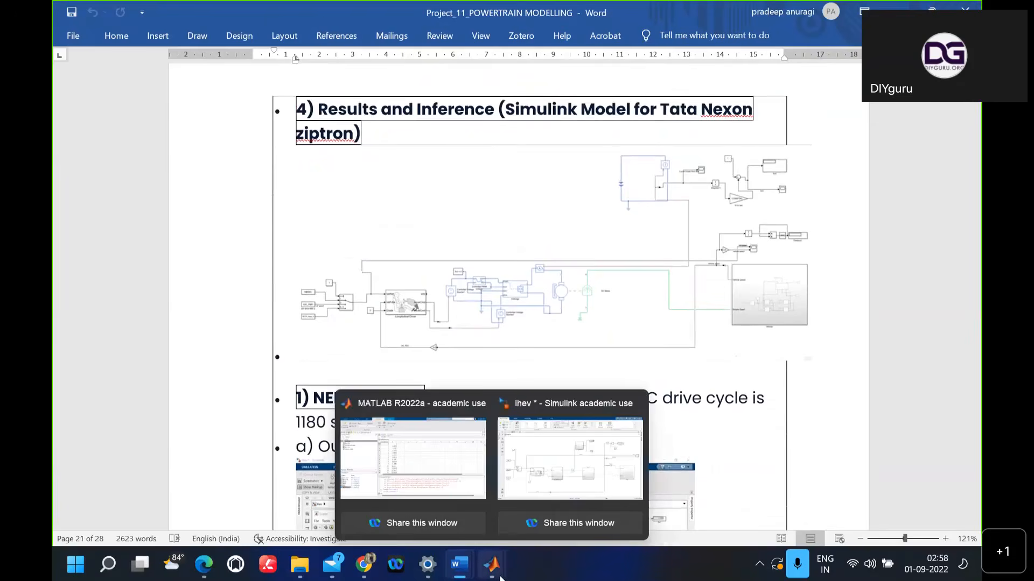
click(524, 483)
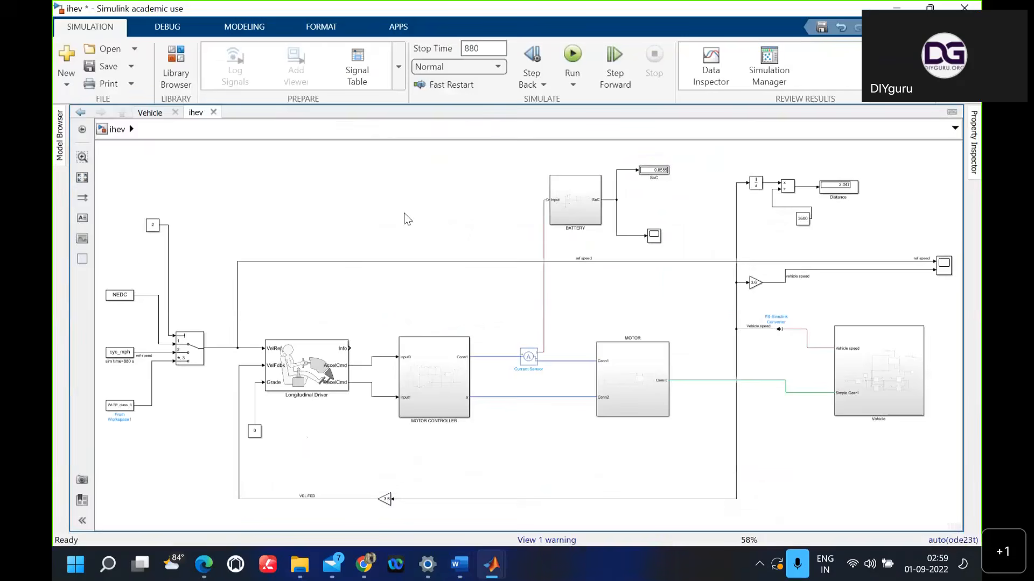
click(317, 380)
click(655, 382)
click(882, 387)
click(622, 382)
click(429, 384)
click(580, 214)
click(722, 178)
click(528, 357)
Step: Create a blank Simulink model in a maximized window and place a Drive Cycle Source block at the start of the diagram
click(68, 62)
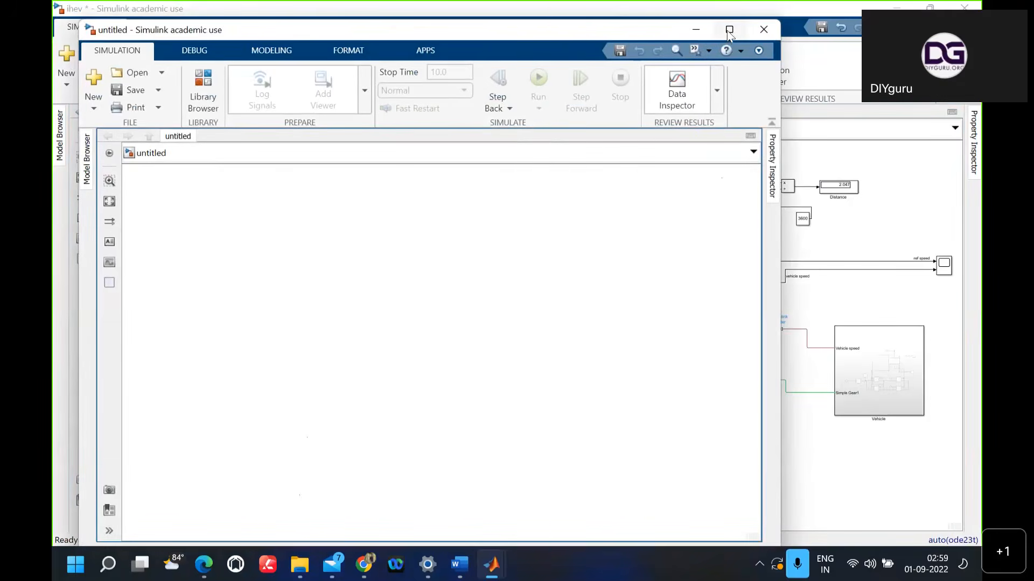
click(729, 30)
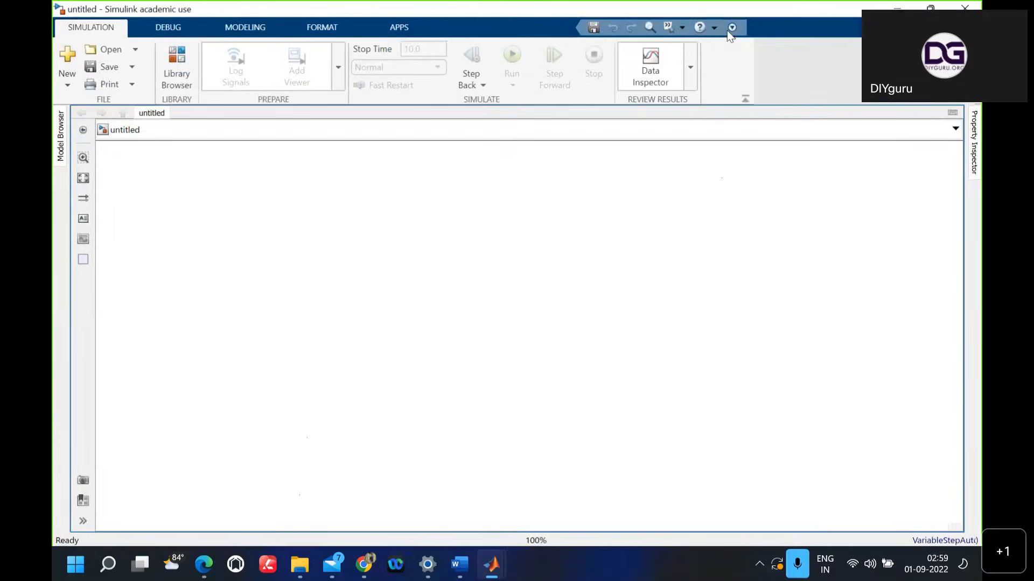
double_click(296, 259)
text(drive)
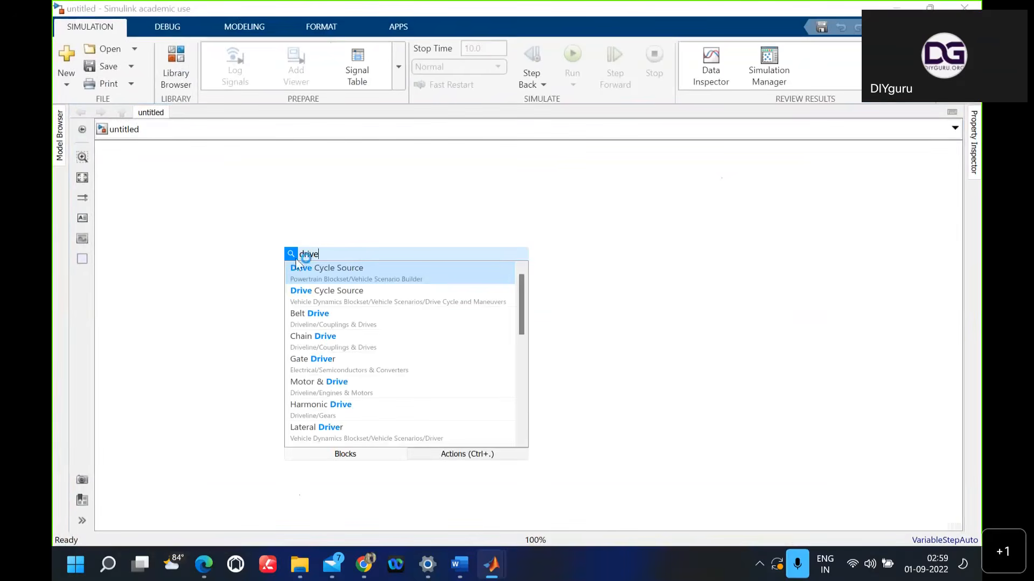
key(Return)
drag(233, 291, 142, 291)
drag(253, 219, 142, 302)
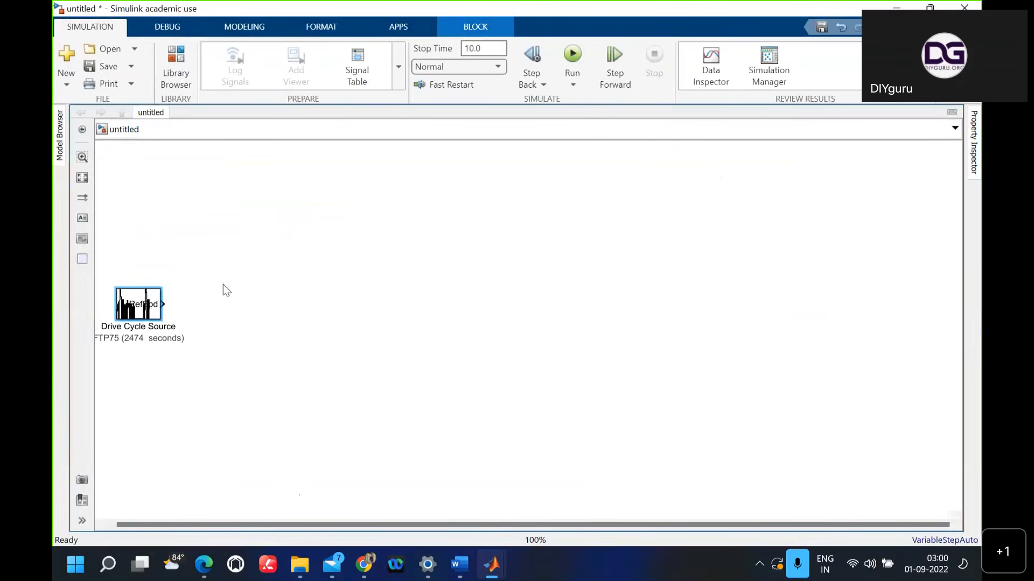
Step: Add a Longitudinal Driver block and place it beside the output of the Drive Cycle Source
double_click(332, 279)
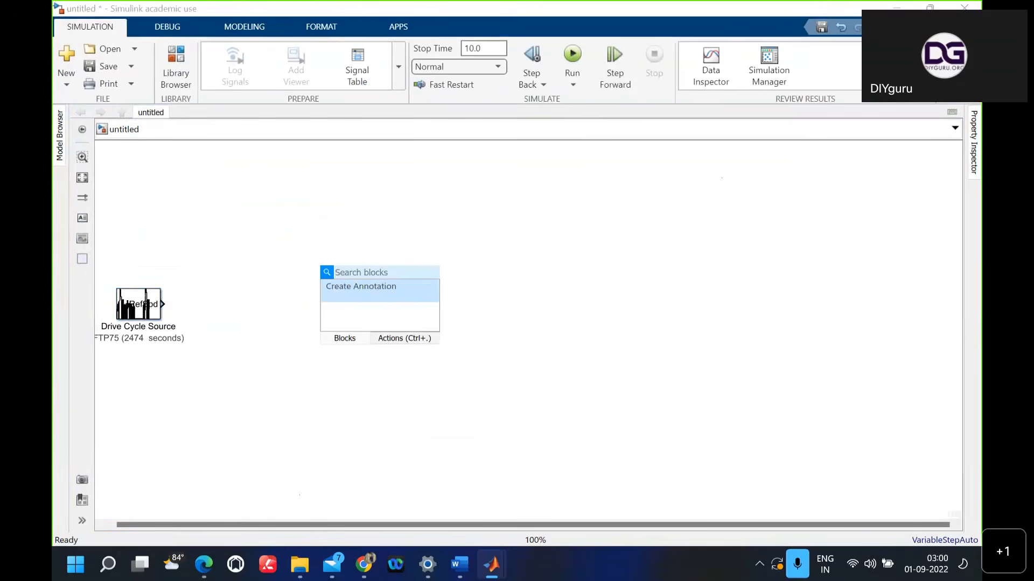
text(v)
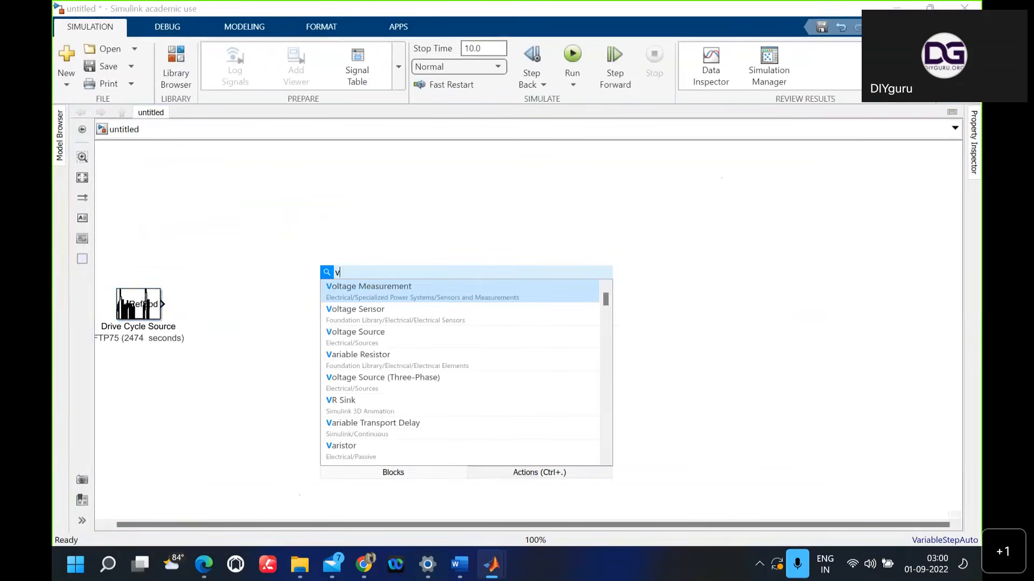
key(BackSpace)
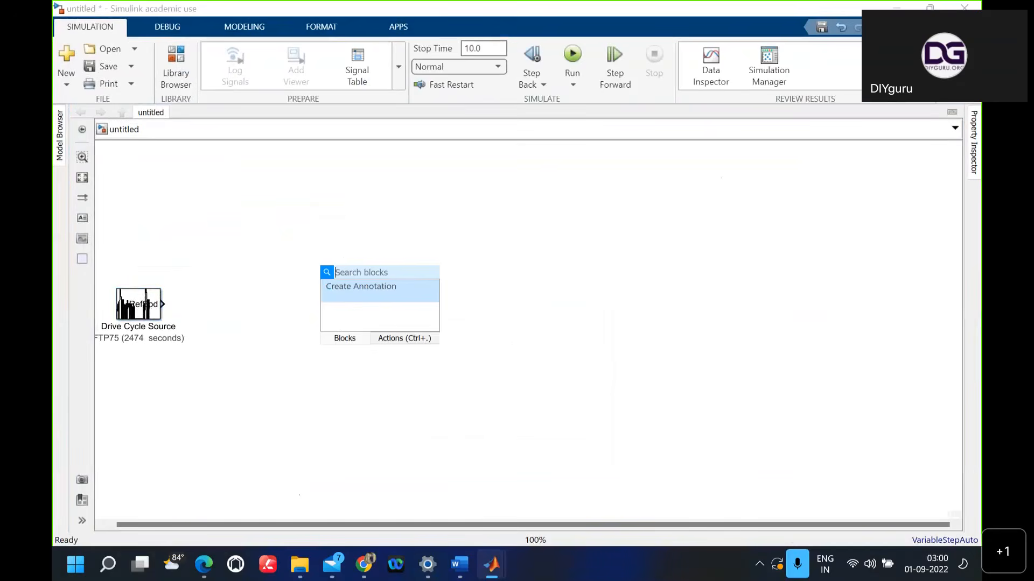
text(drive)
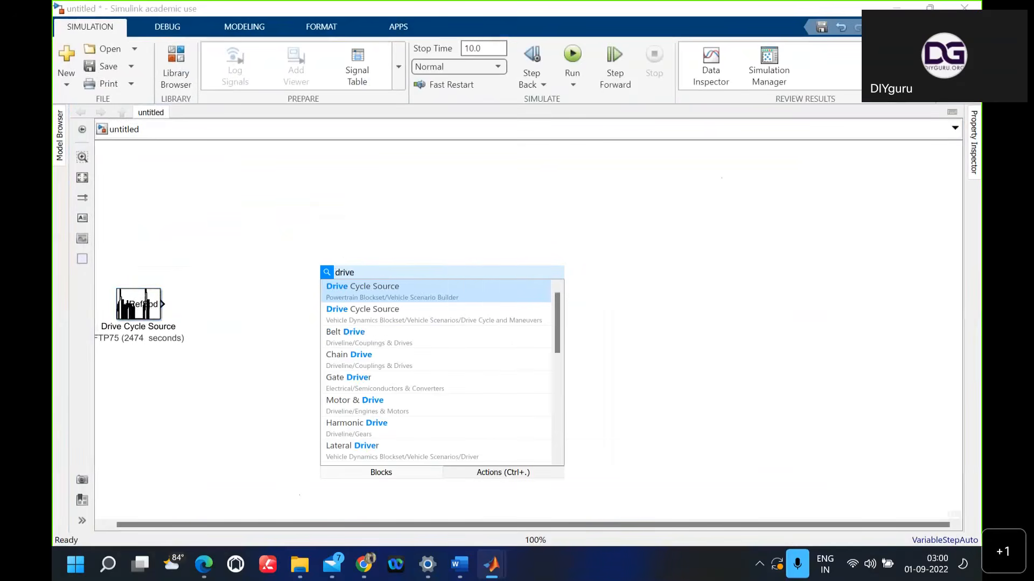
key(BackSpace)
key(BackSpace)
key(BackSpace)
key(BackSpace)
key(BackSpace)
text(long)
key(Return)
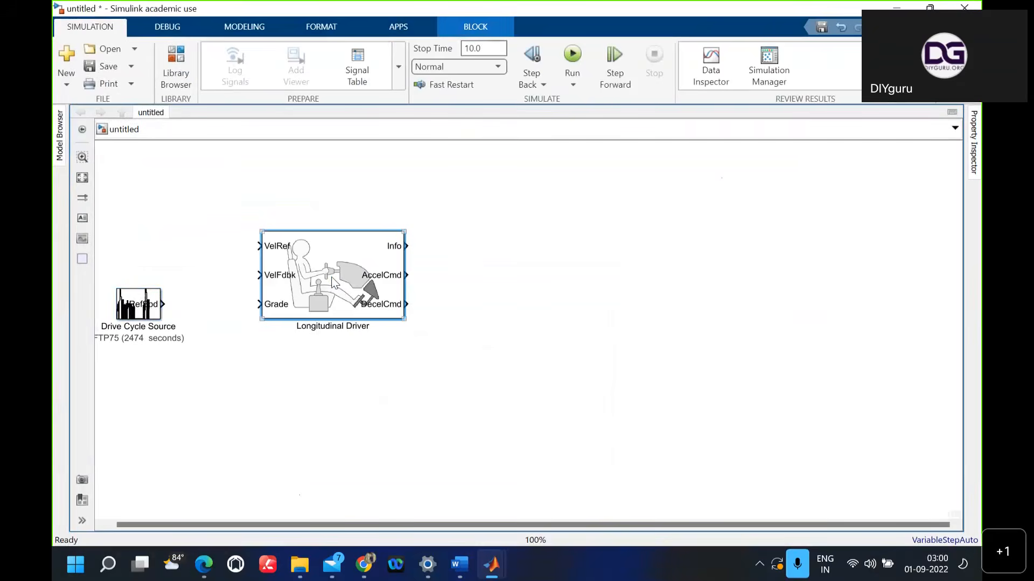
drag(333, 281, 290, 321)
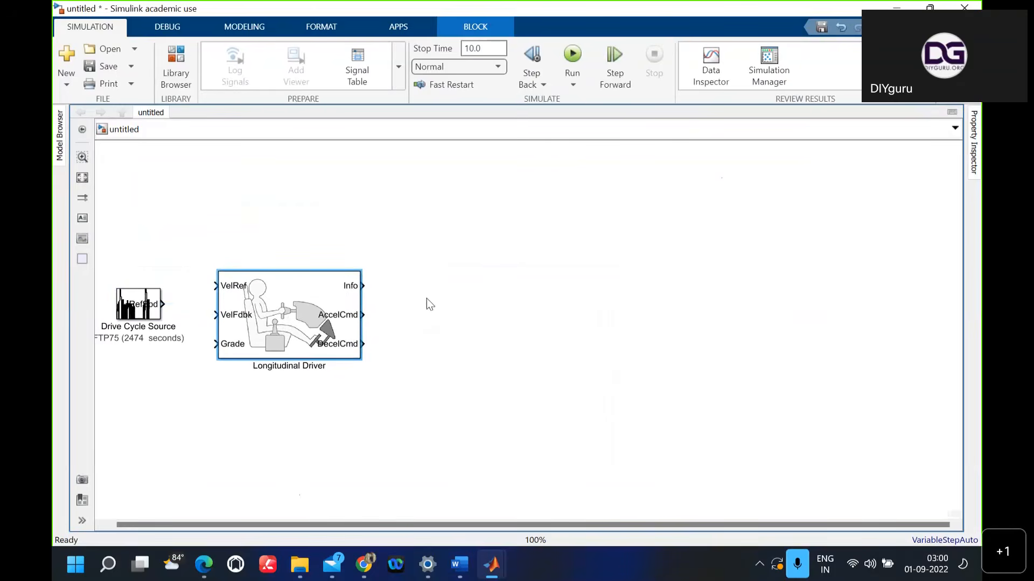
Step: Add a Controlled PWM Voltage block and place it on the output side of the Longitudinal Driver
click(536, 278)
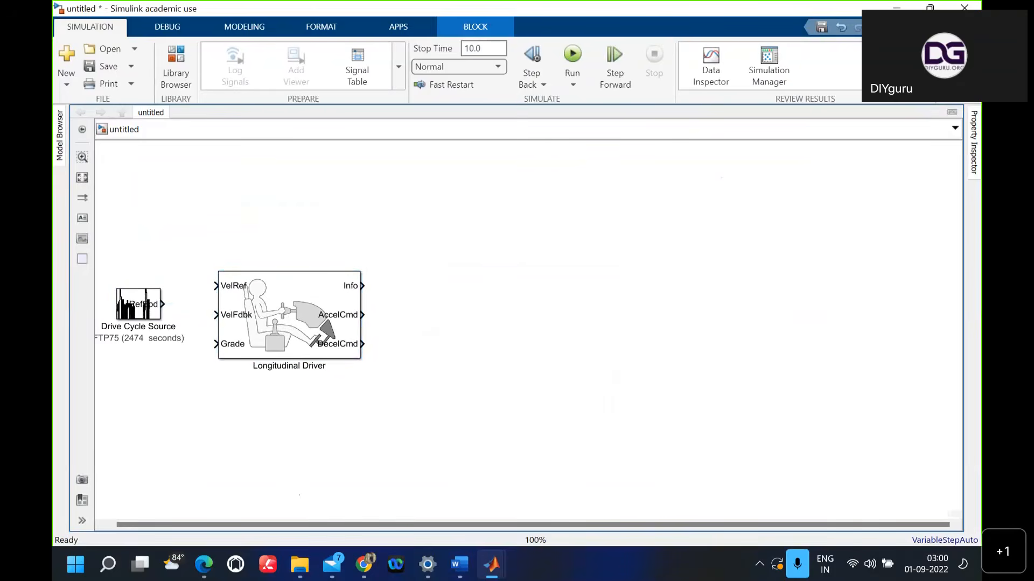
text(control)
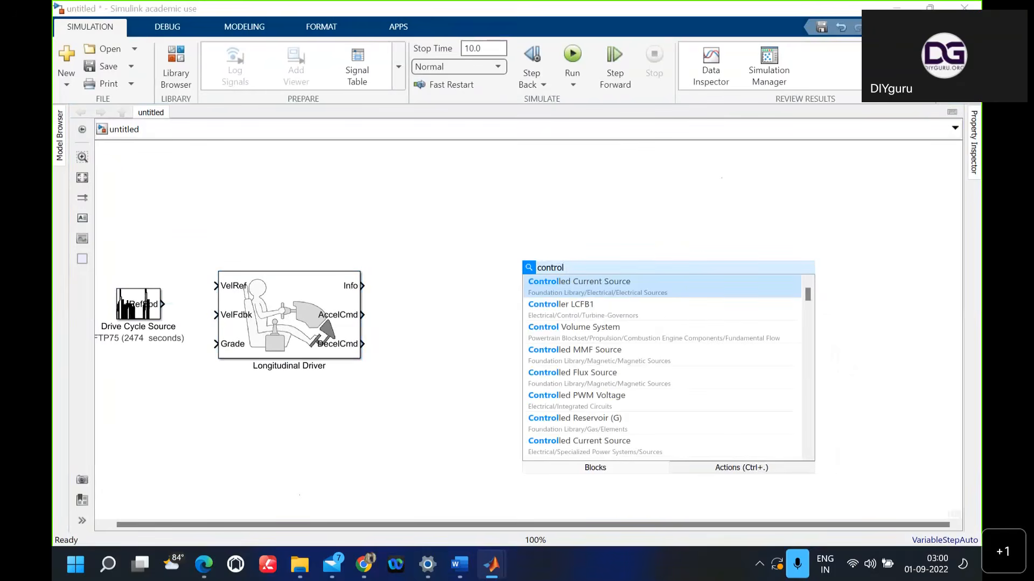
text(ler)
key(BackSpace)
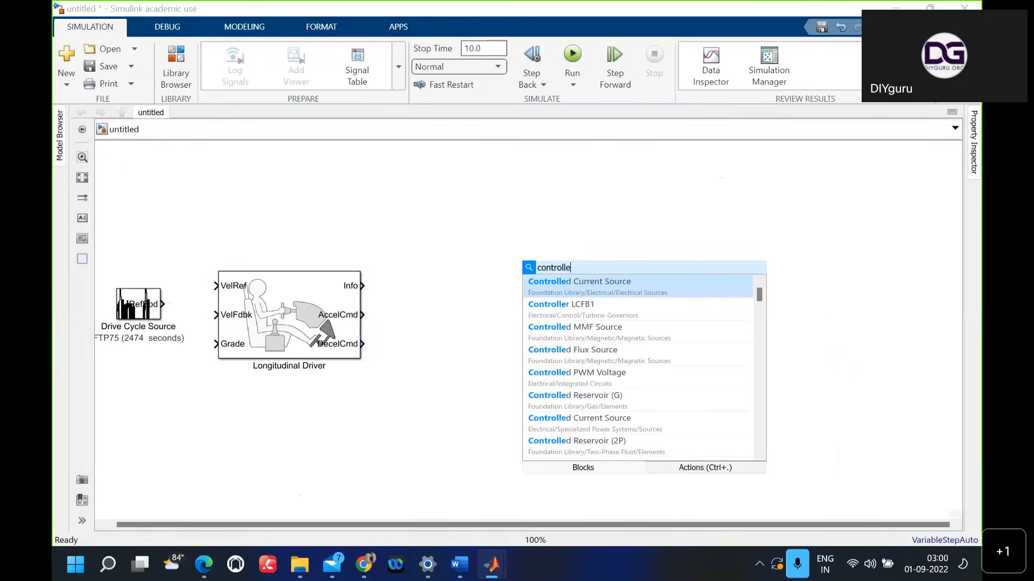
text(d p)
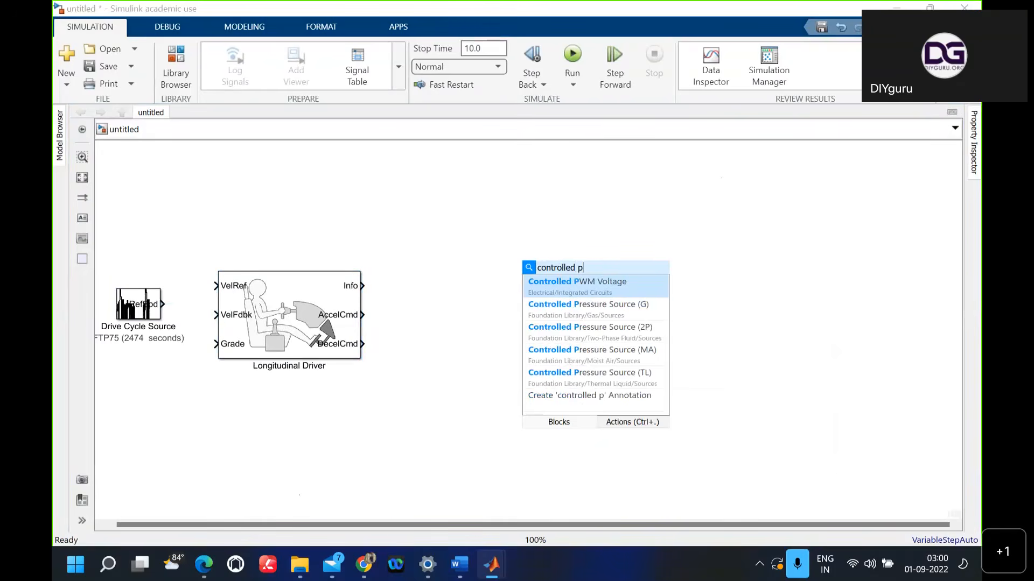
key(Return)
drag(534, 276, 444, 297)
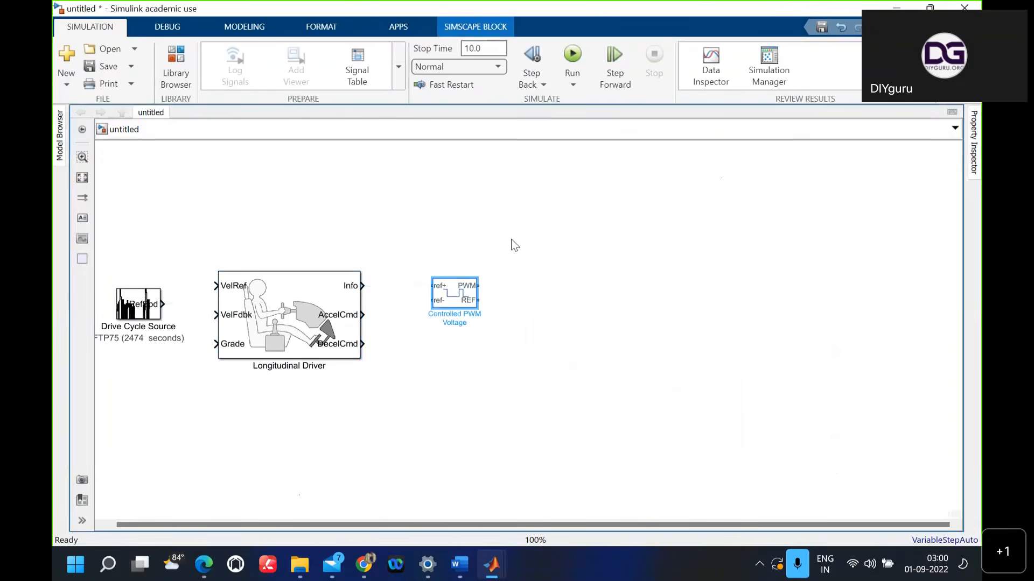
Step: Add an H-Bridge block and align its PWM and REF ports with those of the Controlled PWM Voltage block
double_click(636, 284)
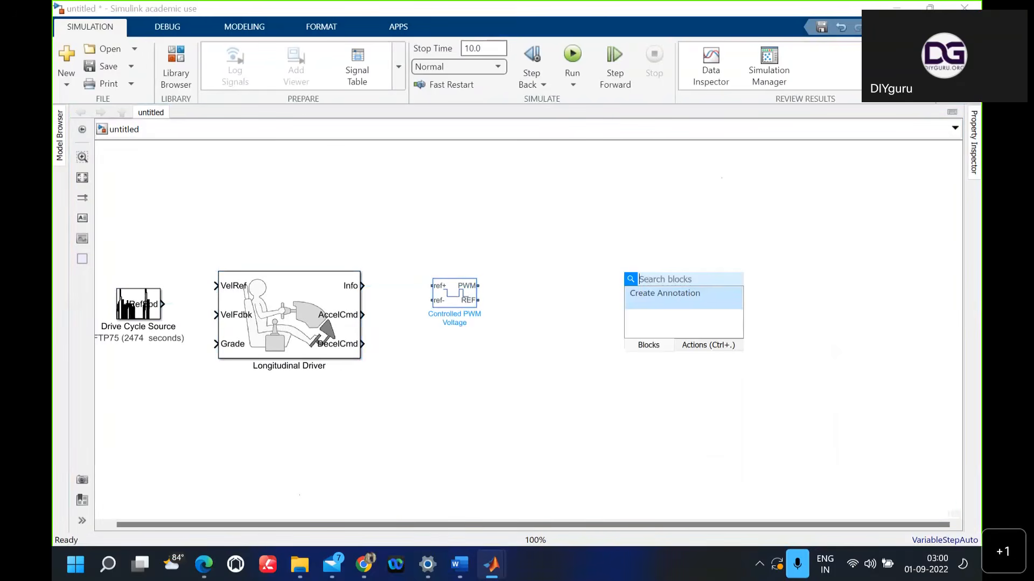
text(h bridge)
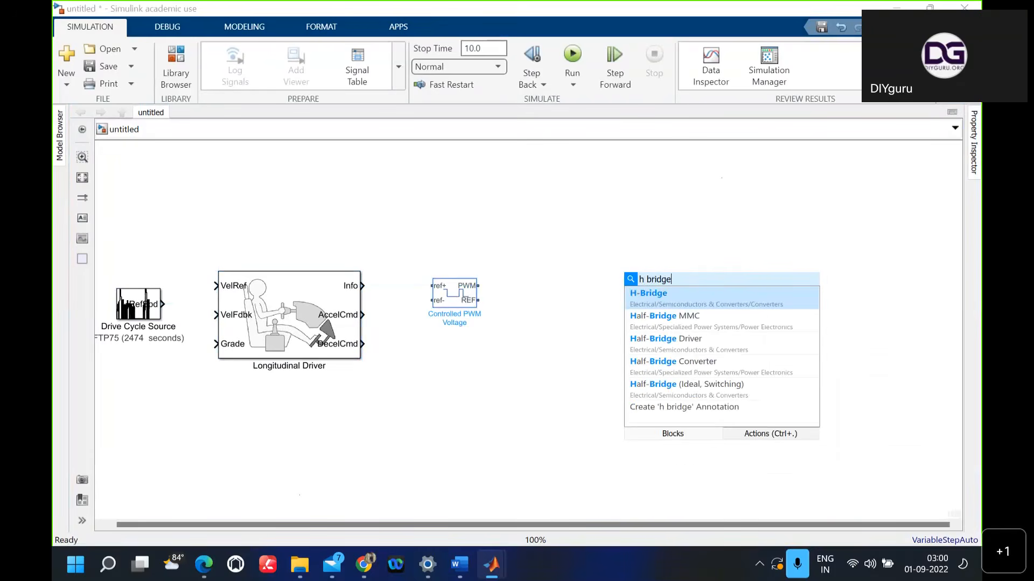
click(638, 291)
drag(597, 306, 556, 311)
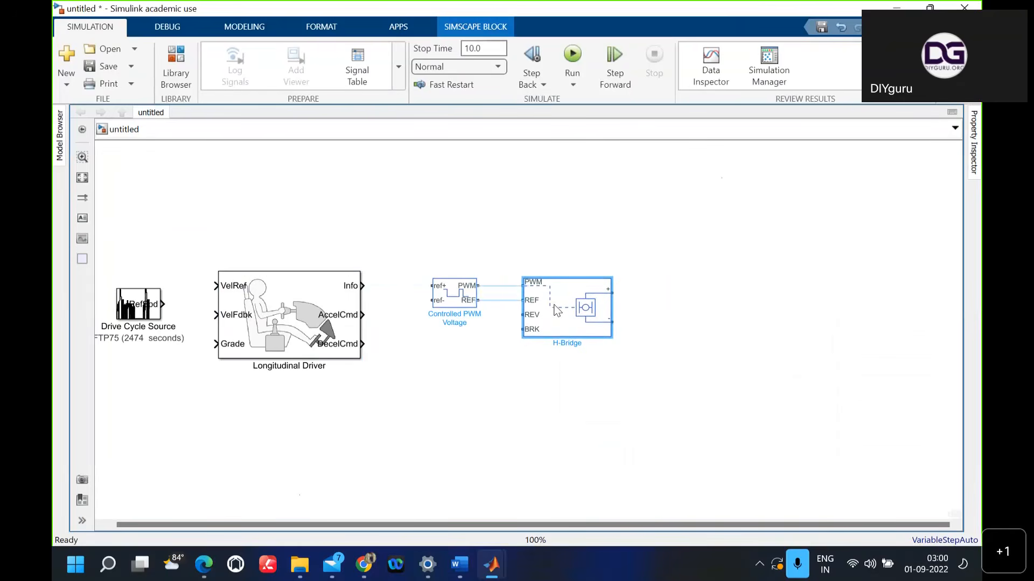
Step: Add a DC Motor block beside the output of the H-Bridge
double_click(673, 290)
text(dc )
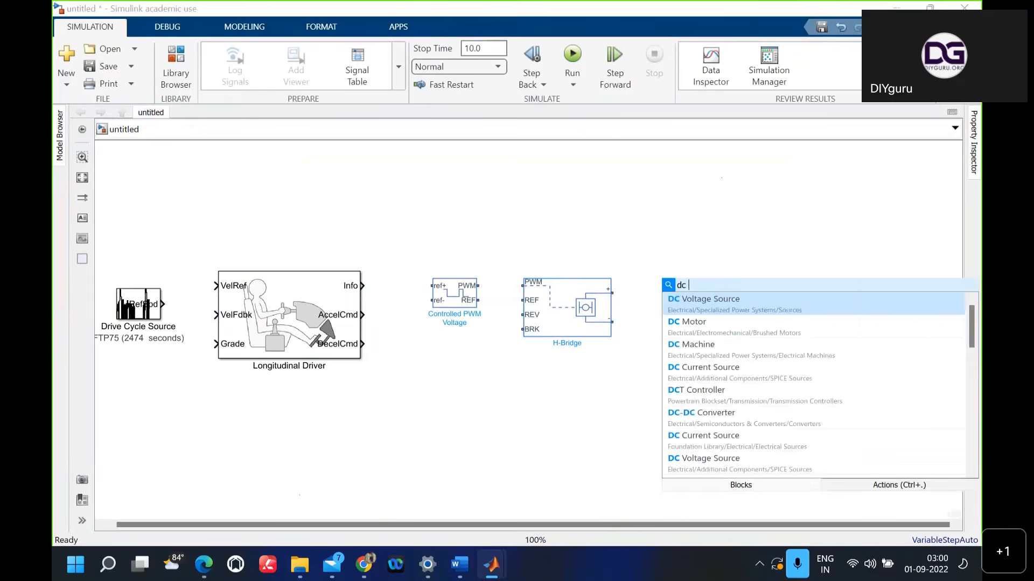
text(motor)
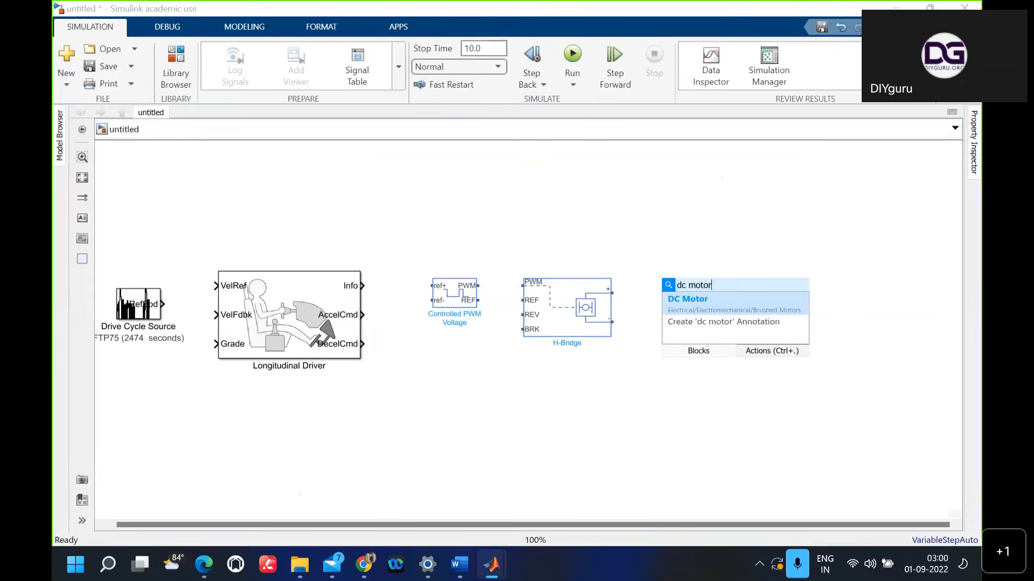
key(Return)
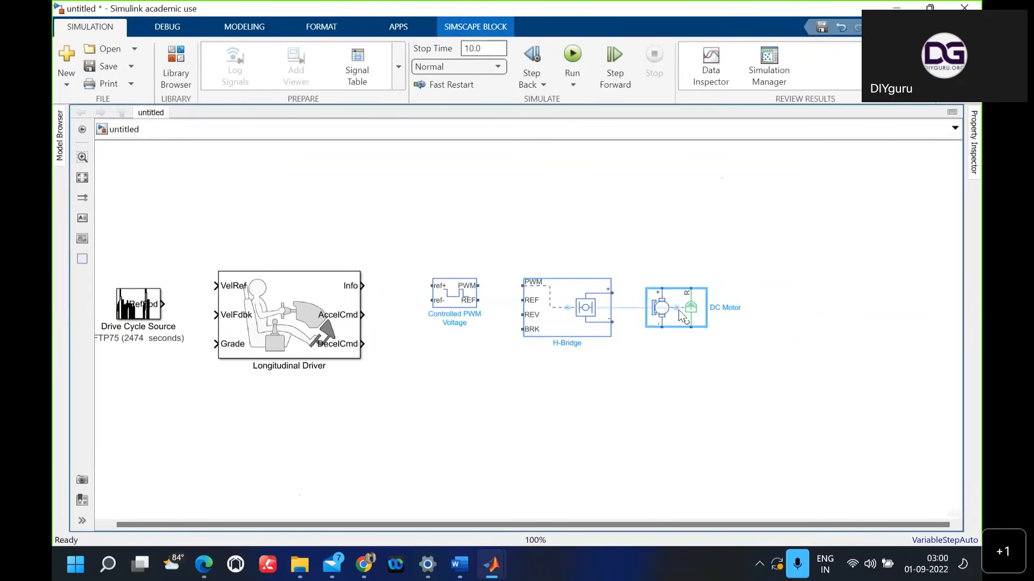
Step: Add a Vehicle Body block and place it in line with the other blocks, beyond the DC Motor
click(82, 178)
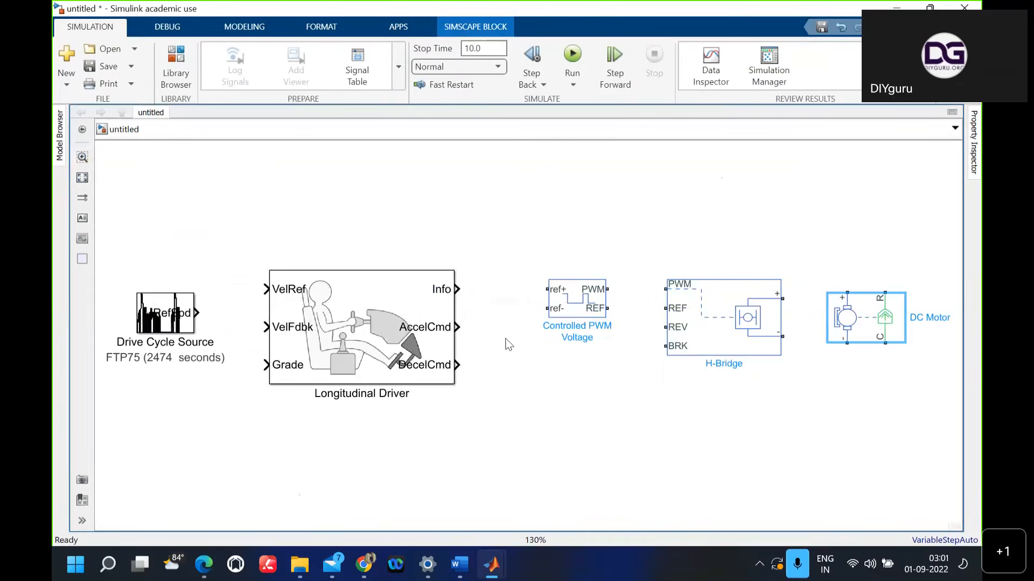
double_click(499, 435)
text(vr)
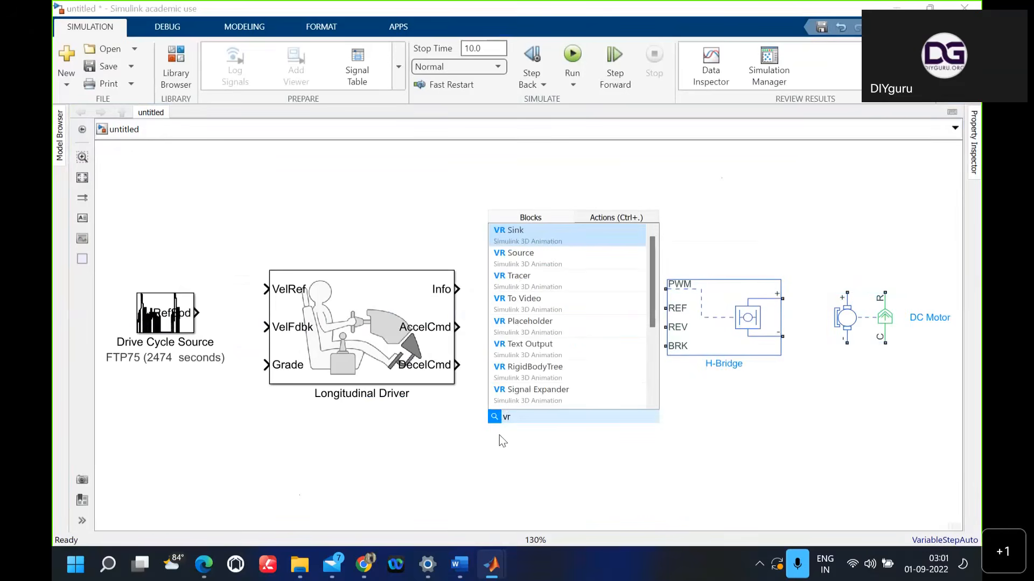
key(BackSpace)
text(ehiv)
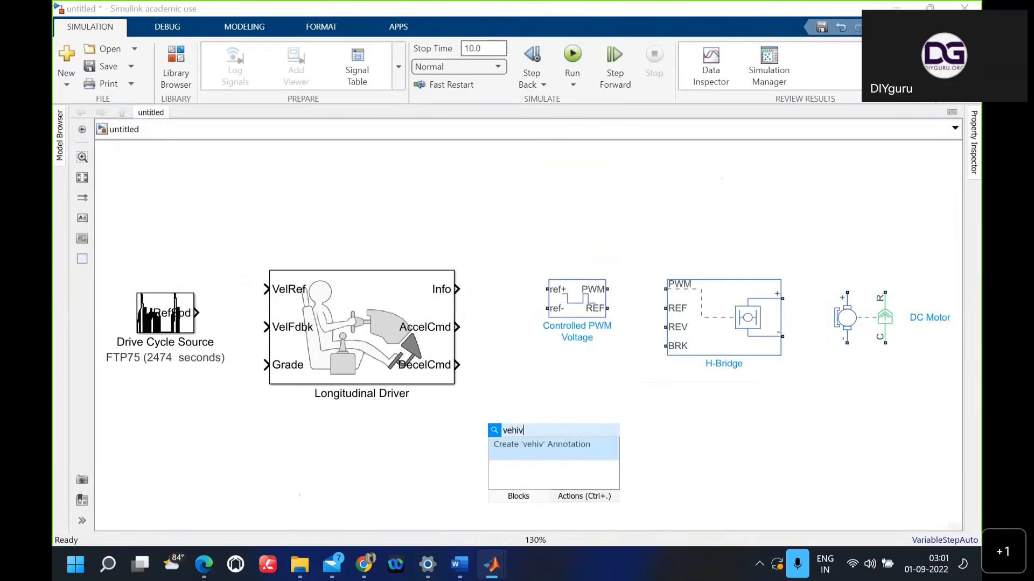
key(BackSpace)
text(cel)
key(BackSpace)
key(BackSpace)
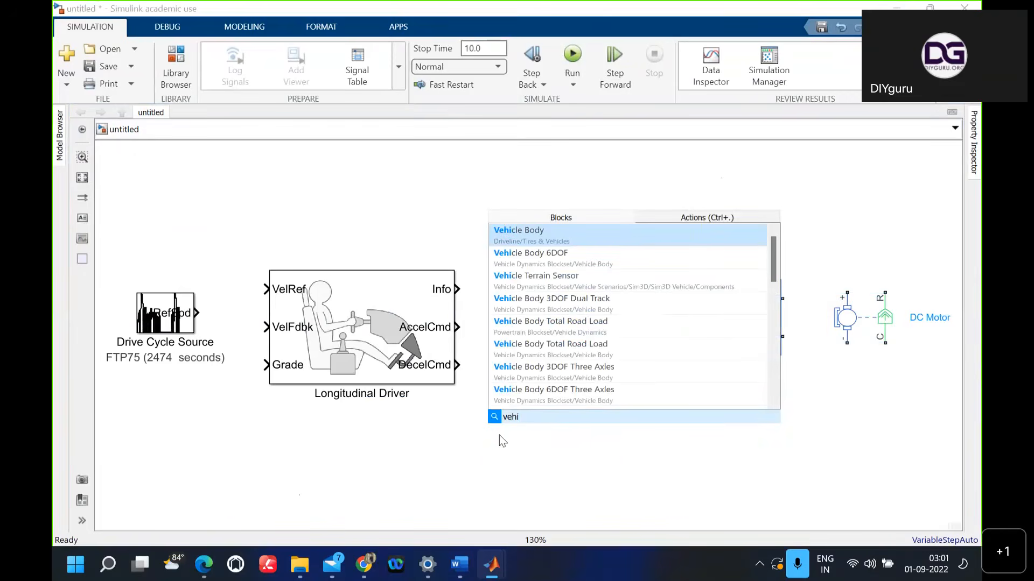
key(Return)
drag(510, 441, 774, 329)
double_click(514, 415)
text(tr)
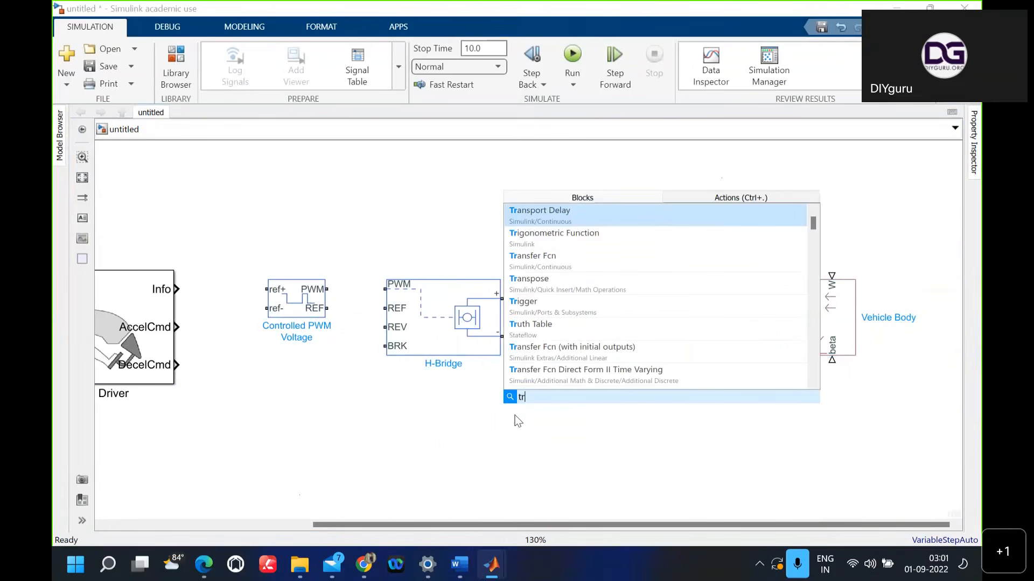
key(BackSpace)
text(y)
key(BackSpace)
key(BackSpace)
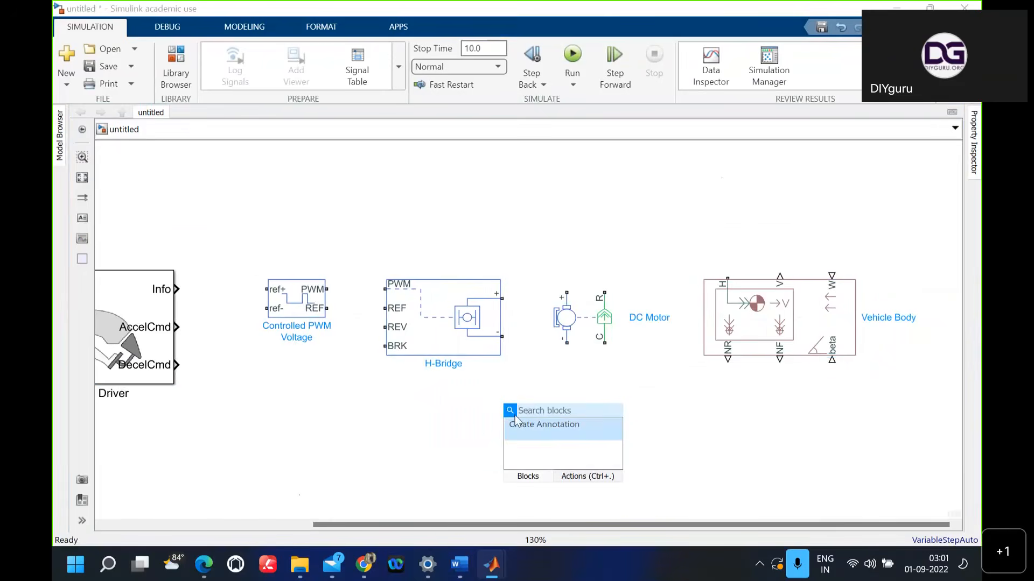
text(whe)
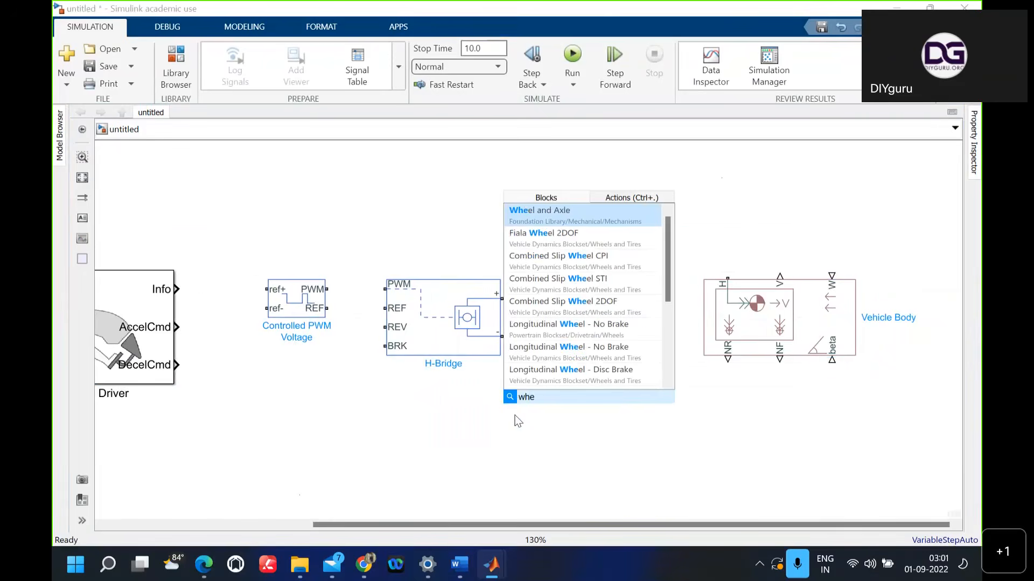
key(Return)
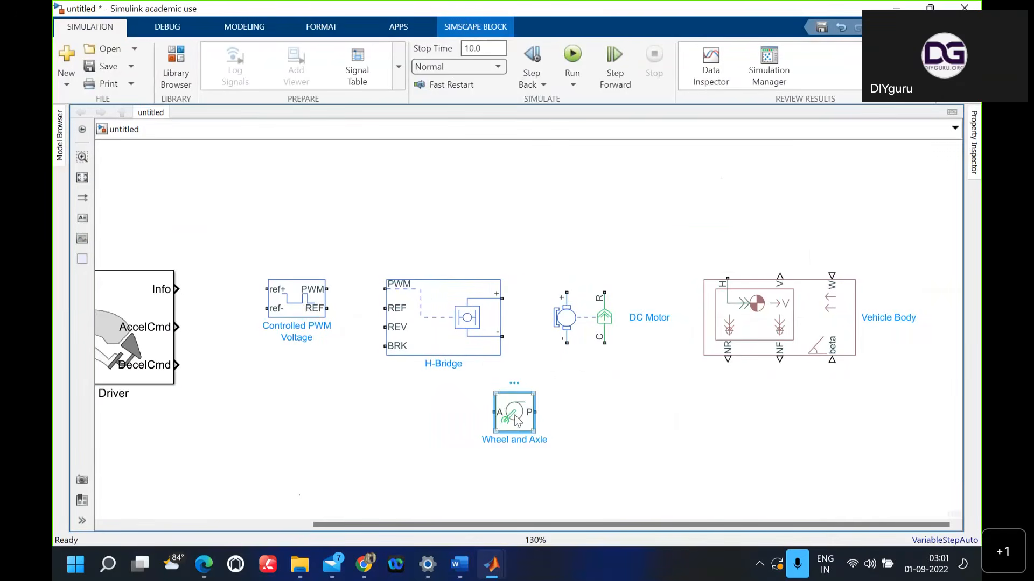
key(Delete)
Step: Add a Tire (Magic Formula) block and place it below the DC Motor
double_click(614, 393)
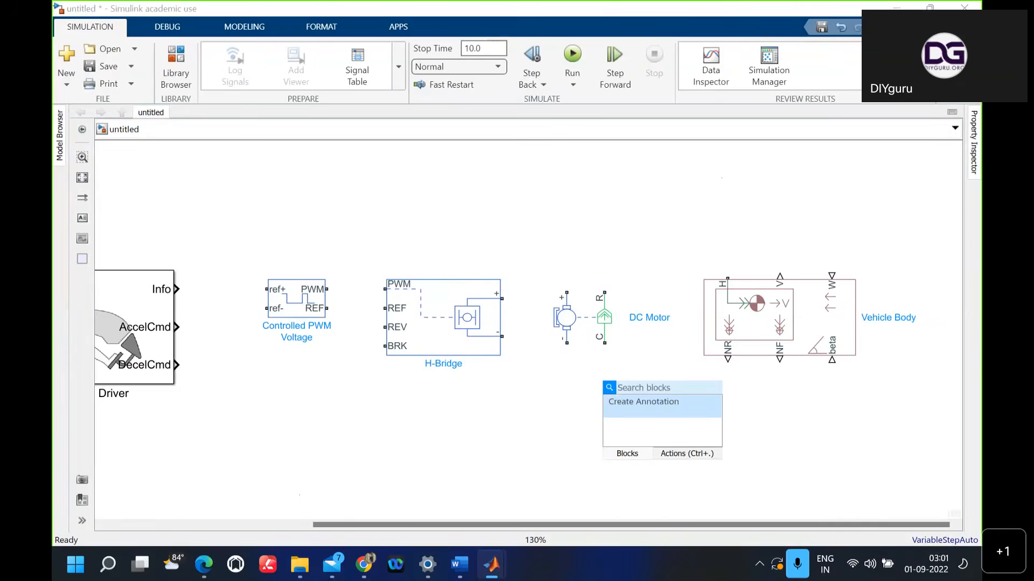
text(tire)
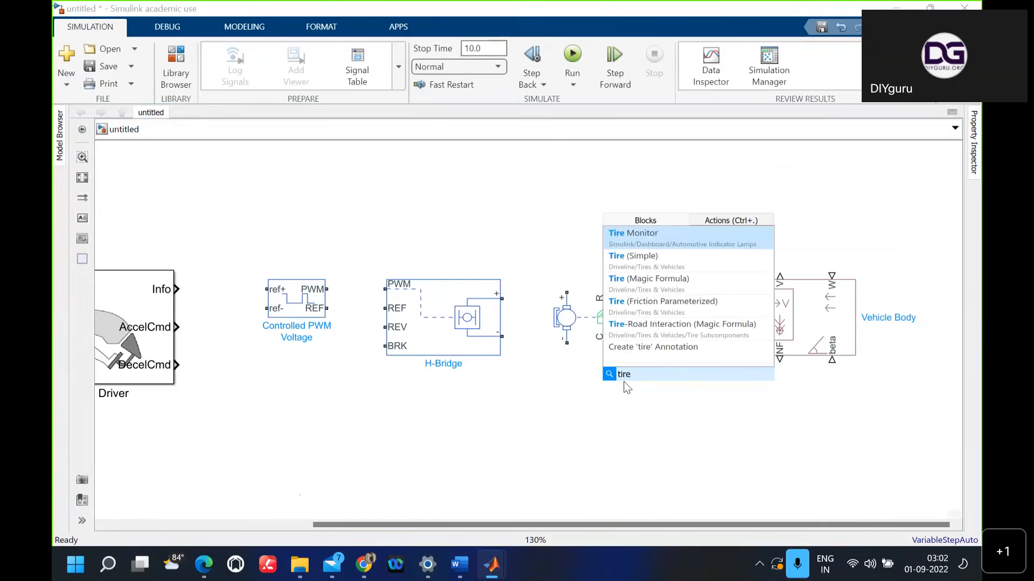
click(642, 291)
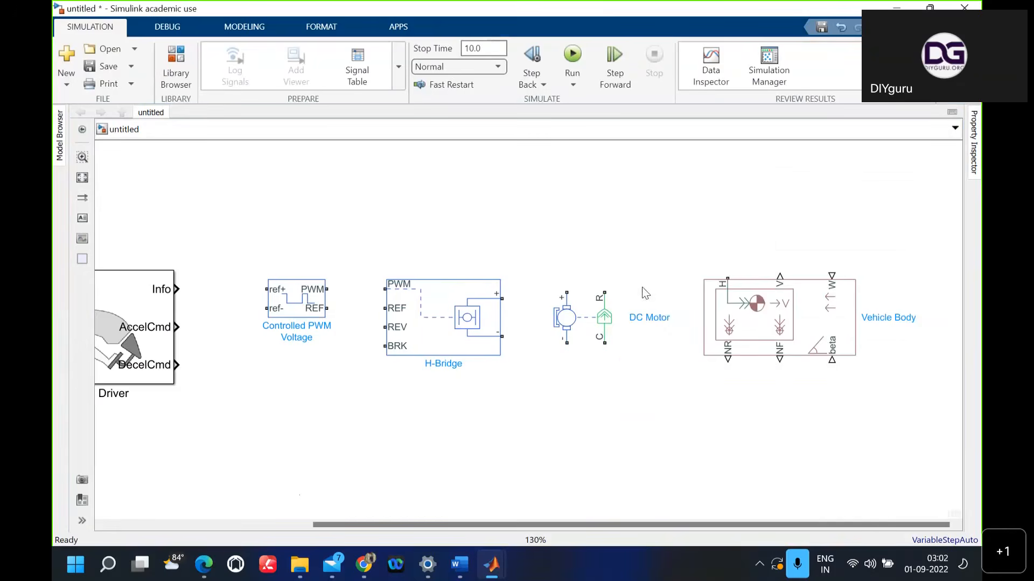
drag(607, 404, 582, 416)
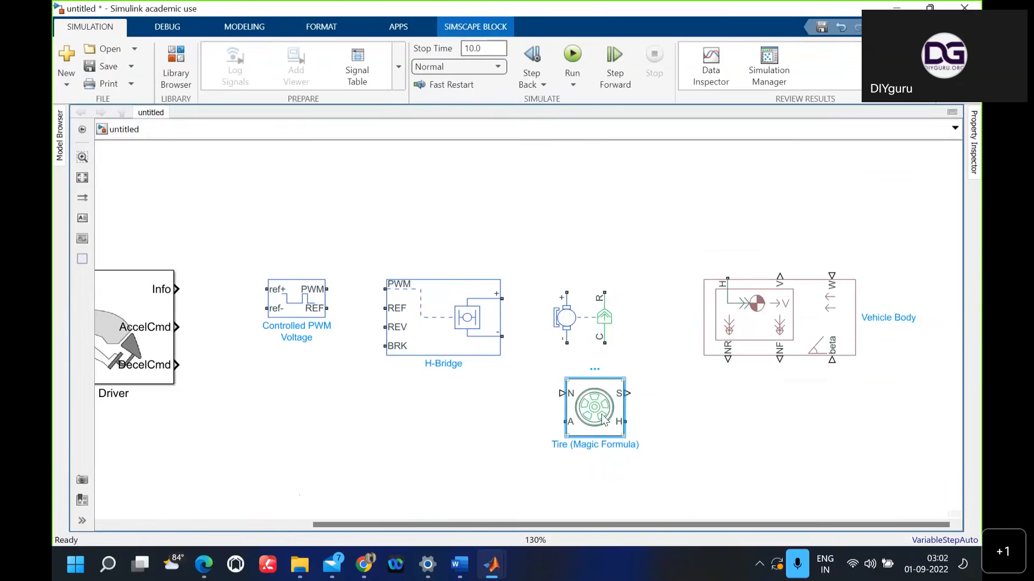
Step: Create three copies of the Tire (Magic Formula) block and spread the four tires out below the Vehicle Body
key(ctrl+v)
key(ctrl+v)
key(ctrl+v)
click(637, 456)
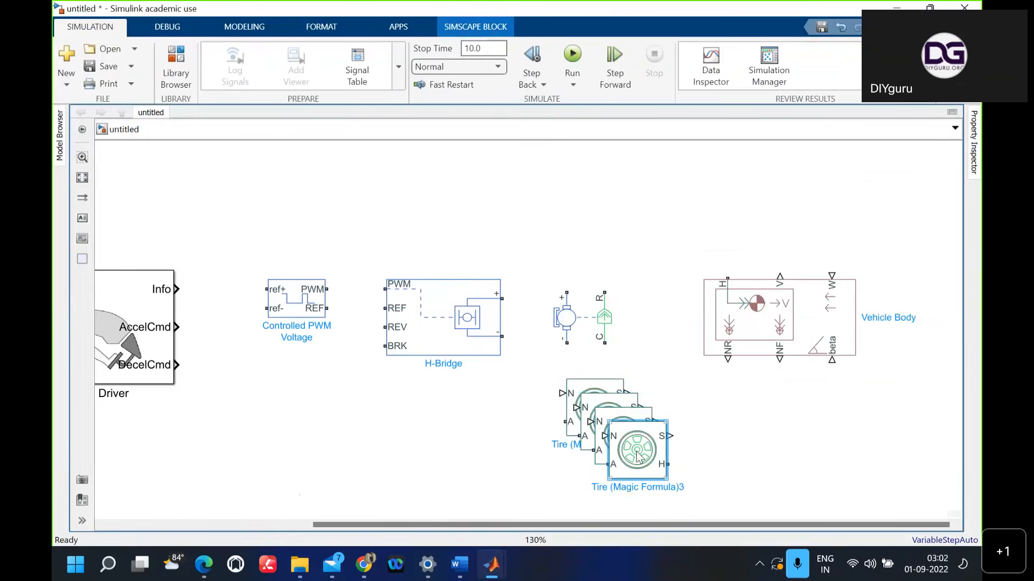
drag(636, 457, 853, 410)
drag(622, 444, 854, 504)
drag(603, 439, 680, 526)
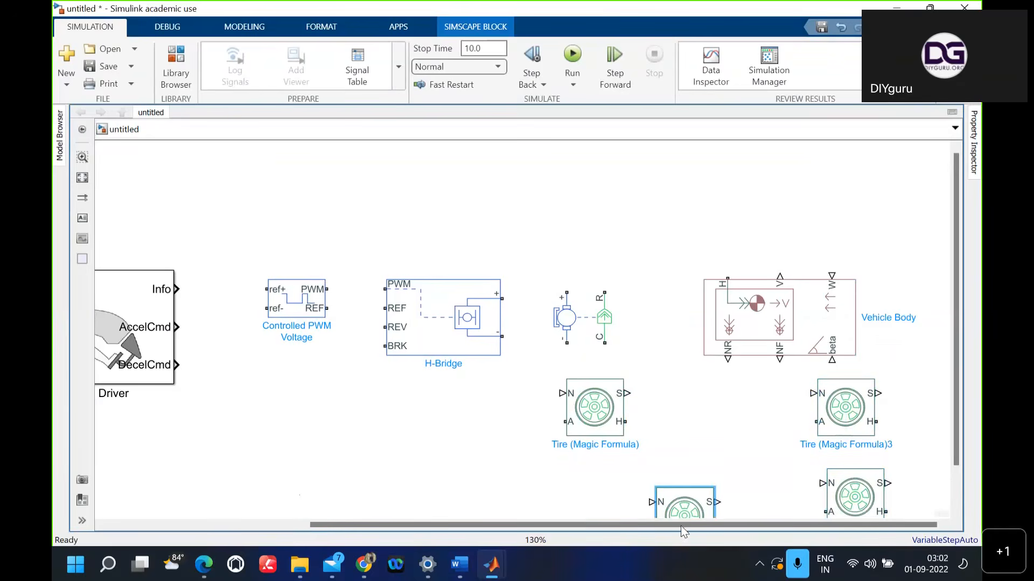
drag(593, 396, 672, 396)
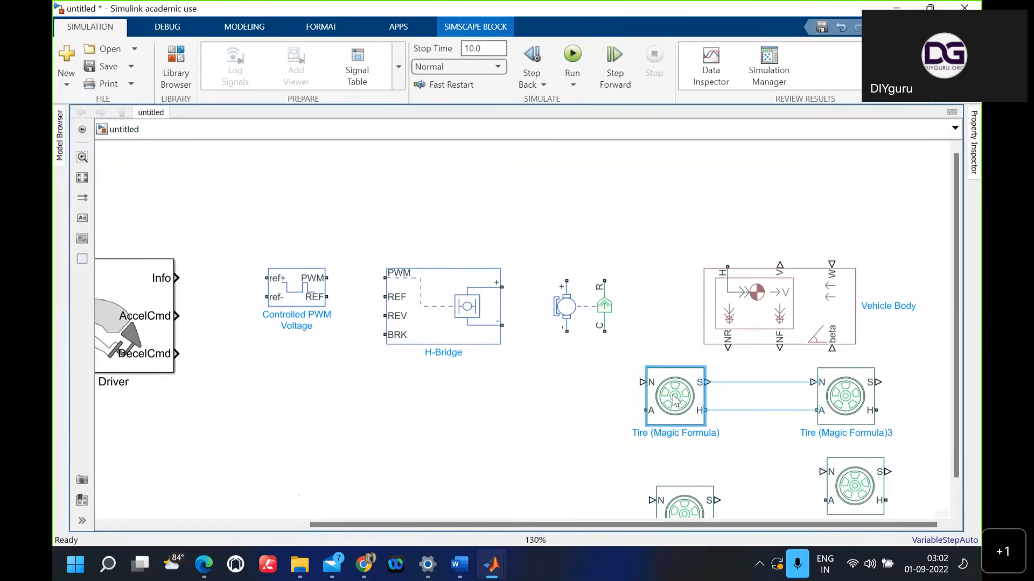
double_click(533, 426)
text(gear)
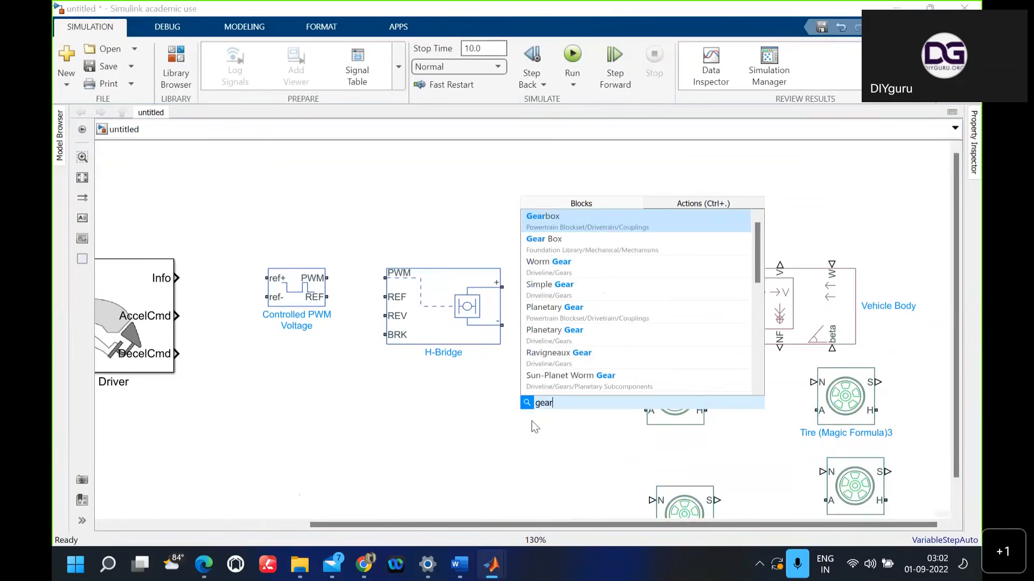
key(Return)
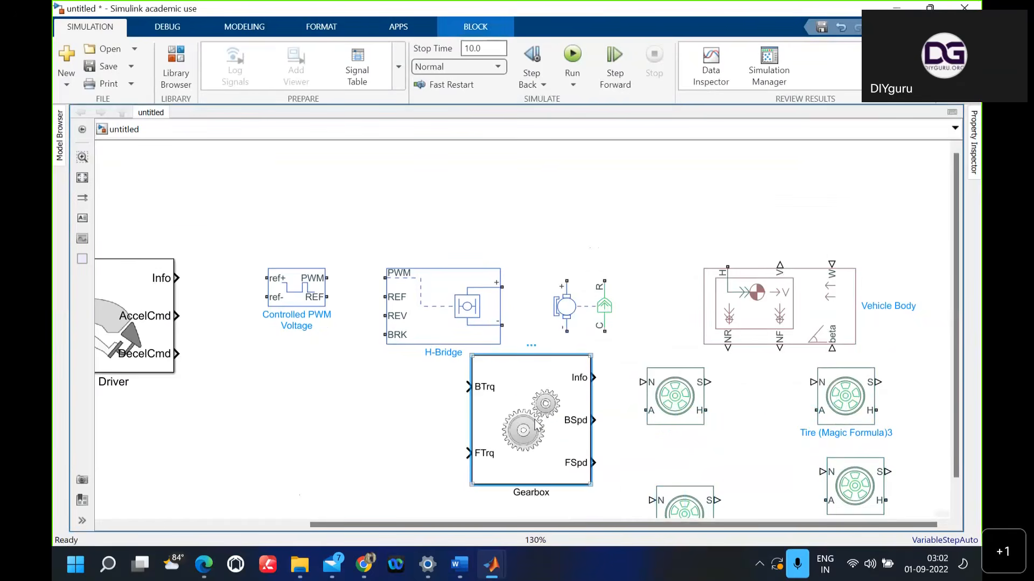
key(Delete)
Step: Add a Simple Gear block and place it below the H-Bridge
double_click(536, 425)
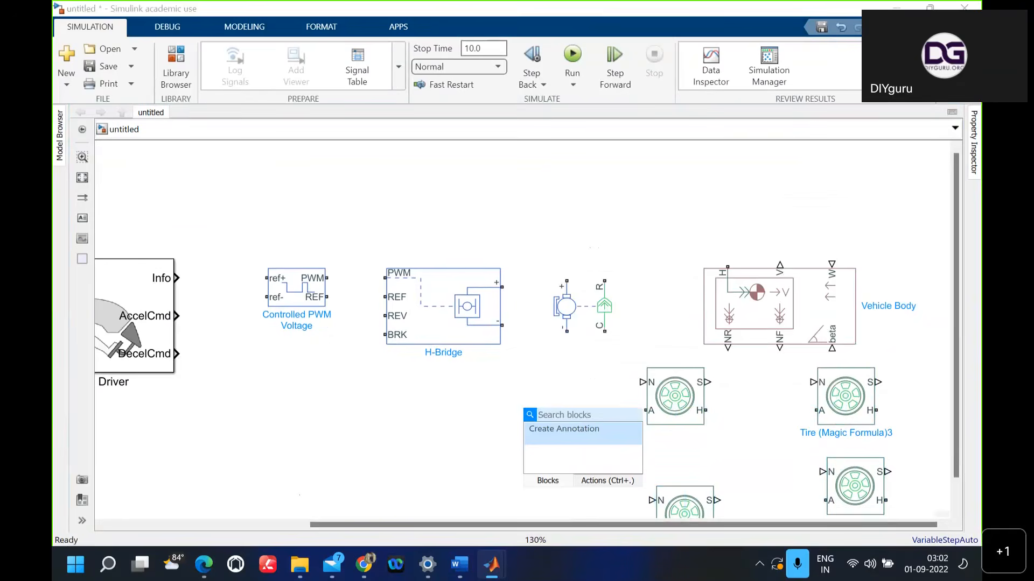
text(simple)
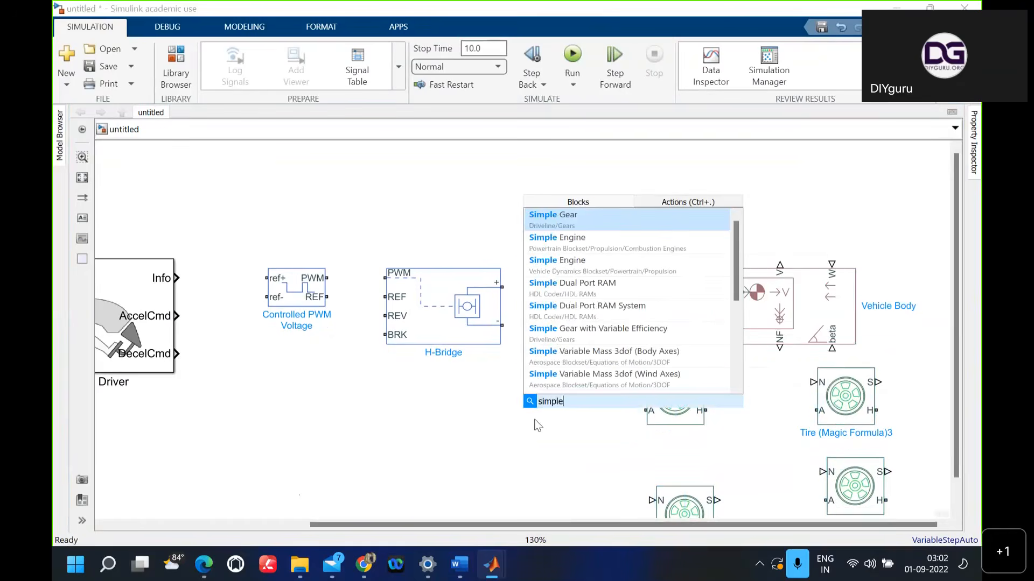
key(Return)
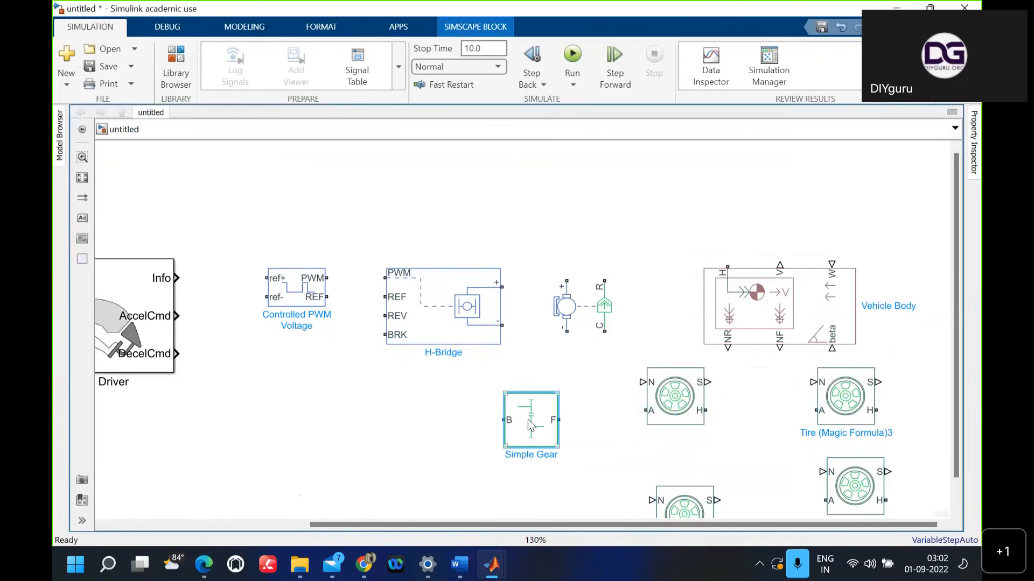
drag(524, 450, 457, 460)
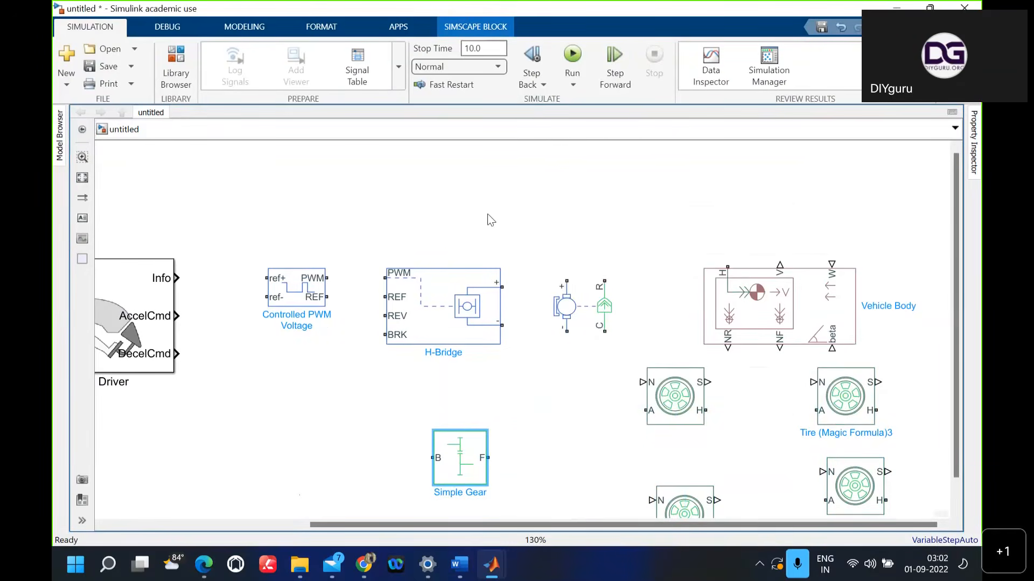
Step: Add a mechanical rotational Inertia block and place it between the Simple Gear and the tires
double_click(487, 215)
text(inertia)
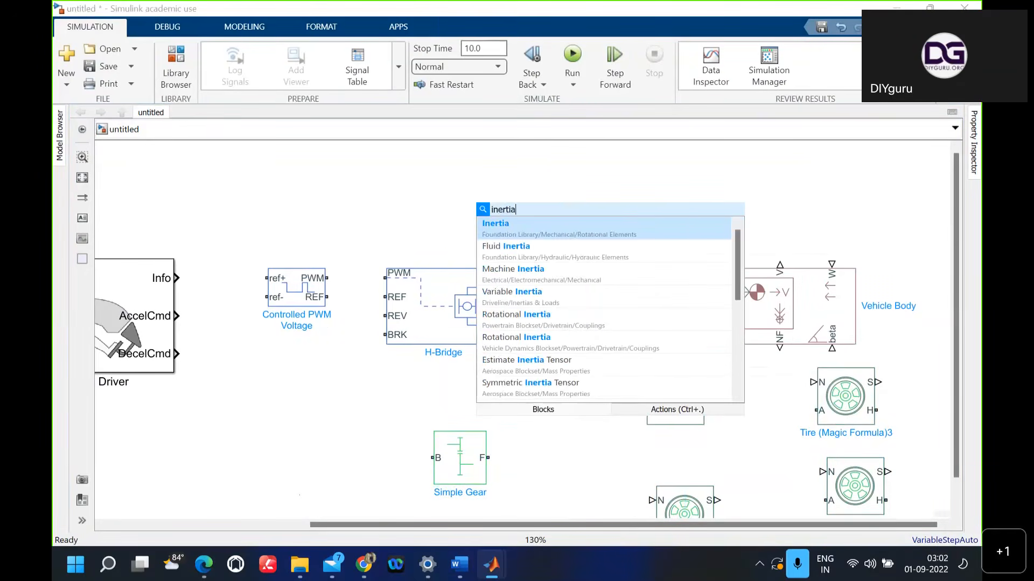
key(Return)
drag(490, 224, 557, 424)
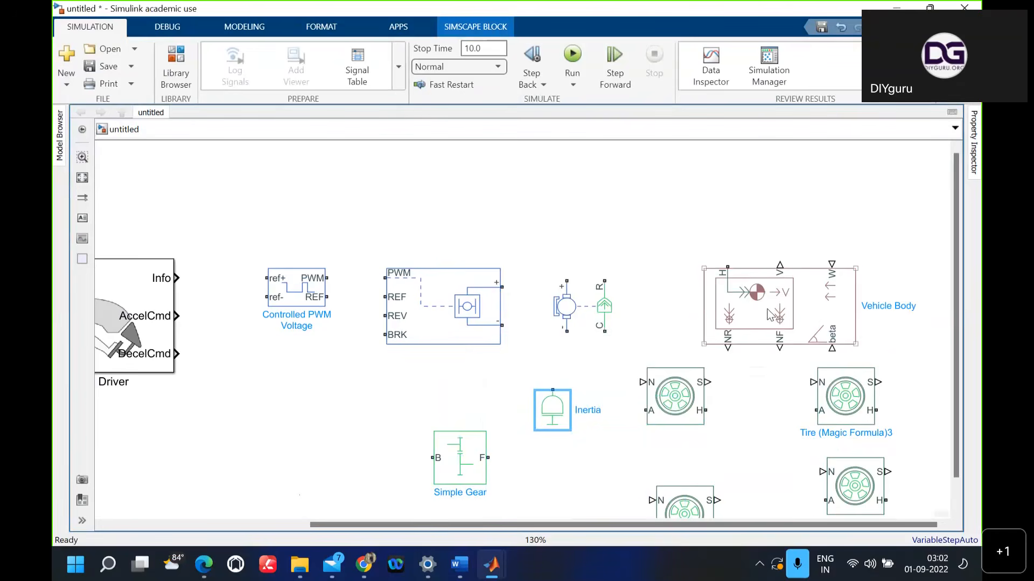
Step: Add two PS Constant blocks above the Vehicle Body
double_click(576, 194)
text(co)
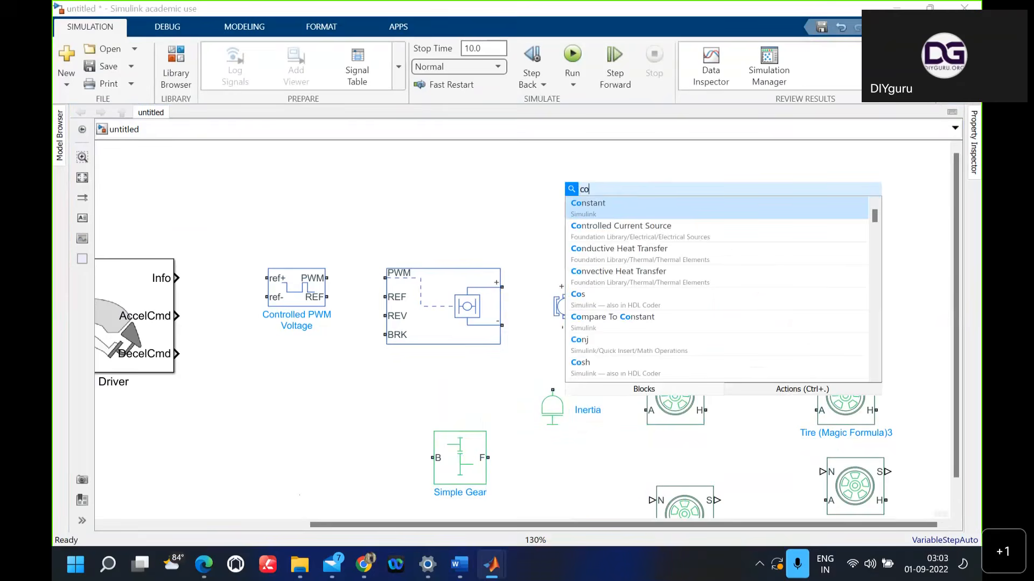
key(BackSpace)
key(BackSpace)
text(ps)
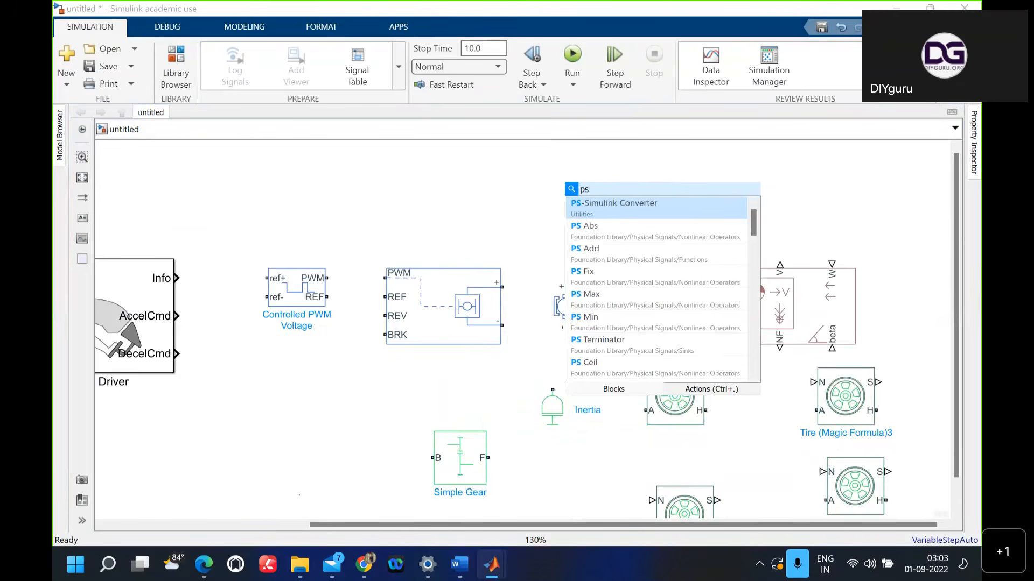
text( consta)
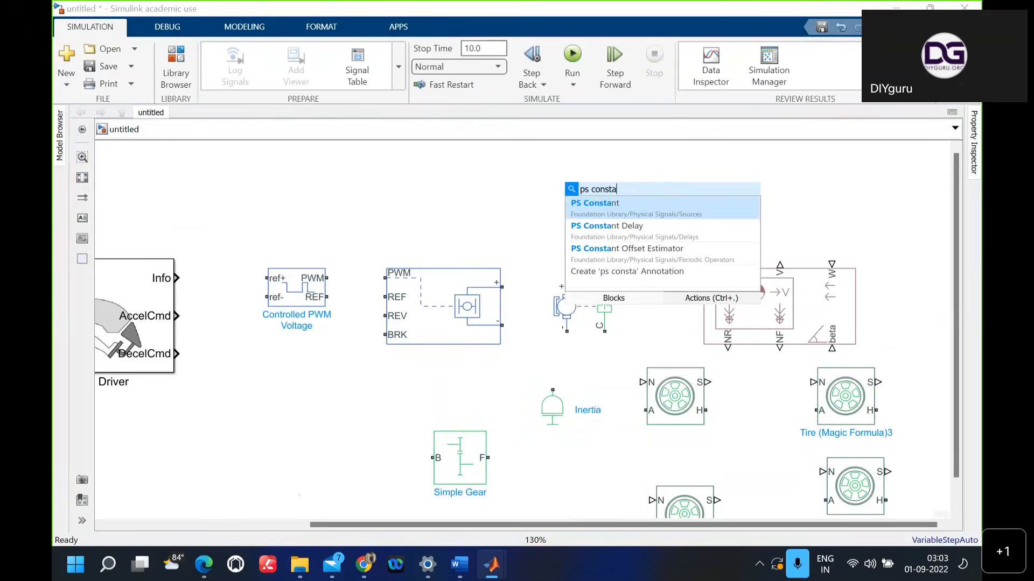
click(594, 207)
drag(582, 201, 861, 206)
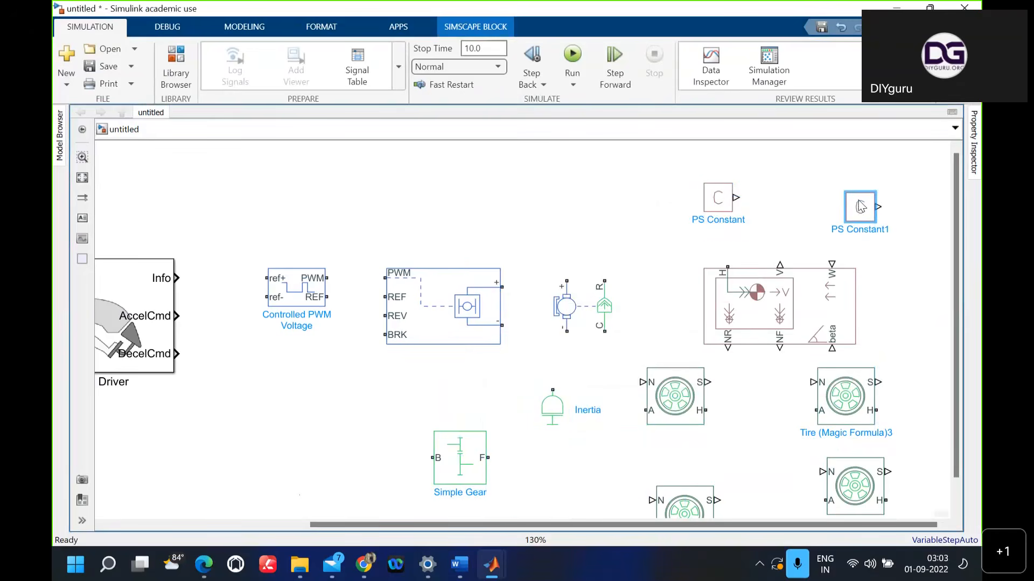
Step: Rotate both PS Constant blocks by 180 degrees, keeping one above the Vehicle Body's W port and moving the other beside its beta port
key(ctrl+r)
key(ctrl+r)
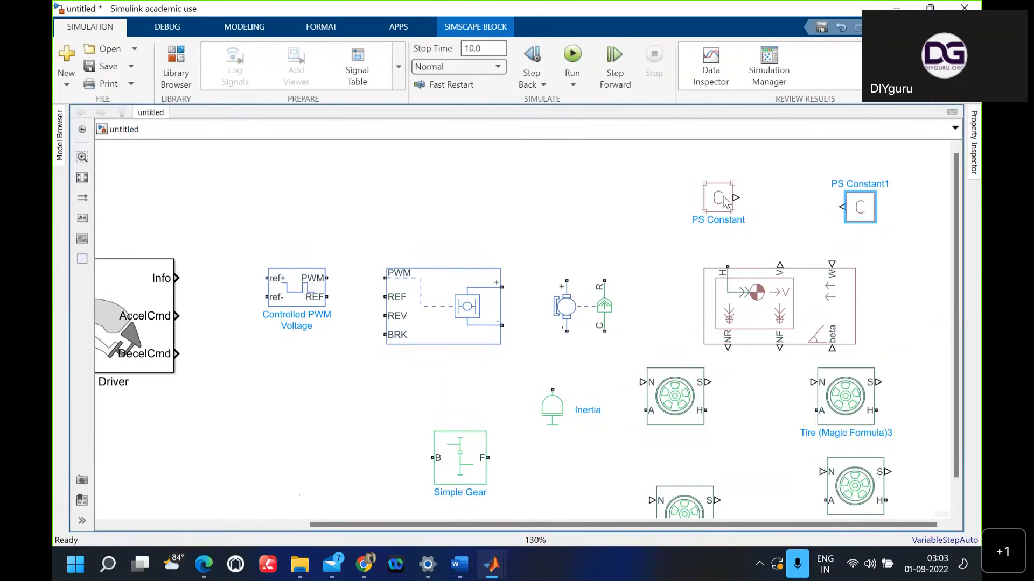
drag(724, 203, 852, 274)
drag(913, 319, 915, 326)
key(ctrl+r)
key(ctrl+r)
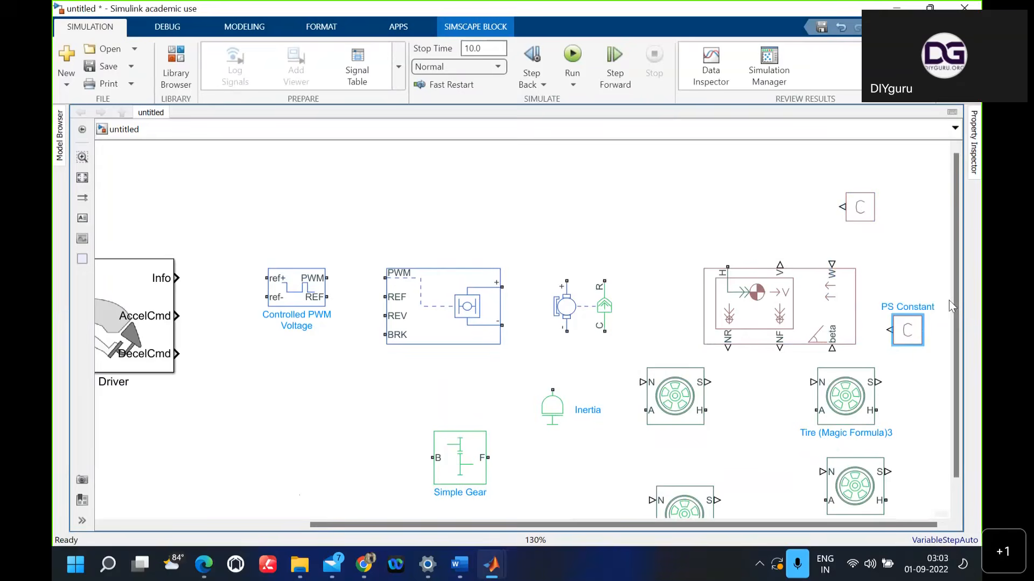
Step: Arrange the four tires in a two-by-two grid below the Vehicle Body and rotate Tire (Magic Formula)3 by 180 degrees
drag(954, 309, 954, 360)
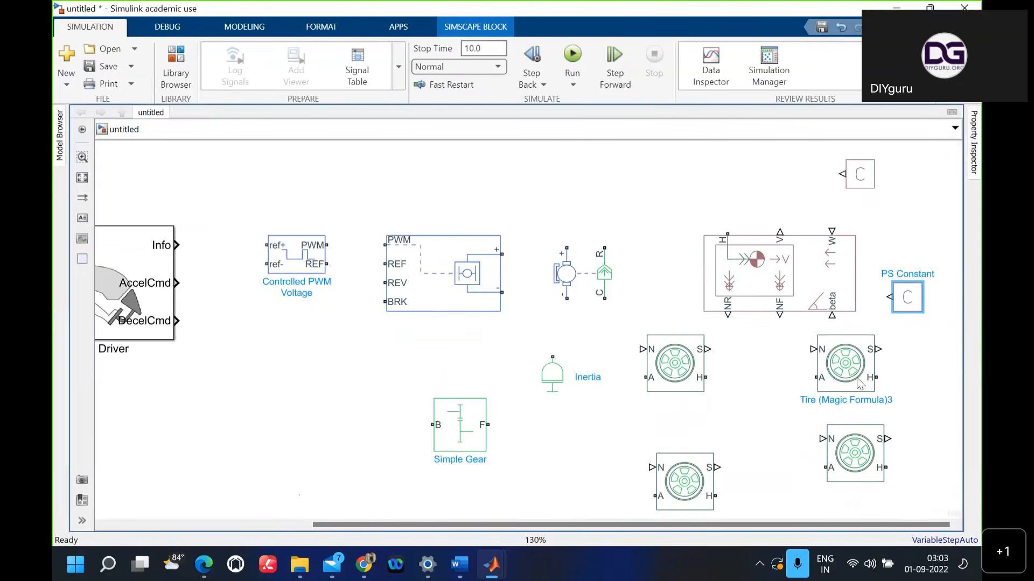
click(855, 452)
drag(857, 440, 860, 470)
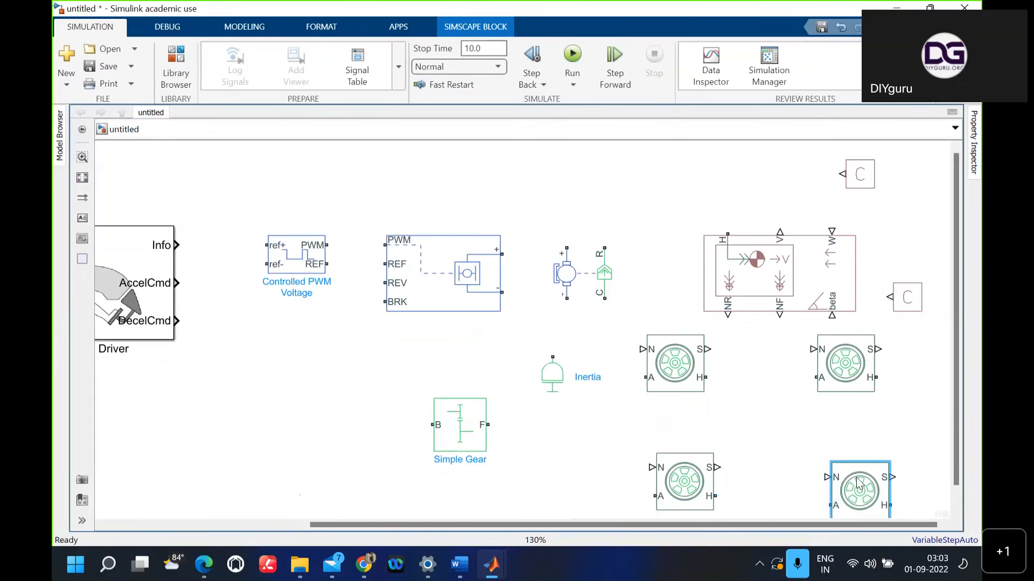
drag(692, 483, 692, 488)
click(676, 402)
drag(676, 402, 682, 418)
click(843, 373)
drag(841, 373, 851, 393)
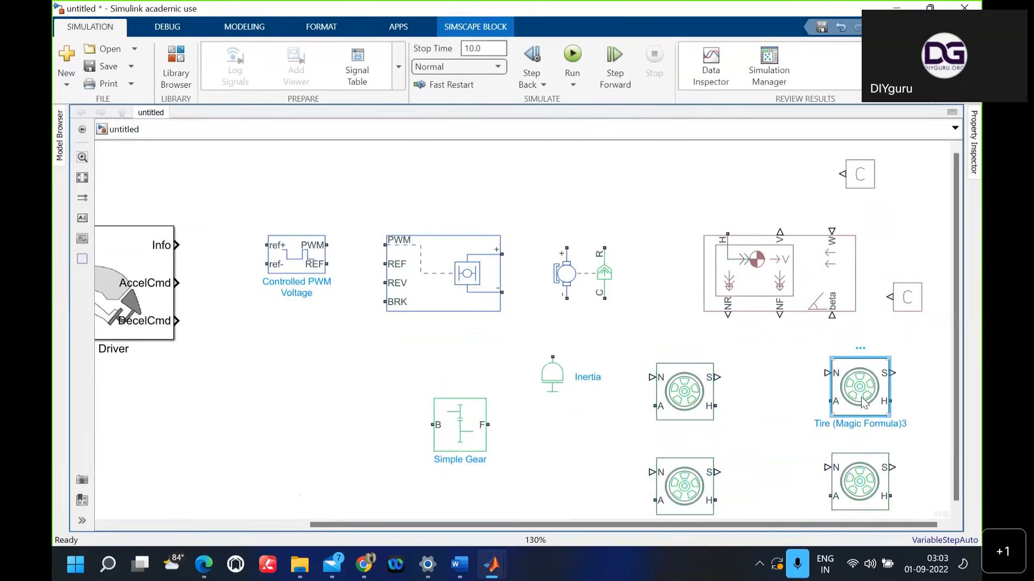
key(ctrl+r)
key(ctrl+r)
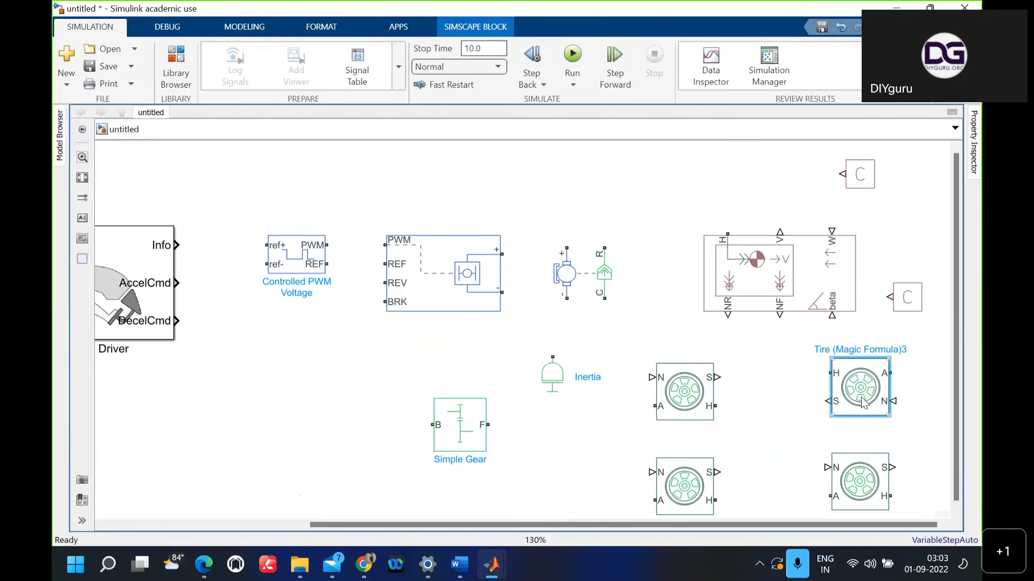
Step: Move Tire (Magic Formula) aside below the Inertia block and align Tire (Magic Formula)1 level with Tire (Magic Formula)3
drag(670, 409, 580, 477)
drag(679, 487, 678, 477)
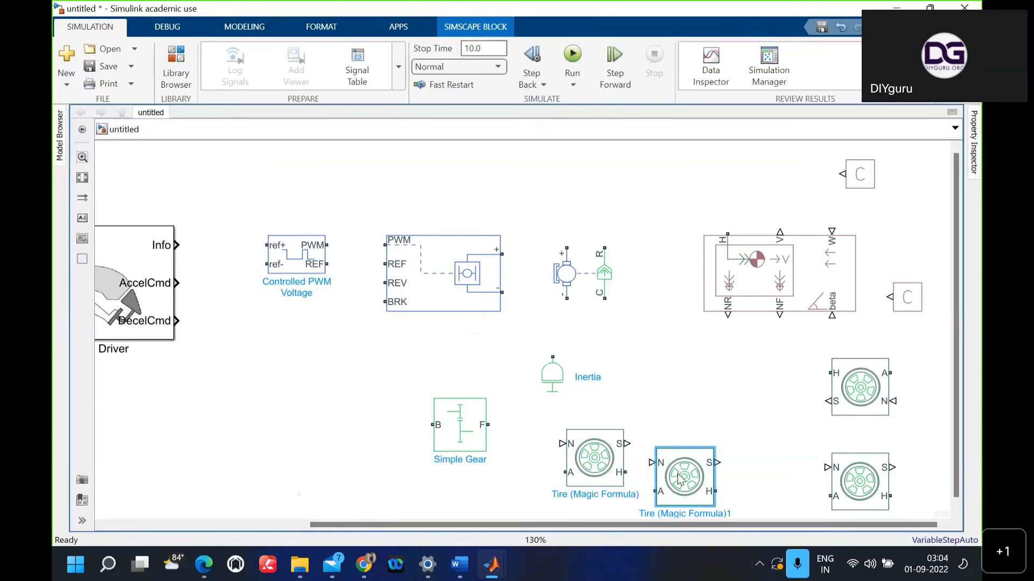
click(679, 475)
drag(679, 475, 651, 377)
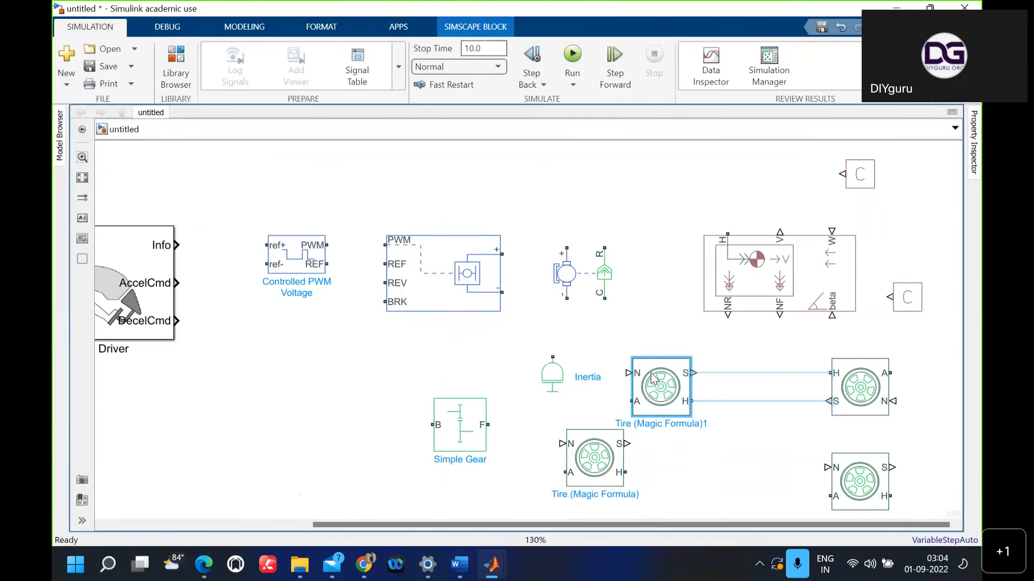
click(601, 469)
key(ctrl+r)
key(ctrl+r)
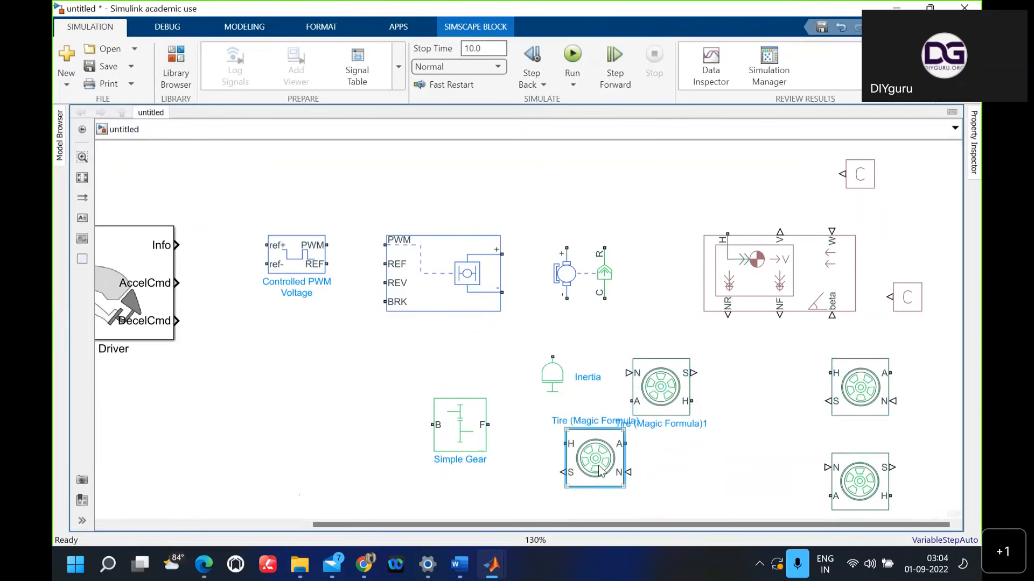
key(ctrl+r)
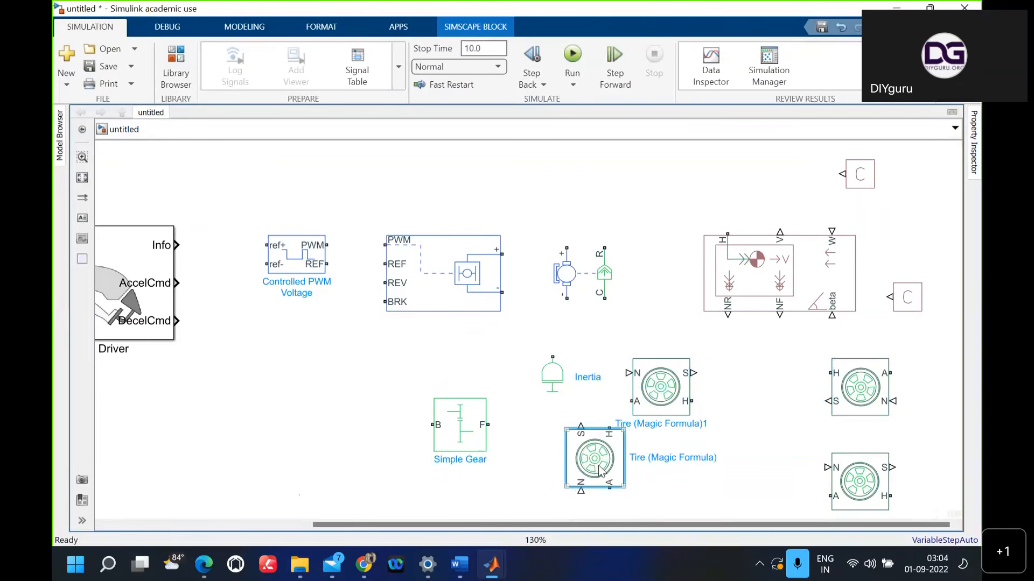
key(ctrl+r)
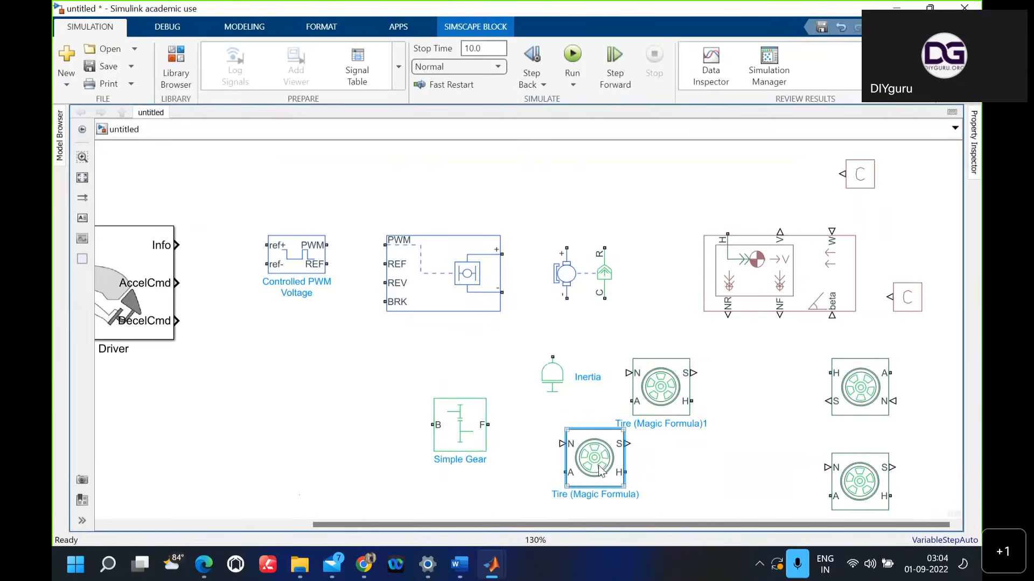
Step: Place Tire (Magic Formula) below Tire (Magic Formula)1, align Tire (Magic Formula)2 level with it and rotate Tire (Magic Formula)2 by 180 degrees
drag(599, 465, 663, 477)
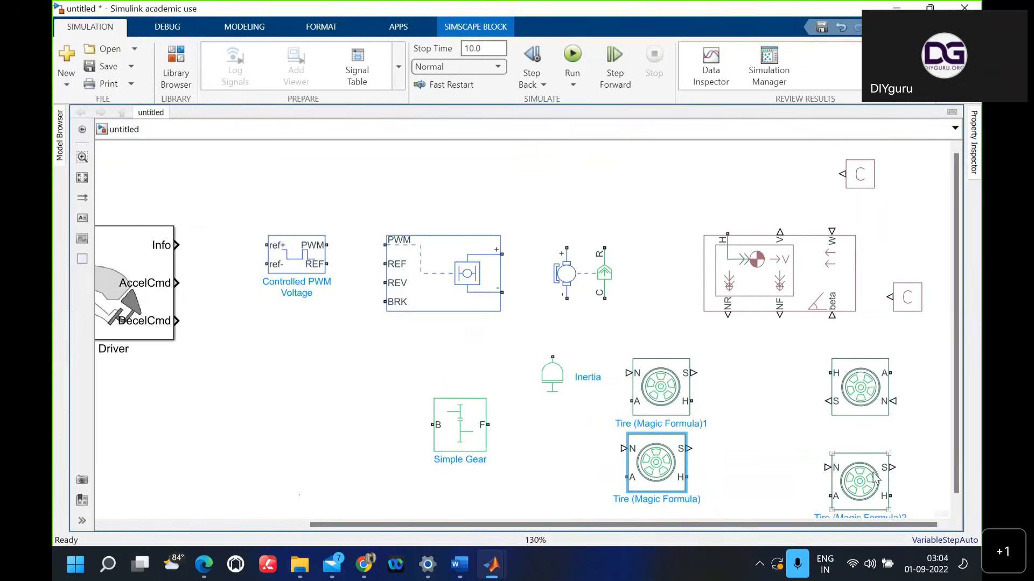
drag(875, 478, 873, 473)
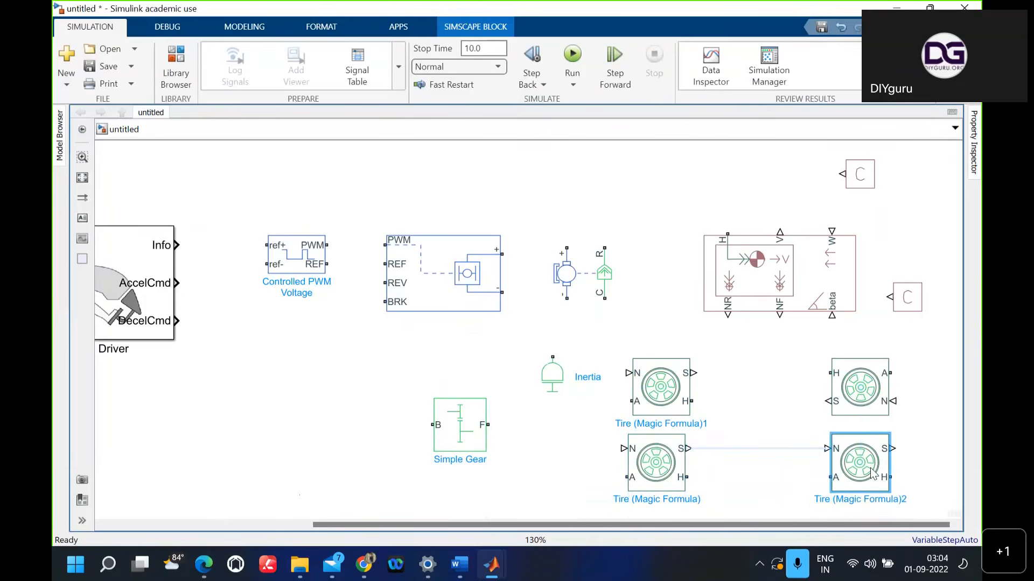
key(ctrl+r)
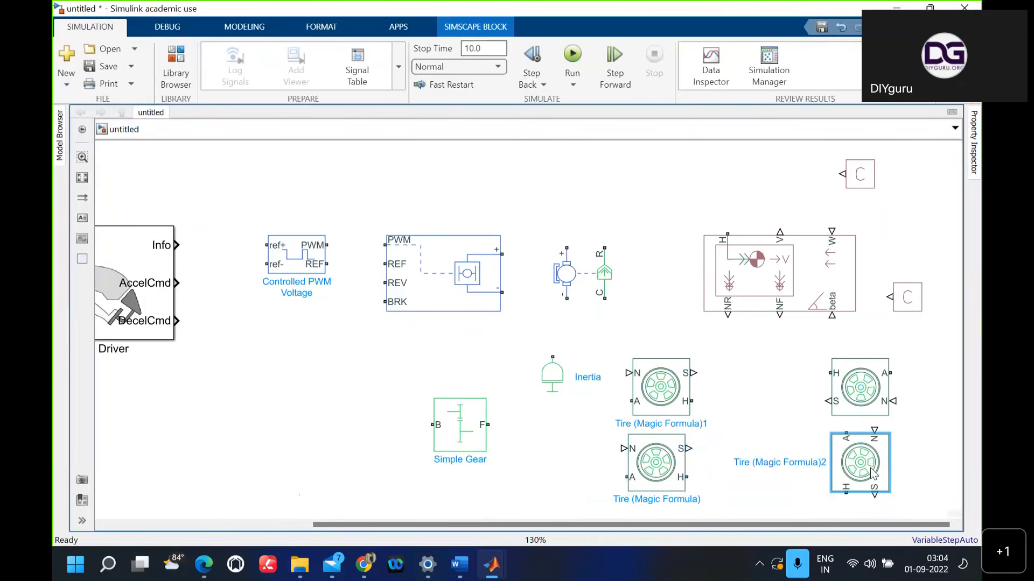
click(872, 473)
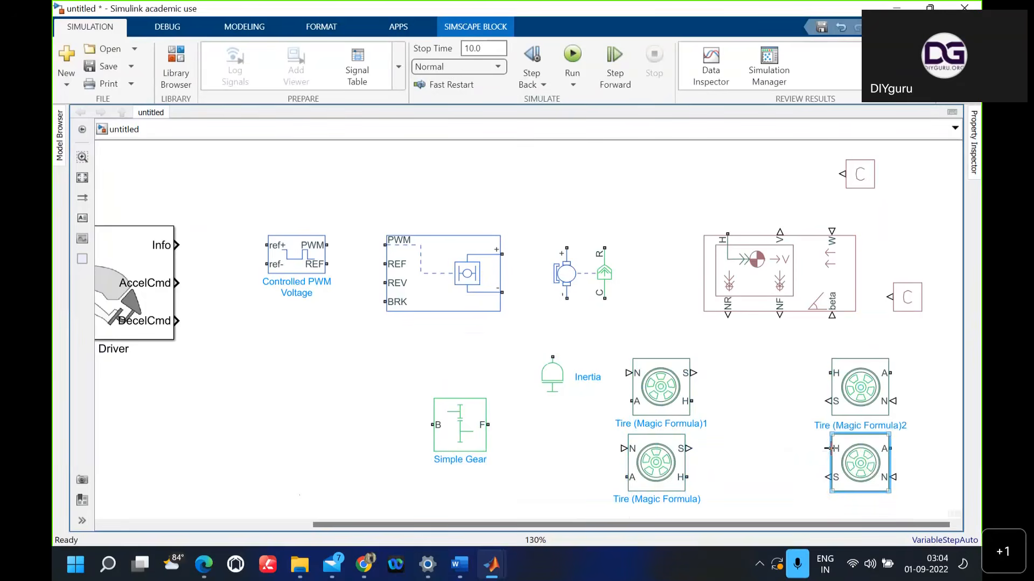
drag(828, 448, 819, 469)
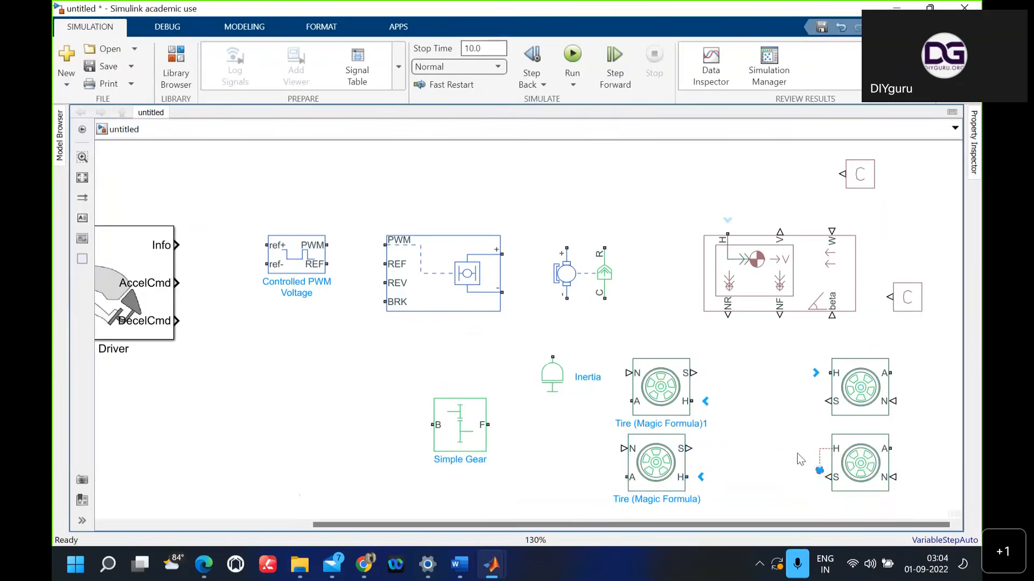
click(836, 456)
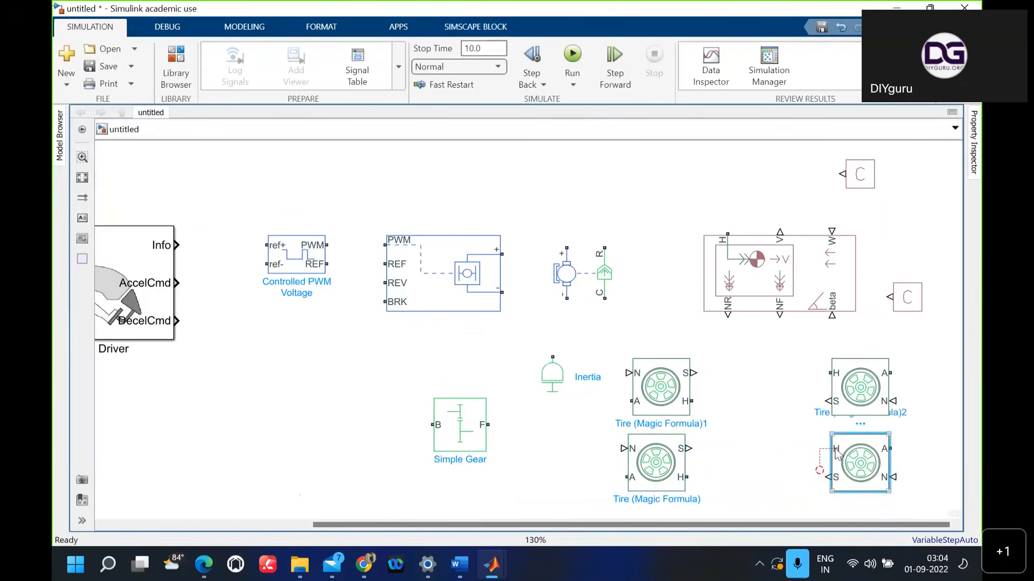
drag(831, 449, 818, 469)
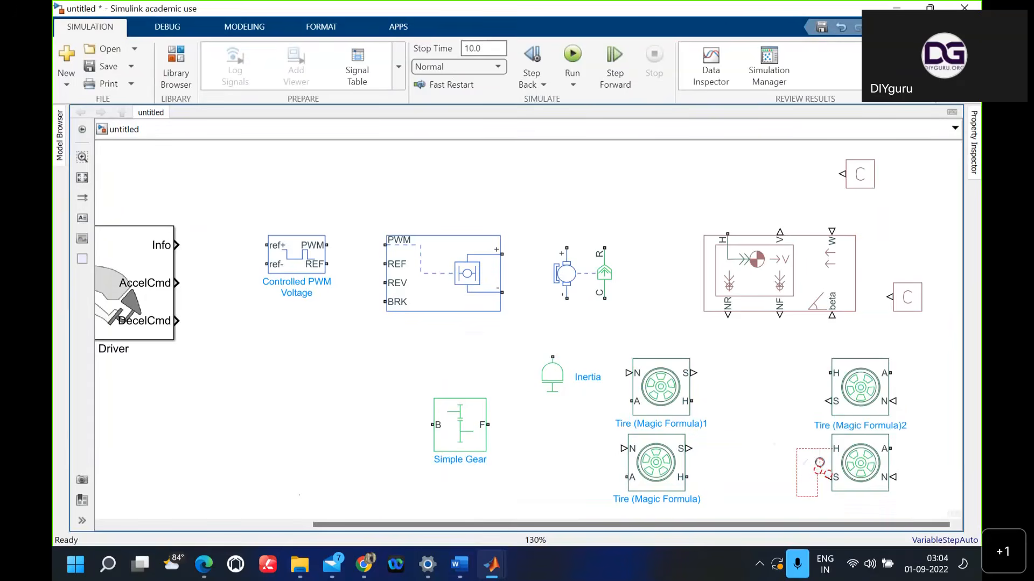
click(827, 474)
drag(791, 426, 812, 501)
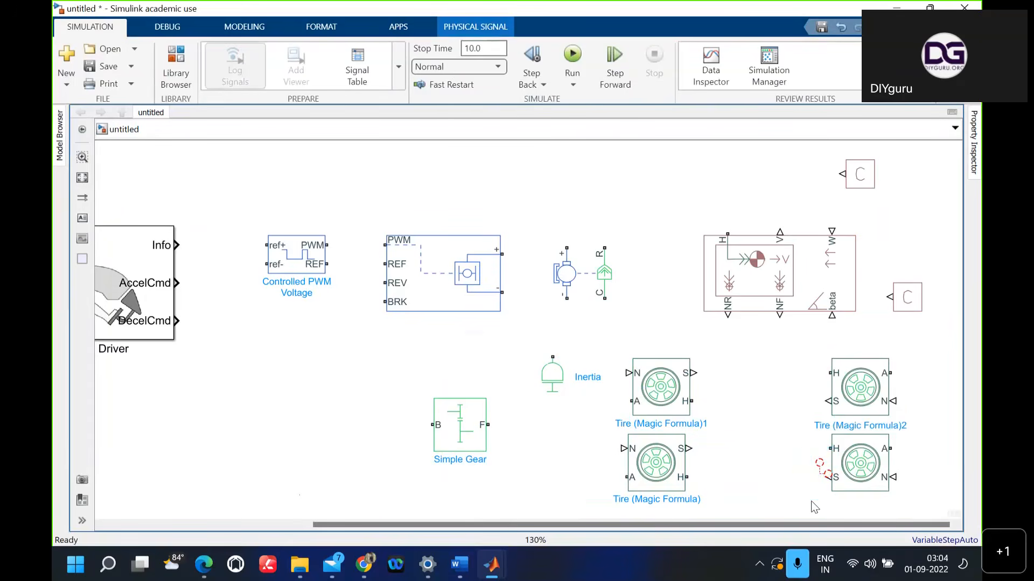
click(824, 476)
key(Delete)
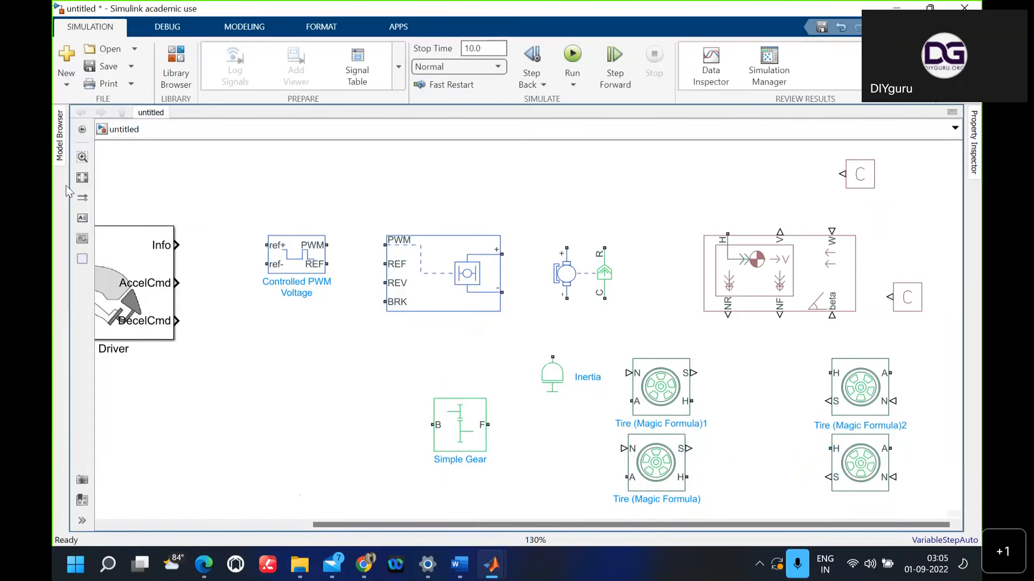
Step: Add an Electrical/Sources Battery block and place it above the H-bridge block
click(83, 177)
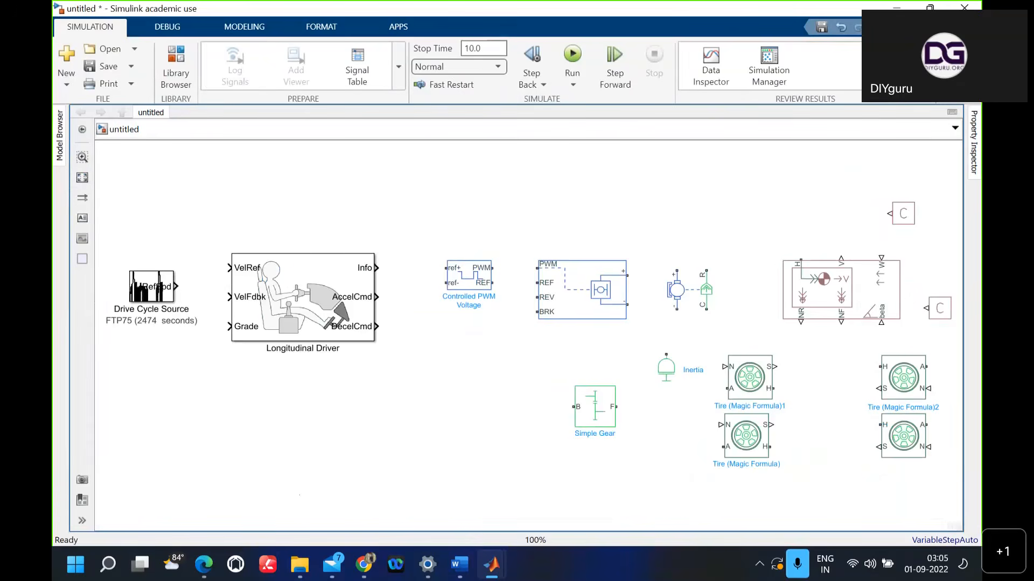
double_click(356, 179)
text(battery)
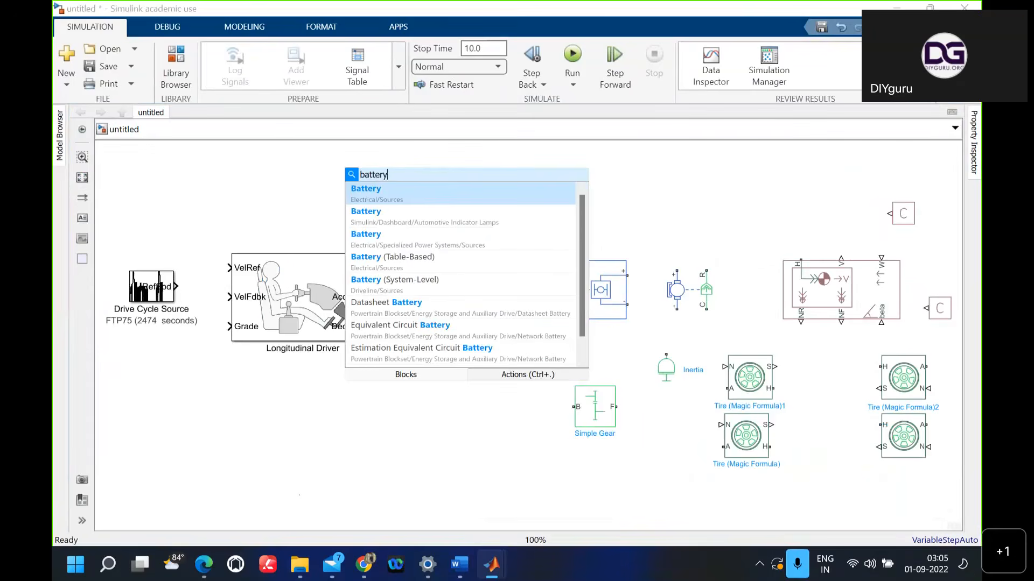
click(373, 198)
drag(370, 183, 580, 194)
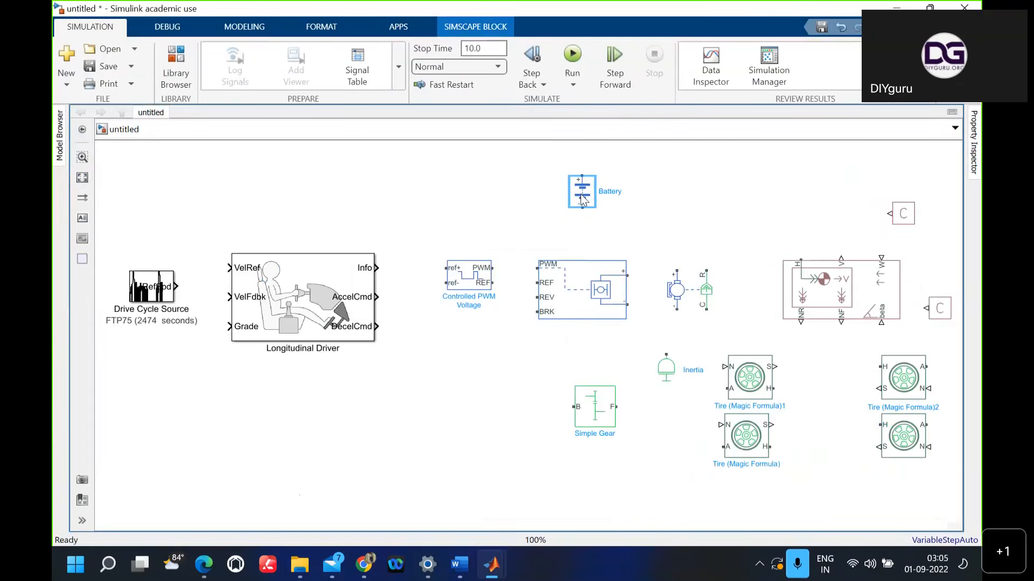
Step: Add a Controlled Current Source block above the Longitudinal Driver and place a copy of it below the Controlled PWM Voltage block
double_click(348, 215)
text(con)
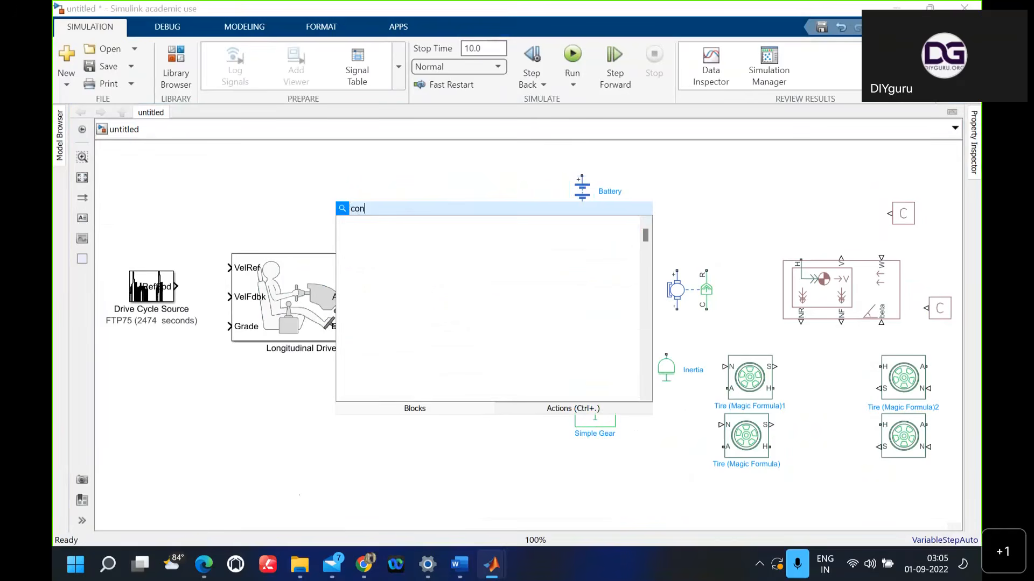
text(trolle)
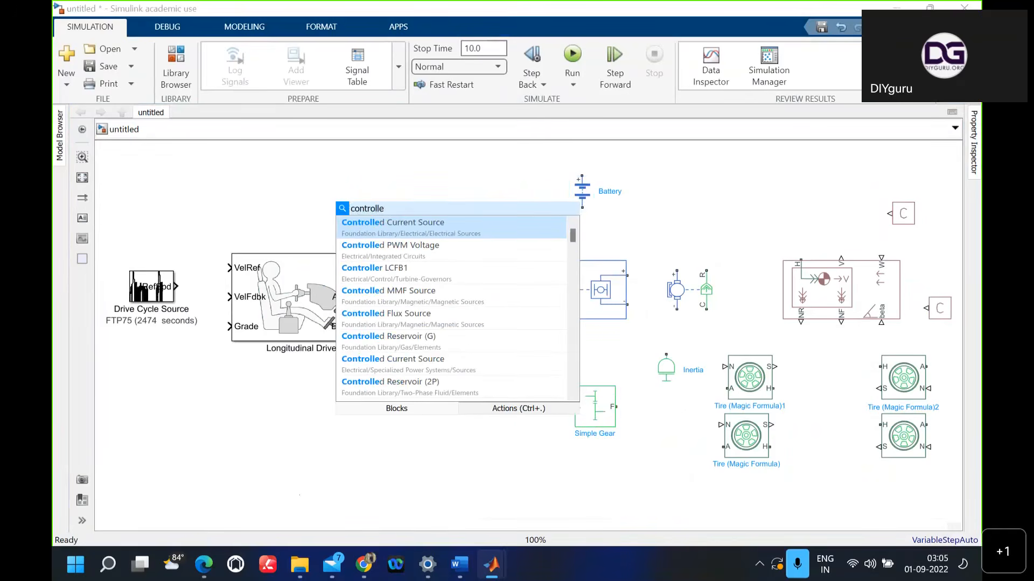
key(Return)
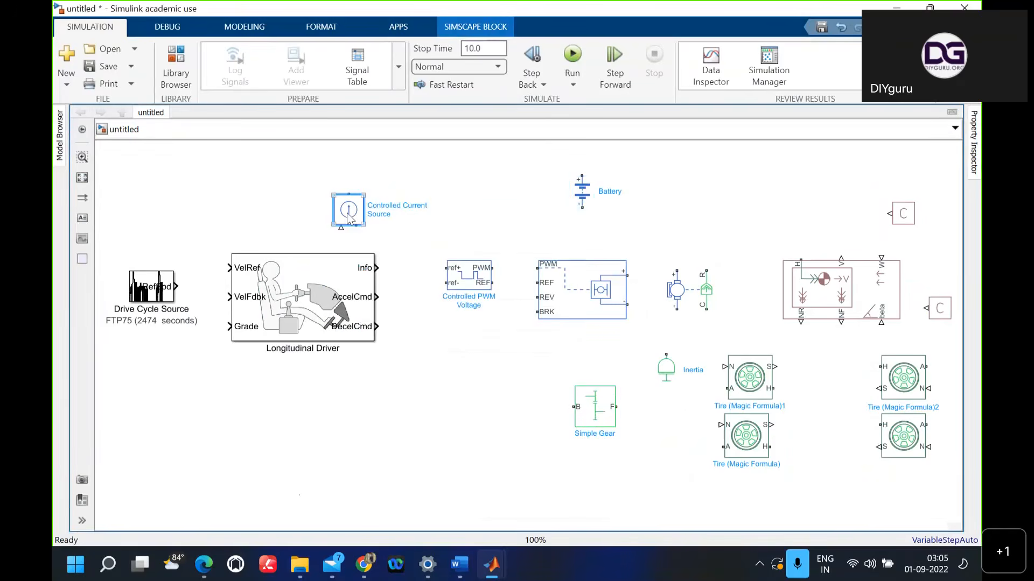
drag(348, 216, 437, 391)
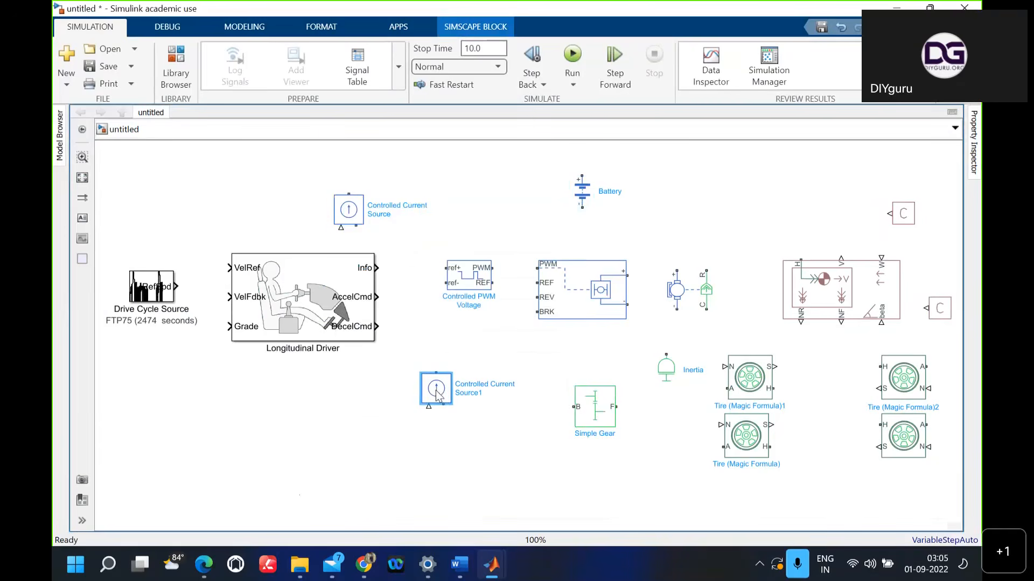
Step: Rotate both Controlled Current Source blocks by 90 degrees and align them vertically, one above and one below the driver's output side
drag(356, 215, 427, 218)
key(ctrl+r)
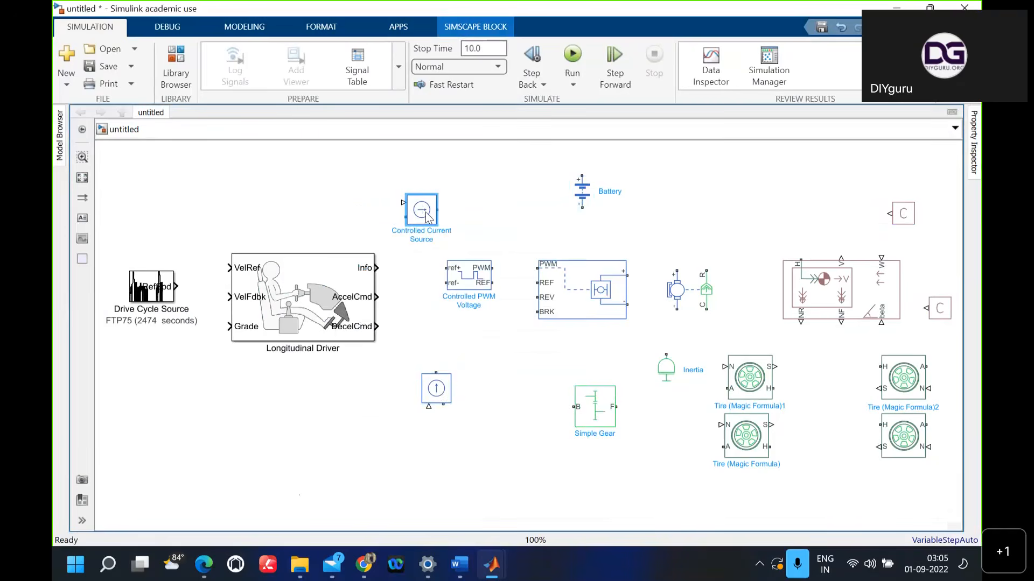
click(433, 394)
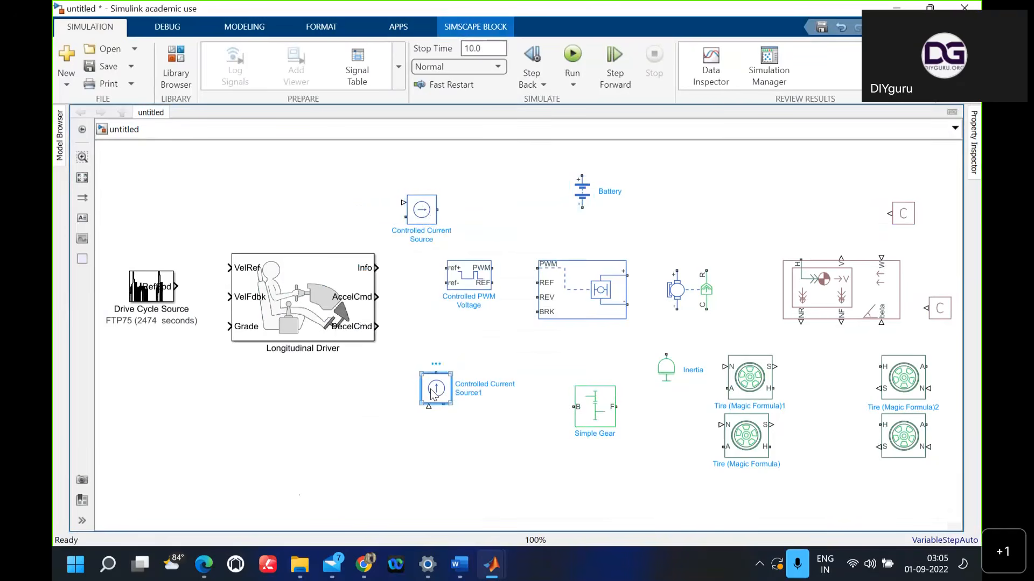
key(ctrl+r)
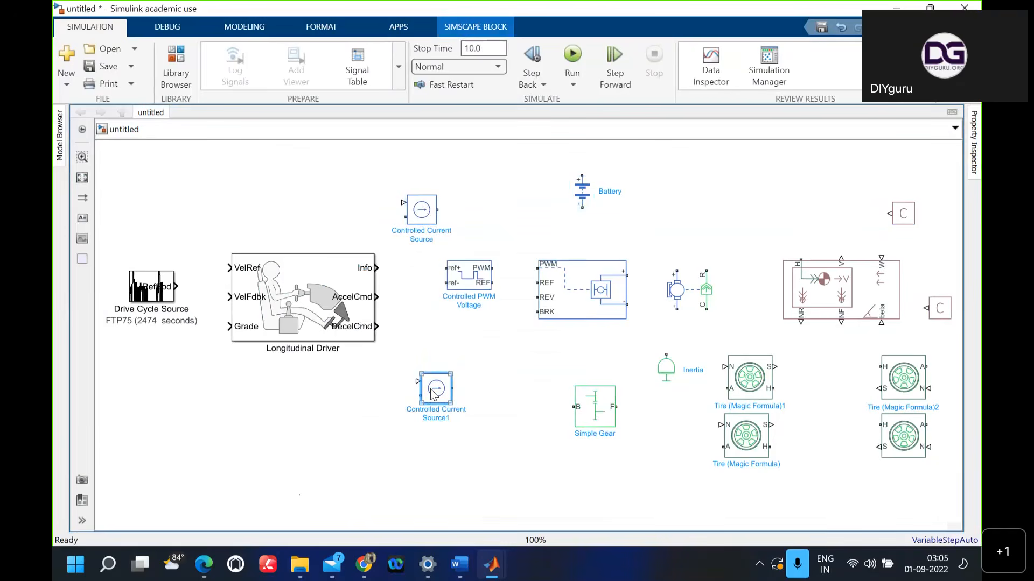
drag(430, 394, 419, 400)
Step: Connect the Controlled PWM Voltage's PWM and REF ports to the H-bridge, and the H-bridge's + and - outputs to the DC motor
click(471, 281)
drag(471, 281, 482, 281)
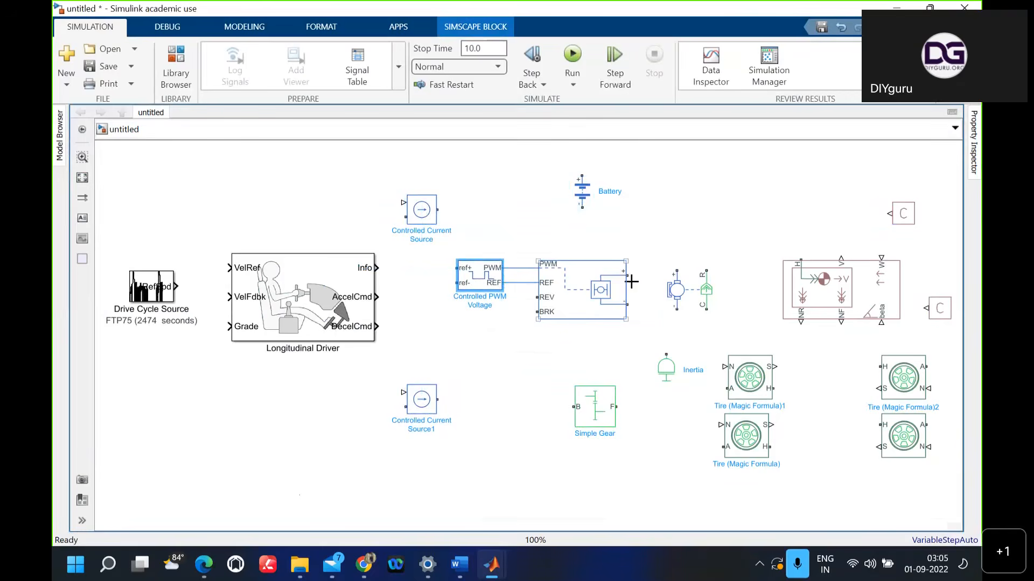
drag(627, 276, 677, 268)
drag(627, 305, 677, 311)
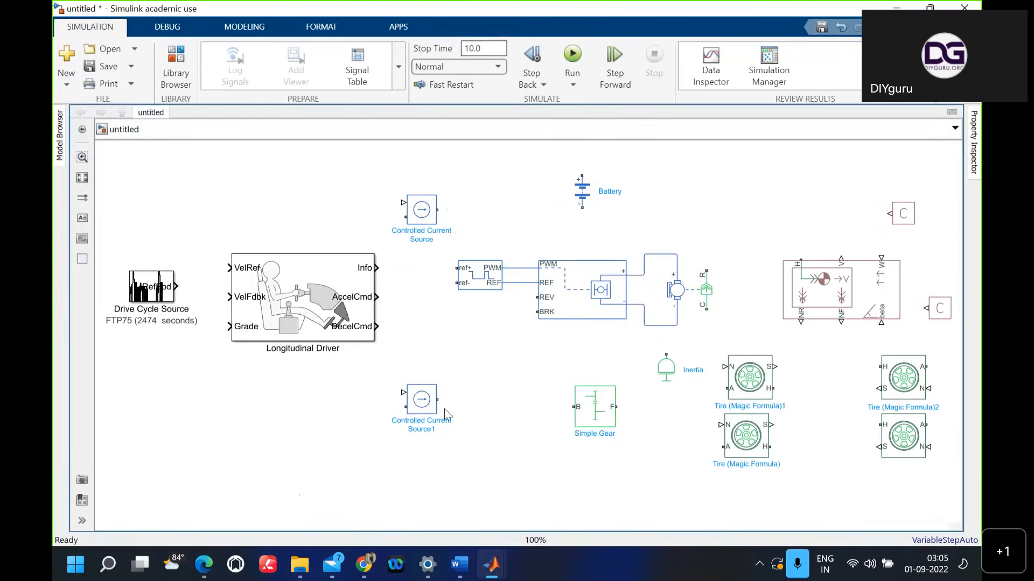
Step: Shift the Simple Gear slightly toward the tires and connect the H ports of the two tires in each row
click(593, 418)
drag(596, 413, 605, 422)
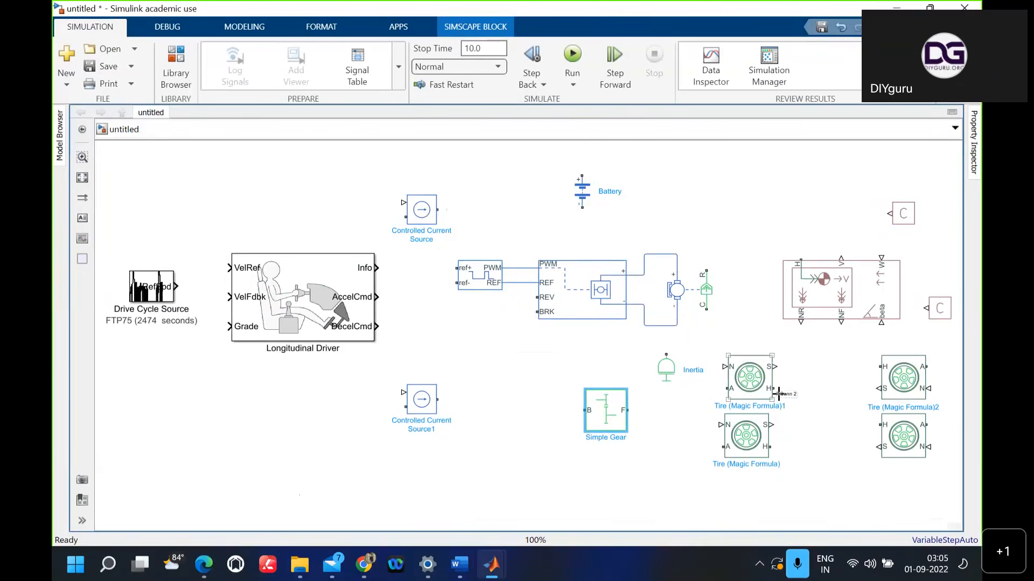
drag(774, 388, 883, 366)
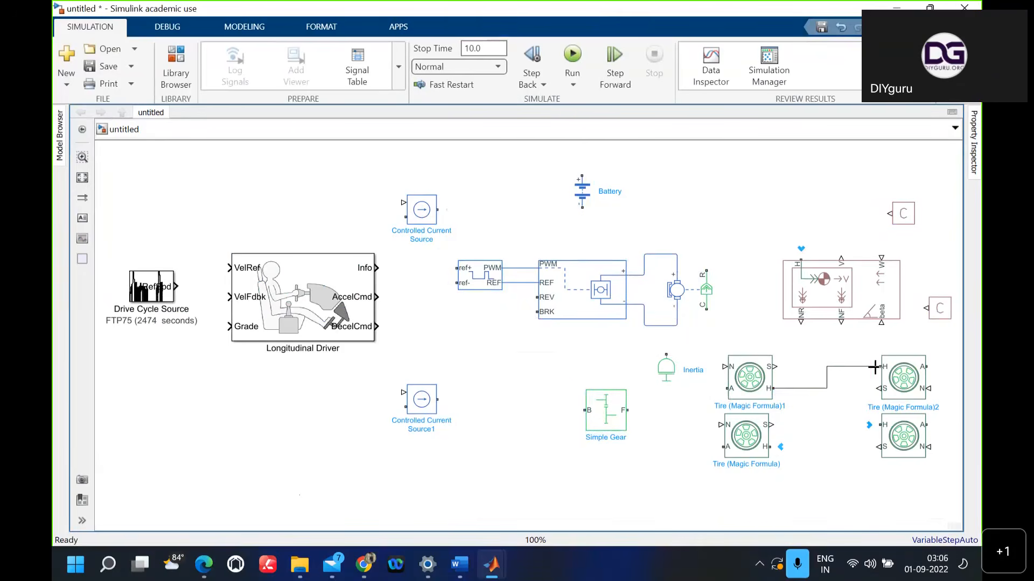
drag(770, 449, 880, 425)
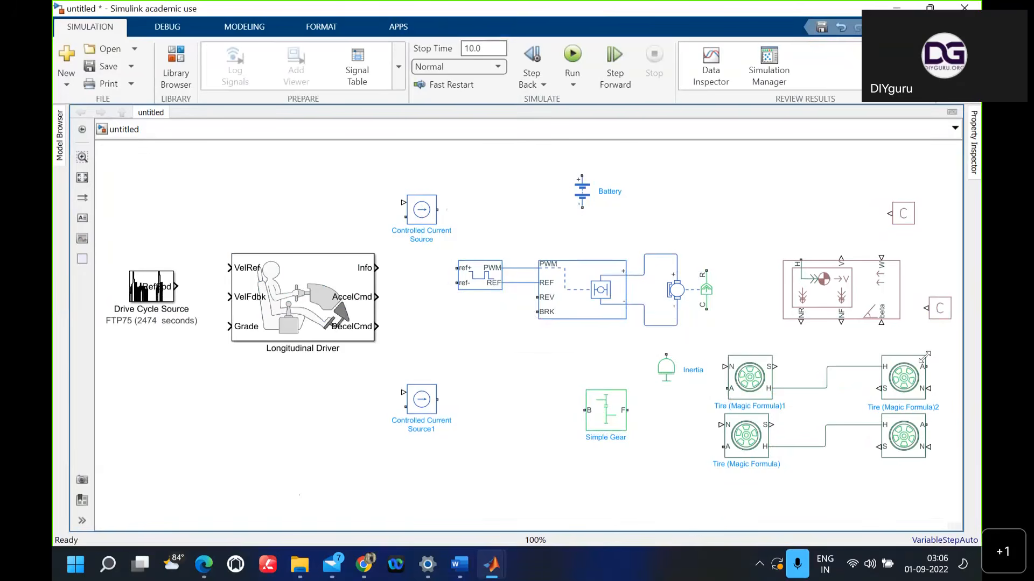
Step: Join the A ports within each column of tires and connect the Simple Gear's F port to the left column's A line
drag(926, 366, 894, 429)
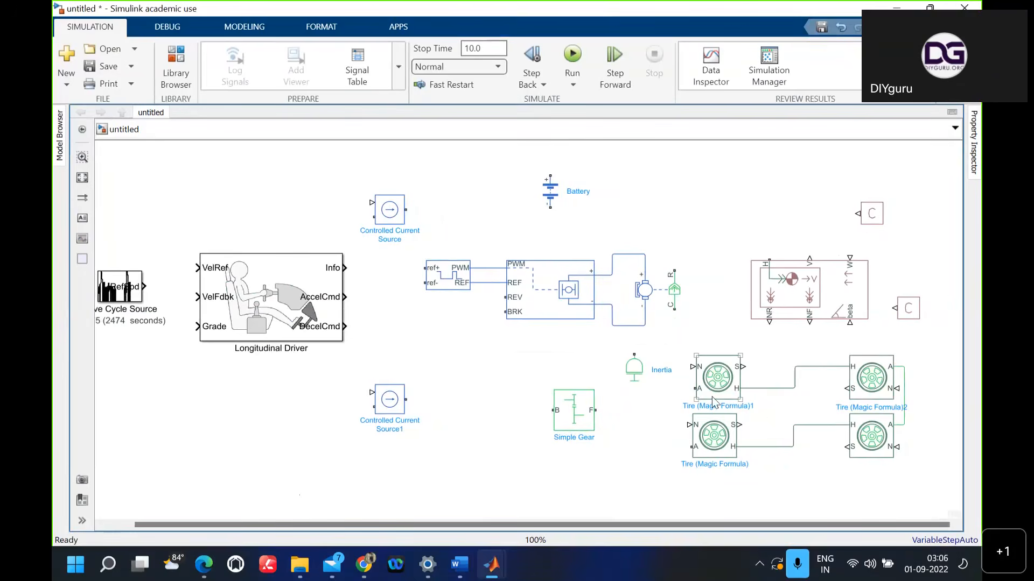
drag(690, 389, 688, 447)
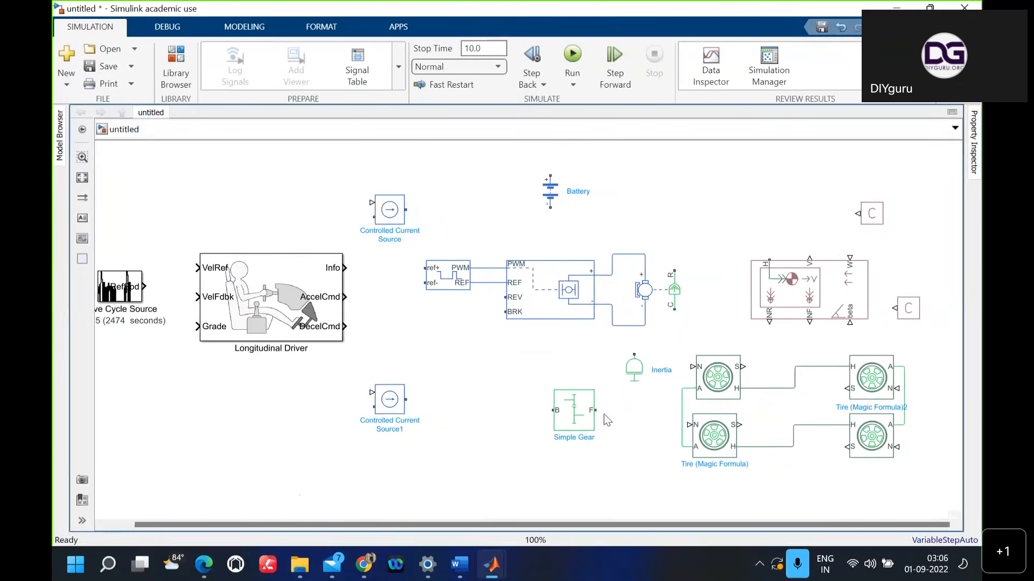
drag(594, 410, 683, 417)
Step: Rotate the Inertia block by 180 degrees and connect it to the line between the Simple Gear and the tires
click(635, 381)
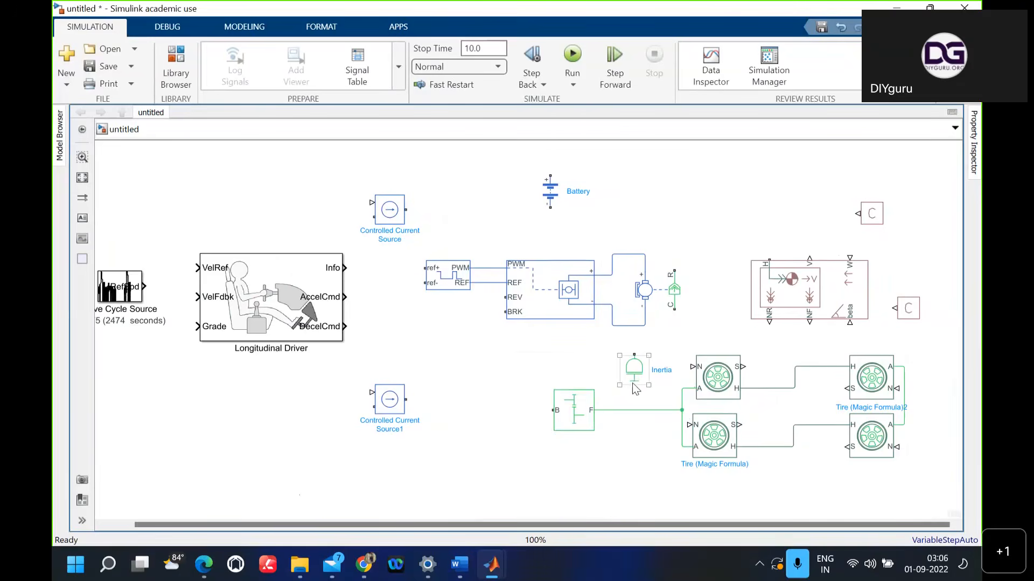
click(637, 383)
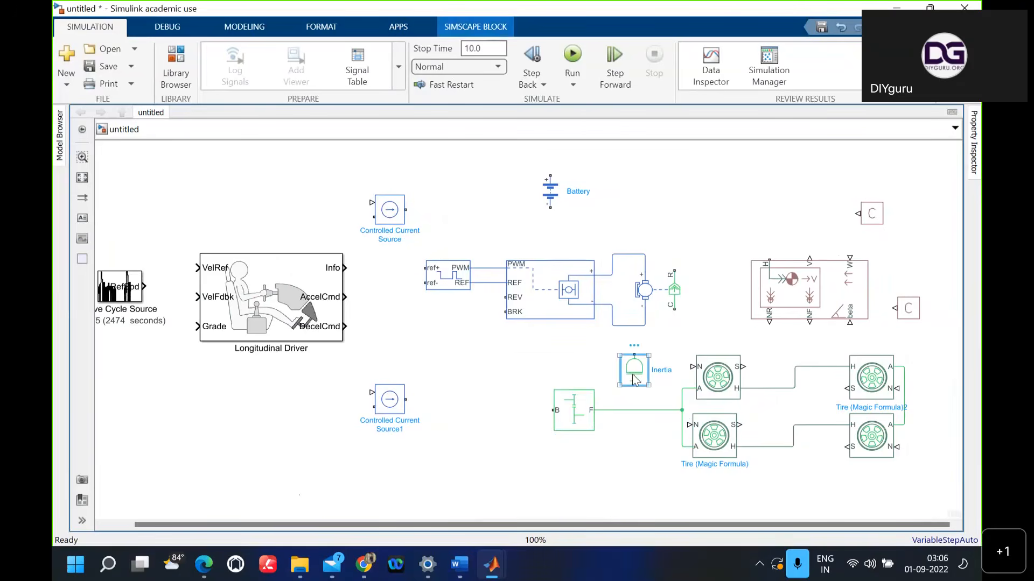
key(ctrl+r)
key(ctrl+r)
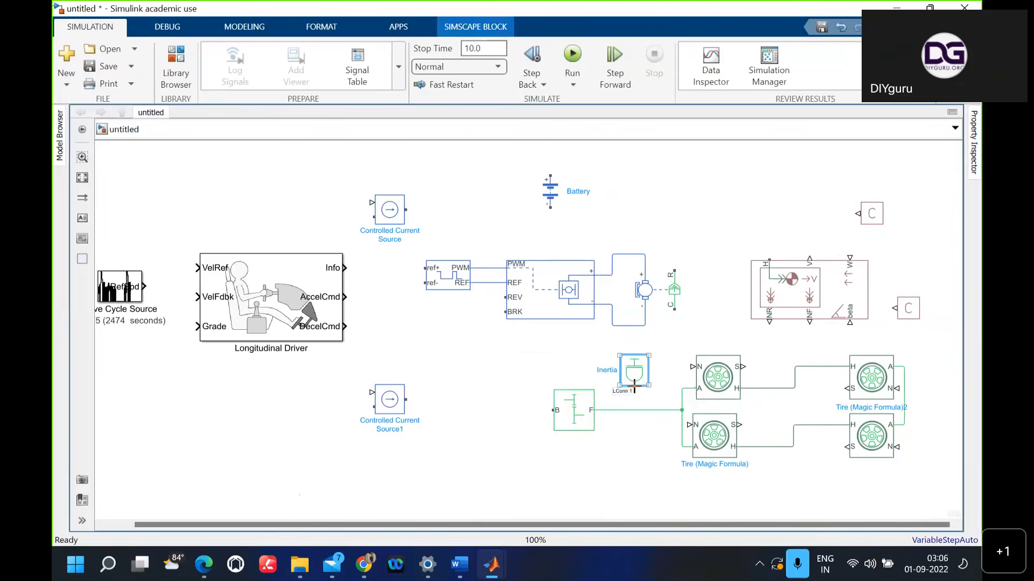
drag(634, 387, 634, 411)
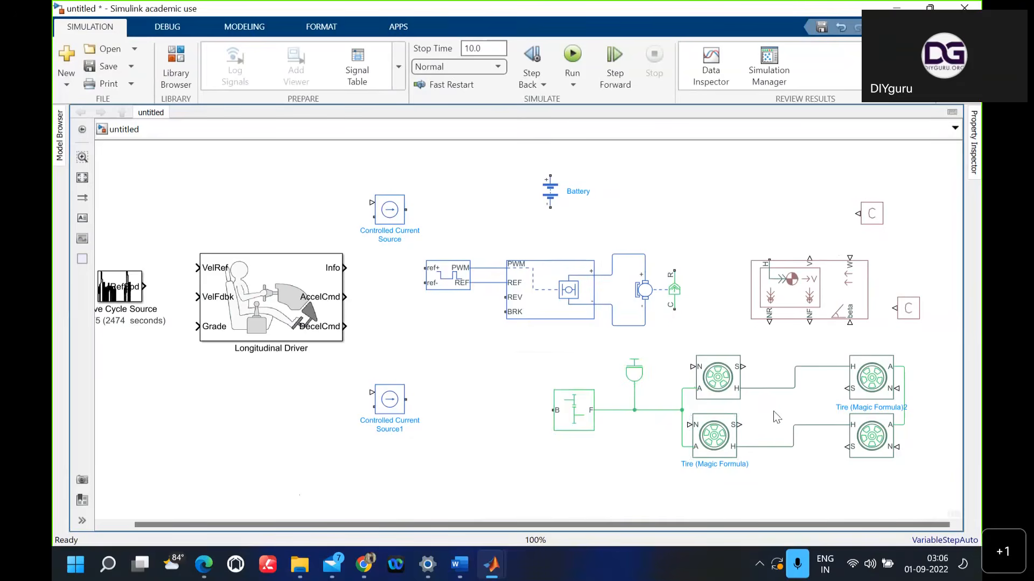
Step: Connect the vehicle body's NR port to the N ports of both left tires and its NF port to the N ports of both right tires
click(719, 383)
drag(693, 367, 769, 327)
drag(687, 426, 683, 368)
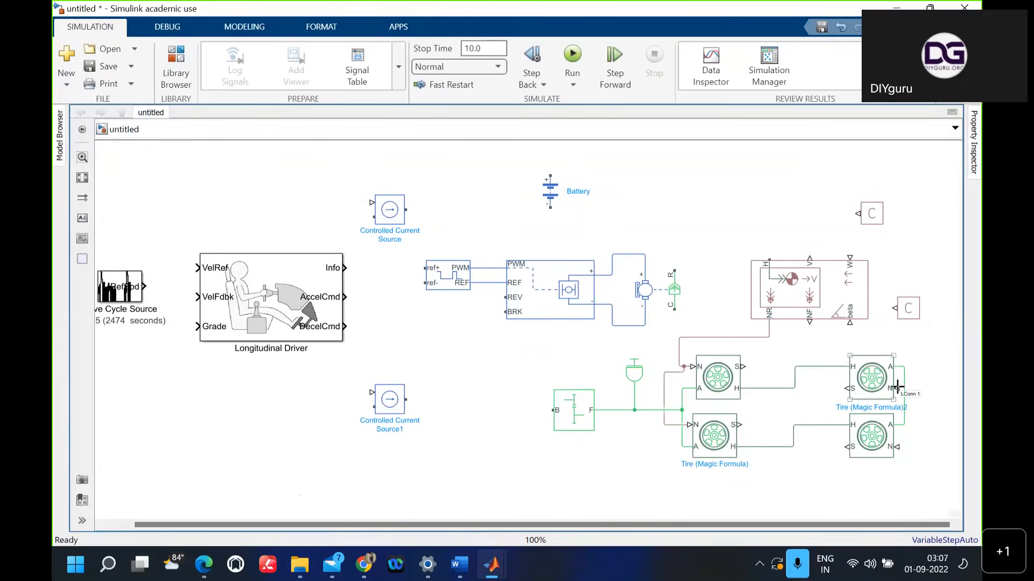
drag(897, 385, 809, 323)
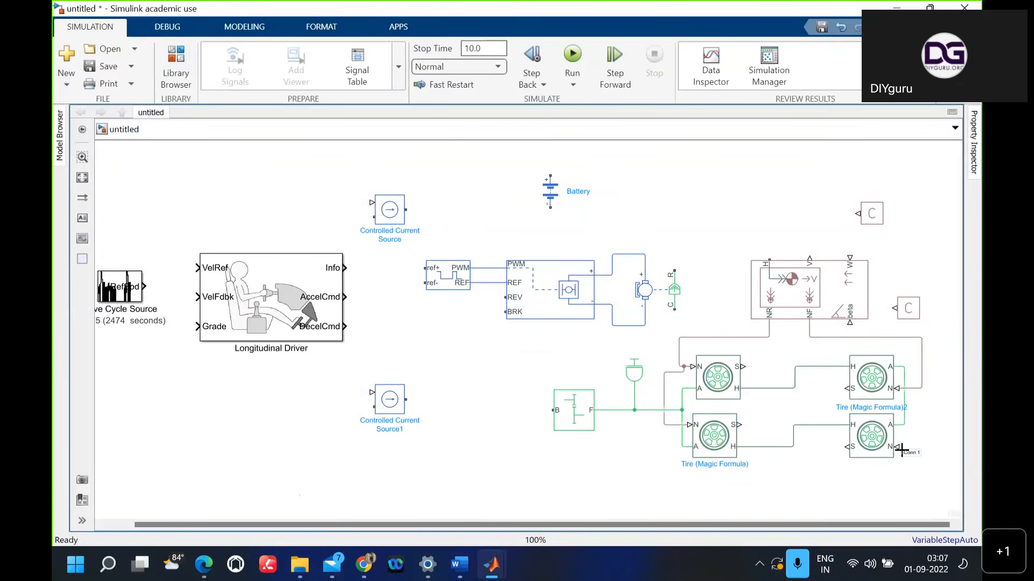
drag(897, 446, 921, 388)
click(570, 408)
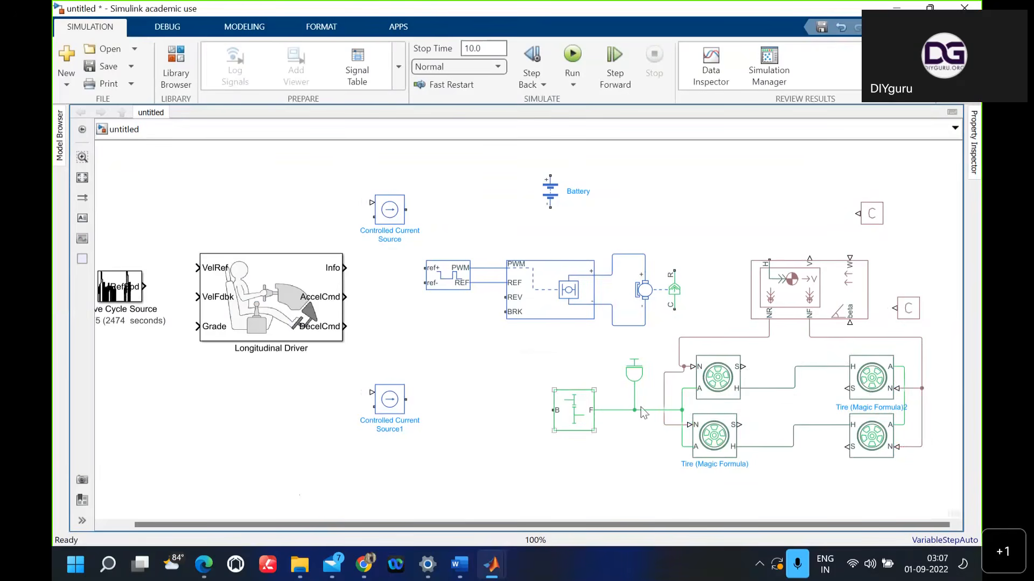
Step: Open the upper-left tire's block parameters and read the description of its ports
click(719, 383)
double_click(721, 383)
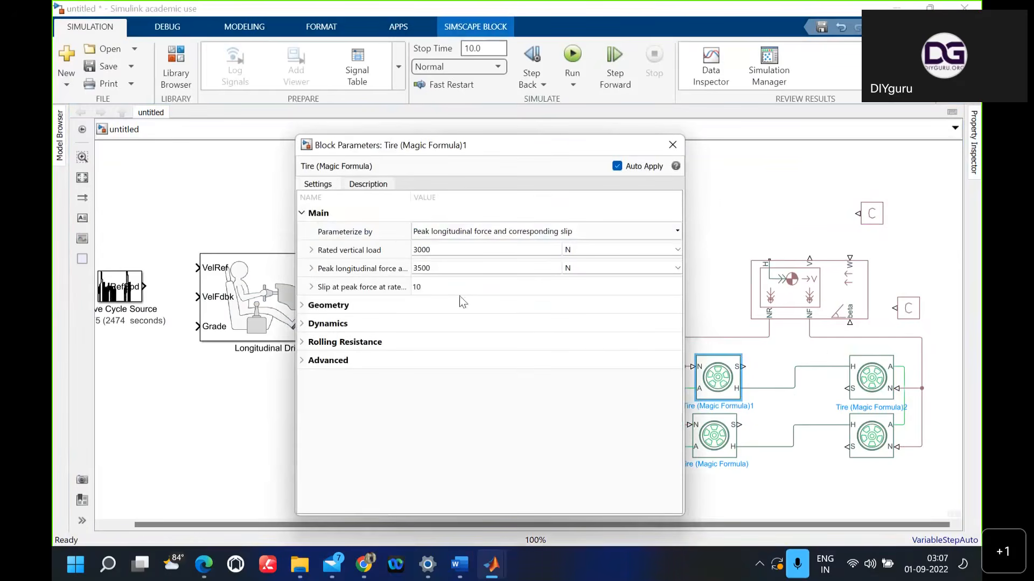
click(368, 184)
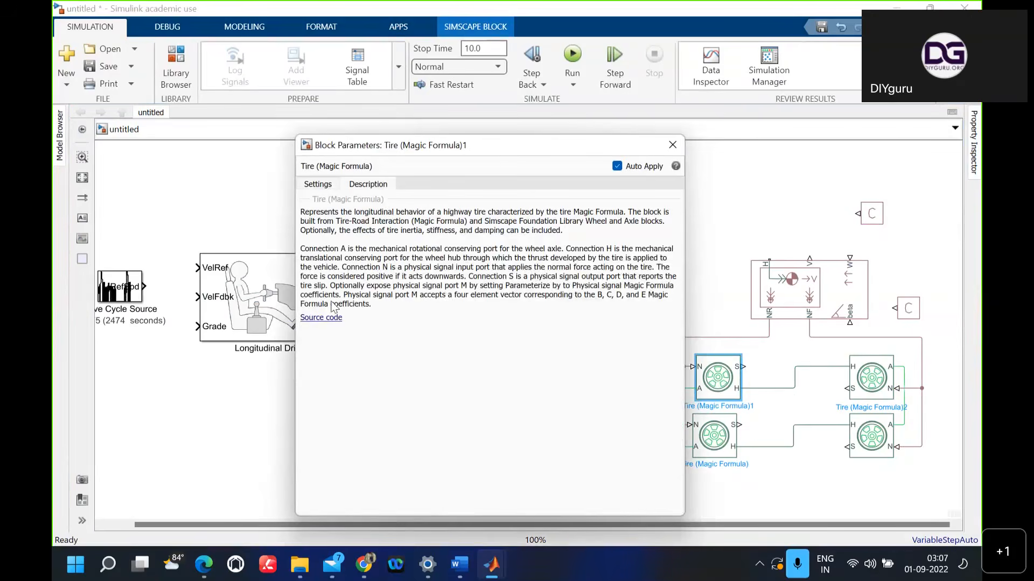
click(671, 146)
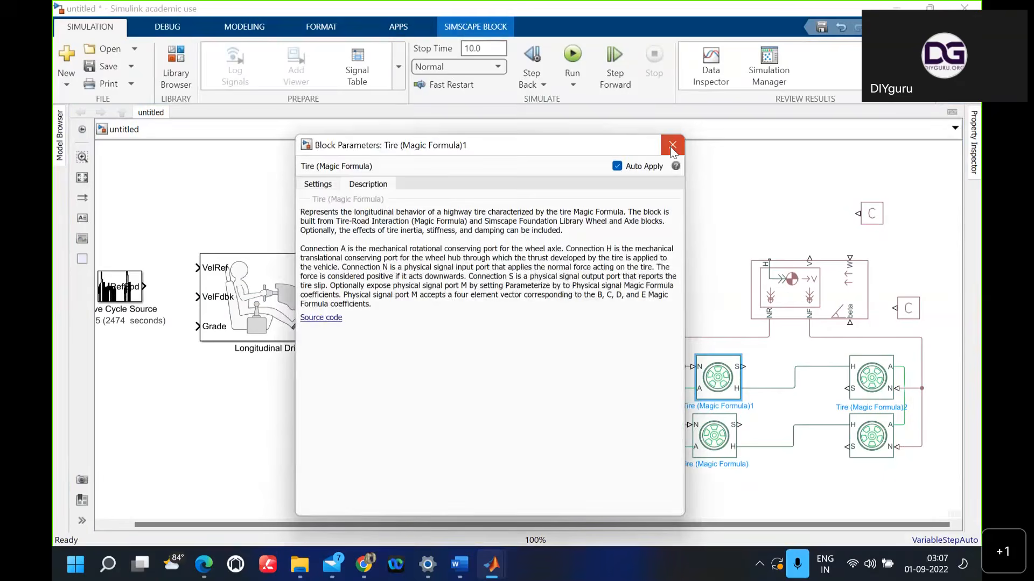
double_click(522, 431)
text(ter)
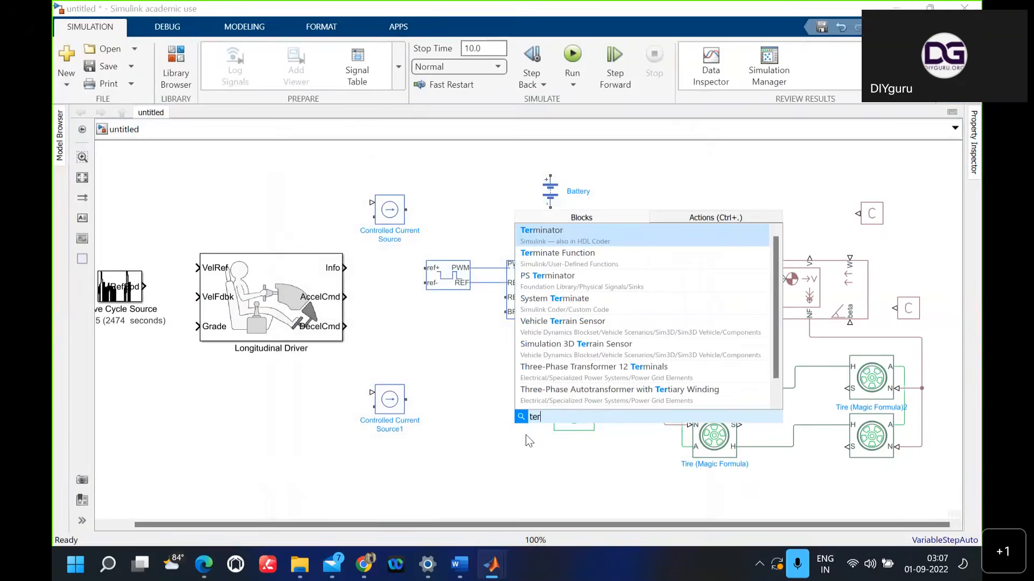
key(Return)
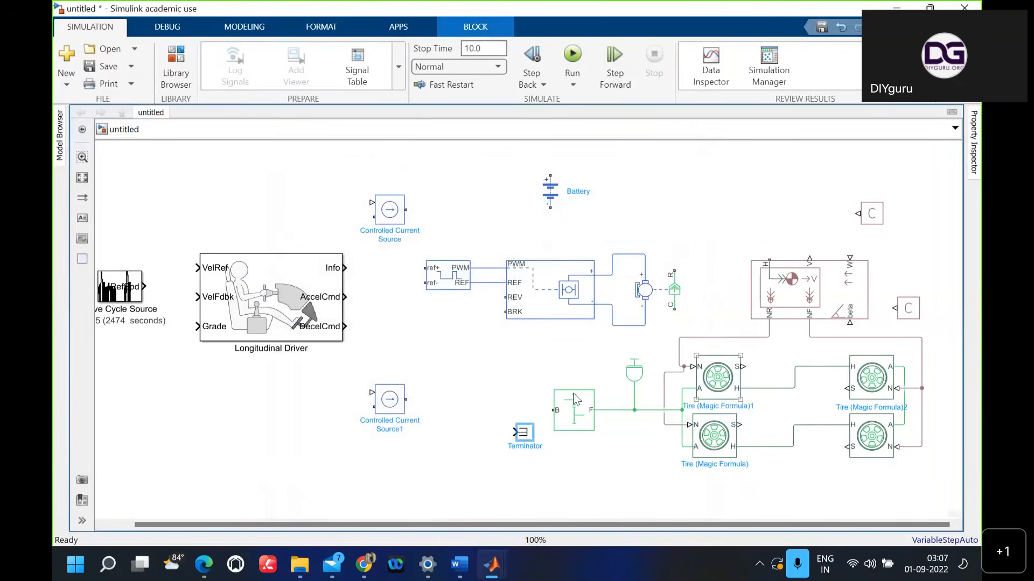
click(514, 360)
click(526, 437)
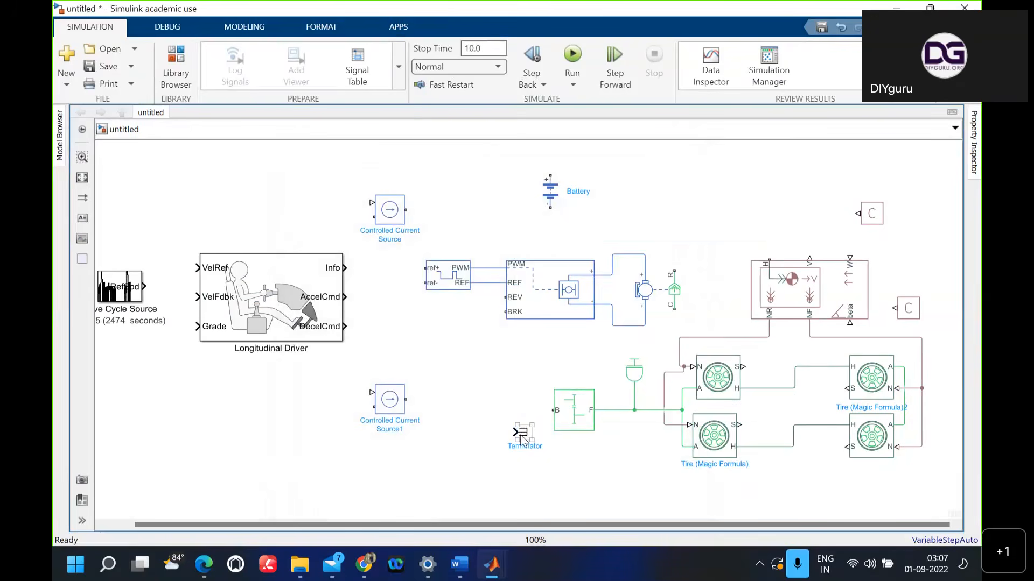
click(530, 449)
key(Delete)
Step: Add a PS Terminator block and place it beside the upper-left tire's S port
double_click(457, 425)
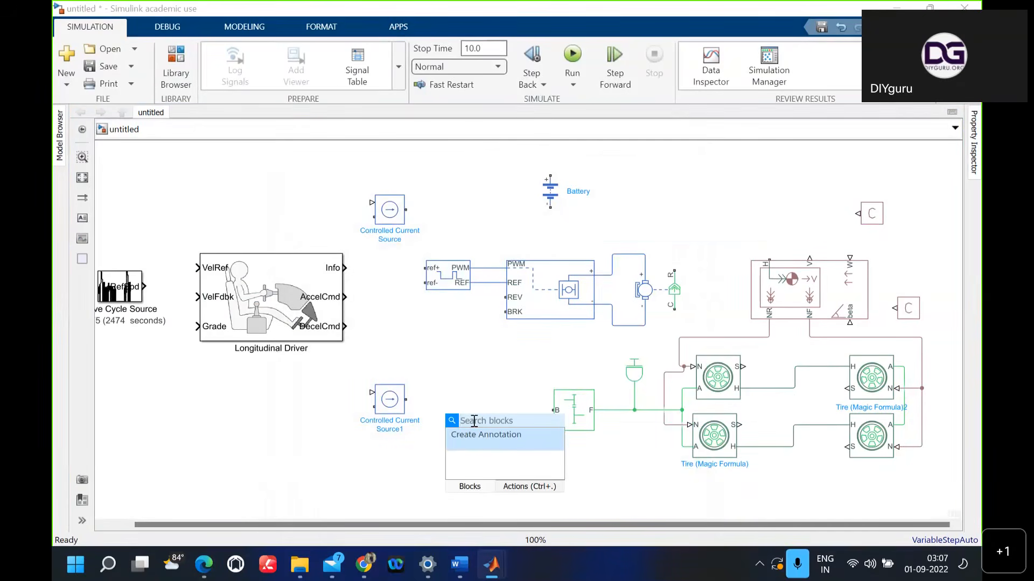
text(ps)
text(terminator)
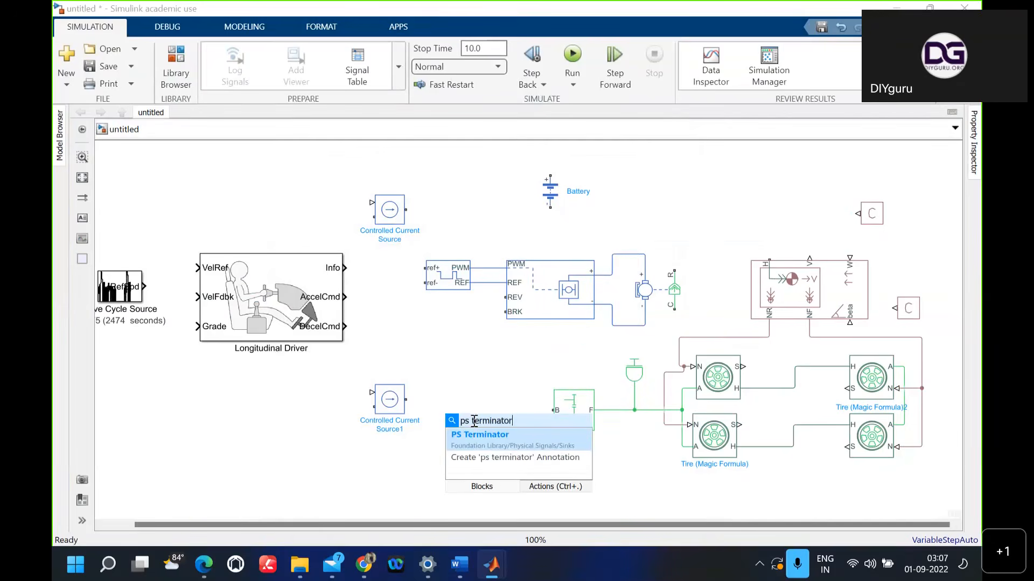
click(455, 430)
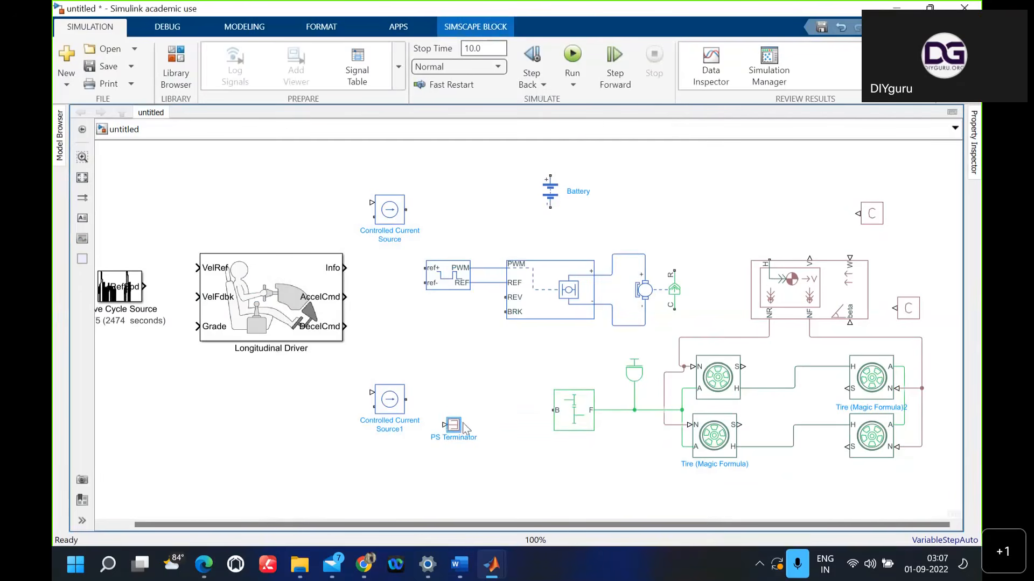
drag(454, 426, 775, 372)
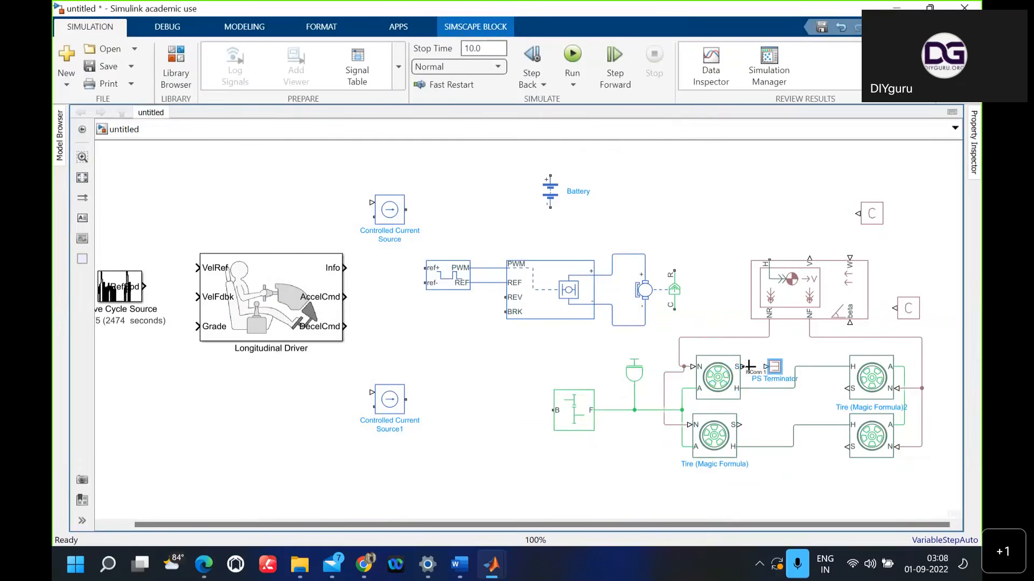
Step: Connect the upper-left tire's S port to the PS Terminator, leaving a short gap between them
drag(748, 367, 759, 366)
drag(810, 343, 775, 366)
click(513, 342)
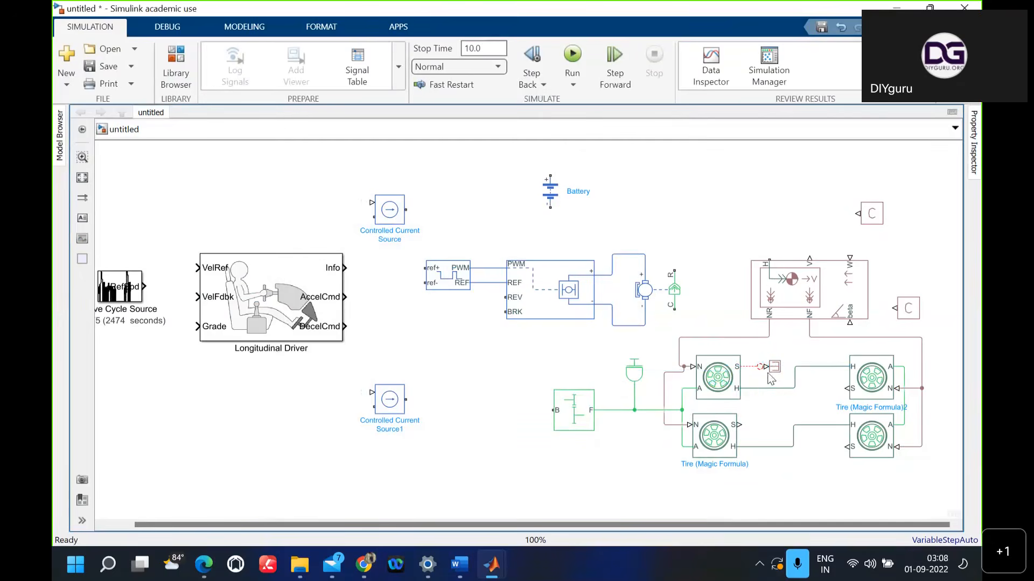
mouse_move(775, 373)
mouse_down()
mouse_move(764, 376)
mouse_move(789, 369)
mouse_move(774, 367)
mouse_up()
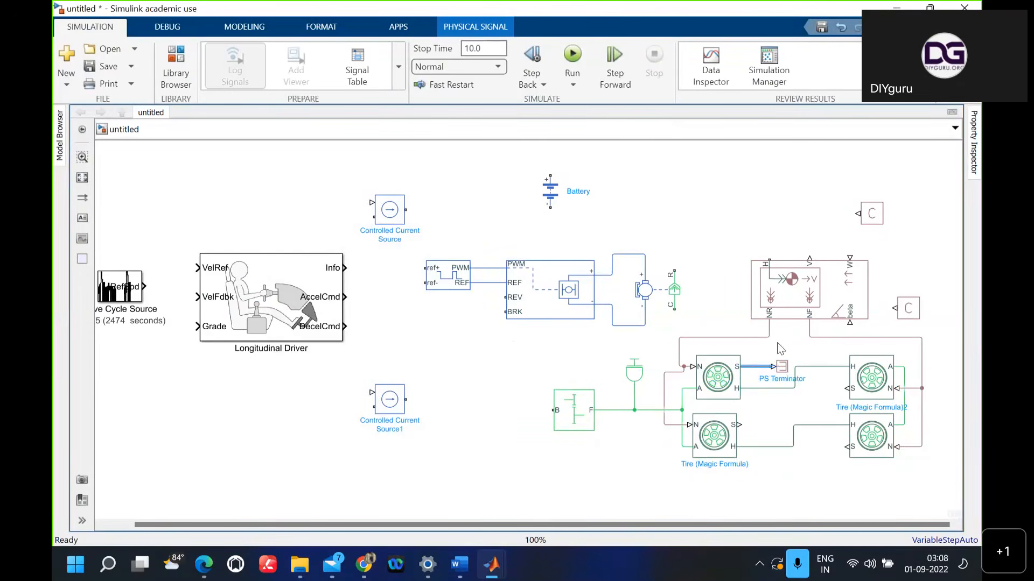
click(780, 348)
Step: Copy the PS Terminator onto the lower-left tire's S port, and place another copy, rotated 180 degrees, on the upper-right tire's S port
click(783, 366)
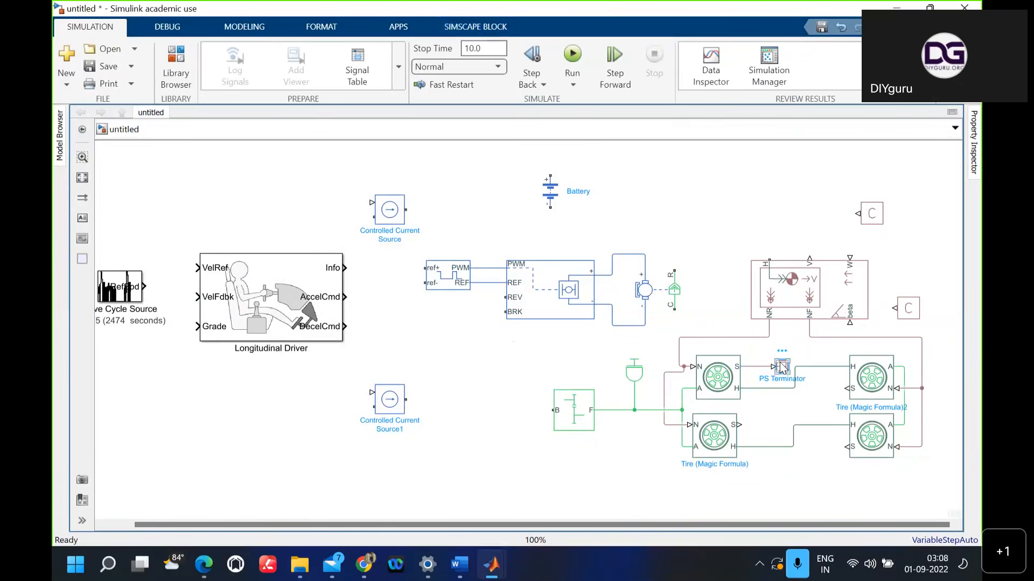
drag(782, 368, 767, 434)
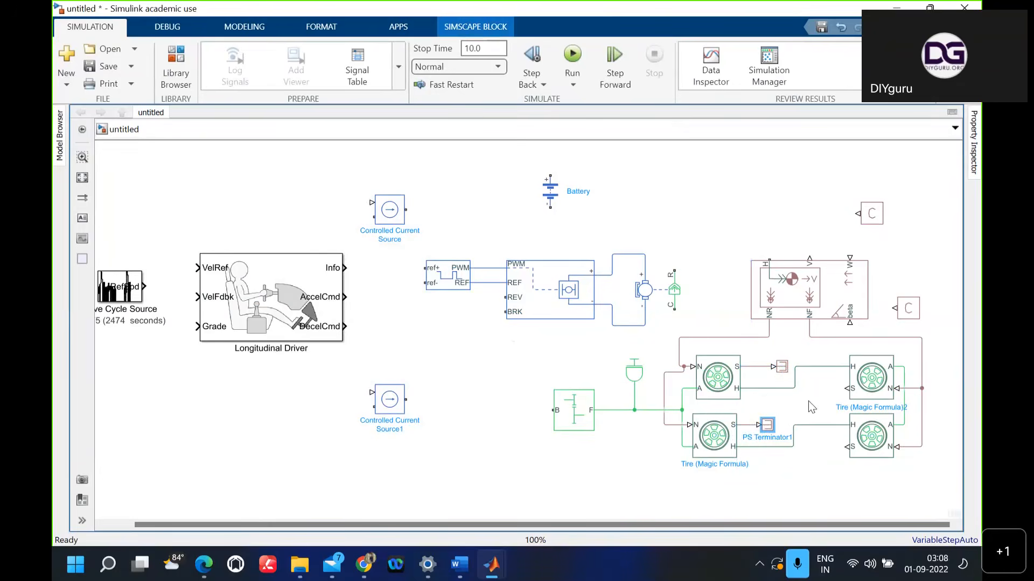
key(ctrl+v)
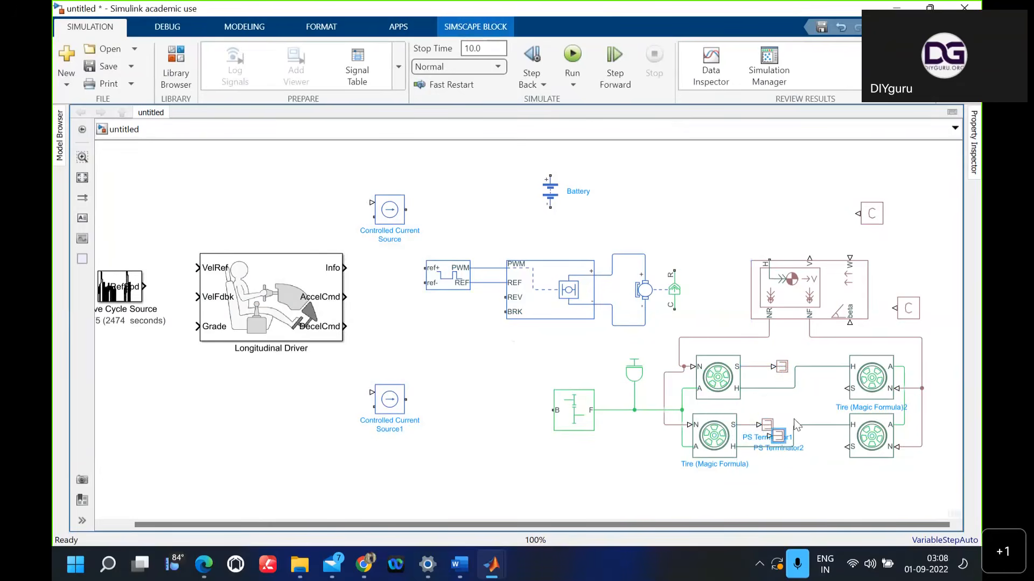
drag(778, 436, 819, 397)
key(ctrl+r)
key(ctrl+r)
drag(818, 396, 822, 392)
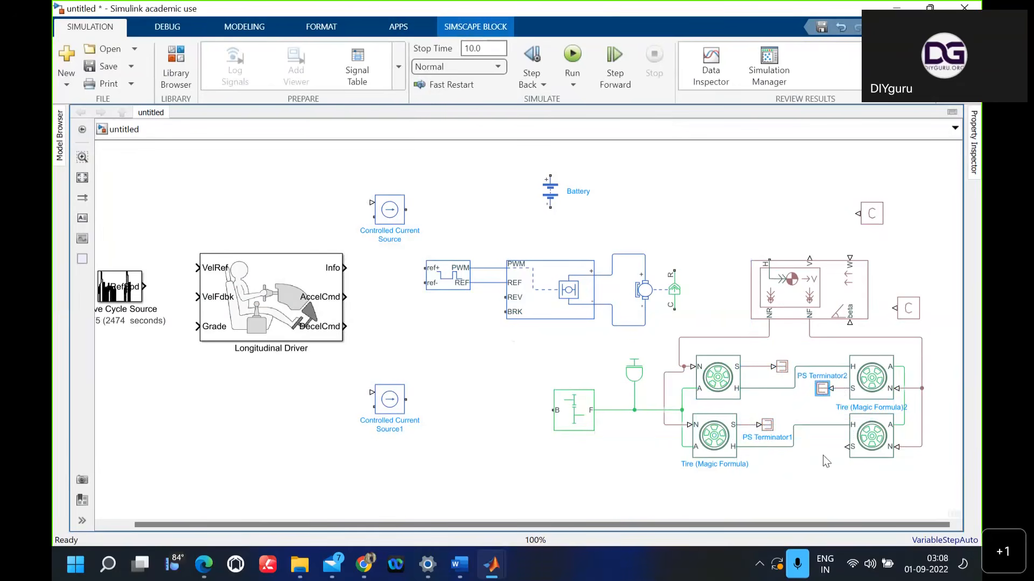
Step: Paste another PS Terminator, rotate it 180 degrees and attach it to the lower-right tire's S port
key(ctrl+v)
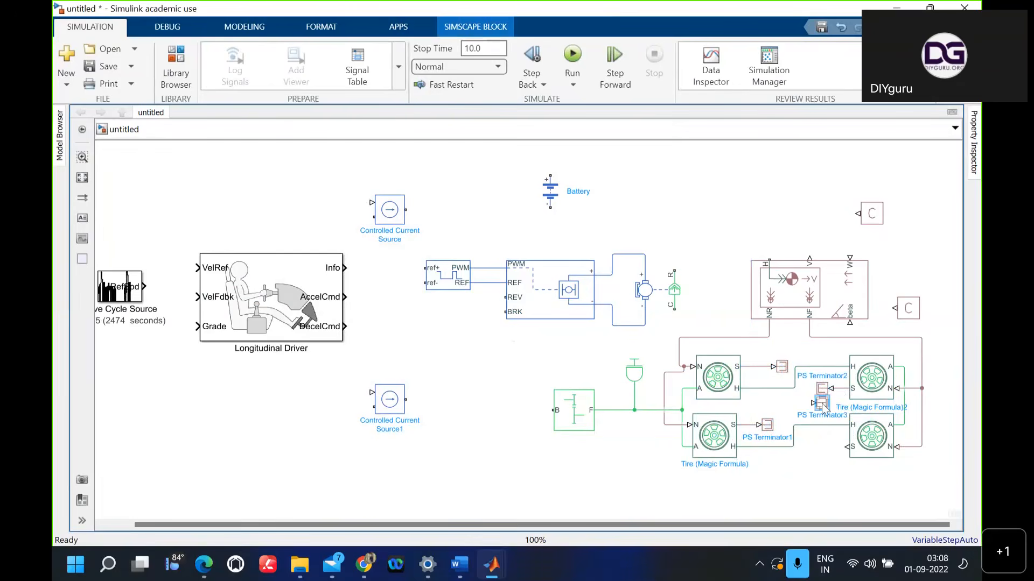
drag(823, 405, 832, 449)
key(ctrl+r)
key(ctrl+r)
drag(832, 450, 823, 451)
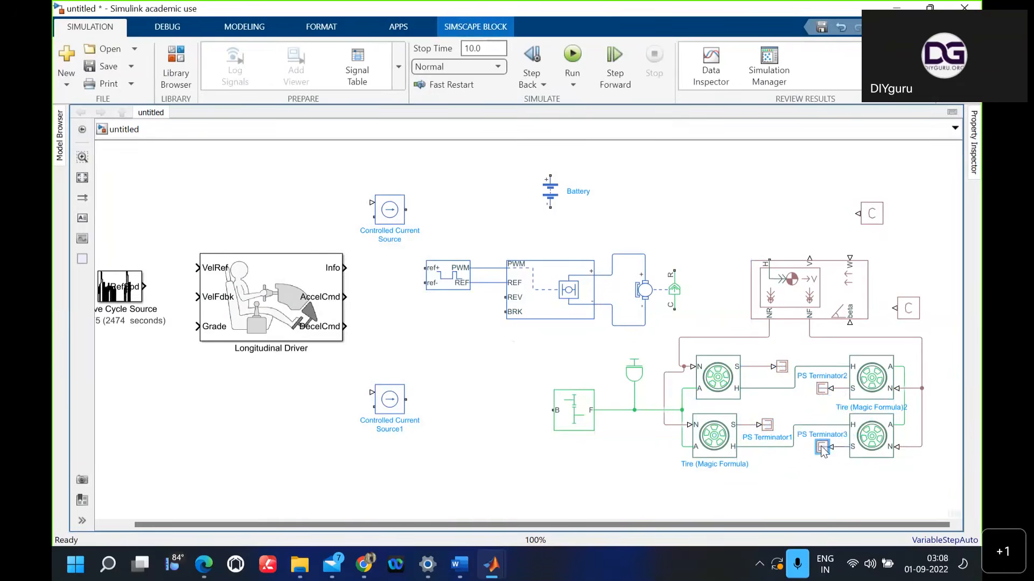
click(815, 482)
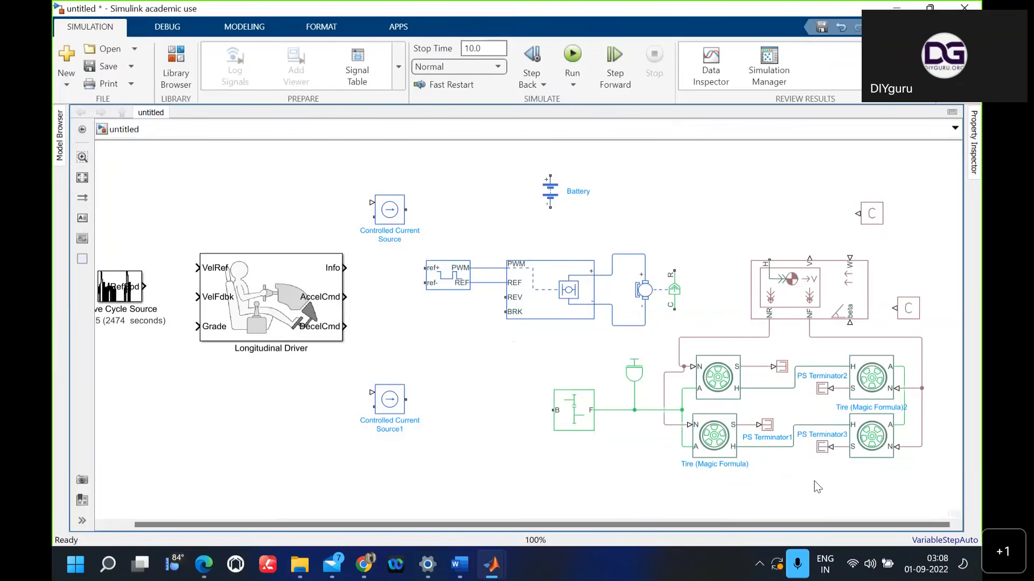
Step: Connect the upper PS Constant to the vehicle body's W port and the lower PS Constant to its beta port
drag(874, 212, 848, 258)
click(906, 308)
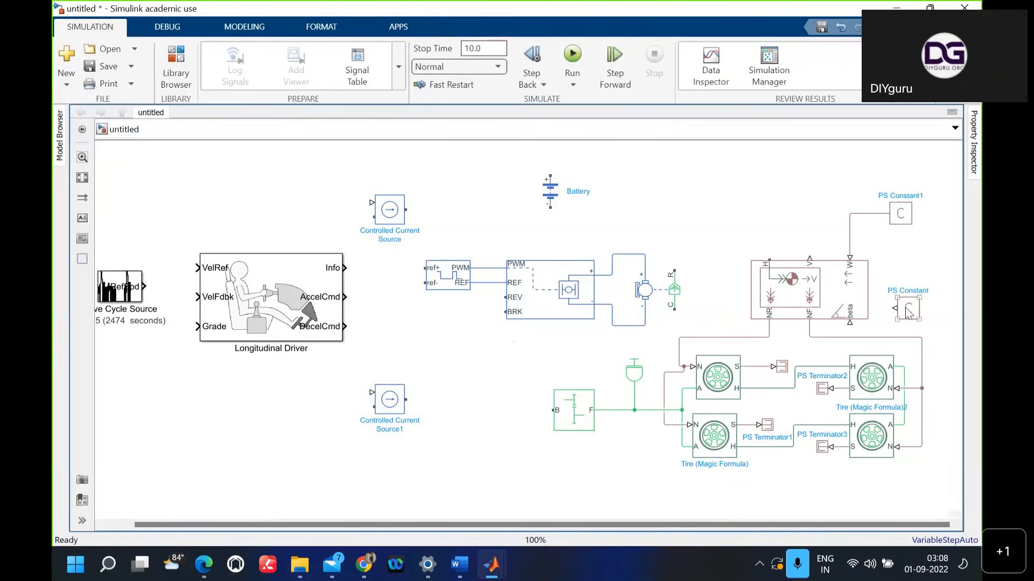
mouse_move(908, 321)
mouse_down()
mouse_move(924, 330)
mouse_move(851, 324)
mouse_up()
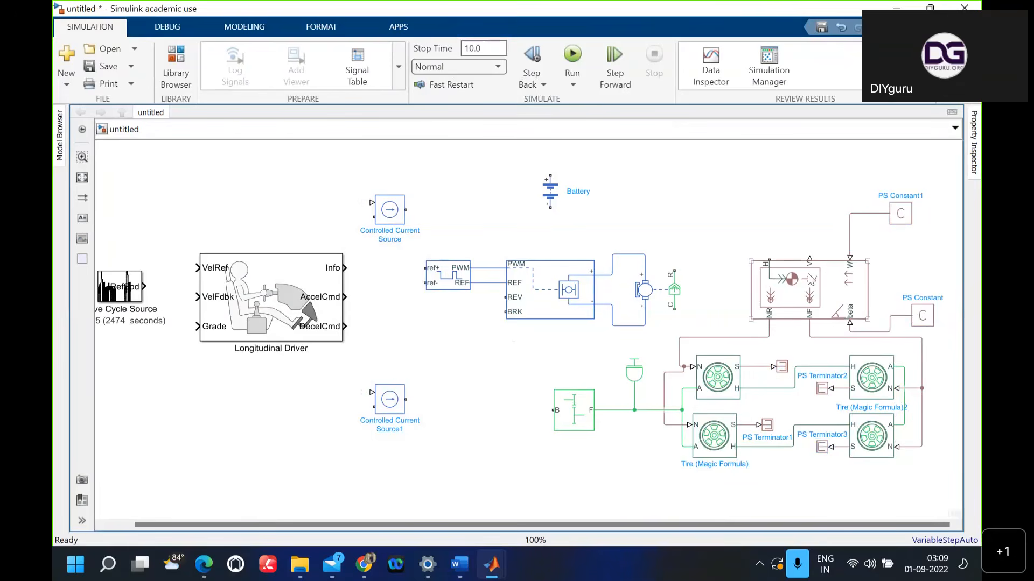
Step: Connect the vehicle body's H port to the H line between the upper tires and adjust where its vertical segment runs
drag(770, 260, 765, 236)
drag(765, 237, 754, 388)
mouse_move(745, 379)
mouse_down()
mouse_move(759, 378)
mouse_move(747, 381)
mouse_up()
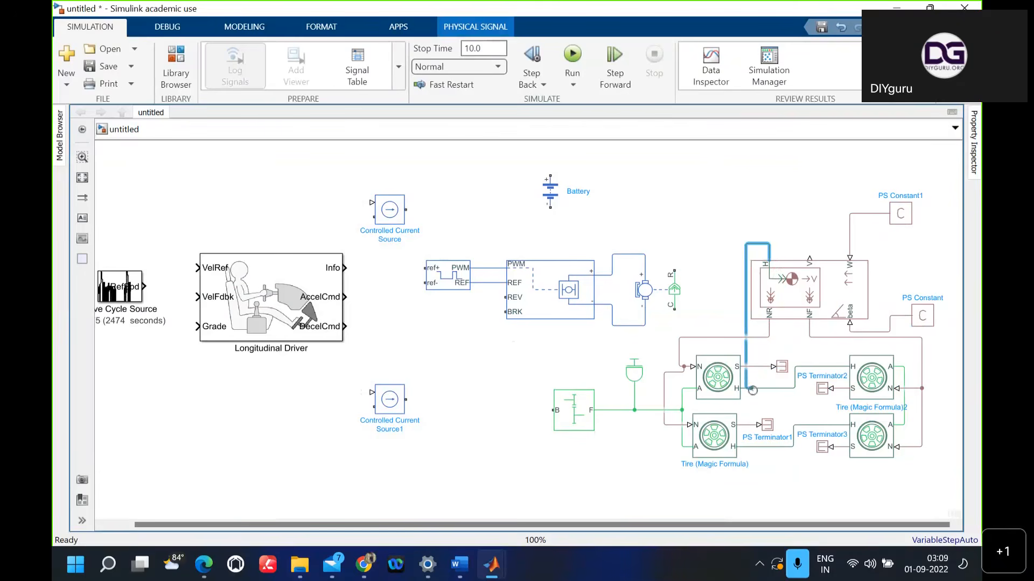
drag(750, 389, 770, 387)
drag(746, 375, 752, 379)
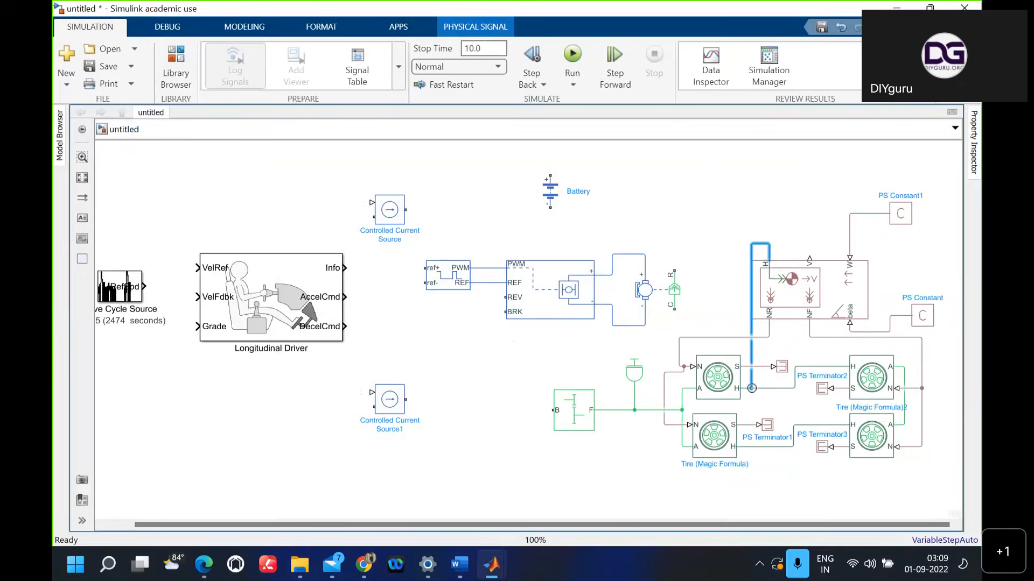
click(751, 392)
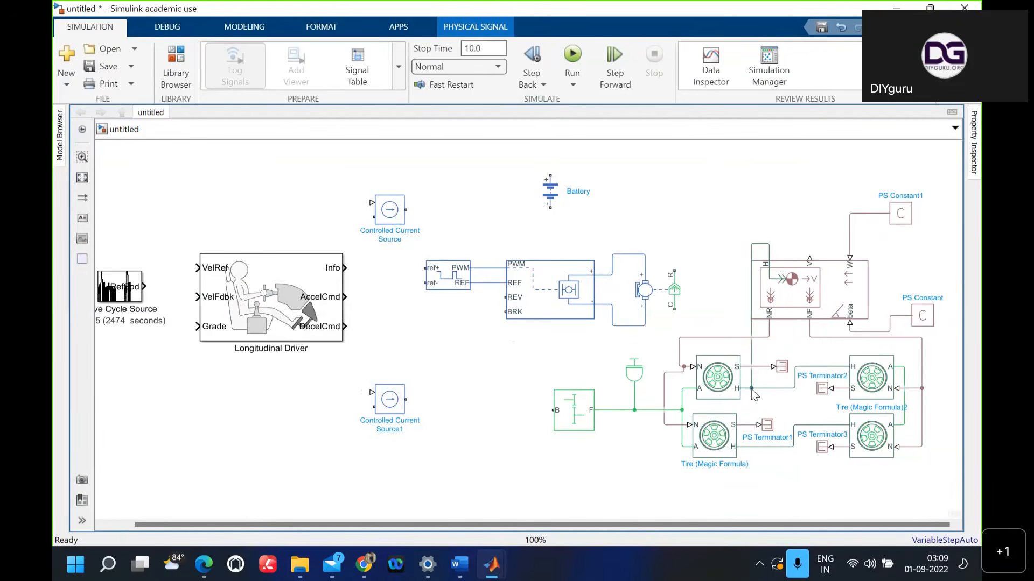
click(759, 397)
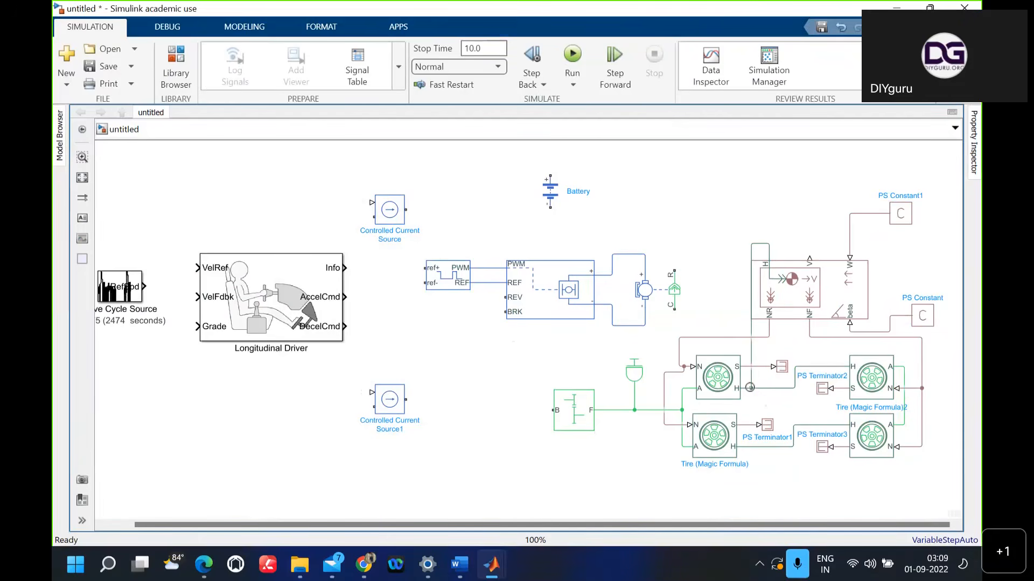
drag(750, 388, 756, 387)
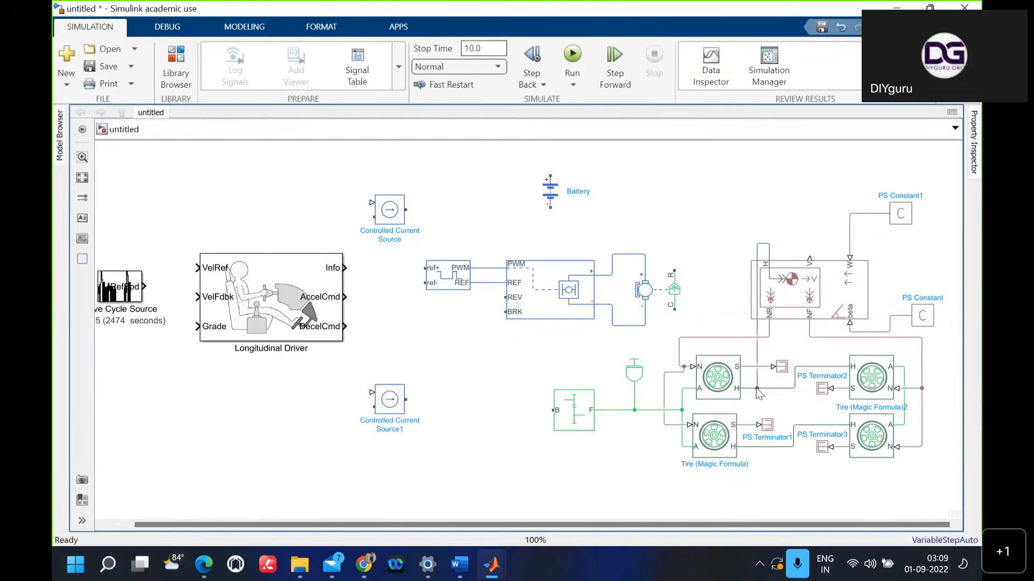
Step: Join the H lines of the upper and lower tire rows, raise the upper-left PS Terminator and straighten the joining wire
click(757, 388)
mouse_move(757, 388)
mouse_down()
mouse_move(765, 420)
mouse_move(799, 424)
mouse_up()
click(804, 408)
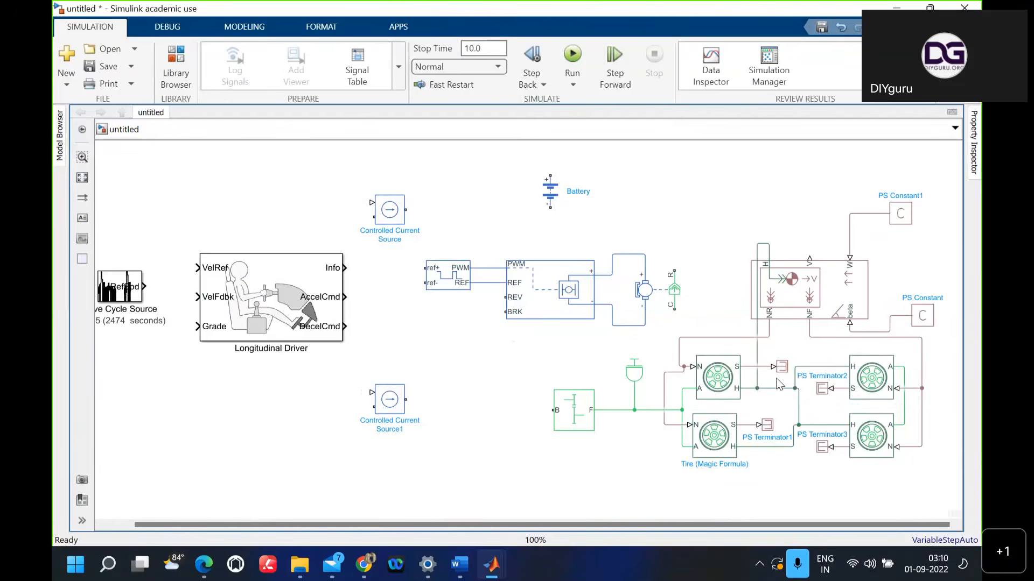
mouse_move(781, 376)
mouse_down()
mouse_move(774, 355)
mouse_move(774, 382)
mouse_up()
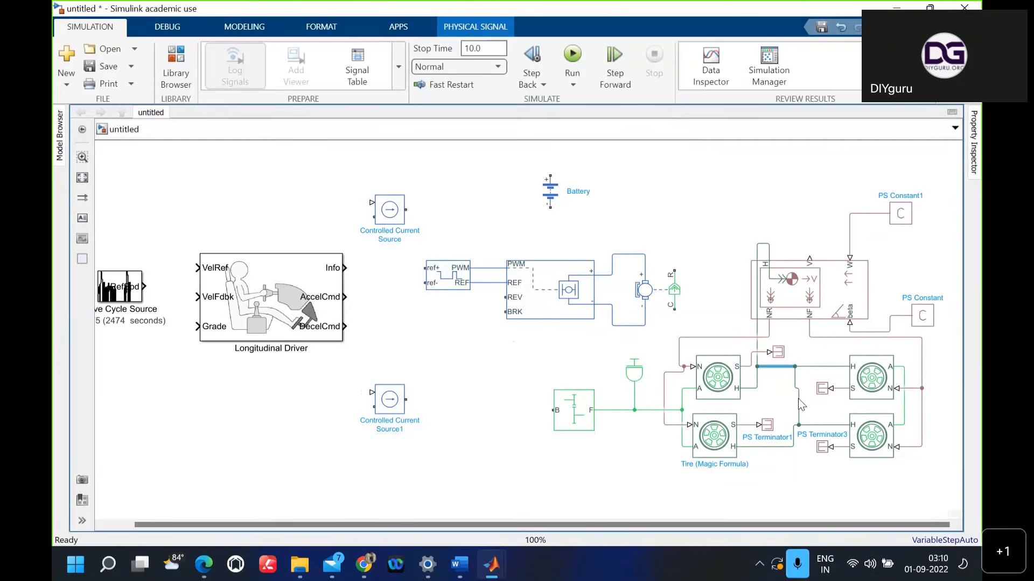
drag(799, 399, 794, 399)
click(805, 403)
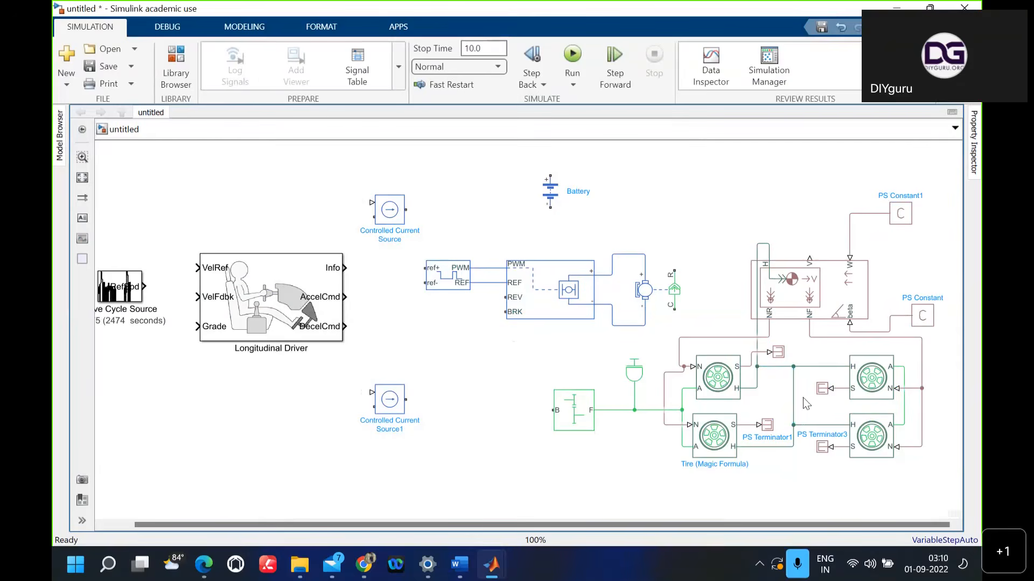
Step: Delete the wire from the vehicle body's H port and reconnect the port to the vertical line joining the tires' H ports
click(758, 347)
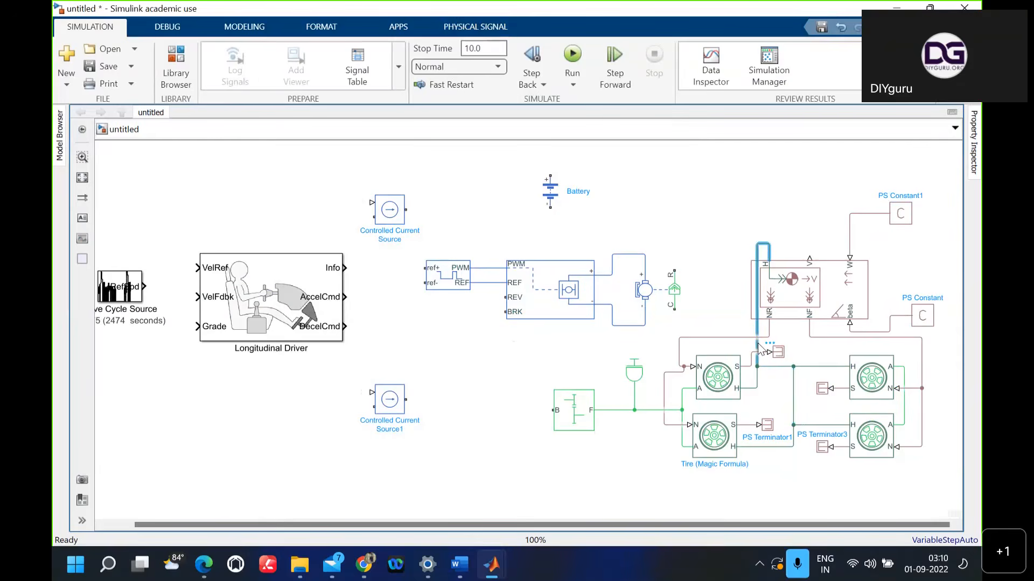
key(Delete)
click(766, 278)
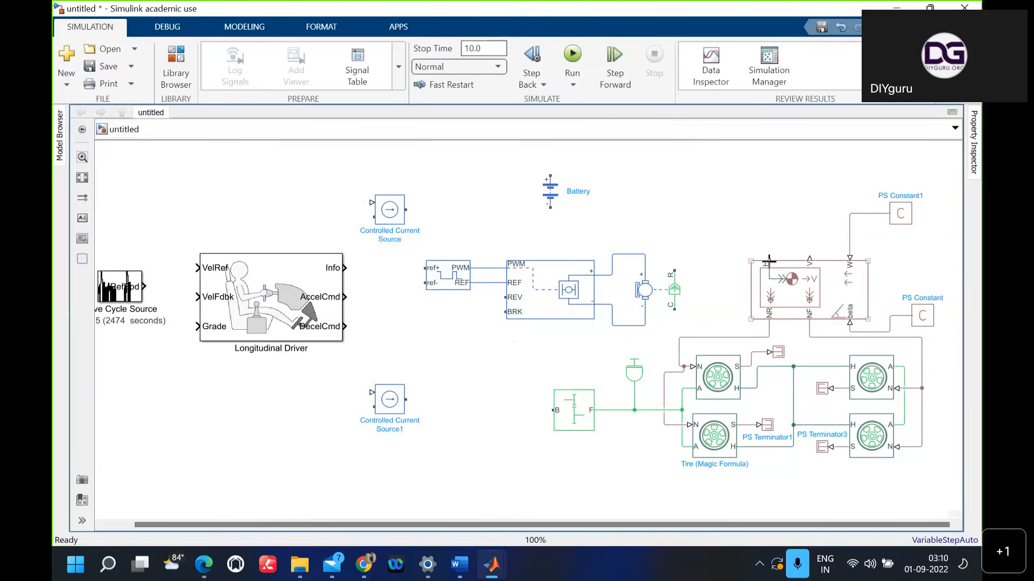
mouse_move(769, 260)
mouse_down()
mouse_move(729, 246)
mouse_move(747, 358)
mouse_move(792, 399)
mouse_up()
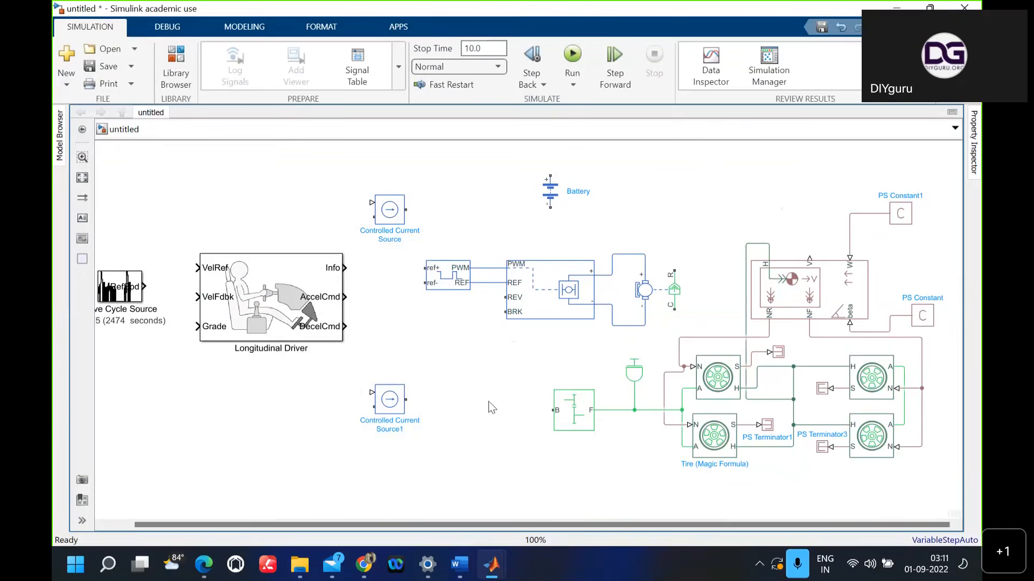
Step: Add an Inertia block from the Foundation Library's rotational elements and attach it to the DC motor's C port
double_click(444, 457)
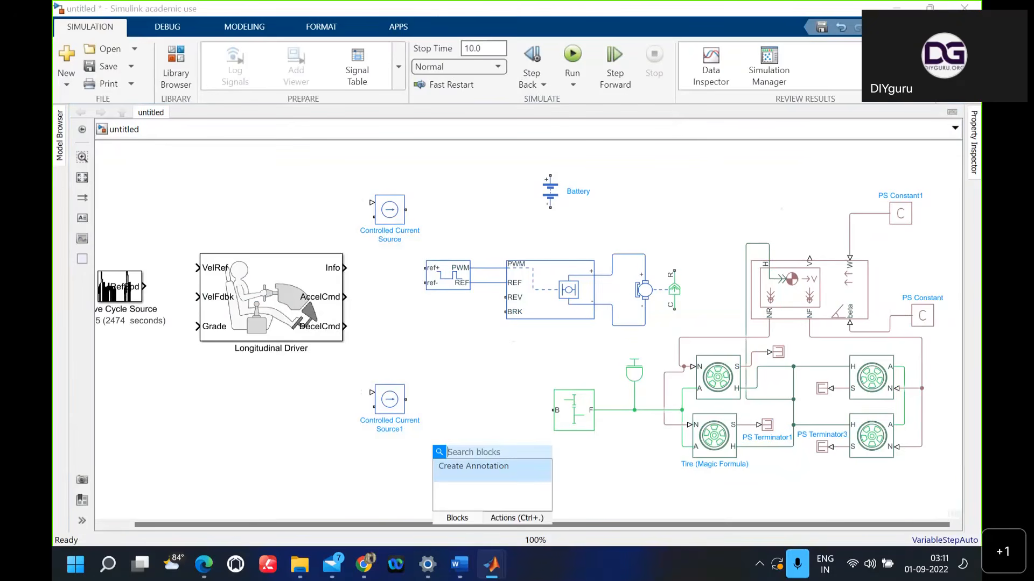
text(iner)
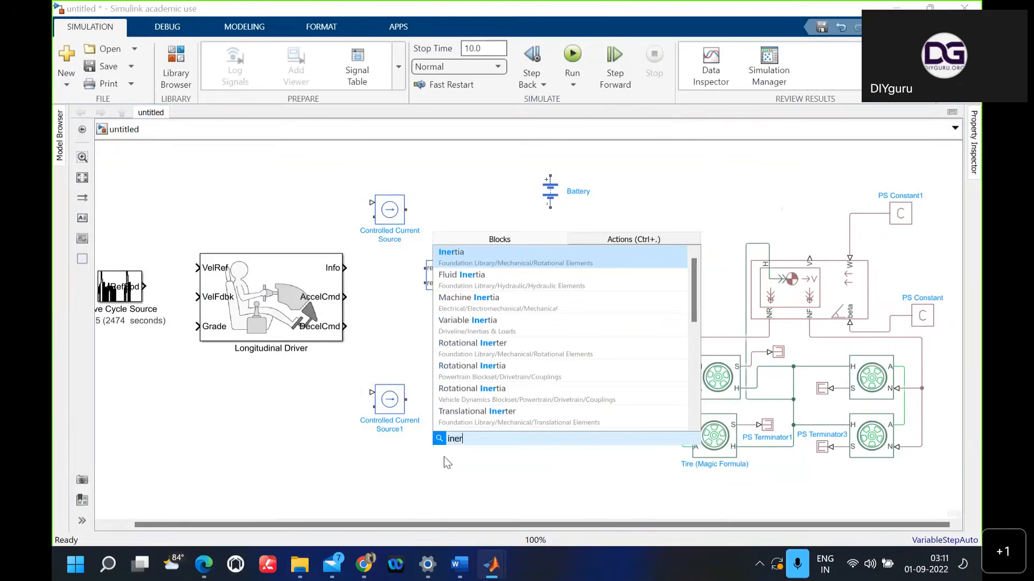
click(481, 265)
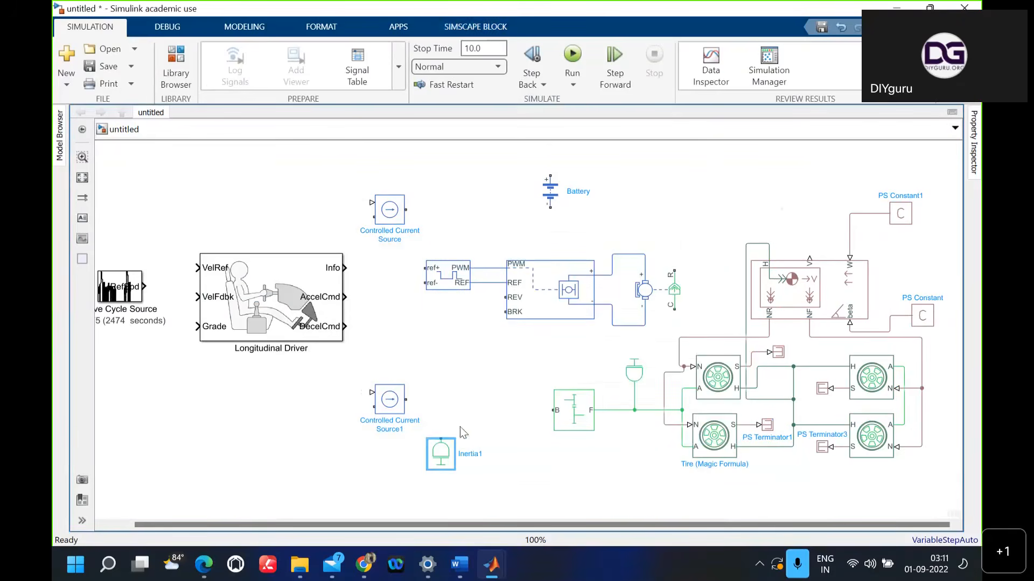
drag(447, 457, 683, 333)
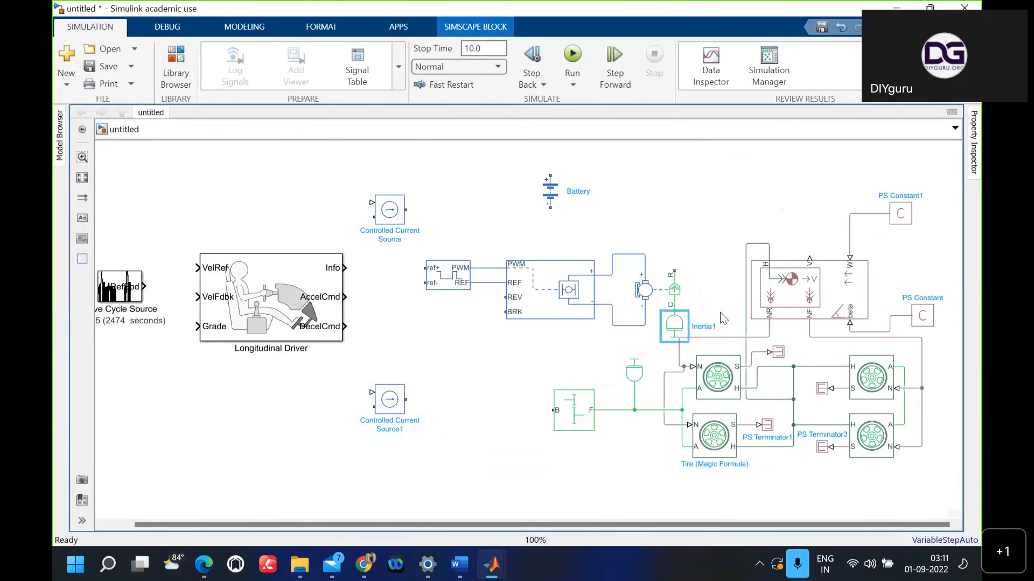
click(719, 312)
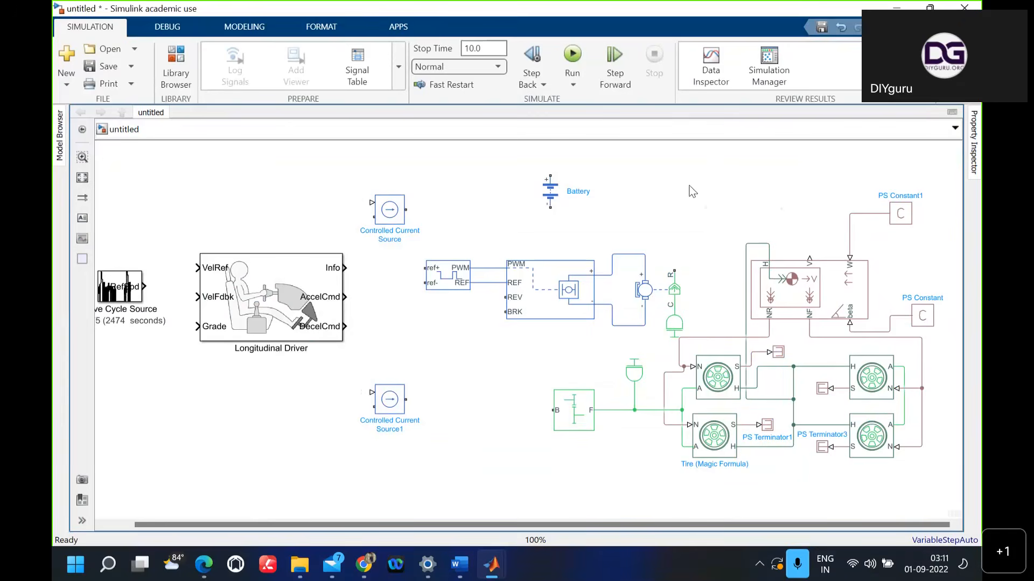
drag(689, 184, 767, 334)
click(788, 180)
drag(731, 225, 873, 477)
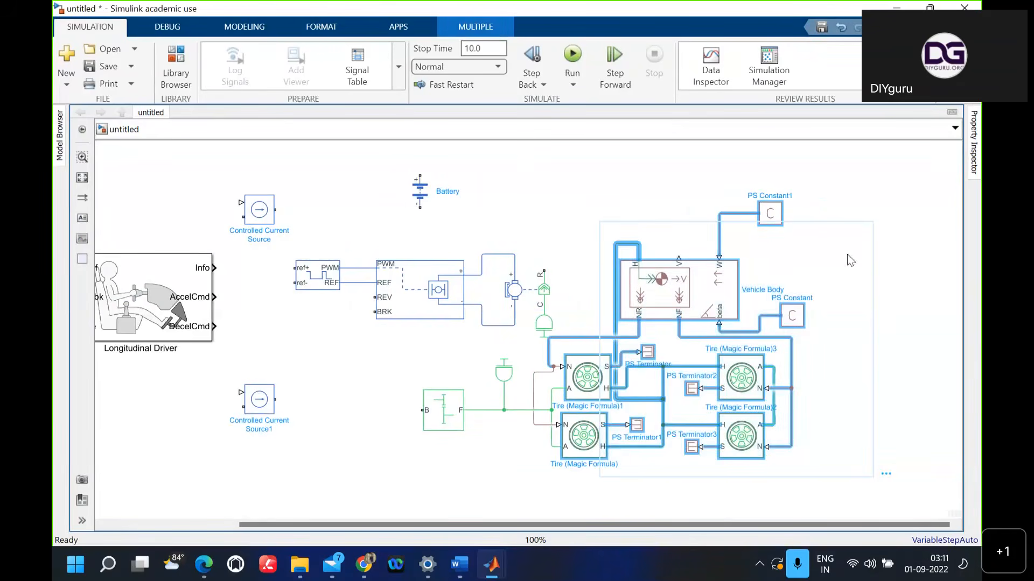
click(846, 221)
click(551, 289)
click(547, 334)
click(358, 260)
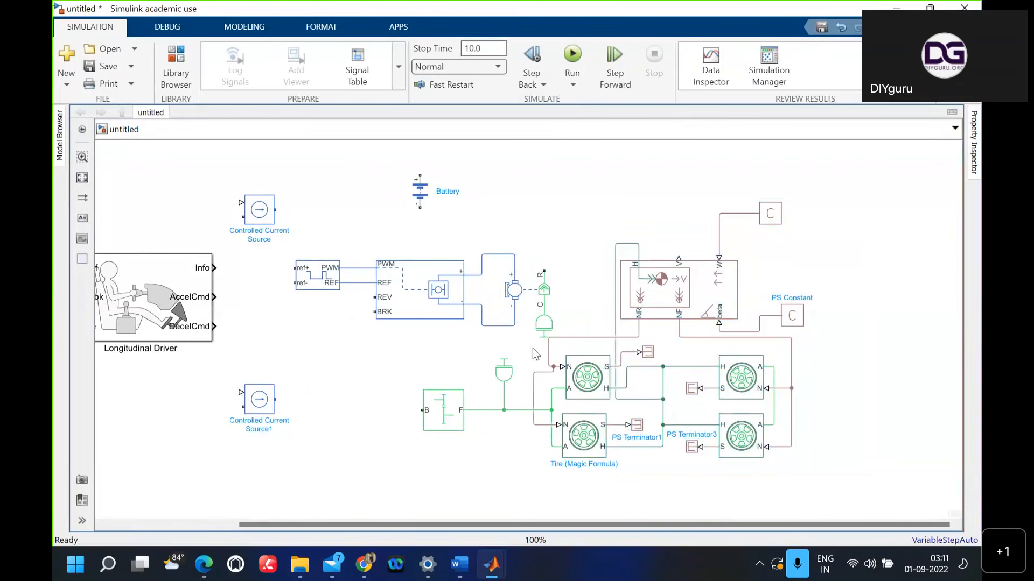
click(541, 329)
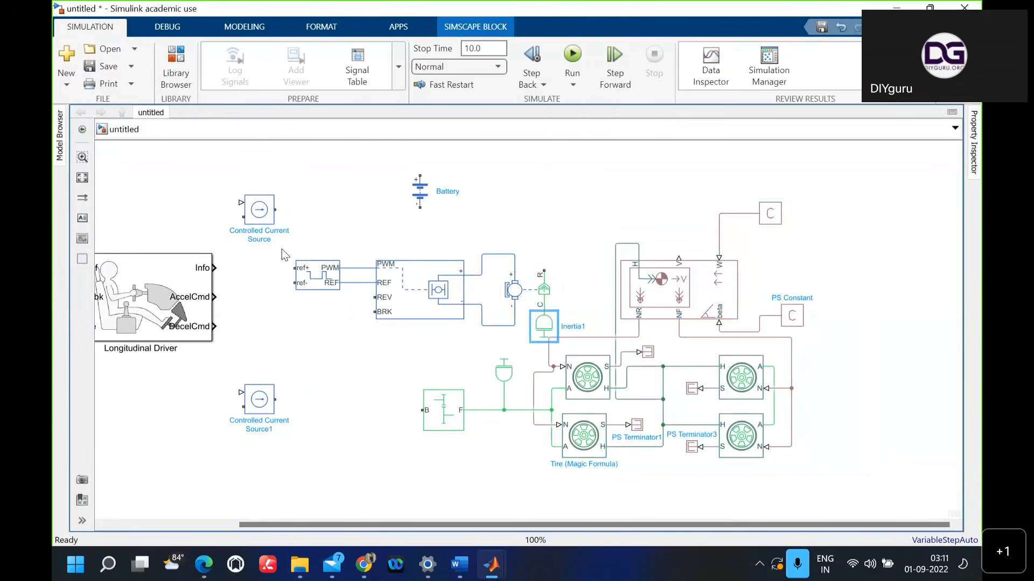
Step: Shift the PWM voltage, H-Bridge, DC motor and inertia group slightly toward the driver and lower the gear shaft's Inertia block
drag(282, 249, 545, 323)
mouse_move(443, 289)
mouse_down()
mouse_move(437, 271)
mouse_move(399, 288)
mouse_move(416, 285)
mouse_up()
drag(505, 376, 505, 393)
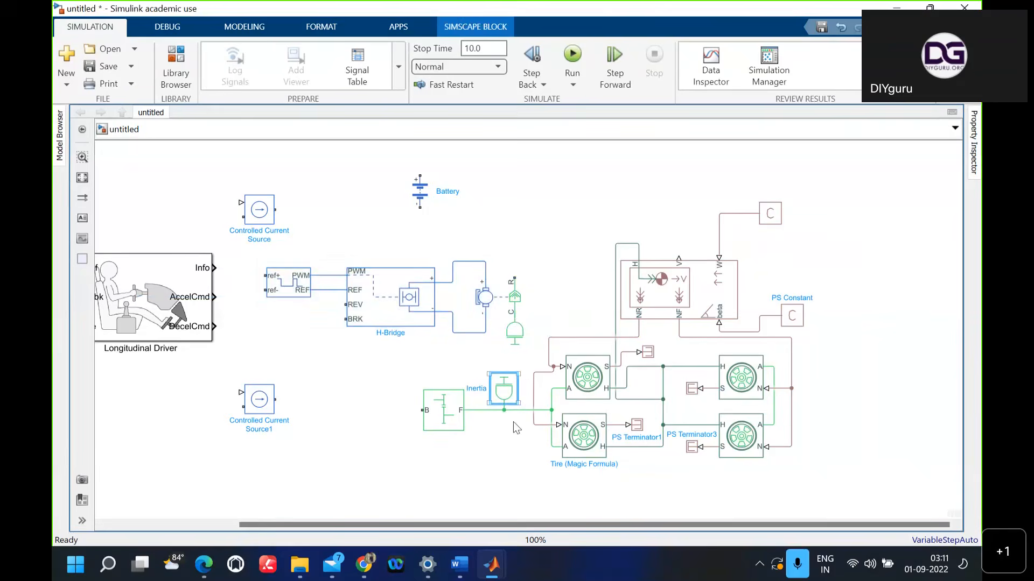
click(502, 516)
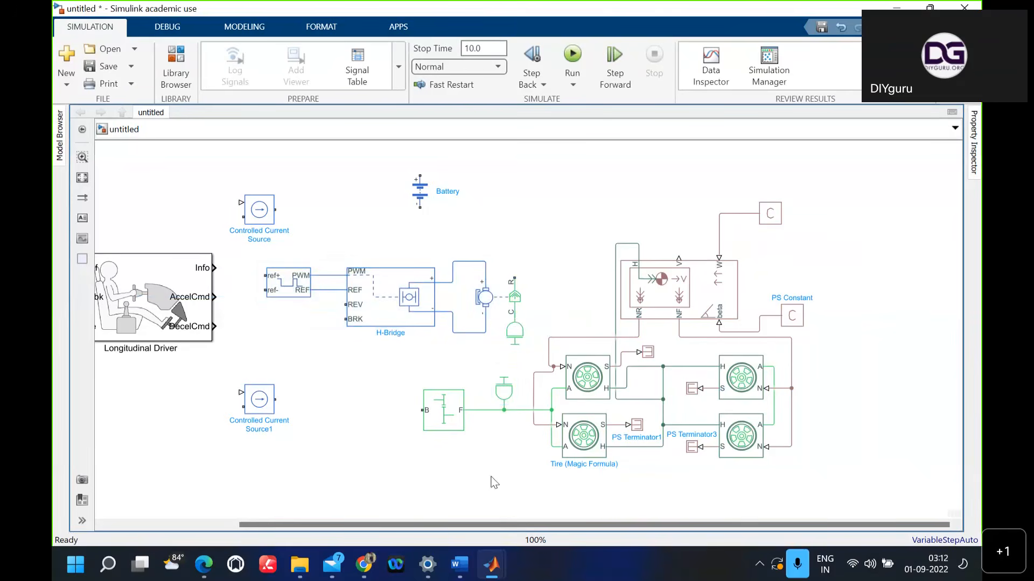
Step: Try wiring the simple gear's B port to the DC motor's R port around the H-Bridge, and delete that wire
mouse_move(491, 563)
drag(418, 410, 520, 286)
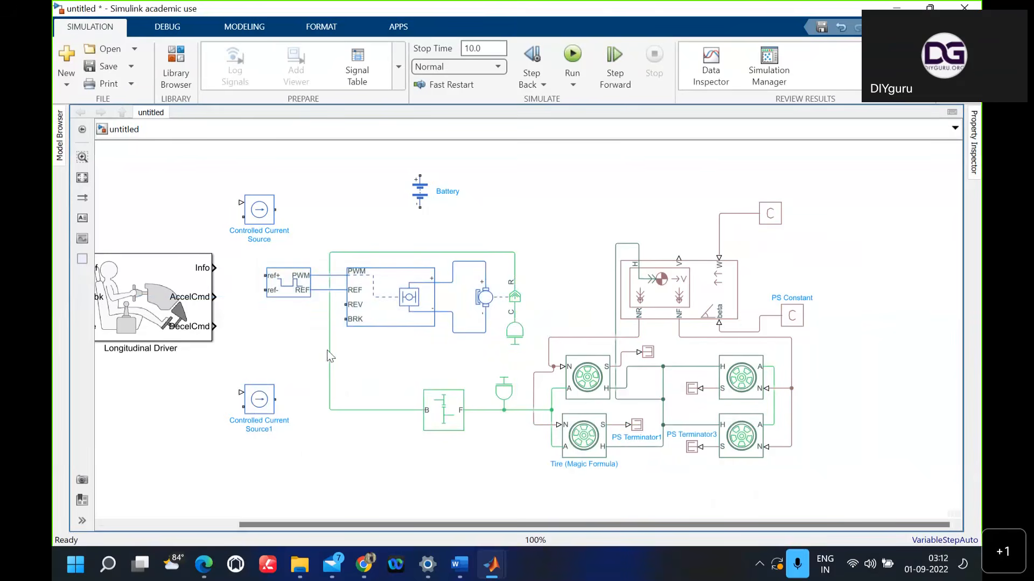
drag(328, 350, 392, 339)
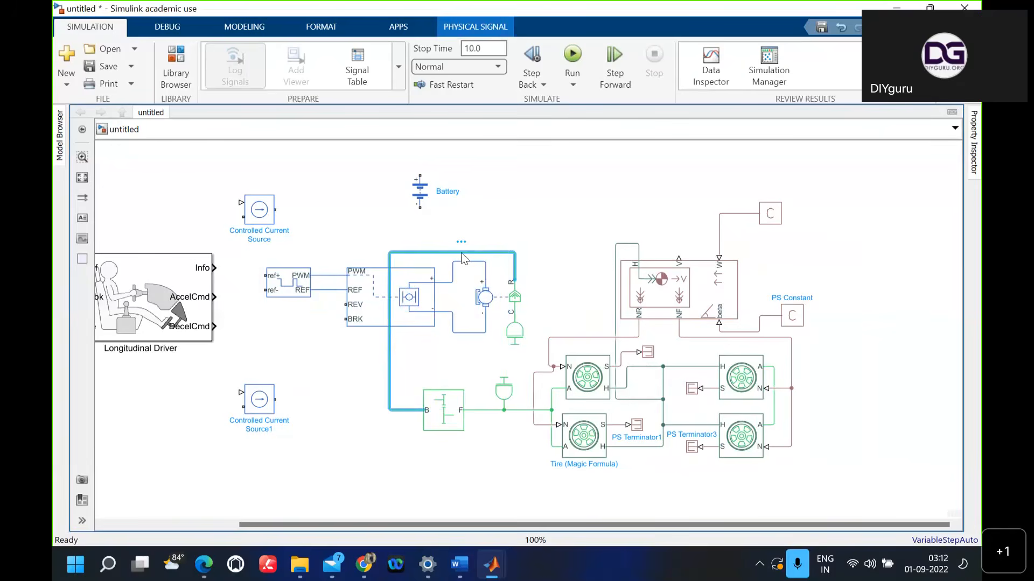
key(Delete)
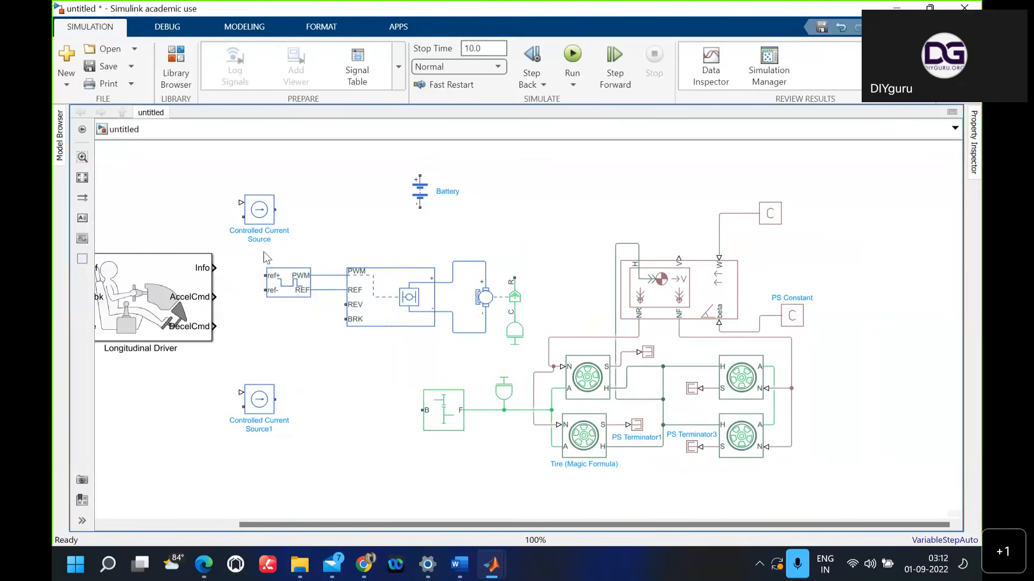
Step: Park the motor drive group below the current sources and move the gear, tires and vehicle body group farther from the driver
mouse_move(256, 250)
mouse_down()
mouse_move(332, 290)
mouse_move(509, 350)
mouse_move(309, 355)
mouse_move(363, 315)
mouse_up()
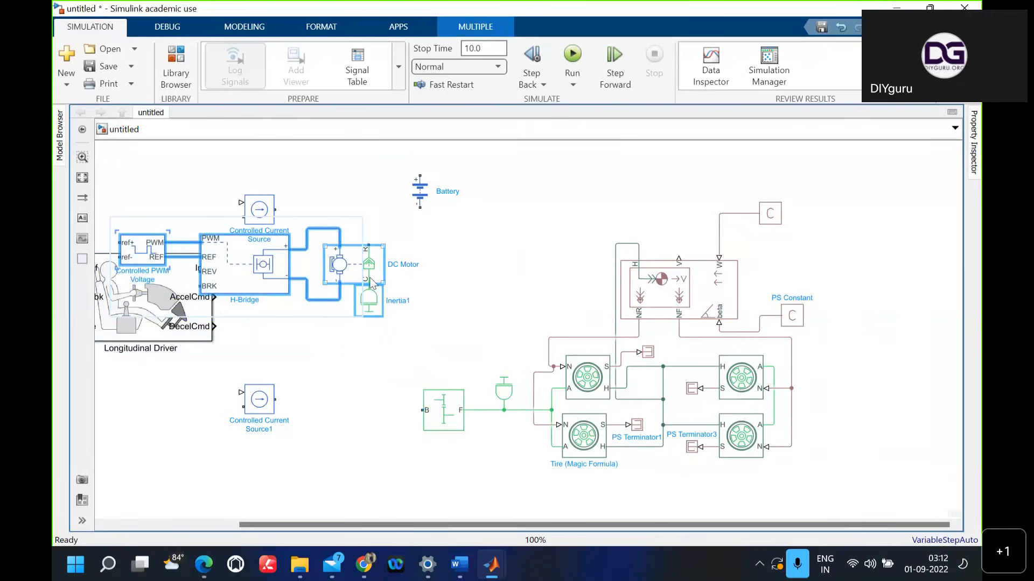
drag(337, 262, 261, 500)
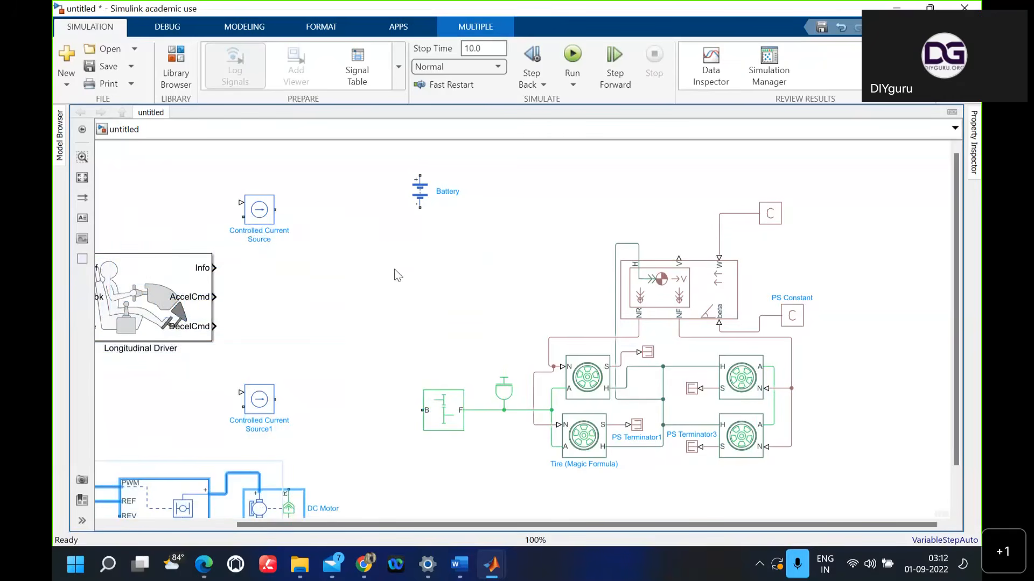
drag(369, 230, 870, 464)
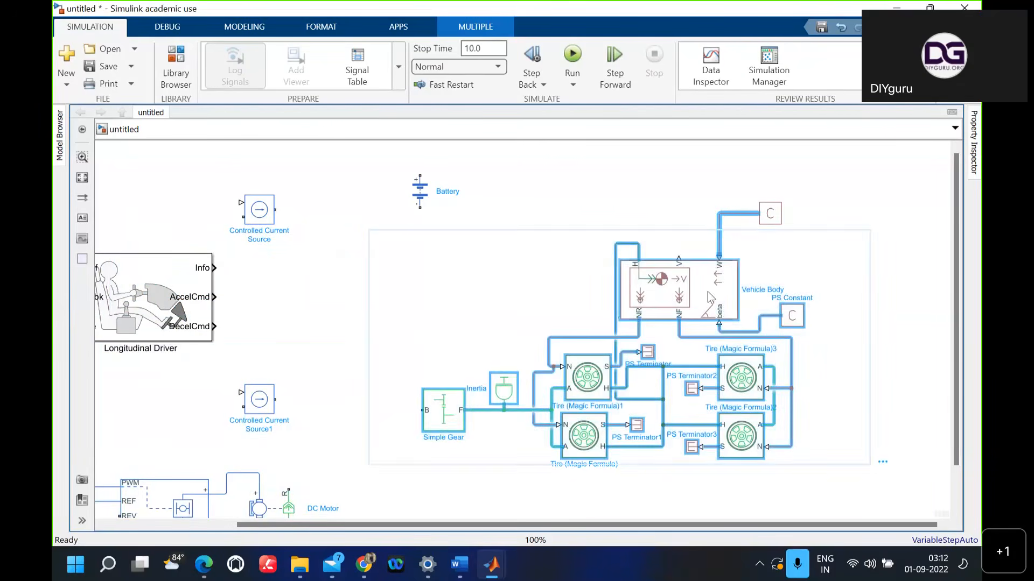
drag(844, 301, 884, 306)
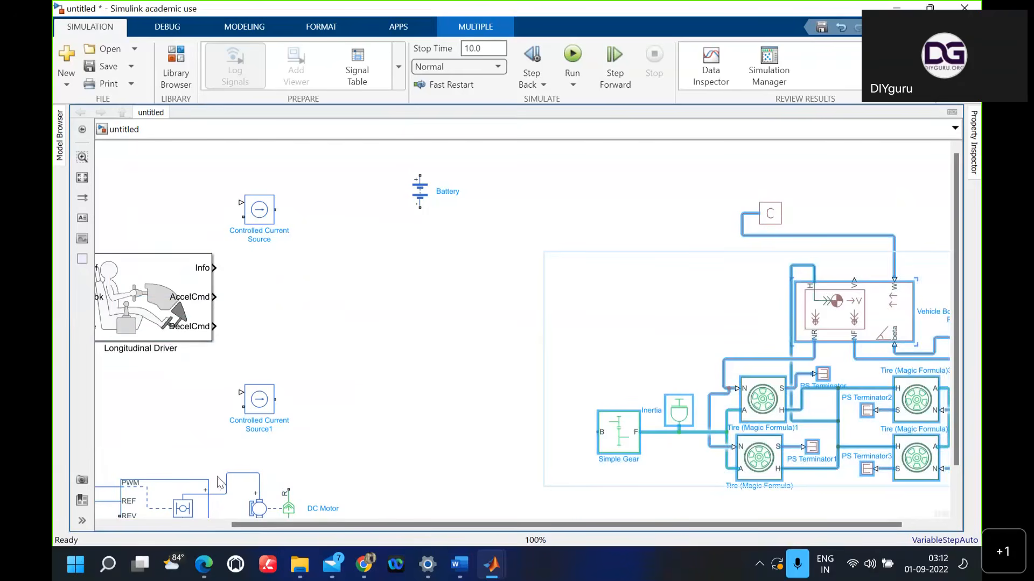
Step: Move the motor drive group back up between the driver and gear, and connect the motor's R port to the gear's B port
click(82, 178)
drag(159, 365, 422, 416)
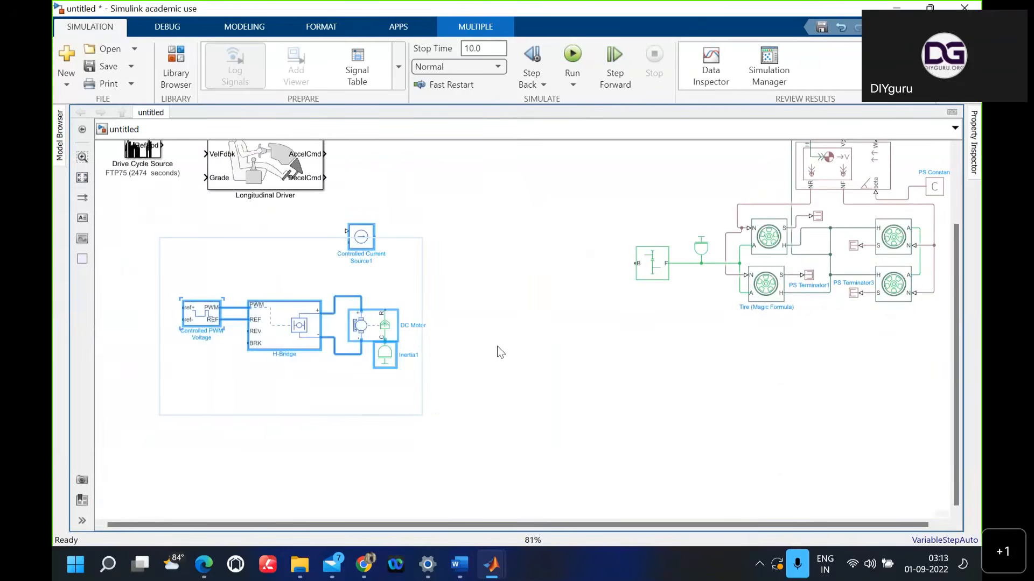
drag(221, 299, 429, 377)
drag(158, 271, 427, 393)
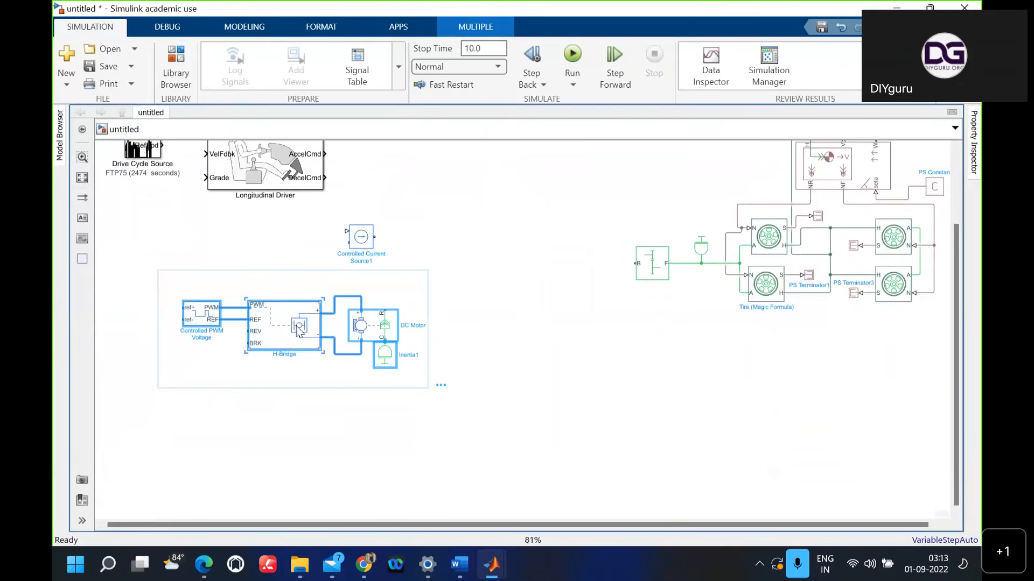
drag(299, 326, 518, 180)
click(474, 377)
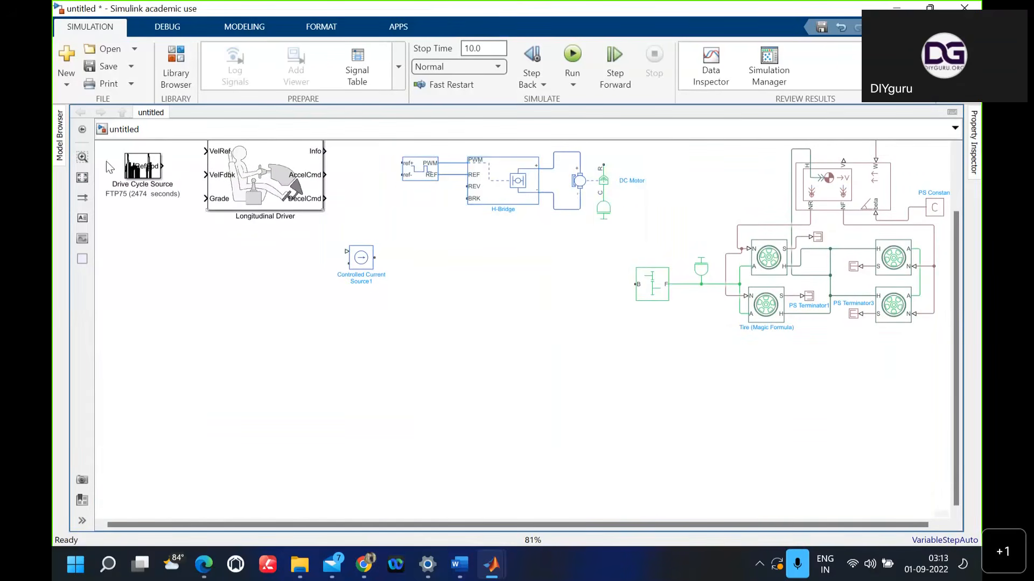
click(82, 178)
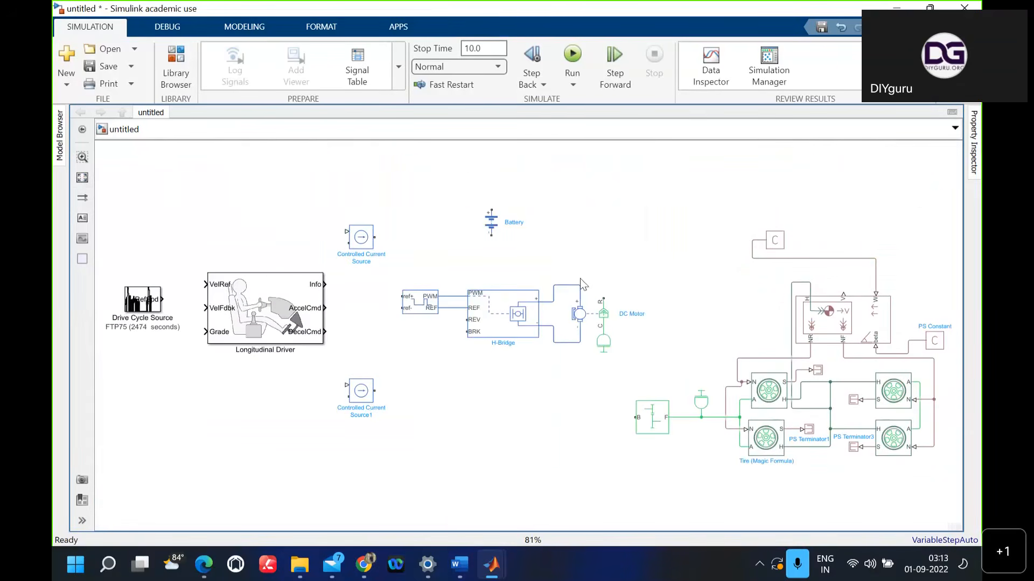
drag(604, 291, 632, 415)
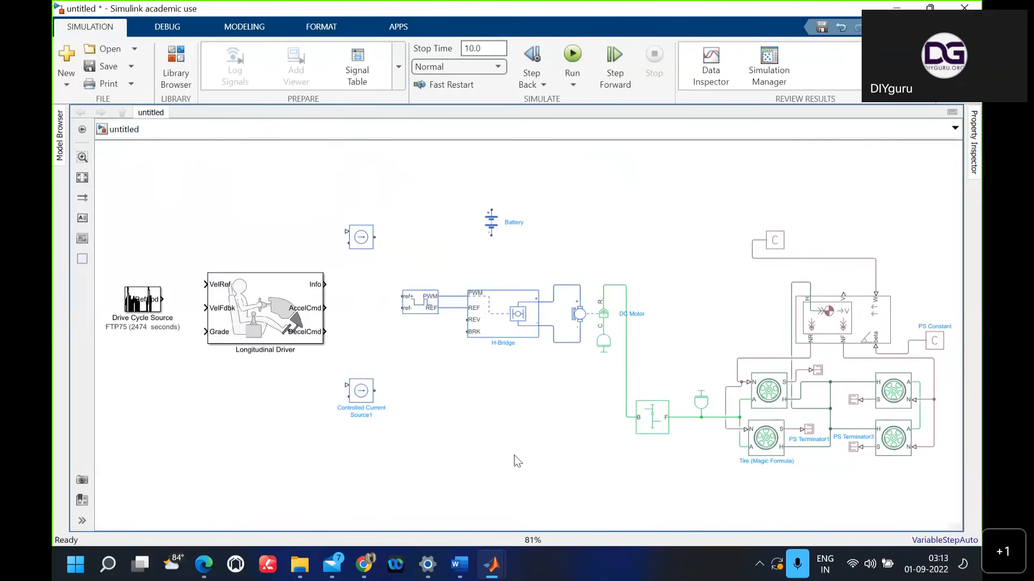
Step: Reposition the two PS Constant blocks beside the vehicle body, aligned with their W and beta wires
drag(773, 240, 940, 291)
drag(932, 343, 943, 357)
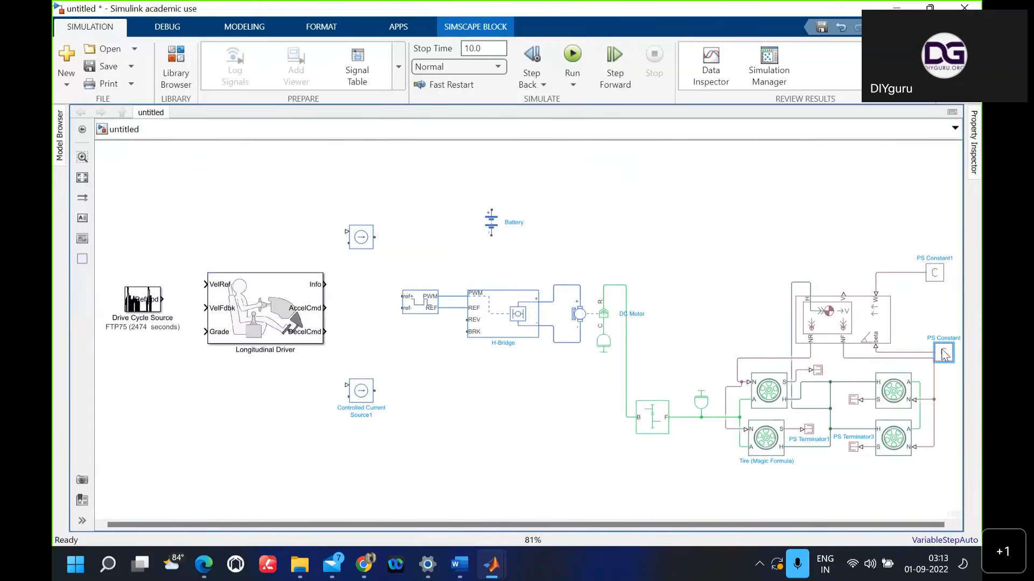
click(784, 198)
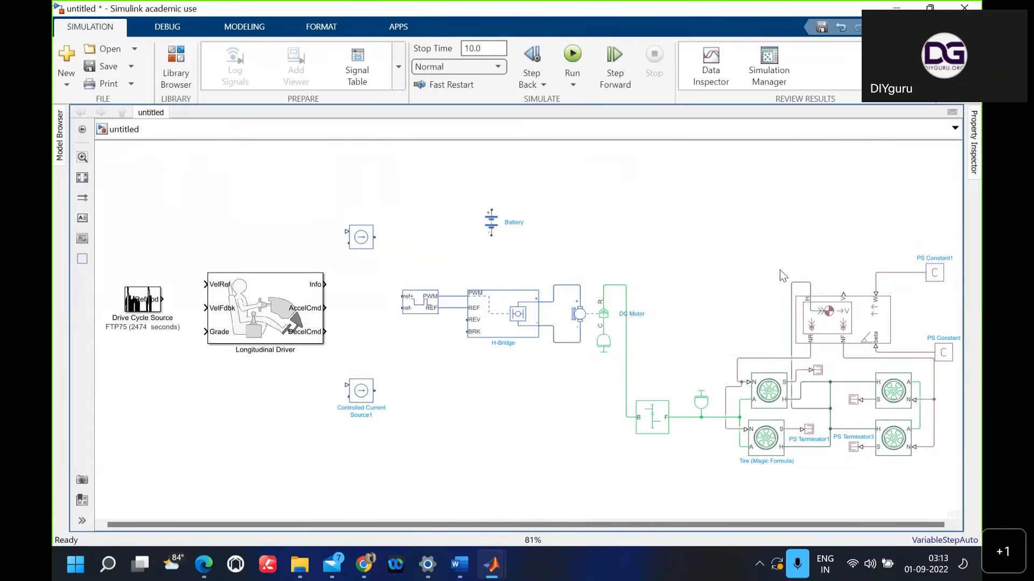
Step: Connect the H-Bridge's REV port to the REF line coming from the Controlled PWM Voltage block
click(604, 342)
click(409, 305)
click(431, 369)
drag(461, 320, 445, 321)
drag(445, 321, 444, 310)
Step: Delete both Controlled Current Source blocks
click(360, 397)
drag(362, 398, 375, 402)
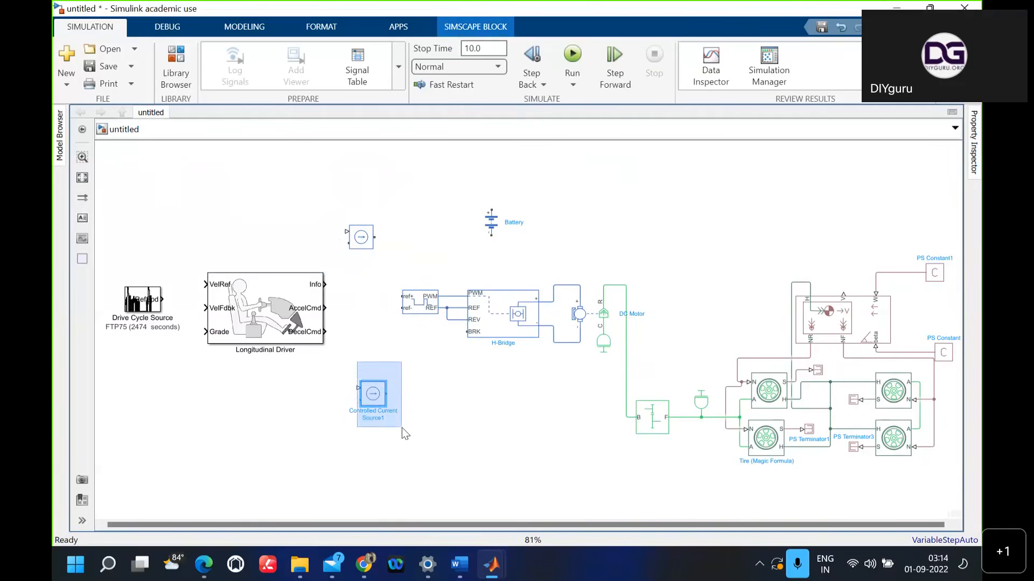
key(Delete)
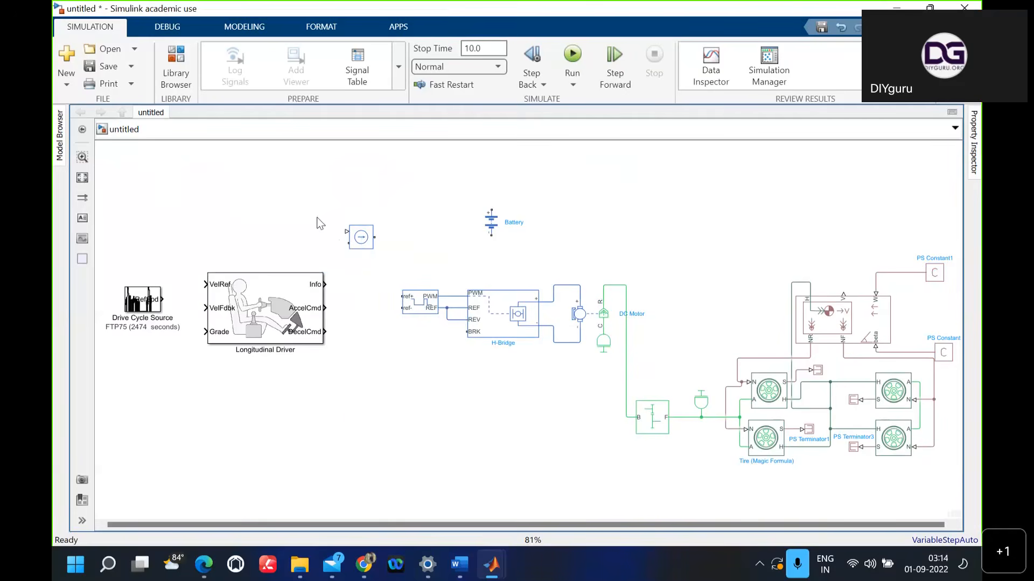
drag(319, 211, 383, 264)
key(Delete)
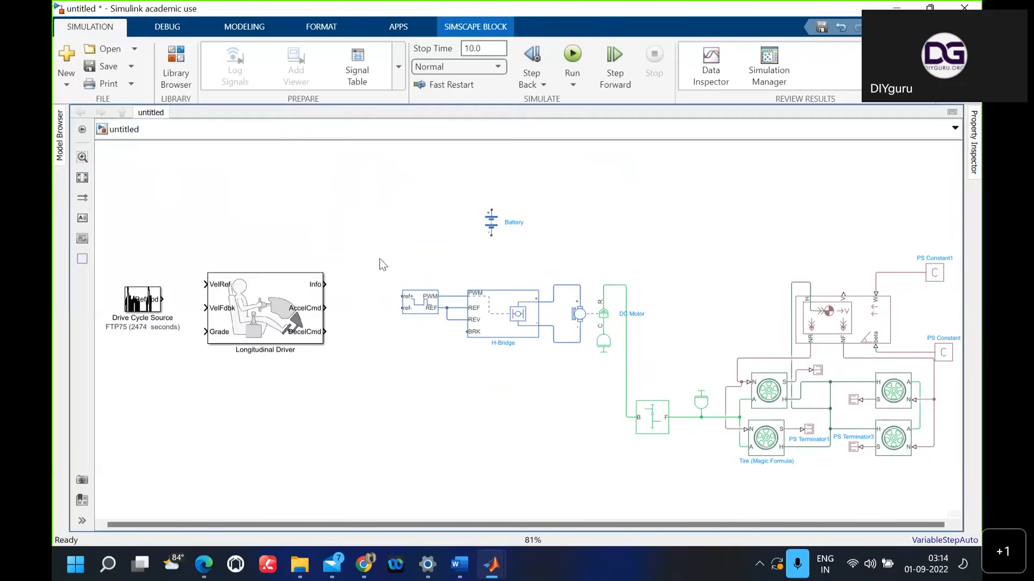
Step: Try adding the Controlled Voltage Source block from Specialized Power Systems, and delete it again
double_click(347, 415)
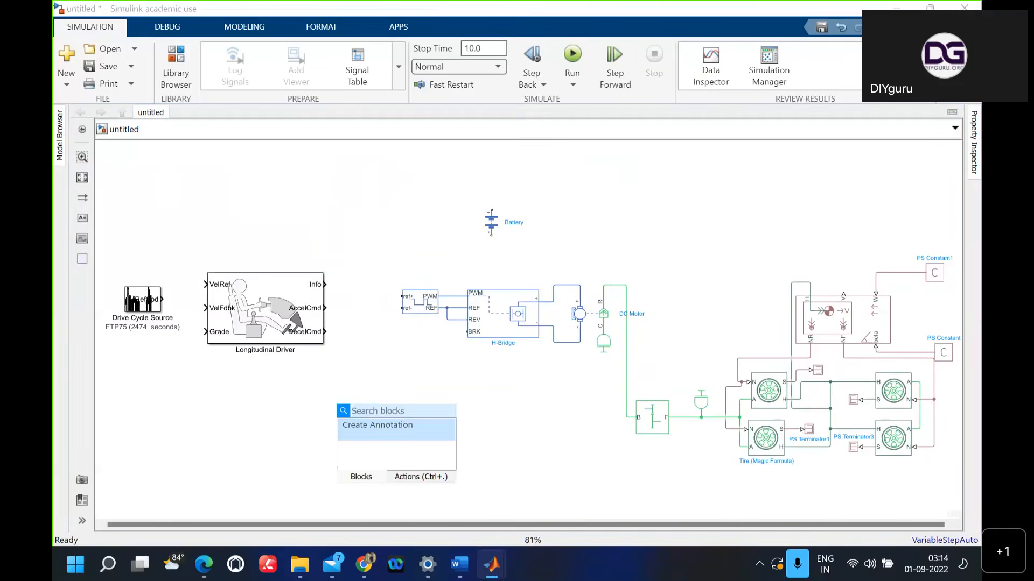
text(contro)
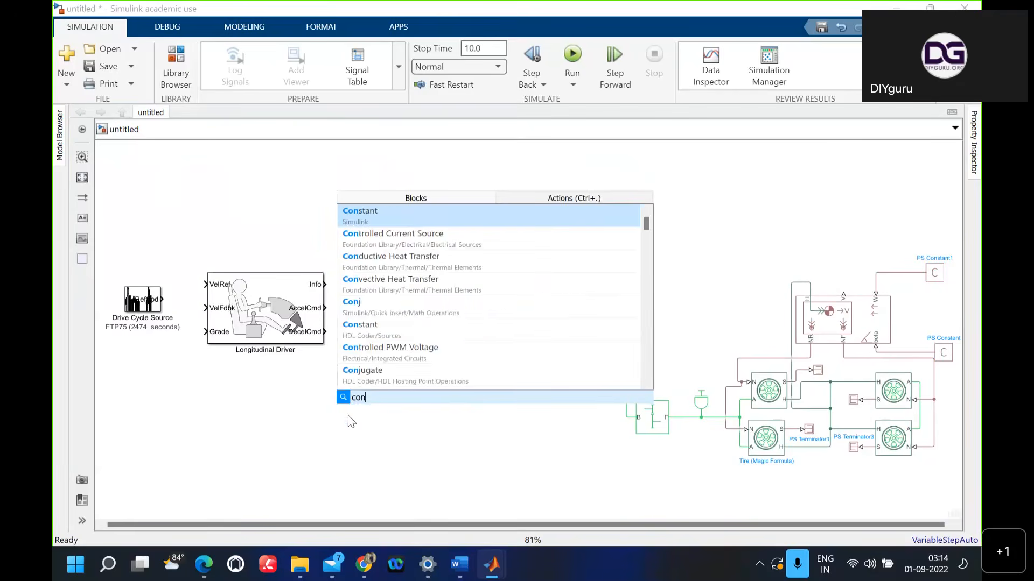
text(ll)
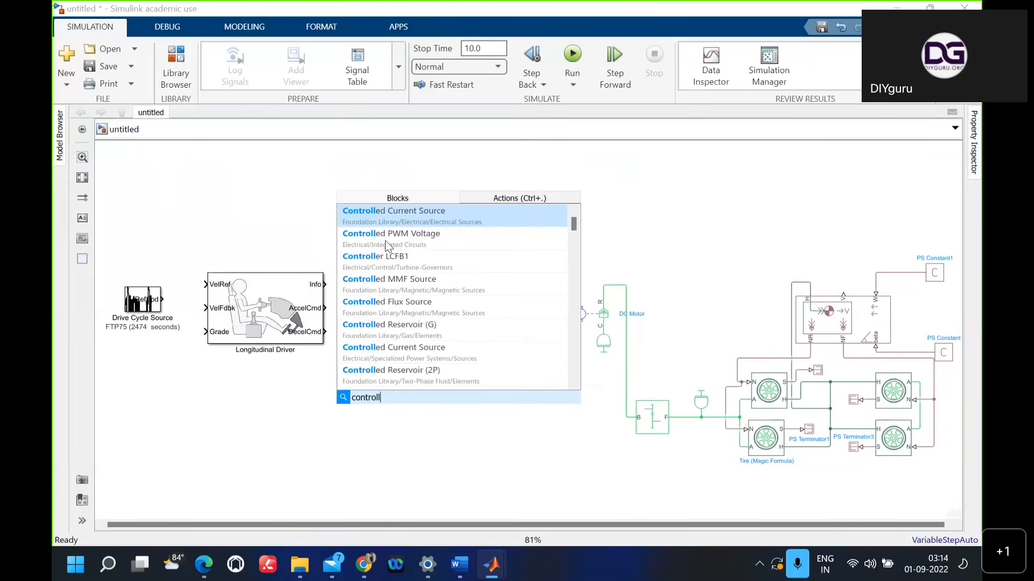
text(ed)
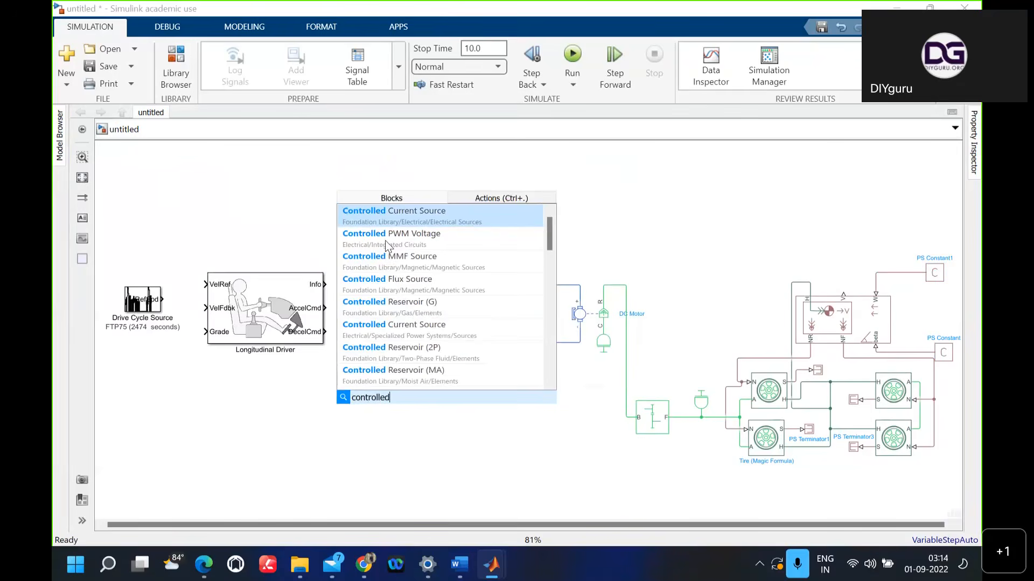
text( vol)
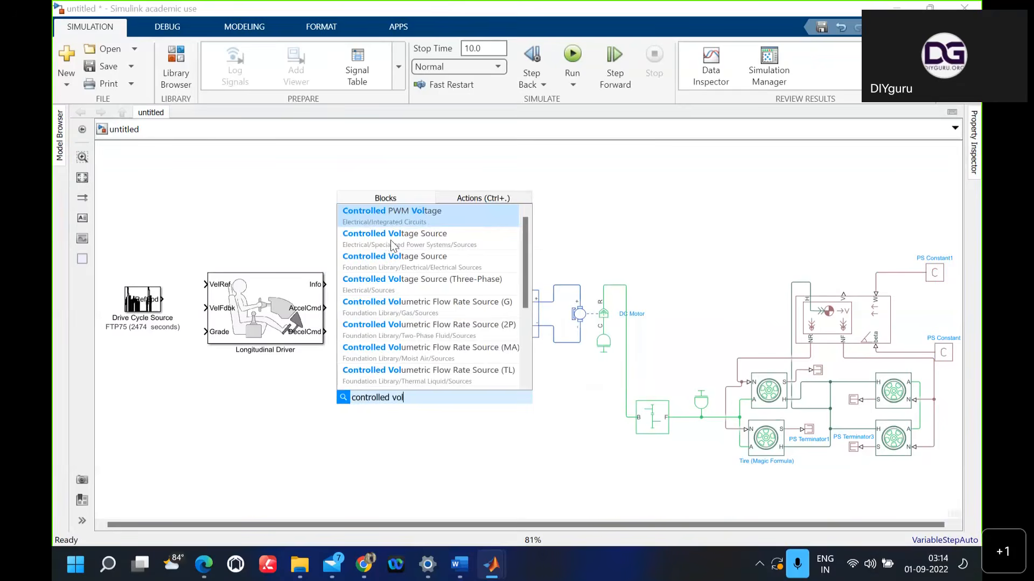
click(389, 241)
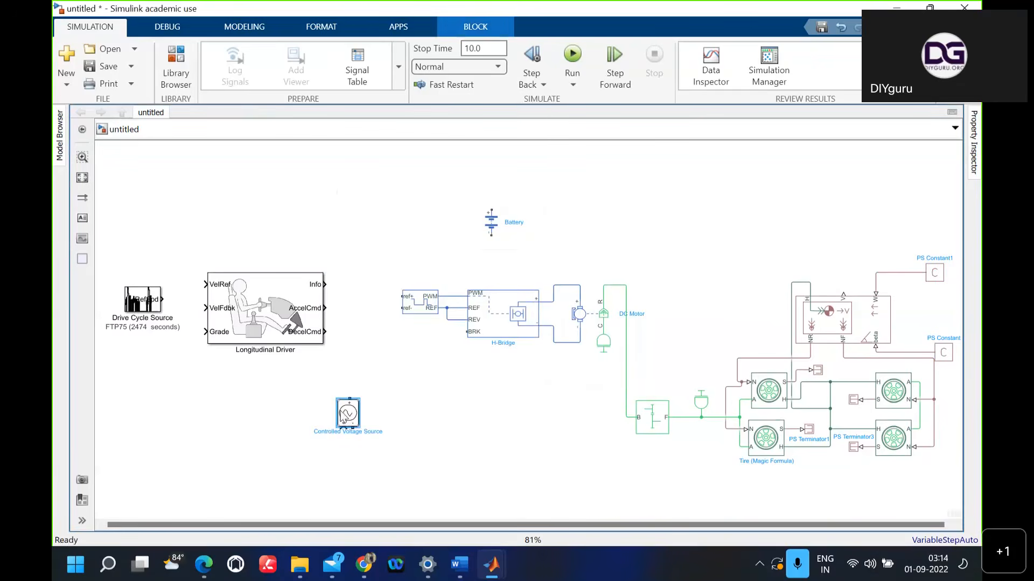
drag(320, 401, 386, 480)
key(Delete)
double_click(375, 449)
click(243, 399)
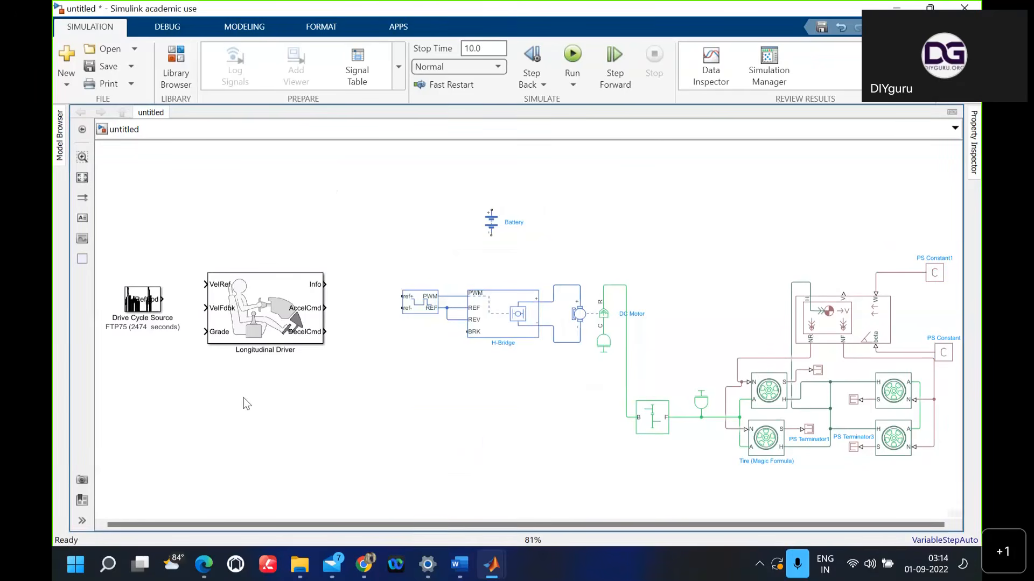
Step: Search the block library for "controlled voltage source"
click(177, 69)
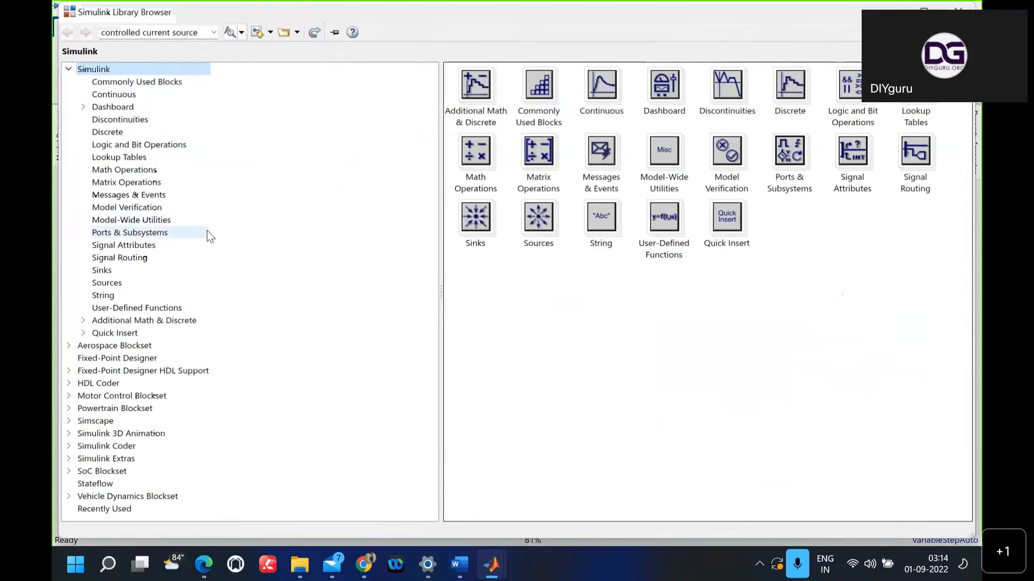
click(172, 33)
click(171, 33)
key(BackSpace)
key(BackSpace)
key(BackSpace)
key(BackSpace)
key(BackSpace)
key(BackSpace)
key(BackSpace)
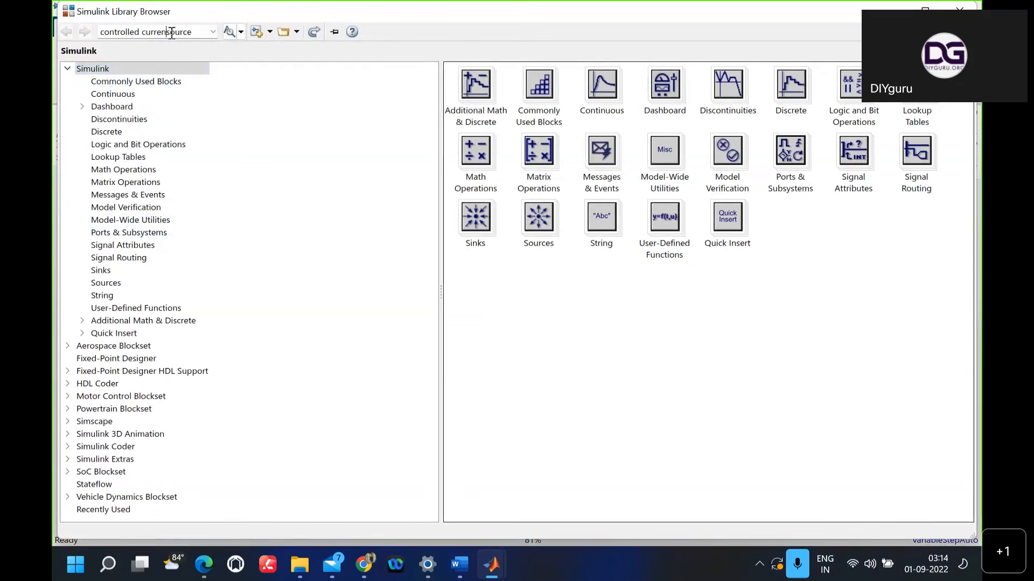
key(BackSpace)
text(voltage)
key(Return)
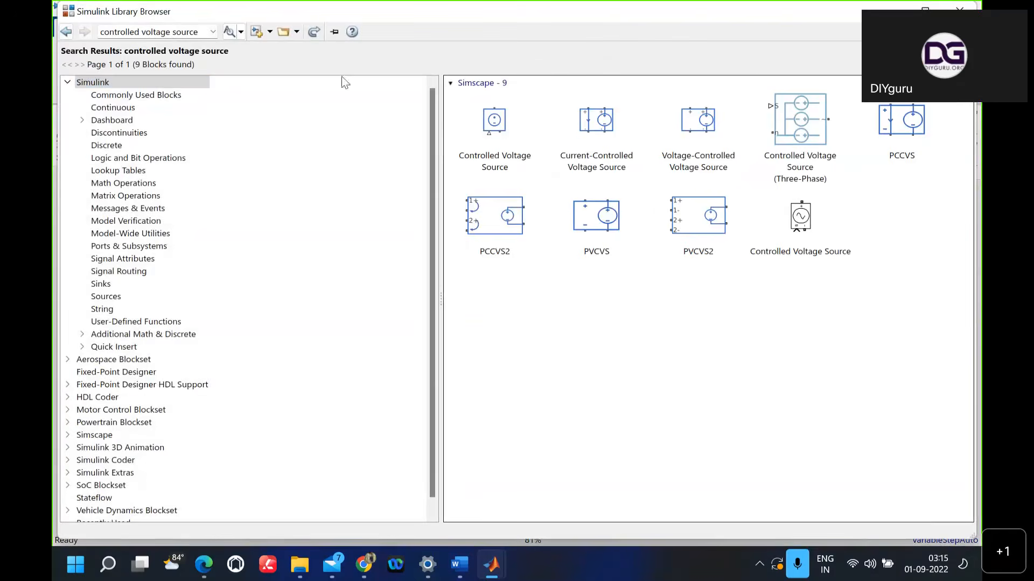
Step: Add the Controlled Voltage Source from Simscape's Electrical Sources to the untitled model and bring that model to the front
click(497, 138)
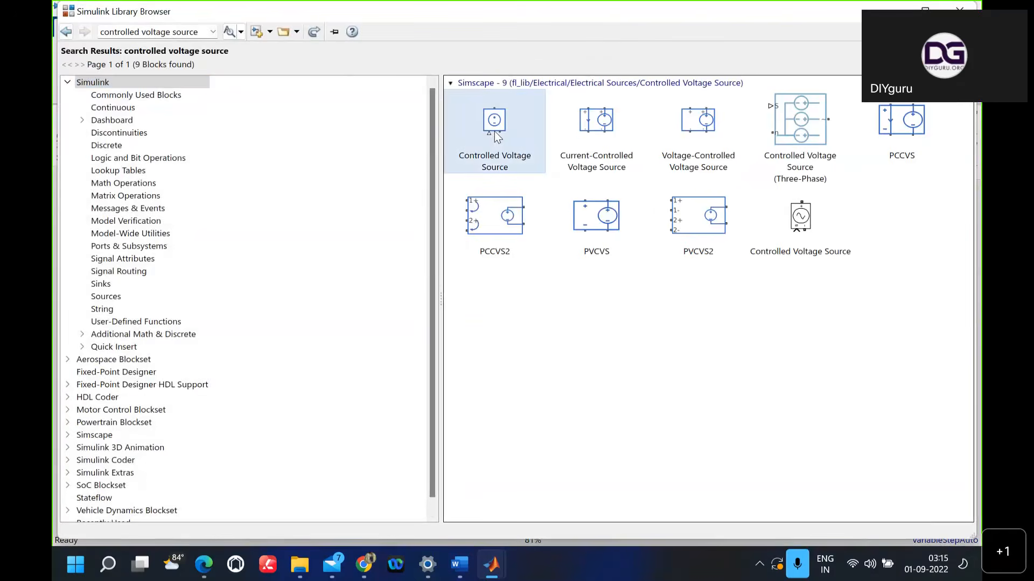
right_click(496, 137)
click(519, 141)
mouse_move(491, 564)
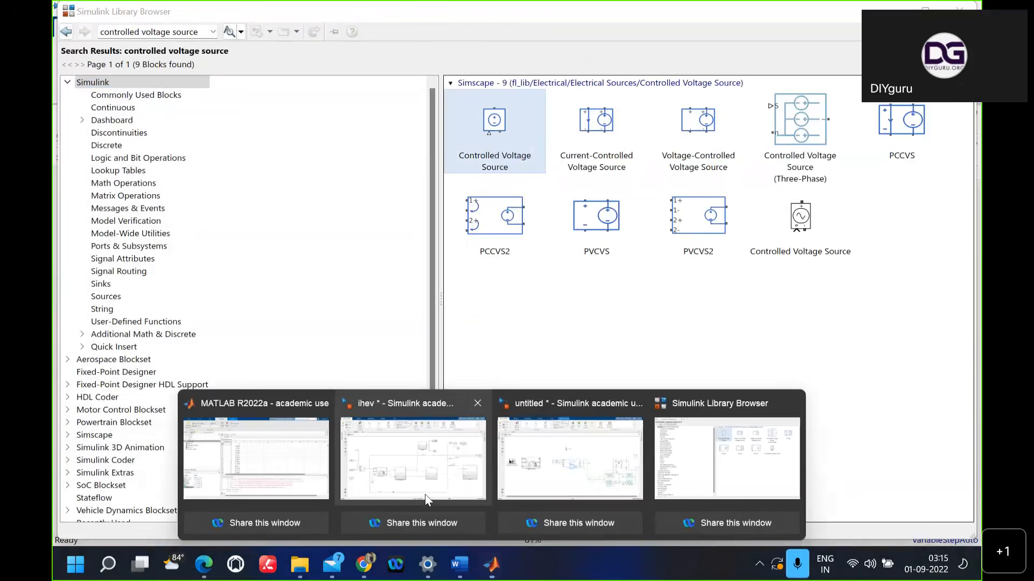
click(569, 458)
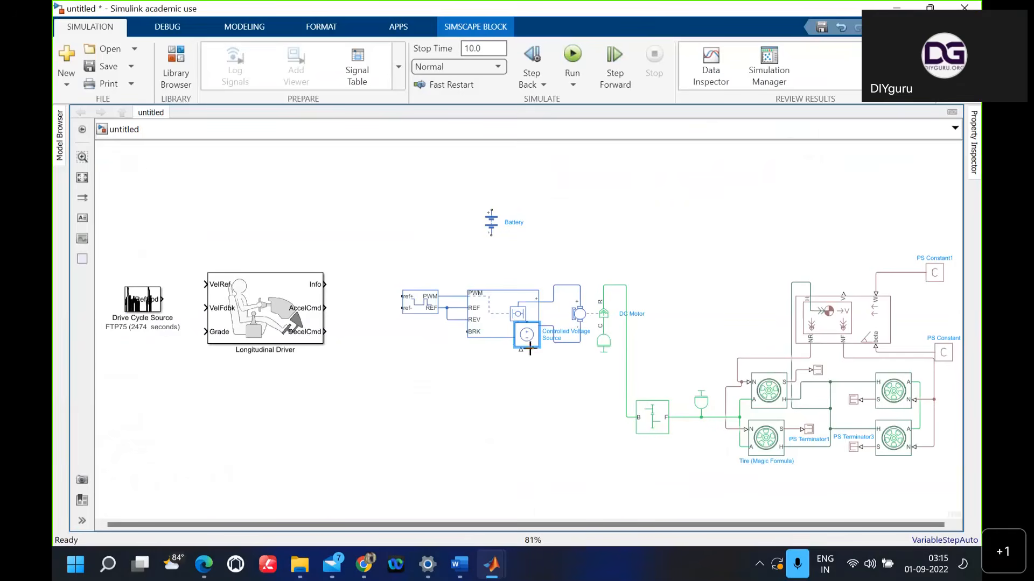
Step: Place two Controlled Voltage Source blocks, one above and one below the PWM block's level, and rotate both by 90 degrees
drag(517, 330, 381, 417)
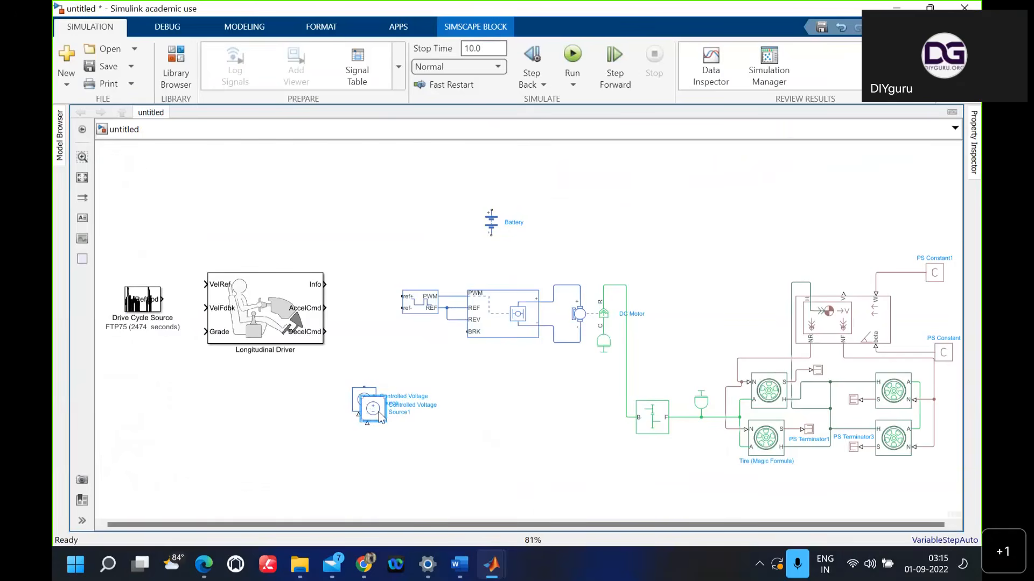
drag(375, 317, 366, 228)
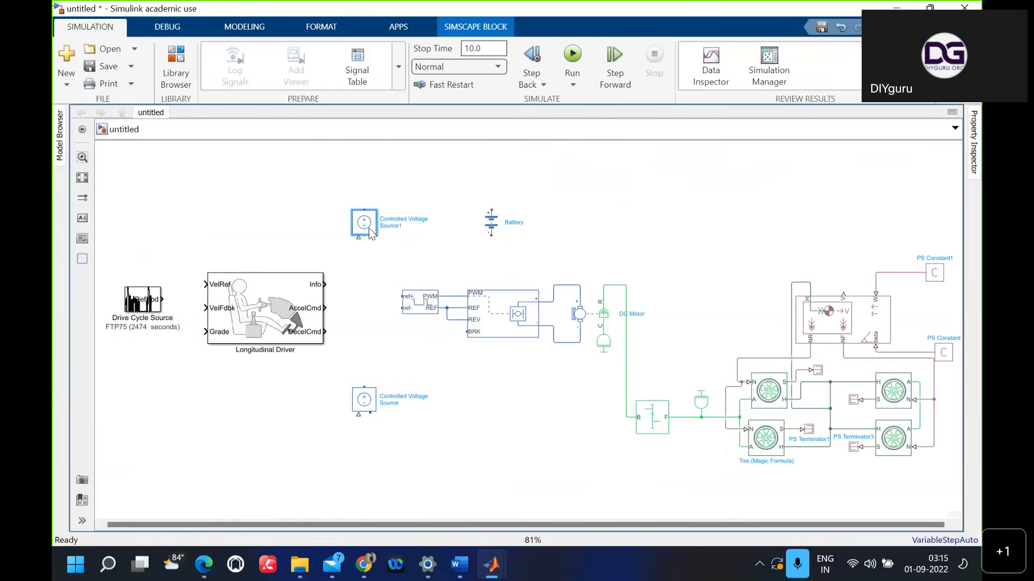
key(ctrl+r)
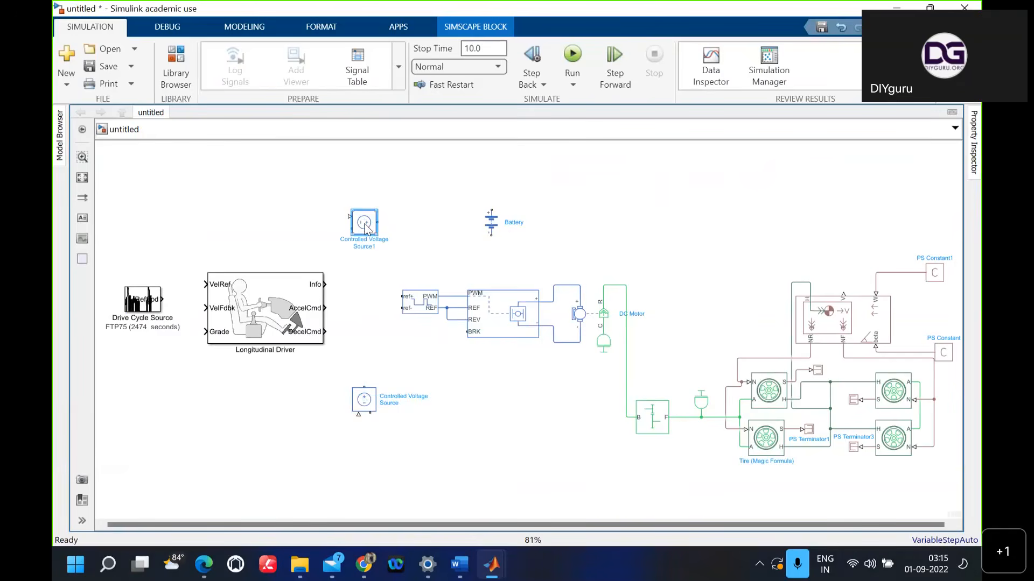
click(371, 407)
key(ctrl+r)
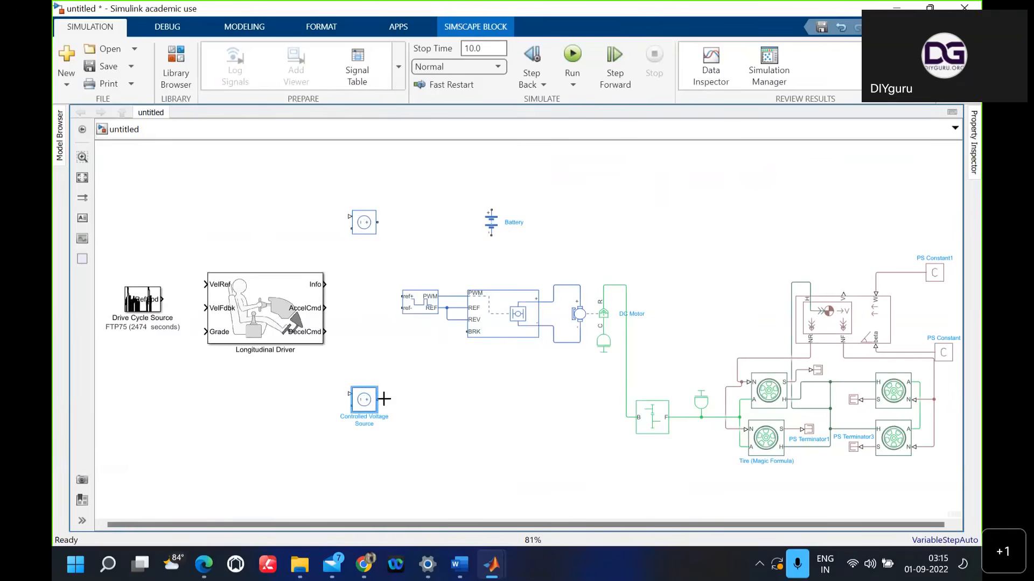
Step: Wire the upper voltage source to the PWM block's ref+ and the lower one to the H-Bridge's BRK, joining their opposite terminals
drag(381, 400, 467, 332)
click(362, 229)
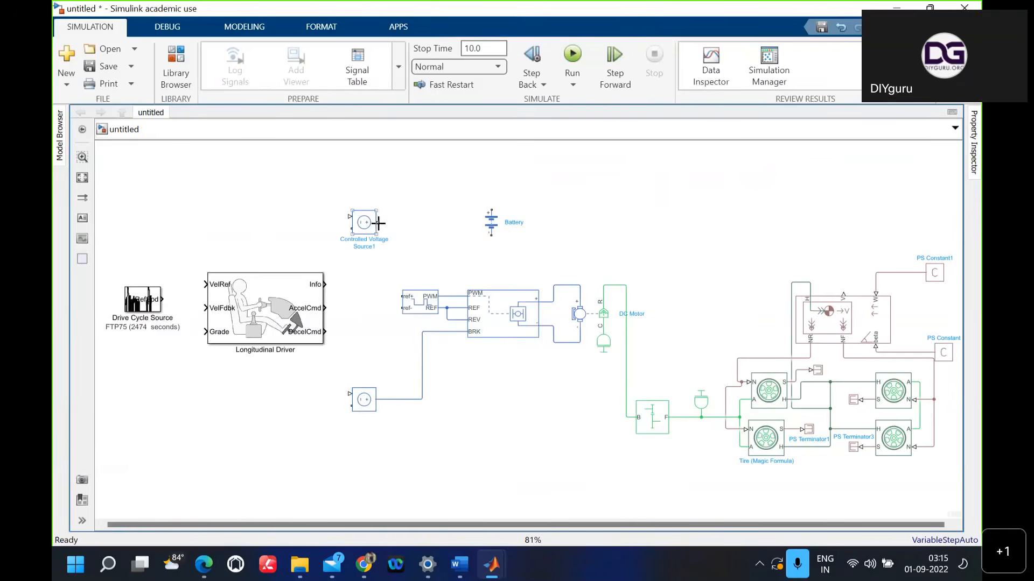
drag(379, 222, 399, 296)
drag(351, 228, 348, 401)
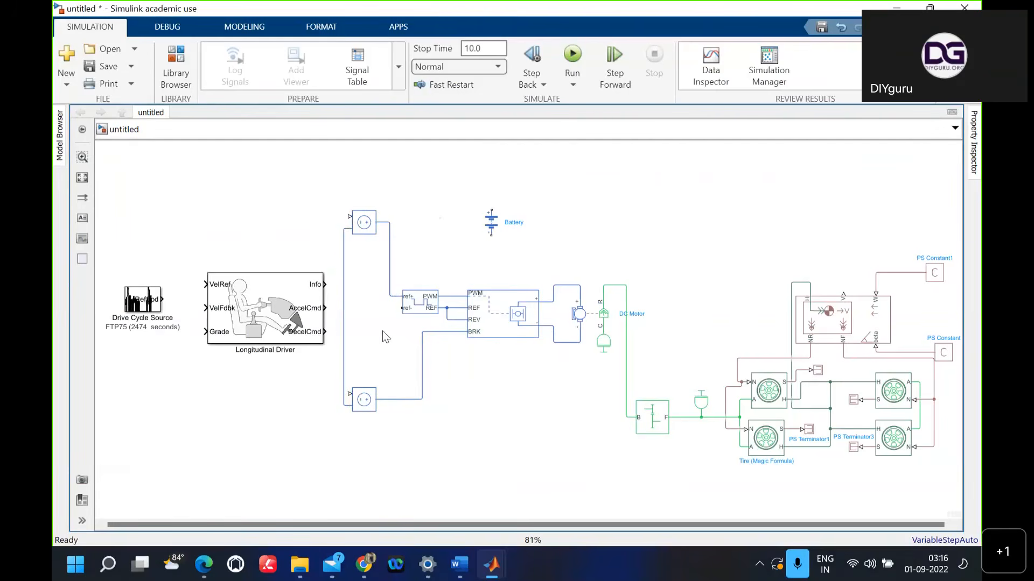
drag(348, 214, 312, 222)
Step: Add a PS-Simulink Converter block below the Longitudinal Driver
double_click(247, 427)
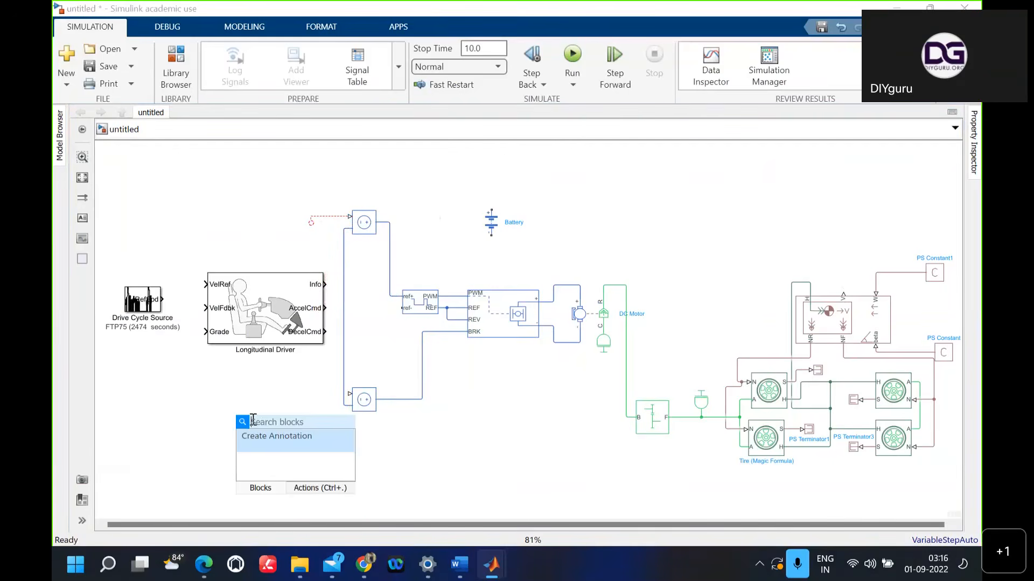
text(ps)
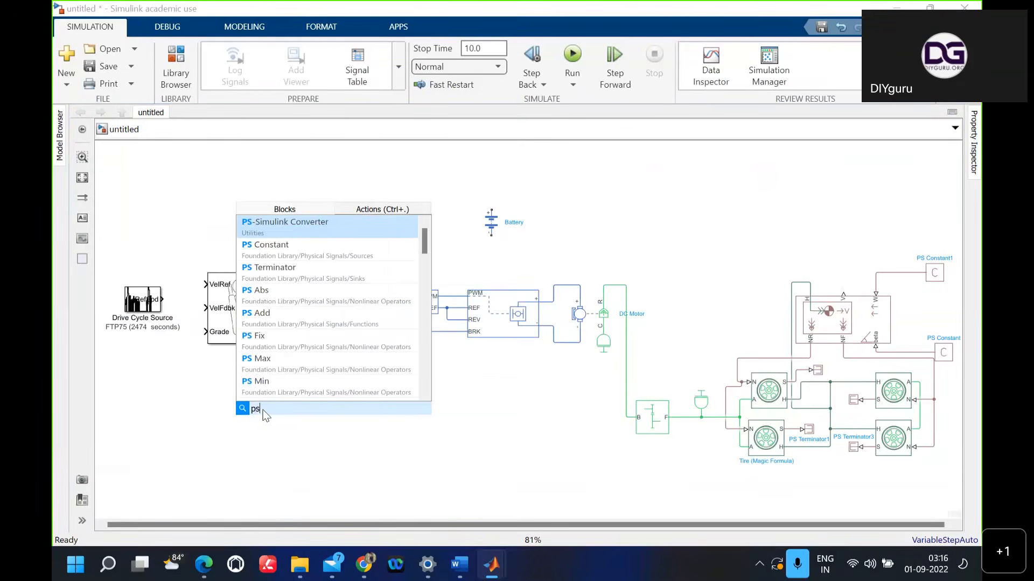
key(Return)
Step: Shift the Longitudinal Driver and Drive Cycle Source blocks away from the voltage sources to widen the gap
click(245, 326)
drag(245, 325, 218, 325)
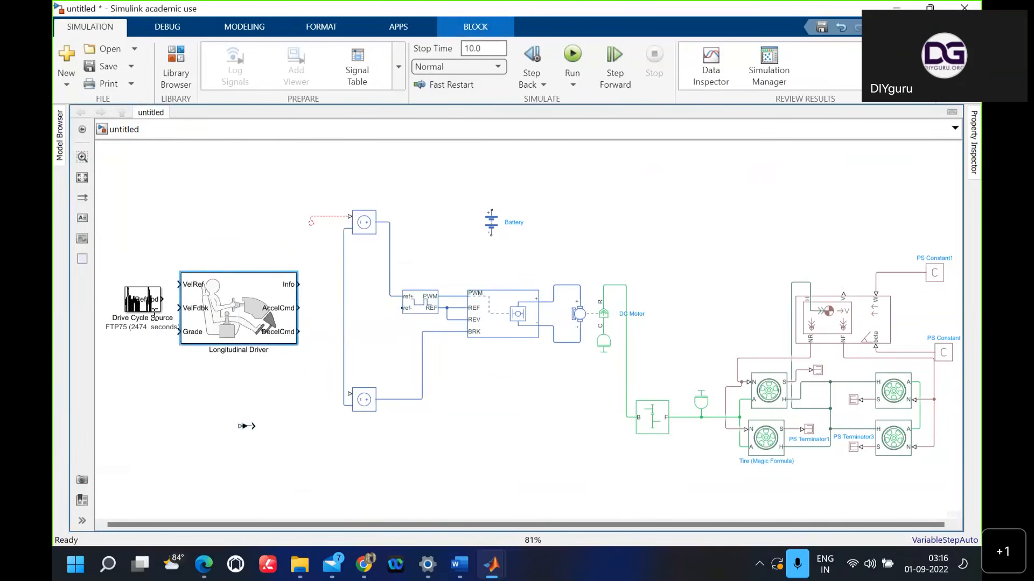
drag(143, 309, 119, 309)
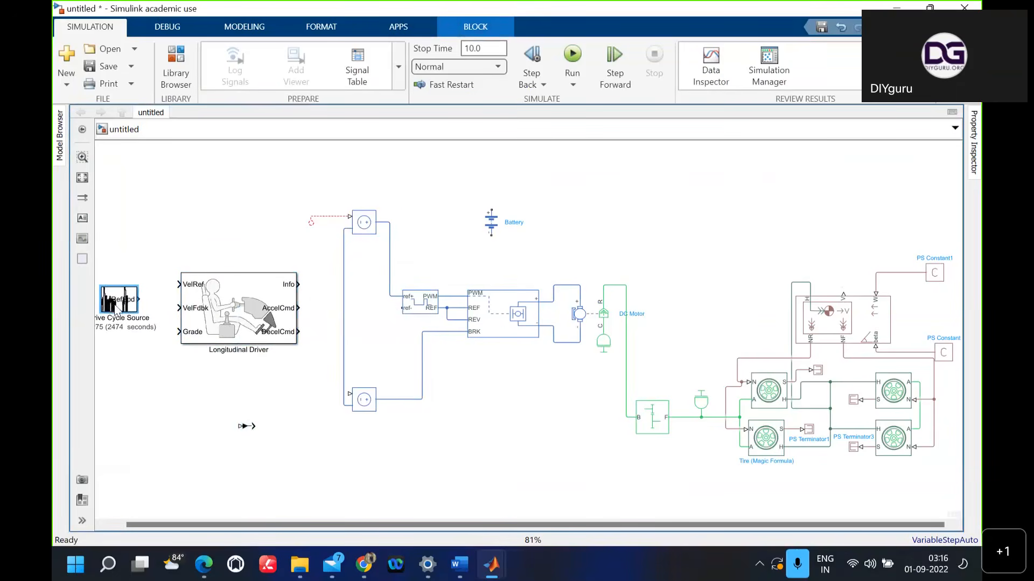
click(235, 451)
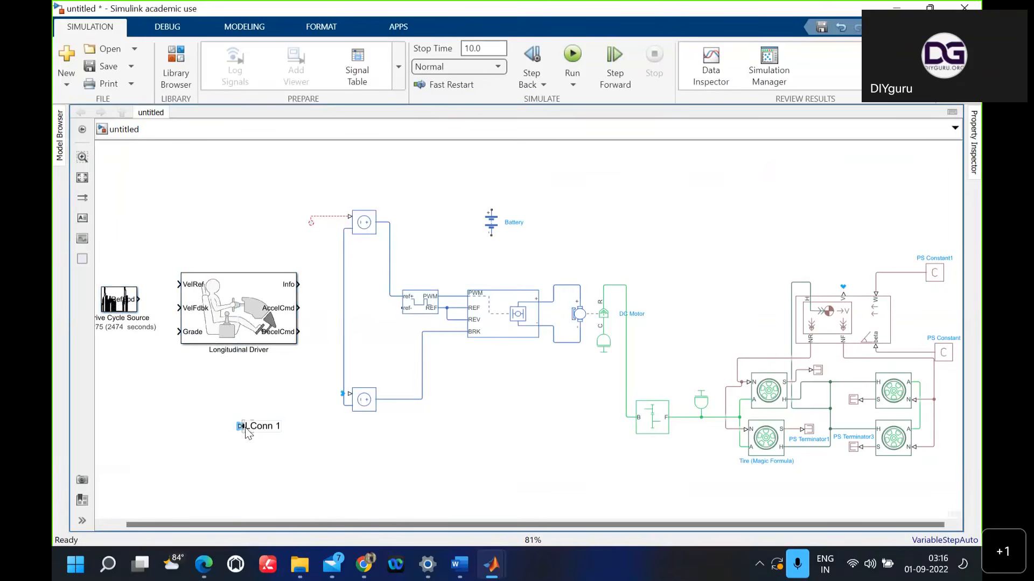
key(ctrl+v)
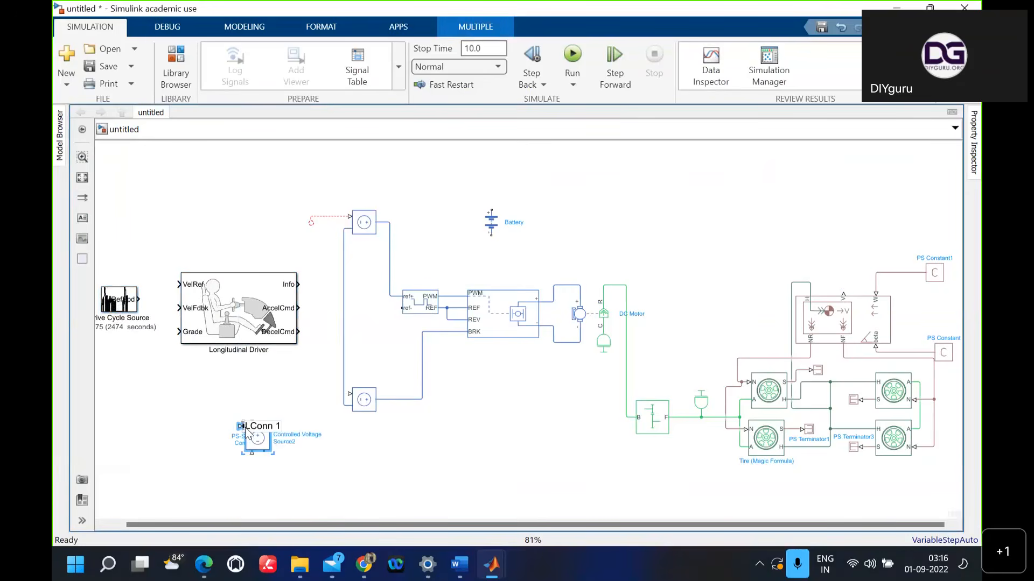
drag(263, 438, 331, 509)
key(Delete)
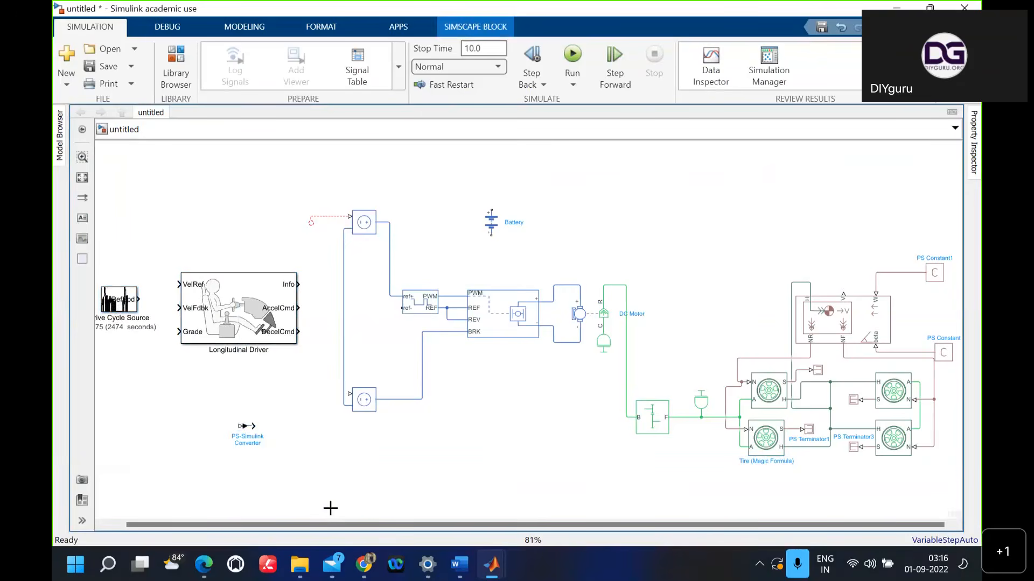
Step: Try connecting a copy of the PS-Simulink Converter to the Longitudinal Driver's AccelCmd output, and delete the copy
click(251, 433)
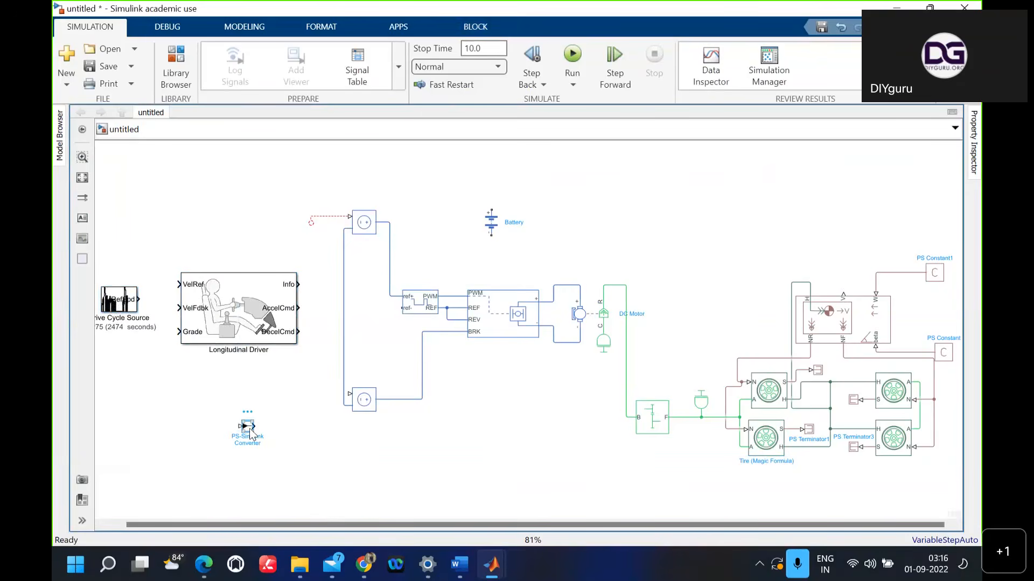
key(ctrl+c)
key(ctrl+v)
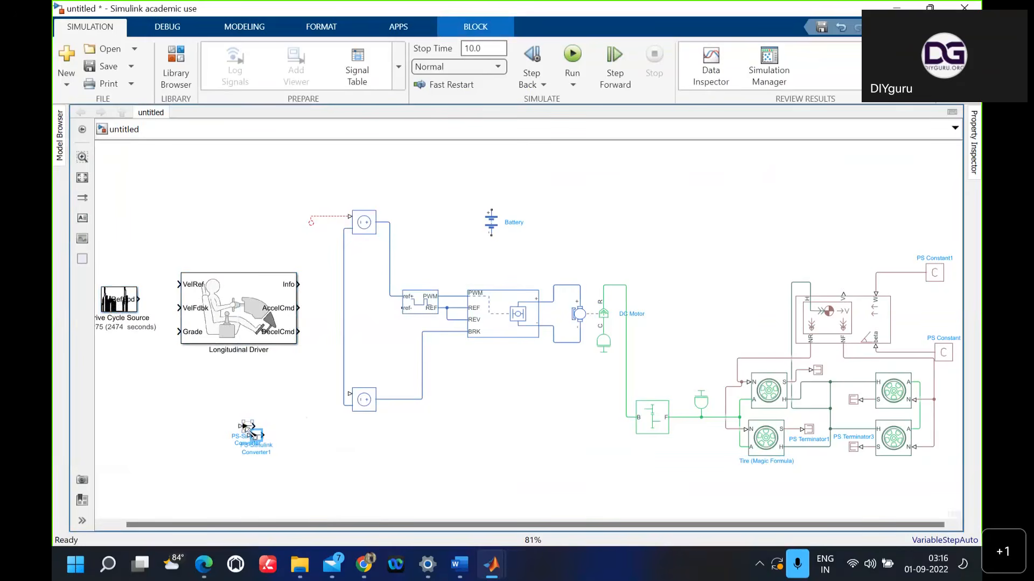
drag(256, 439, 305, 397)
click(302, 392)
click(316, 309)
mouse_move(316, 310)
mouse_down()
mouse_move(340, 315)
mouse_move(329, 314)
mouse_up()
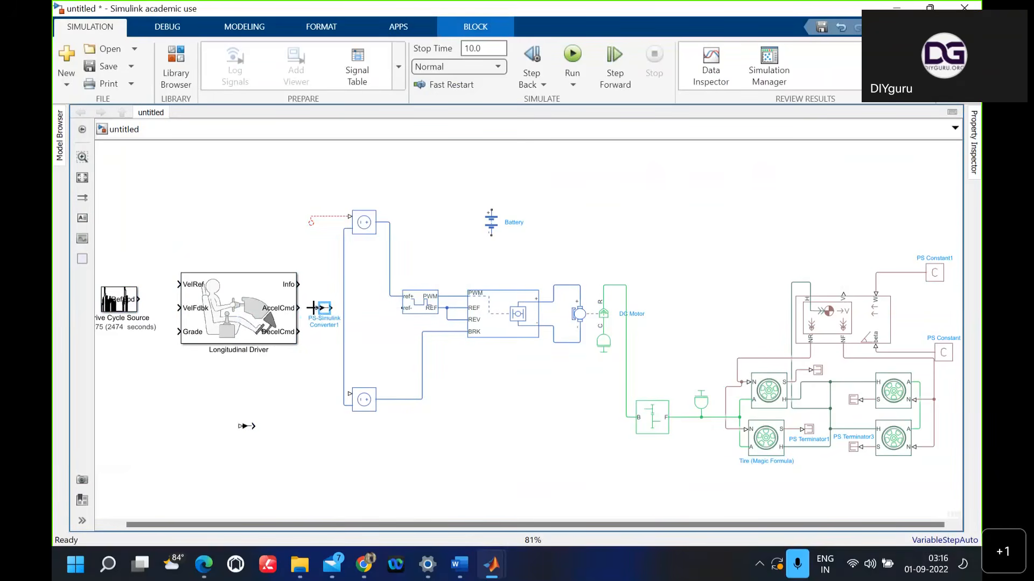
mouse_move(313, 307)
mouse_down()
mouse_move(302, 307)
mouse_move(308, 338)
mouse_move(300, 308)
mouse_up()
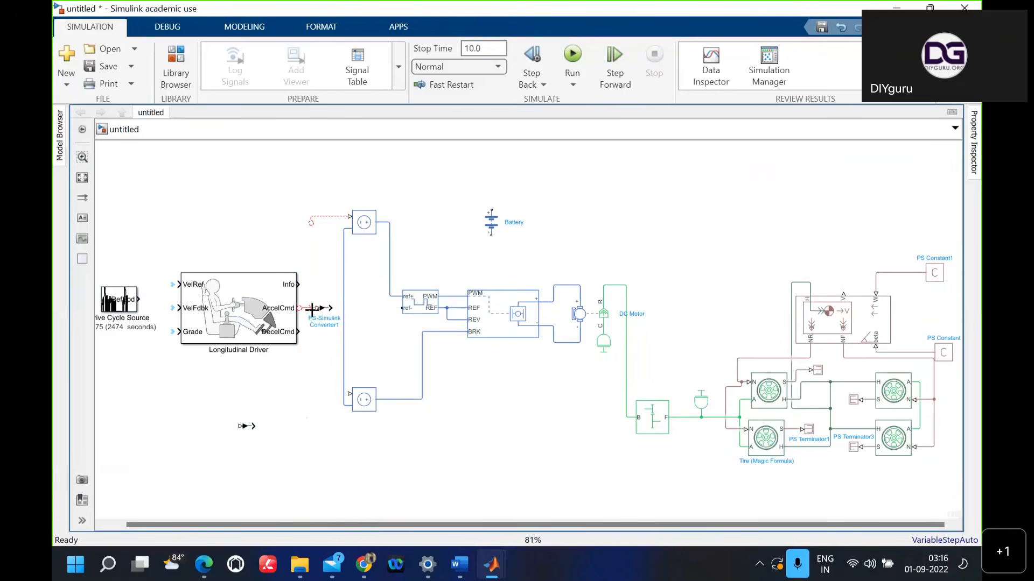
click(323, 308)
key(Delete)
click(242, 426)
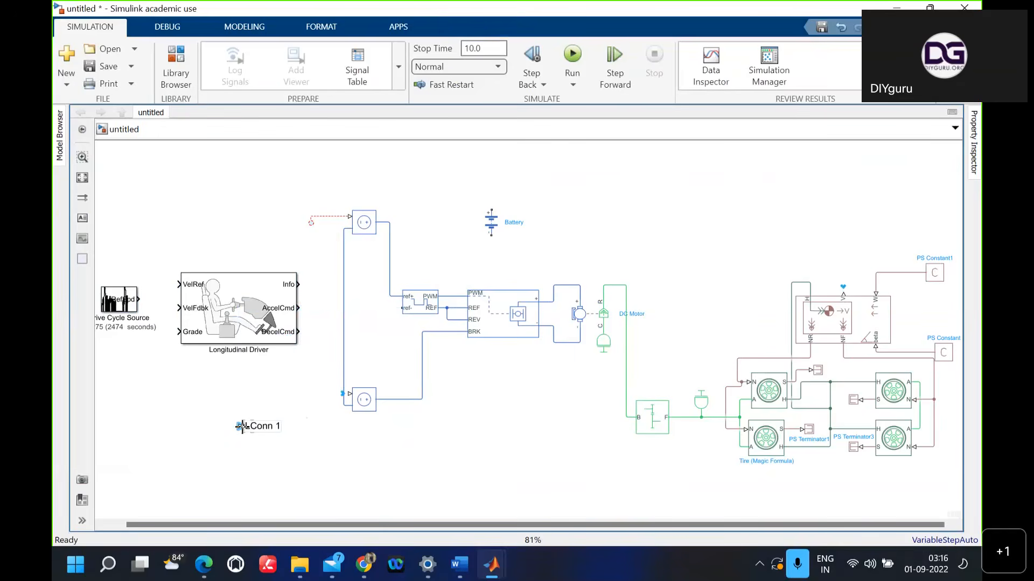
mouse_move(243, 426)
mouse_down()
mouse_move(272, 433)
mouse_move(242, 426)
mouse_up()
drag(241, 426, 160, 397)
drag(263, 420, 271, 429)
click(270, 429)
click(241, 426)
Step: Enlarge the PS-Simulink Converter block in both width and height
click(83, 157)
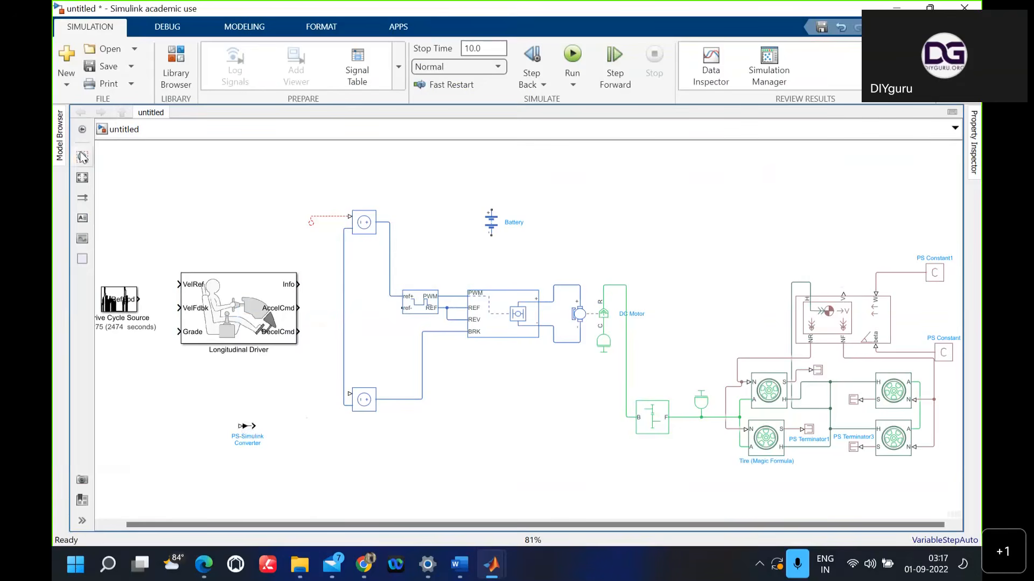
drag(237, 410, 260, 445)
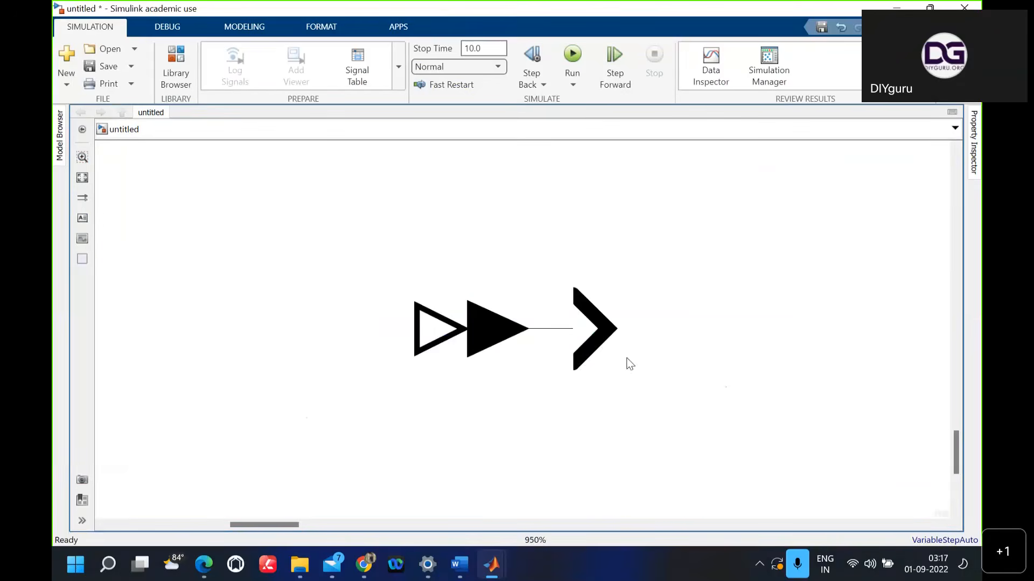
click(584, 338)
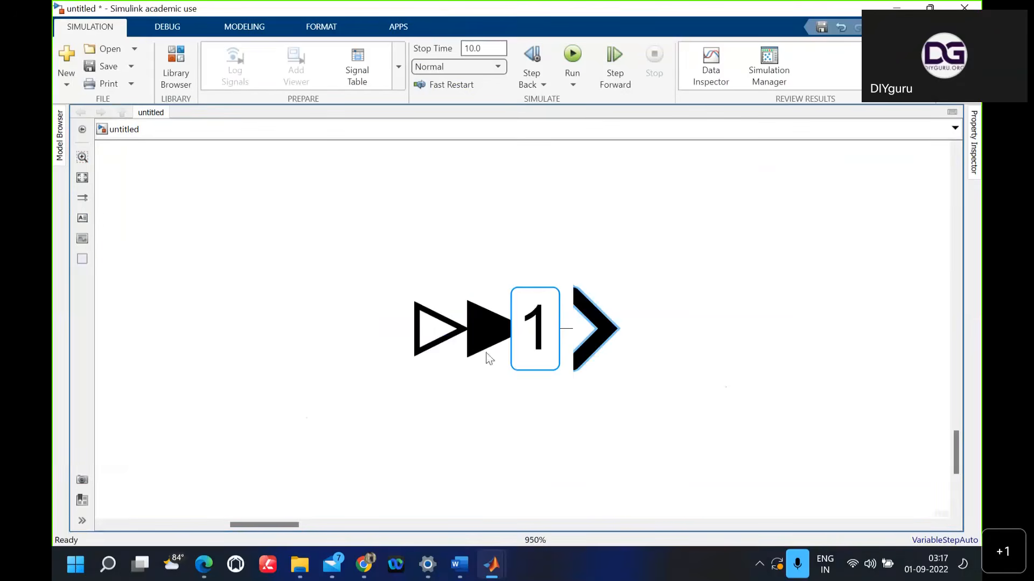
drag(470, 383, 279, 479)
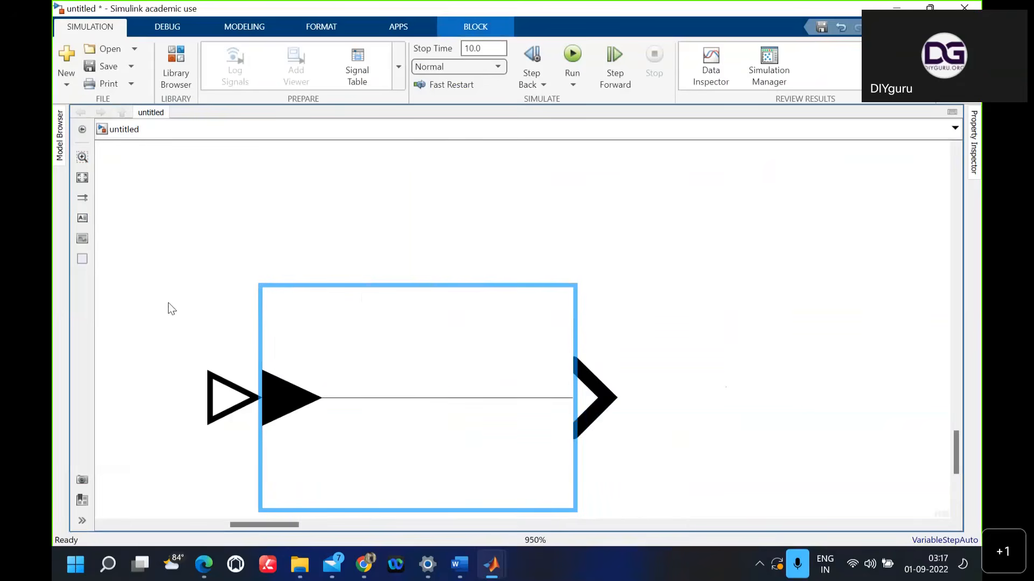
click(170, 307)
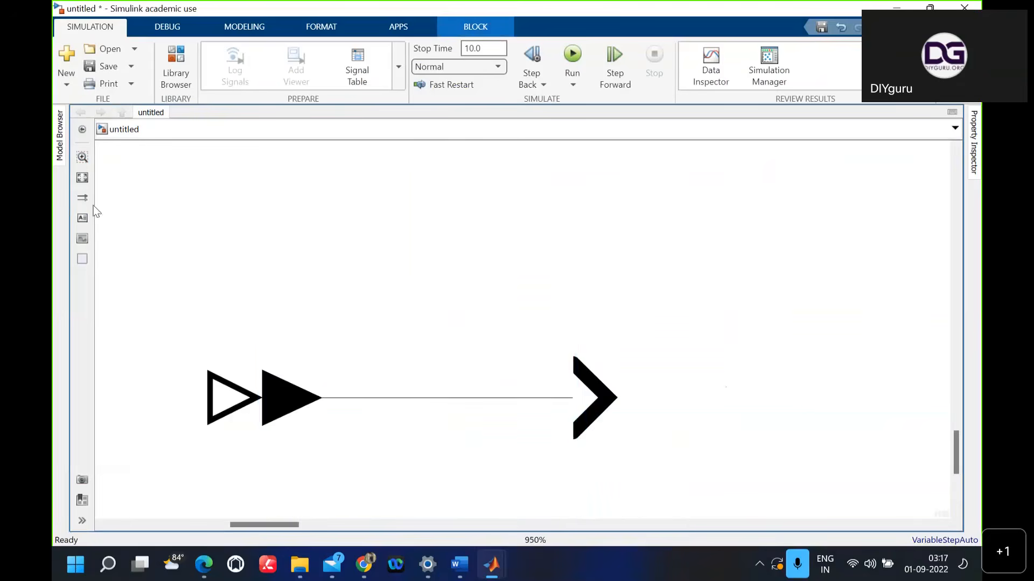
click(81, 178)
click(269, 434)
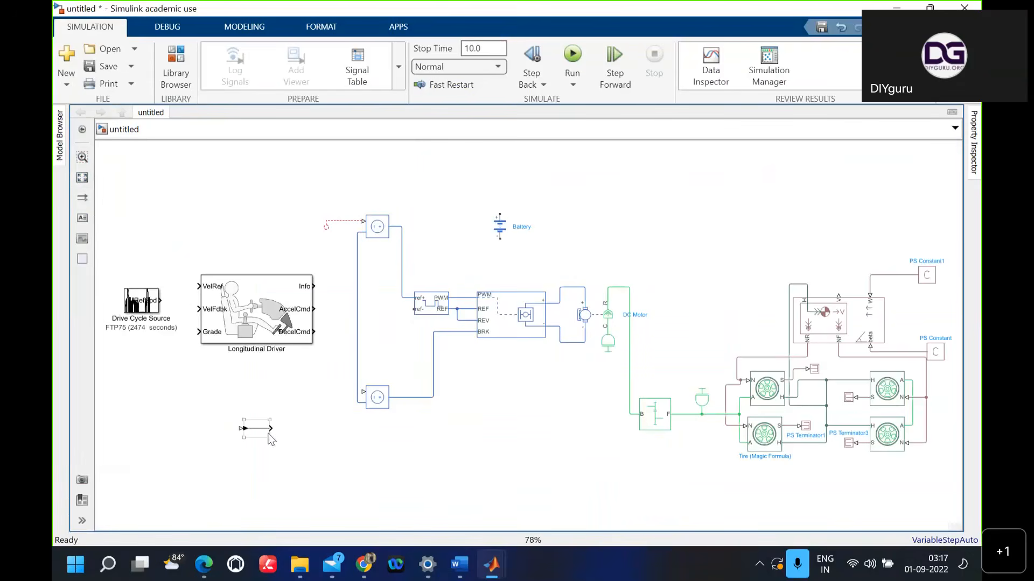
drag(270, 437, 264, 452)
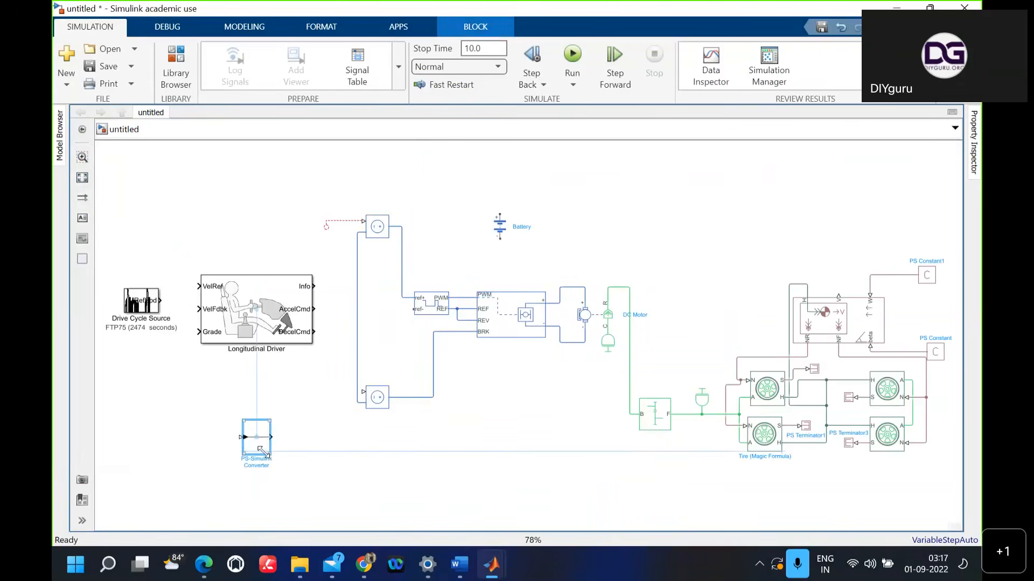
click(292, 414)
Step: Try connecting a copy of the enlarged PS-Simulink Converter to the Longitudinal Driver's Info output, and delete the copy
click(263, 444)
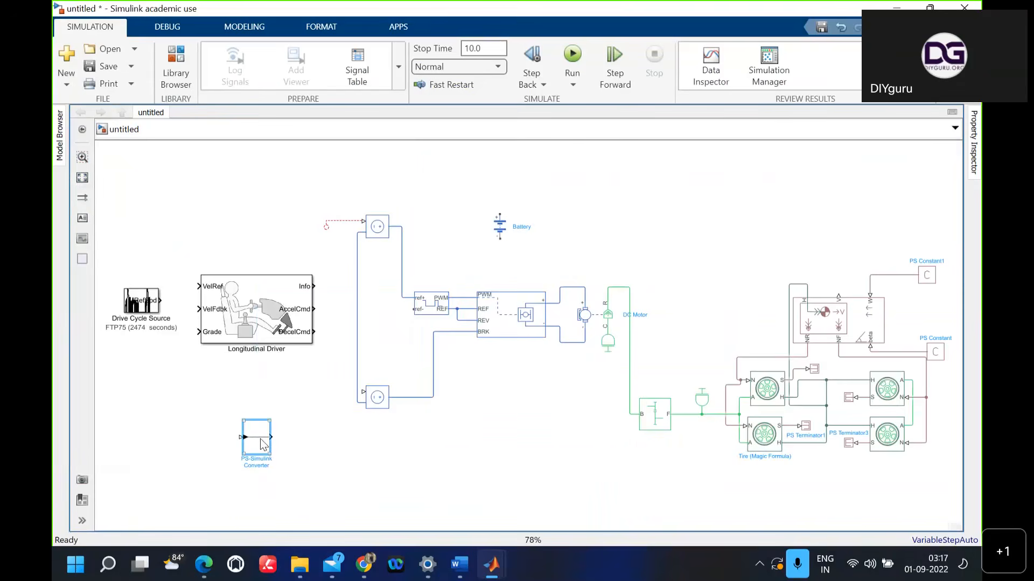
key(ctrl+c)
key(ctrl+v)
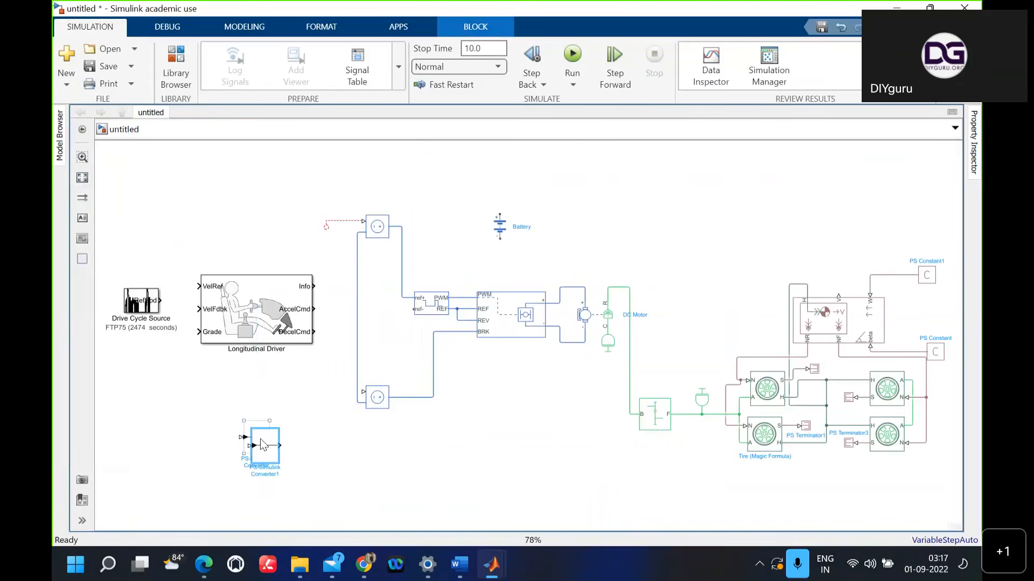
drag(262, 445, 337, 286)
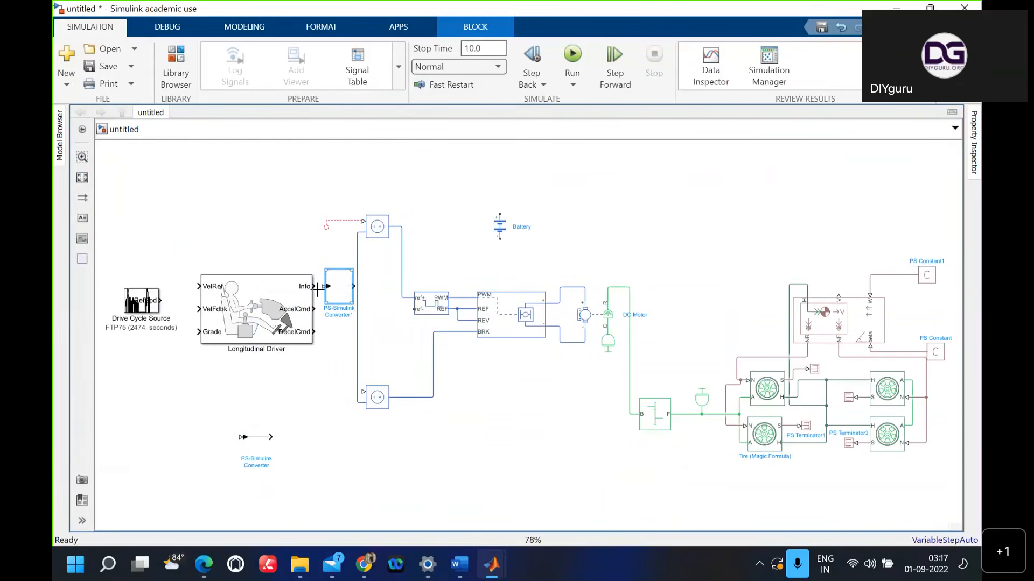
click(323, 287)
click(321, 286)
drag(315, 284, 342, 333)
drag(328, 253, 323, 366)
key(Delete)
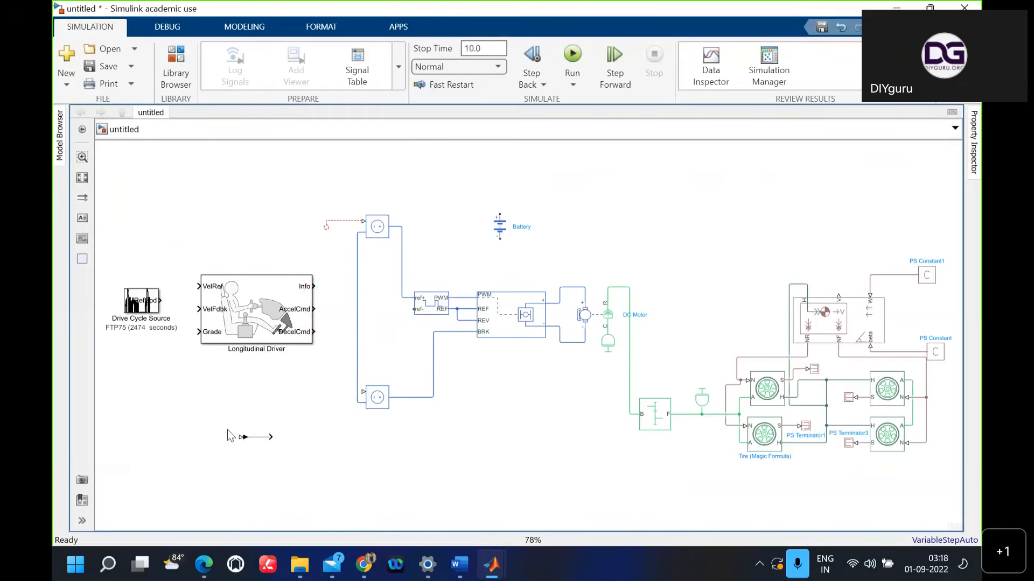
Step: Shift the Longitudinal Driver and Drive Cycle Source blocks further away from the controlled voltage sources
drag(231, 421, 272, 462)
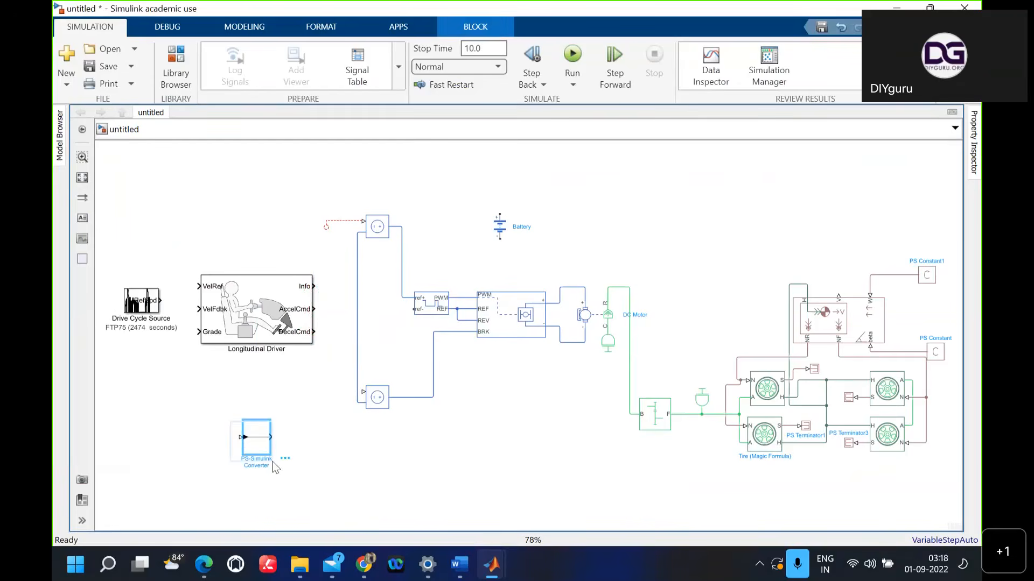
drag(263, 322, 240, 321)
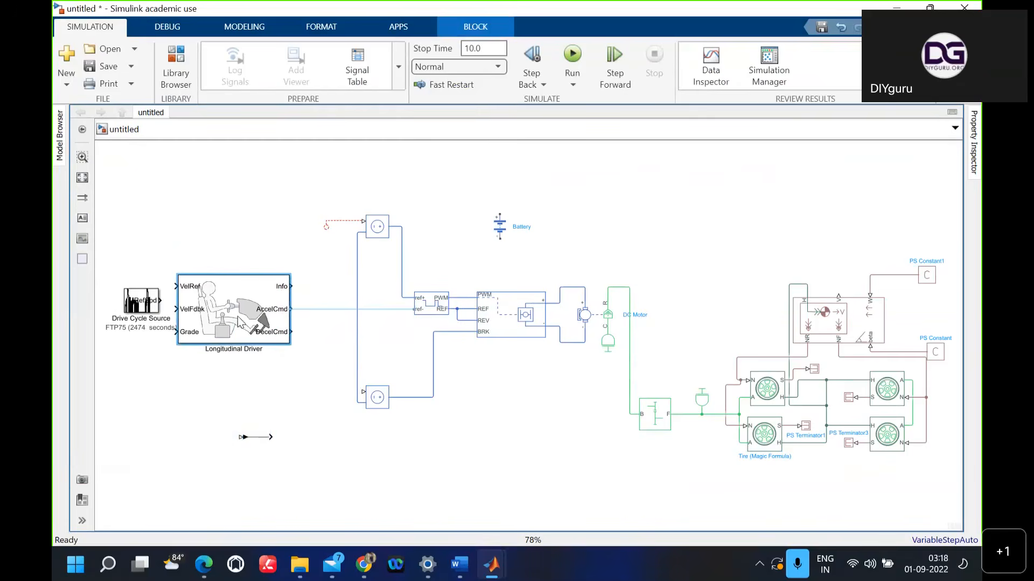
drag(146, 311, 103, 311)
drag(197, 310, 158, 312)
Step: Try connecting the enlarged PS-Simulink Converter to the Longitudinal Driver's Info output, and delete the converter with its line
click(258, 440)
mouse_move(258, 443)
mouse_down()
mouse_move(304, 293)
mouse_move(254, 291)
mouse_move(295, 288)
mouse_move(276, 290)
mouse_move(286, 293)
mouse_up()
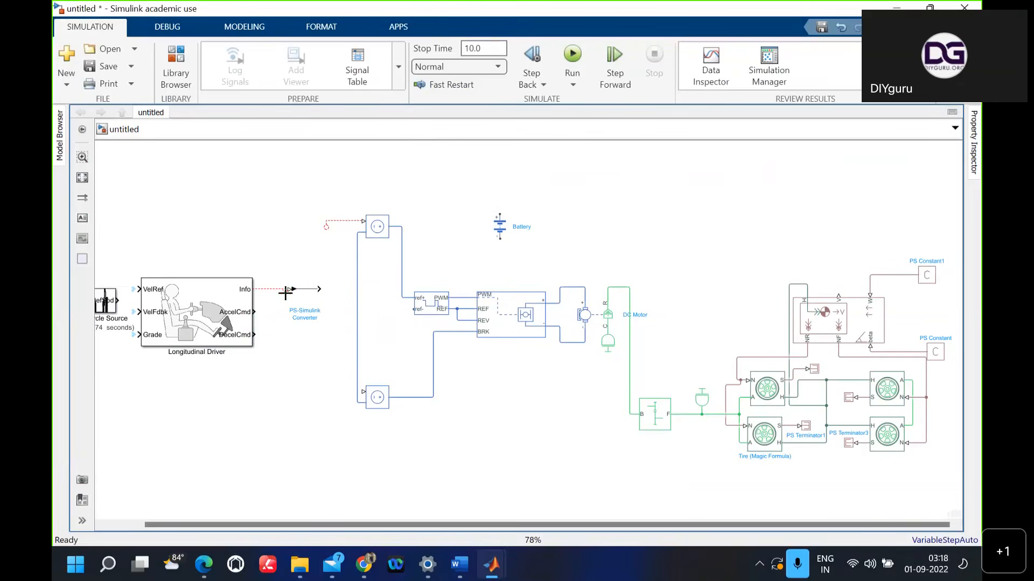
drag(285, 293, 312, 336)
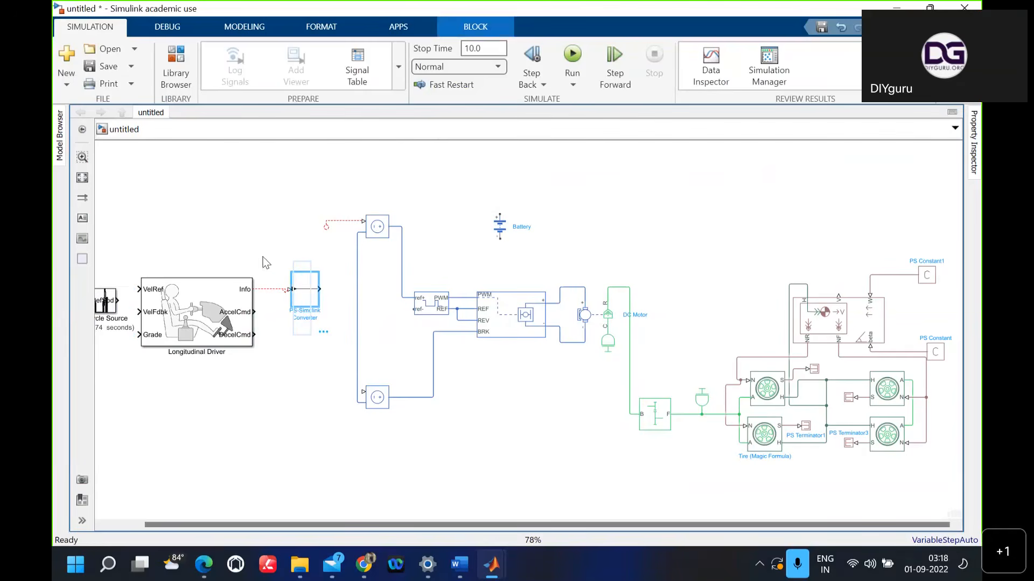
key(Delete)
drag(267, 268, 320, 312)
key(Delete)
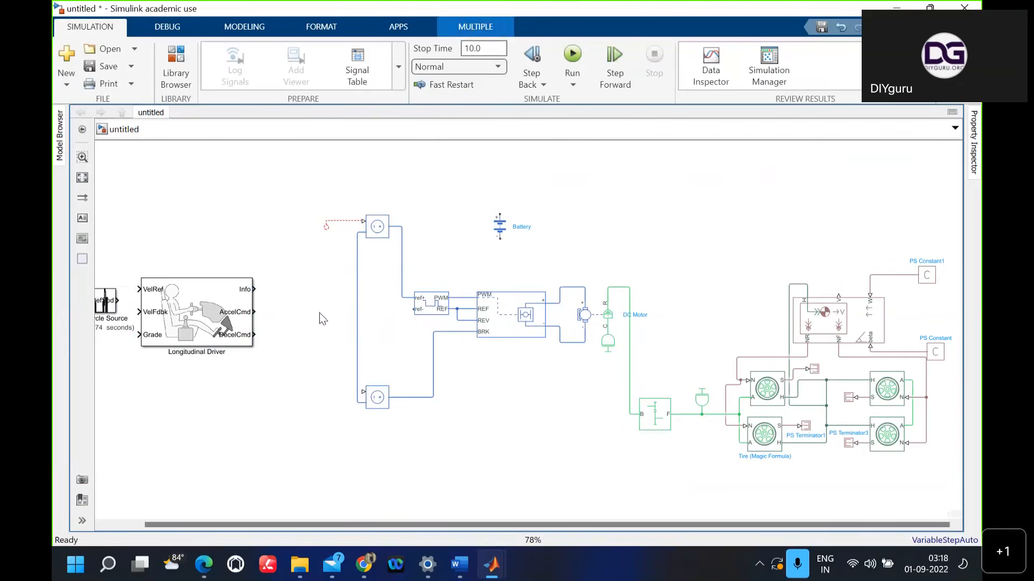
Step: Add a Simulink-PS Converter on the Longitudinal Driver's Info output and wire it to the upper controlled voltage source
double_click(190, 192)
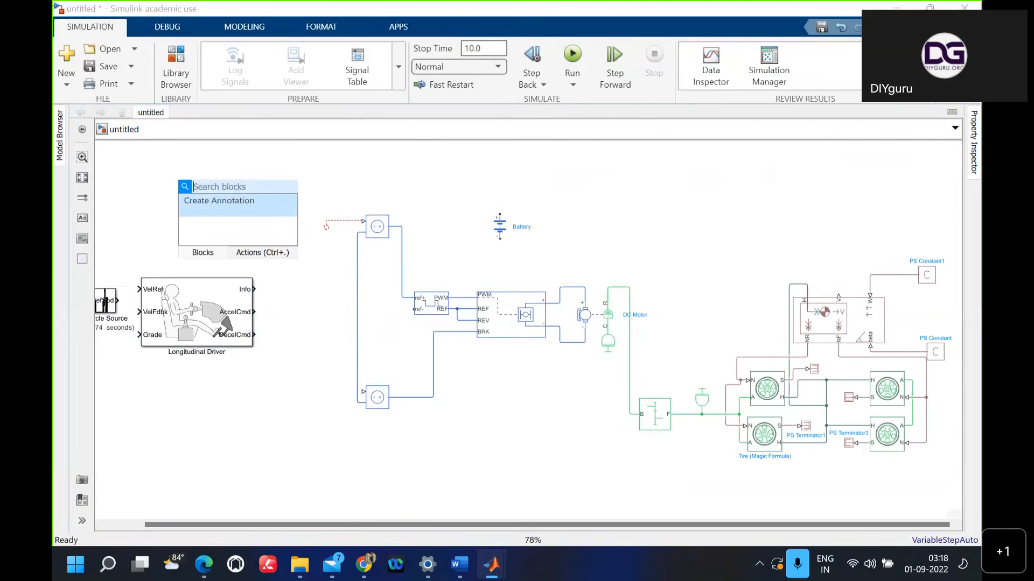
text(s)
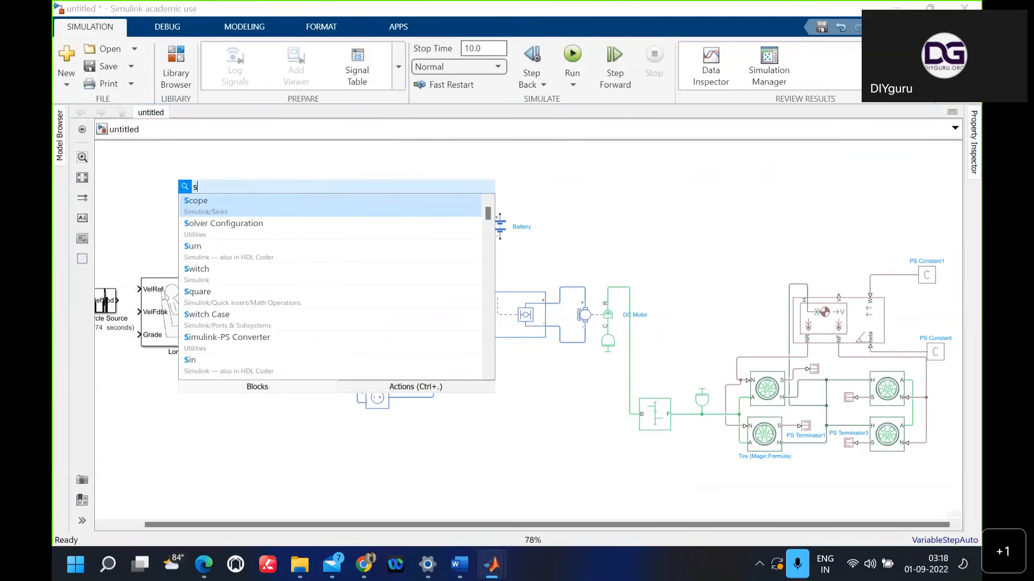
text(imu)
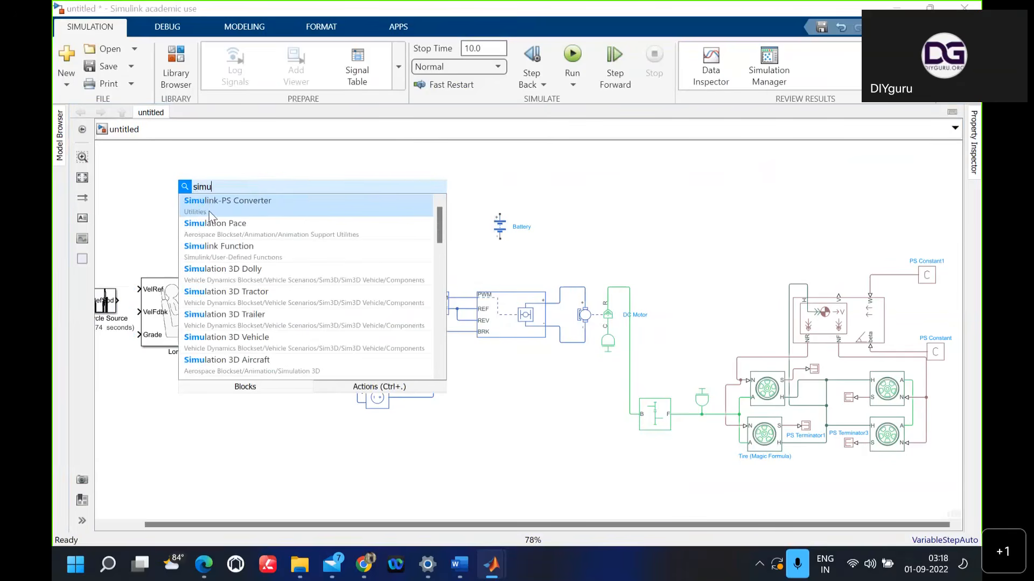
click(209, 211)
drag(187, 193, 296, 289)
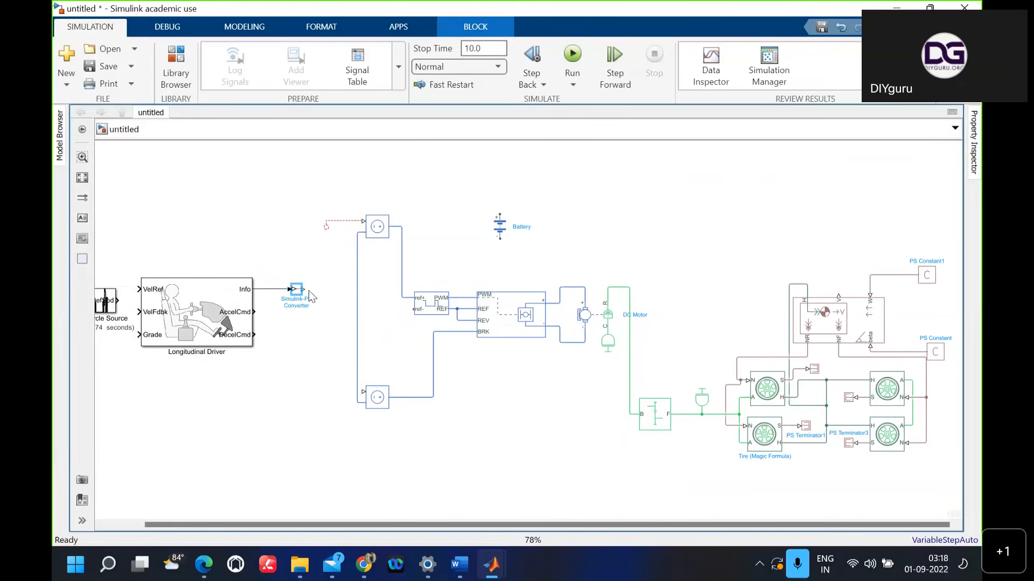
mouse_move(306, 289)
mouse_down()
mouse_move(330, 277)
mouse_move(325, 227)
mouse_up()
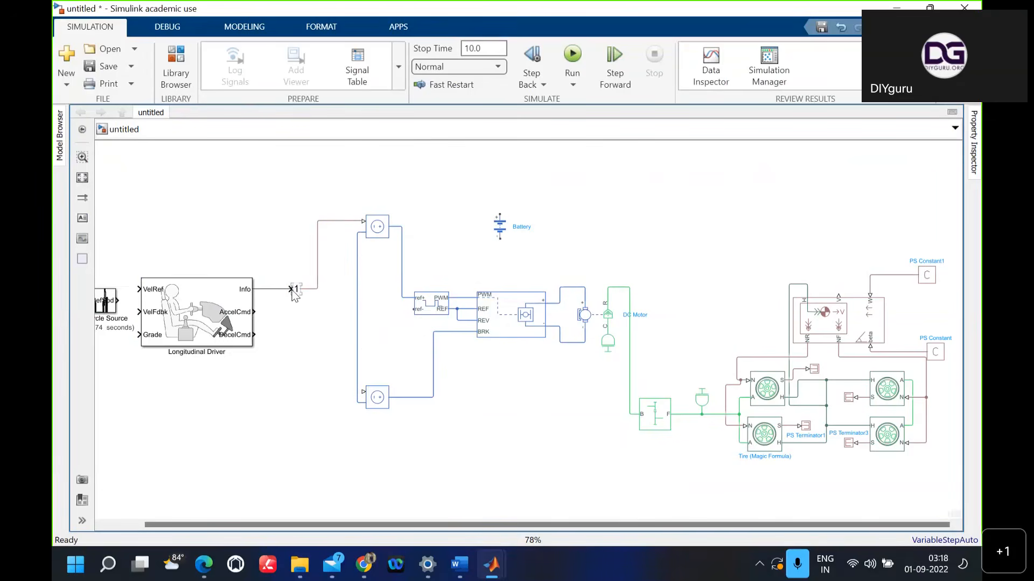
Step: Delete the stray PS-Simulink Converter and add a second Simulink-PS Converter on the Longitudinal Driver's DecelCmd output
drag(295, 296, 321, 327)
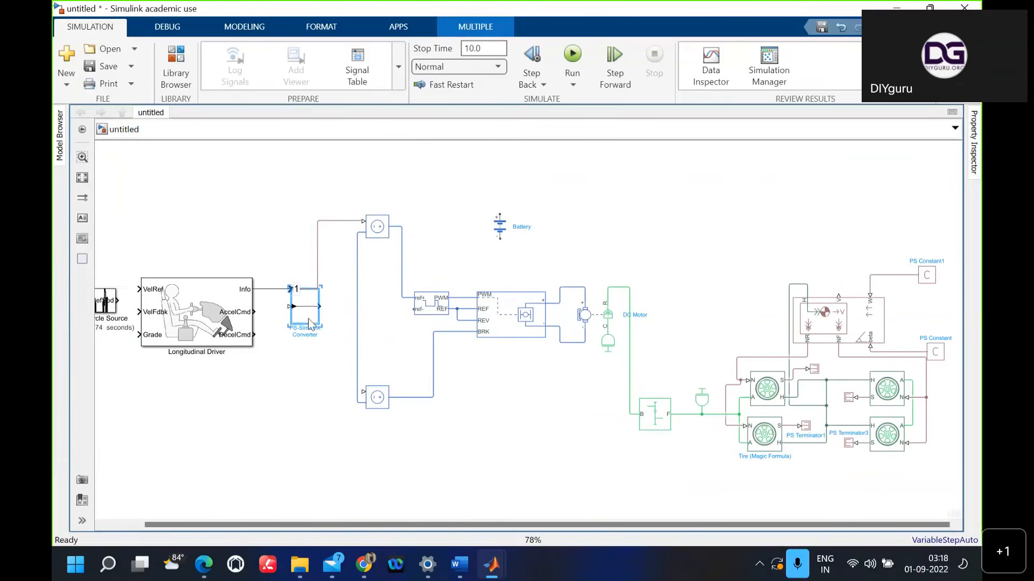
key(Delete)
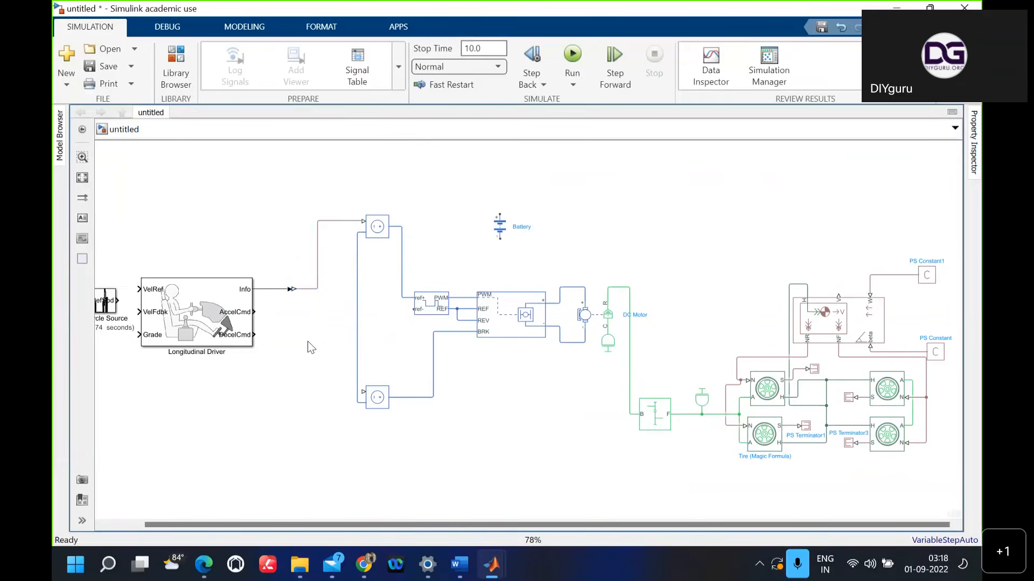
double_click(311, 347)
text(s)
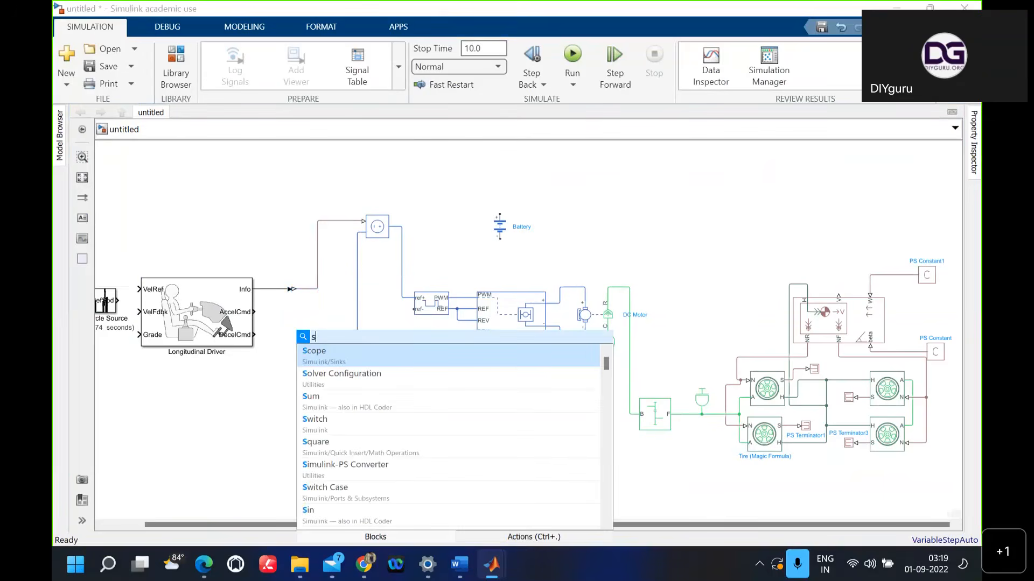
text(imuli)
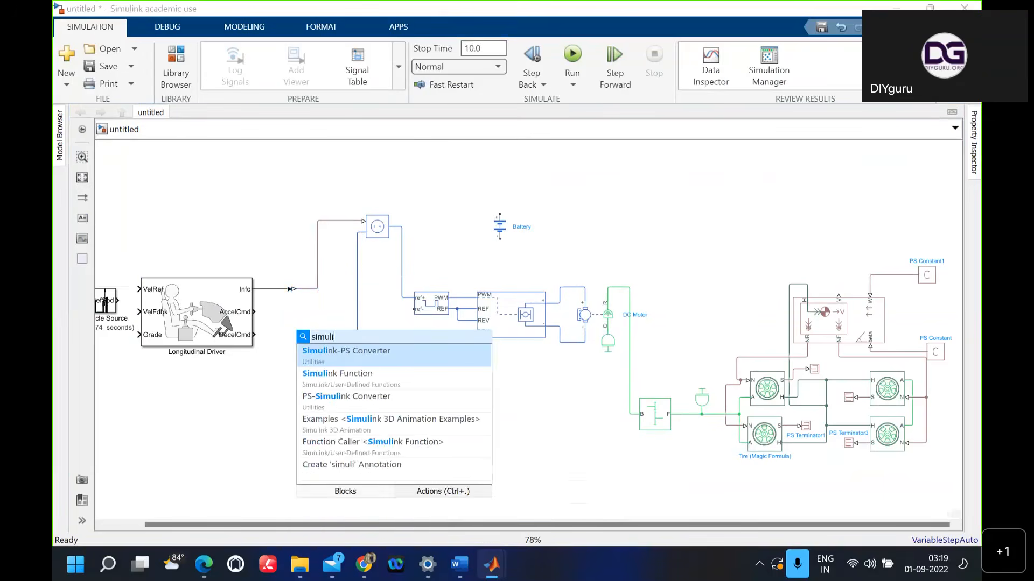
key(Return)
mouse_move(308, 345)
mouse_down()
mouse_move(298, 349)
mouse_move(282, 321)
mouse_move(305, 352)
mouse_up()
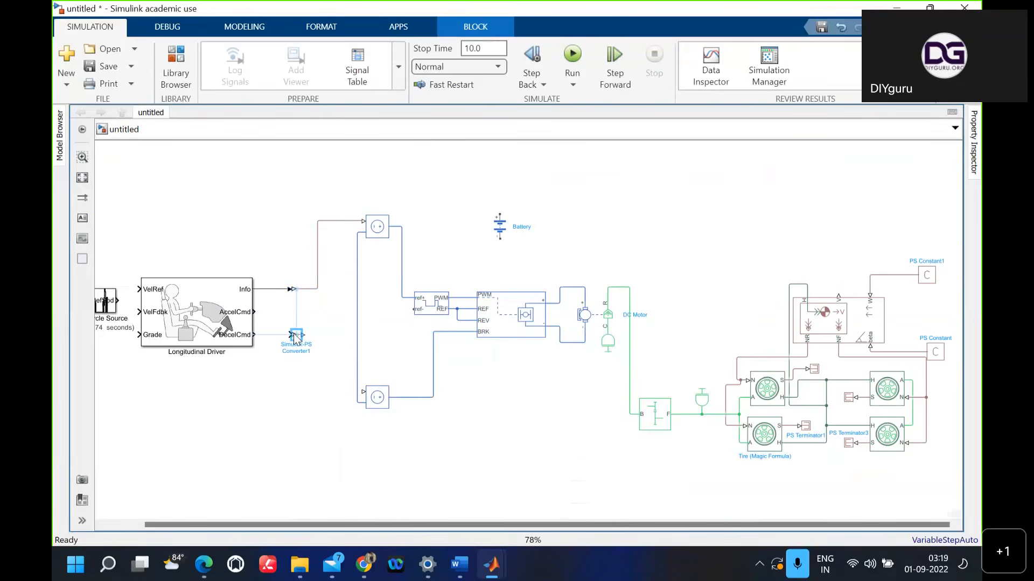
Step: Rewire the first Simulink-PS Converter from Info to AccelCmd, and connect the DecelCmd converter to the lower controlled voltage source
key(Delete)
click(273, 290)
key(Delete)
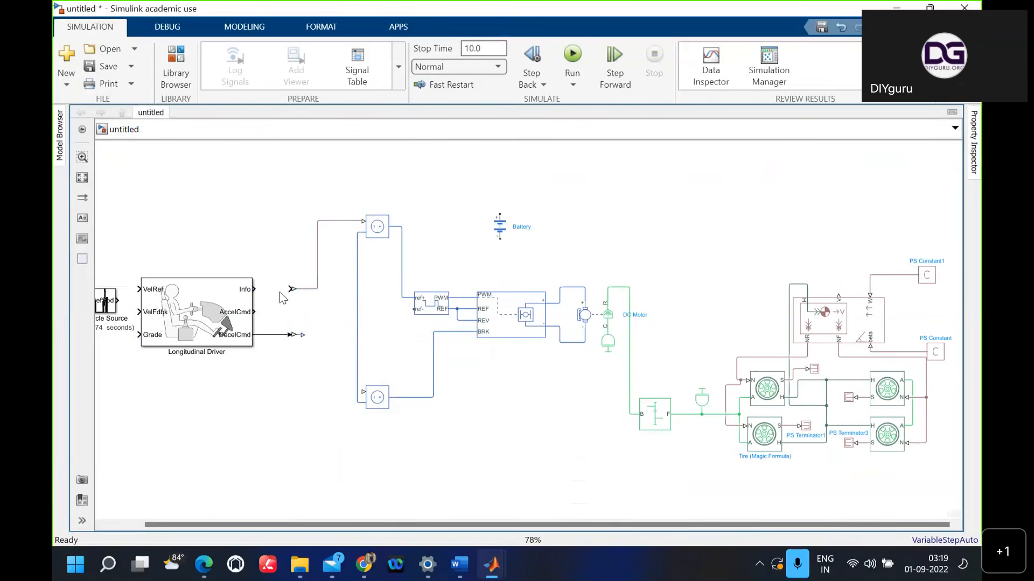
drag(298, 294, 369, 399)
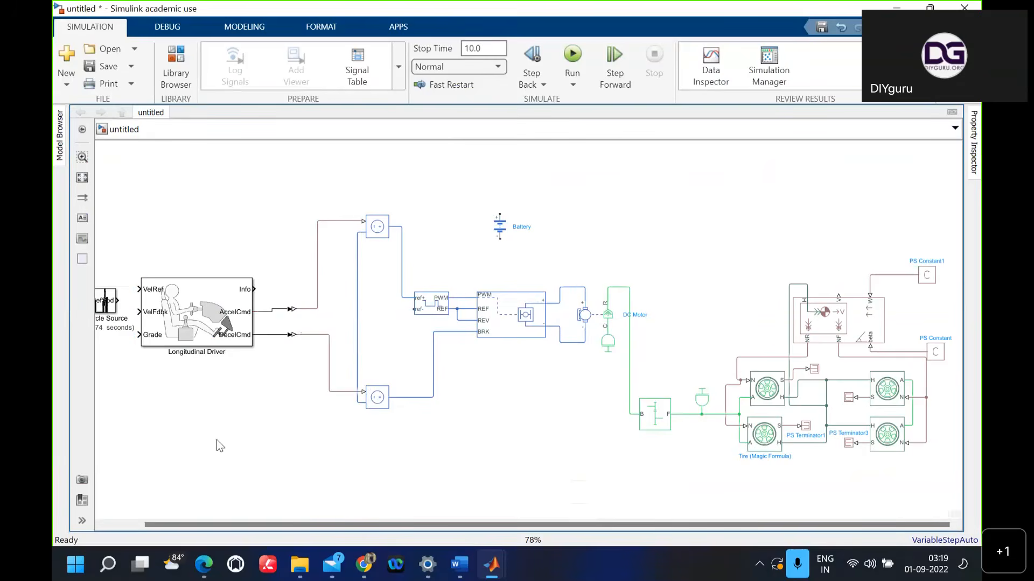
Step: Connect the PWM block's negative ref port to the line joining the H-Bridge's REF and REV ports
click(385, 395)
click(415, 314)
drag(411, 311, 457, 321)
Step: Try adding the basic Simulink Ground block below the H-Bridge, and delete it
double_click(464, 416)
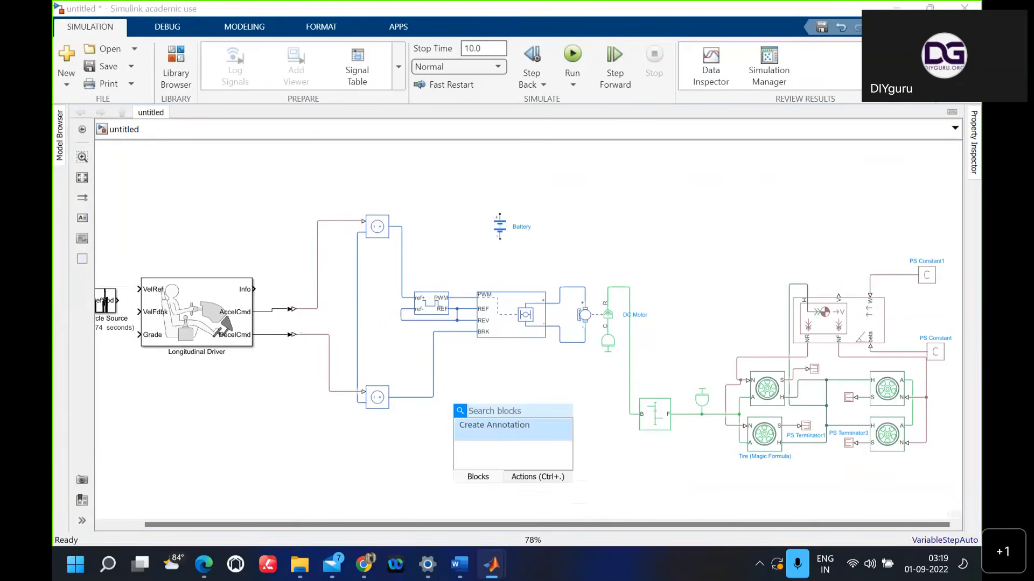
text(grou)
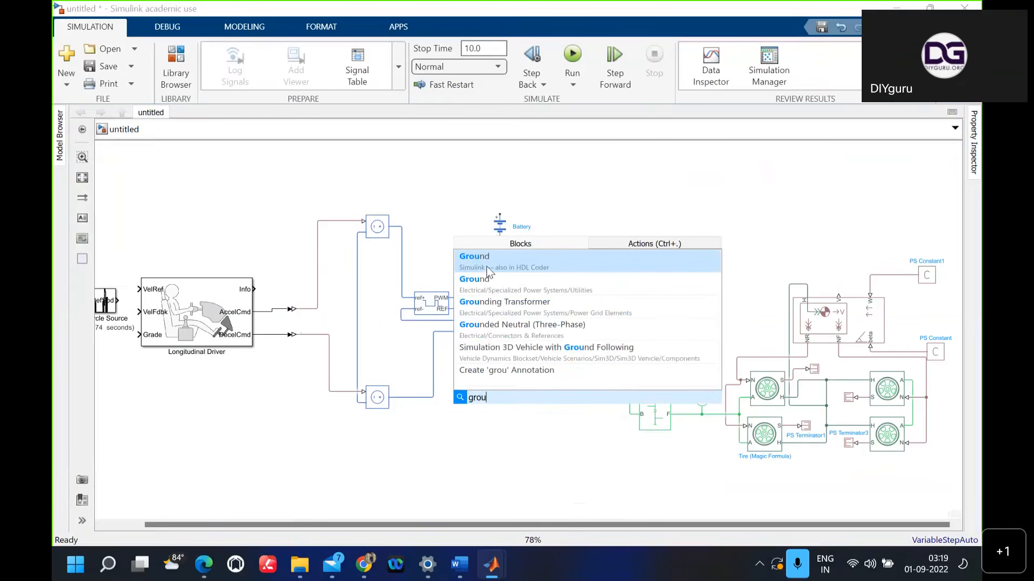
click(488, 270)
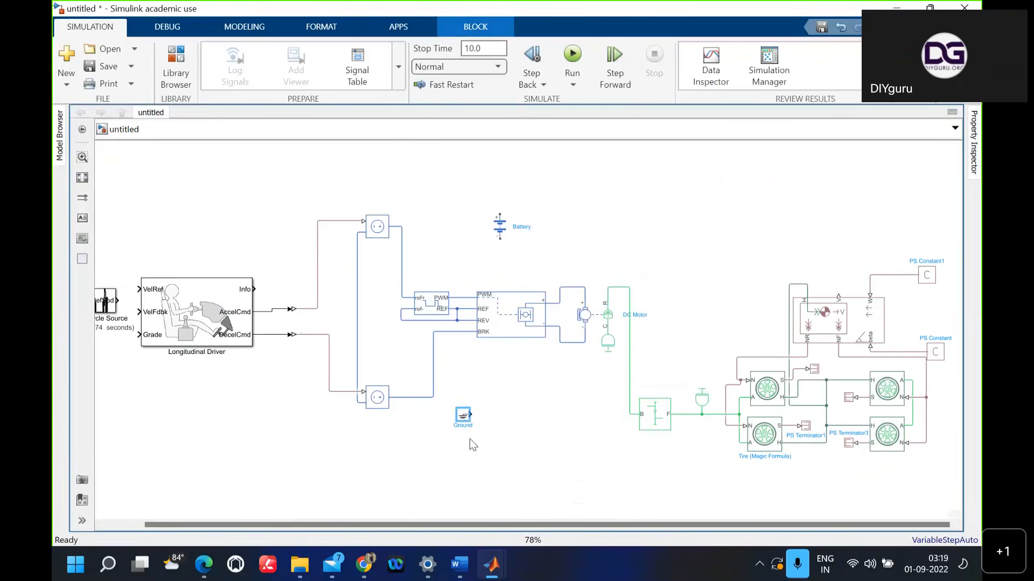
key(Delete)
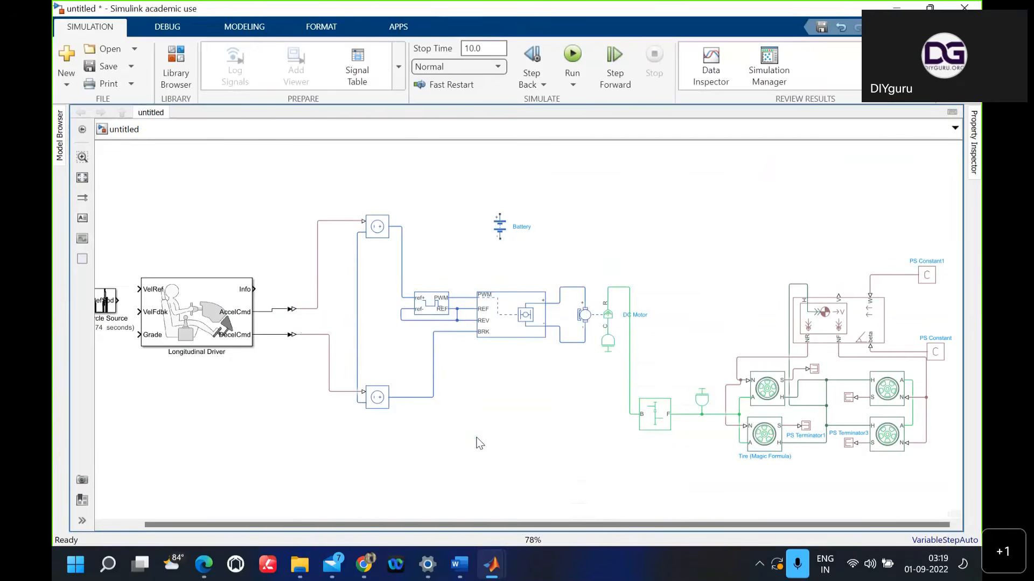
Step: Try connecting the Specialized Power Systems Ground block to the reference line under the PWM block, and delete it
double_click(479, 426)
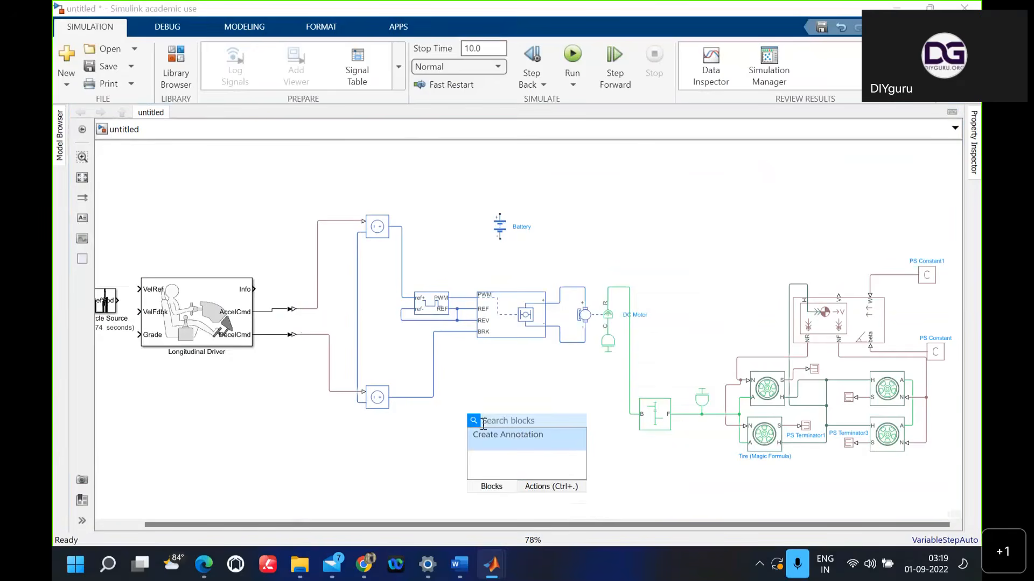
text(gr)
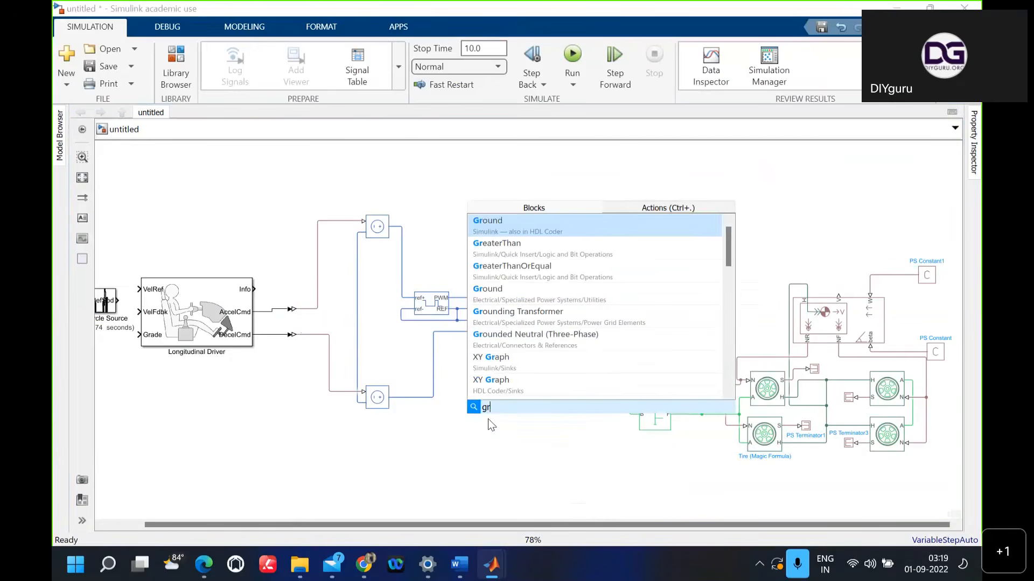
text(ound)
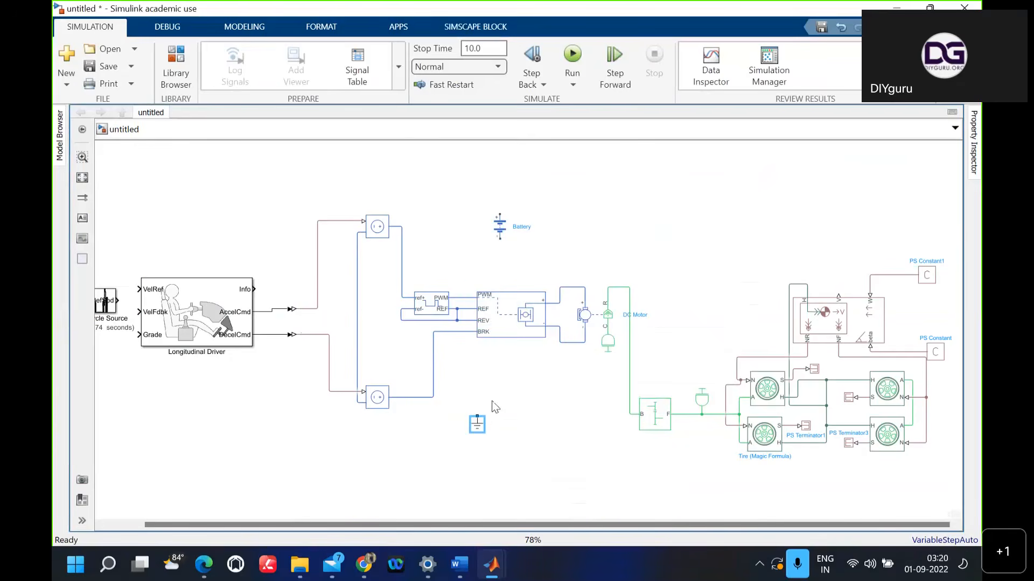
drag(477, 428, 415, 354)
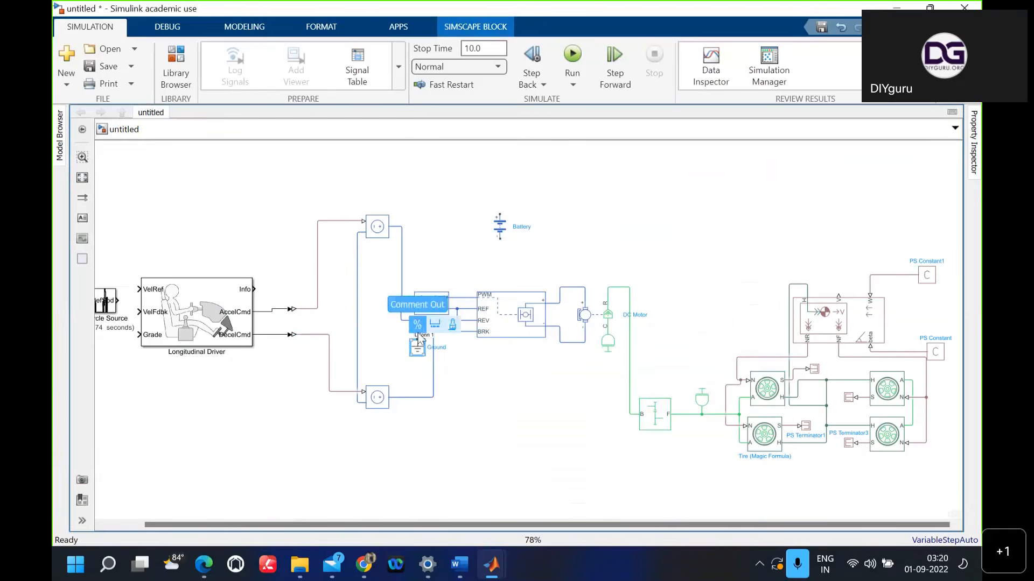
click(377, 347)
mouse_move(417, 343)
mouse_down()
mouse_move(417, 308)
mouse_move(418, 345)
mouse_up()
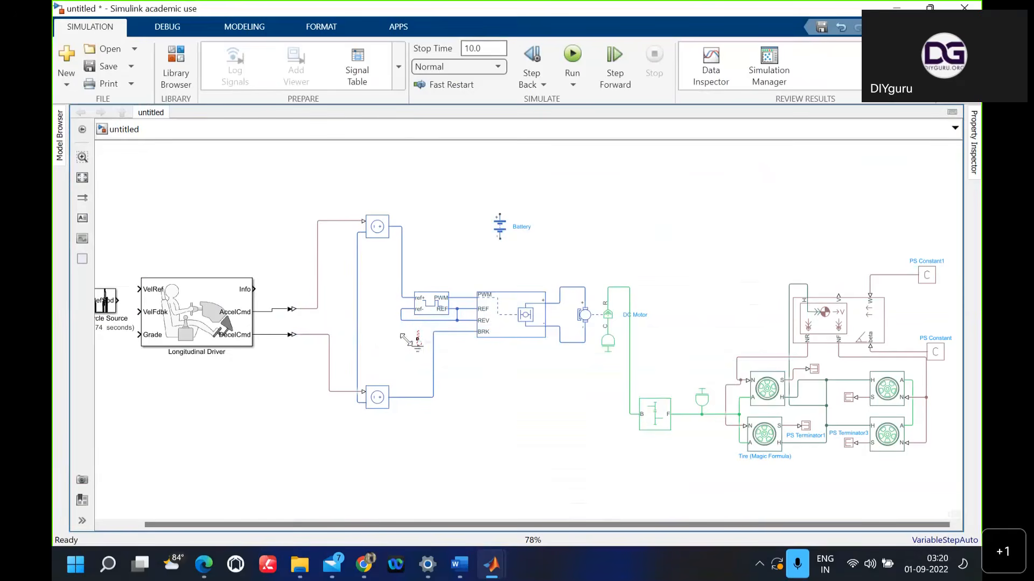
click(420, 351)
Step: Search the block library for ground and add the Electrical Reference block from ee_lib/Connectors & References to the untitled model
double_click(499, 404)
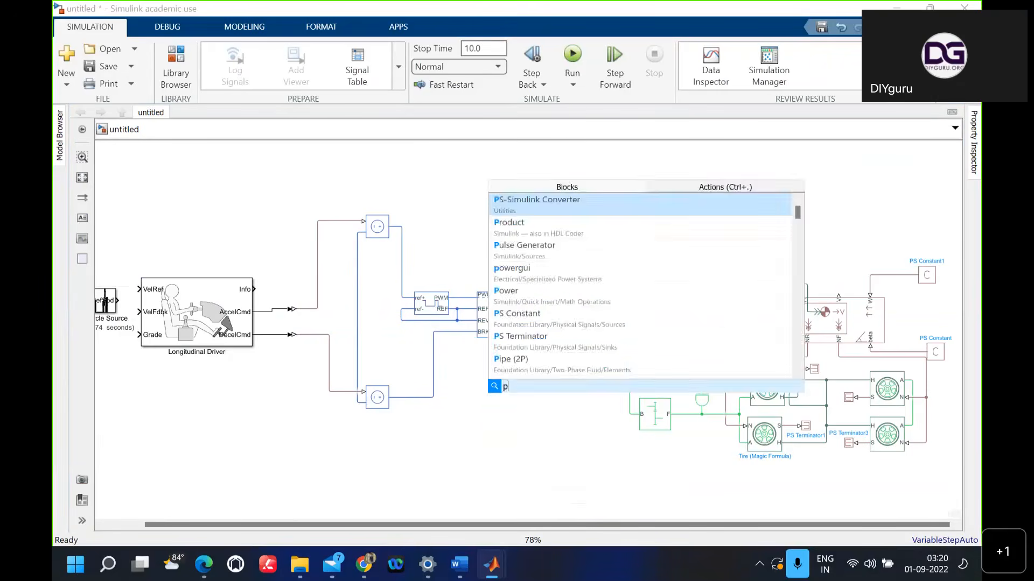
text(ground)
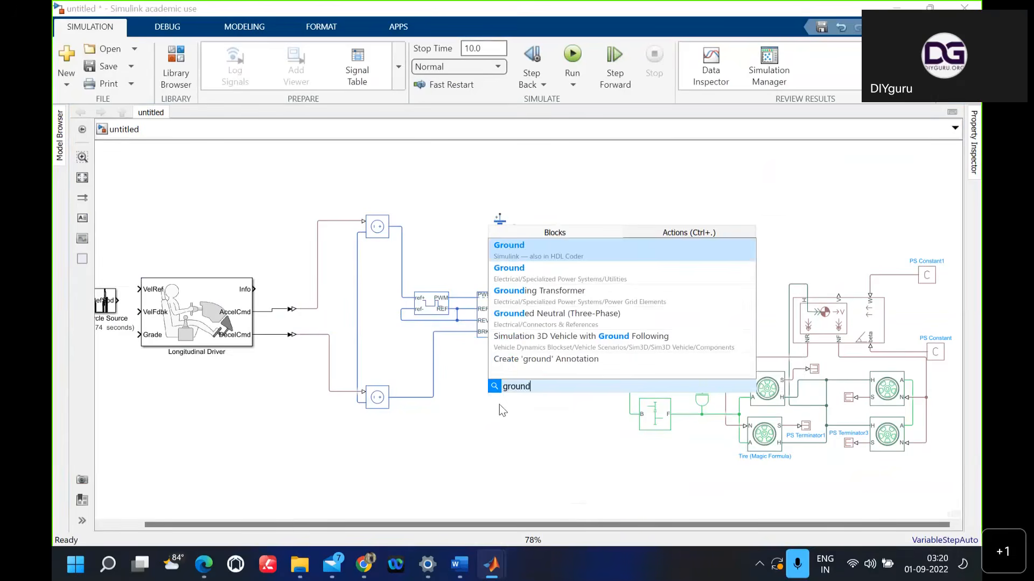
click(176, 65)
click(201, 32)
text(groun)
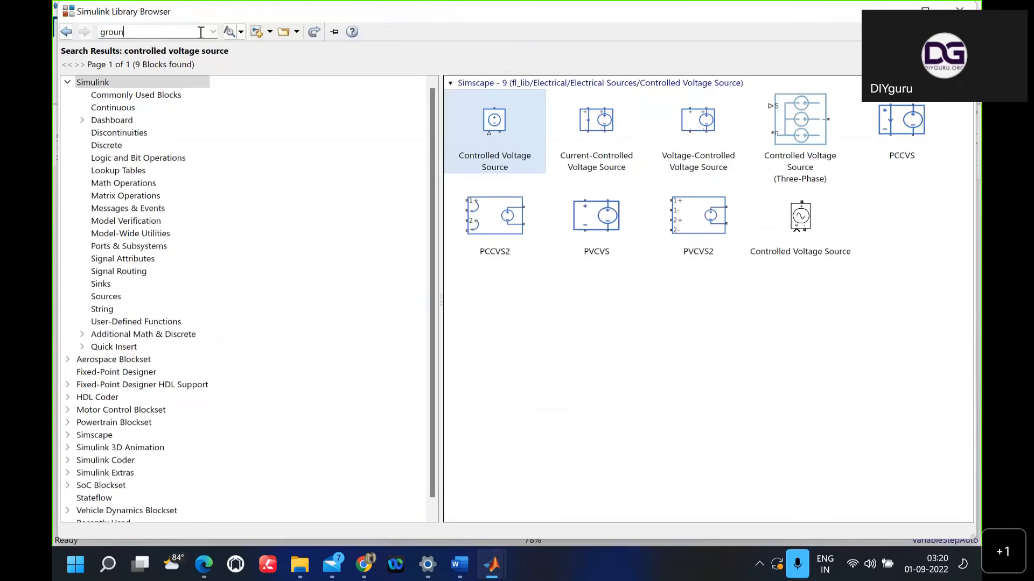
text(d)
key(Return)
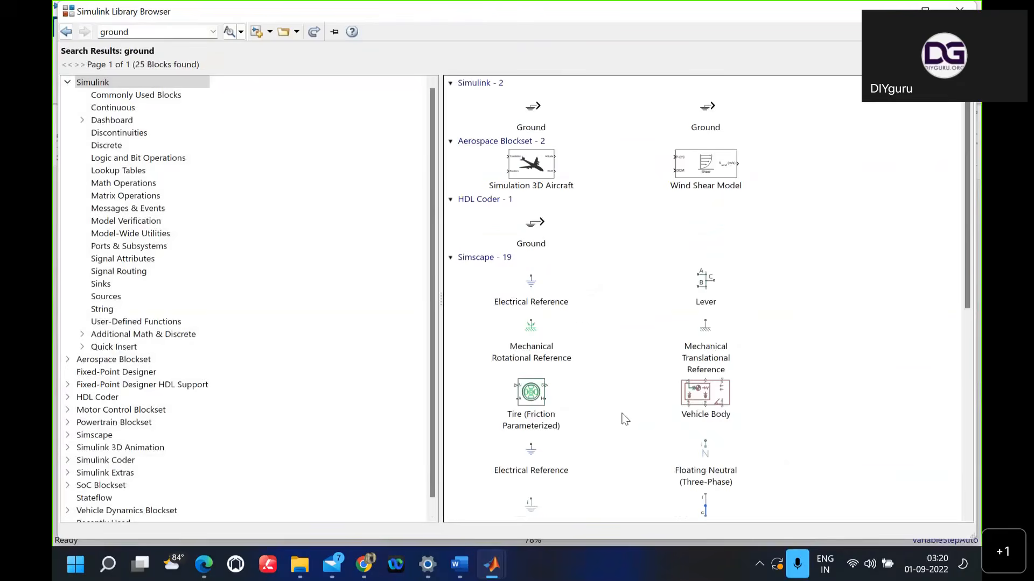
scroll(625, 419, down, 5)
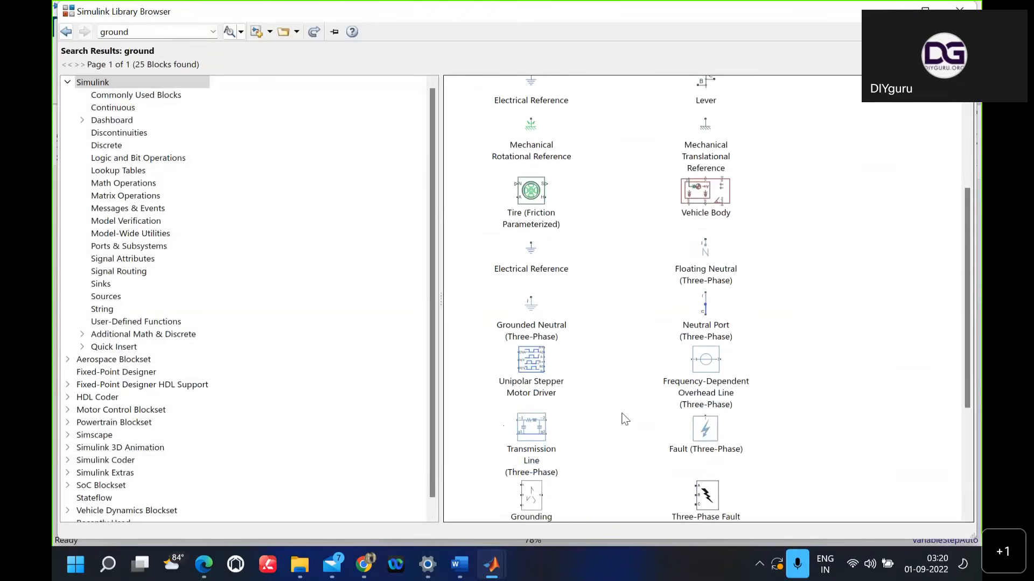
scroll(625, 419, down, 5)
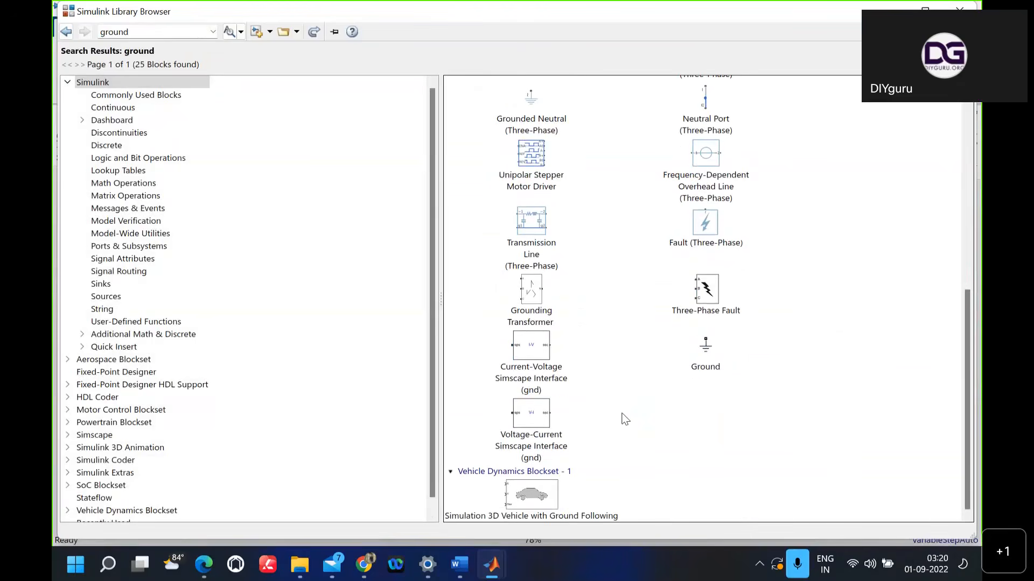
scroll(624, 419, up, 10)
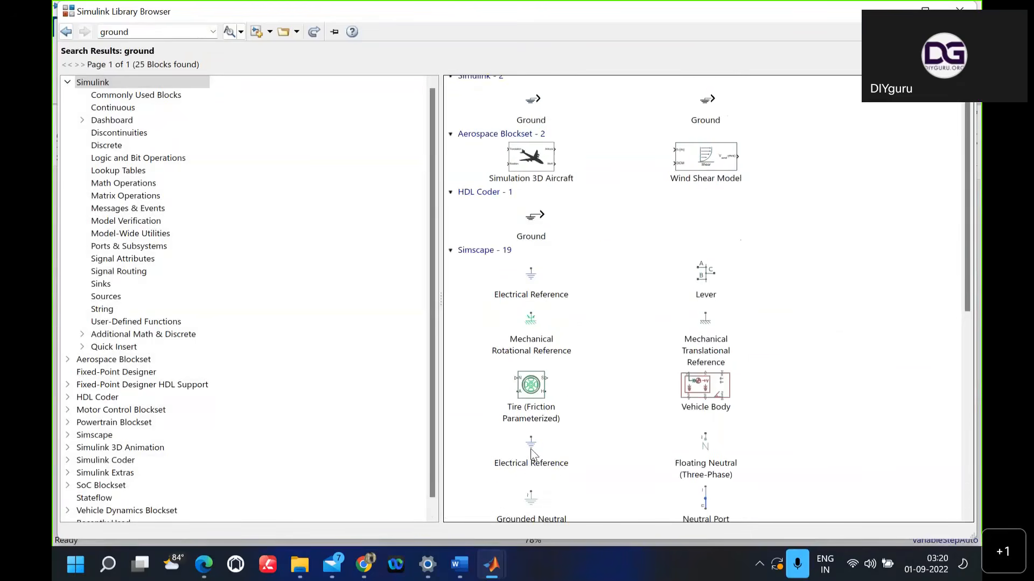
click(532, 454)
right_click(532, 454)
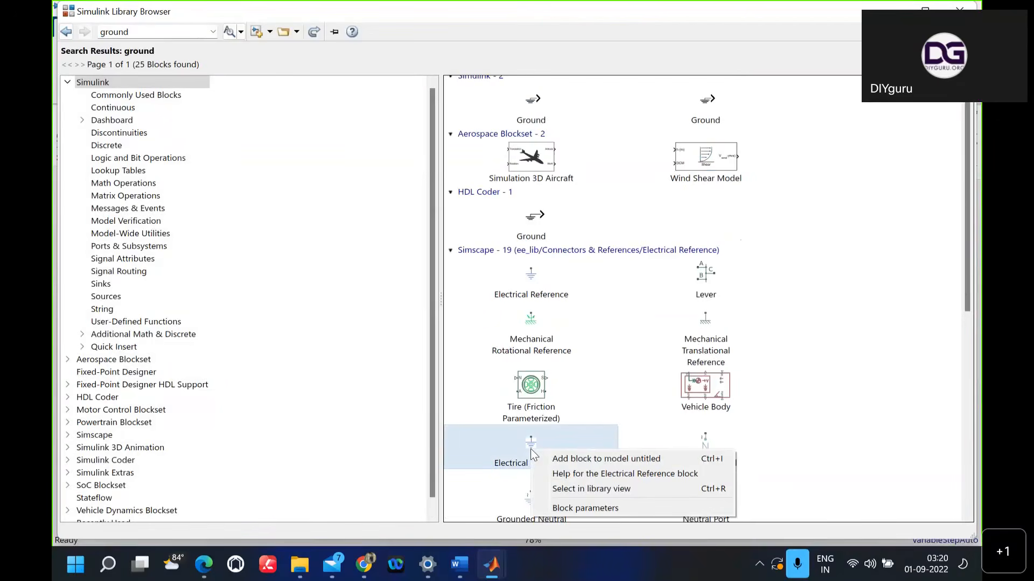
click(557, 457)
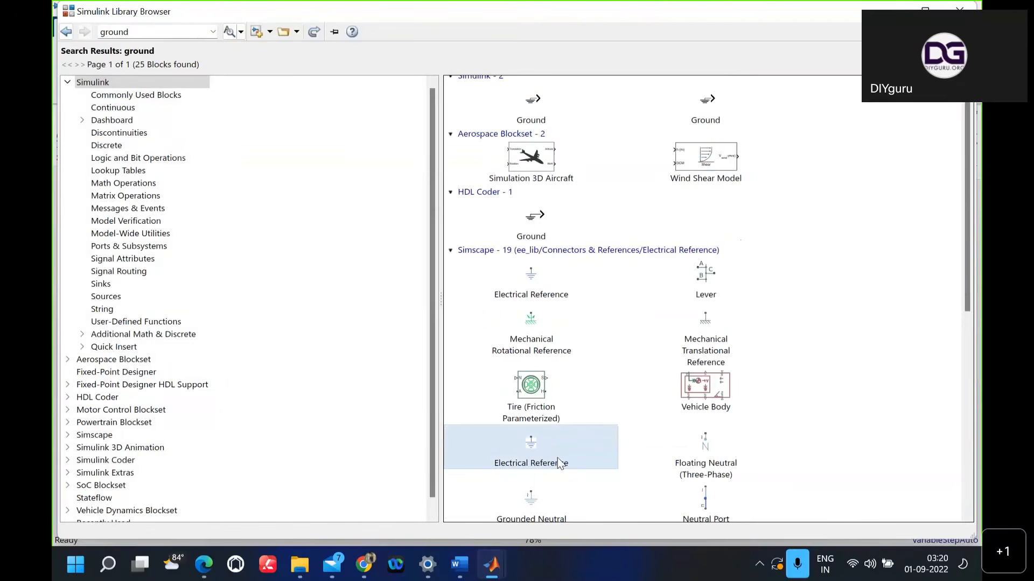
Step: Return to the untitled model and connect the Electrical Reference block to the reference line under the PWM block
mouse_move(494, 572)
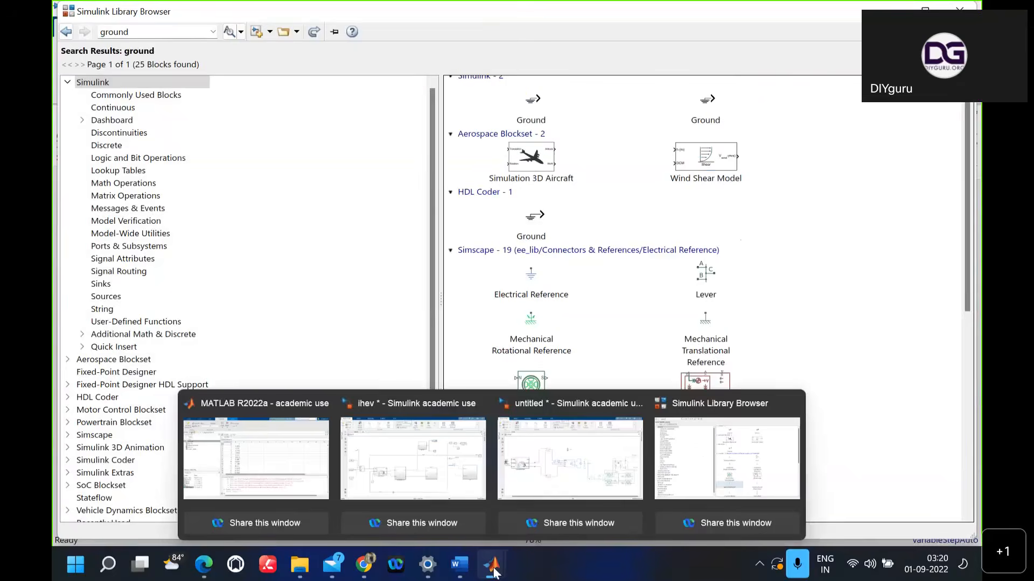
click(602, 425)
mouse_move(524, 380)
mouse_down()
mouse_move(422, 376)
mouse_move(408, 367)
mouse_move(419, 365)
mouse_move(416, 322)
mouse_up()
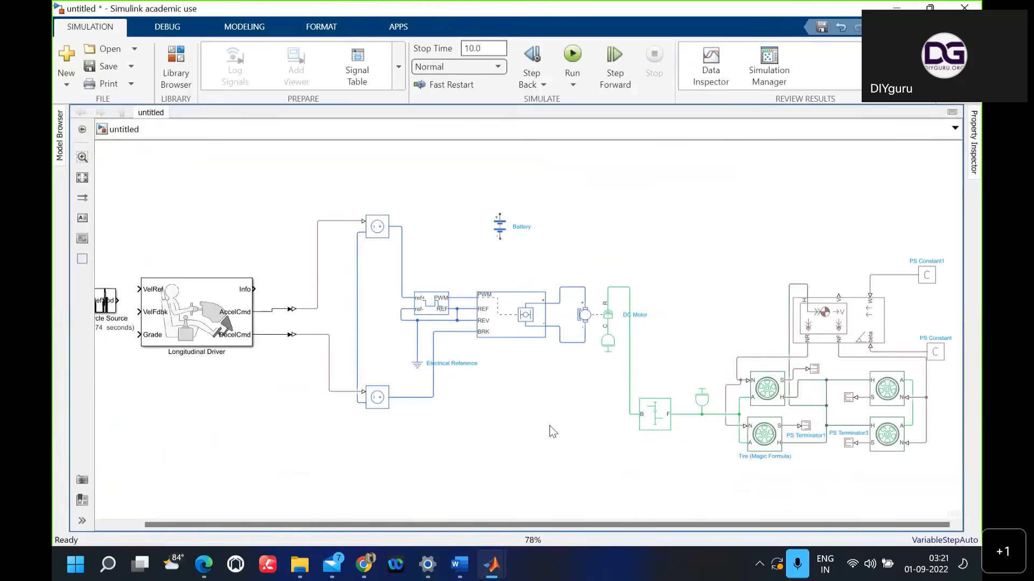
Step: Move the Battery block higher above the H-Bridge and connect the Drive Cycle Source output to the Longitudinal Driver's VelRef port
drag(503, 229, 522, 201)
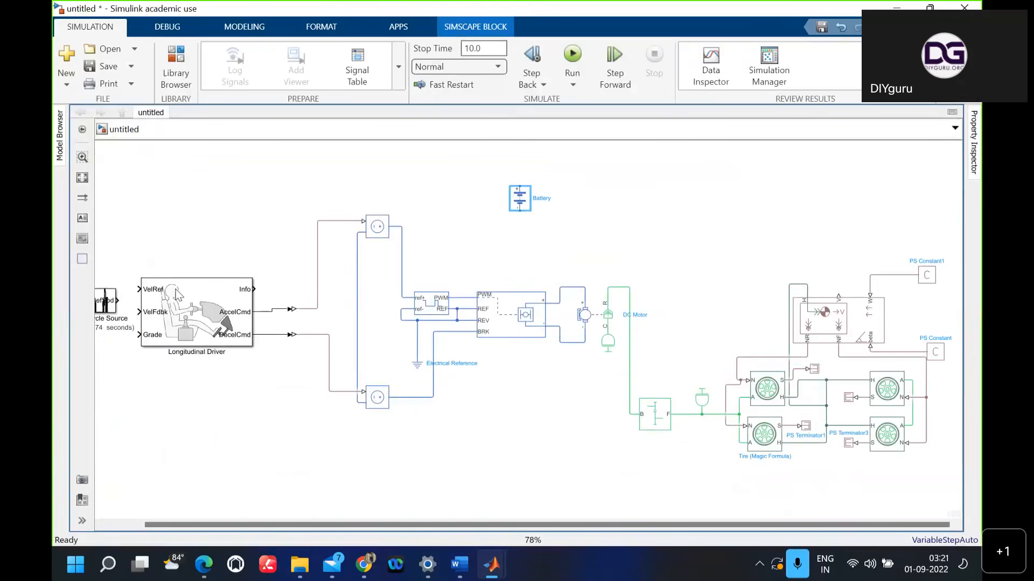
drag(123, 299, 140, 289)
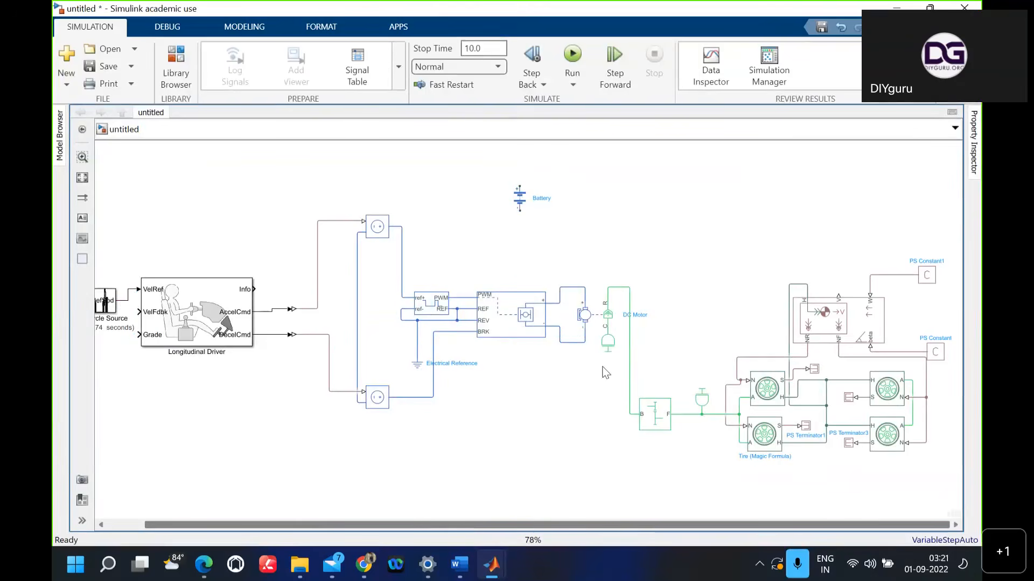
Step: Add the Foundation Library Controlled Current Source block beside the Battery and wire it across the Battery's positive and negative terminals
double_click(503, 441)
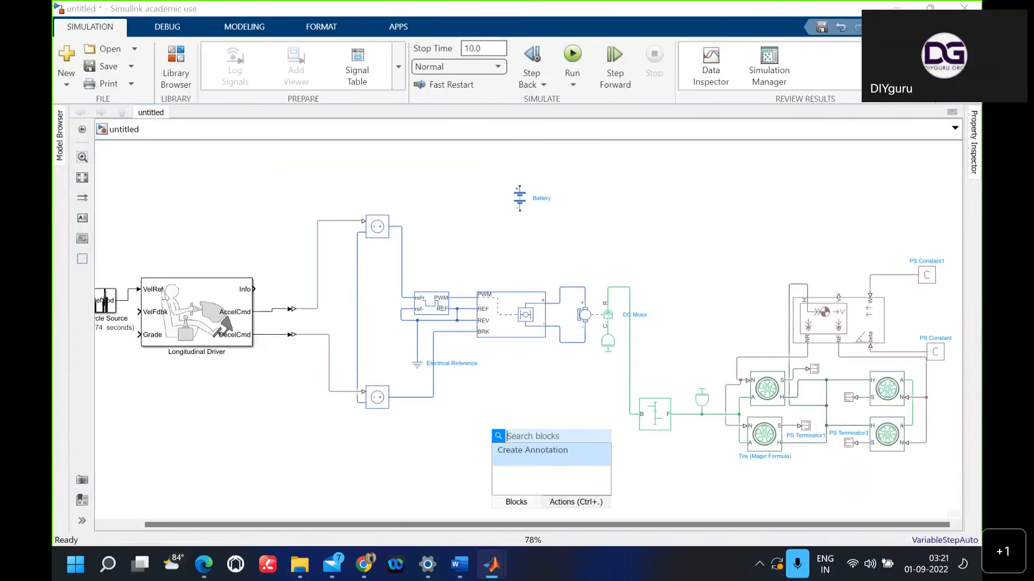
text(cony)
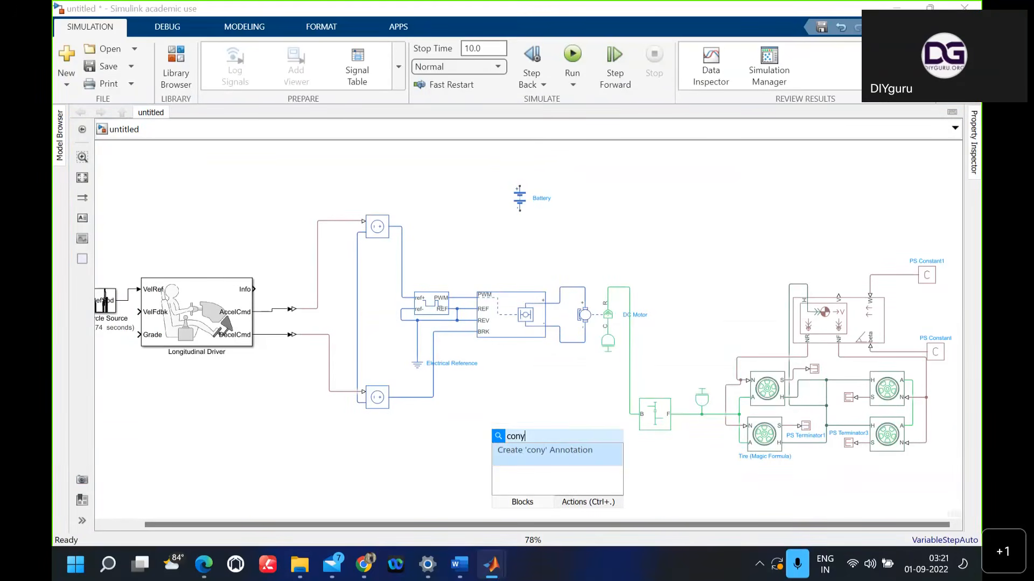
key(BackSpace)
text(troll)
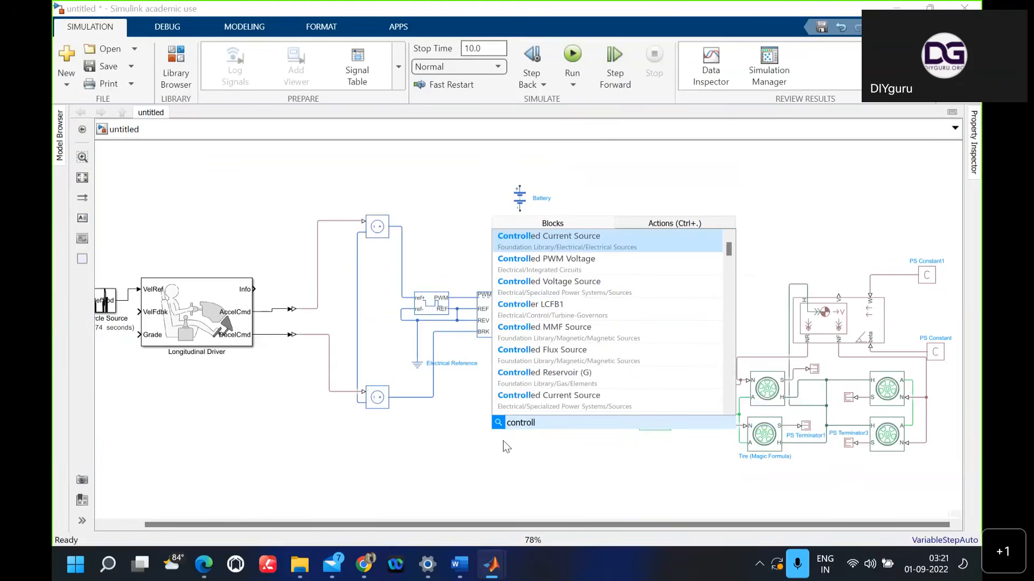
key(Return)
drag(502, 440, 608, 166)
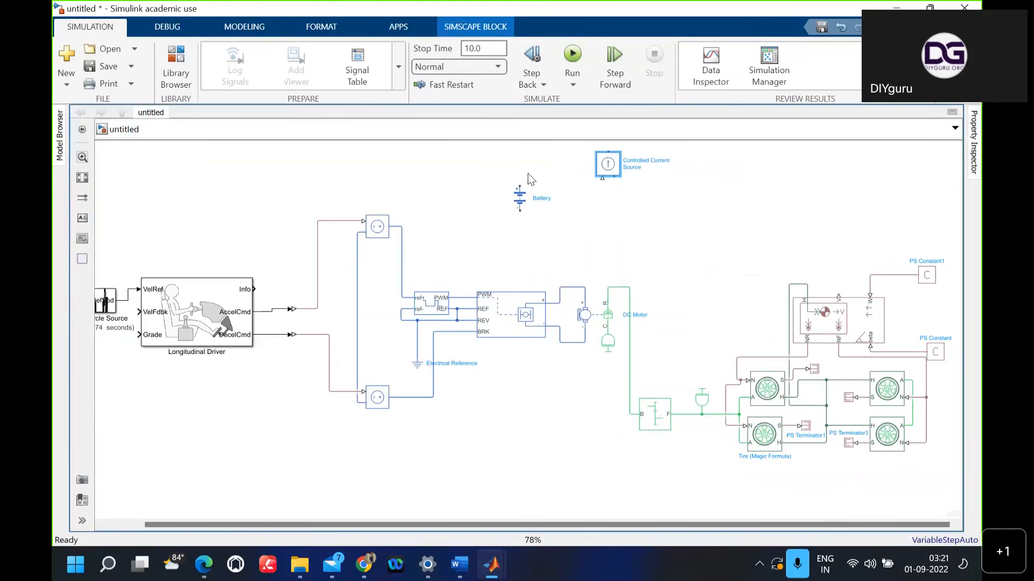
drag(519, 182, 607, 249)
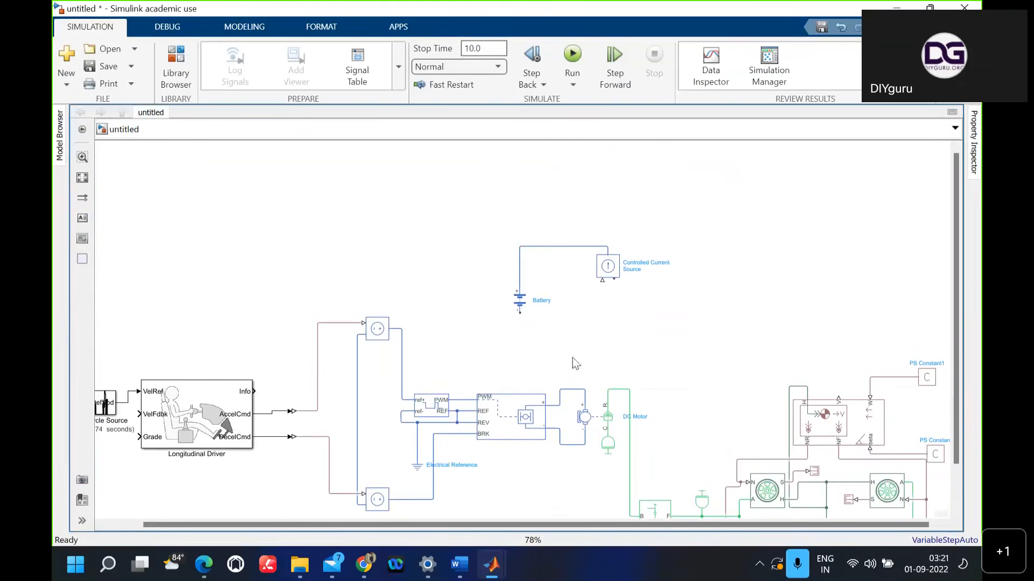
drag(521, 317, 612, 281)
Step: Connect a copy of the Electrical Reference to the Battery's negative line and move the whole battery circuit up and to the left
click(418, 468)
key(ctrl+v)
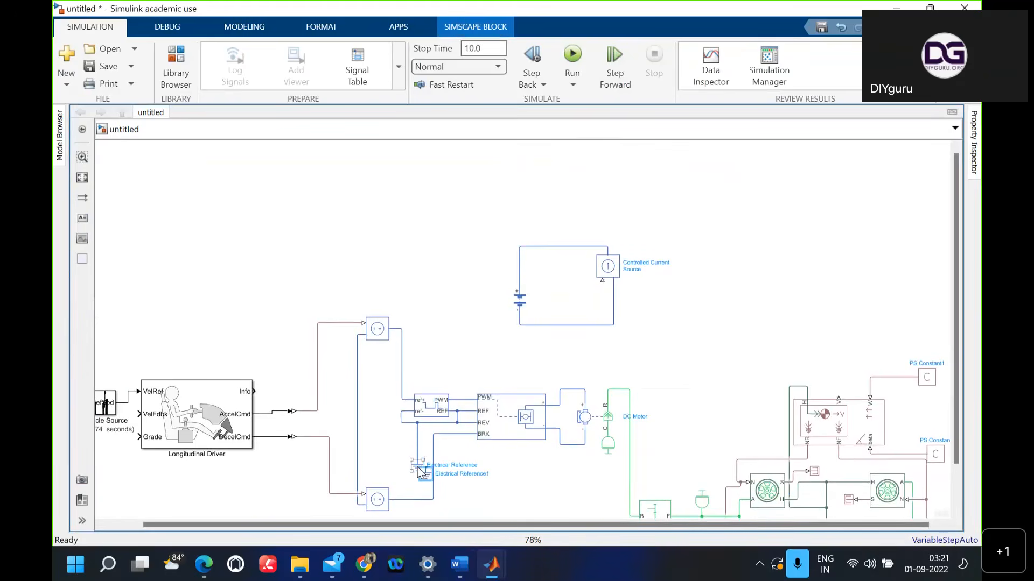
drag(423, 472, 547, 326)
click(538, 349)
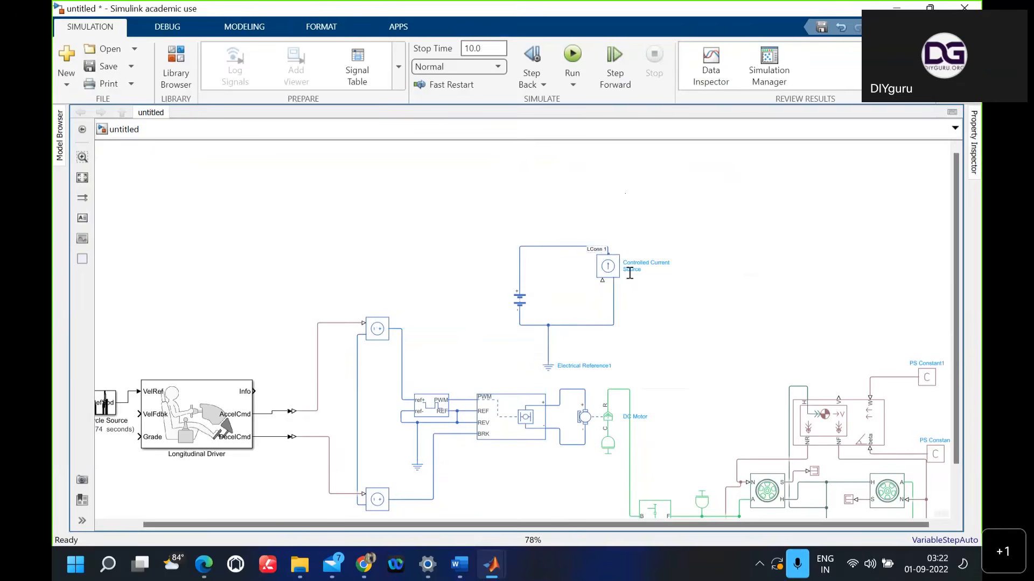
drag(486, 233, 659, 366)
drag(618, 272, 537, 208)
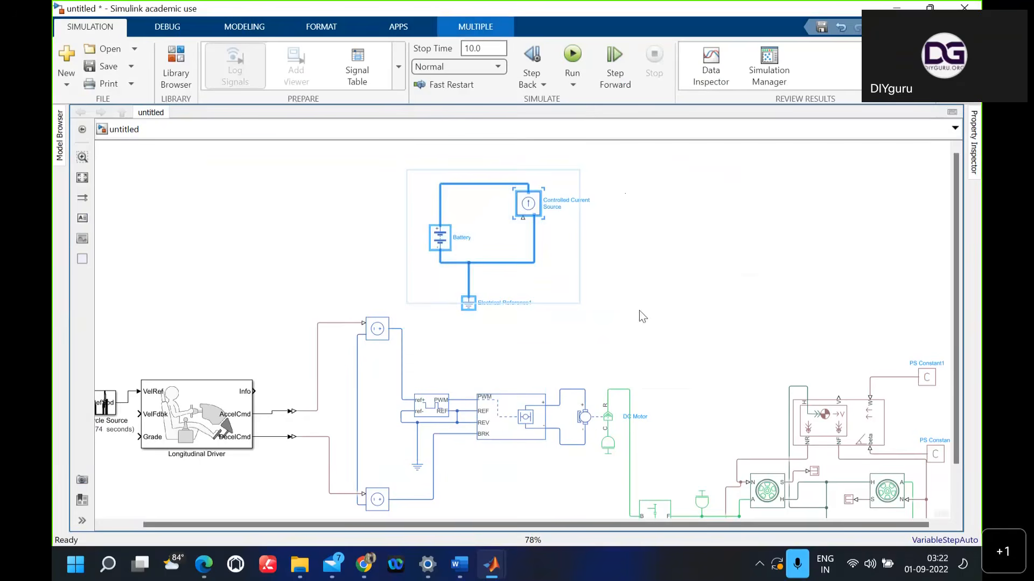
Step: Delete the line joining the positive ports of the H-Bridge and DC Motor, and add a Foundation Library Current Sensor above the gap
click(563, 392)
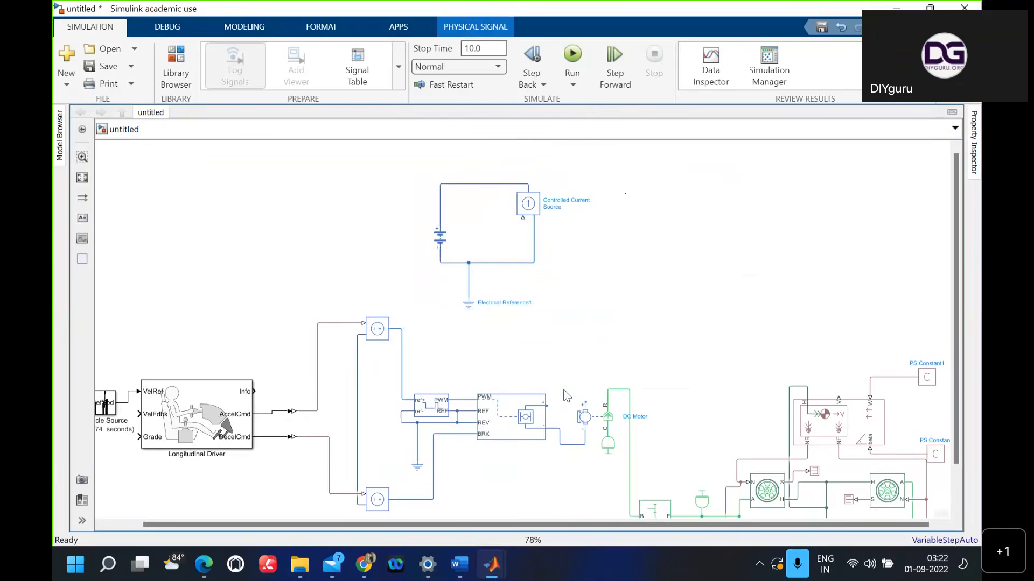
key(Delete)
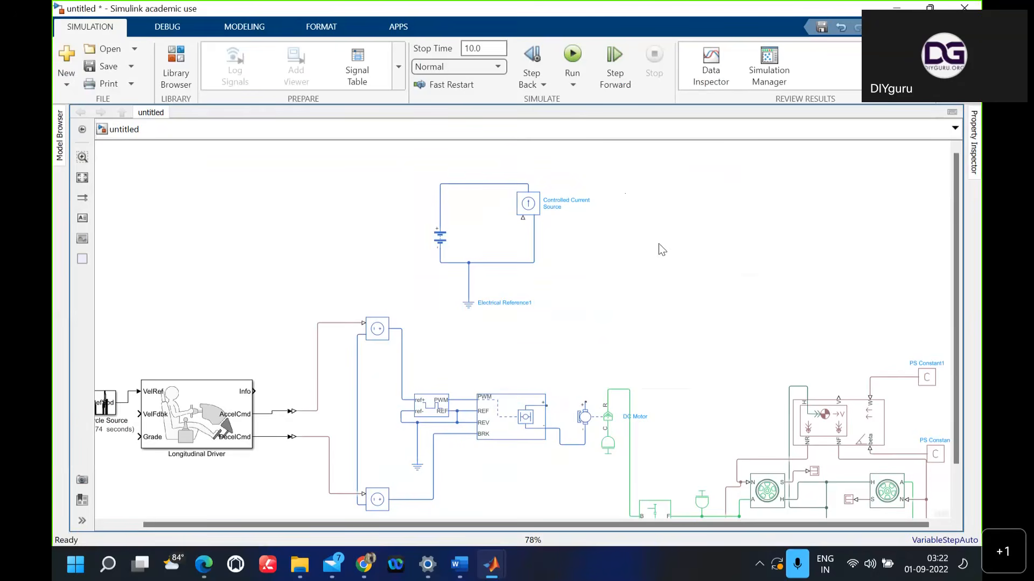
double_click(563, 295)
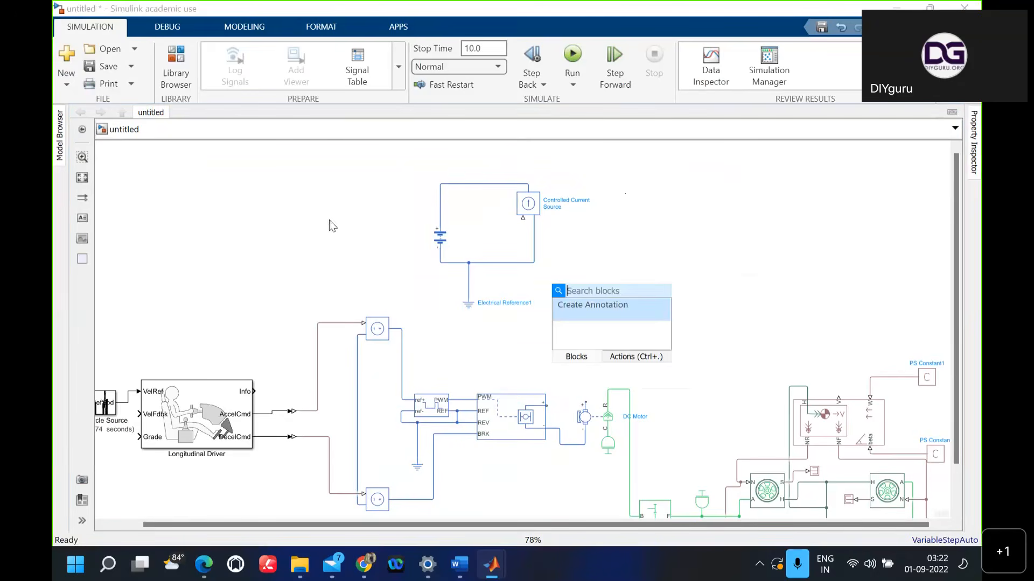
text(a)
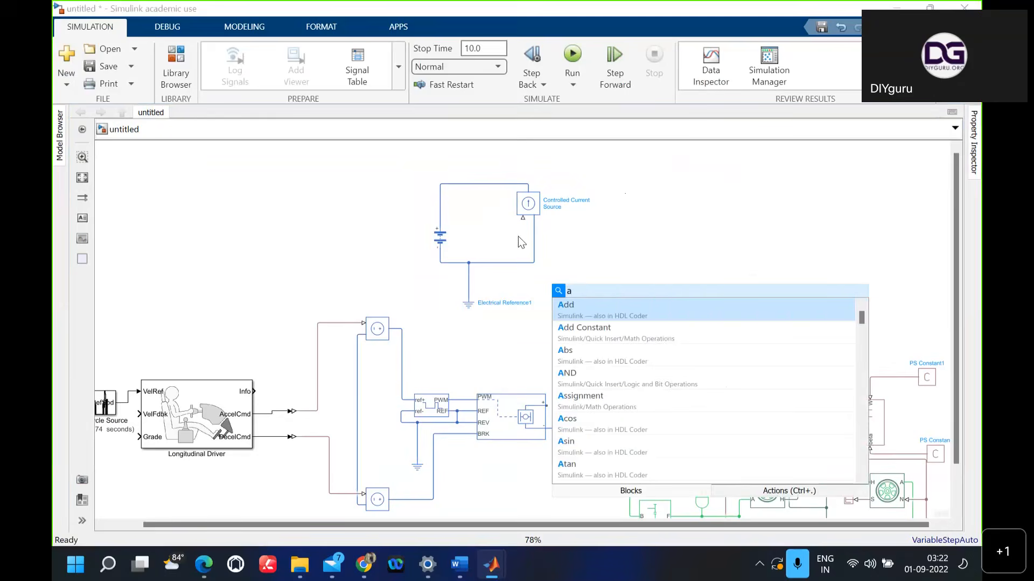
text(m)
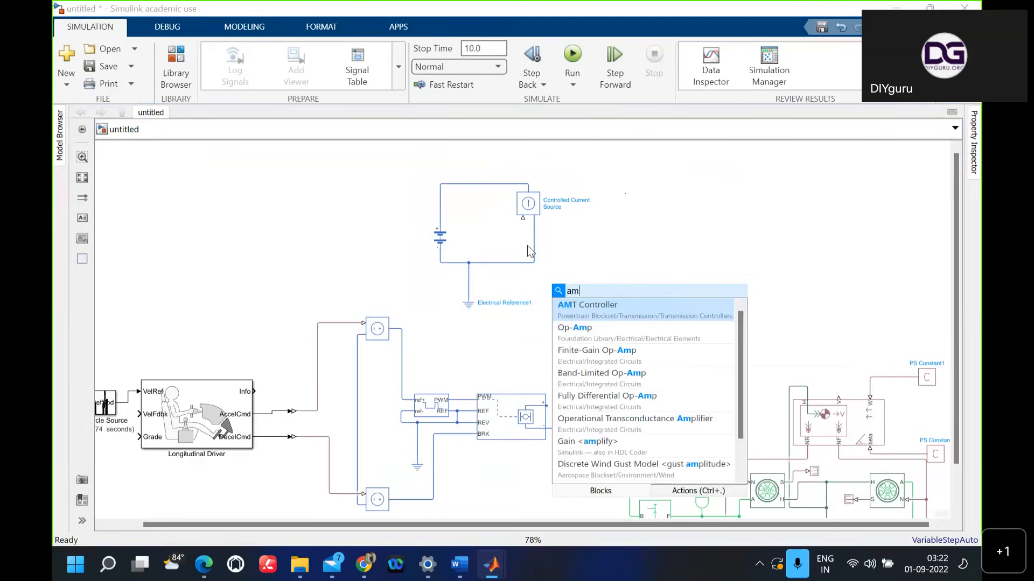
key(BackSpace)
key(BackSpace)
text(curre)
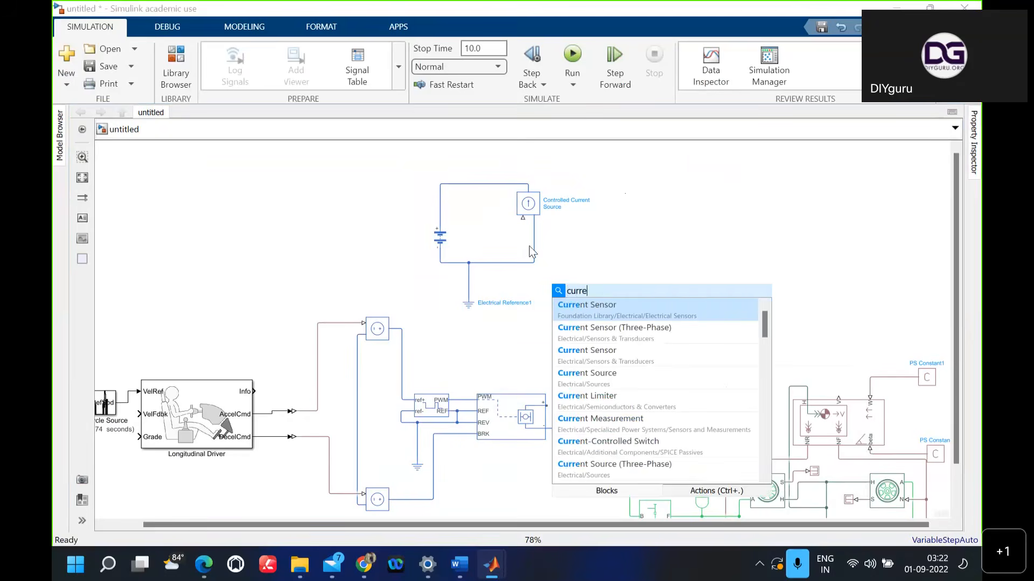
key(Return)
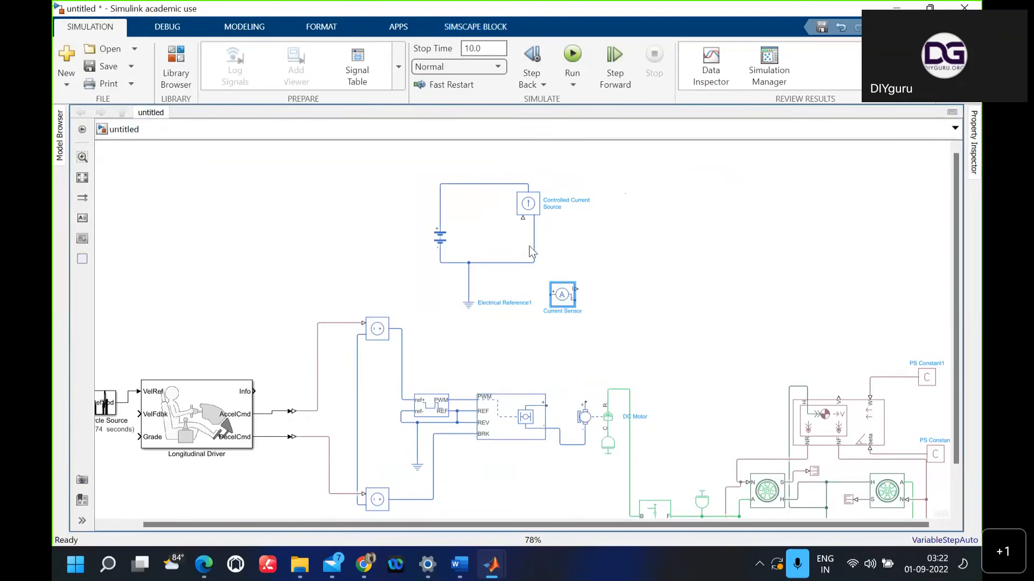
drag(556, 301, 593, 348)
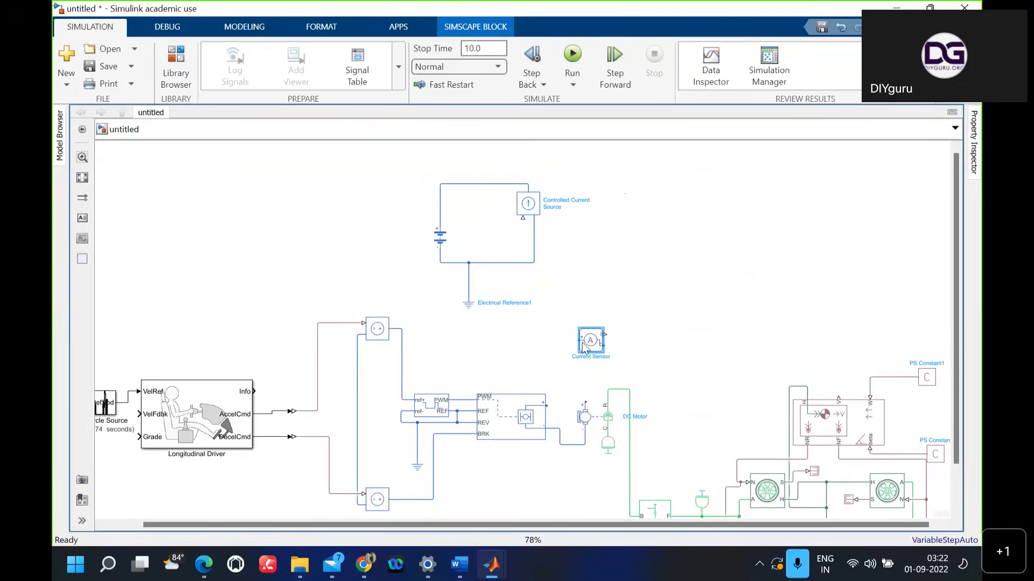
Step: Wire the Current Sensor between the H-Bridge and DC Motor positive ports, and its signal output to the Controlled Current Source's input
drag(578, 343, 546, 405)
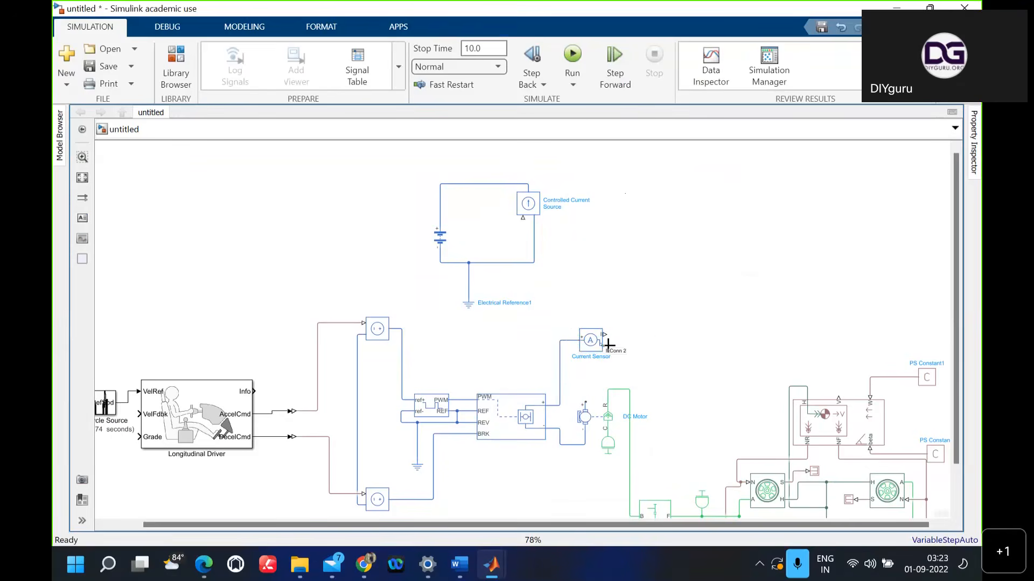
drag(610, 347, 585, 404)
drag(662, 318, 623, 334)
drag(524, 222, 602, 335)
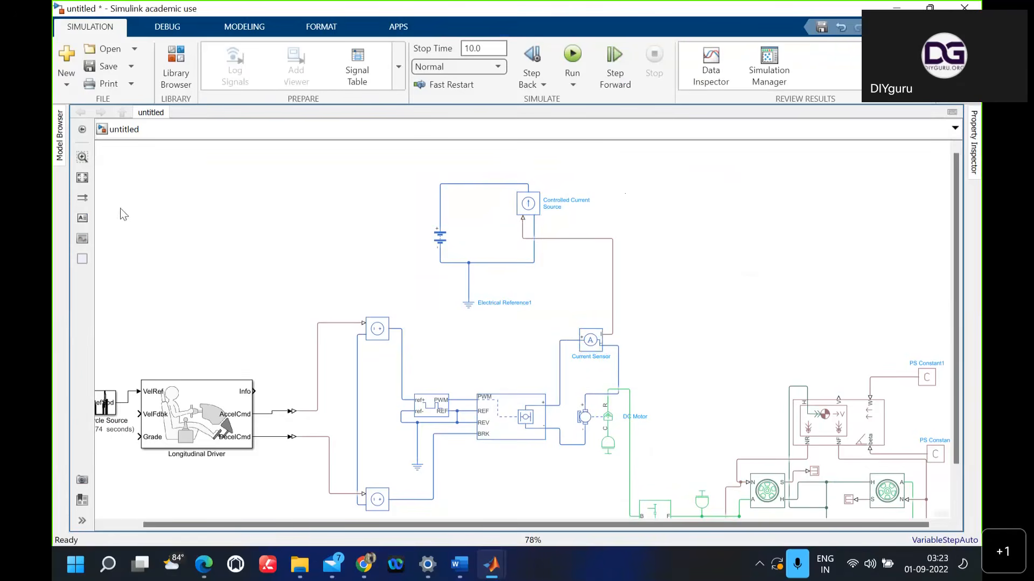
Step: Tidy the wiring by lowering the DC Motor's line to the gear and shifting the Current Sensor left of that line
click(82, 179)
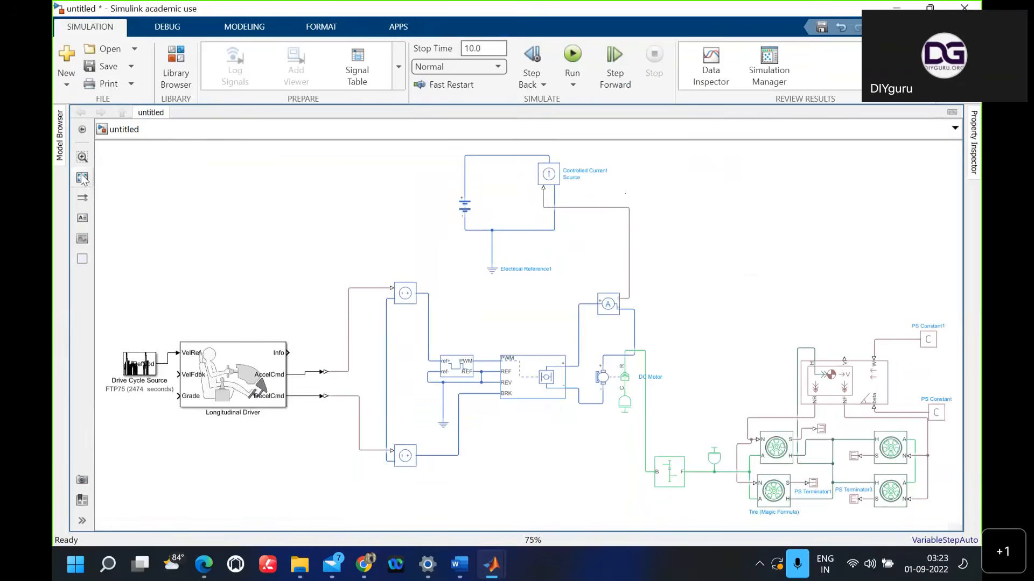
click(642, 360)
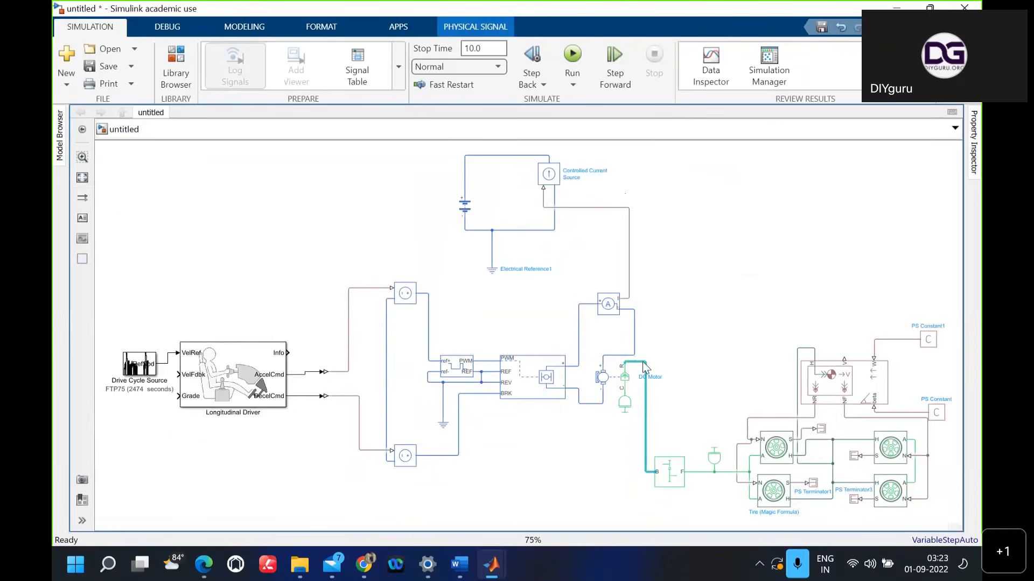
click(630, 335)
drag(630, 337, 593, 314)
click(682, 324)
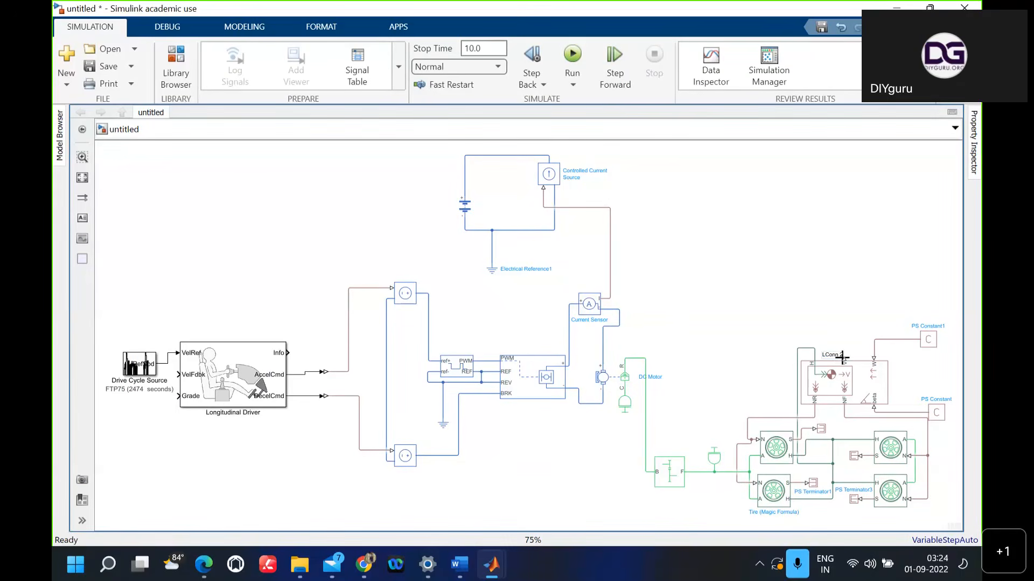
Step: Draw a line from the Vehicle Body's V port to below the driver and end it with a flipped PS-Simulink Converter
drag(843, 357, 294, 368)
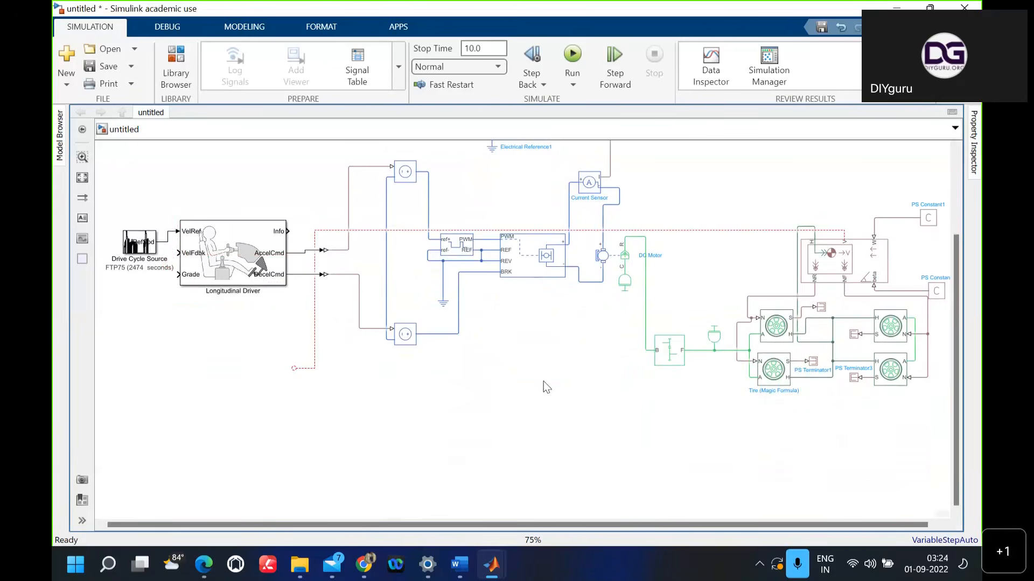
double_click(543, 381)
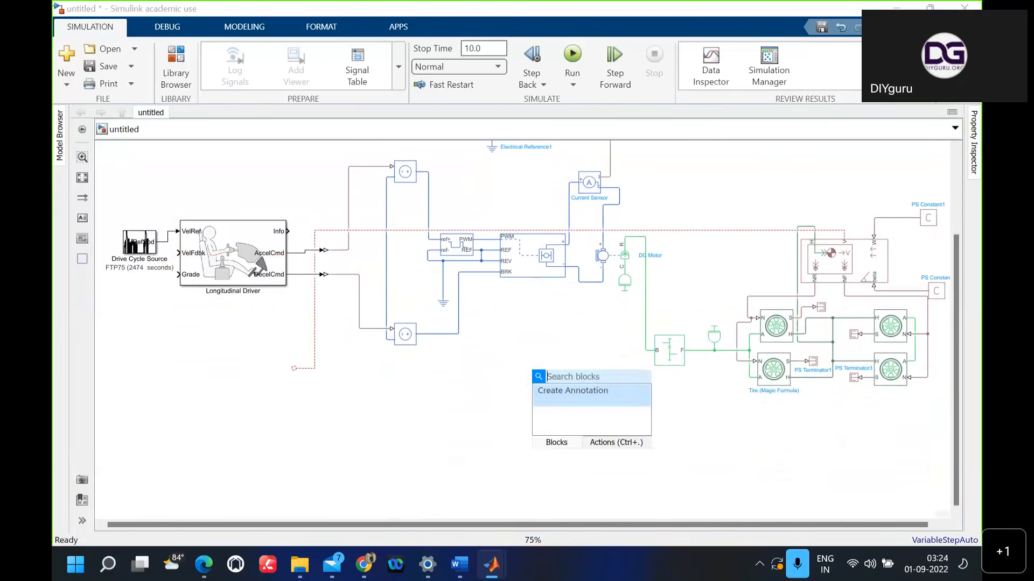
text(ps)
key(Return)
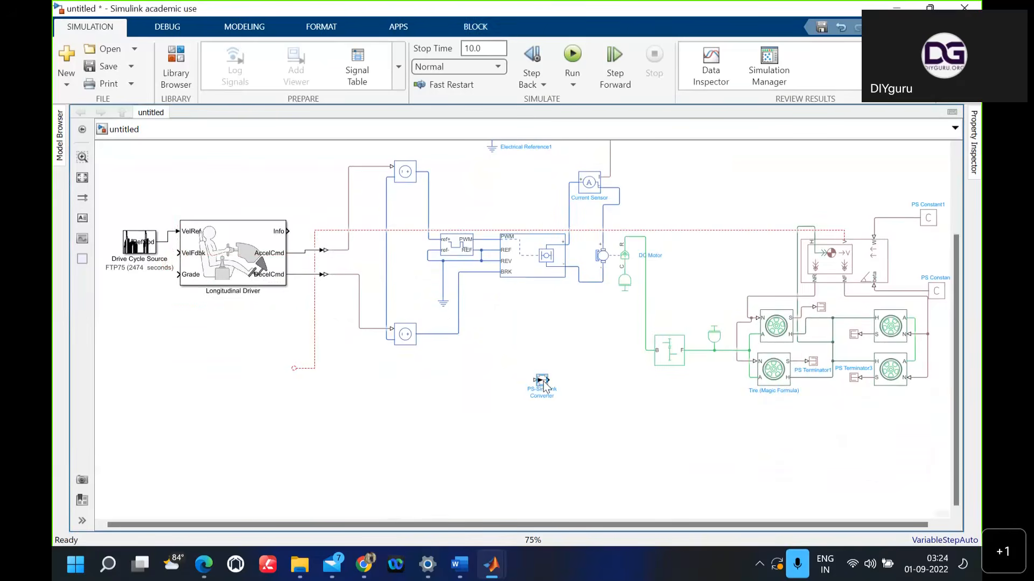
key(ctrl+r)
key(ctrl+r)
drag(543, 383, 271, 367)
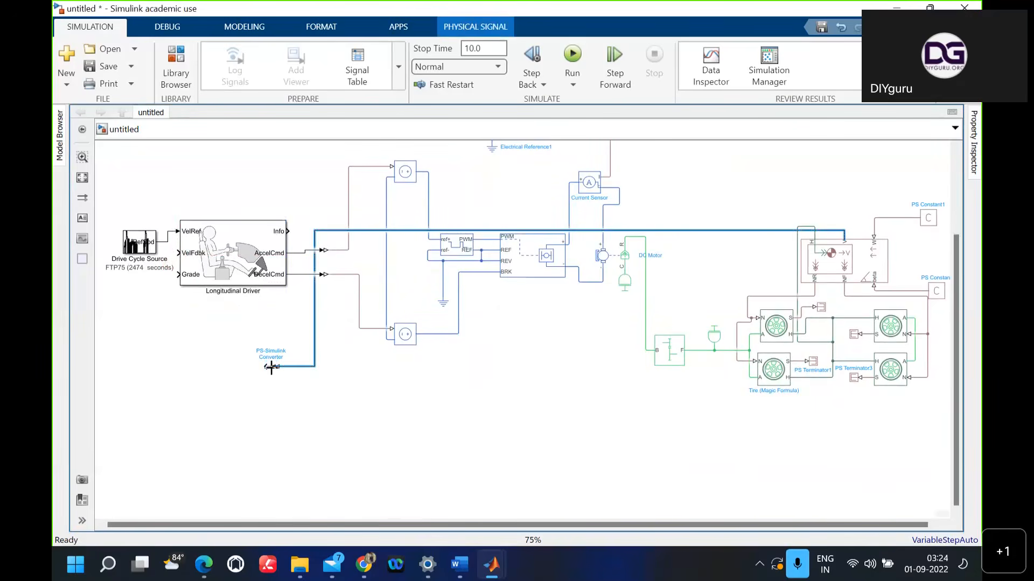
click(283, 408)
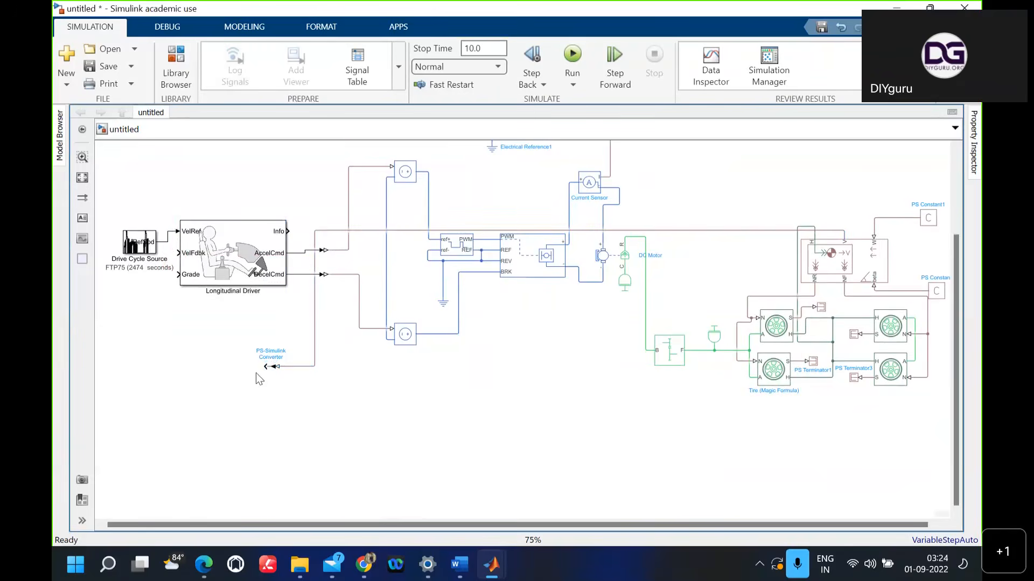
Step: Connect the PS-Simulink Converter output to the driver's VelFdbk port and reroute the velocity line between the Current Sensor and the H-Bridge
mouse_move(185, 368)
mouse_down()
mouse_move(155, 272)
mouse_move(179, 253)
mouse_up()
drag(667, 230, 673, 323)
drag(605, 268, 587, 180)
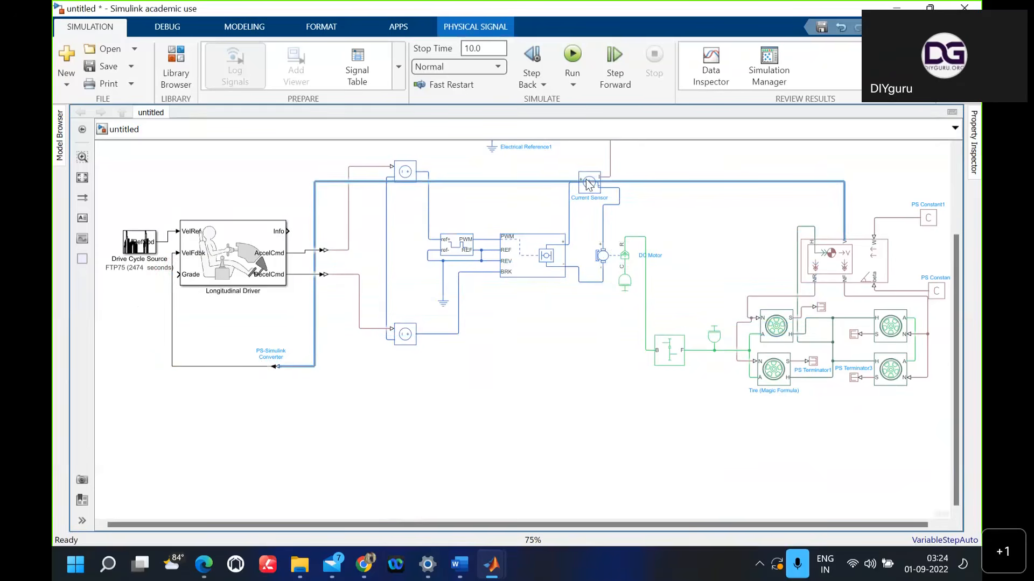
drag(589, 184, 563, 220)
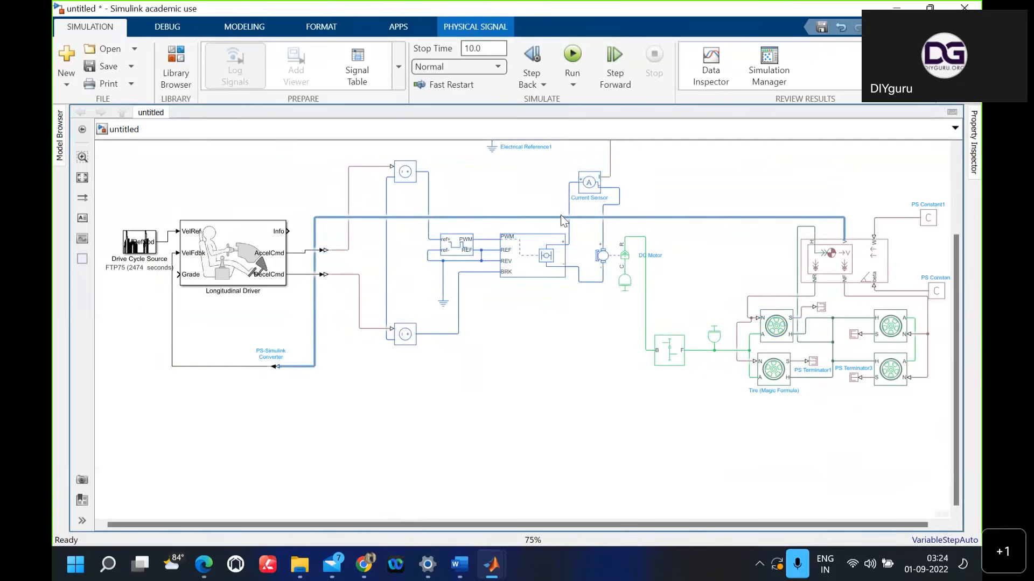
click(460, 386)
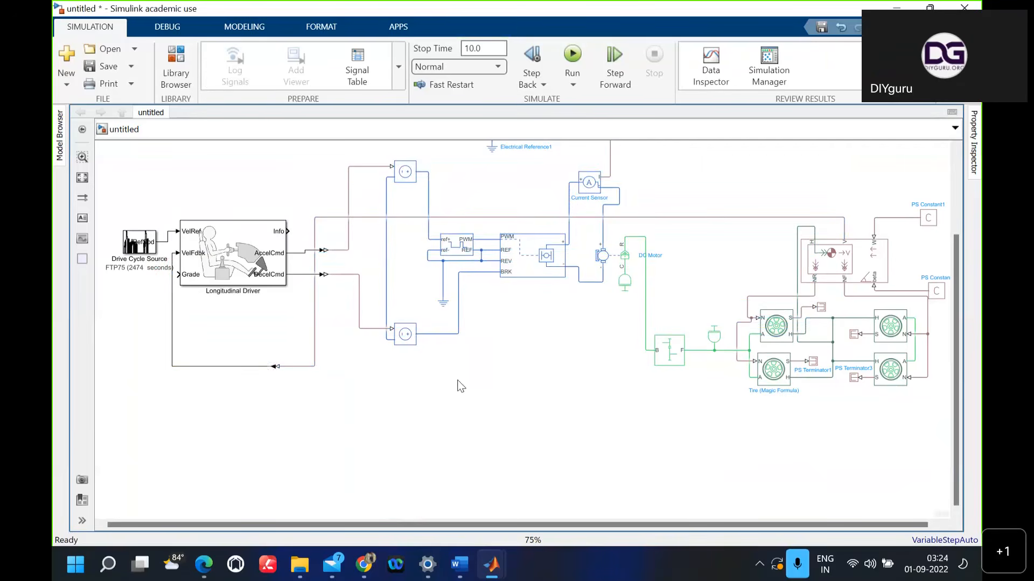
Step: Add a Scope block in the empty area above the Vehicle Body and tires
click(82, 178)
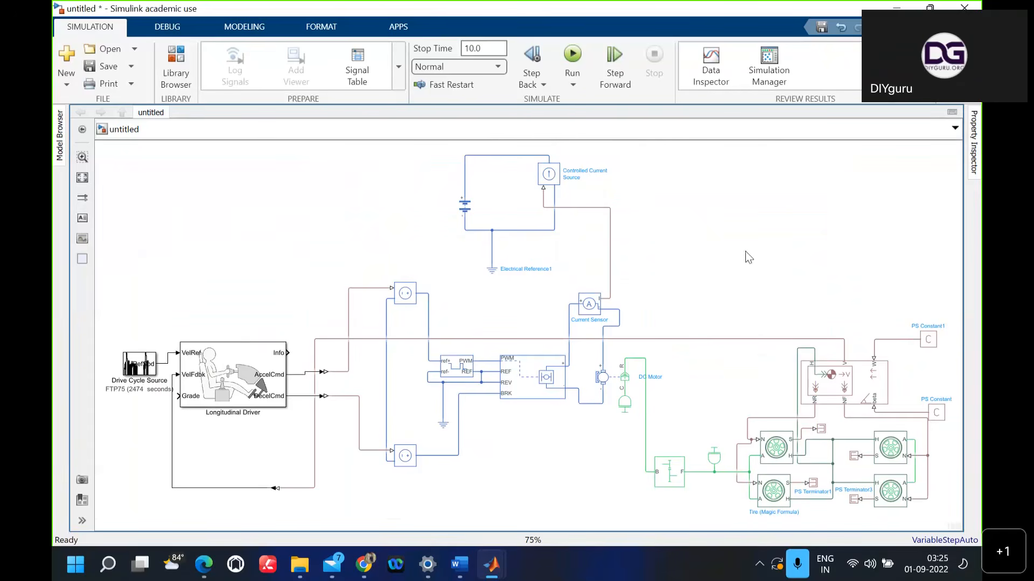
double_click(736, 291)
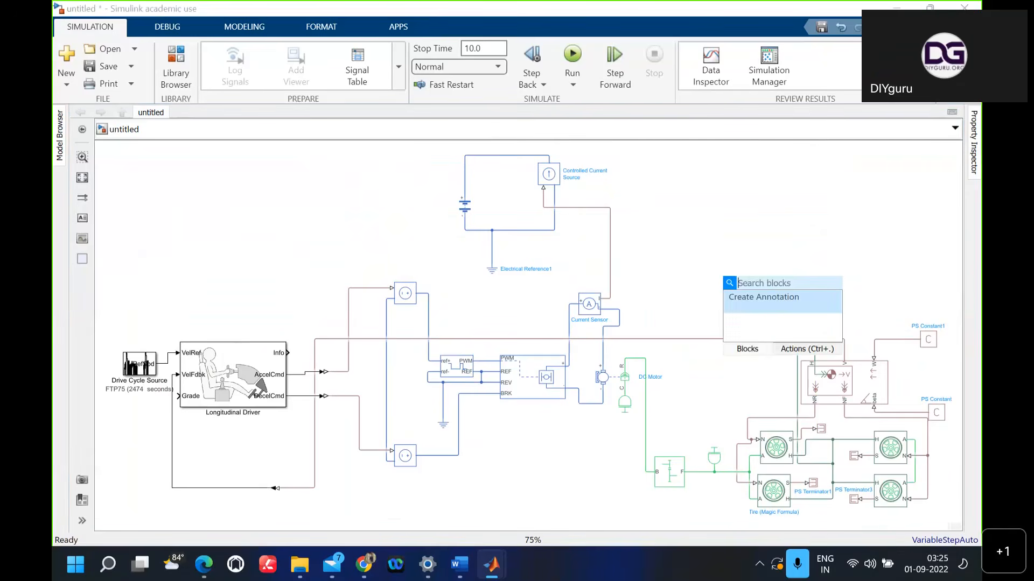
text(scope)
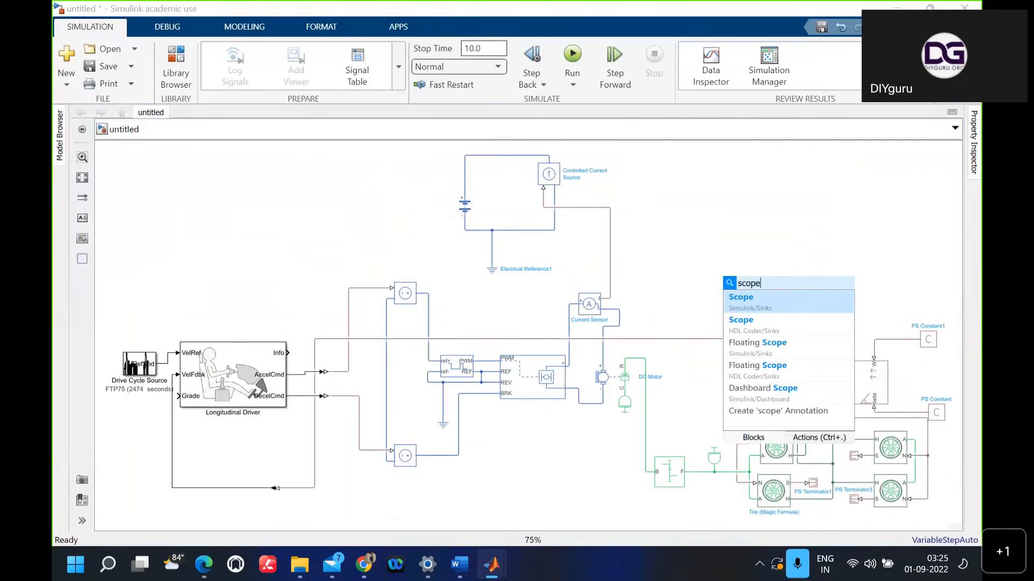
key(Return)
drag(736, 297, 754, 296)
Step: Set the Scope's number of input ports to 2 in its configuration properties and close the scope display
double_click(752, 290)
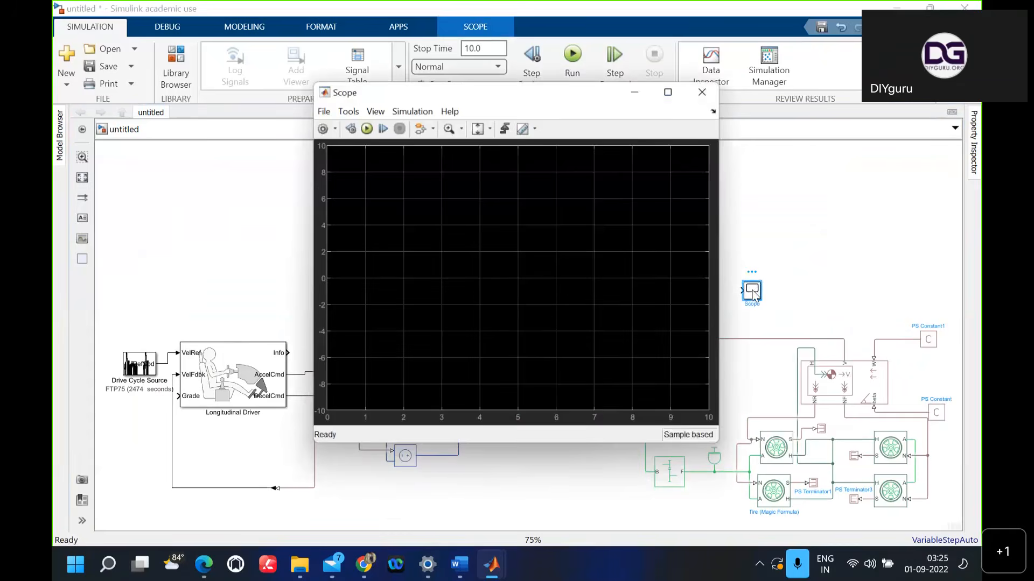
click(322, 128)
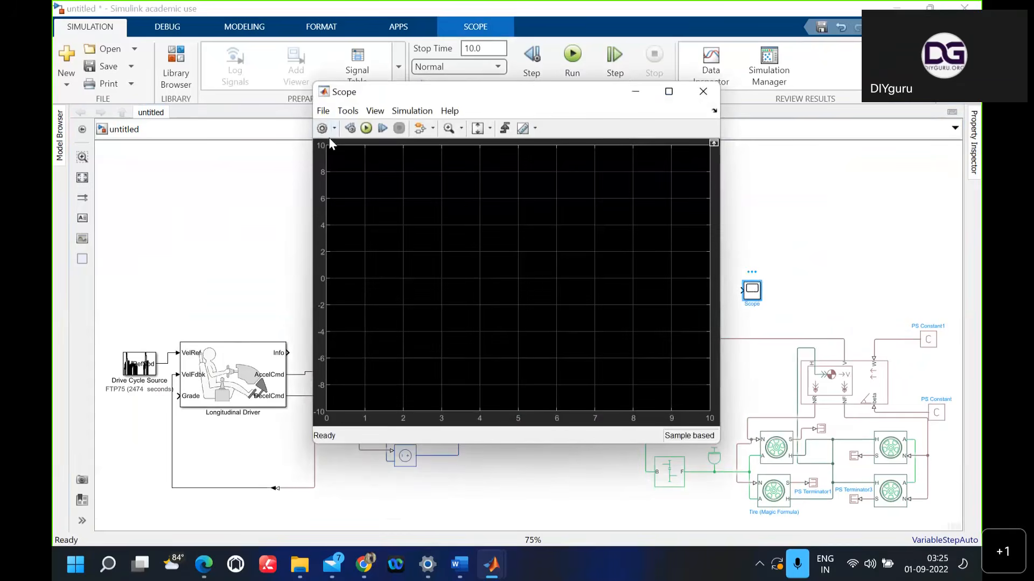
double_click(496, 253)
key(BackSpace)
text(2)
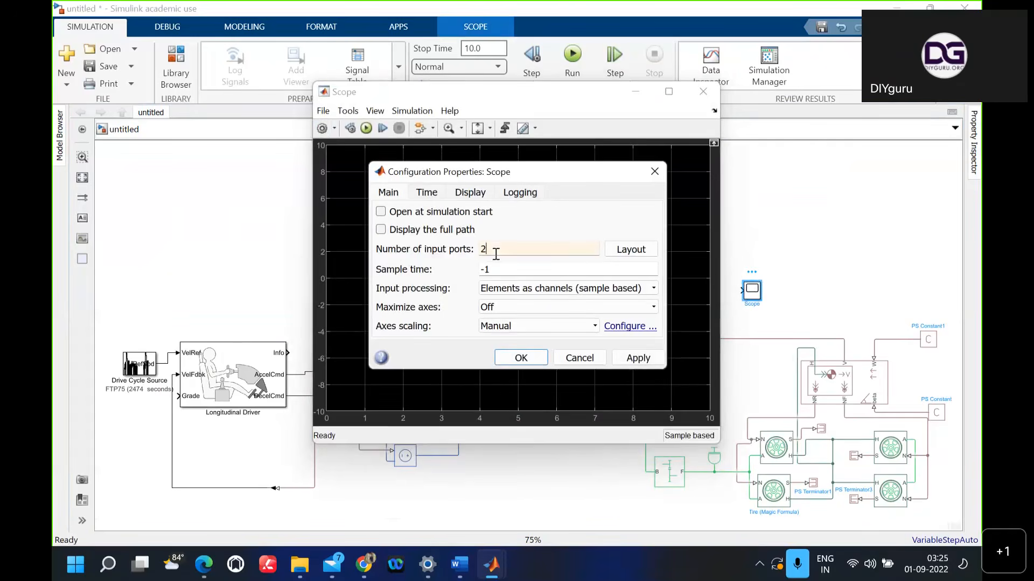
click(521, 357)
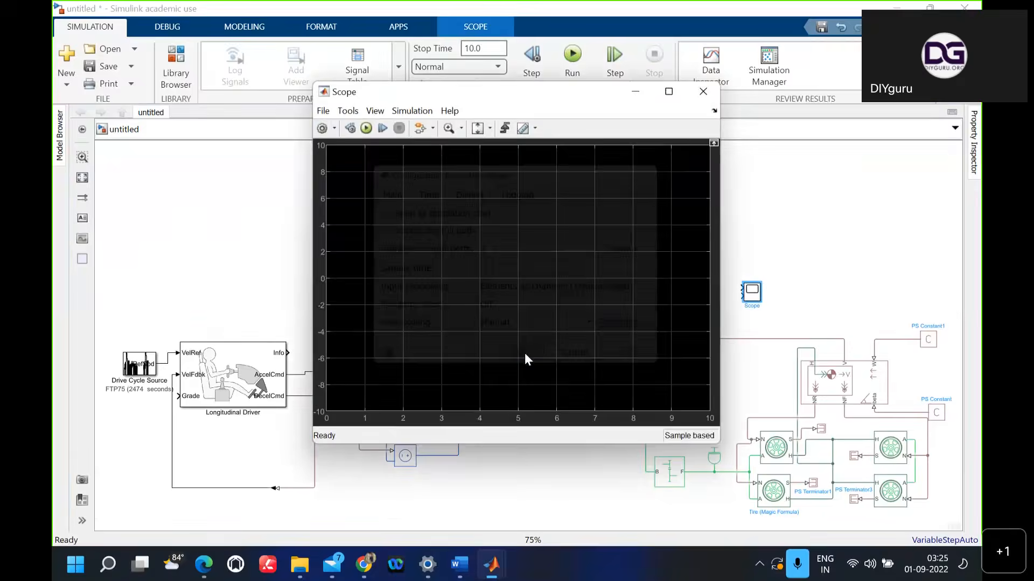
click(703, 91)
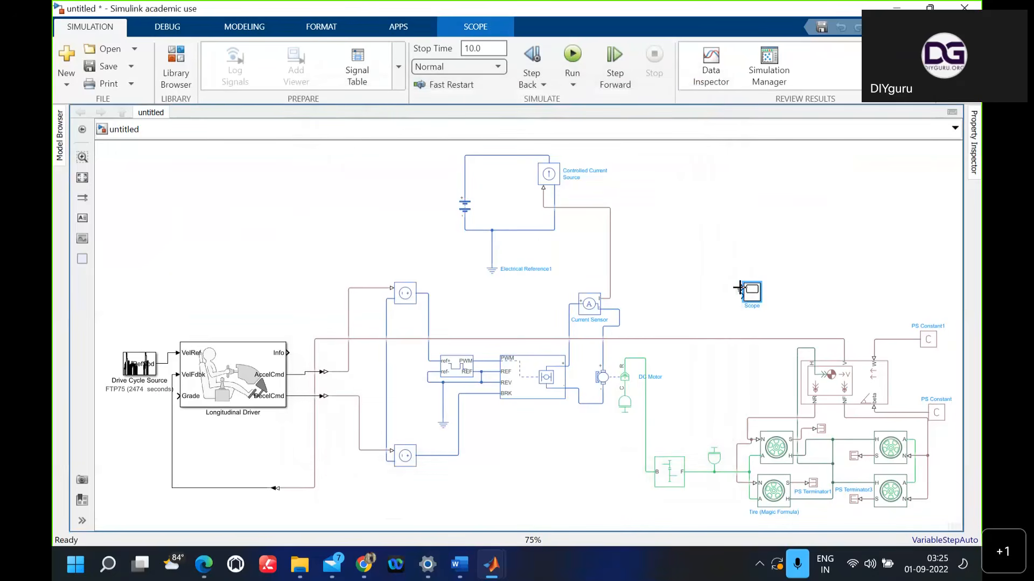
Step: Connect the Scope's first input to the Drive Cycle Source output and move the PS-Simulink Converter beside the Vehicle Body's V port
drag(739, 289, 169, 354)
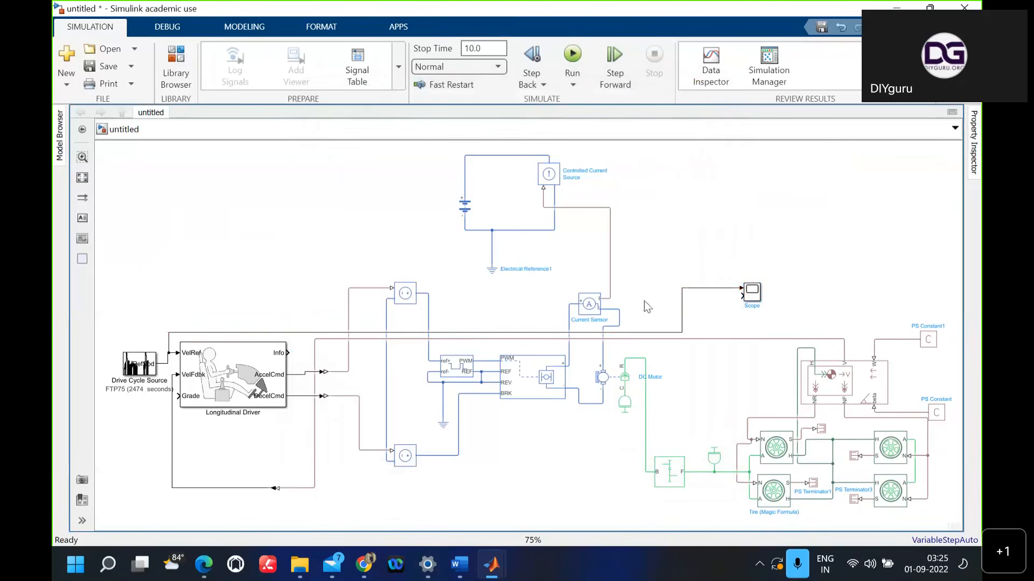
drag(744, 295, 712, 308)
drag(318, 443, 710, 406)
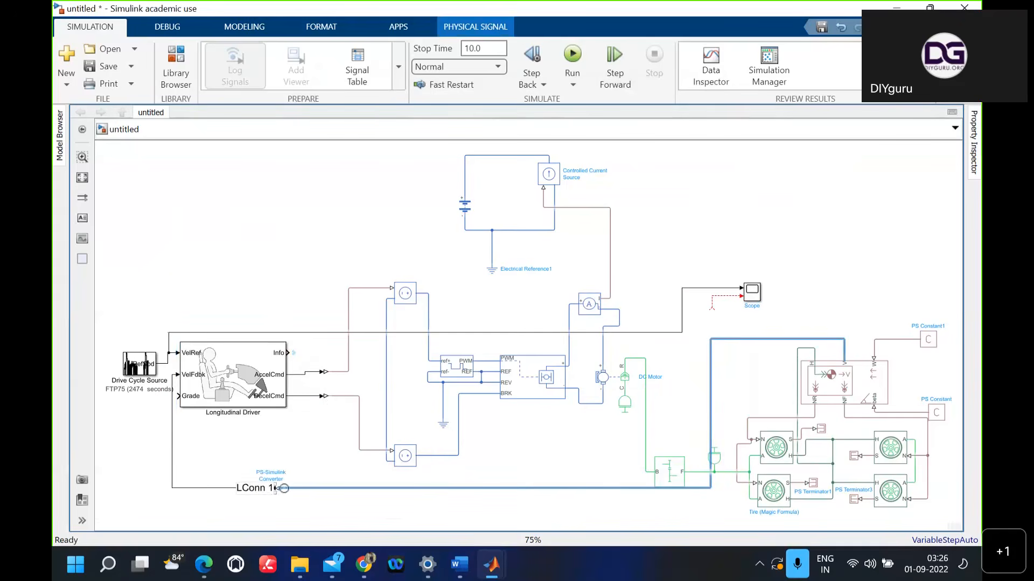
drag(273, 493, 822, 338)
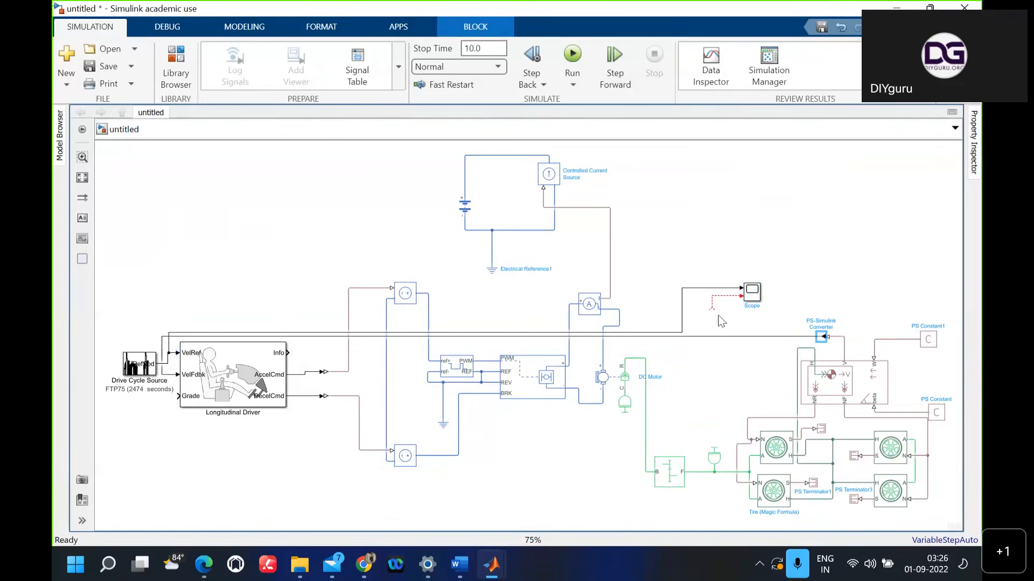
Step: Connect the Scope's second input to the converter's velocity feedback line and raise the drive cycle reference line above the two voltage sources
drag(718, 317, 716, 338)
click(704, 398)
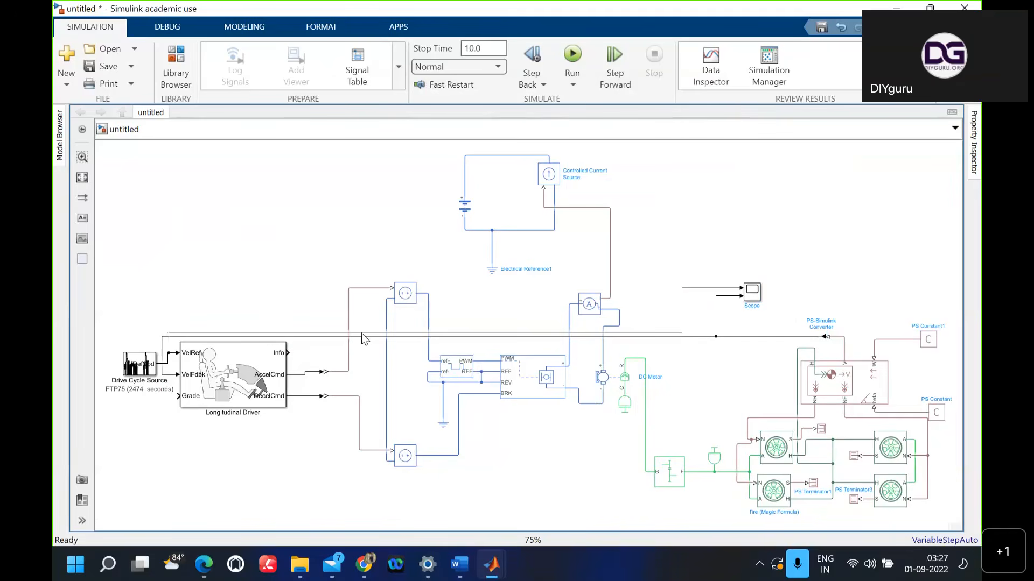
drag(361, 333, 334, 279)
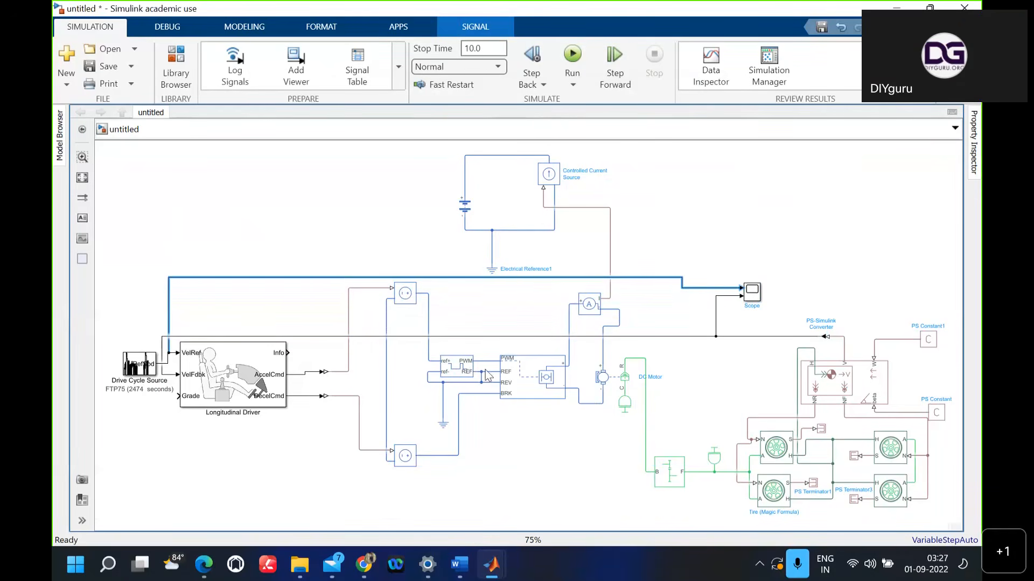
Step: Delete the velocity line from the Scope branch to the driver's VelFdbk port and add a Gain block turned to face left
click(631, 336)
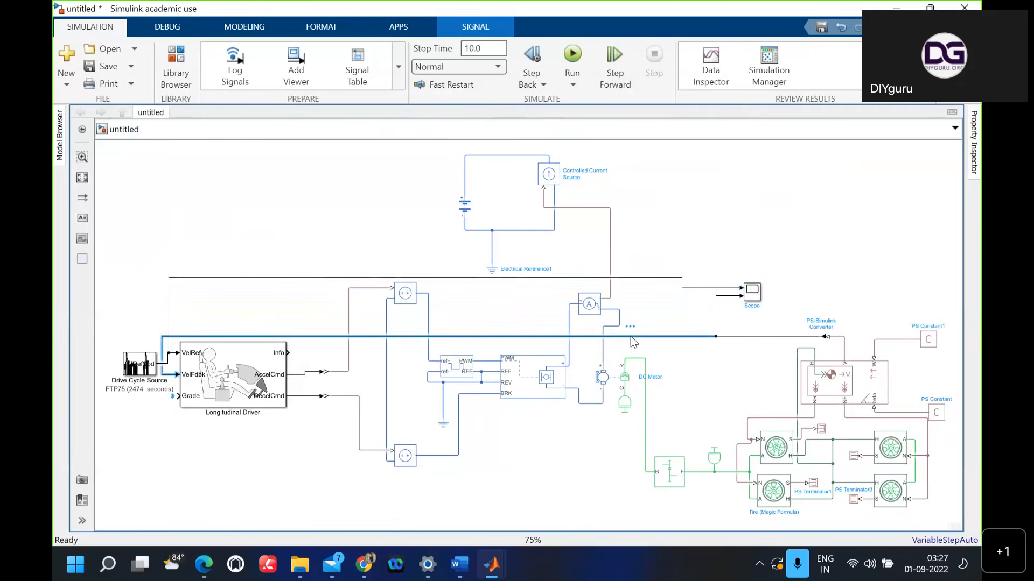
key(Delete)
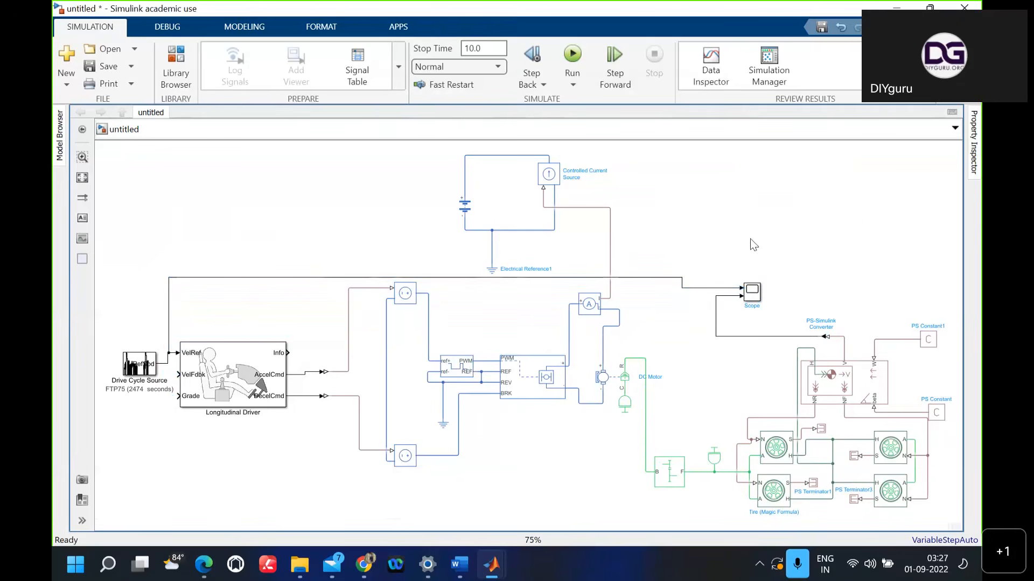
double_click(750, 239)
text(gain)
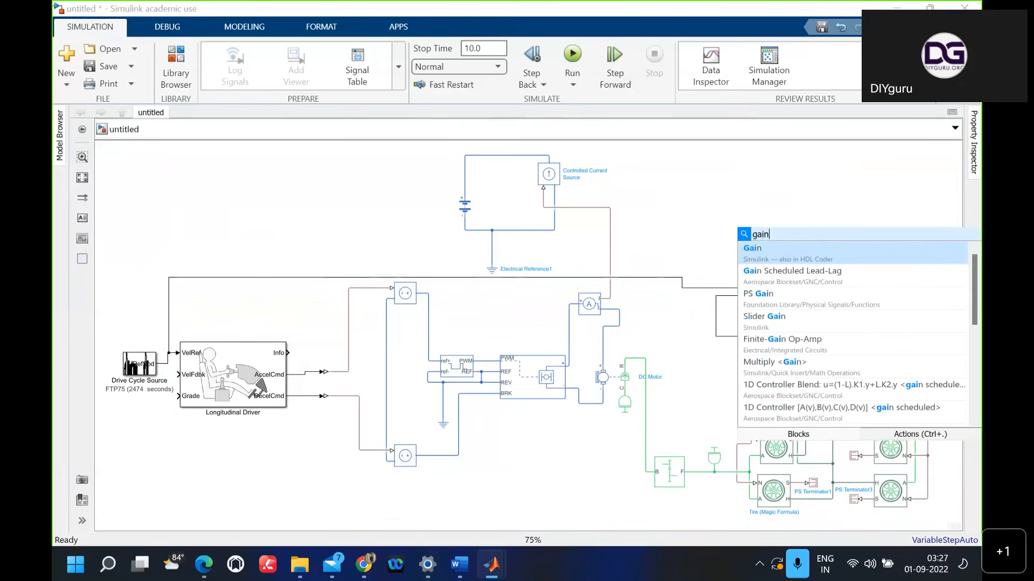
click(779, 248)
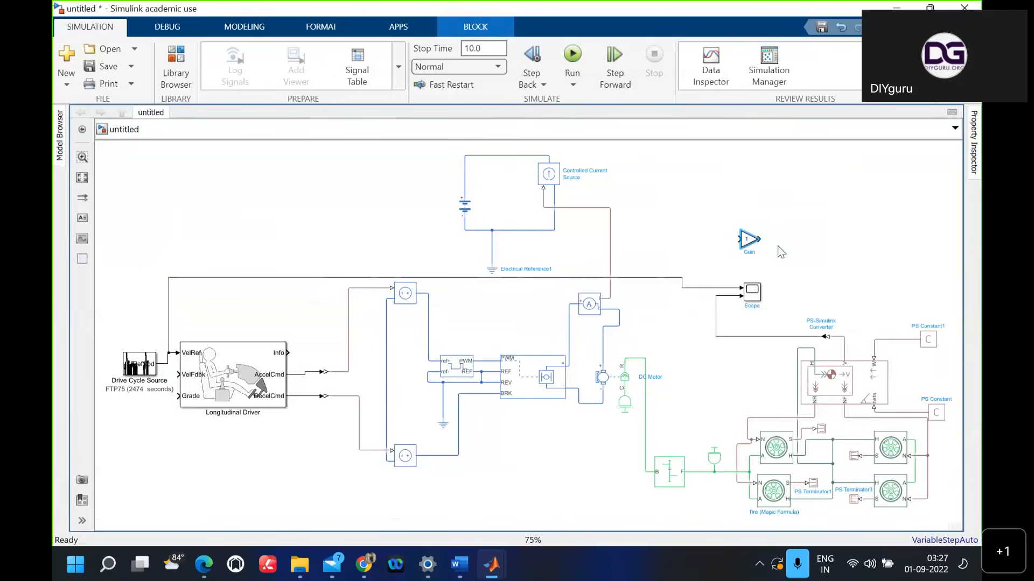
key(ctrl+r)
key(ctrl+r)
Step: Place the Gain on the velocity path, wiring its input to the converter's Scope branch and its output to the driver's VelFdbk port
drag(755, 239, 674, 337)
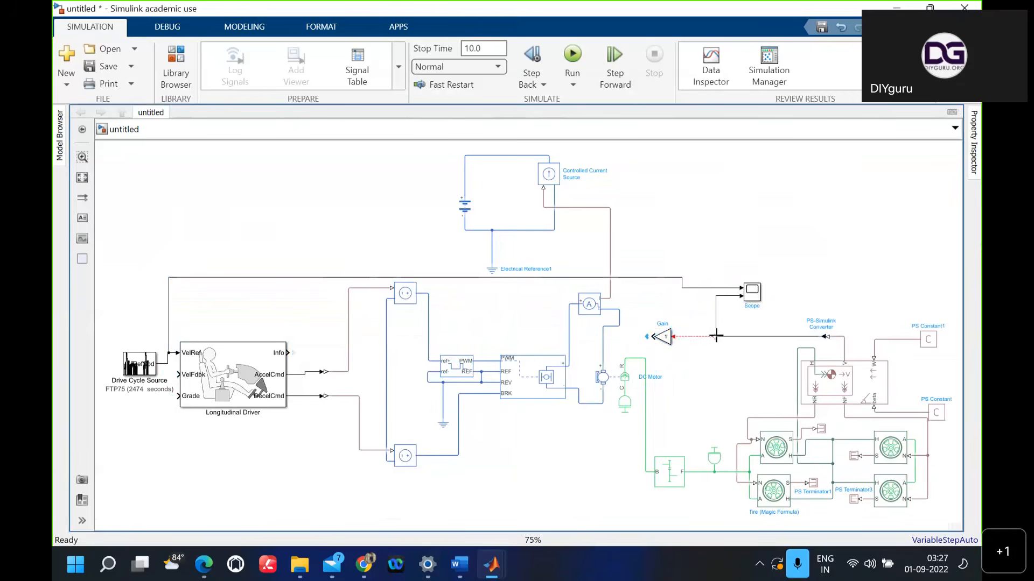
drag(649, 338, 178, 375)
click(266, 239)
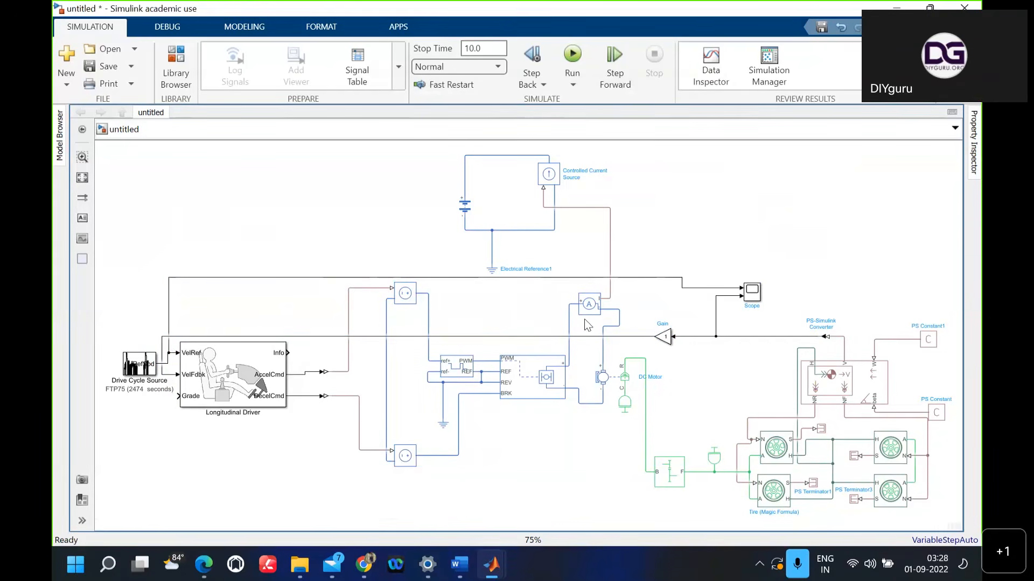
Step: Replace the velocity signal's direct branch to the Scope with a rotated copy of the Gain block wired into the Scope's second input
click(716, 317)
key(Delete)
click(666, 339)
ctrl+drag(665, 340, 723, 320)
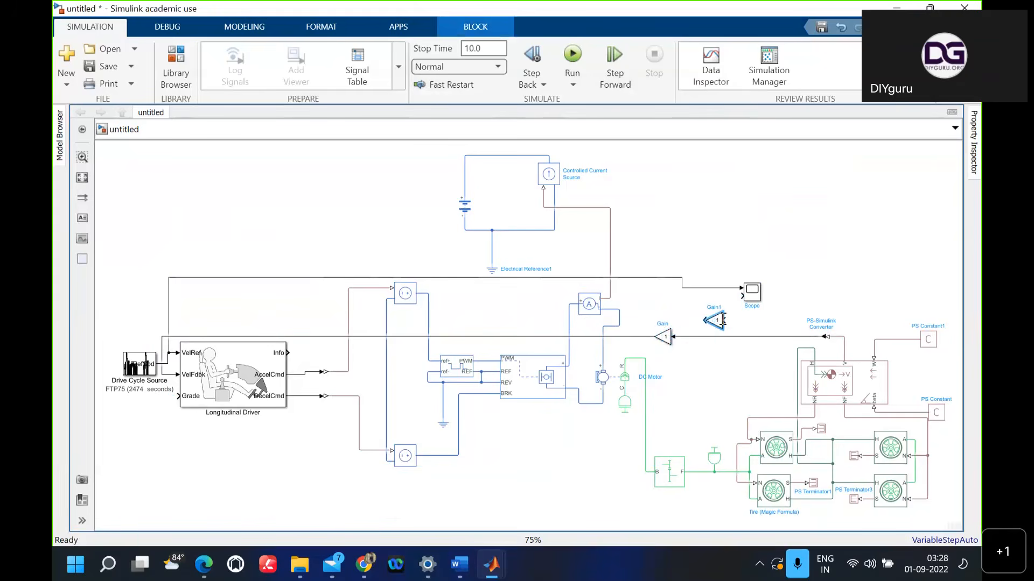
key(ctrl+r)
mouse_move(714, 322)
mouse_down()
mouse_move(715, 298)
mouse_move(743, 295)
mouse_move(714, 337)
mouse_up()
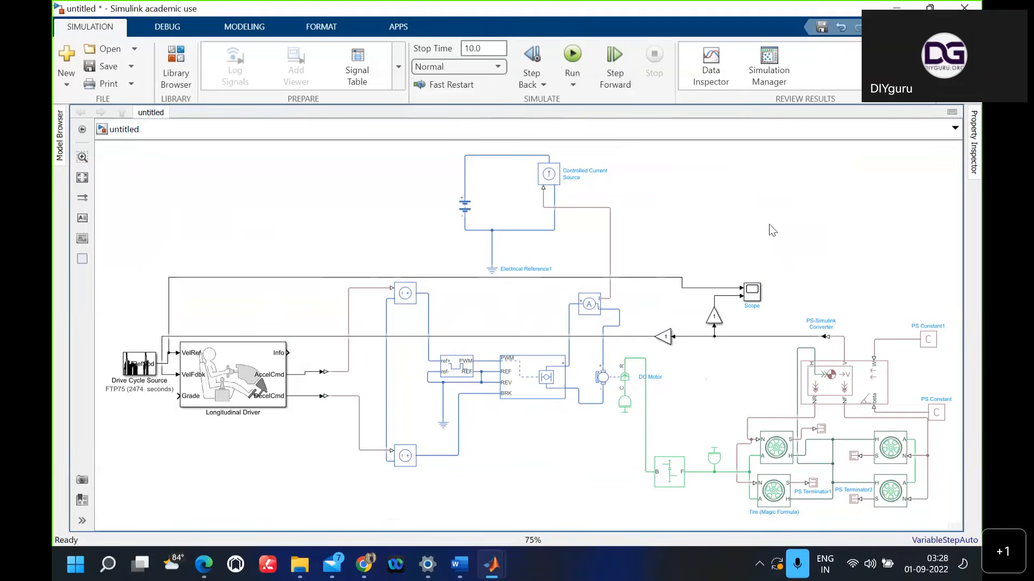
click(714, 306)
click(741, 316)
Step: Add an Integrator block above the Scope and branch the new Gain block's output signal into it
double_click(809, 237)
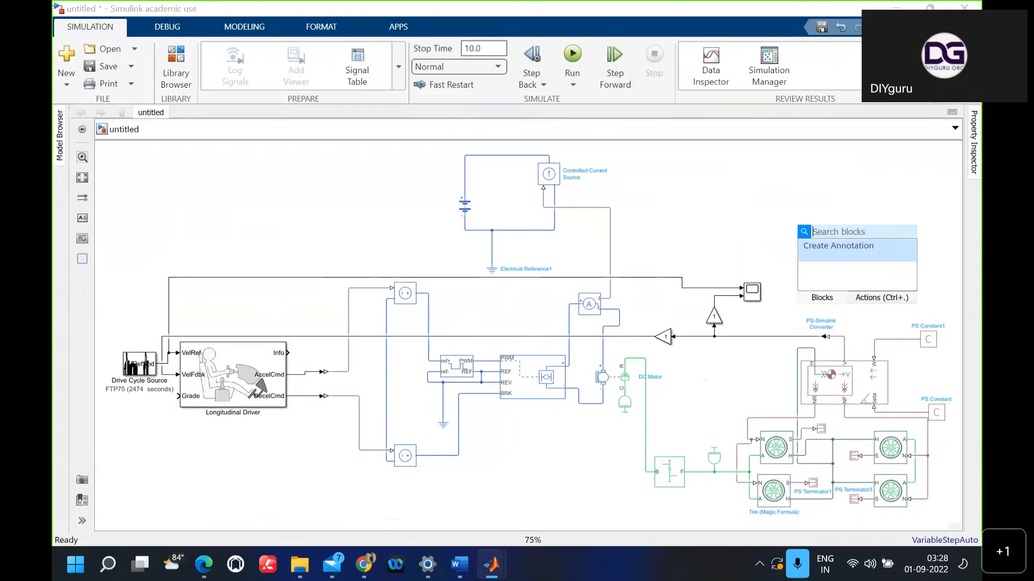
text(inte)
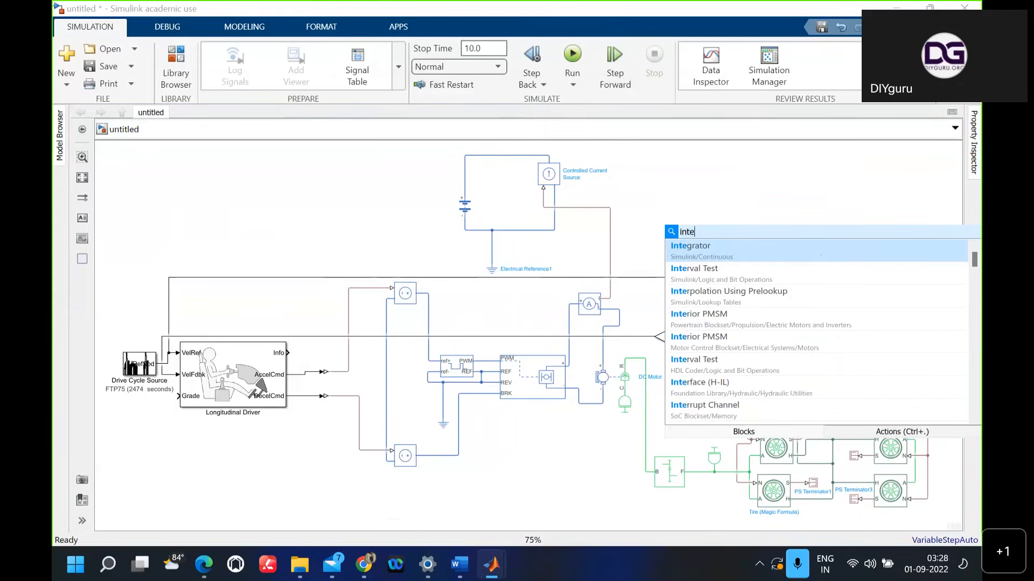
key(Return)
drag(806, 242, 714, 295)
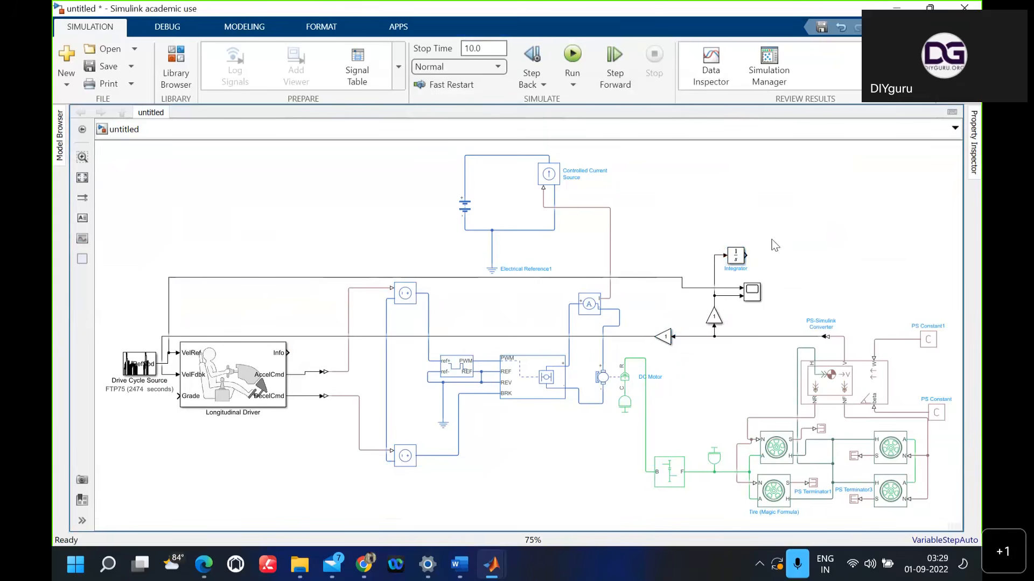
double_click(787, 195)
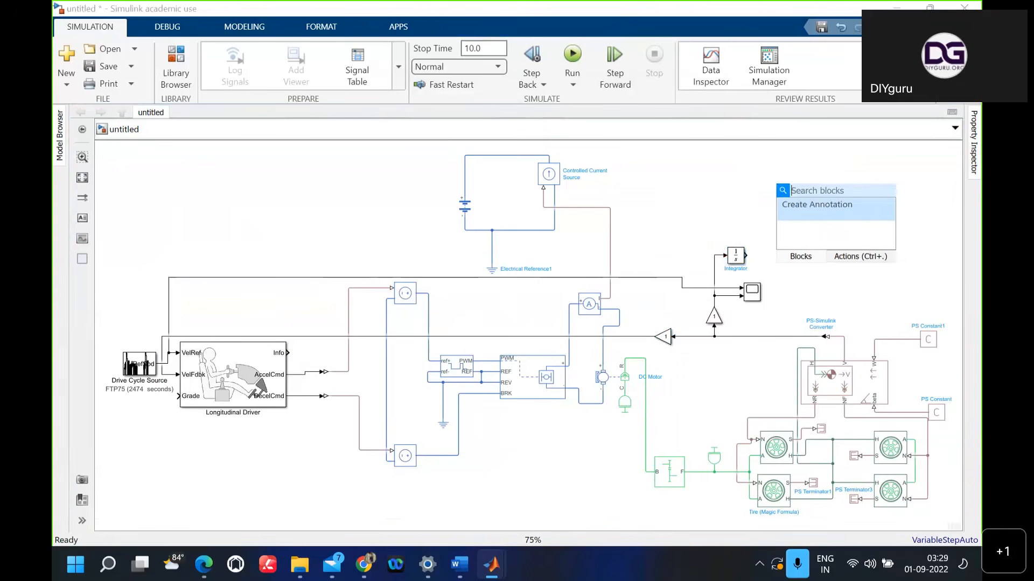
text(sum)
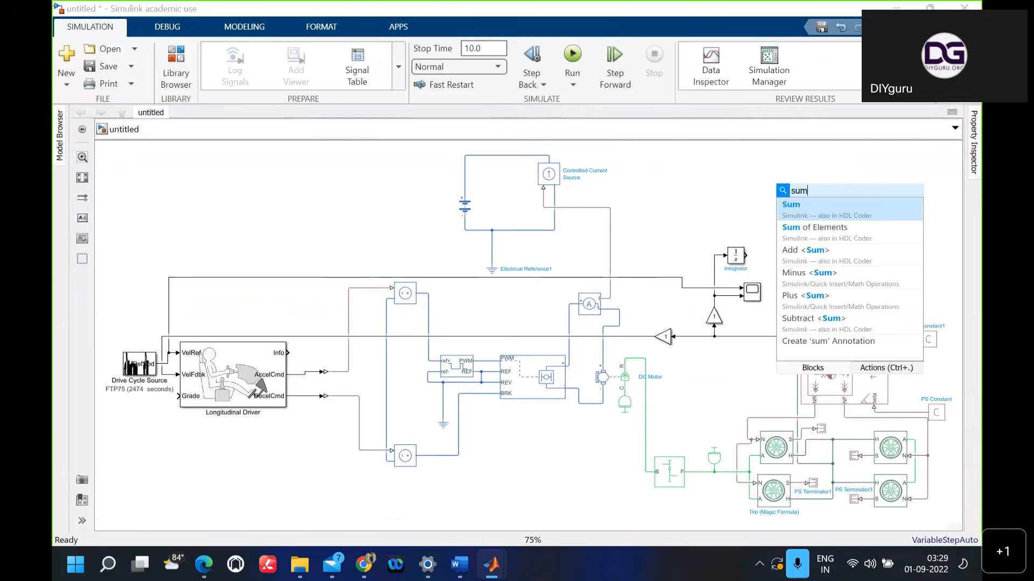
click(804, 209)
drag(777, 178, 795, 202)
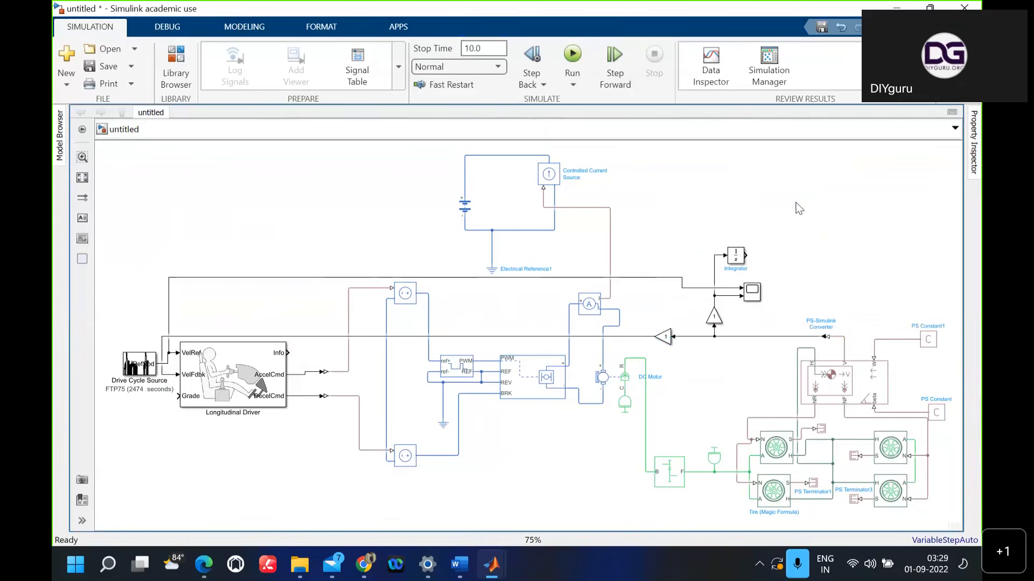
Step: Add a Divide block beside the Integrator and connect the Integrator's output to its multiply input
double_click(788, 214)
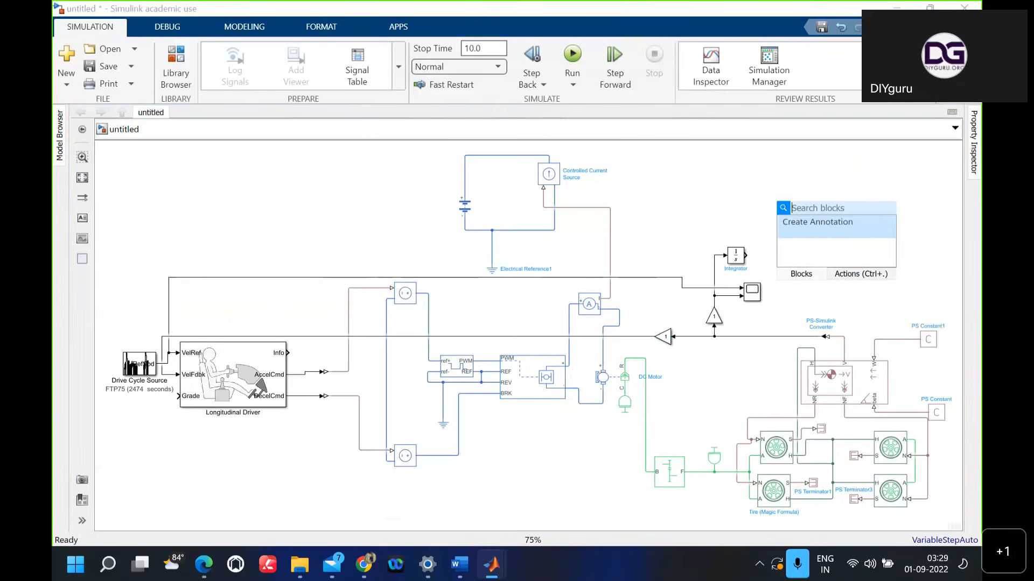
text(di)
text(d)
key(BackSpace)
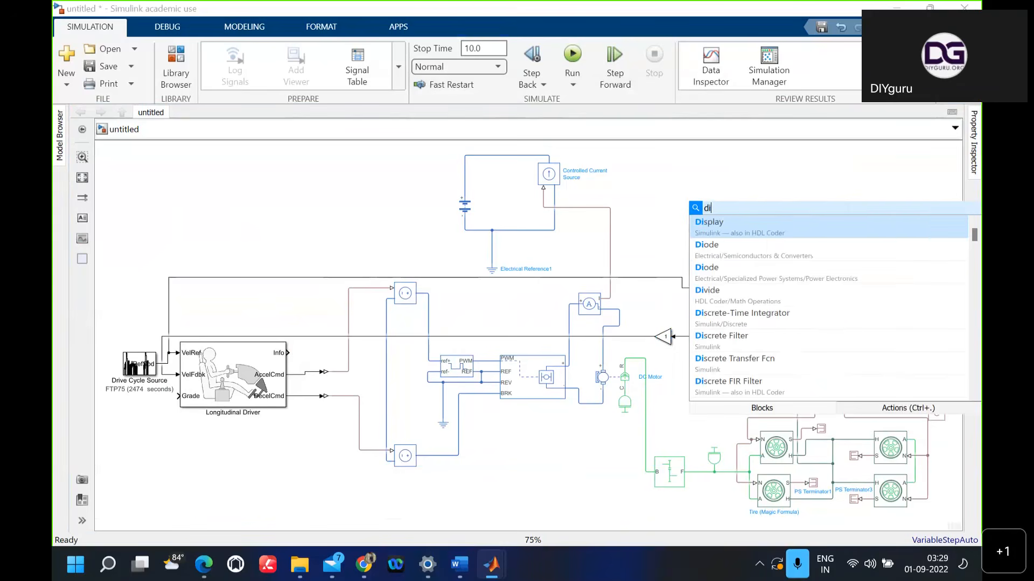
key(Return)
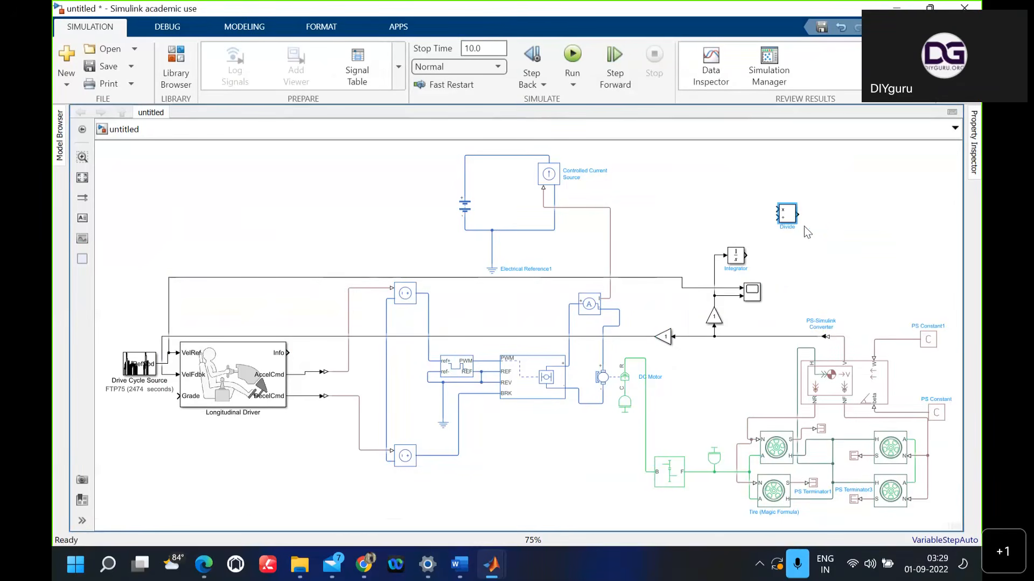
drag(790, 215, 802, 263)
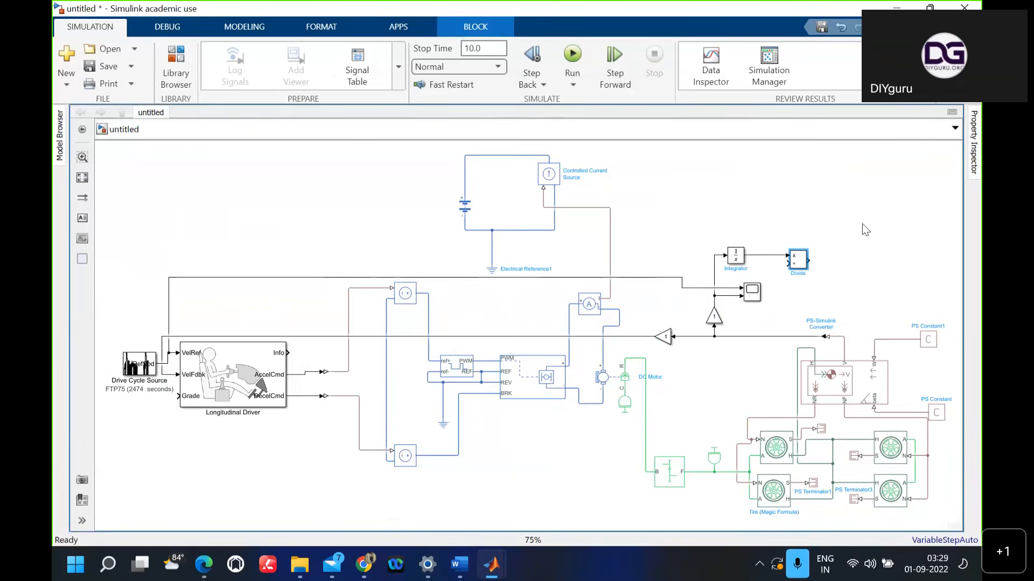
Step: Add a Constant block below the Divide block and wire it to the divisor input
double_click(817, 291)
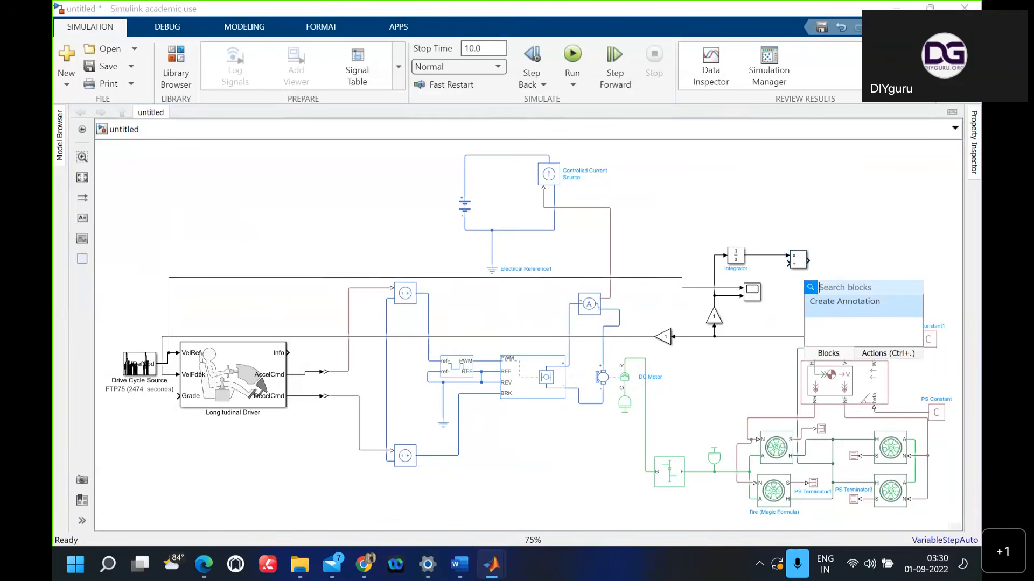
text(cony)
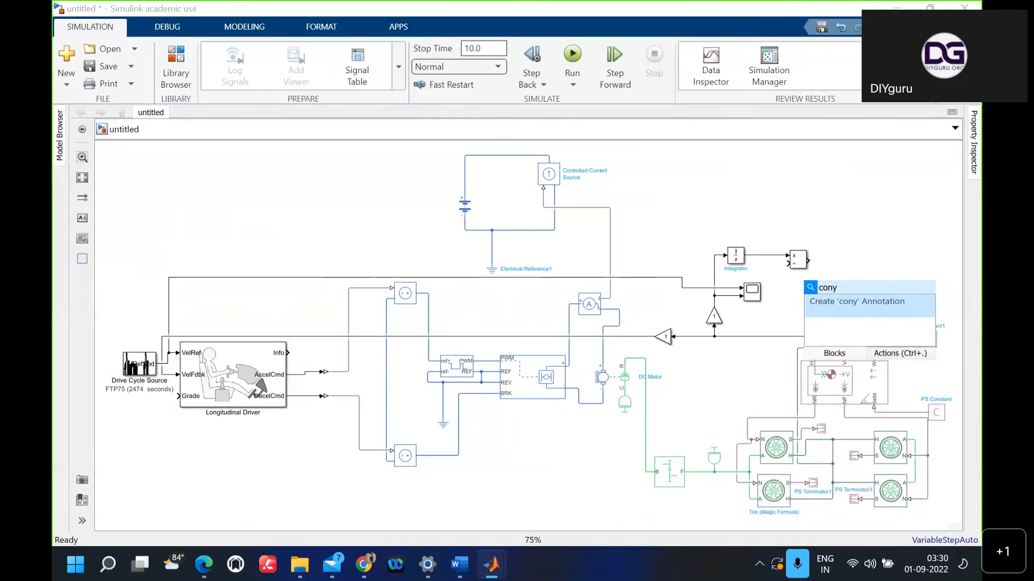
key(BackSpace)
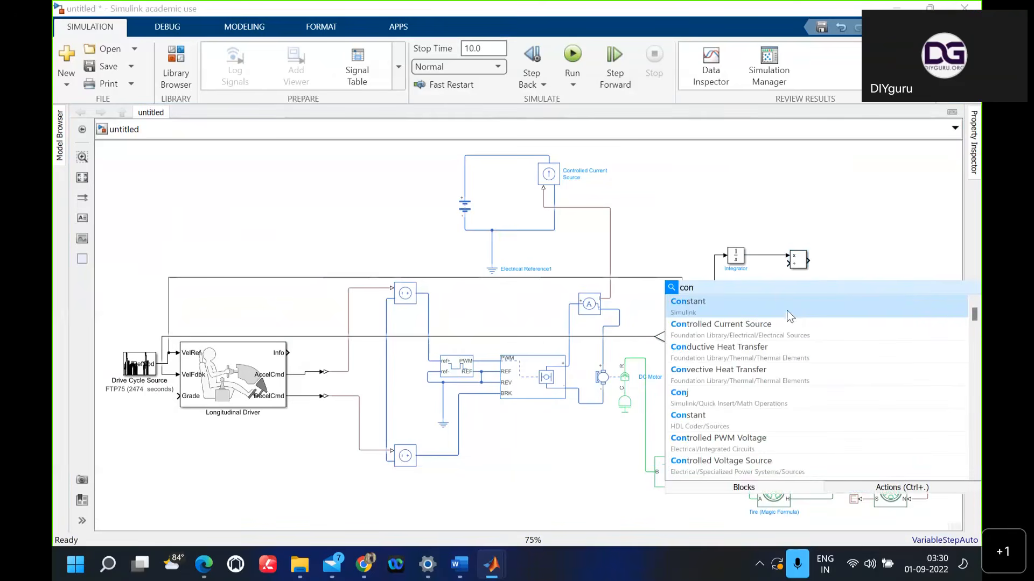
click(789, 316)
mouse_move(816, 291)
mouse_down()
mouse_move(794, 291)
mouse_move(824, 271)
mouse_move(787, 264)
mouse_up()
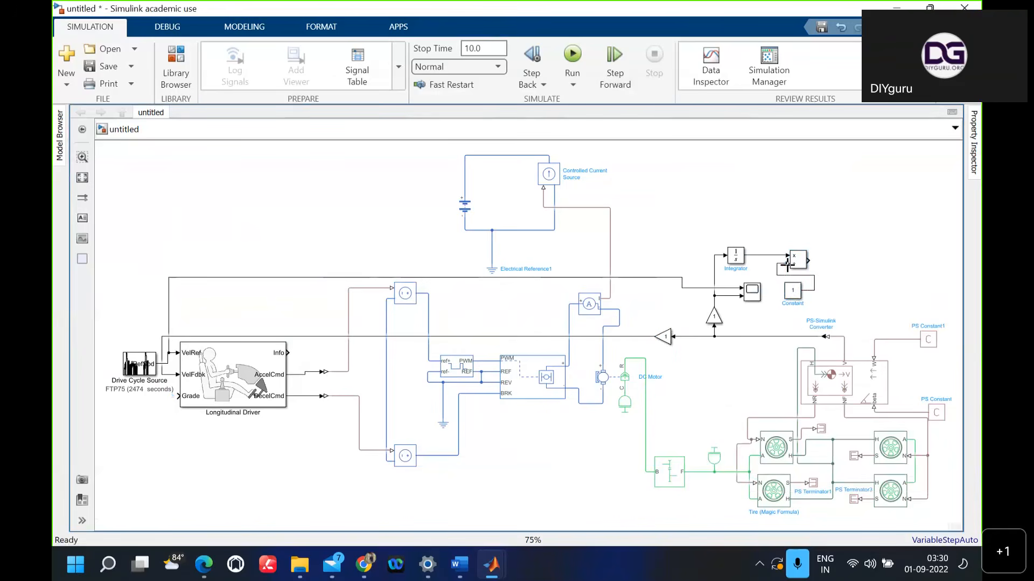
Step: Set the value of the Constant block feeding the Divide block to 3600
click(795, 293)
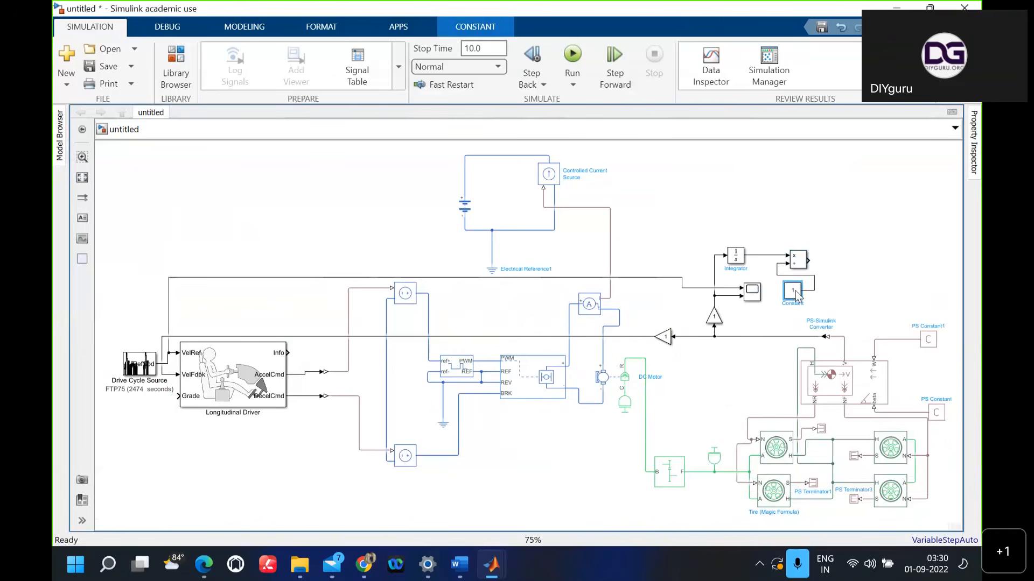
double_click(794, 292)
key(BackSpace)
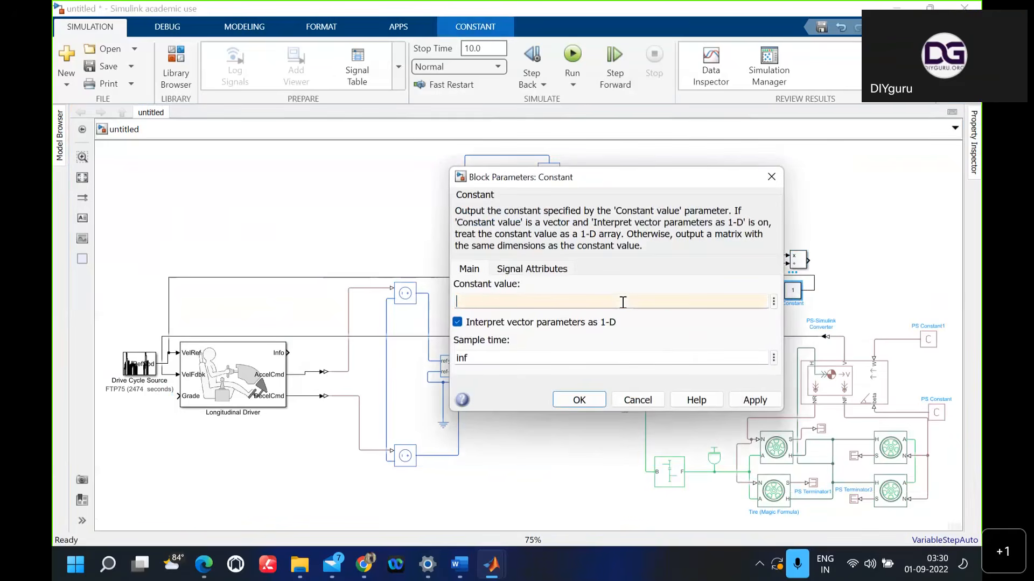
text(36000)
key(BackSpace)
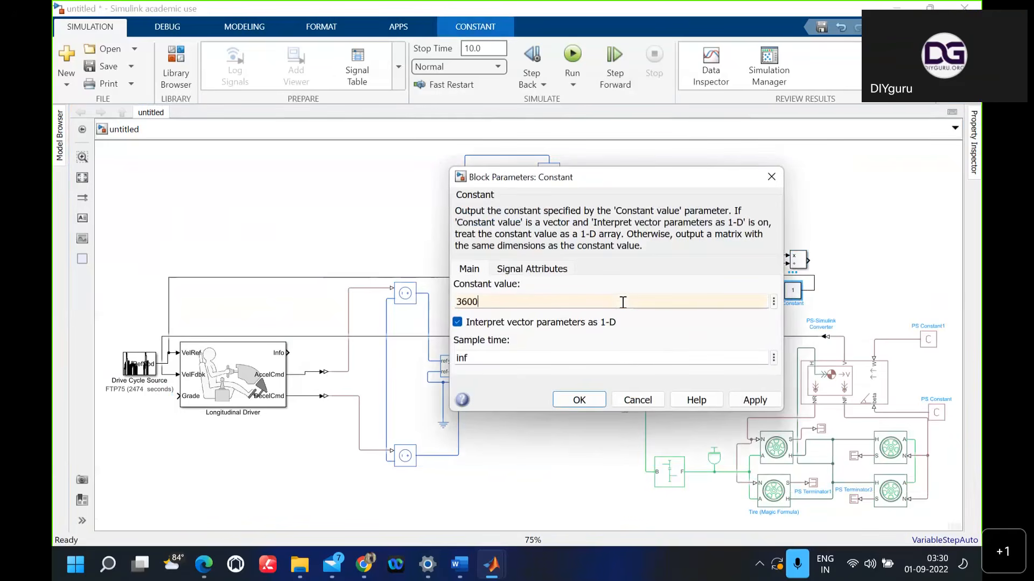
click(599, 403)
click(589, 431)
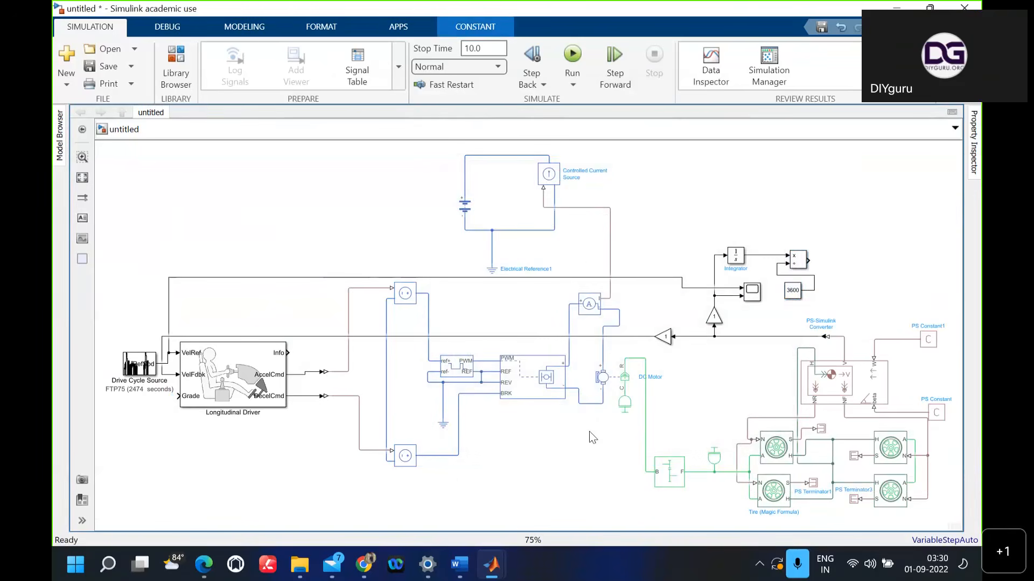
Step: Add a Display block and connect it to the Divide block's output
double_click(907, 246)
text(di)
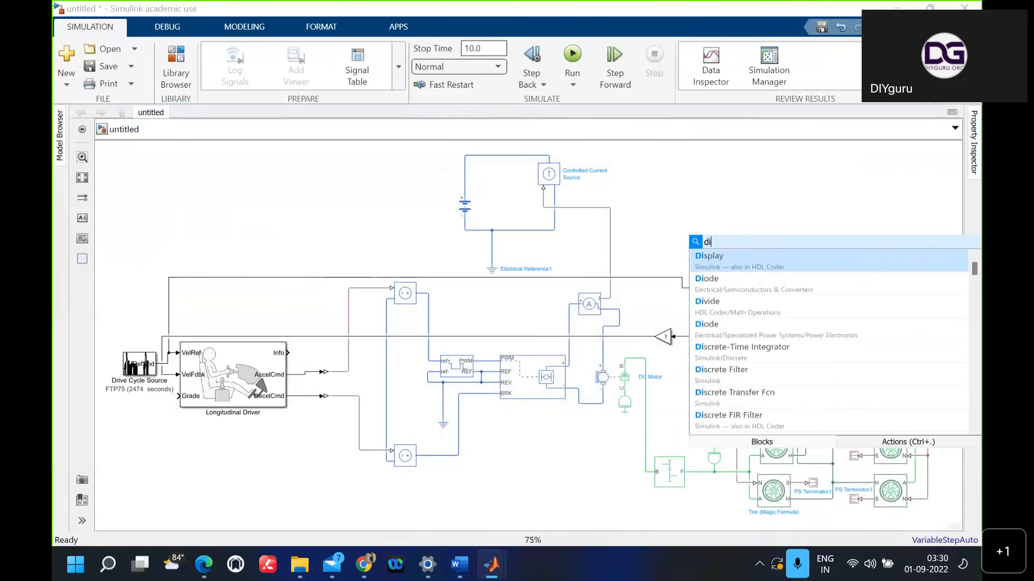
text(splay)
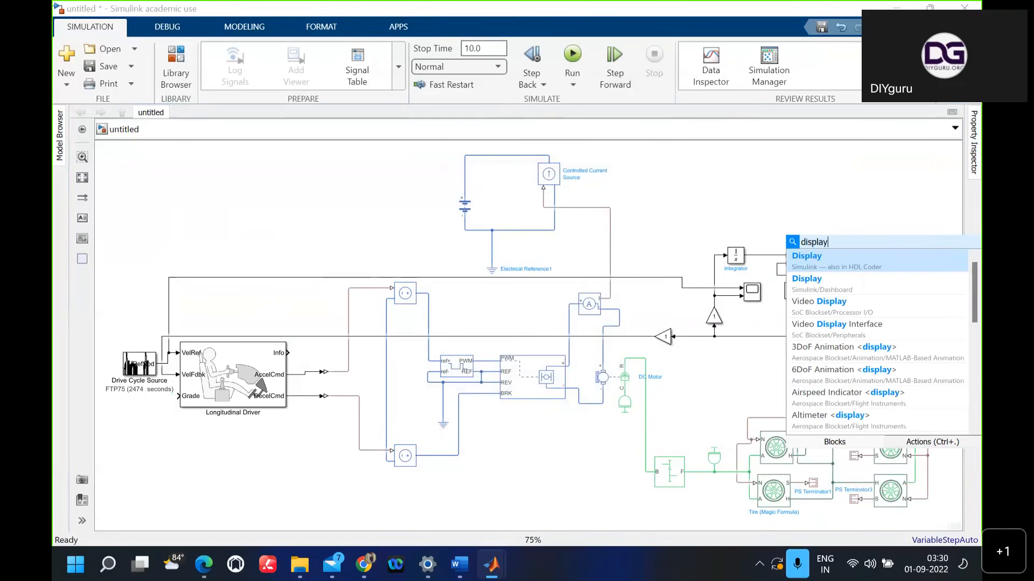
click(896, 267)
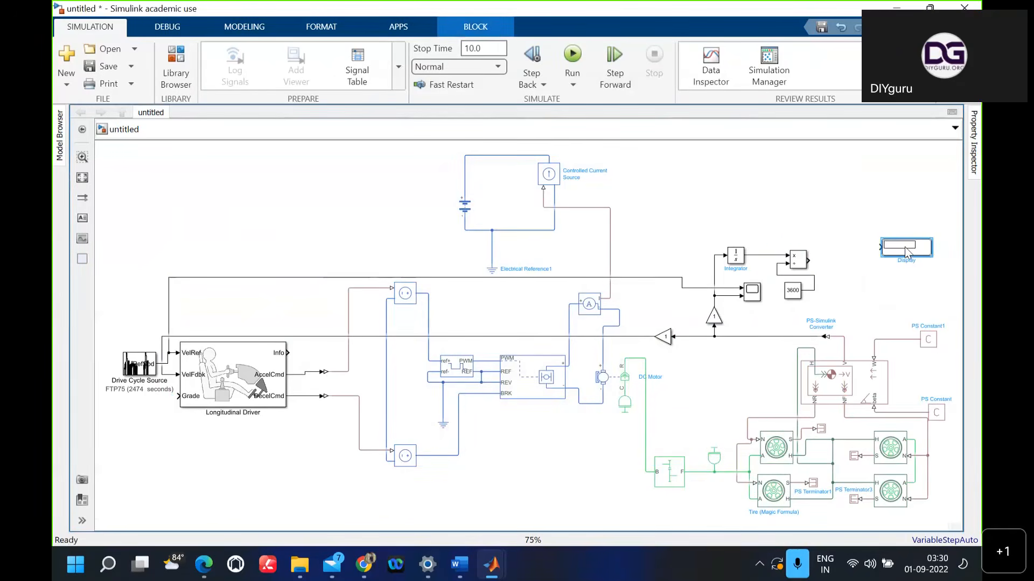
drag(870, 268, 857, 262)
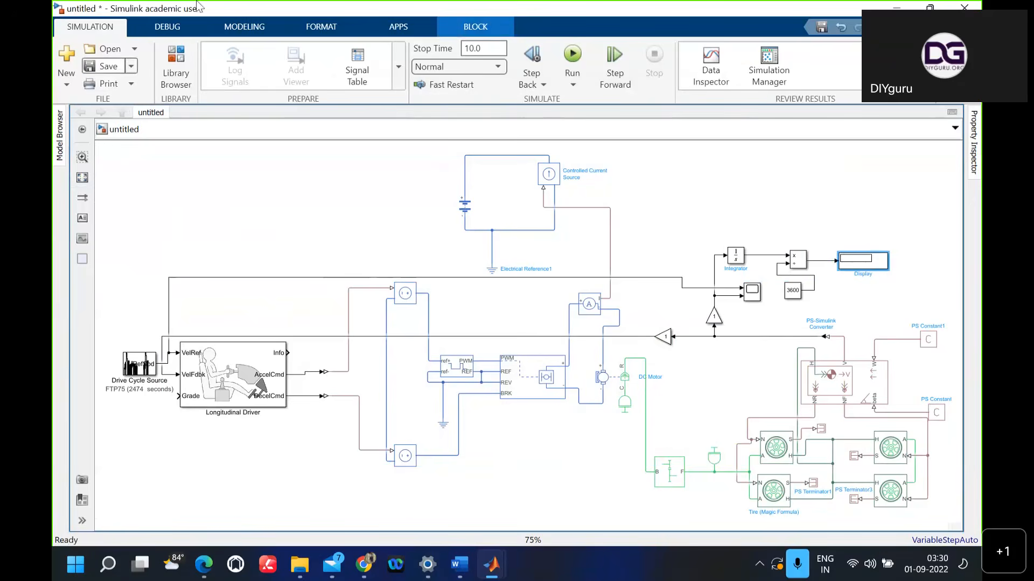
Step: Try to tap the current sensor's signal line with a Simulink-PS Converter, and delete that block with its line
double_click(681, 216)
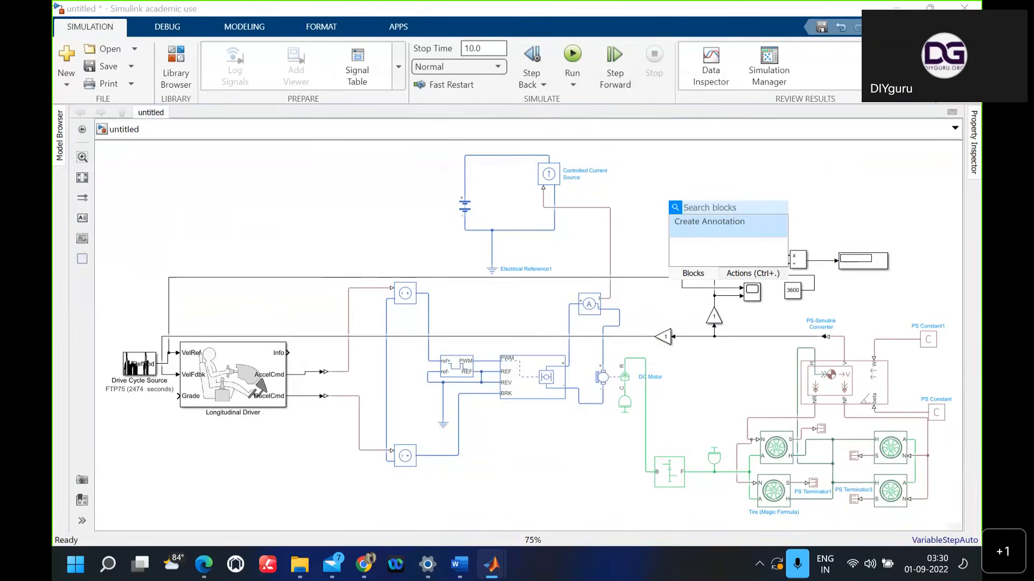
text(si)
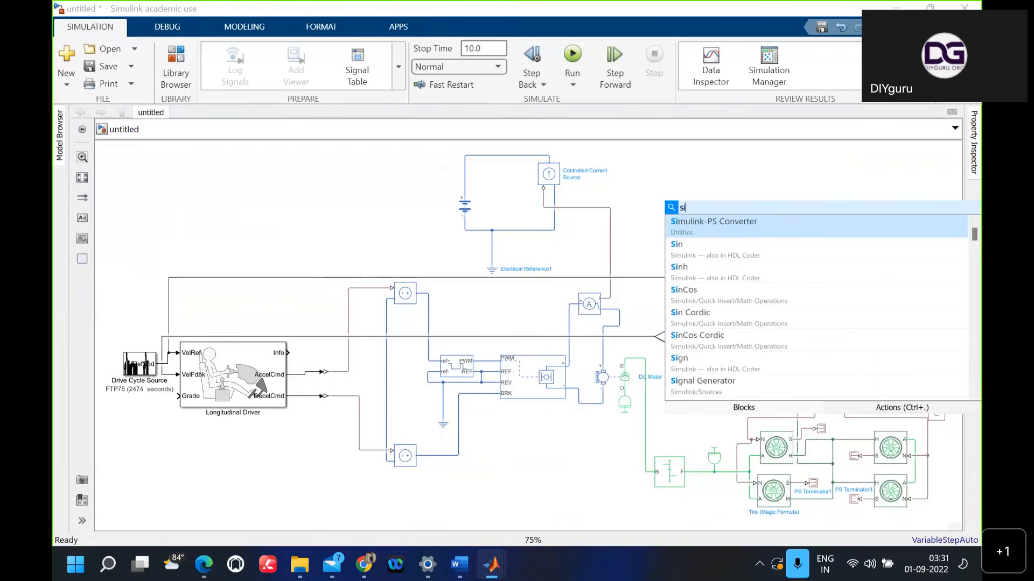
key(Down)
key(Up)
key(Return)
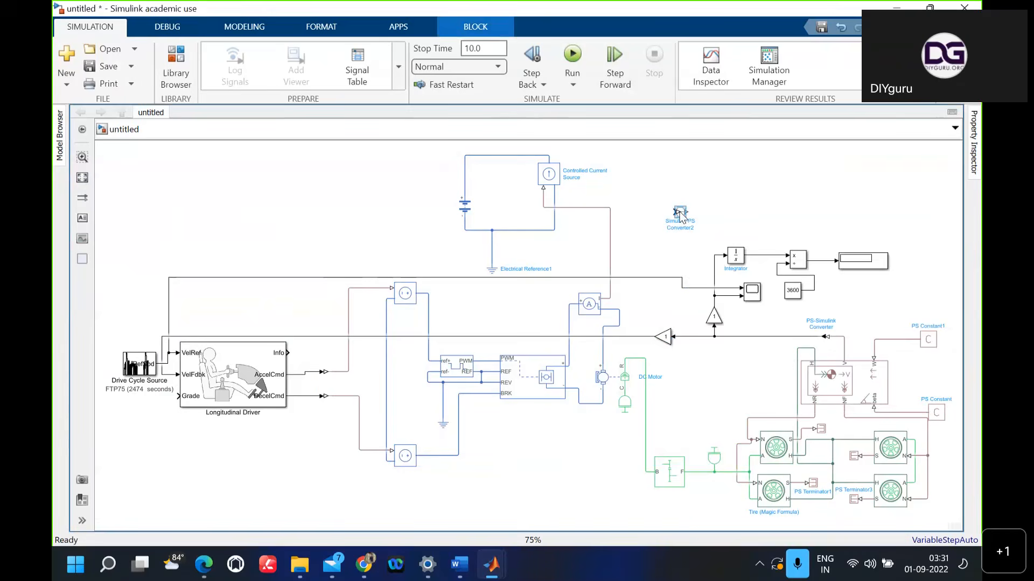
click(711, 188)
drag(641, 214, 607, 211)
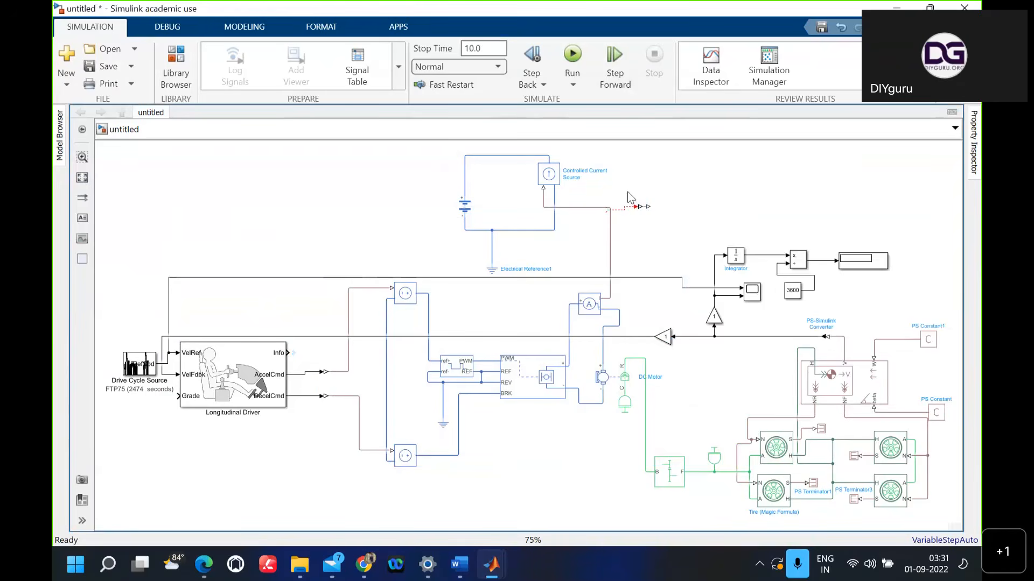
drag(627, 192, 660, 230)
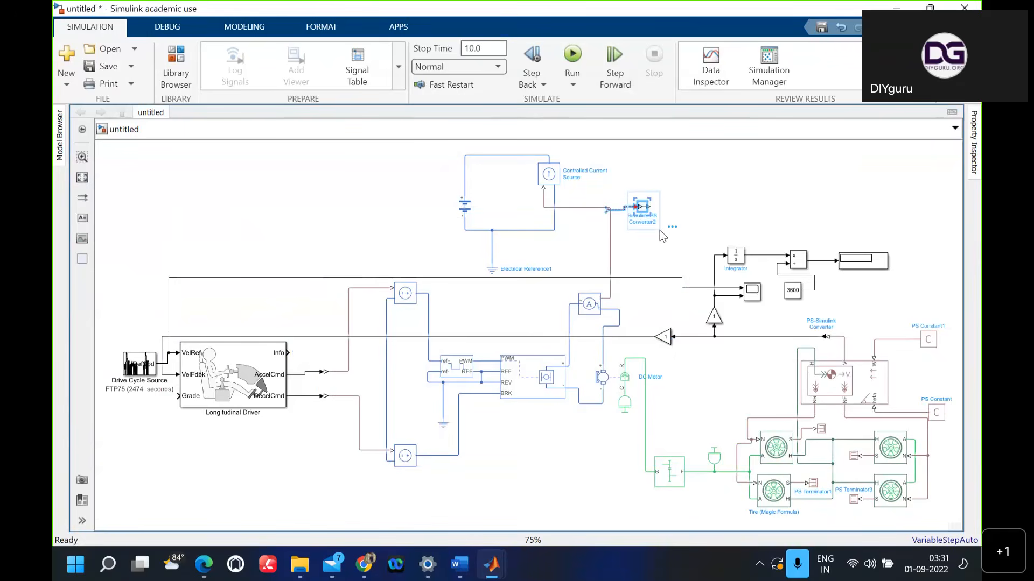
key(Delete)
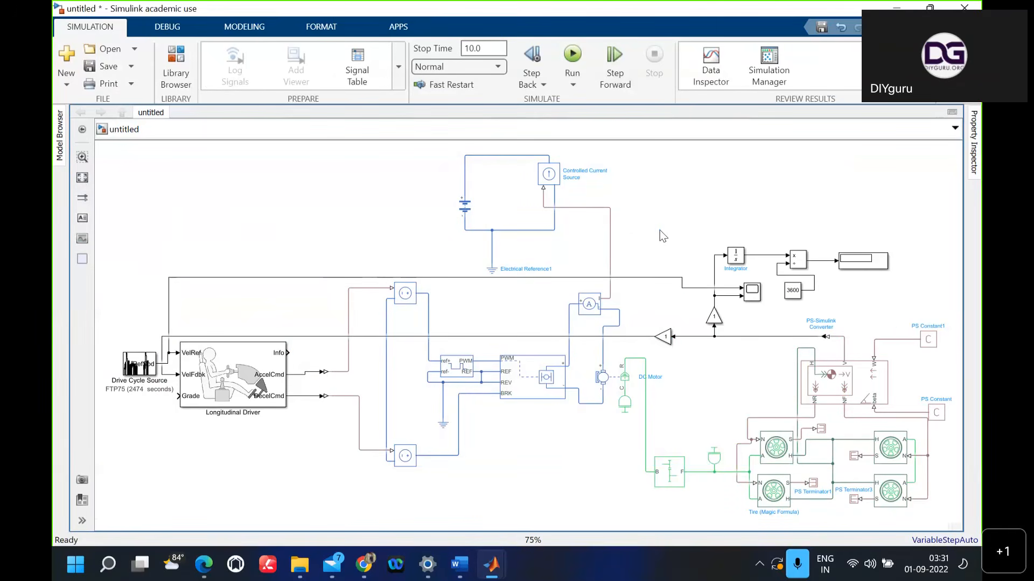
Step: Add a PS-Simulink Converter and branch the current signal feeding the Controlled Current Source into it
double_click(688, 221)
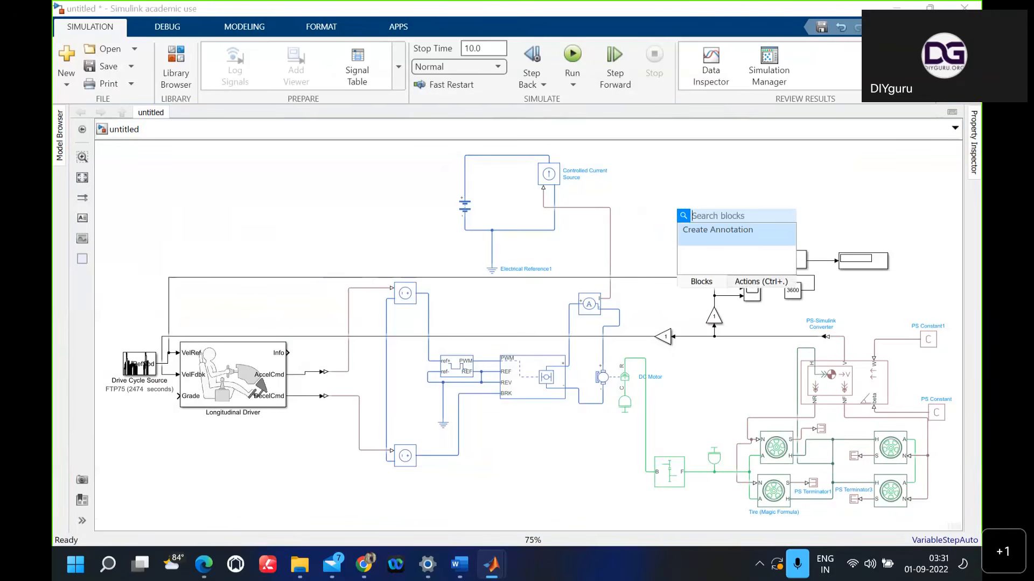
text(ps)
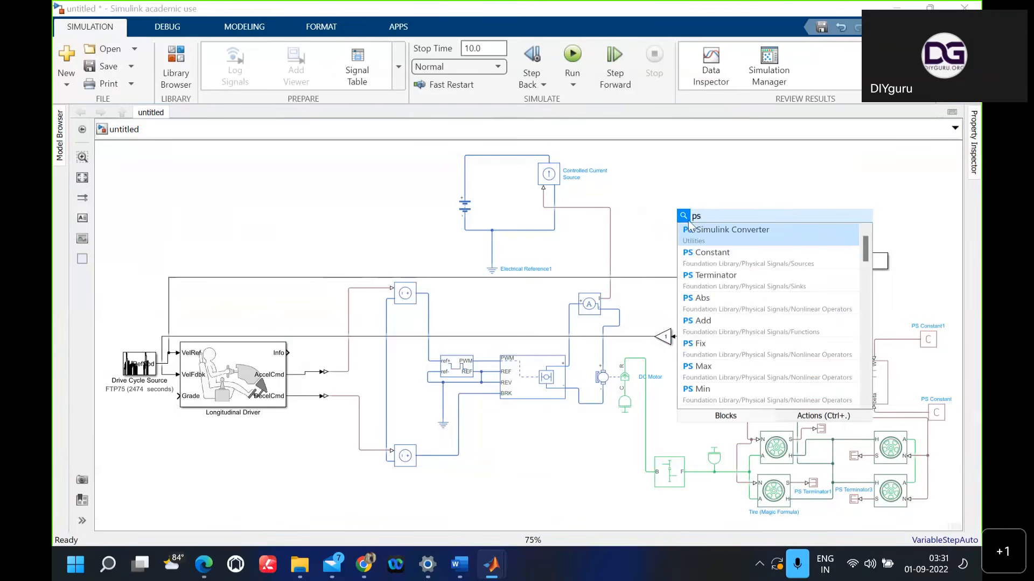
key(Return)
drag(684, 219, 607, 209)
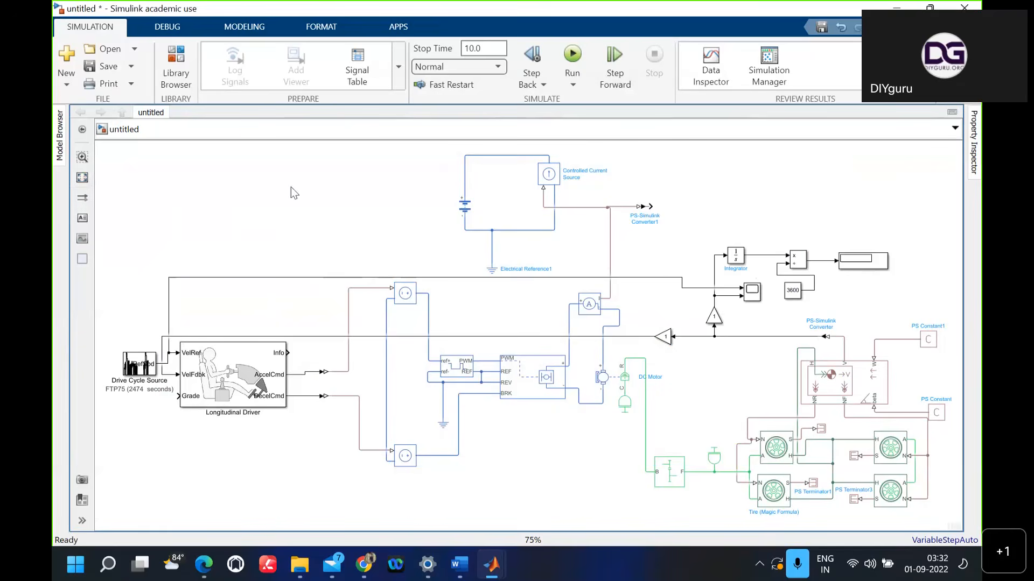
Step: Add an Integrator block and a Gain block in the empty area above the distance calculation blocks
double_click(737, 196)
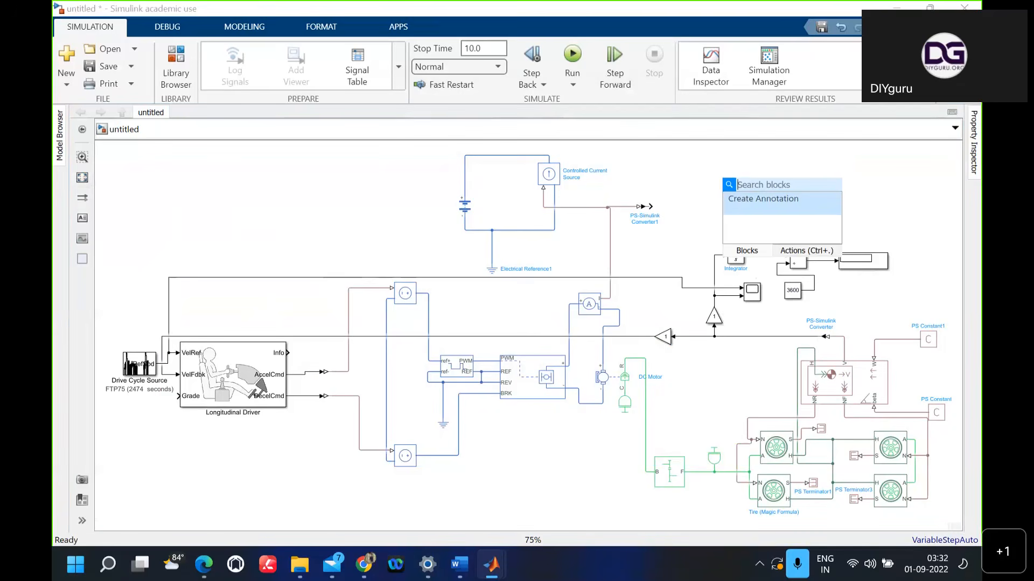
text(in)
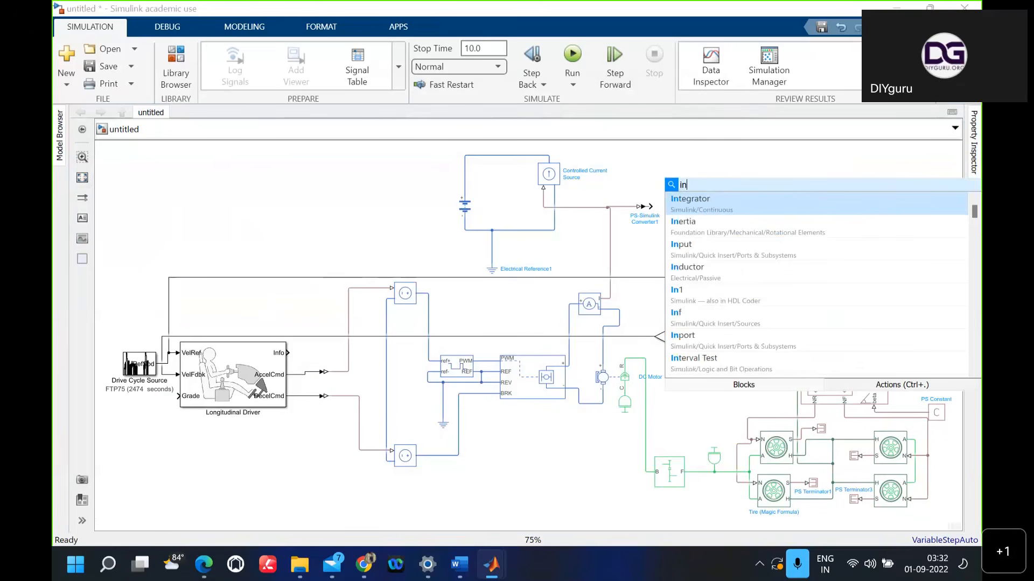
text(tr)
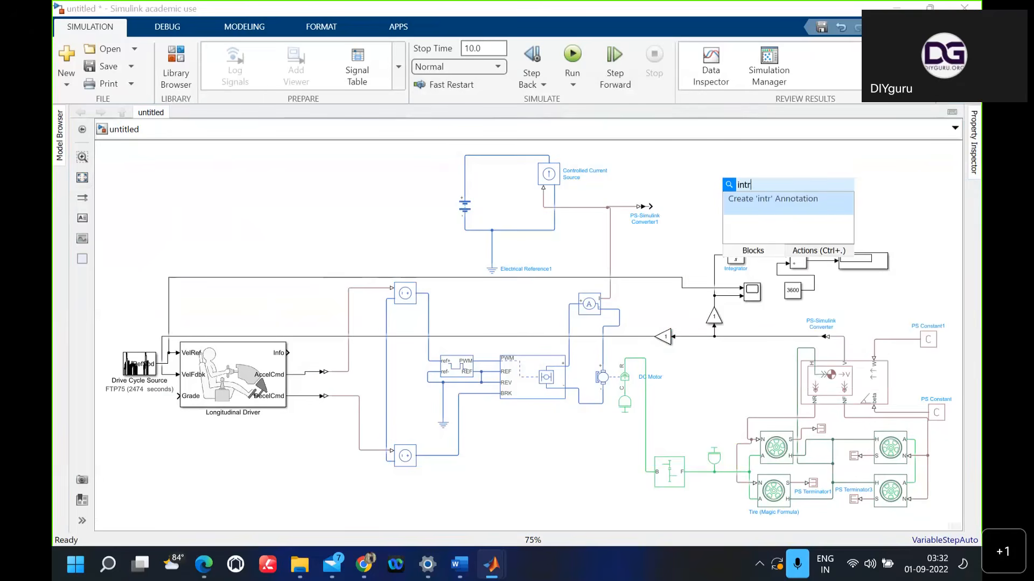
key(BackSpace)
key(Return)
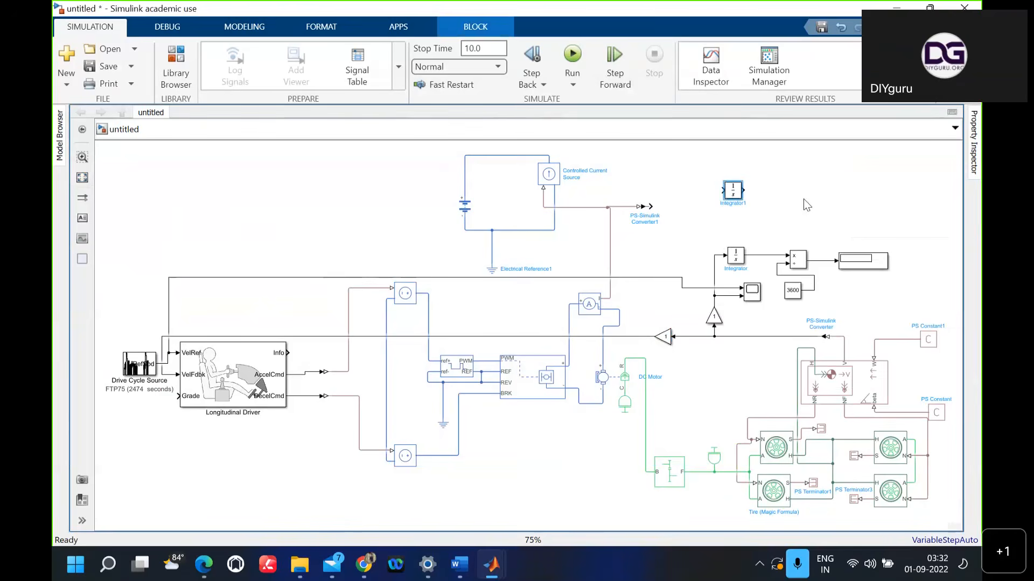
text(gain)
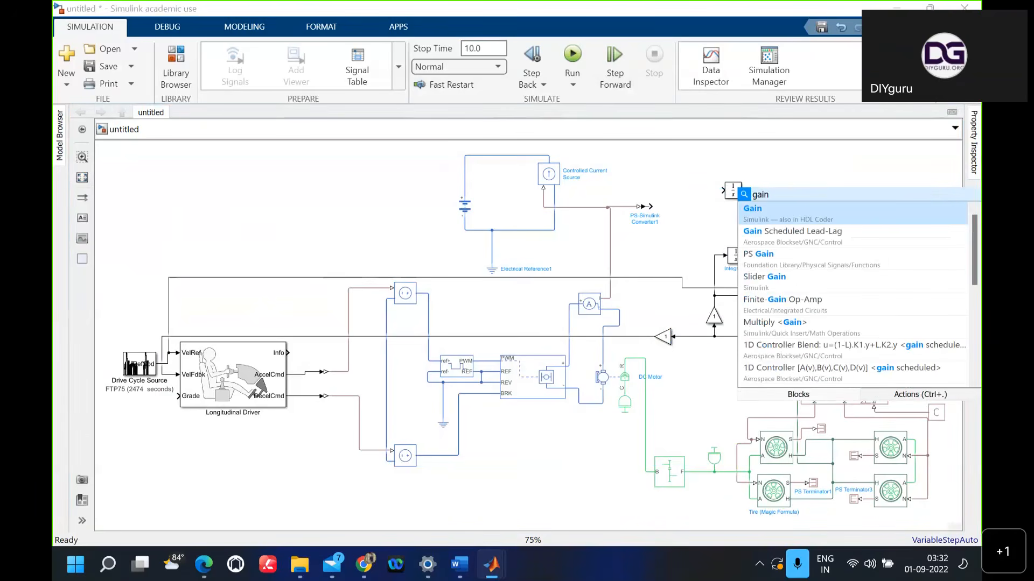
key(Return)
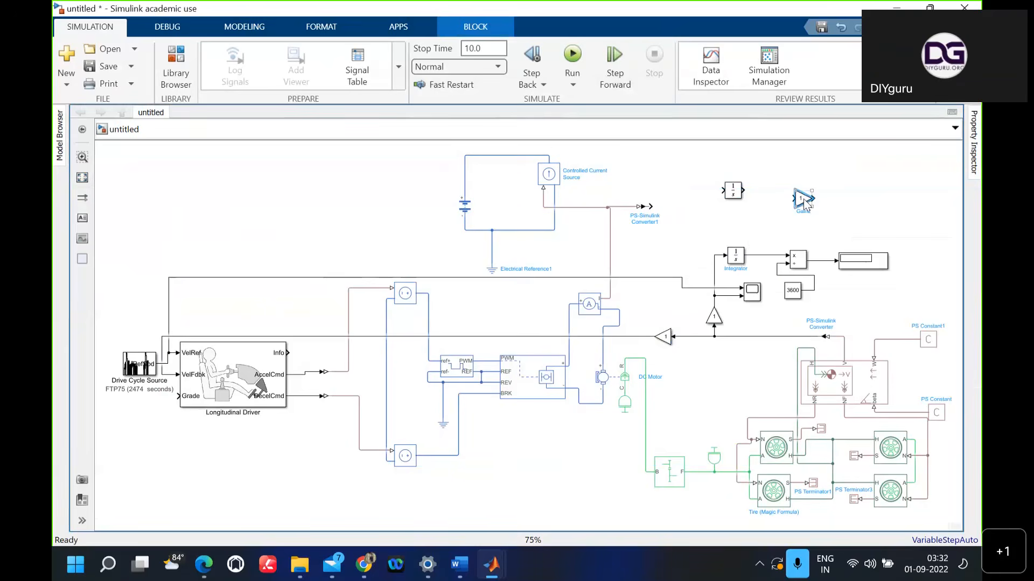
Step: Add a Sum block and place it above the new Gain block
click(771, 180)
double_click(771, 179)
text(sum)
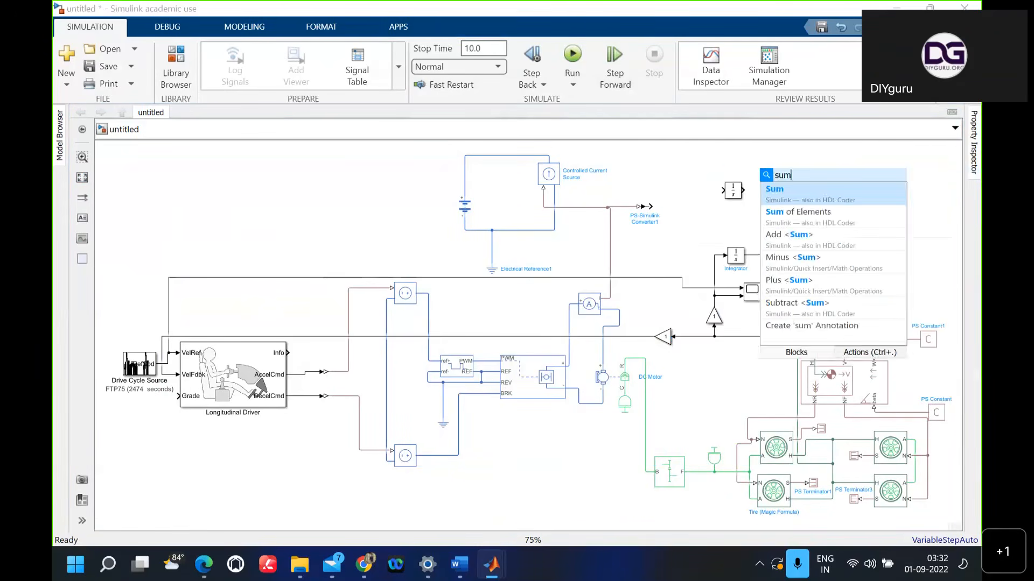
key(Return)
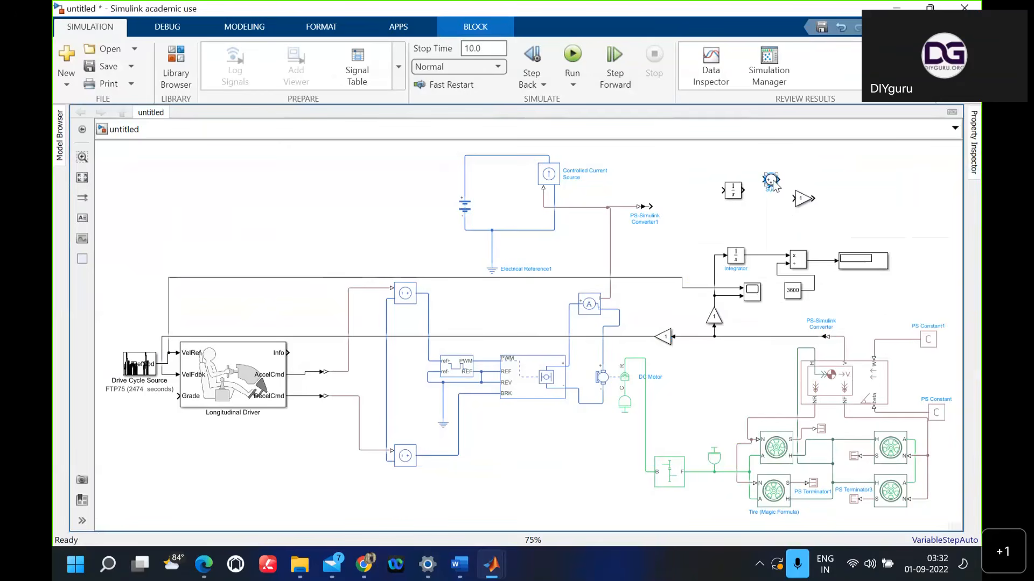
drag(773, 183, 792, 172)
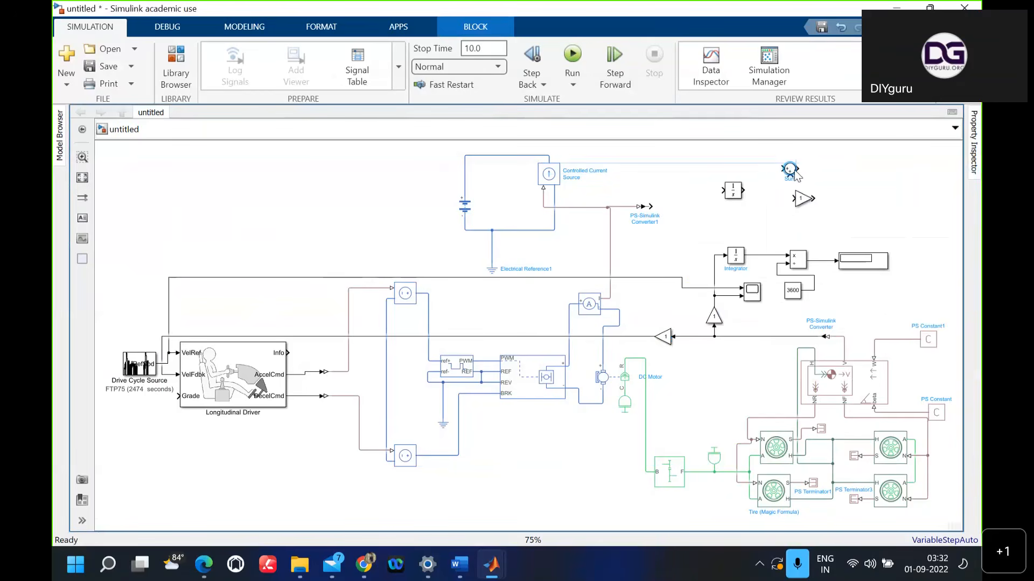
Step: Chain the new Integrator and Gain after the current signal's PS-Simulink Converter, and place the Sum block beside the Gain
drag(736, 188, 686, 210)
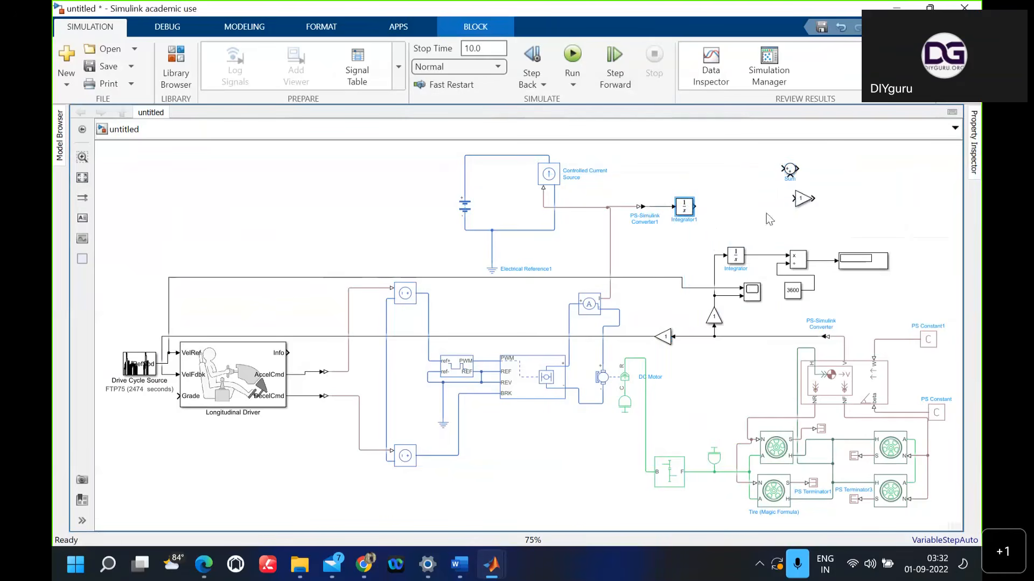
drag(801, 200, 733, 209)
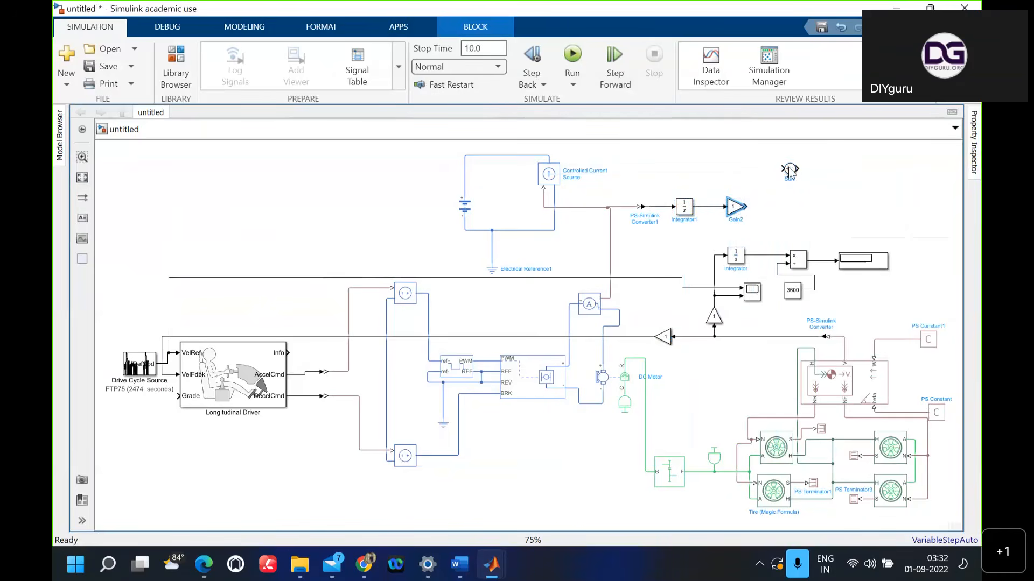
drag(787, 172, 788, 205)
Step: Set the Sum block's list of signs to |+-
double_click(785, 205)
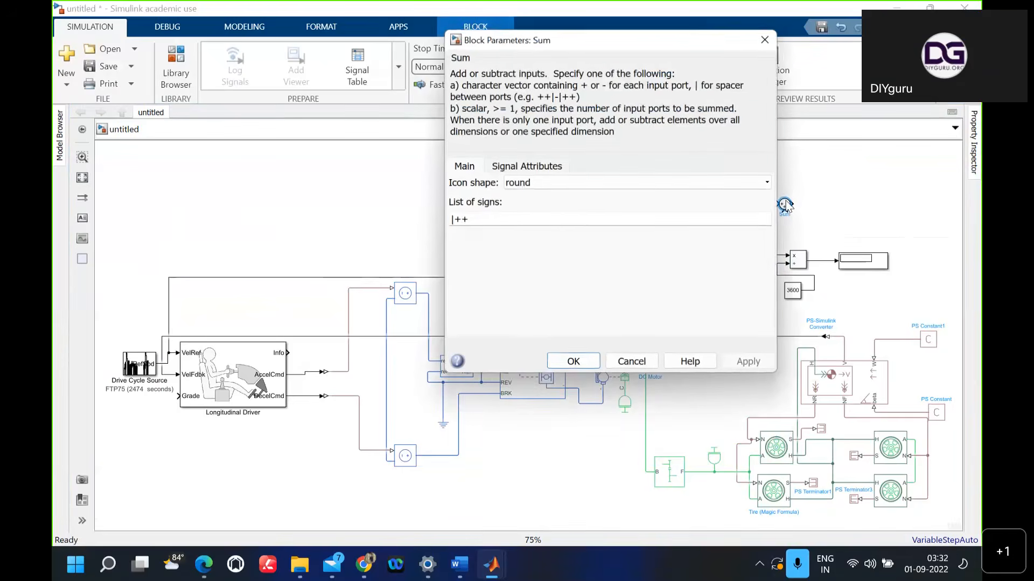
triple_click(550, 218)
click(551, 218)
key(BackSpace)
text(-)
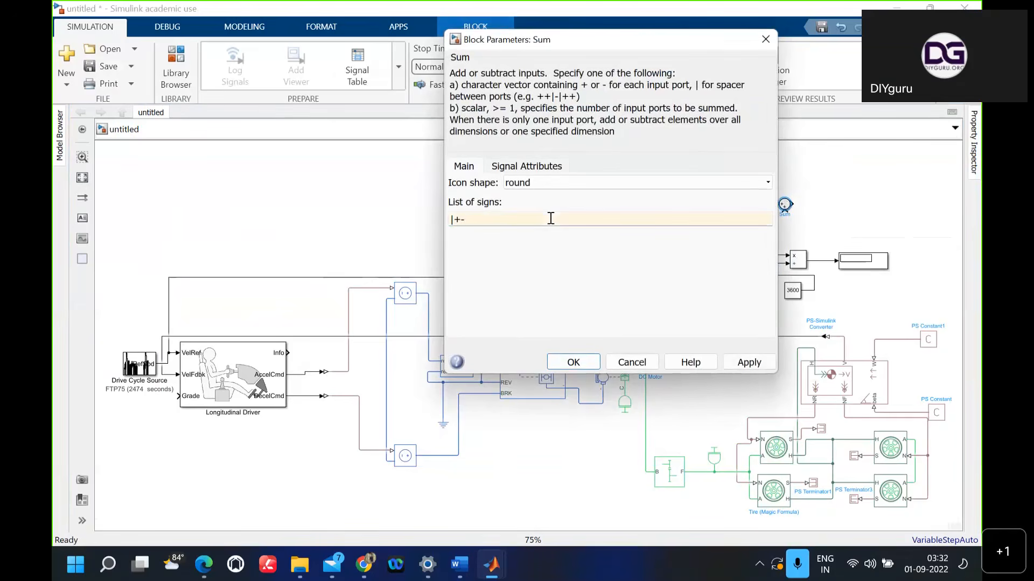
click(570, 364)
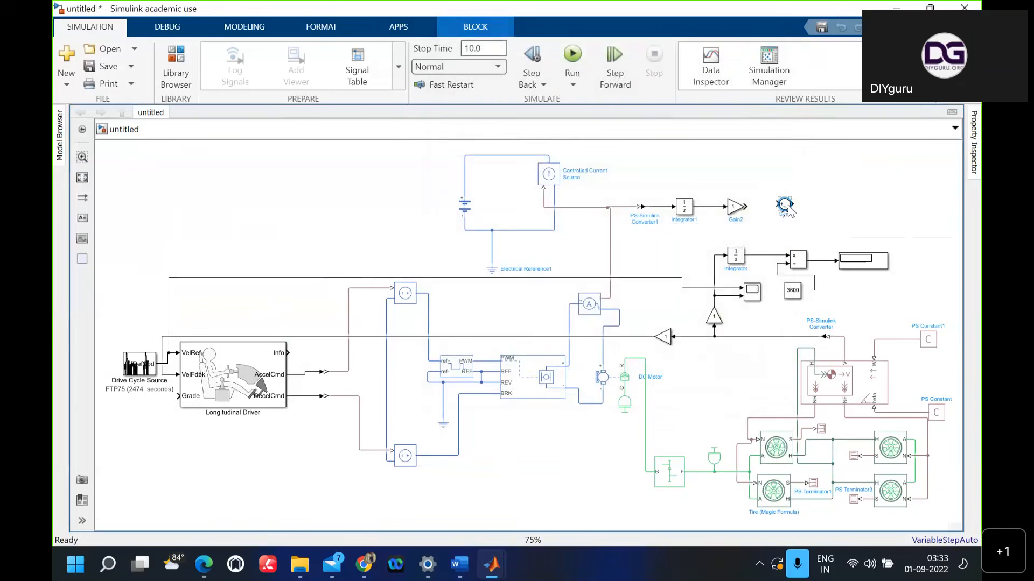
Step: Move the Sum block slightly higher, rotate it so its minus input faces down, and connect the Gain output to that input
drag(787, 210, 788, 197)
key(ctrl+r)
key(ctrl+r)
key(ctrl+r)
key(ctrl+r)
key(ctrl+r)
click(799, 214)
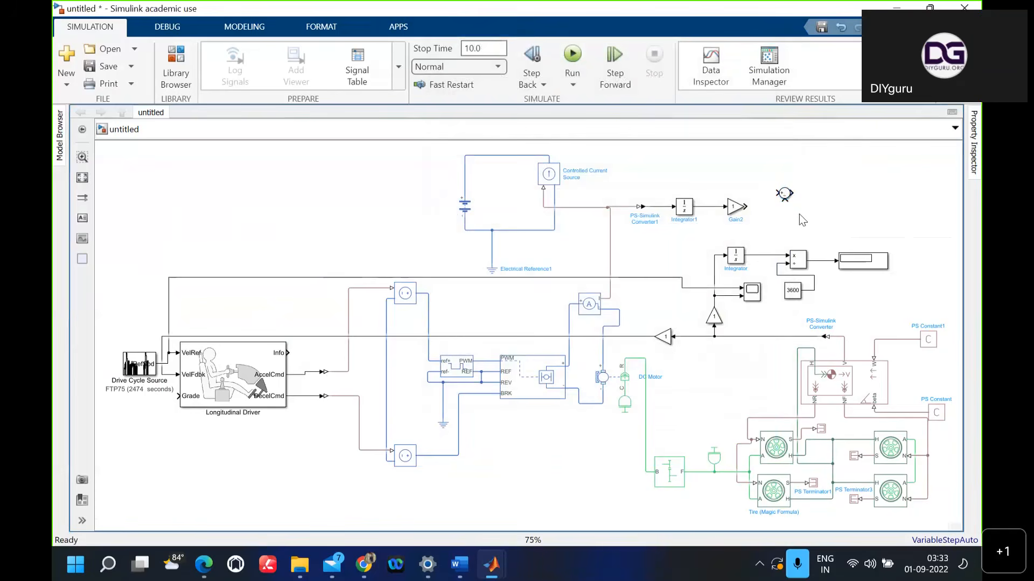
mouse_move(749, 206)
mouse_down()
mouse_move(804, 220)
mouse_move(784, 196)
mouse_up()
Step: Add a Constant block above the Gain and connect it to the Sum block's plus input
click(674, 144)
double_click(676, 155)
text(c)
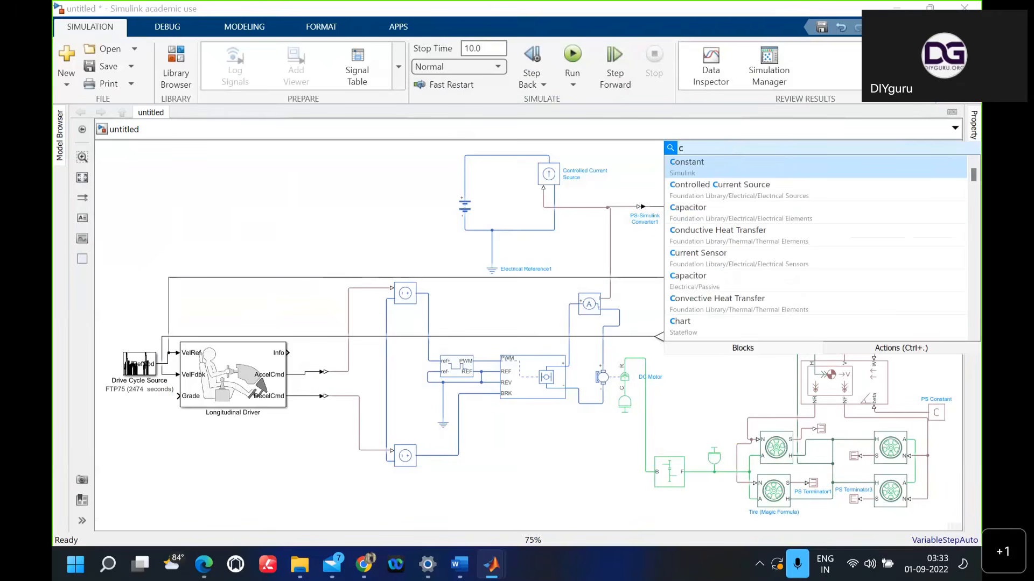
text(on)
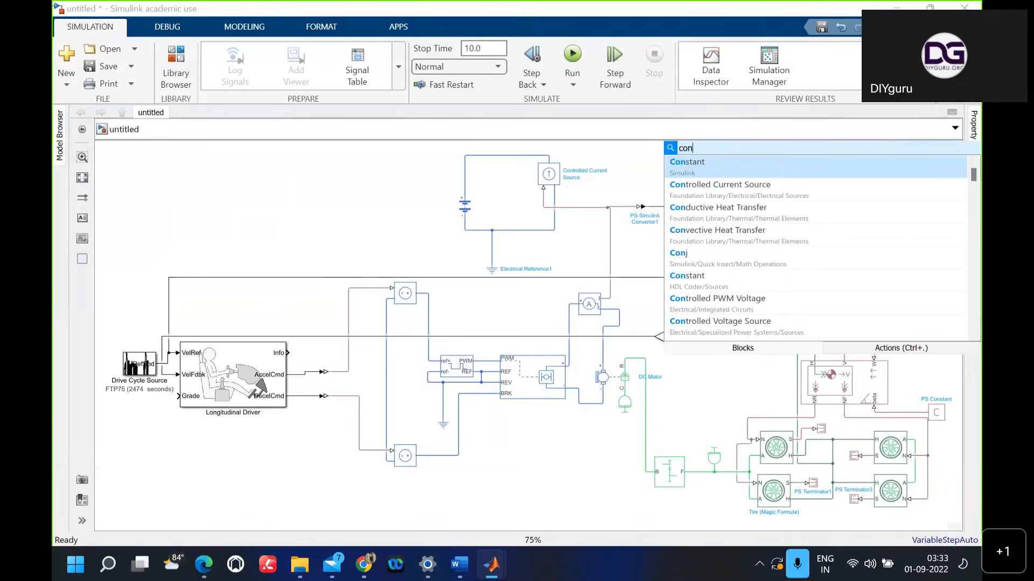
click(689, 169)
drag(671, 155, 784, 192)
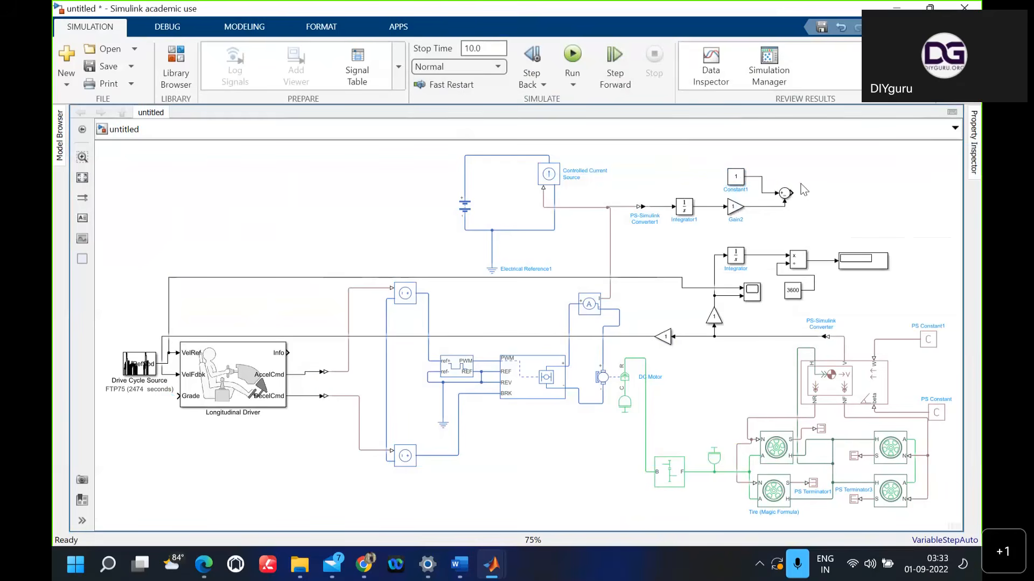
Step: Add a Scope block beyond the Sum block's output
double_click(851, 180)
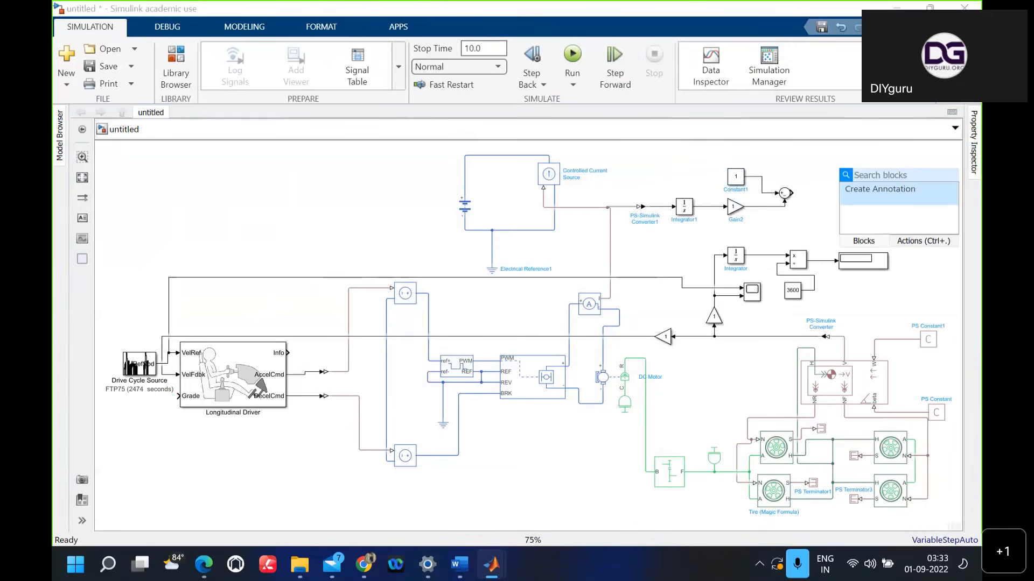
text(so)
key(BackSpace)
text(cop)
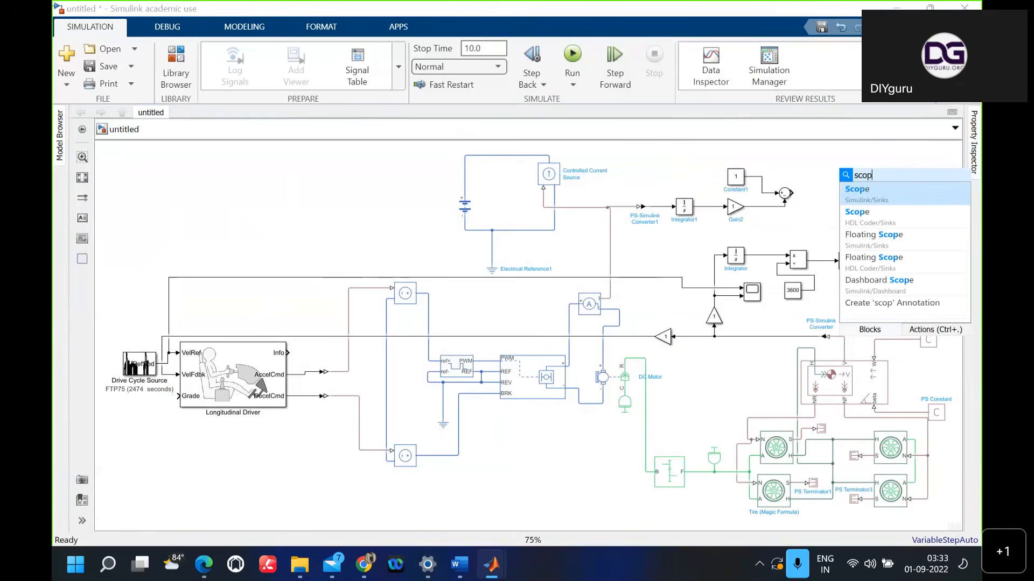
key(Return)
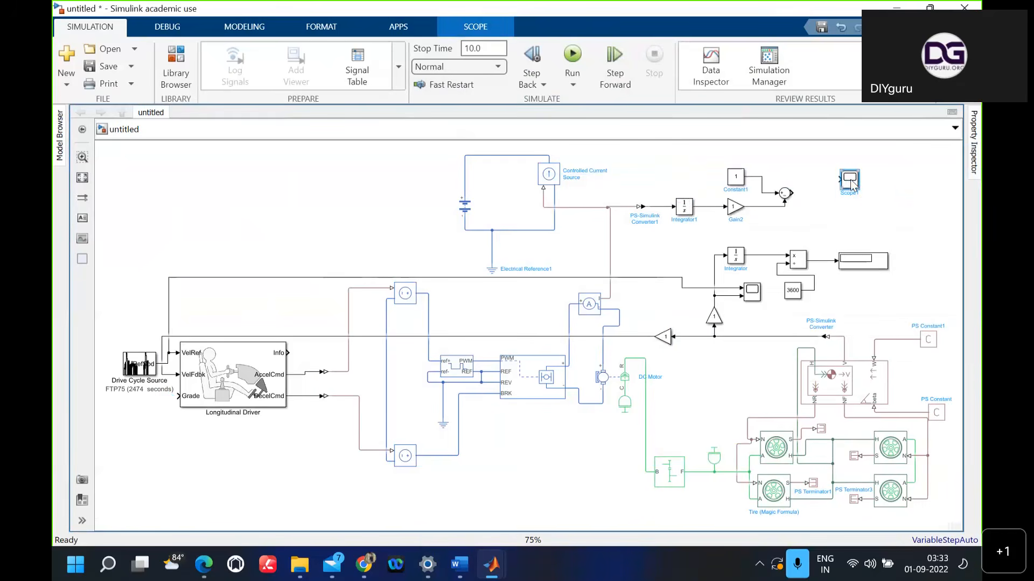
Step: Copy the distance Display block below the new Scope, and connect the Sum output to both blocks
click(860, 263)
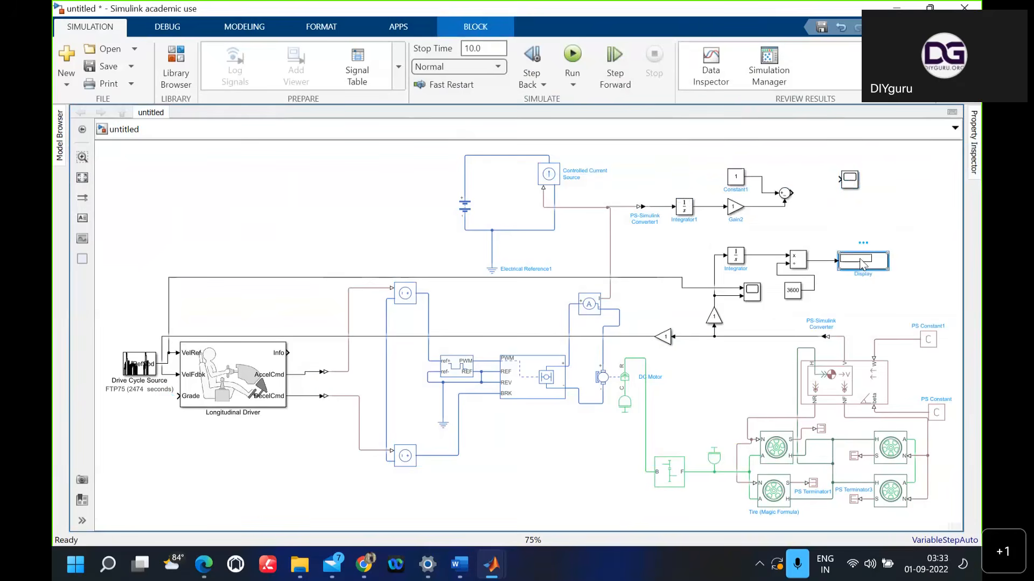
drag(860, 263, 862, 212)
drag(838, 179, 816, 193)
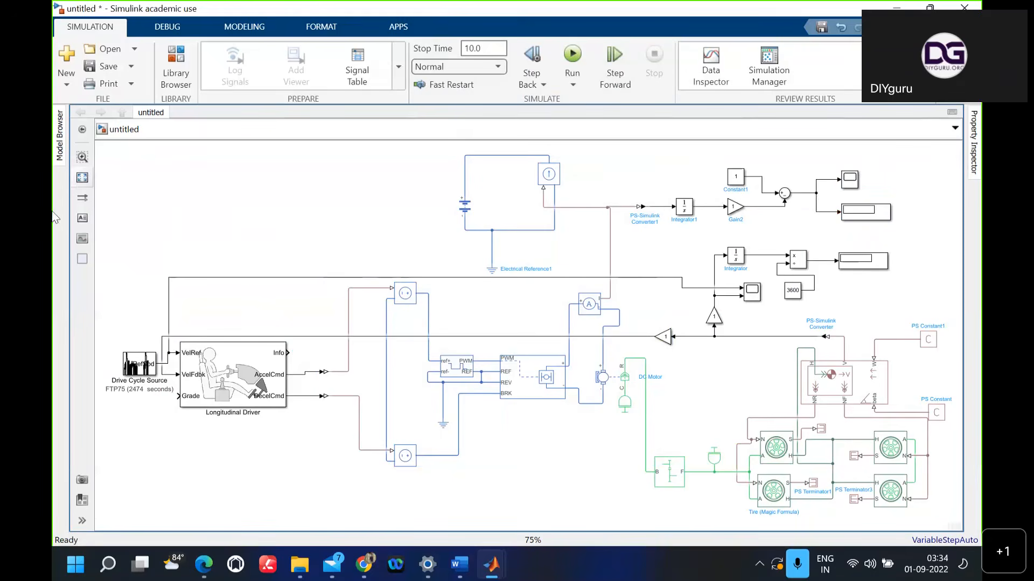
Step: Set the Drive Cycle Source block's drive cycle to Wide Open Throttle (WOT)
click(147, 356)
double_click(140, 372)
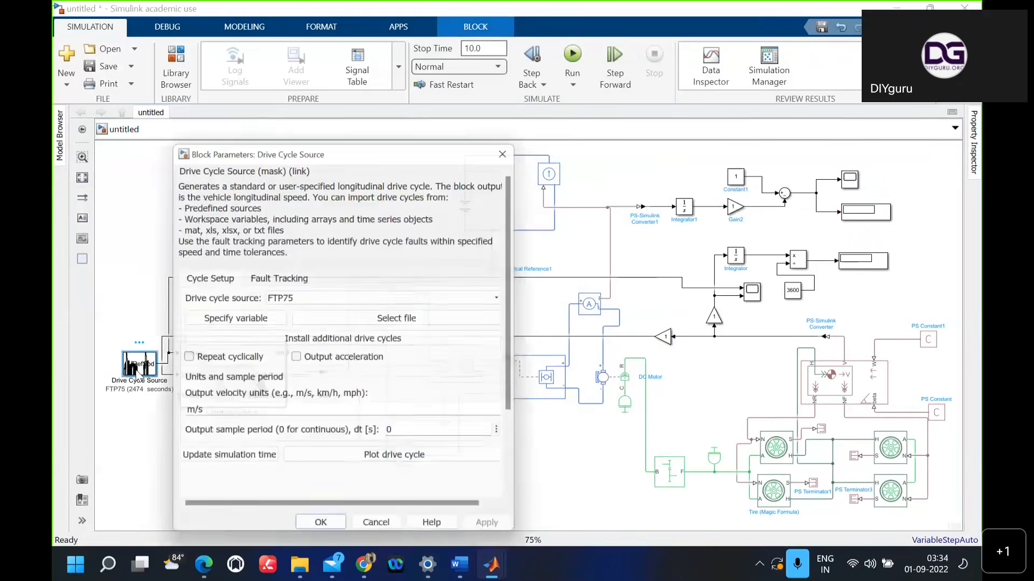
click(319, 297)
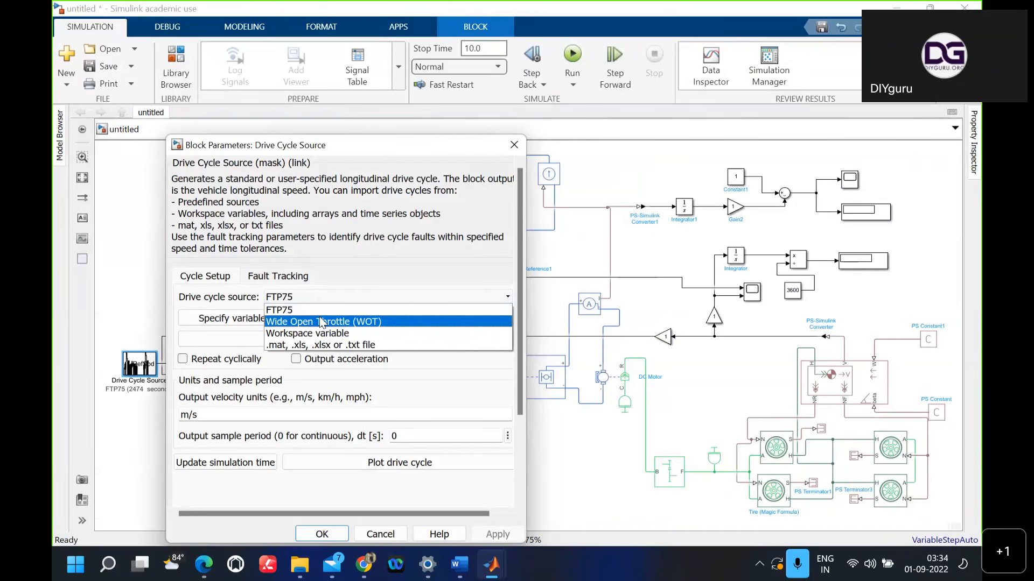
click(322, 322)
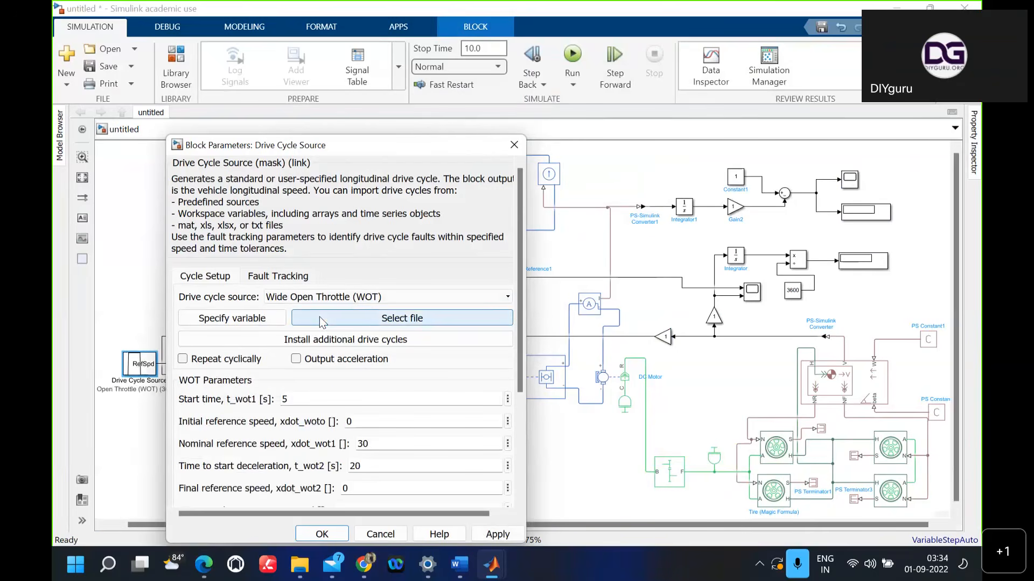
click(319, 534)
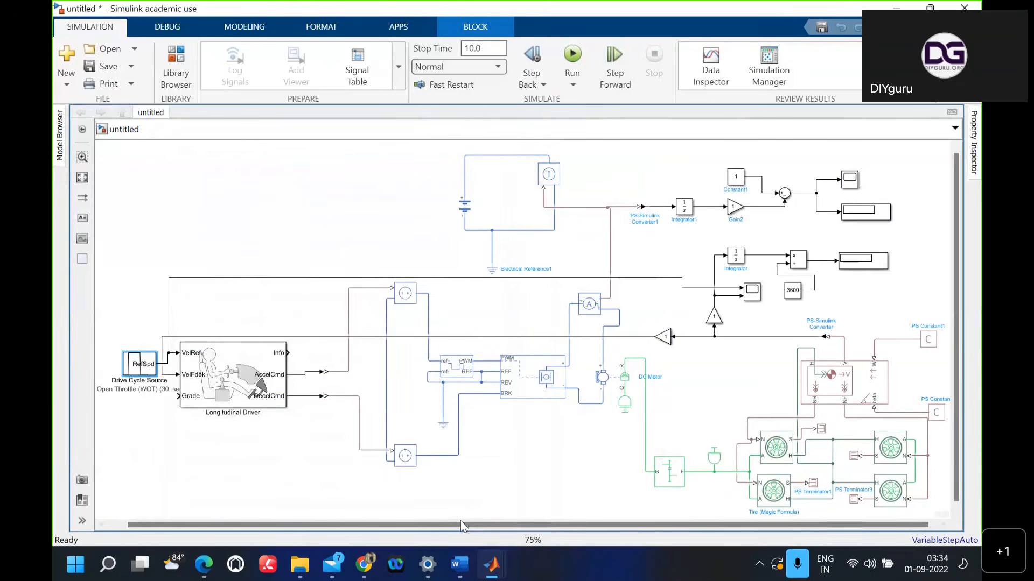
Step: Review the Longitudinal Driver's block parameters and close them without changes
click(238, 377)
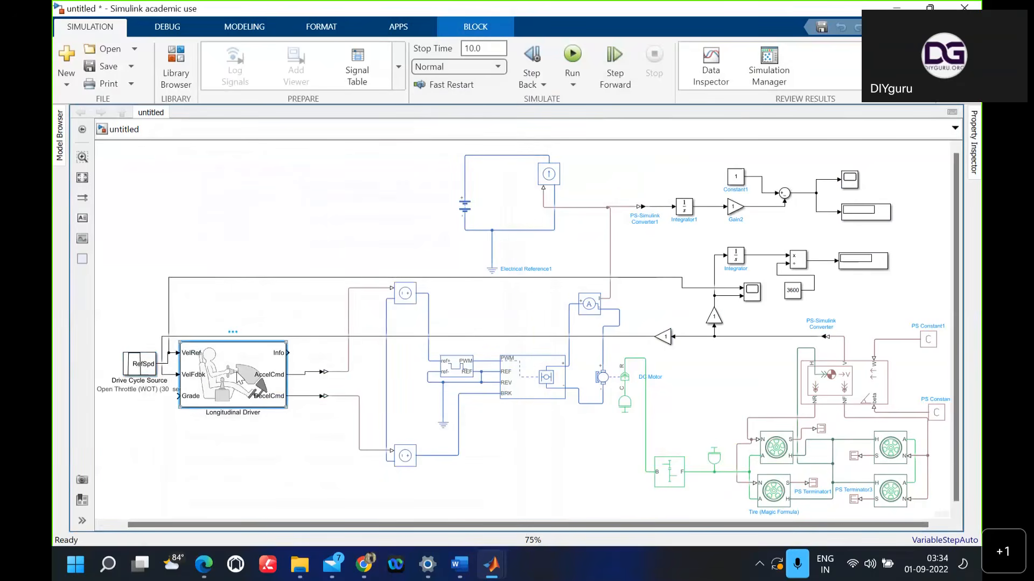
double_click(239, 377)
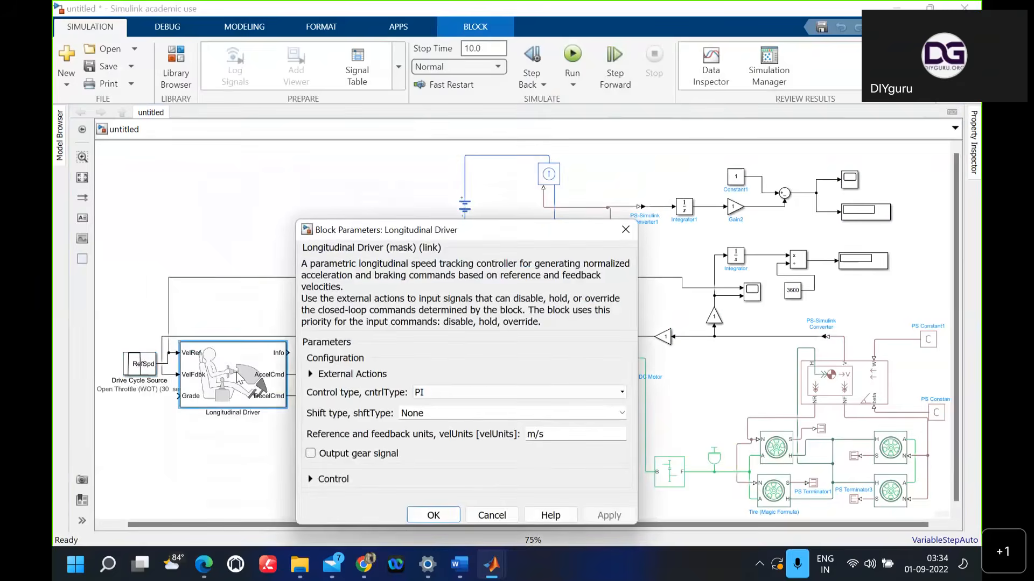
click(432, 516)
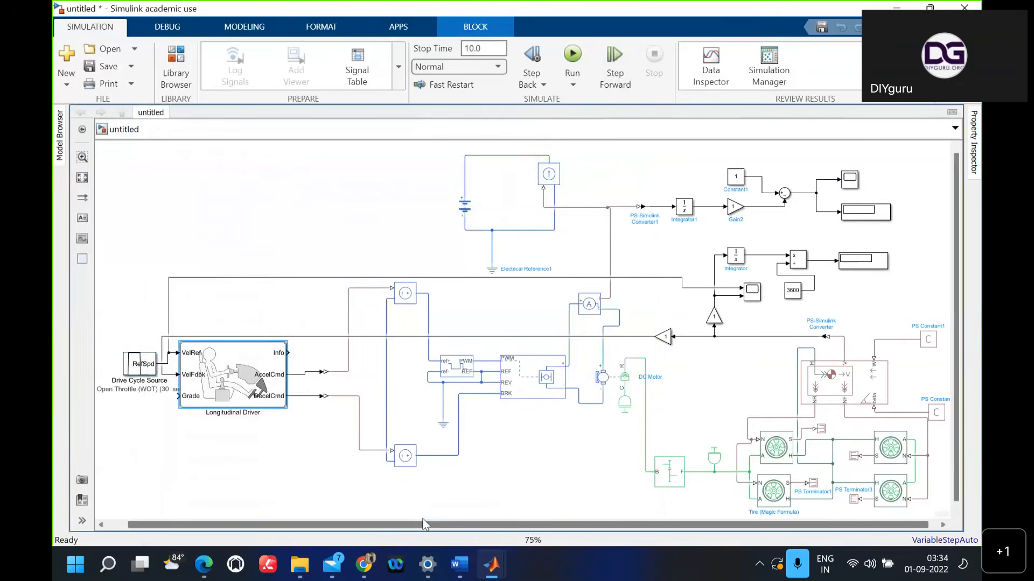
Step: Add a Constant block below the Drive Cycle Source and connect it to the Longitudinal Driver's Grade input
double_click(224, 454)
text(c)
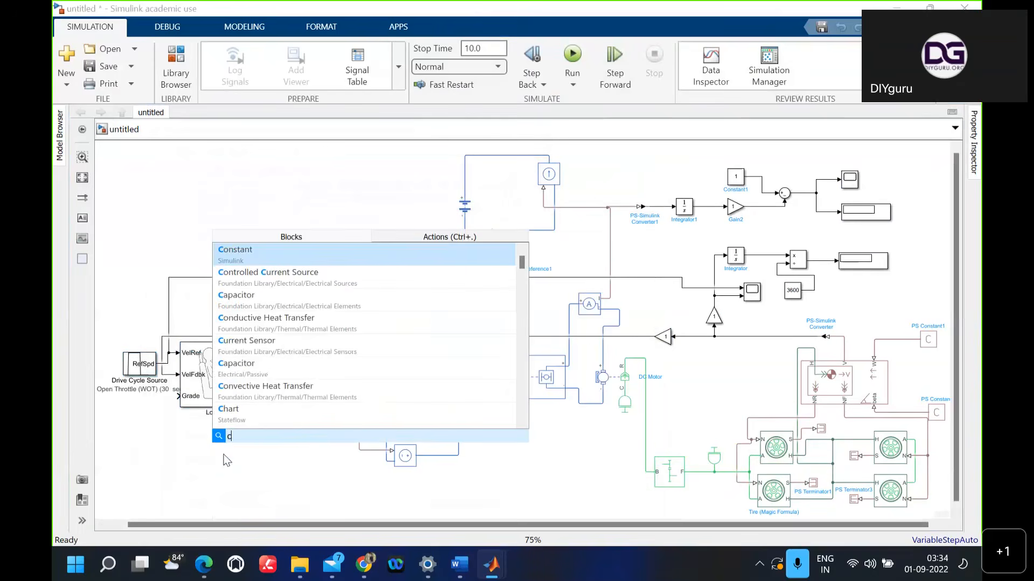
text(onst)
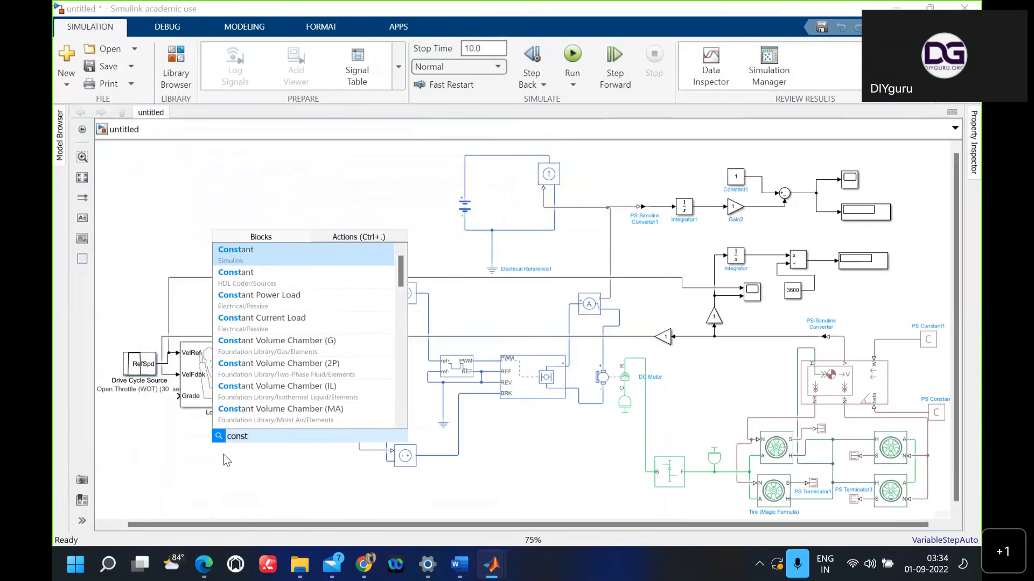
key(Return)
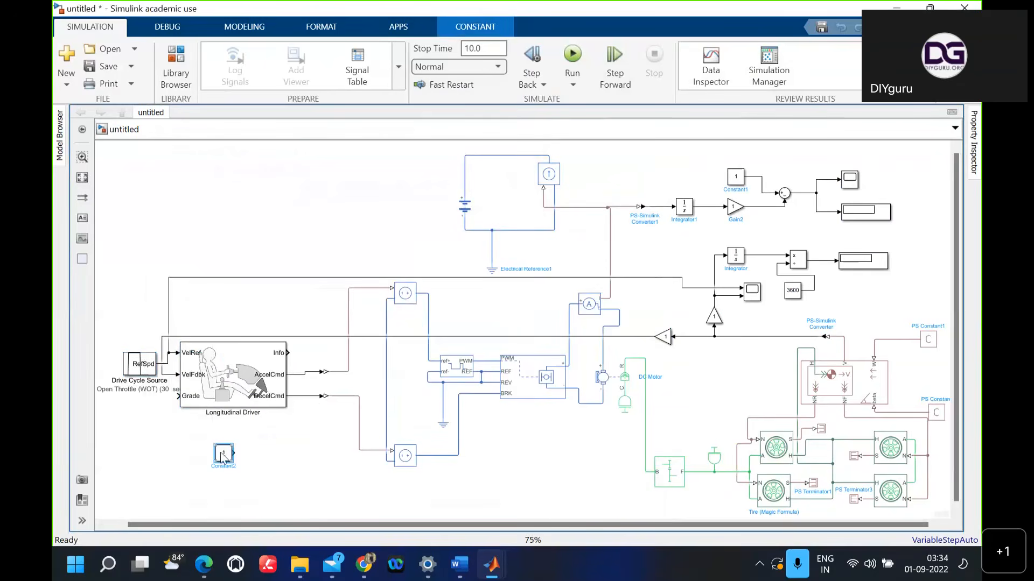
drag(223, 453, 178, 396)
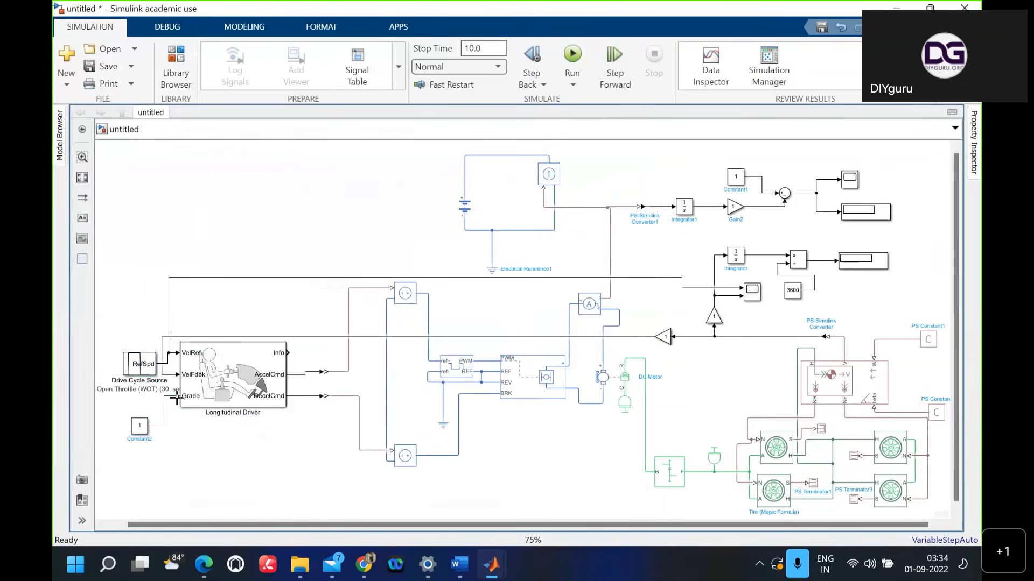
click(141, 432)
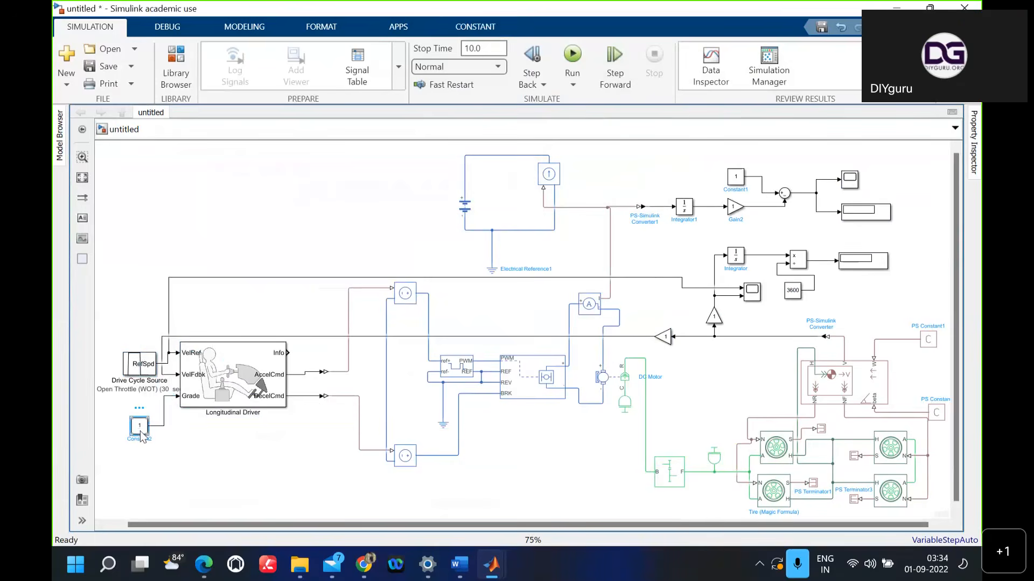
Step: Set the value of the Constant block feeding the Longitudinal Driver's Grade input to 0
double_click(141, 434)
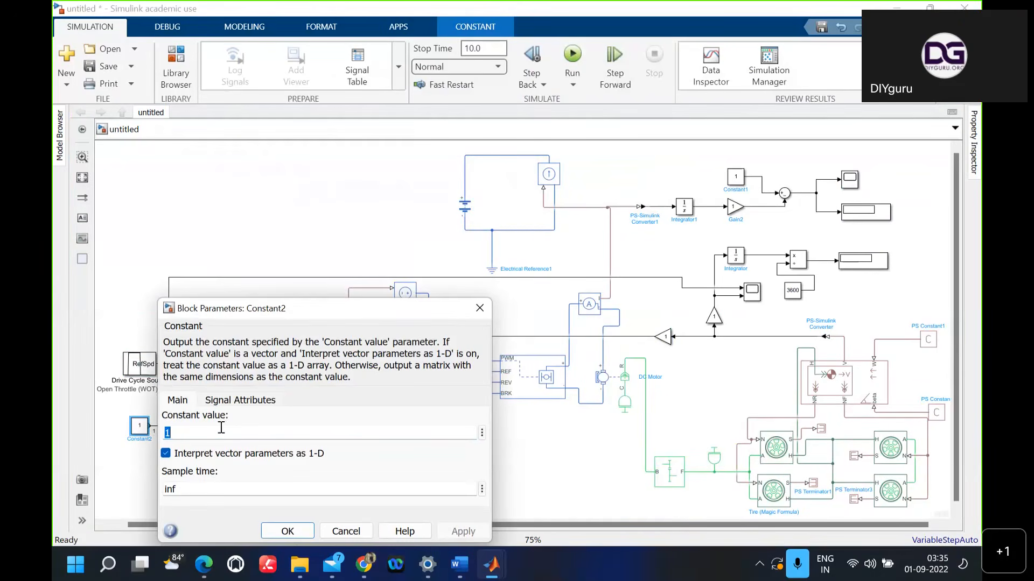
key(BackSpace)
text(0)
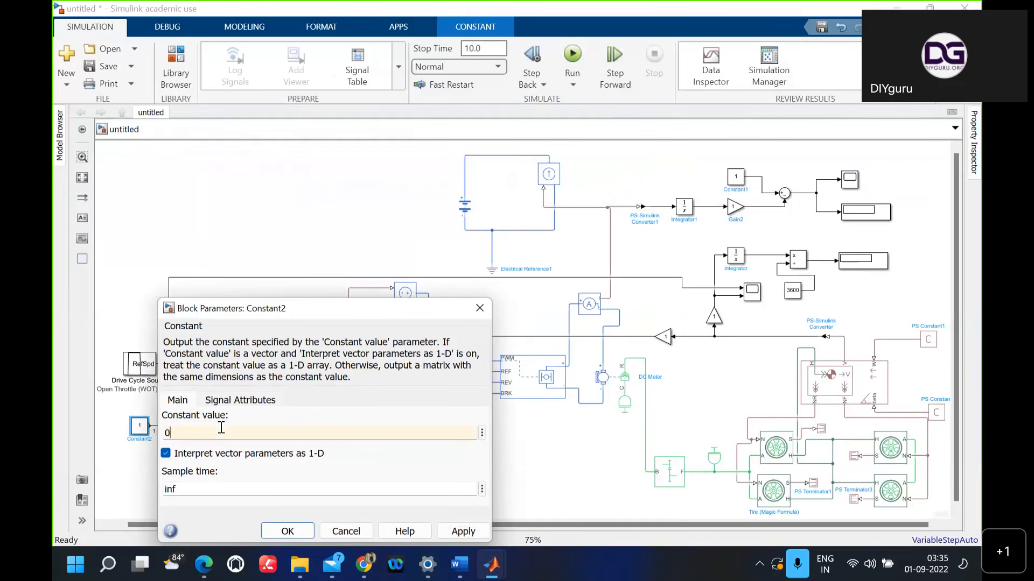
click(280, 532)
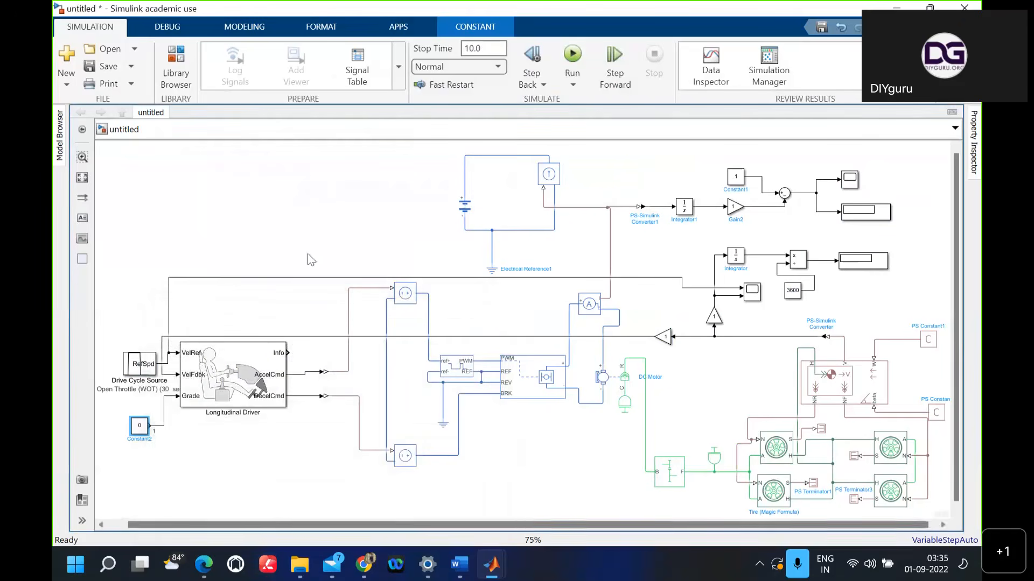
click(296, 231)
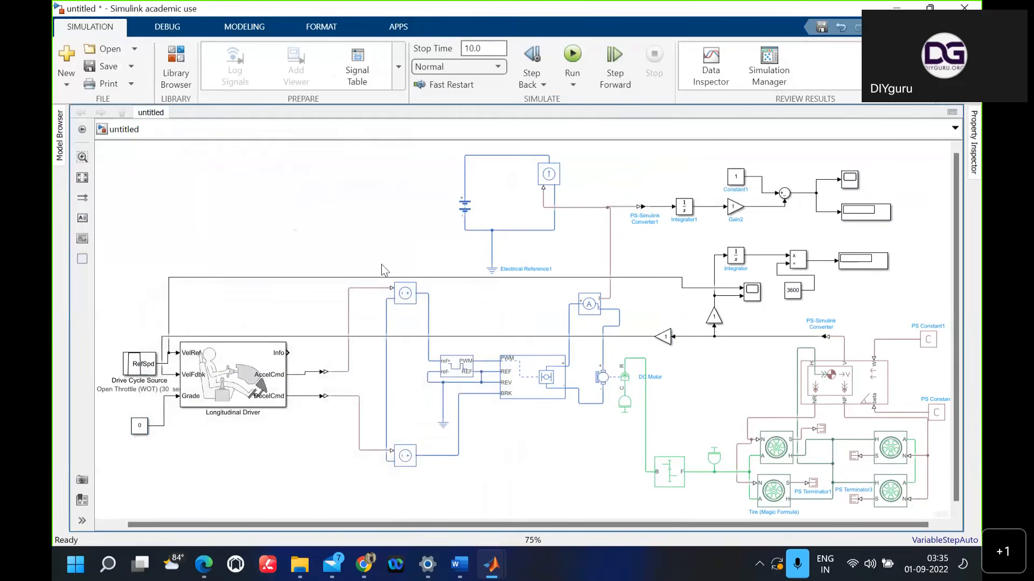
Step: Set the Controlled PWM Voltage block's PWM frequency to 4000 Hz
click(454, 375)
double_click(453, 375)
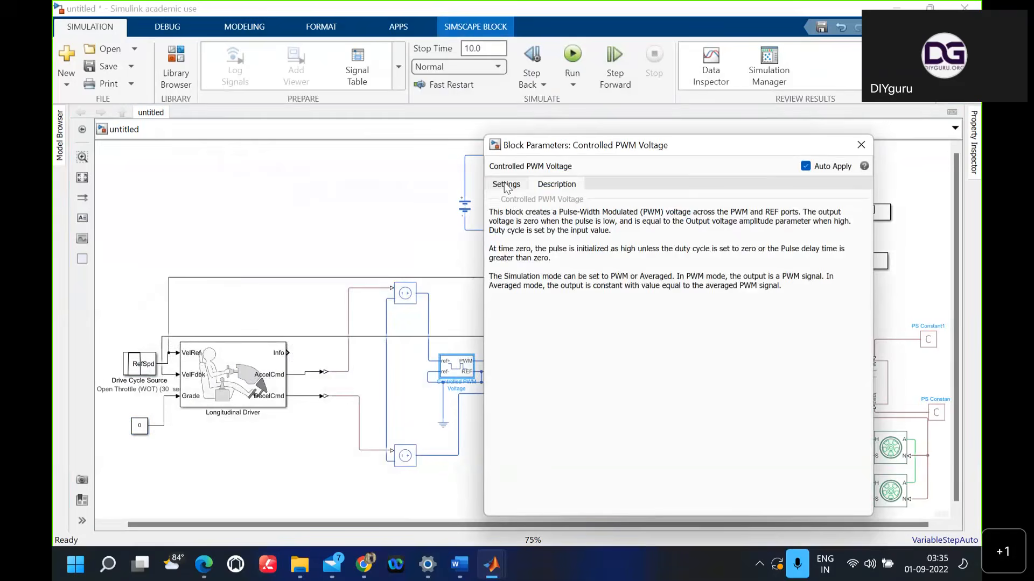
click(505, 184)
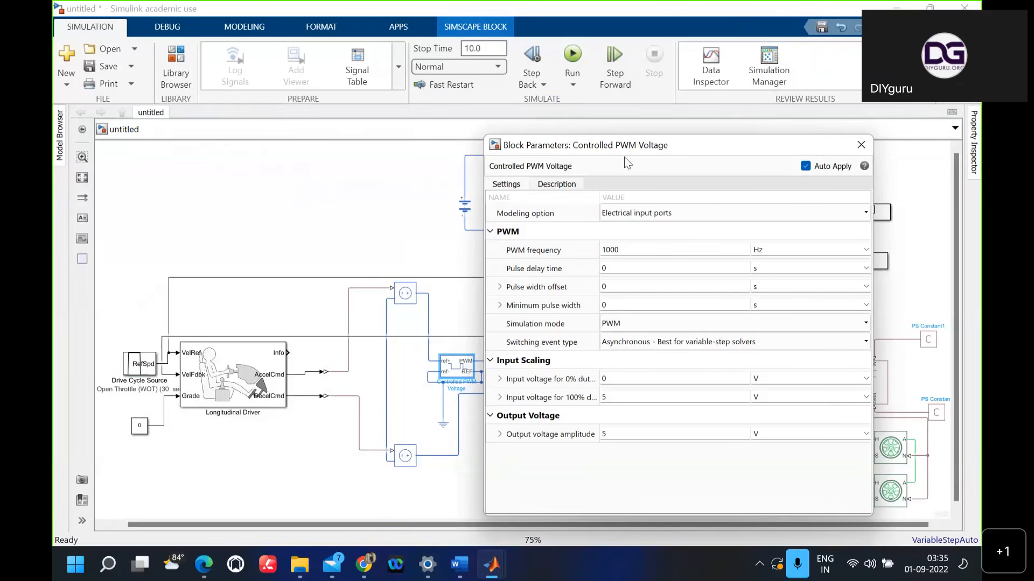
click(636, 249)
key(BackSpace)
key(BackSpace)
key(BackSpace)
key(BackSpace)
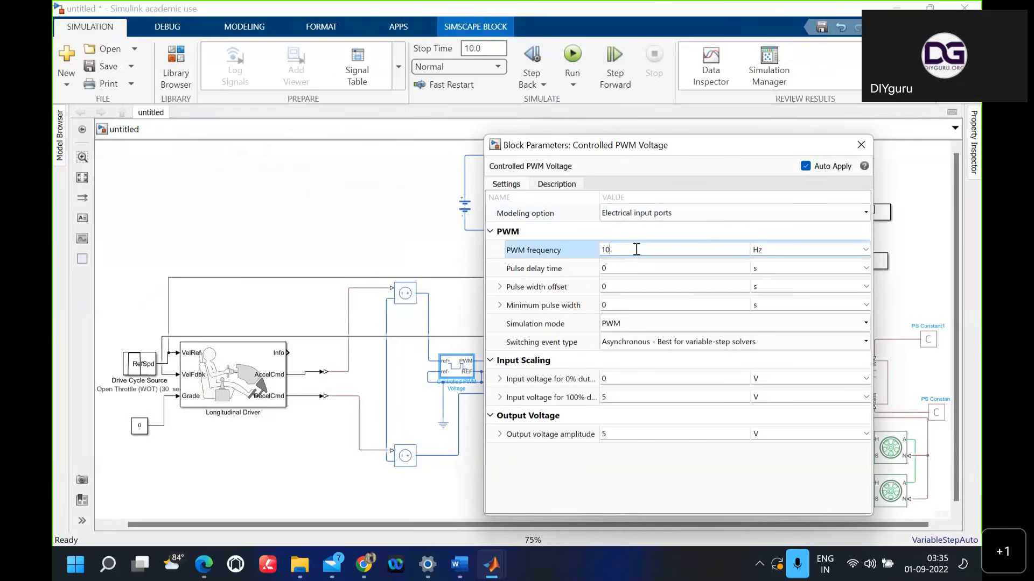
text(4000)
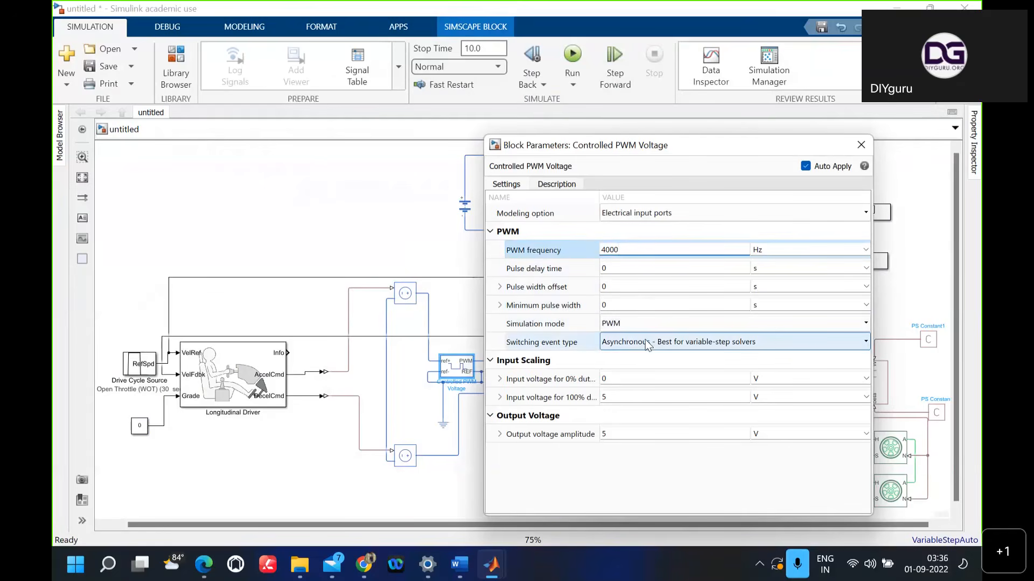
Step: Keep the modeling option at Electrical input ports and set the input voltage for 100% duty cycle to 1 V
click(648, 216)
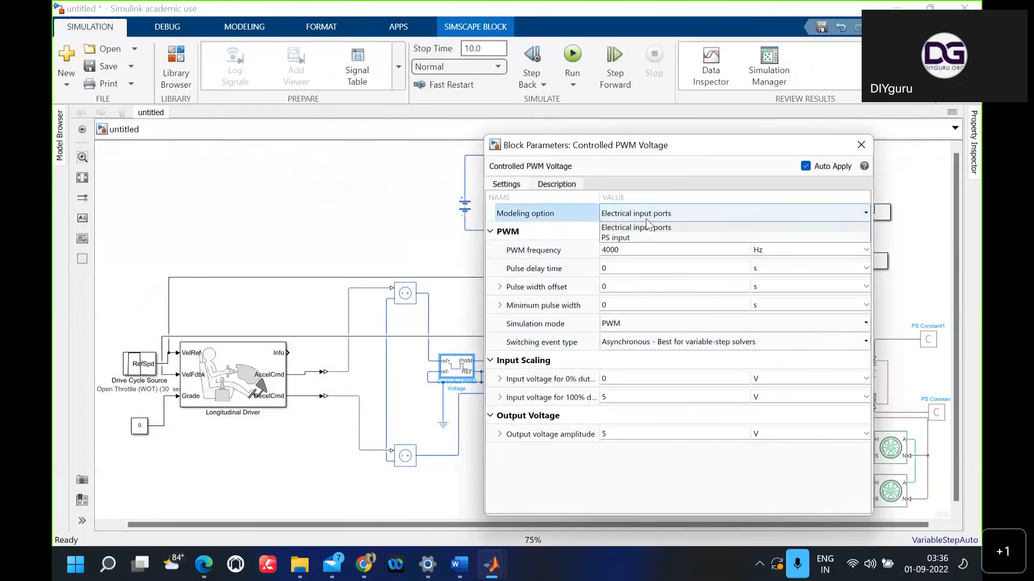
click(648, 225)
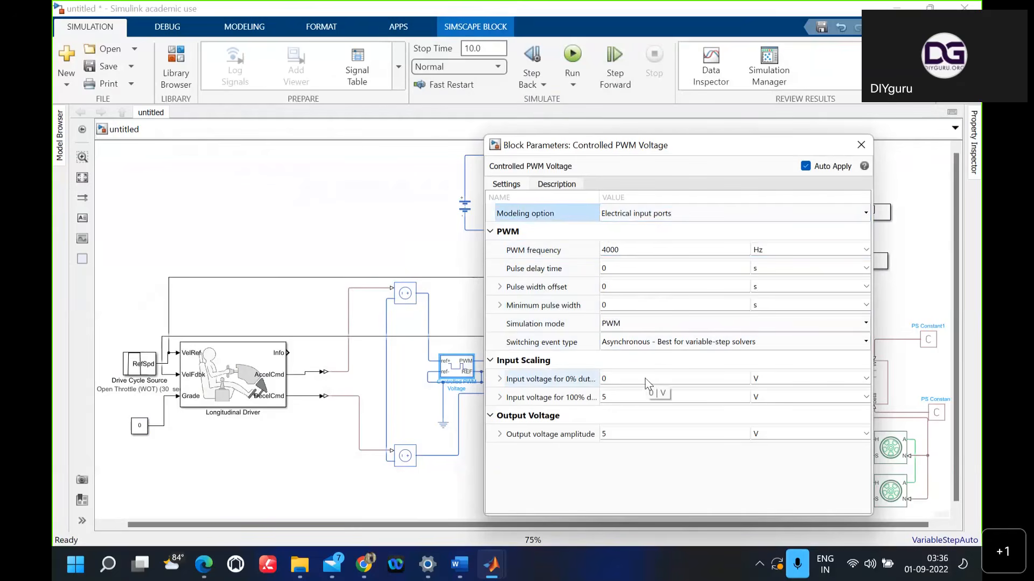
click(635, 397)
key(BackSpace)
text(1)
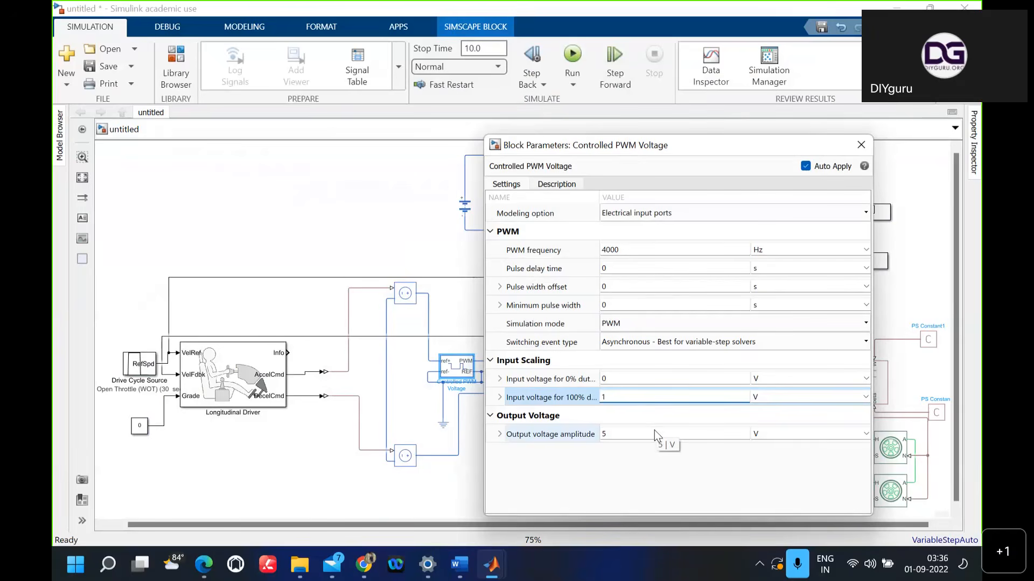
Step: Change the Controlled PWM Voltage block's simulation mode to Averaged and close its parameters
click(668, 343)
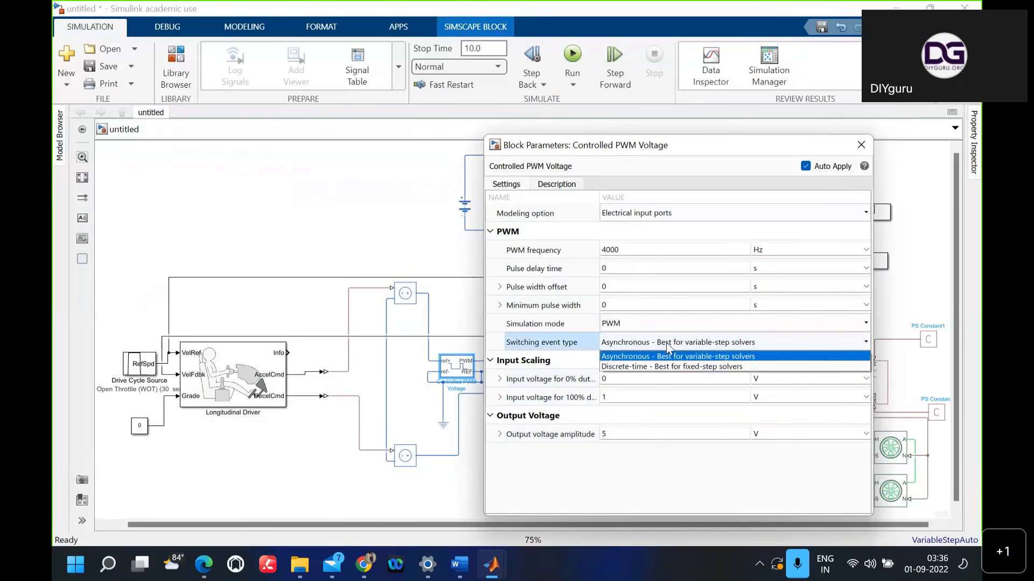
click(667, 343)
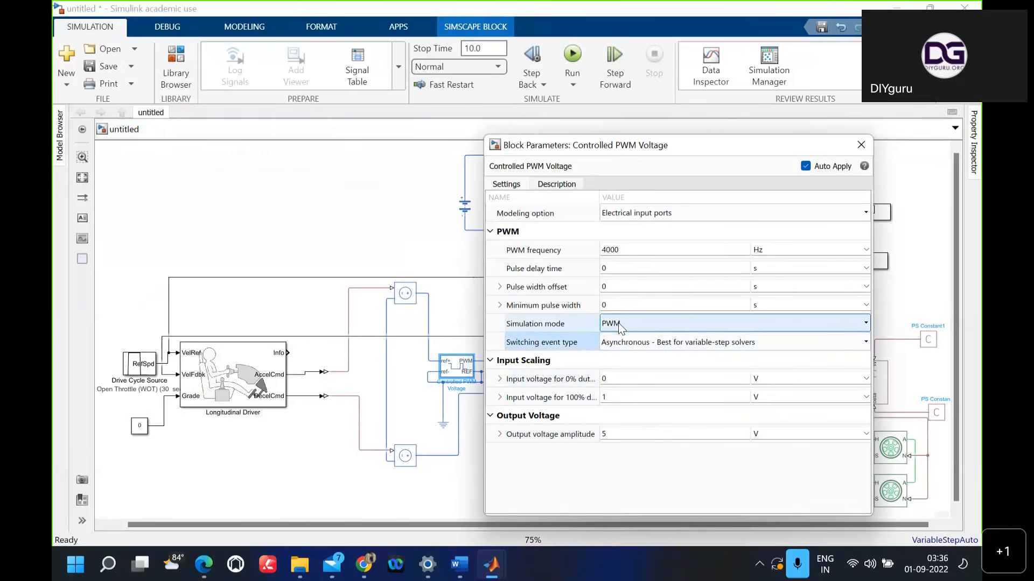
click(618, 323)
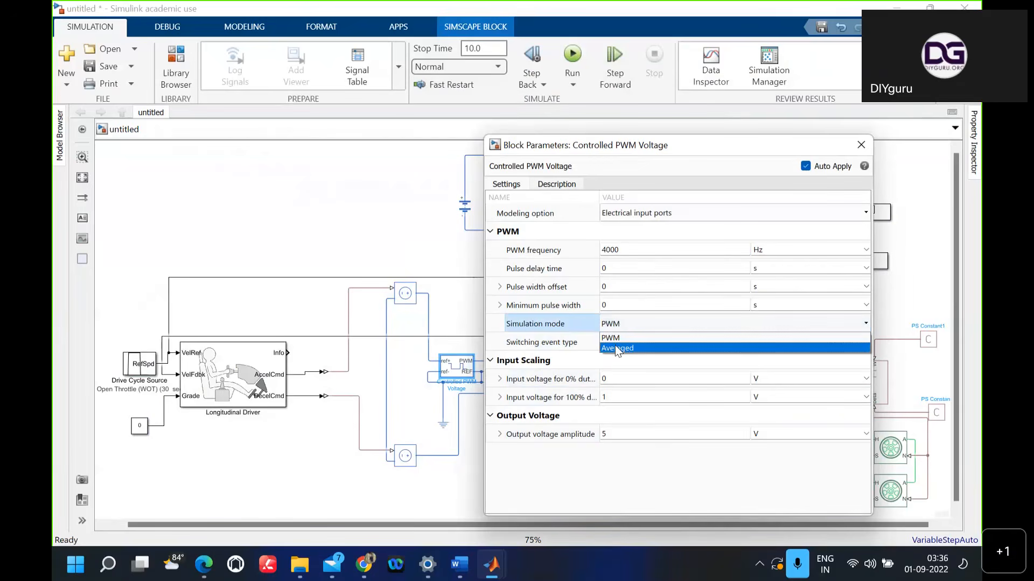
click(616, 349)
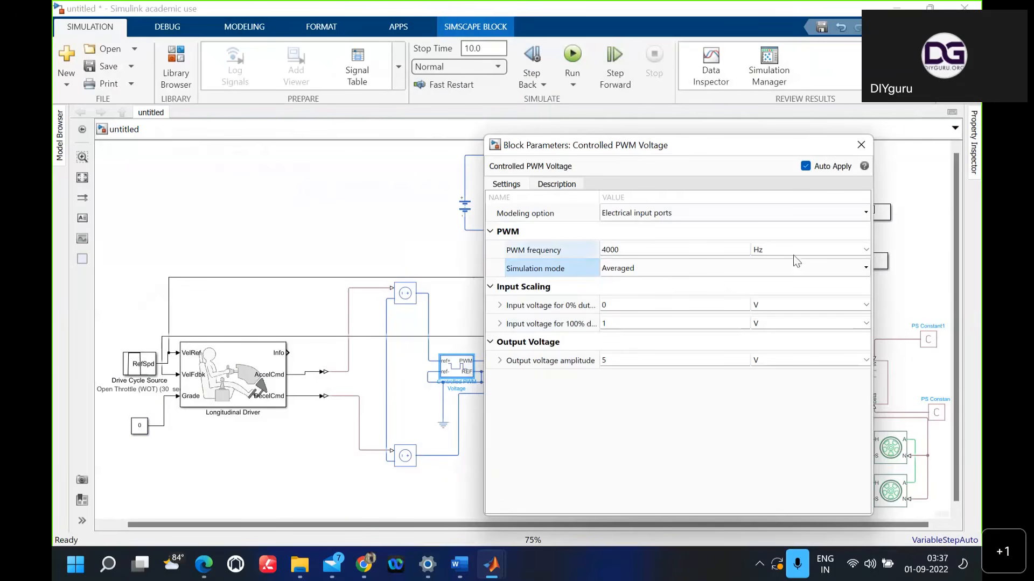
click(860, 145)
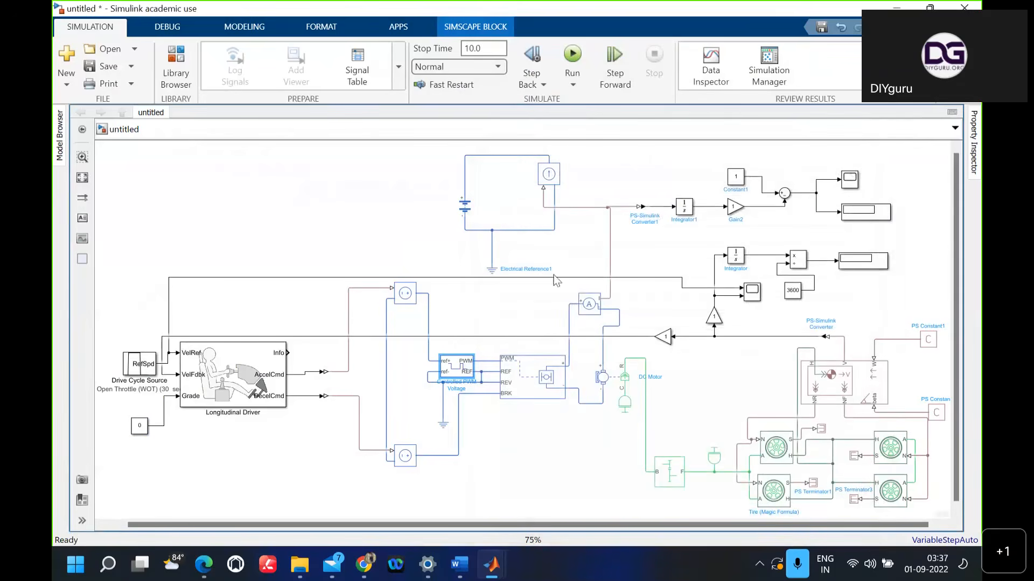
Step: Set the H-Bridge's simulation mode to Averaged and its regenerative braking to Always enabled (suitable for linearization)
click(527, 382)
double_click(527, 382)
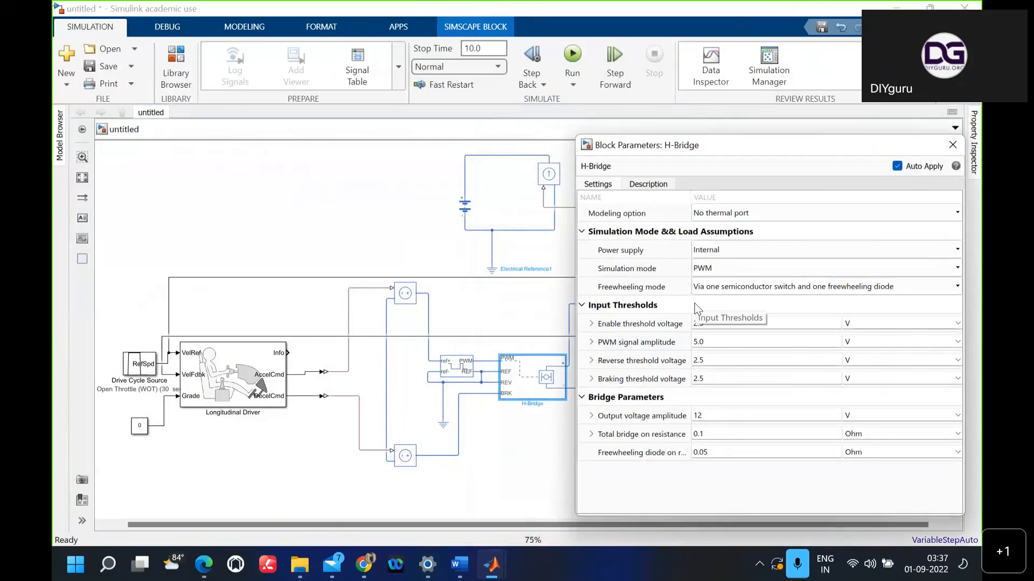
click(722, 271)
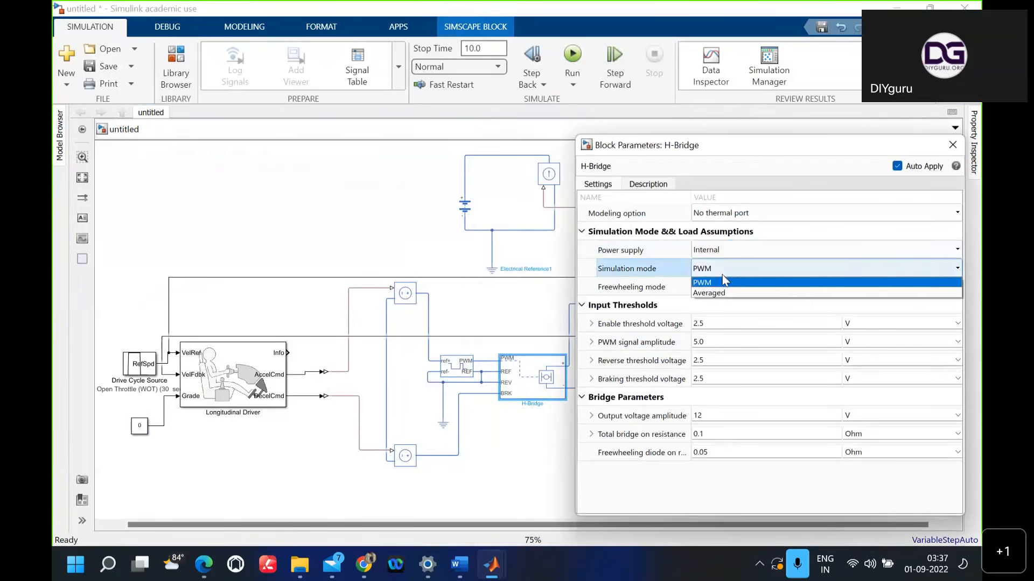
click(721, 291)
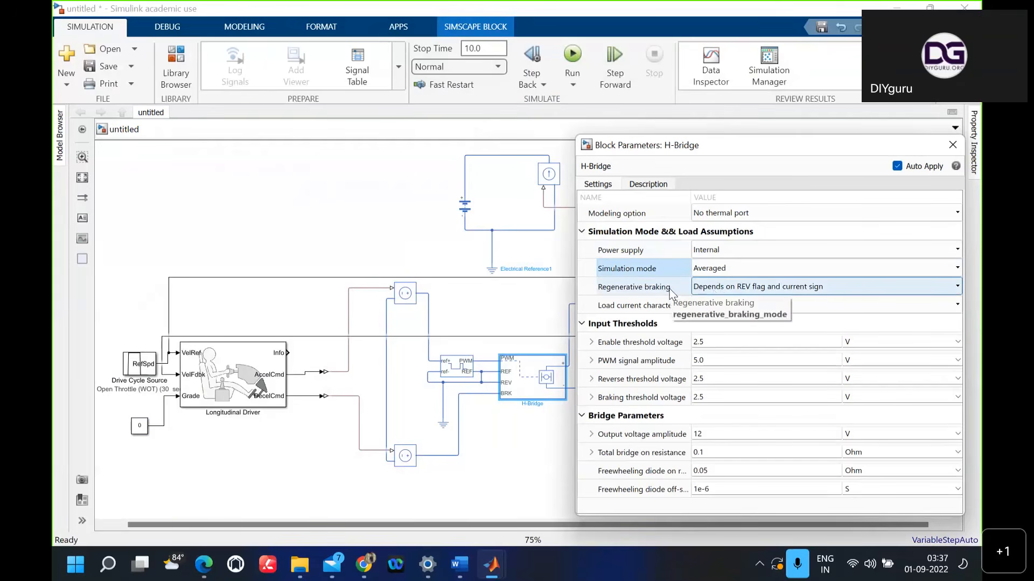
click(703, 291)
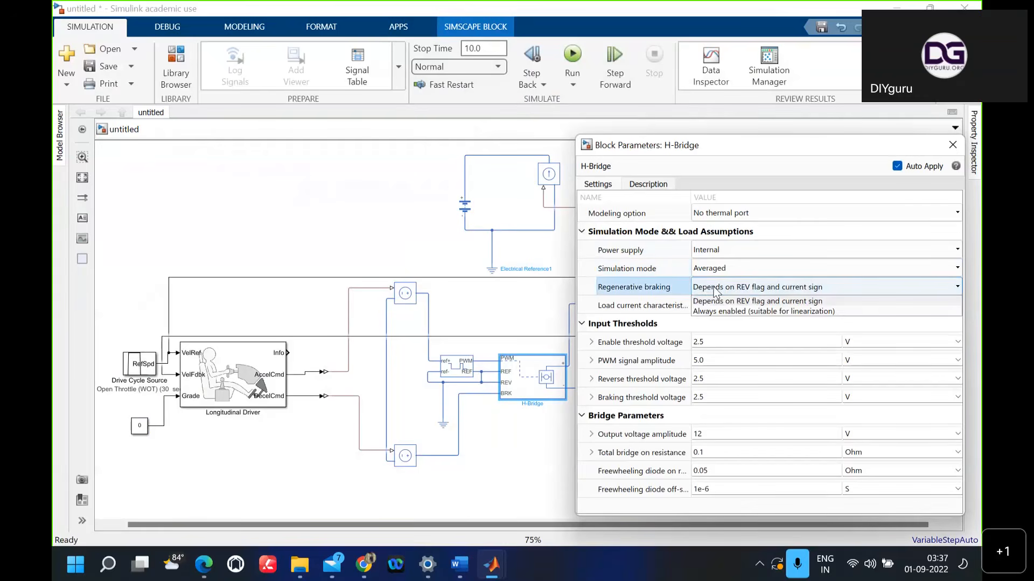
click(715, 311)
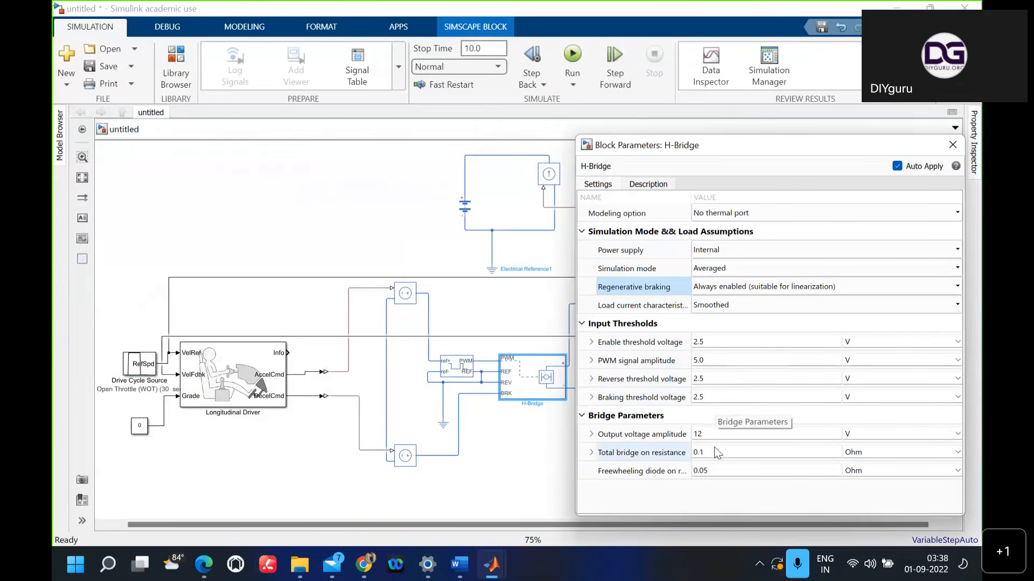
Step: Set the H-Bridge's output voltage amplitude to 310 V and close its parameters
click(708, 434)
key(BackSpace)
key(BackSpace)
text(310)
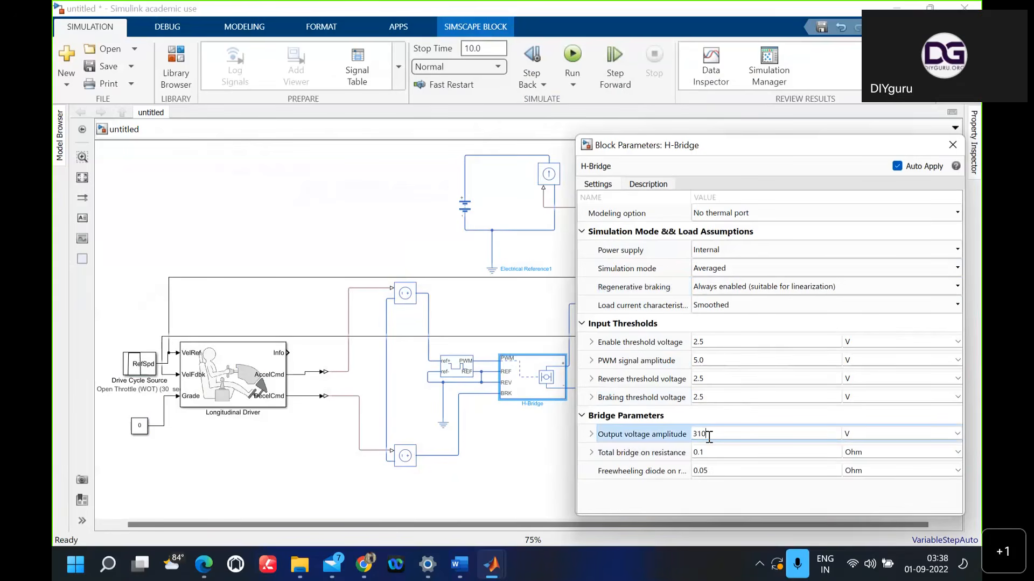
click(705, 494)
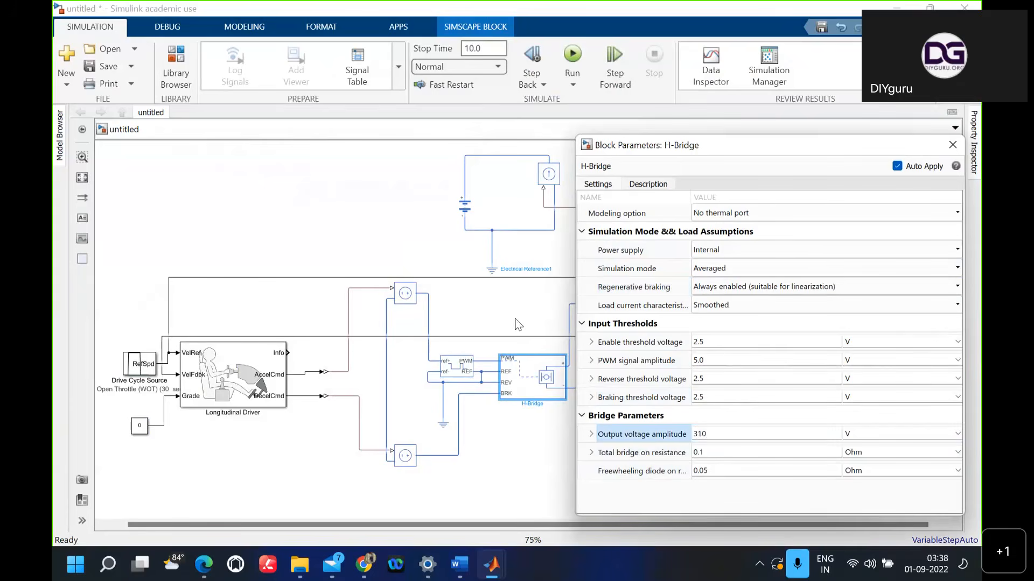
click(515, 323)
Step: Change the DC Motor's model parameterization to By rated load and speed
click(614, 380)
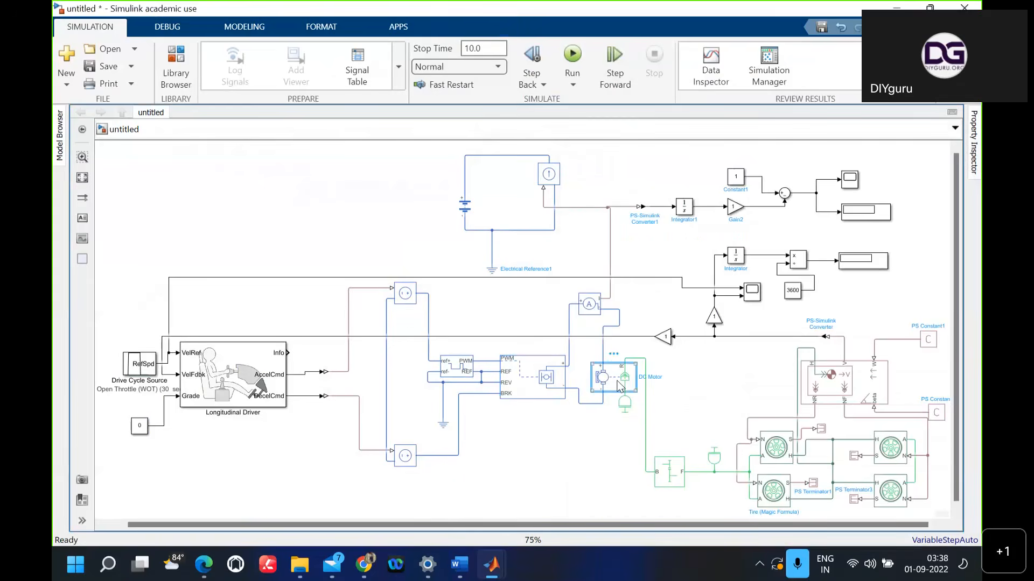
double_click(619, 387)
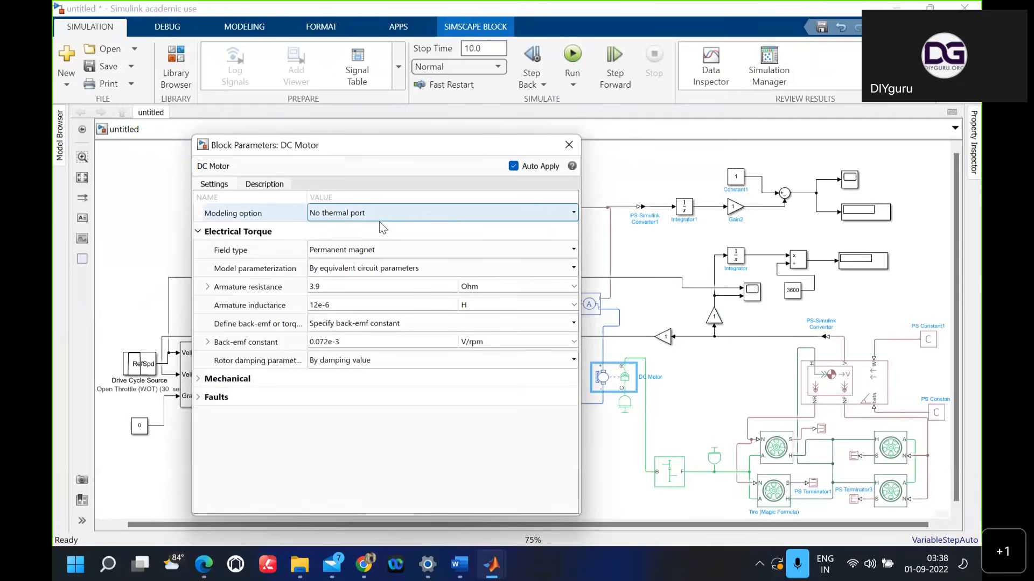
click(373, 267)
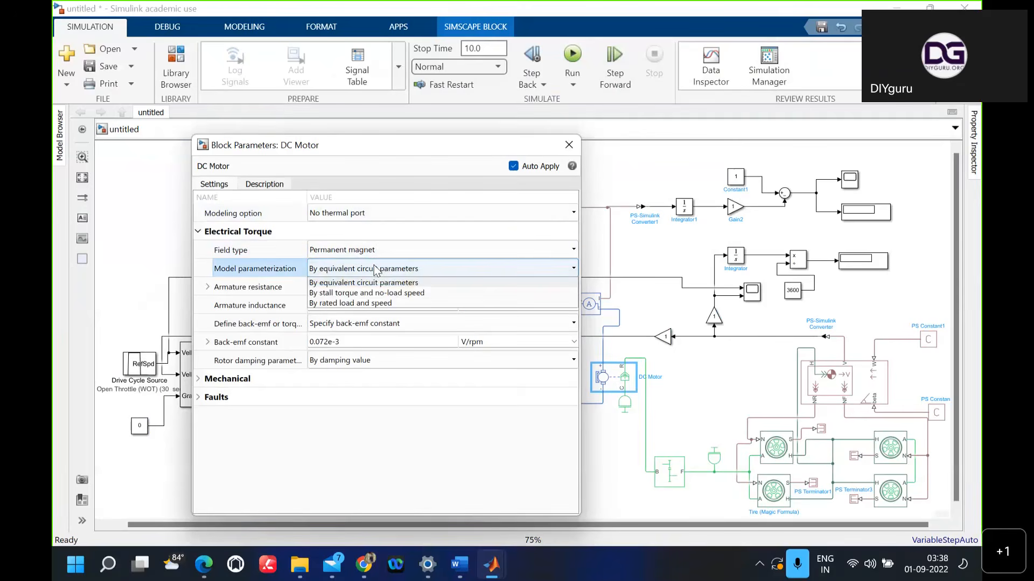
click(368, 304)
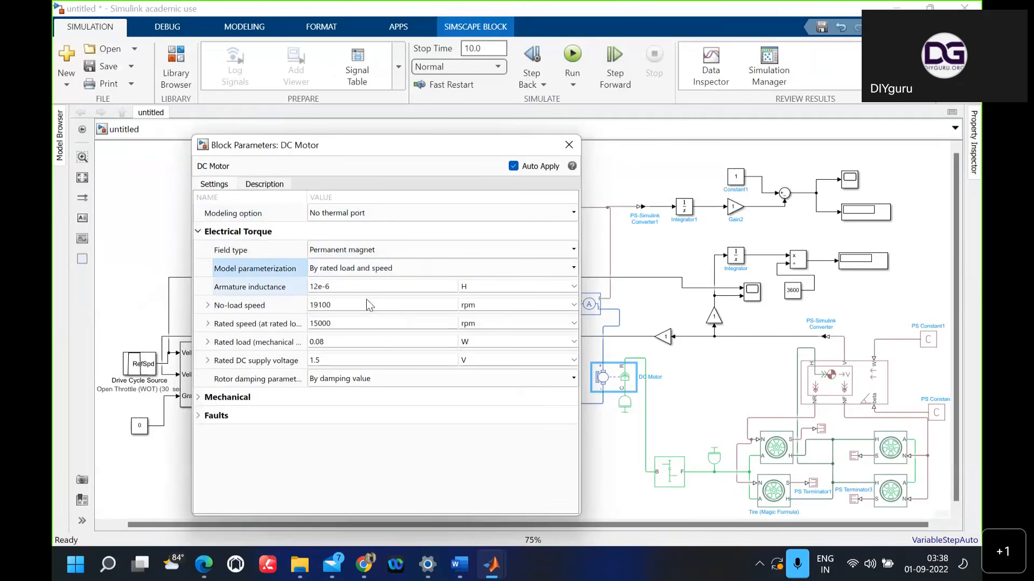
Step: Set the DC Motor's no-load speed to 10000 rpm
click(360, 305)
key(BackSpace)
key(BackSpace)
key(BackSpace)
key(BackSpace)
key(BackSpace)
text(10000)
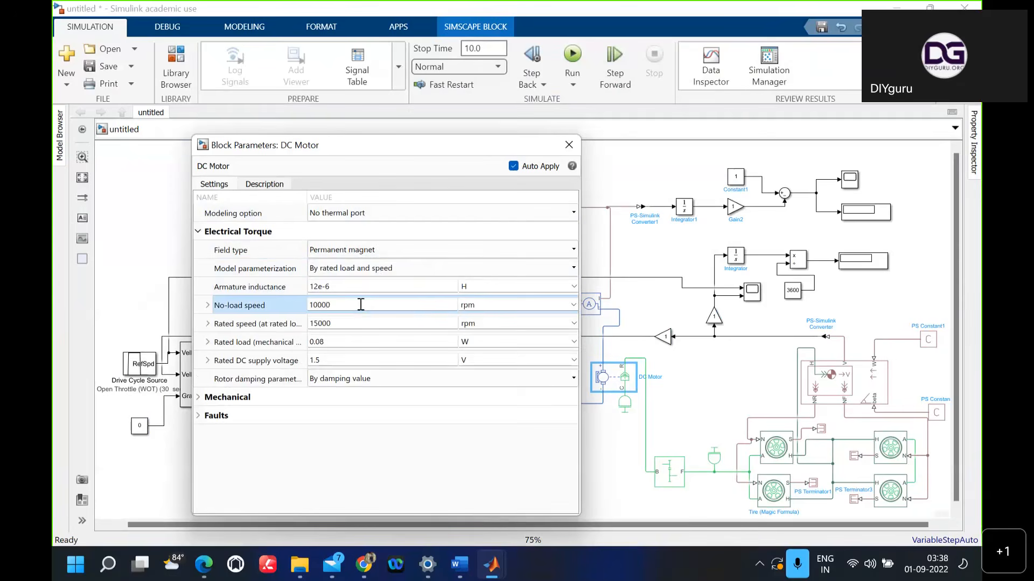
Step: Set the DC Motor's rated speed at rated load to 3796 rpm
click(356, 325)
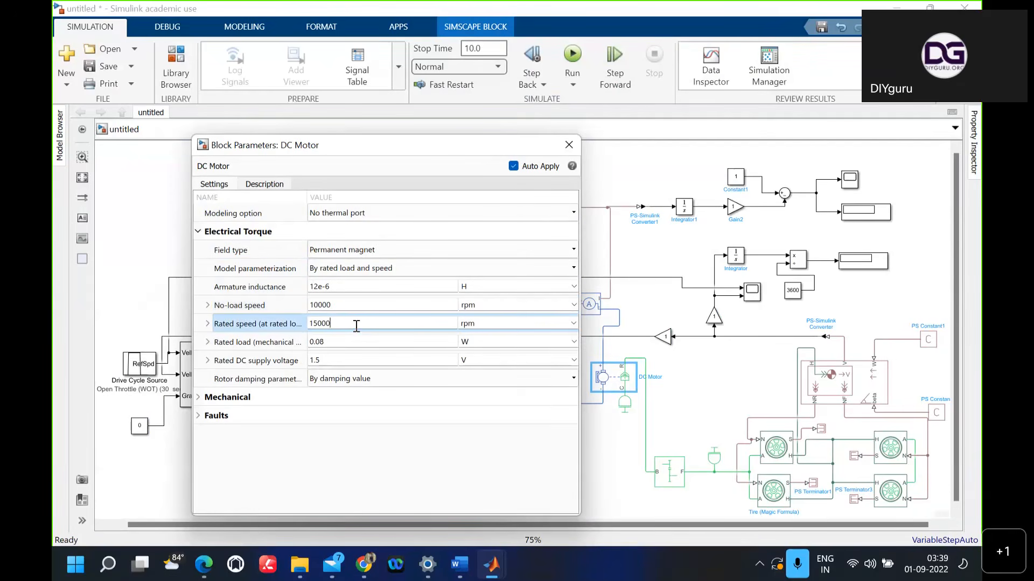
key(BackSpace)
key(BackSpace)
key(BackSpace)
key(BackSpace)
key(BackSpace)
text(3796)
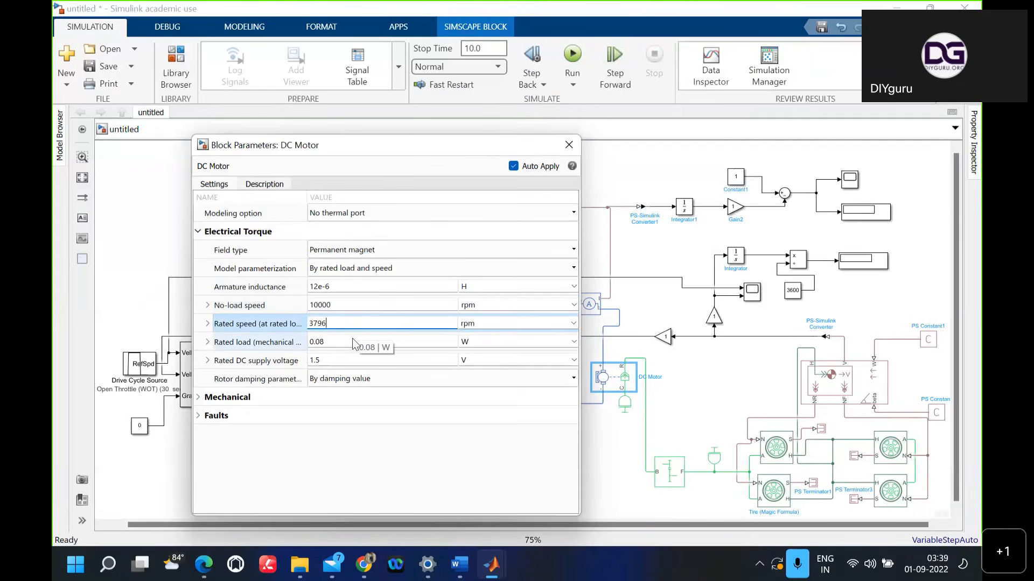
Step: Set the DC Motor's rated load (mechanical power) to 84 kW
click(352, 342)
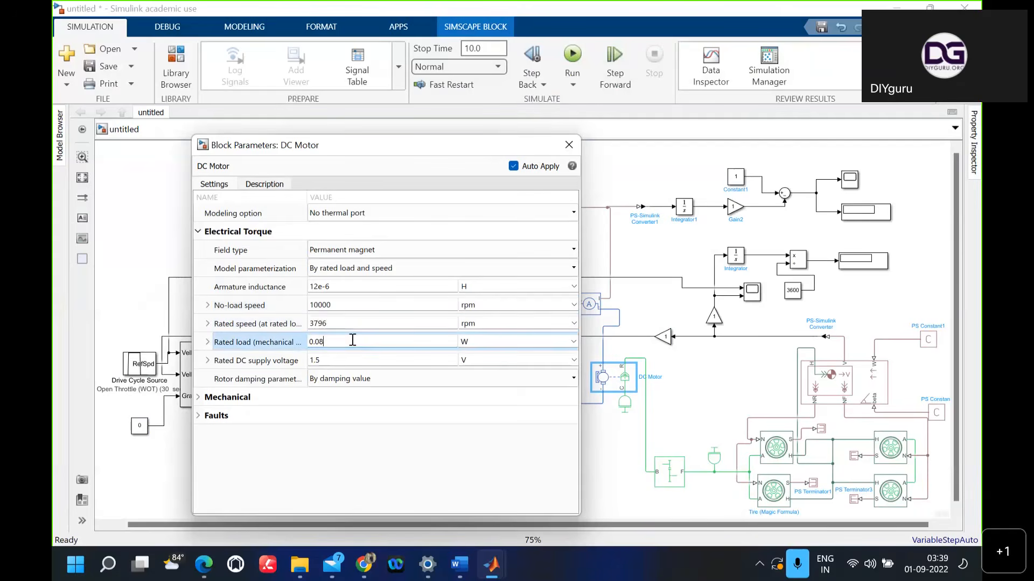
key(BackSpace)
key(BackSpace)
key(BackSpace)
key(BackSpace)
text(84)
click(536, 343)
click(573, 343)
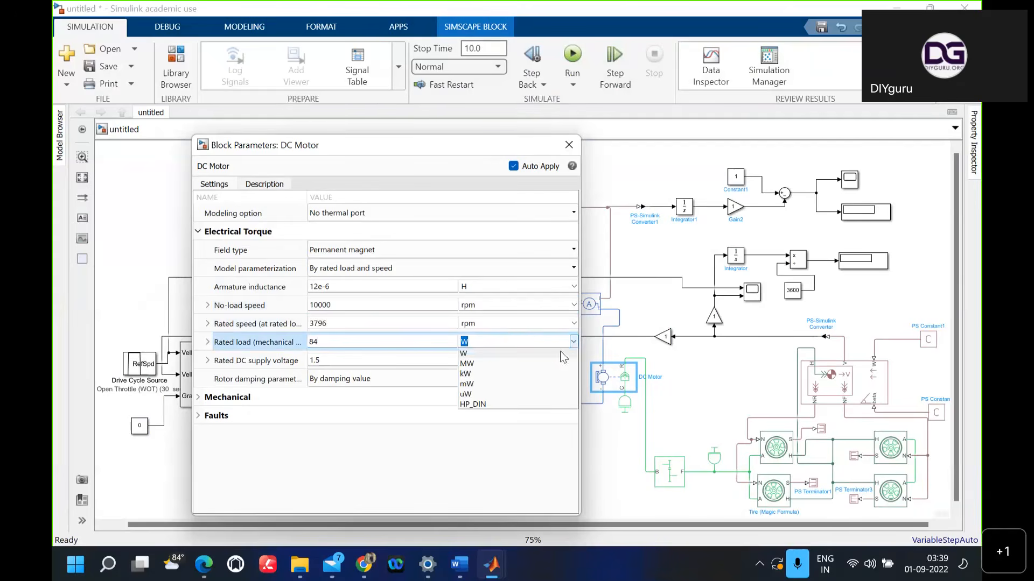
click(504, 374)
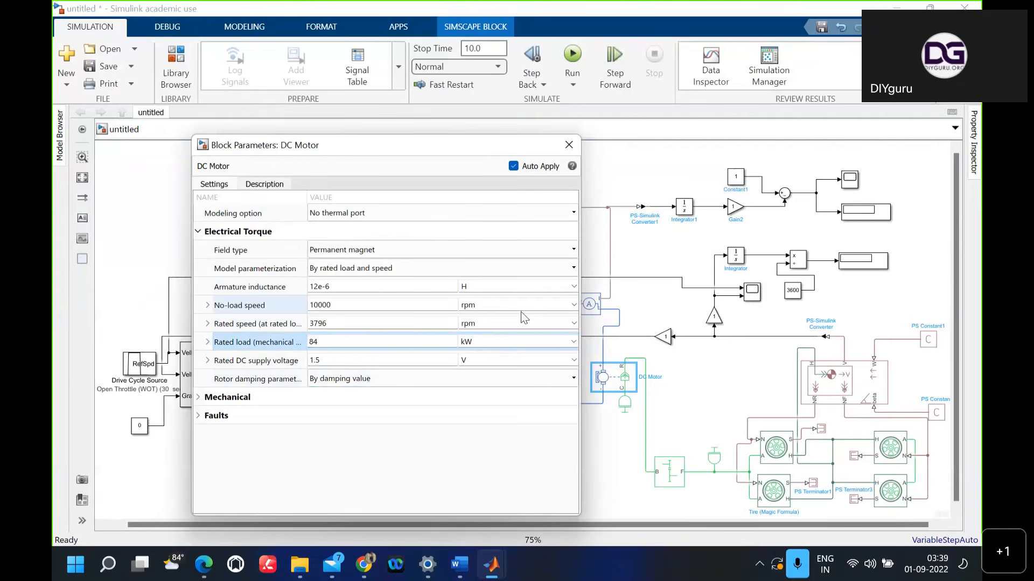
Step: Set the DC Motor's rated DC supply voltage to 320 V
click(381, 360)
key(BackSpace)
key(BackSpace)
key(BackSpace)
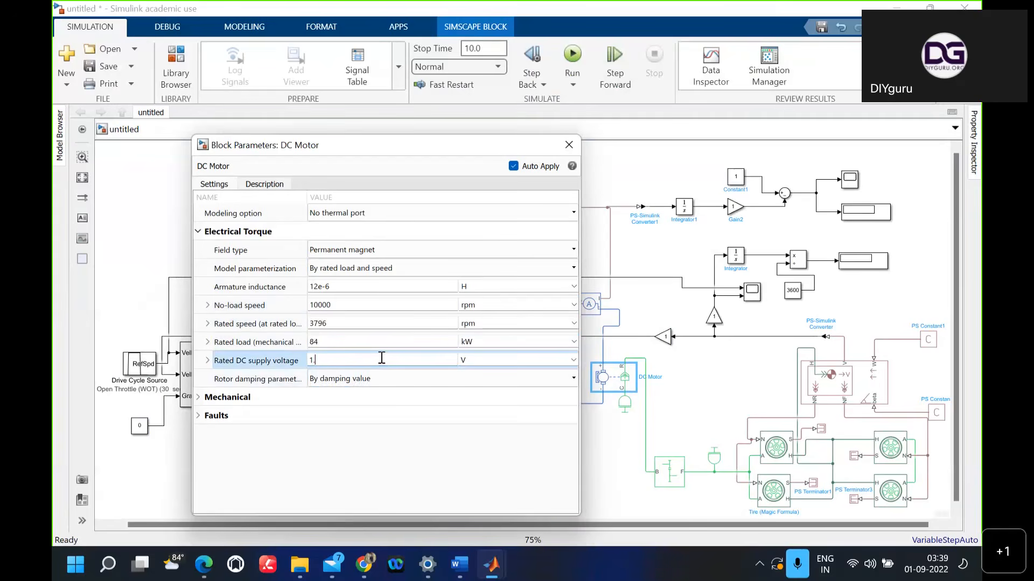
text(320)
key(Return)
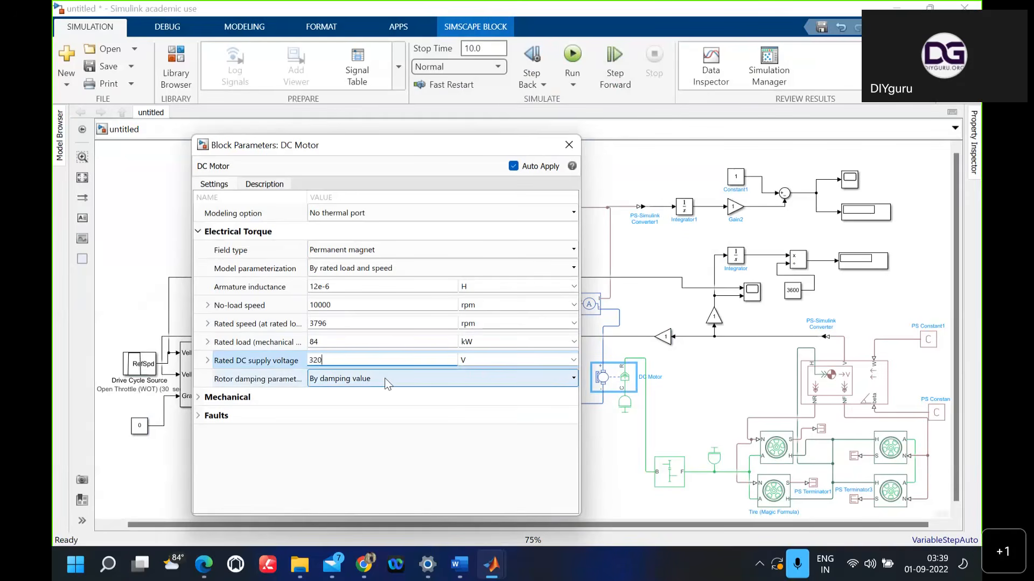
Step: Review the DC Motor's mechanical and fault parameters and close its settings
click(295, 402)
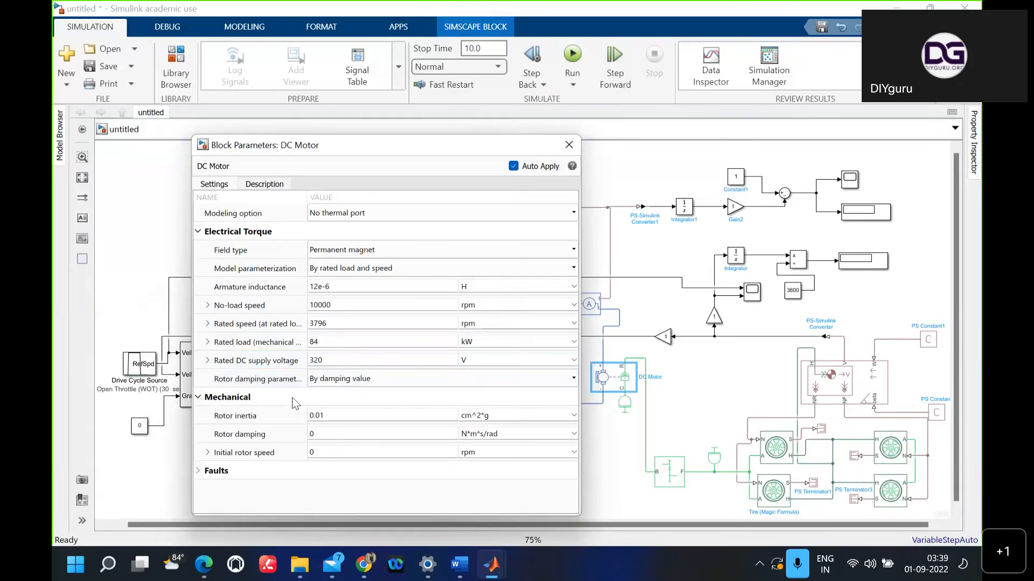
click(222, 472)
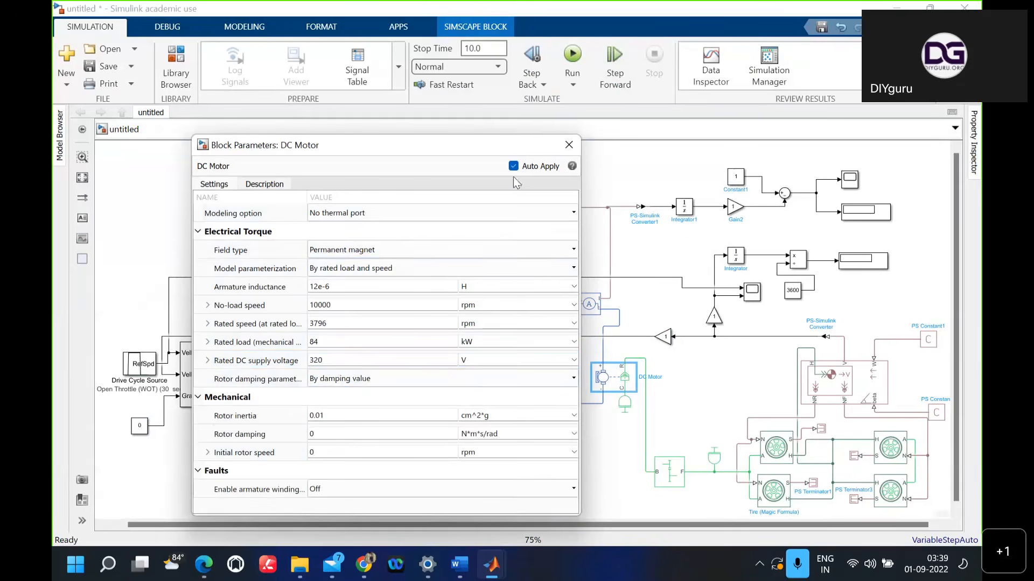
click(568, 145)
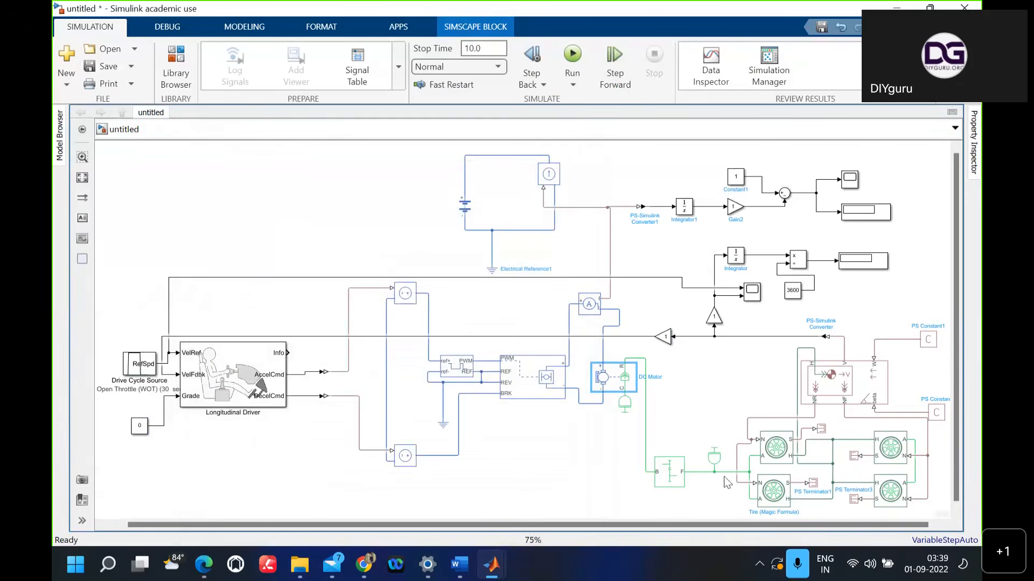
Step: Set the Simple Gear's follower-to-base teeth ratio to 6 and check its meshing losses
click(667, 475)
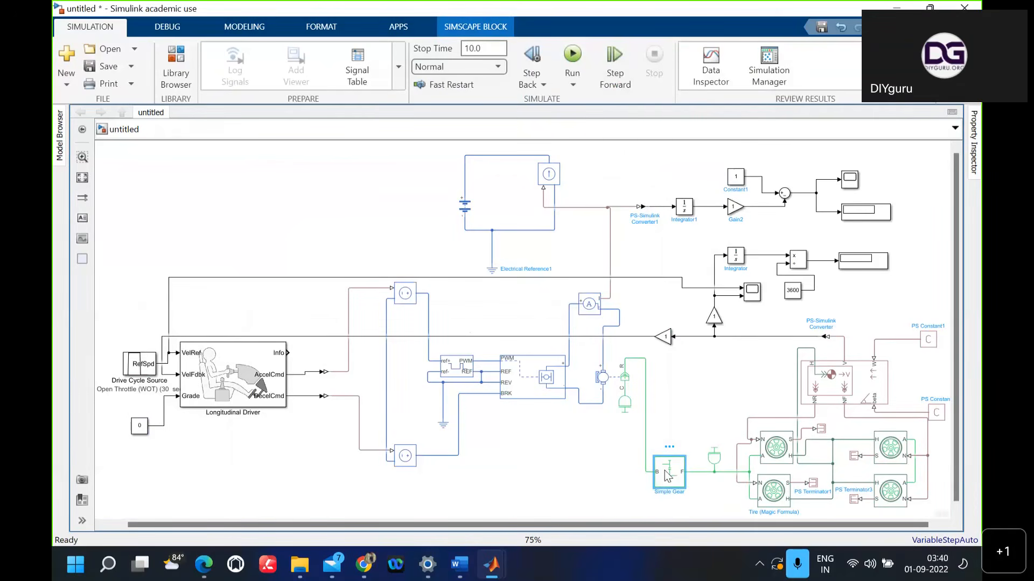
double_click(670, 480)
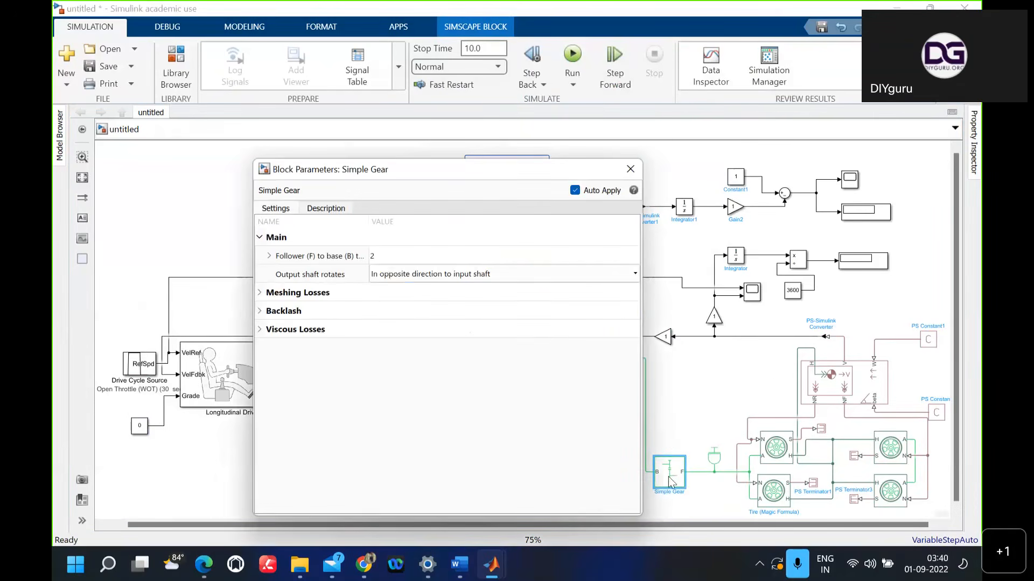
click(408, 259)
key(BackSpace)
text(6)
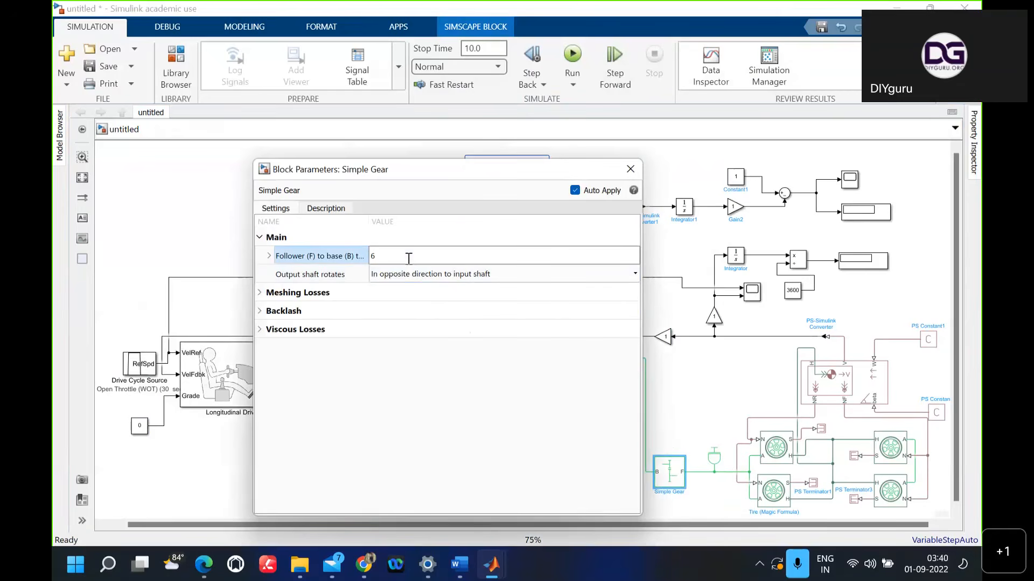
click(329, 290)
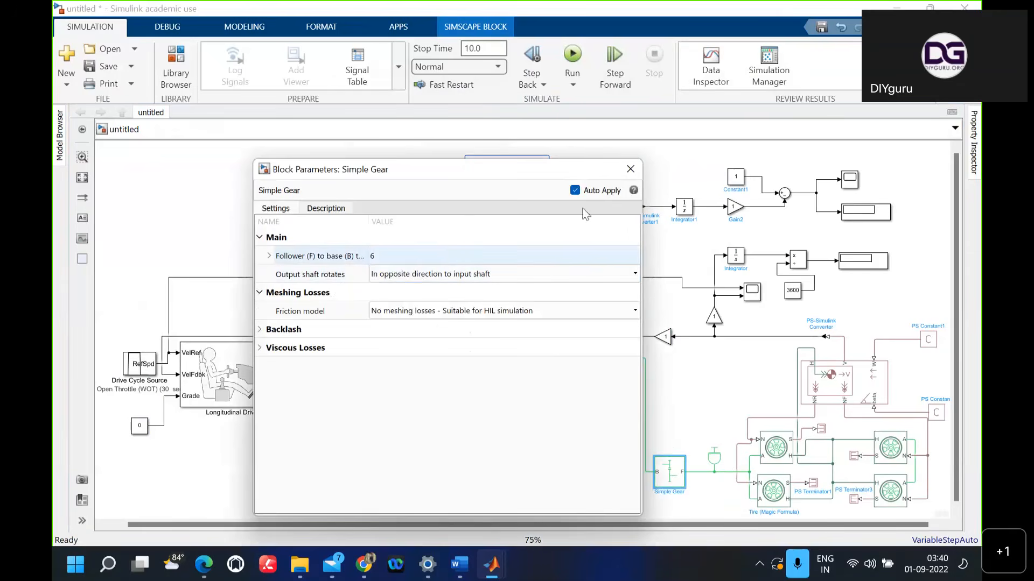
click(630, 169)
Step: Check the parameters of the inertia block attached to the DC Motor's C port
click(621, 380)
click(624, 403)
double_click(625, 405)
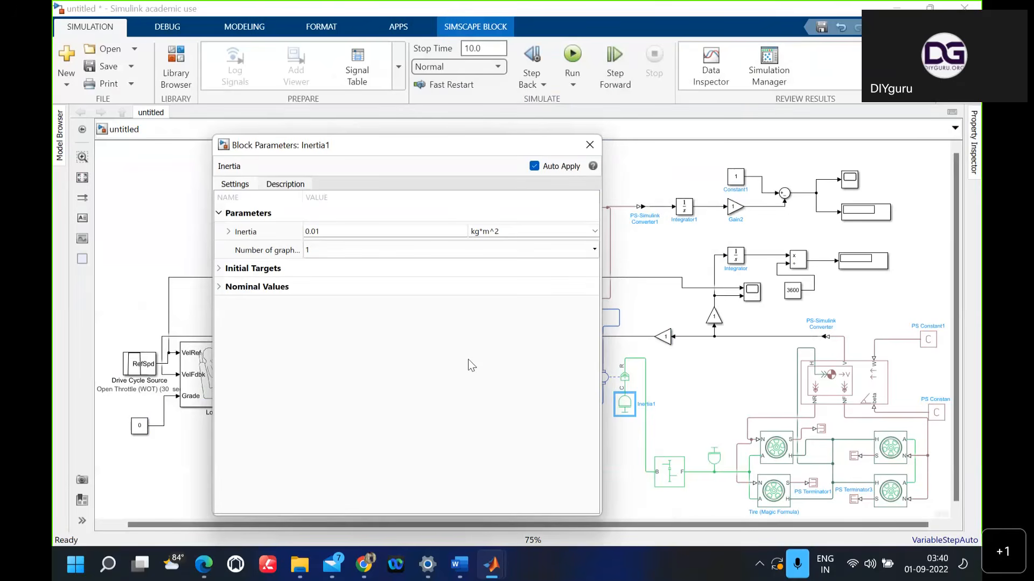
click(590, 144)
Step: Replace the inertia block on the DC Motor's C port with a new Mechanical Rotational Reference block
double_click(570, 458)
text(mech)
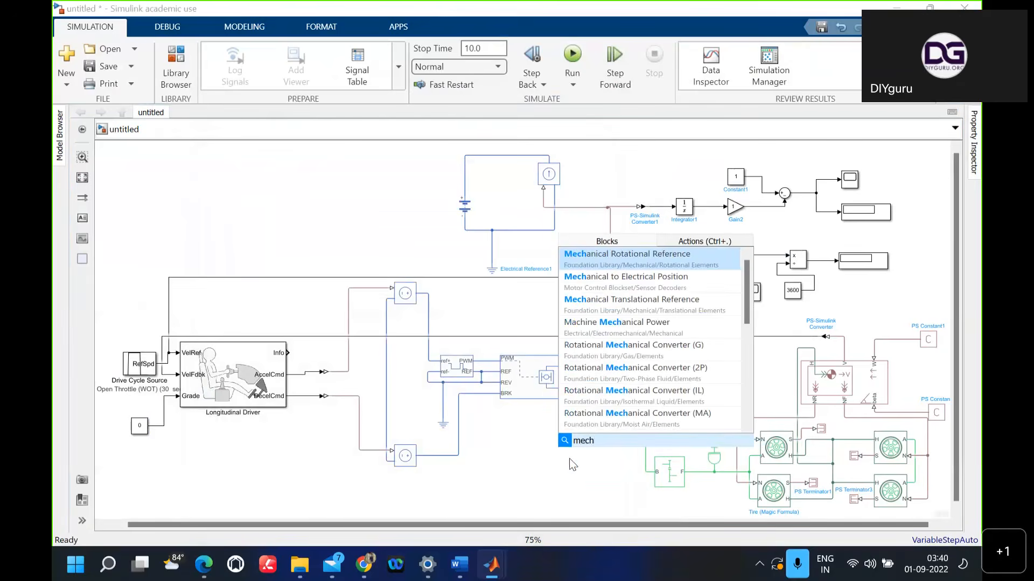
click(642, 260)
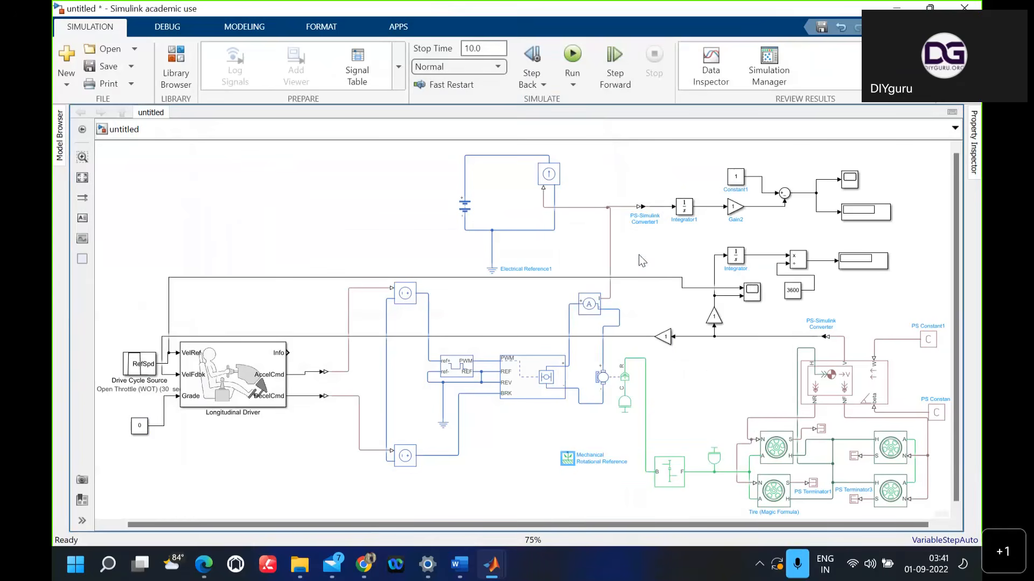
click(625, 410)
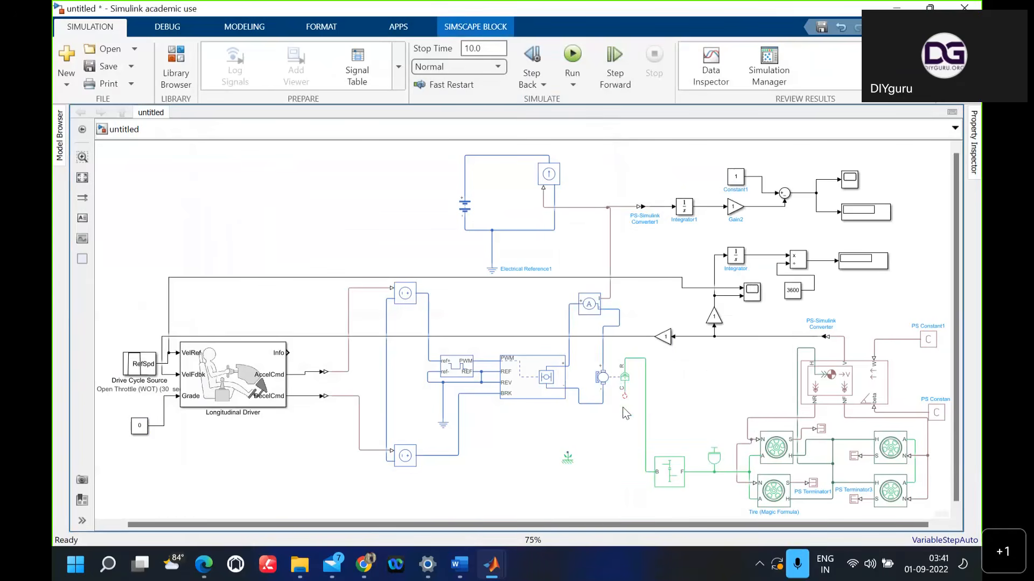
click(623, 407)
drag(580, 453, 623, 397)
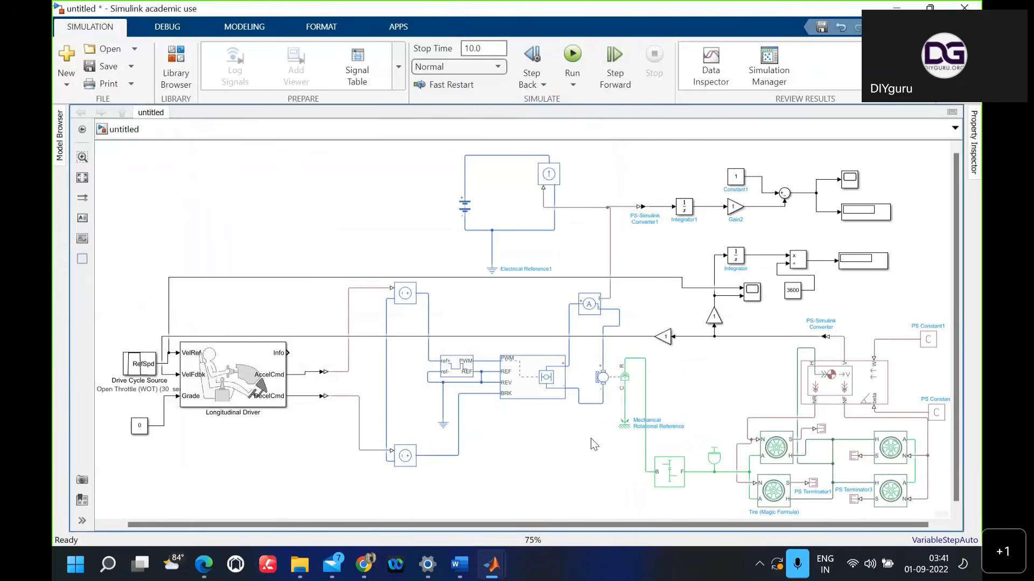
click(625, 424)
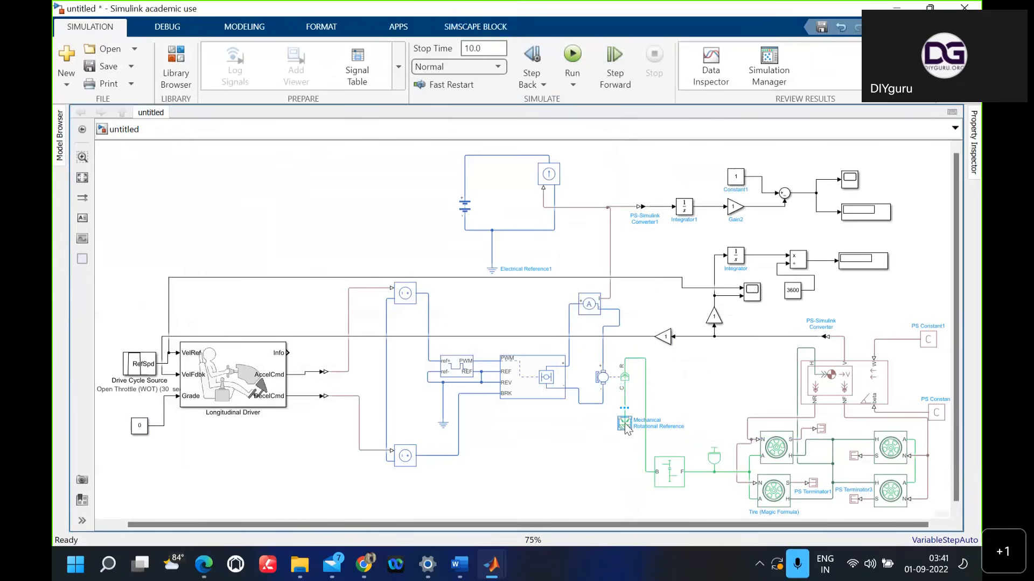
click(578, 444)
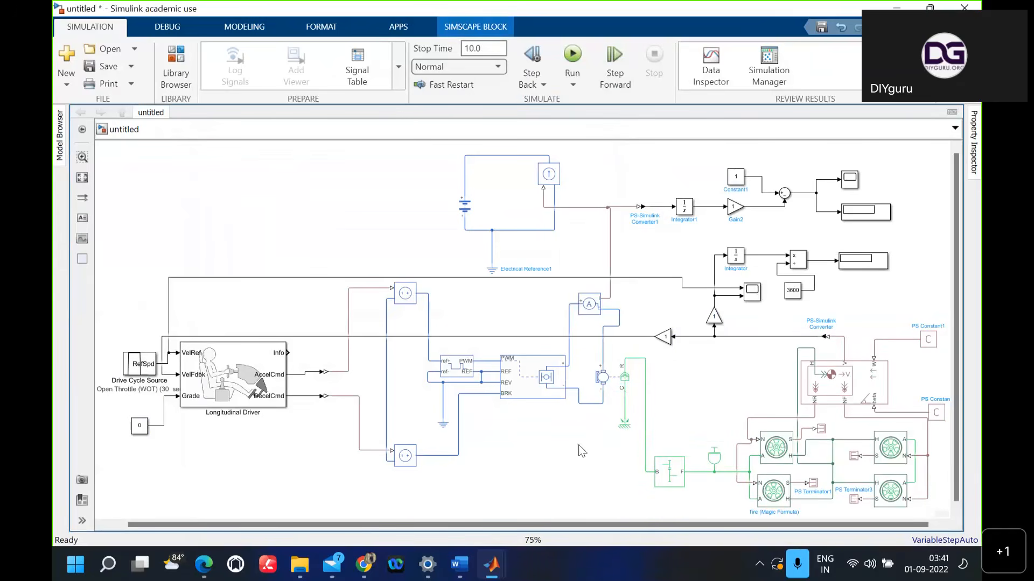
Step: Parameterize the Tire (Magic Formula)1 block by Load-dependent Magic Formula coefficients
click(722, 458)
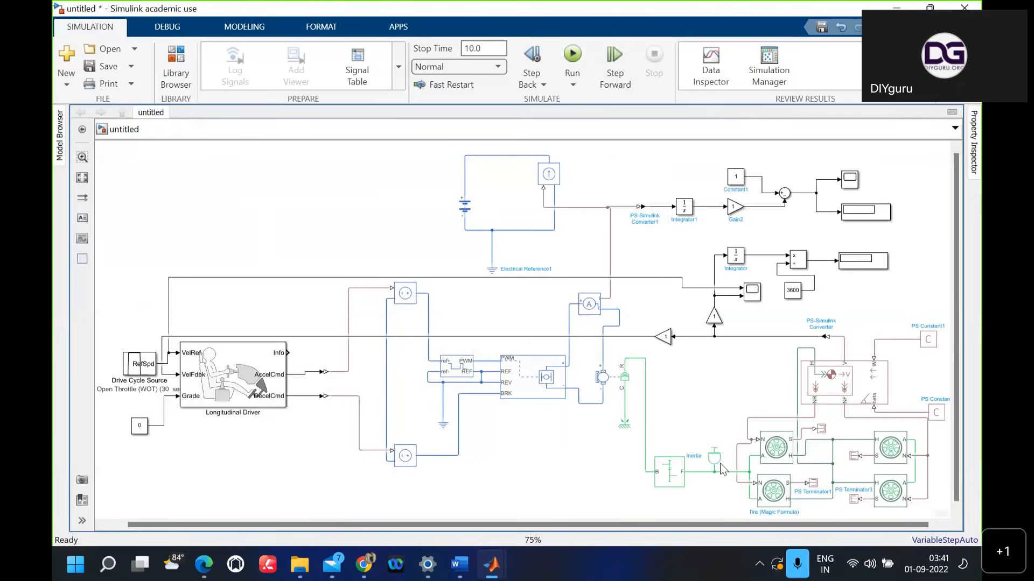
click(696, 408)
click(772, 452)
double_click(774, 454)
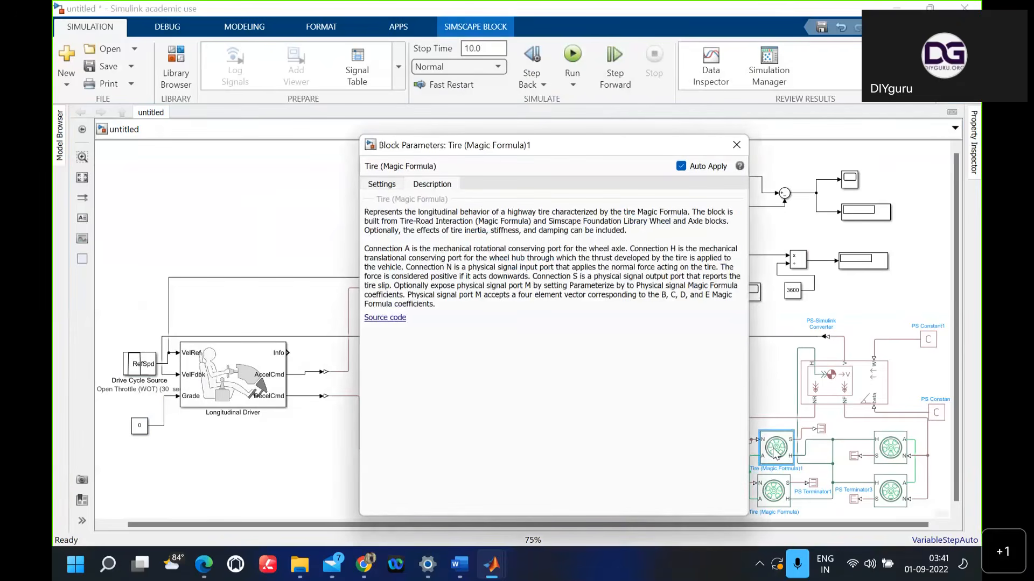
click(377, 185)
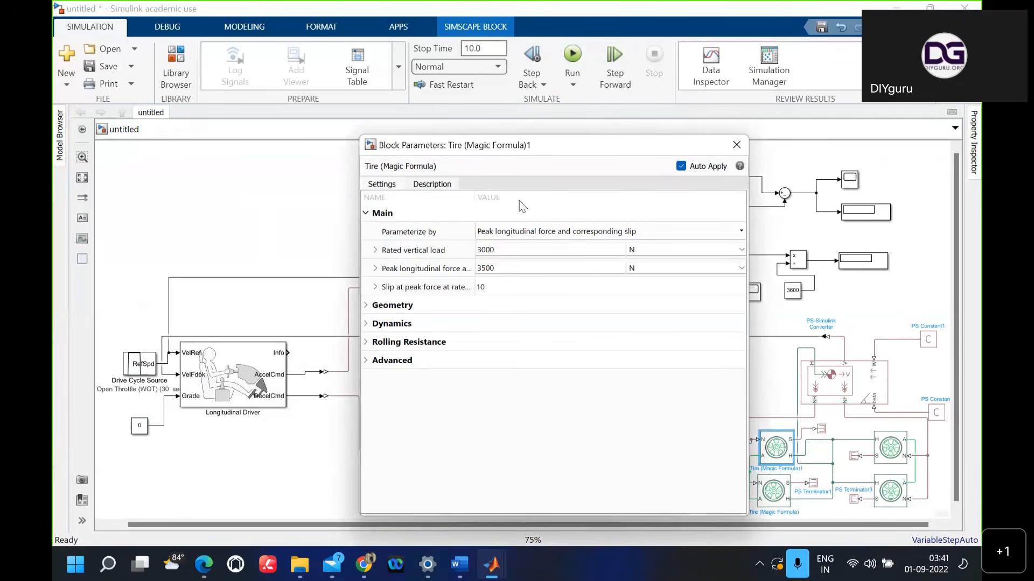
click(533, 235)
click(532, 235)
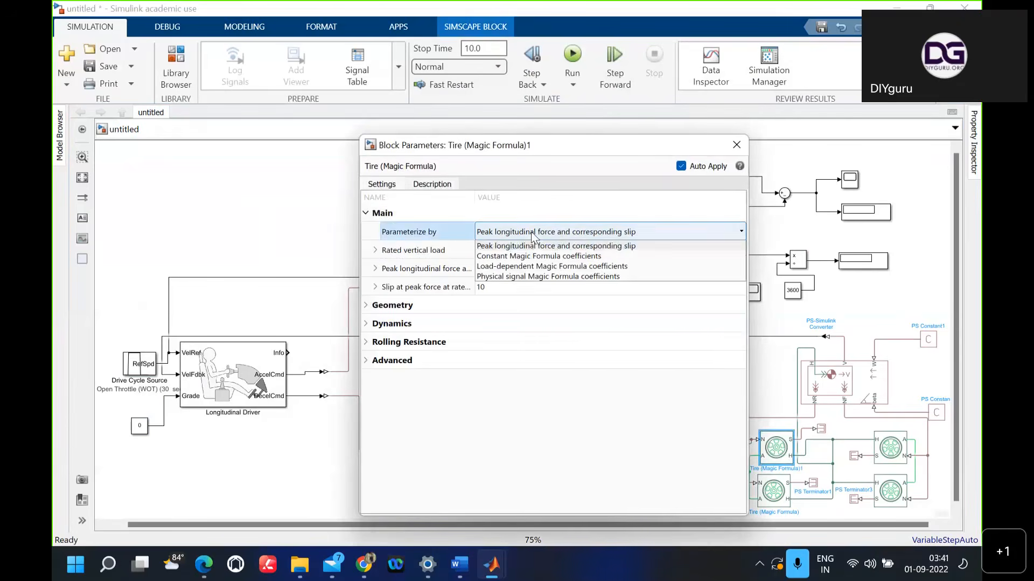
click(532, 266)
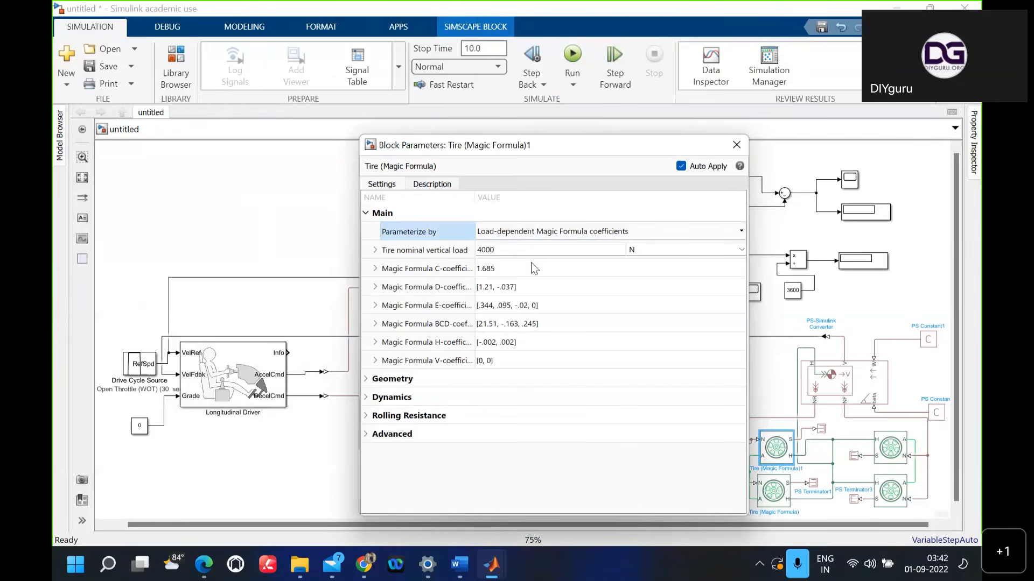
Step: Set the nominal vertical load of Tire (Magic Formula)1 to 3500 N
click(524, 249)
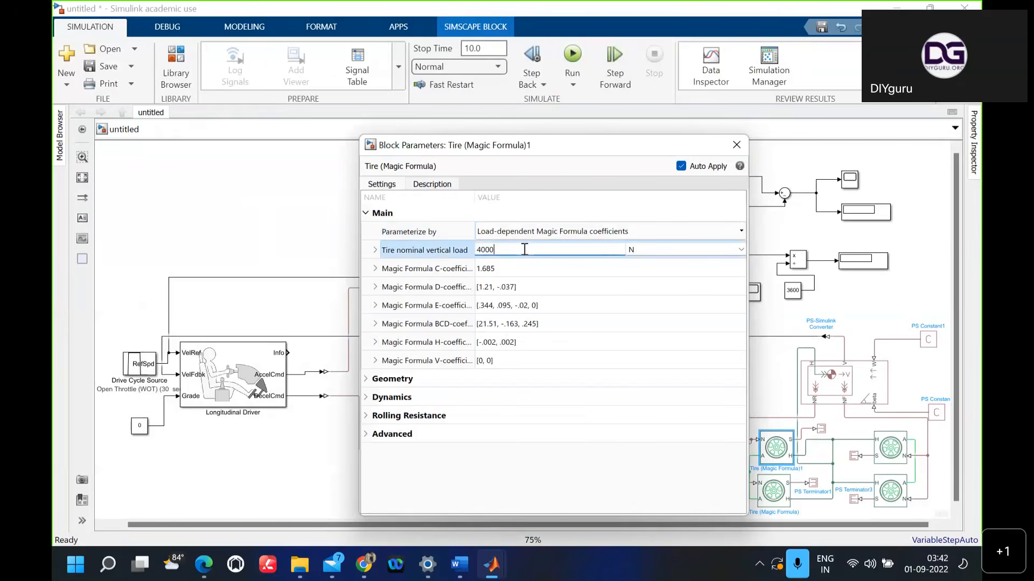
key(BackSpace)
key(BackSpace)
key(BackSpace)
key(BackSpace)
text(3500)
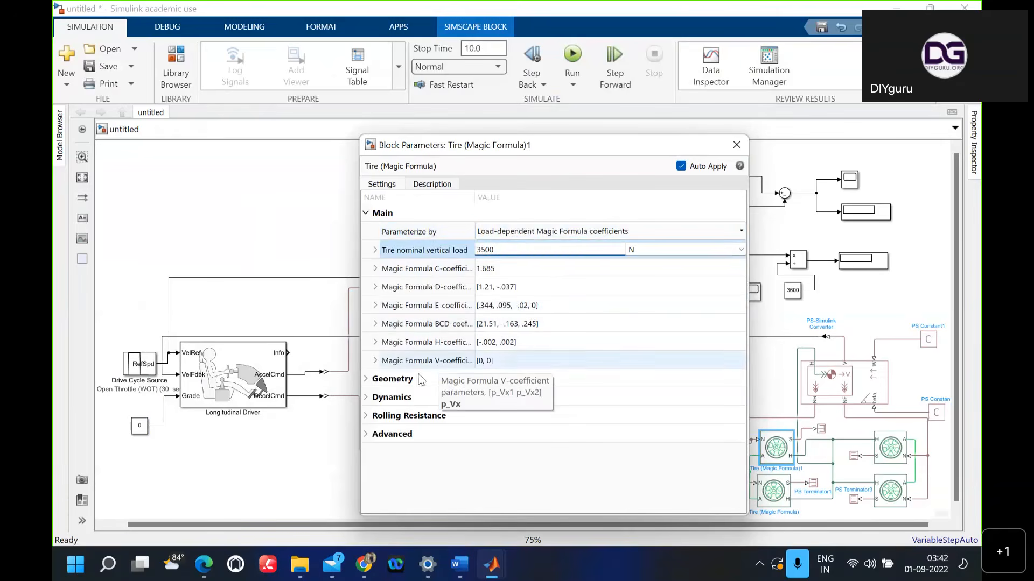
Step: Compare the tire's main and geometry parameters with the matching tire in the ihev model's Vehicle subsystem, and return to the untitled model
click(401, 380)
click(401, 380)
click(401, 380)
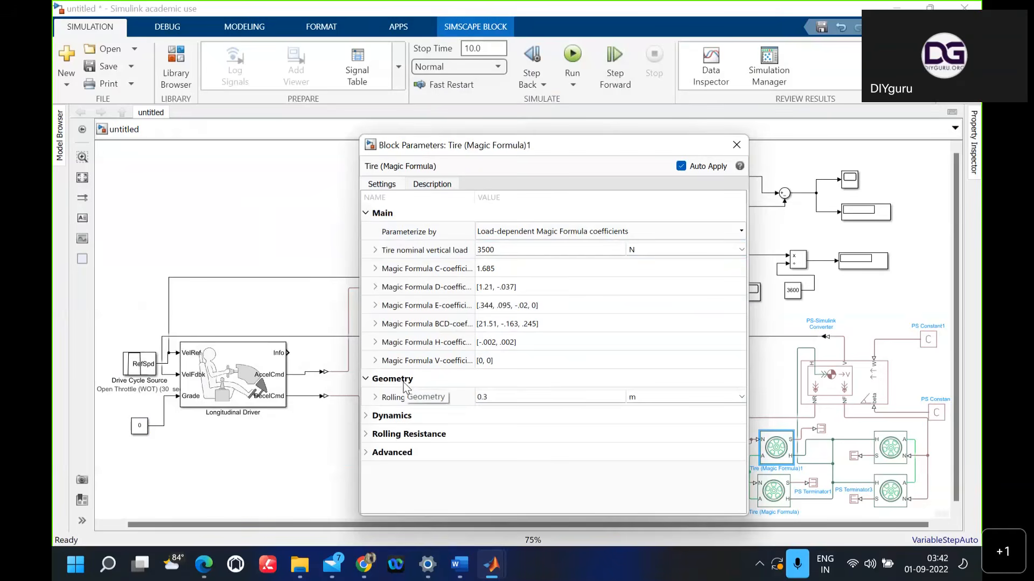
click(495, 571)
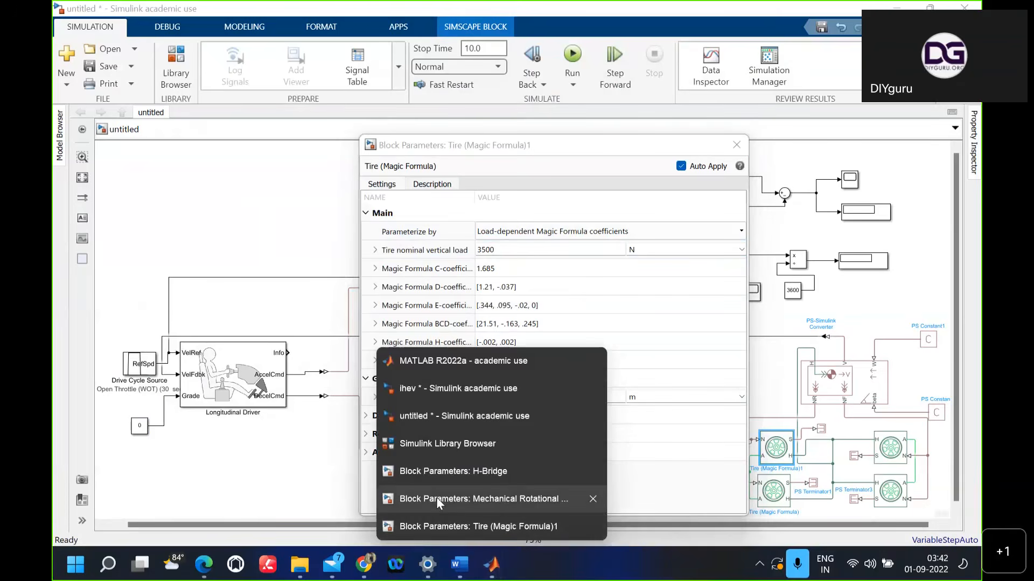
click(457, 389)
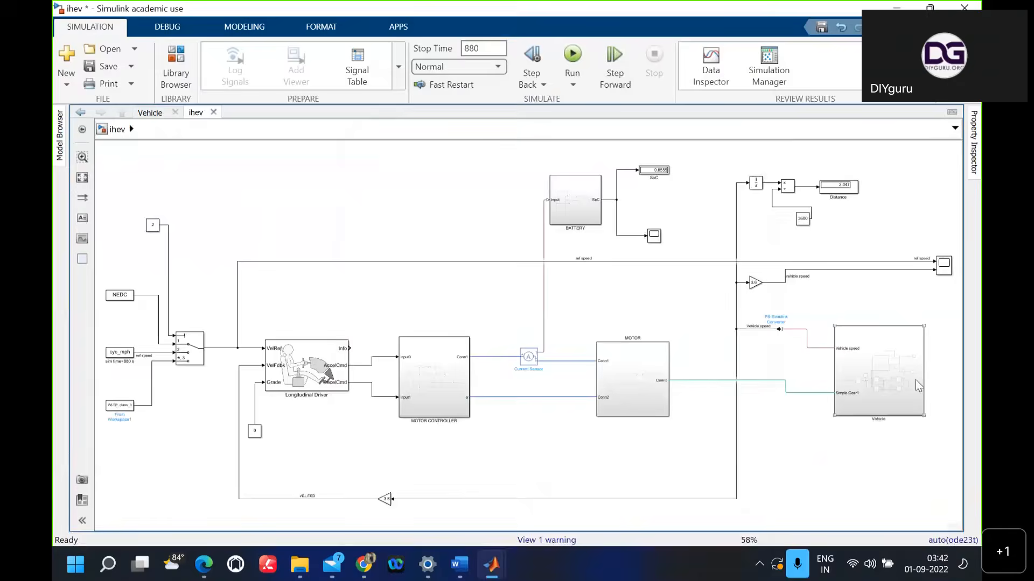
double_click(870, 367)
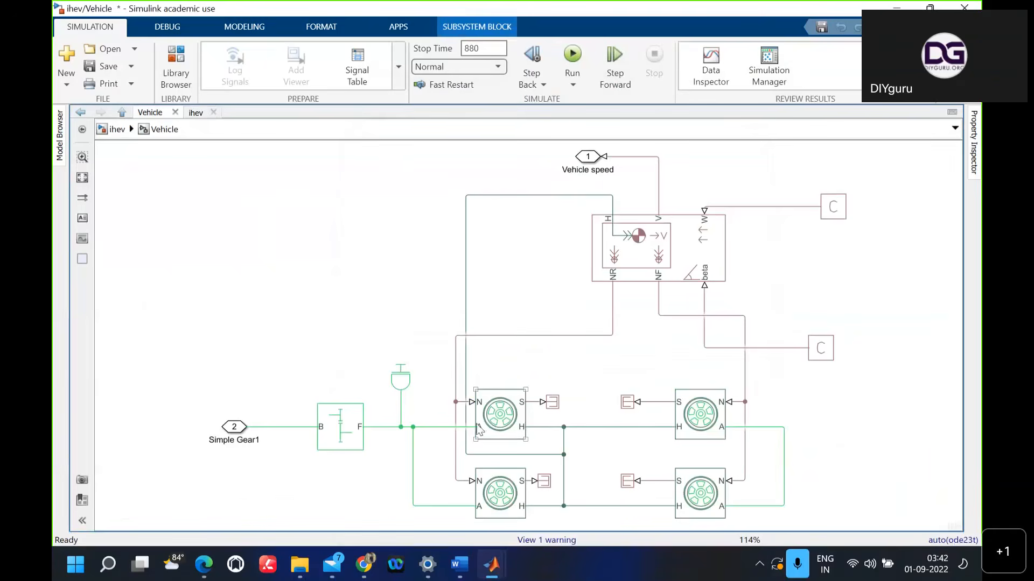
click(494, 420)
double_click(494, 419)
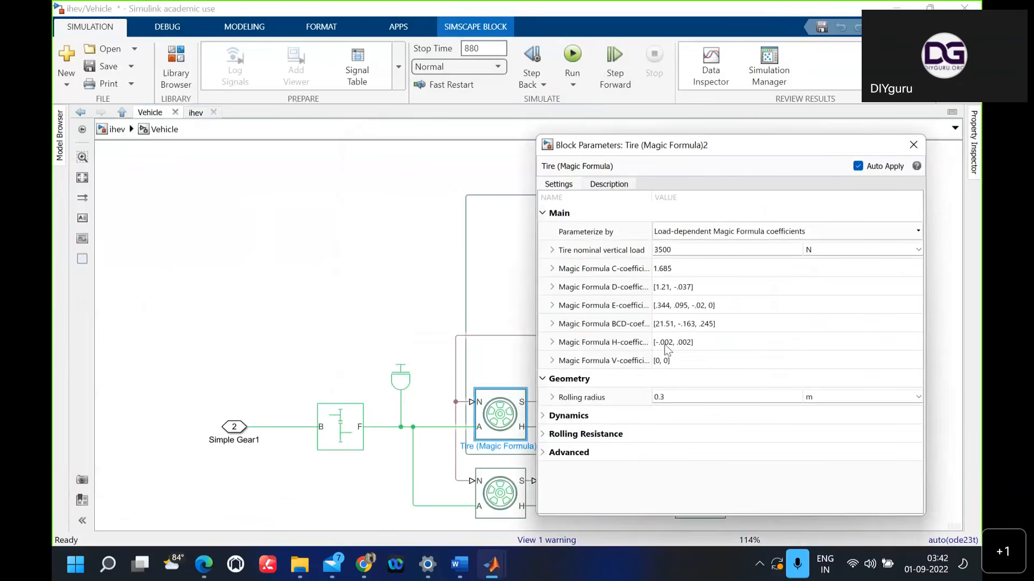
click(913, 144)
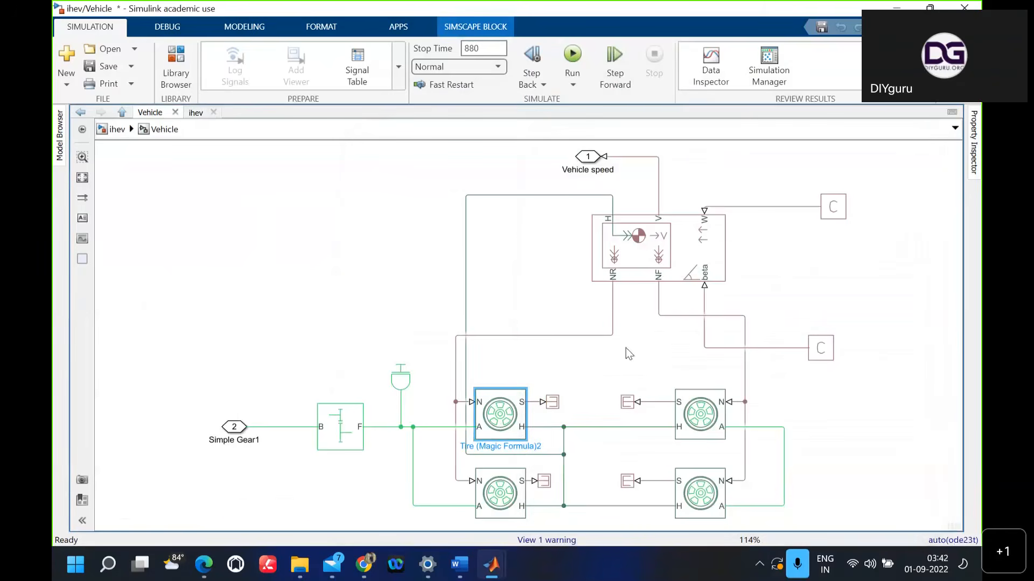
click(316, 353)
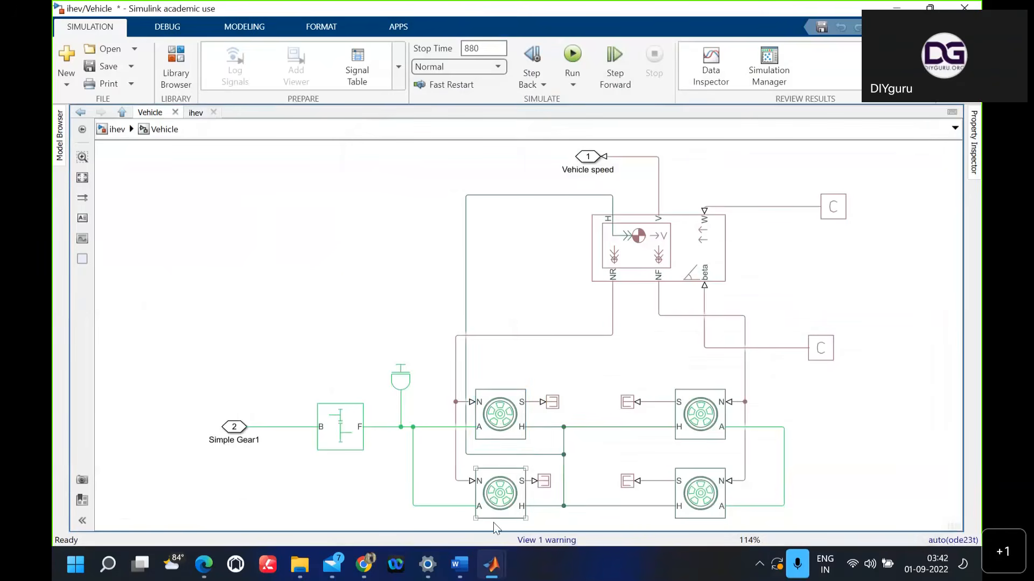
mouse_move(491, 565)
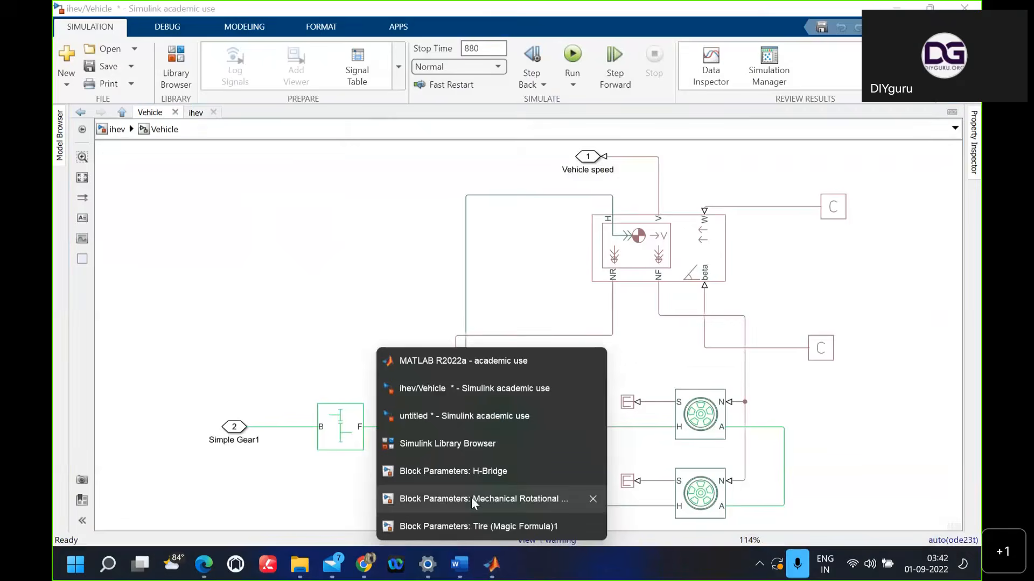
click(470, 498)
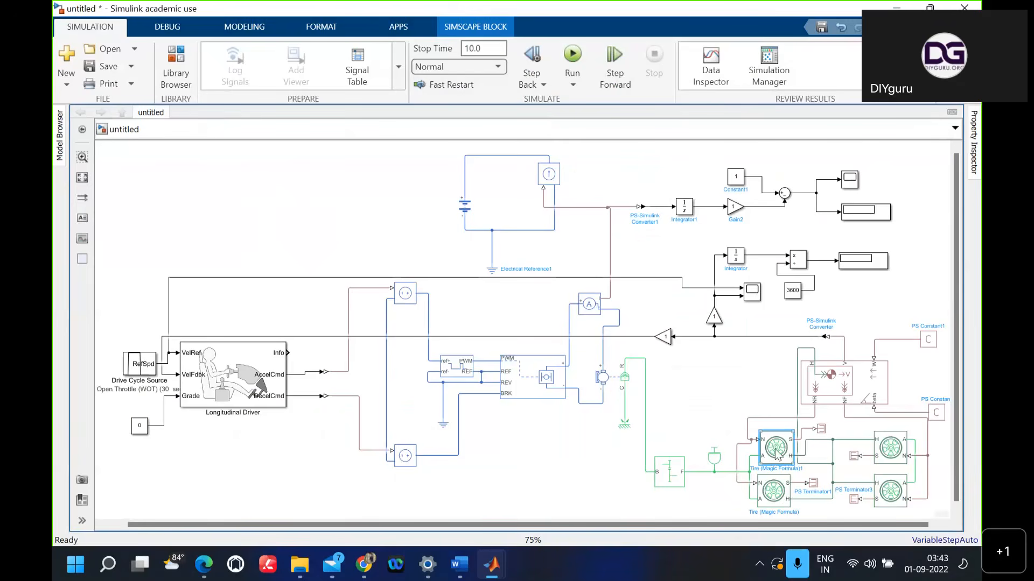
Step: Change the Inertia option in the dynamics settings of Tire (Magic Formula)1 to Specify inertia and initial velocity
double_click(777, 455)
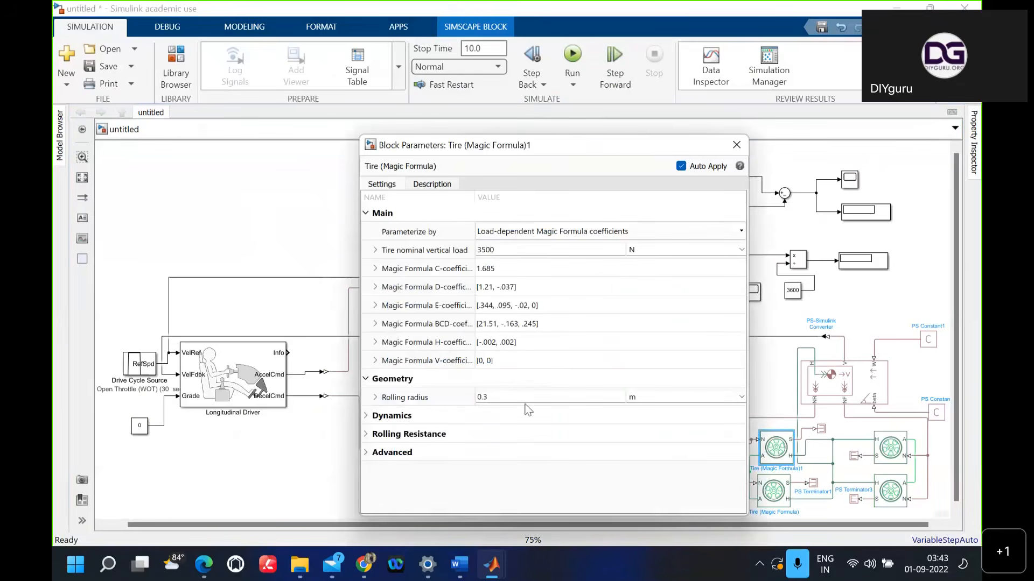
click(398, 419)
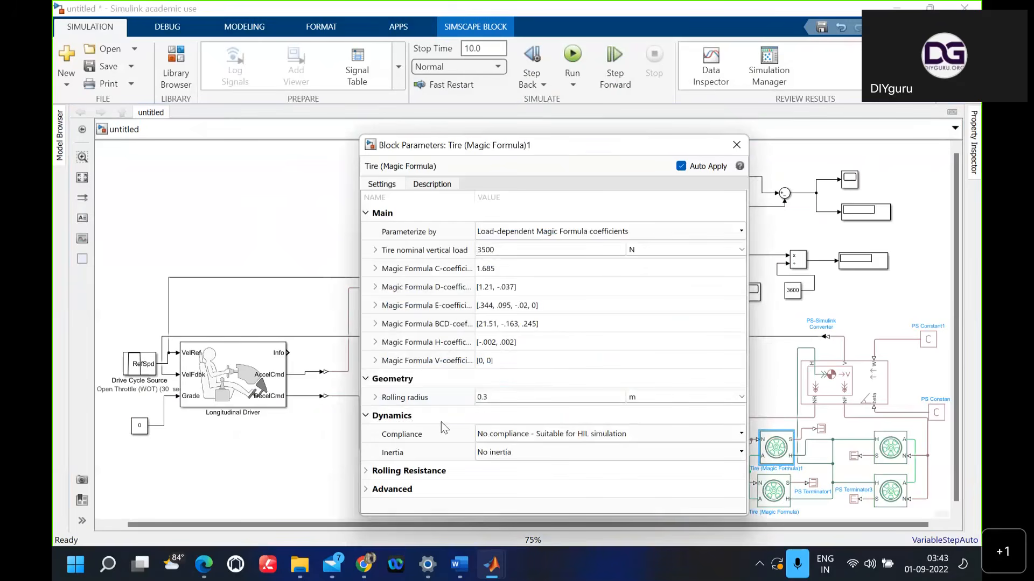
click(502, 456)
click(502, 456)
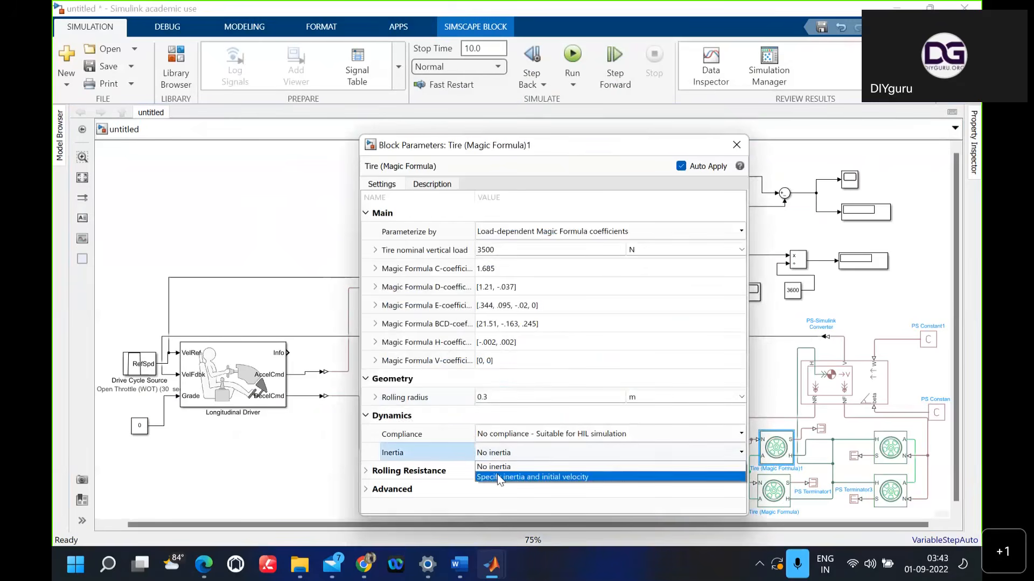
click(496, 474)
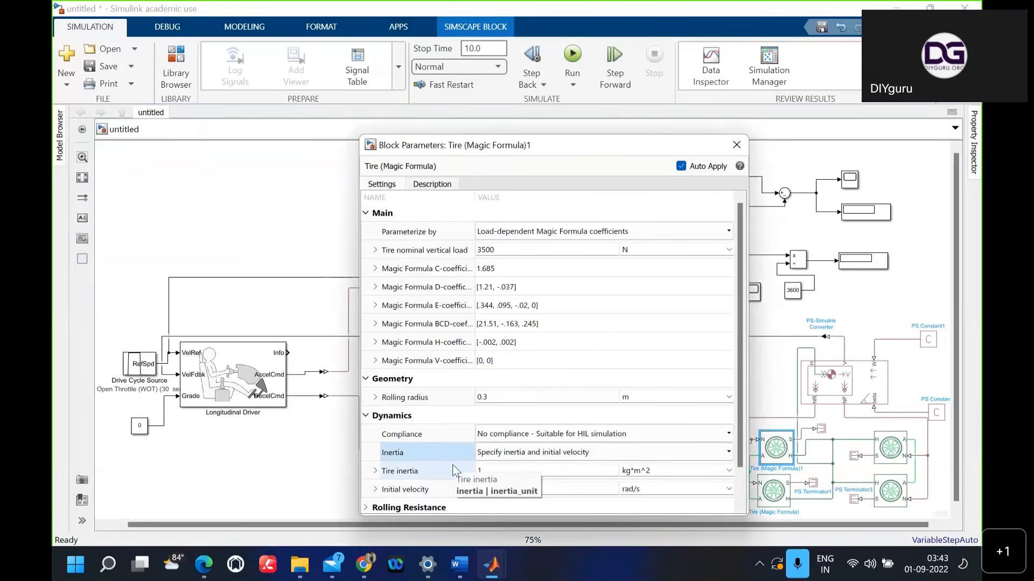
scroll(462, 472, down, 1)
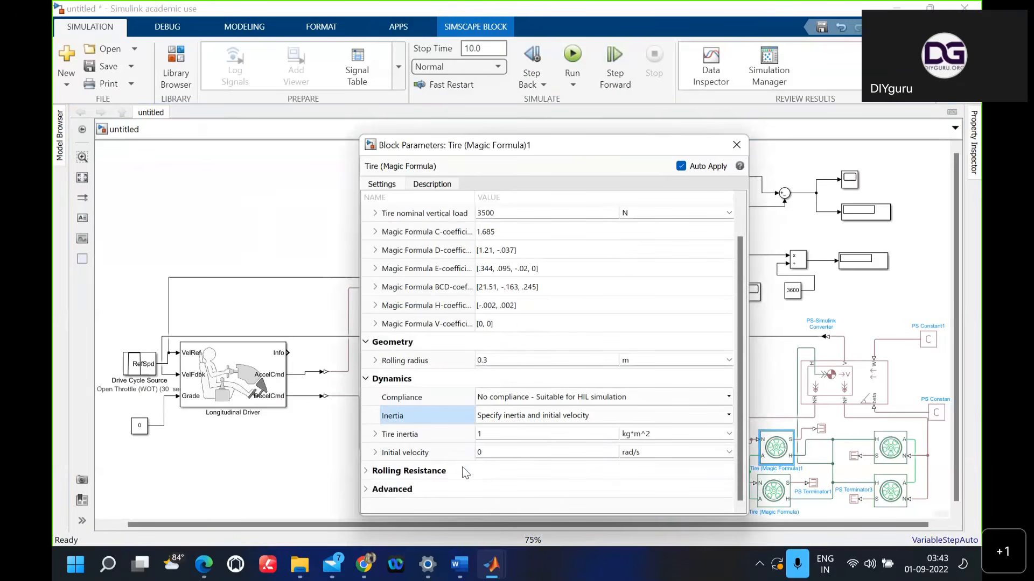
Step: Turn on rolling resistance for Tire (Magic Formula)1
click(426, 473)
scroll(472, 460, down, 1)
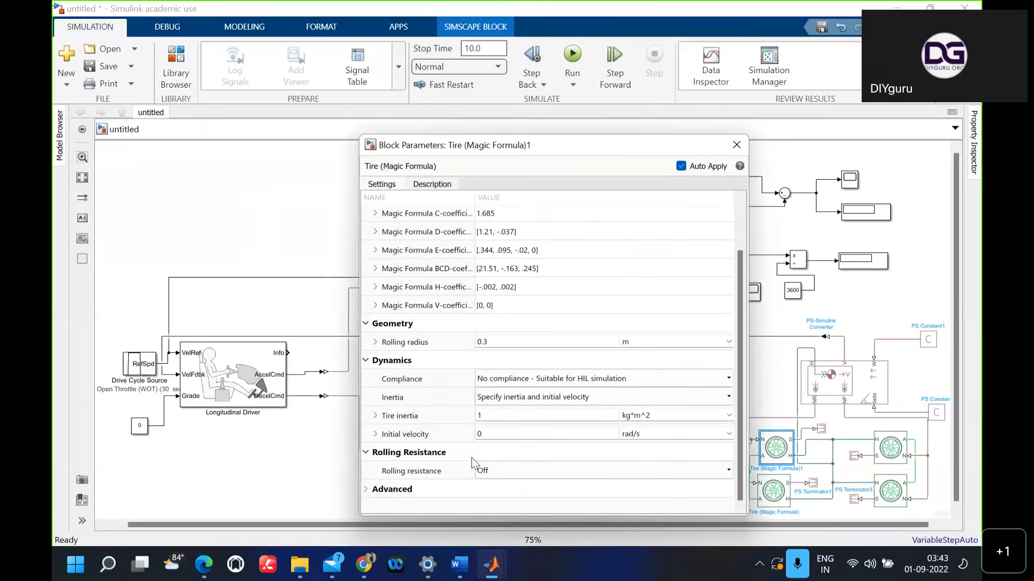
click(504, 473)
click(505, 471)
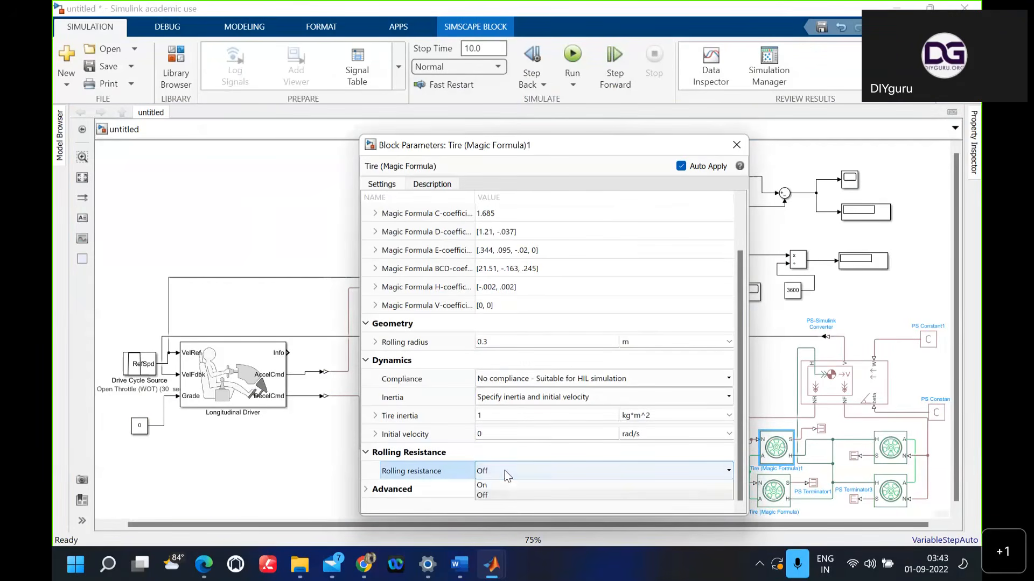
click(504, 481)
Step: Set the rolling resistance constant coefficient of Tire (Magic Formula)1 to 0.022, then check its advanced settings and close the block parameters
scroll(479, 442, down, 3)
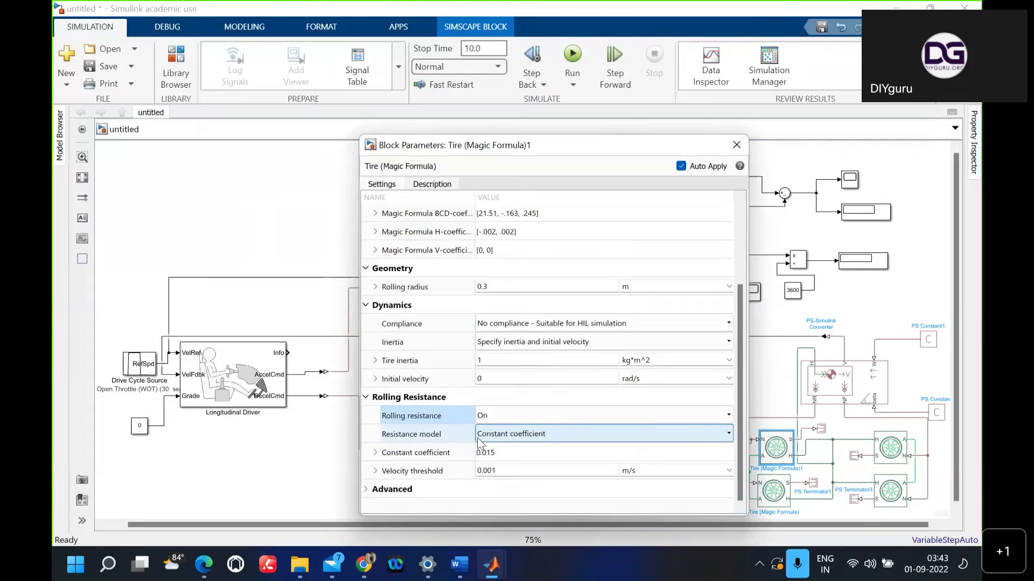
click(512, 455)
double_click(513, 456)
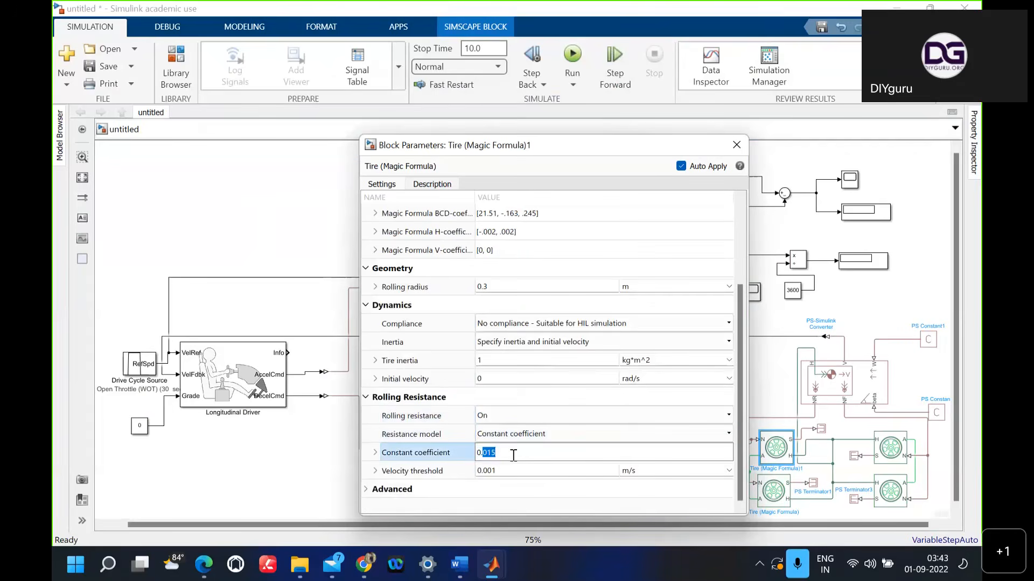
key(BackSpace)
text(022)
click(512, 471)
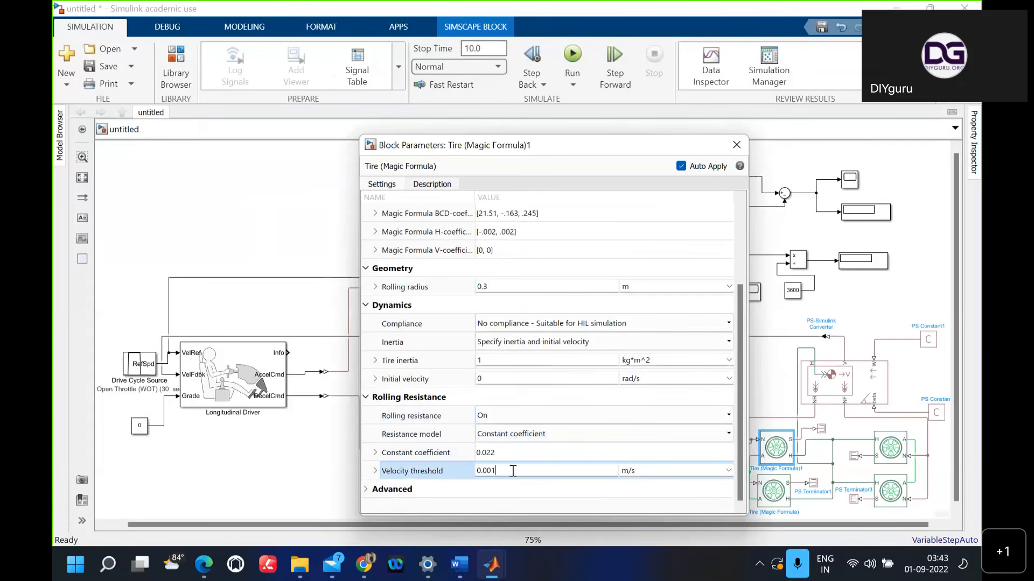
click(397, 493)
click(396, 491)
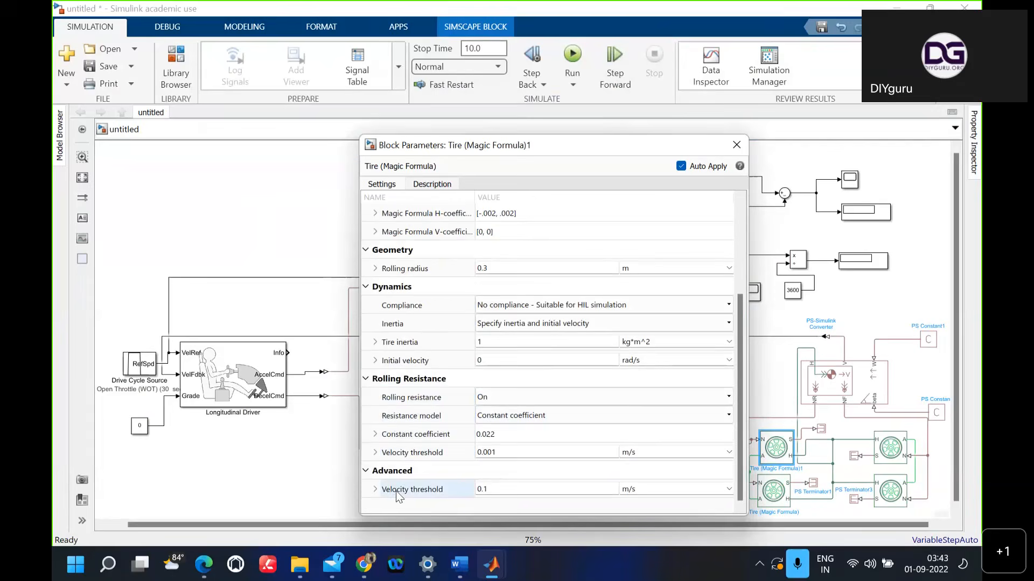
click(736, 145)
click(570, 450)
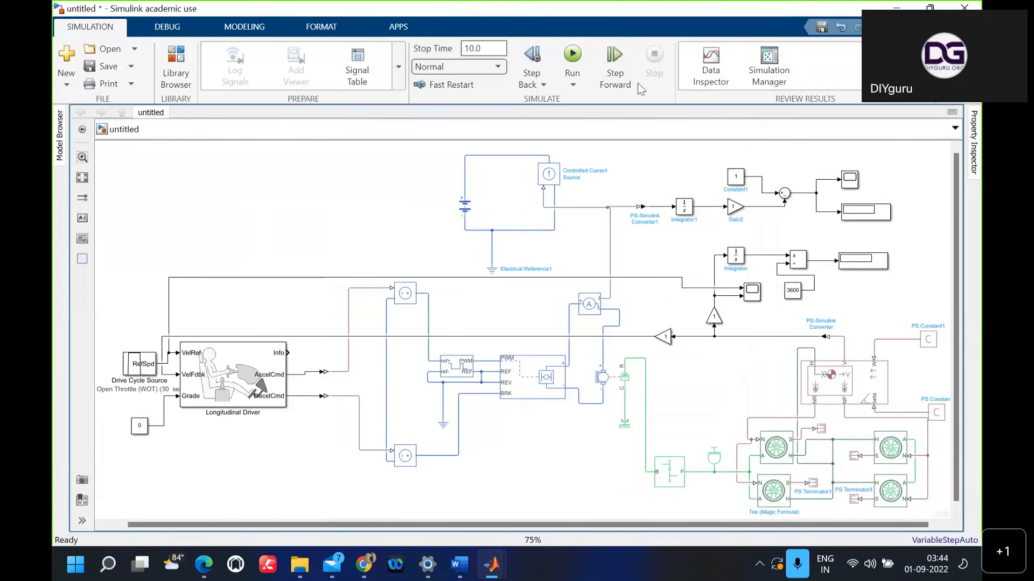
Step: Parameterize the Tire (Magic Formula) block by Load-dependent Magic Formula coefficients
click(773, 500)
double_click(773, 499)
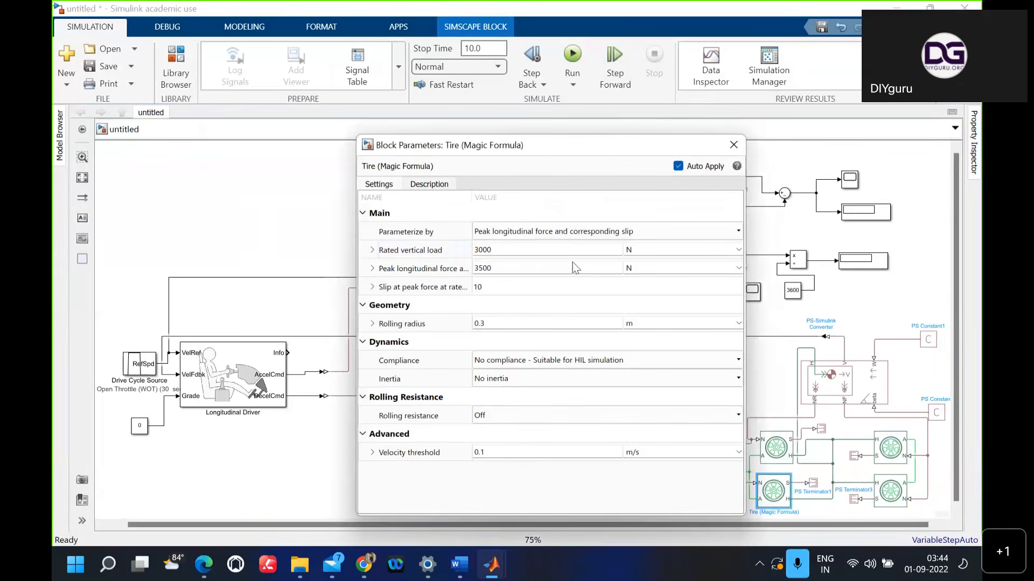
click(566, 231)
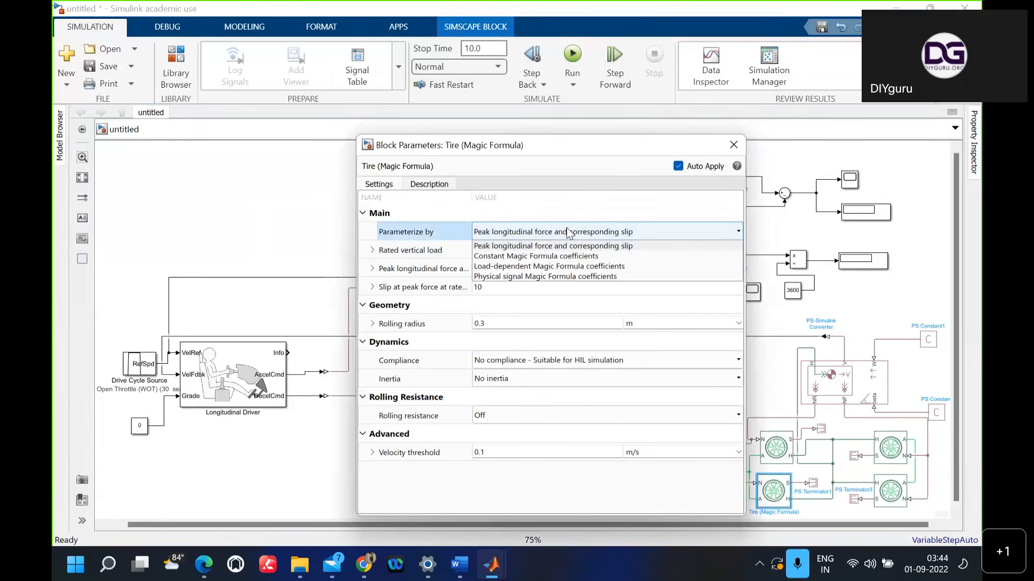
click(551, 265)
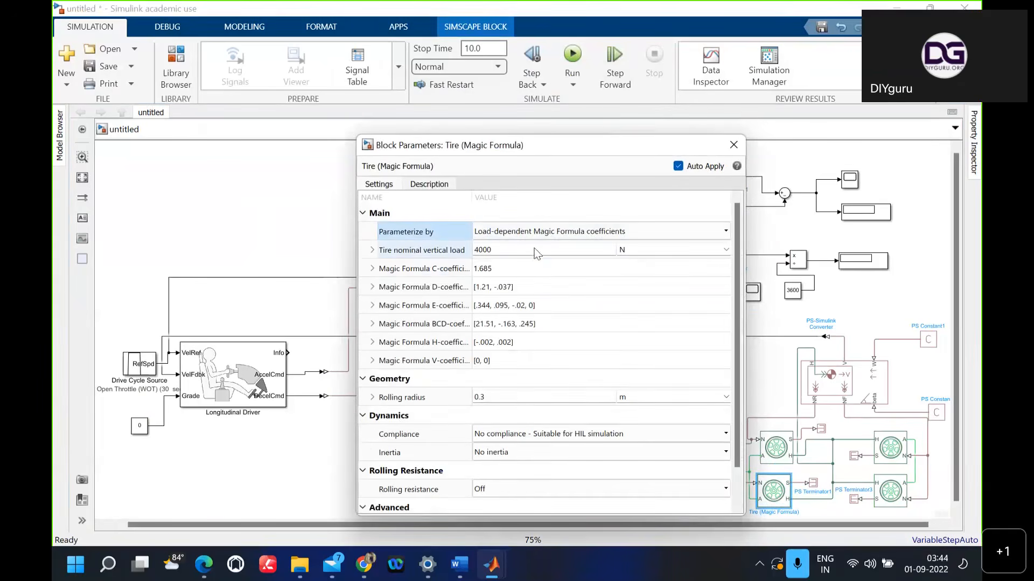
Step: Set the nominal vertical load of Tire (Magic Formula) to 3500 N
click(536, 249)
key(BackSpace)
key(BackSpace)
key(BackSpace)
key(BackSpace)
text(3500)
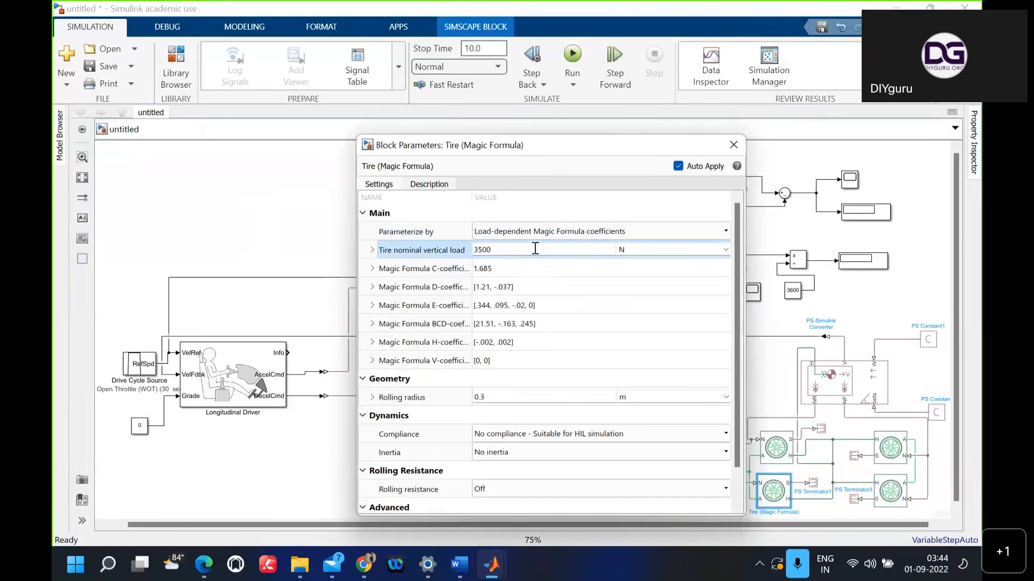
Step: Turn on rolling resistance for Tire (Magic Formula)
scroll(535, 248, down, 2)
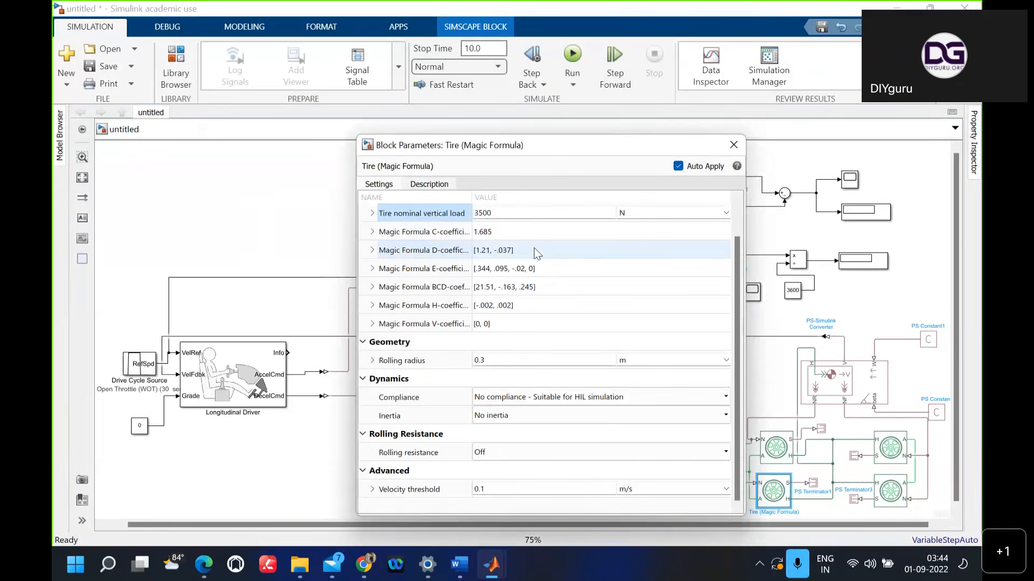
click(509, 454)
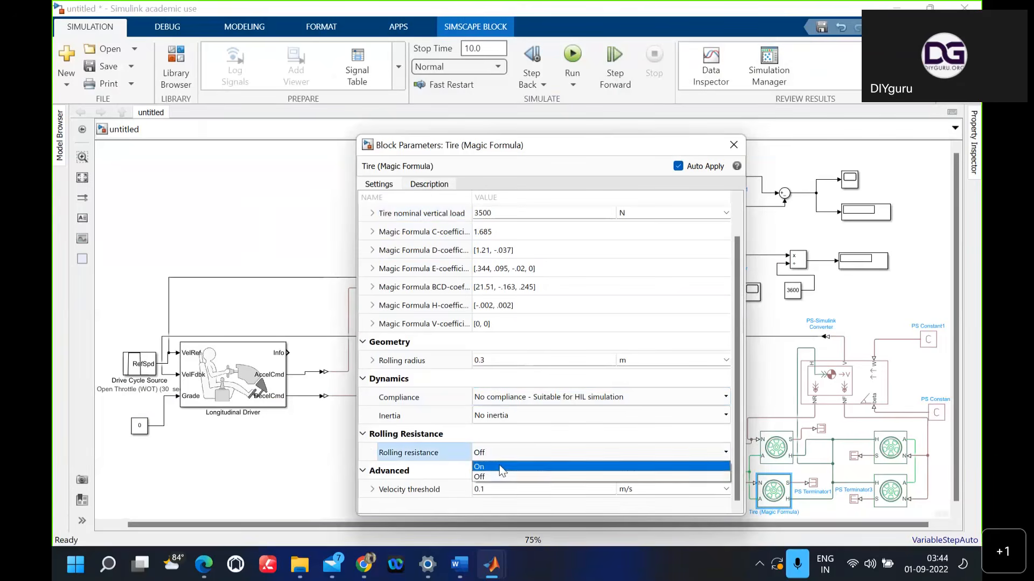
click(500, 466)
Step: Set the rolling resistance constant coefficient of Tire (Magic Formula) to 0.022 and return to the model
scroll(499, 464, down, 1)
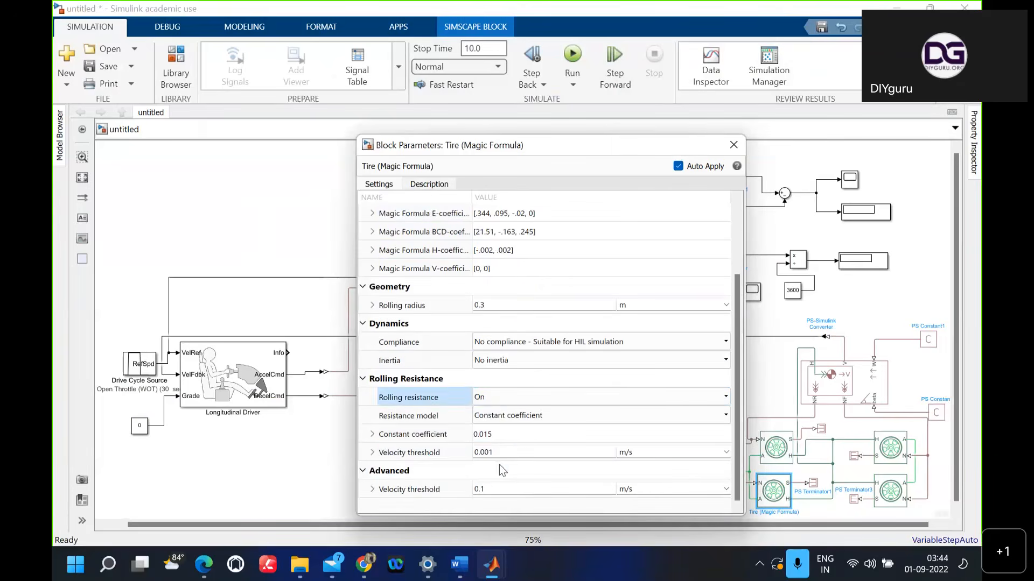
click(517, 433)
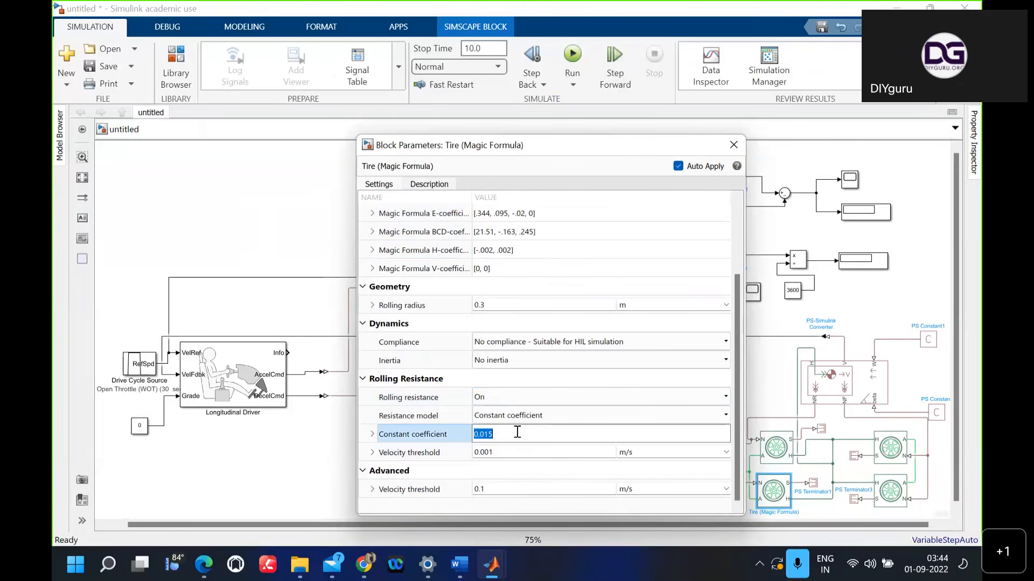
click(517, 432)
key(BackSpace)
key(BackSpace)
text(22)
key(Return)
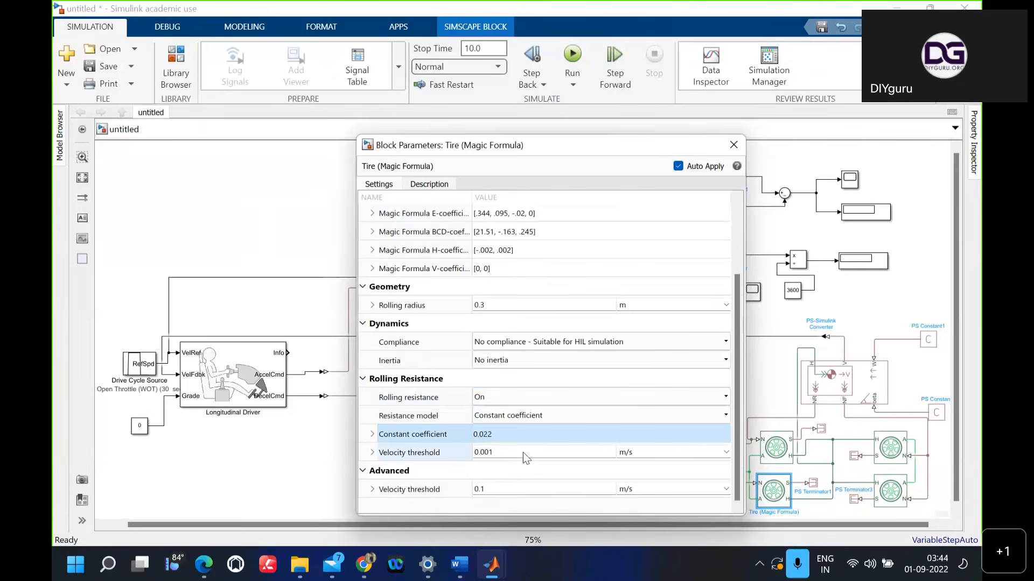
click(243, 459)
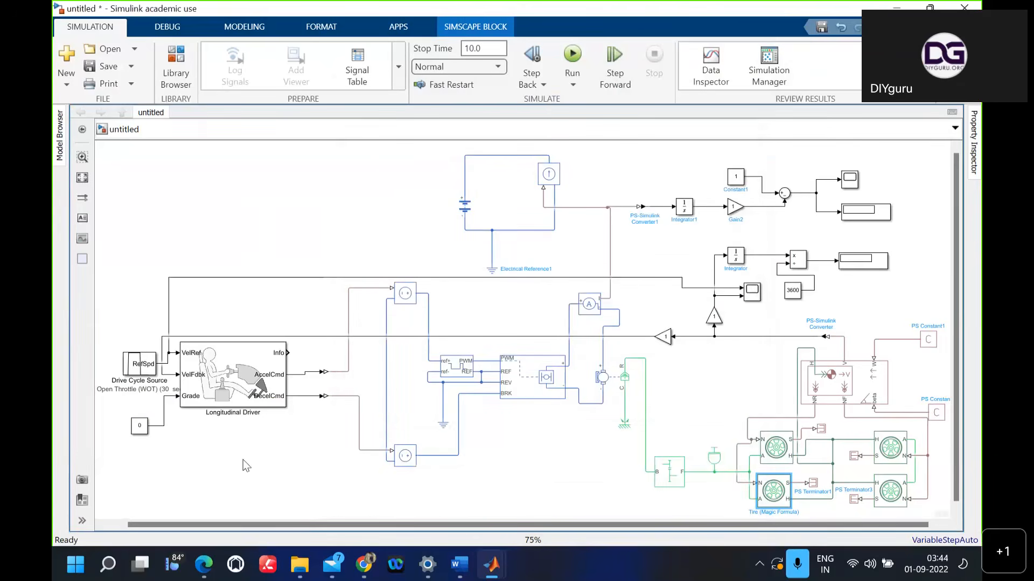
Step: Review the parameters of Tire (Magic Formula) once more and return to the model
double_click(781, 495)
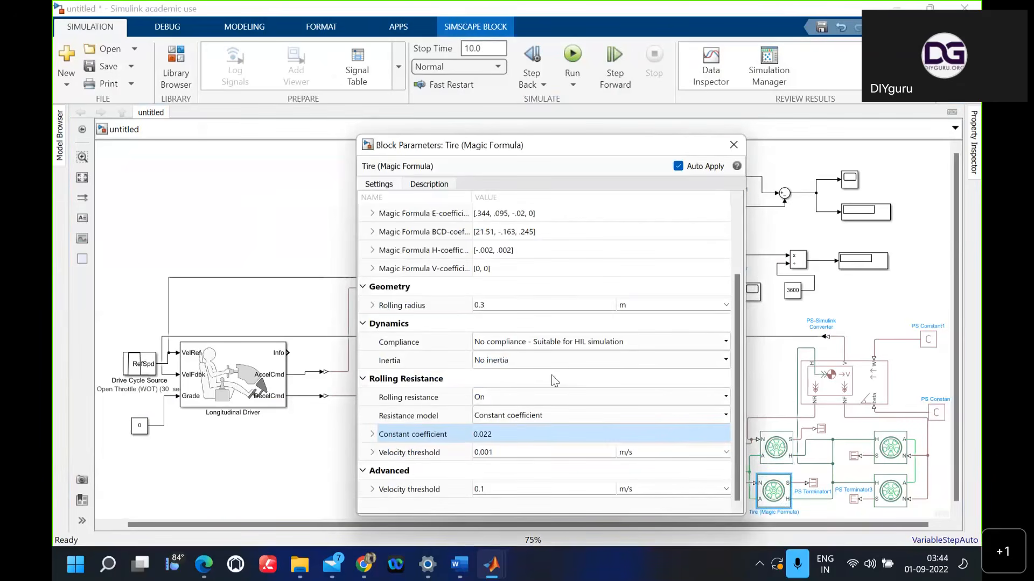
scroll(531, 356, up, 3)
scroll(531, 354, down, 2)
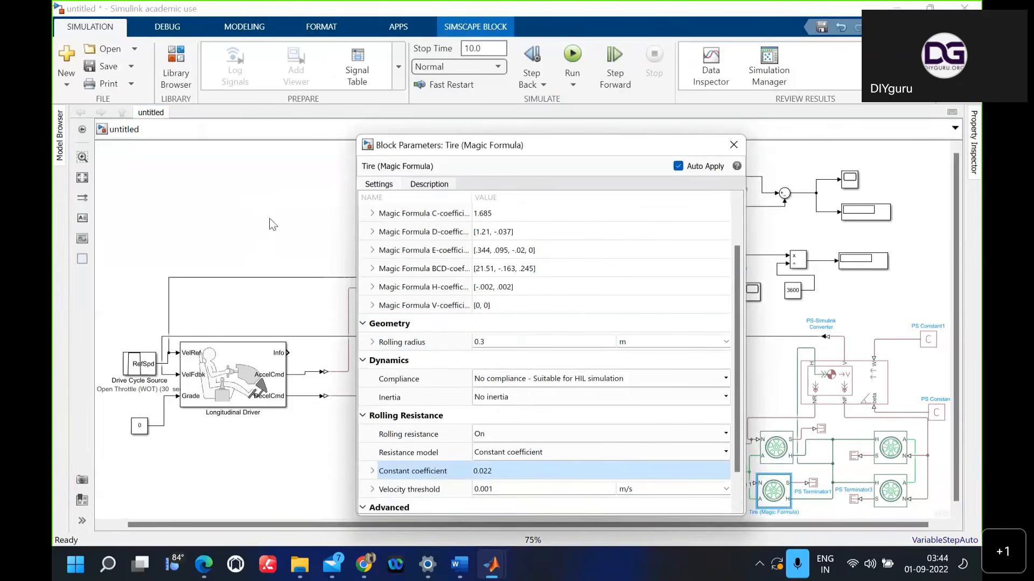
click(259, 210)
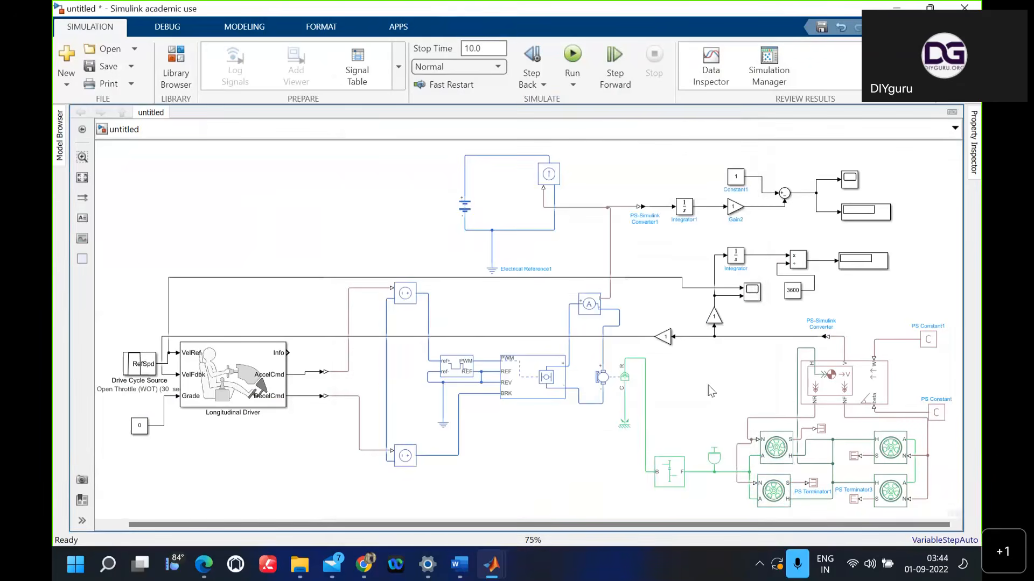
Step: Parameterize the Tire (Magic Formula)3 block by Load-dependent Magic Formula coefficients
click(890, 451)
double_click(891, 451)
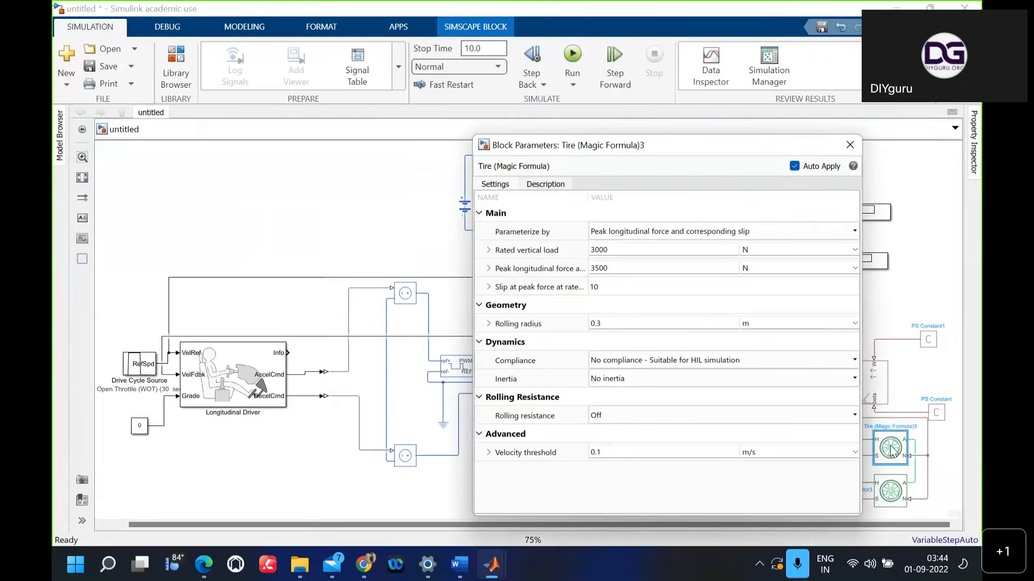
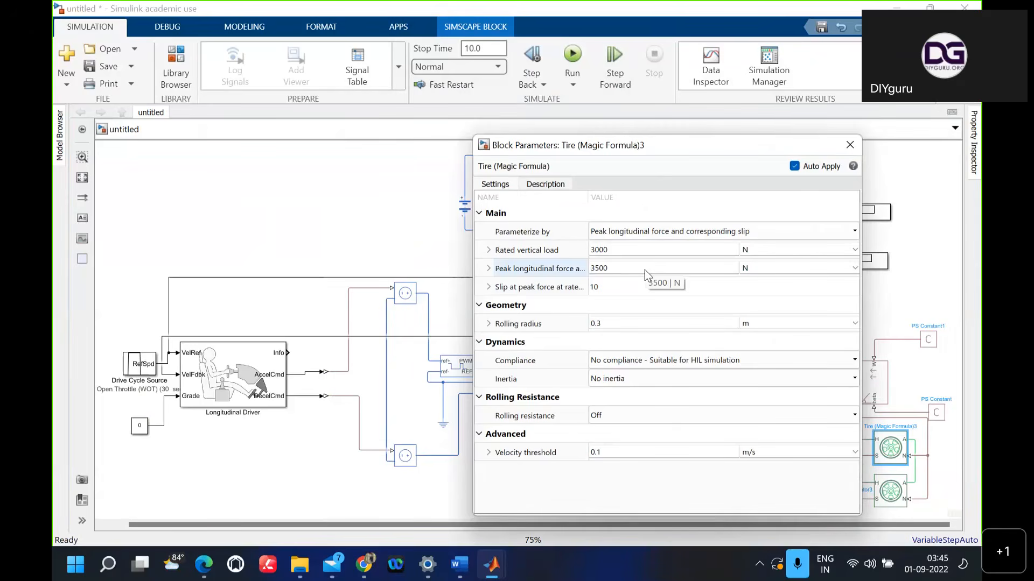
click(642, 231)
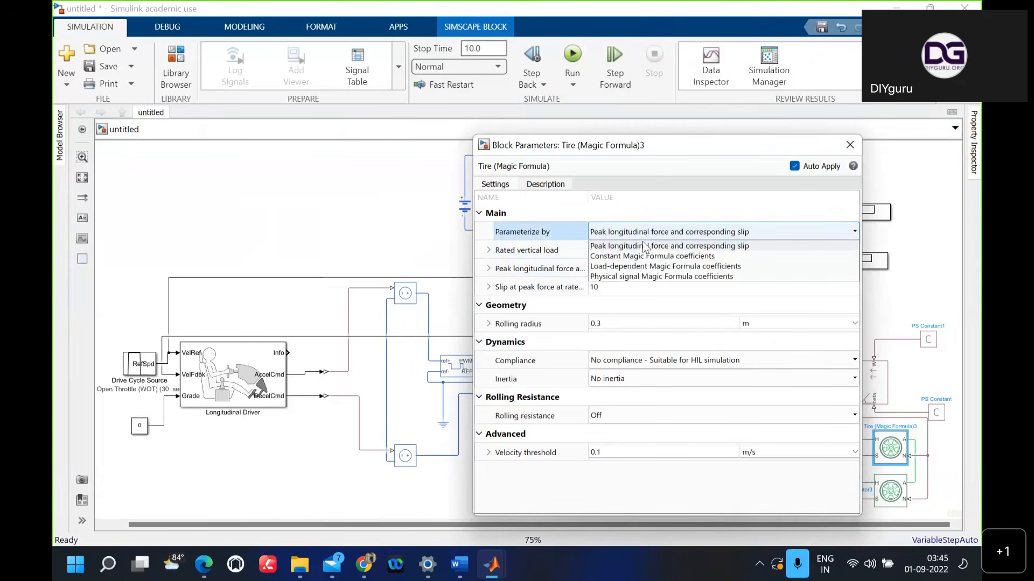
click(644, 268)
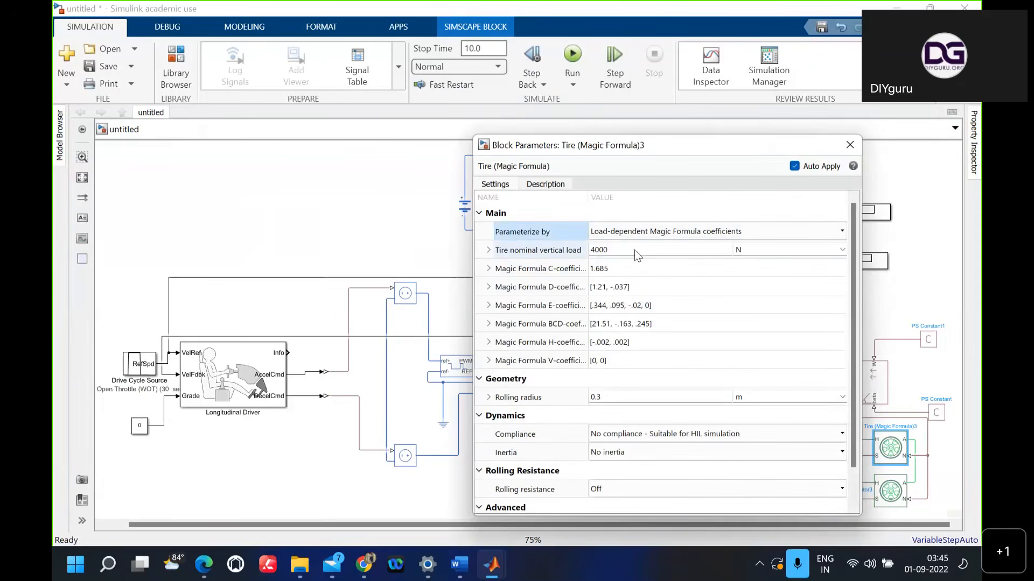
Step: Set the nominal vertical load of Tire (Magic Formula)3 to 3500 N
click(634, 250)
key(BackSpace)
key(BackSpace)
key(BackSpace)
key(BackSpace)
text(35000)
key(BackSpace)
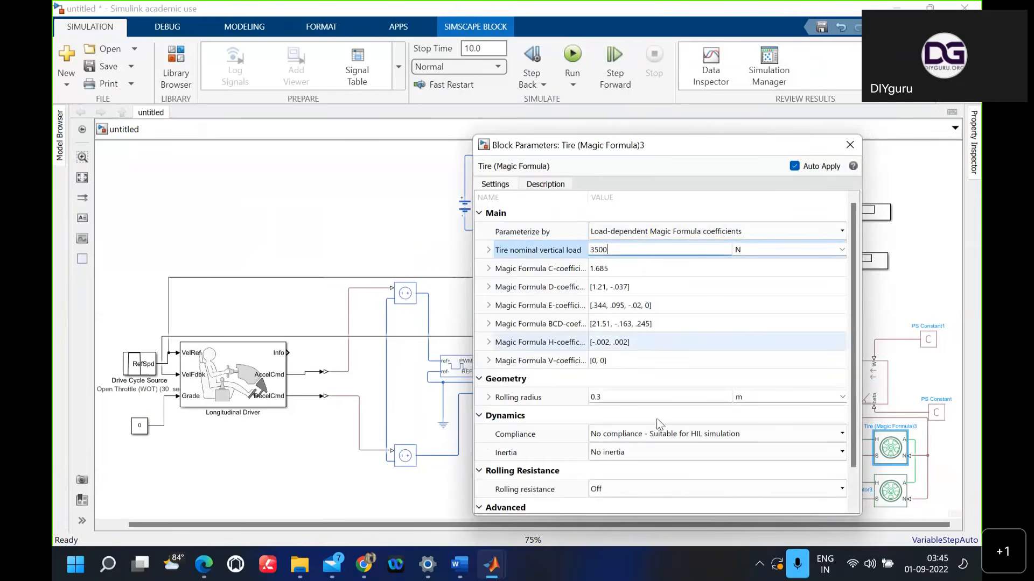
key(BackSpace)
key(BackSpace)
key(BackSpace)
key(BackSpace)
text(4000)
Step: Change the Inertia option of Tire (Magic Formula)3 to Specify inertia and initial velocity
click(657, 445)
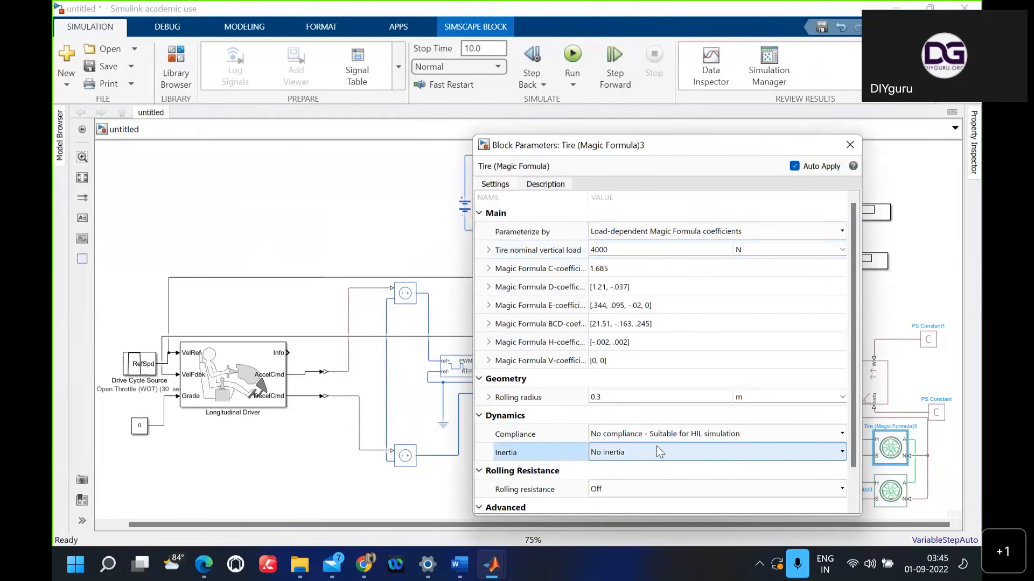
click(658, 451)
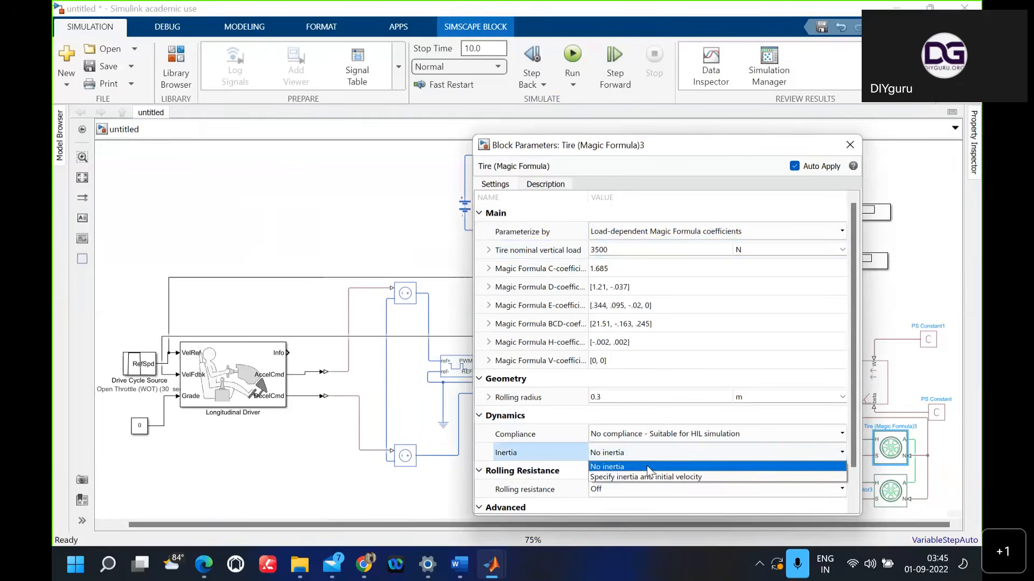
click(644, 476)
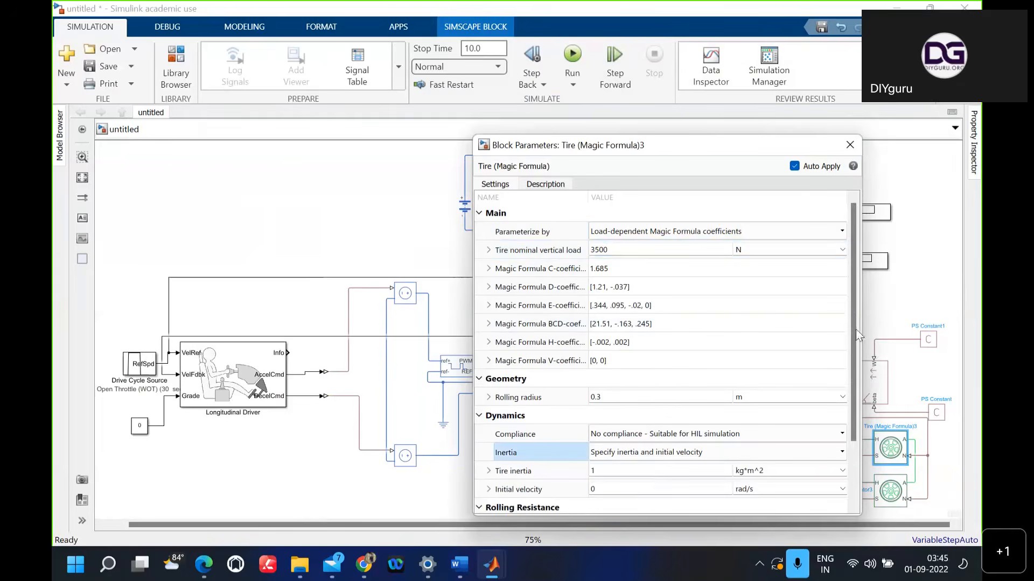
Step: Turn on rolling resistance for Tire (Magic Formula)3
drag(855, 328, 855, 386)
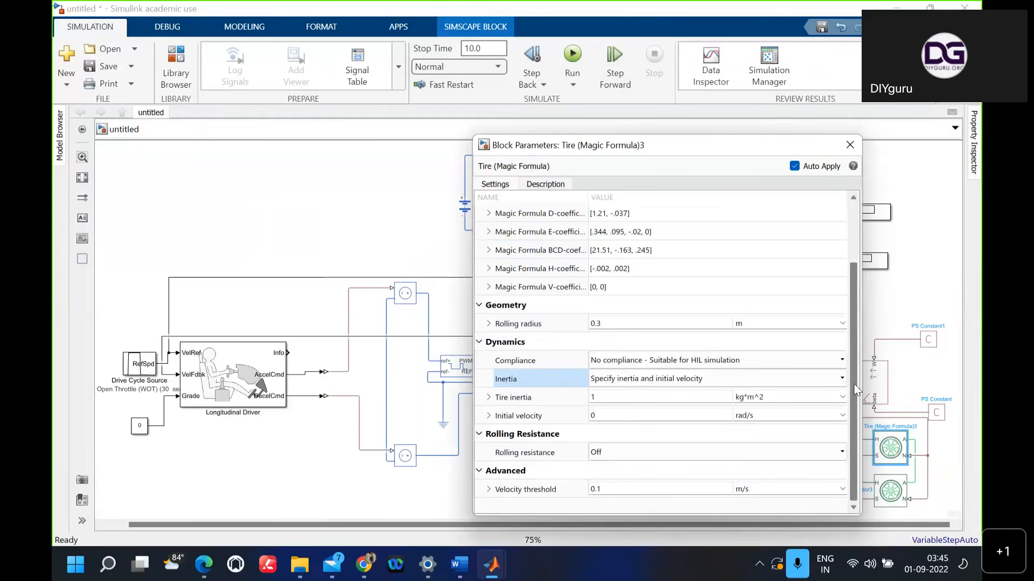
click(712, 447)
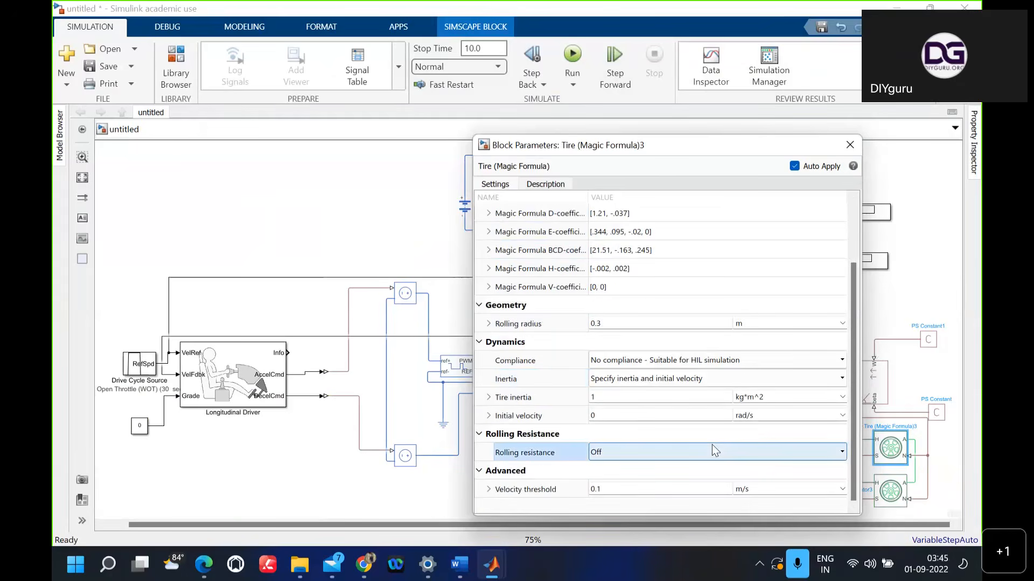
click(690, 464)
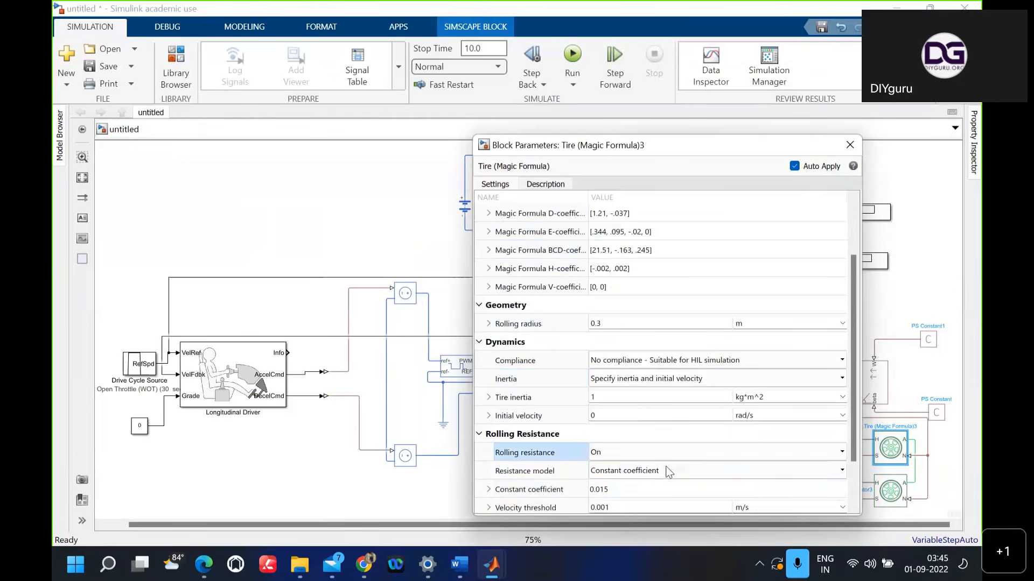
Step: Set the rolling resistance constant coefficient of Tire (Magic Formula)3 to 0.022 and return to the model
click(651, 484)
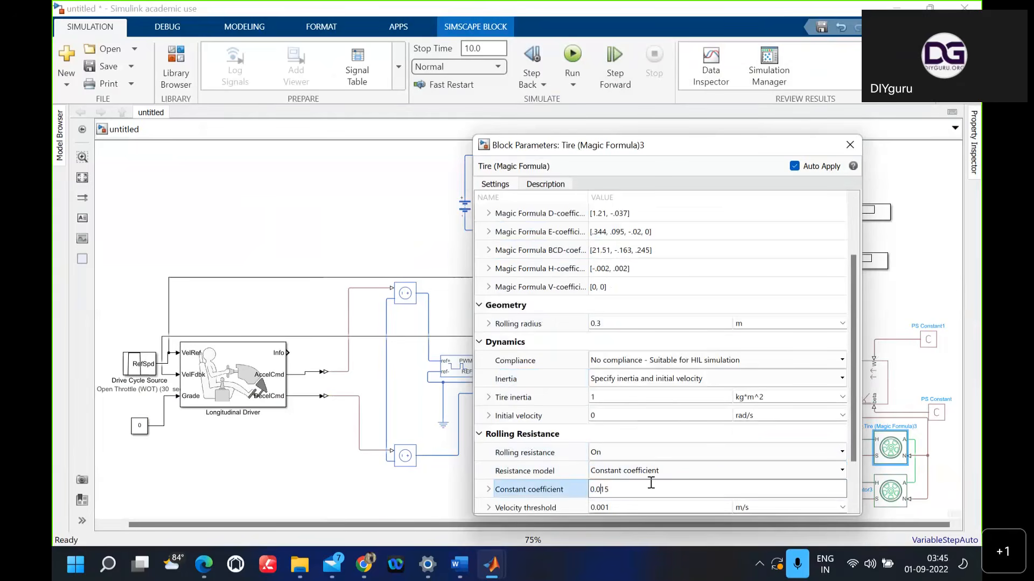
key(BackSpace)
key(BackSpace)
key(BackSpace)
key(BackSpace)
text(.022)
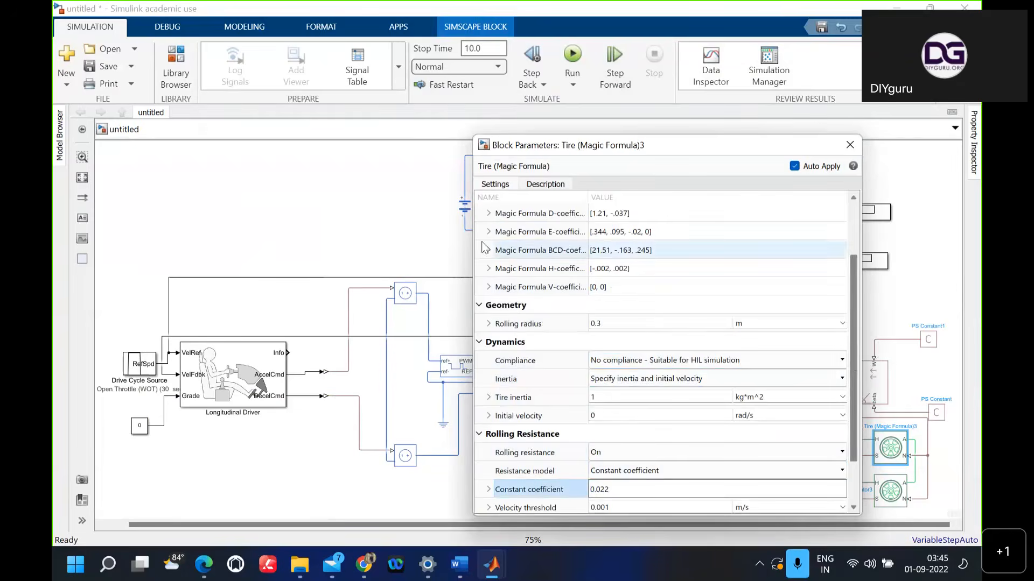
click(364, 214)
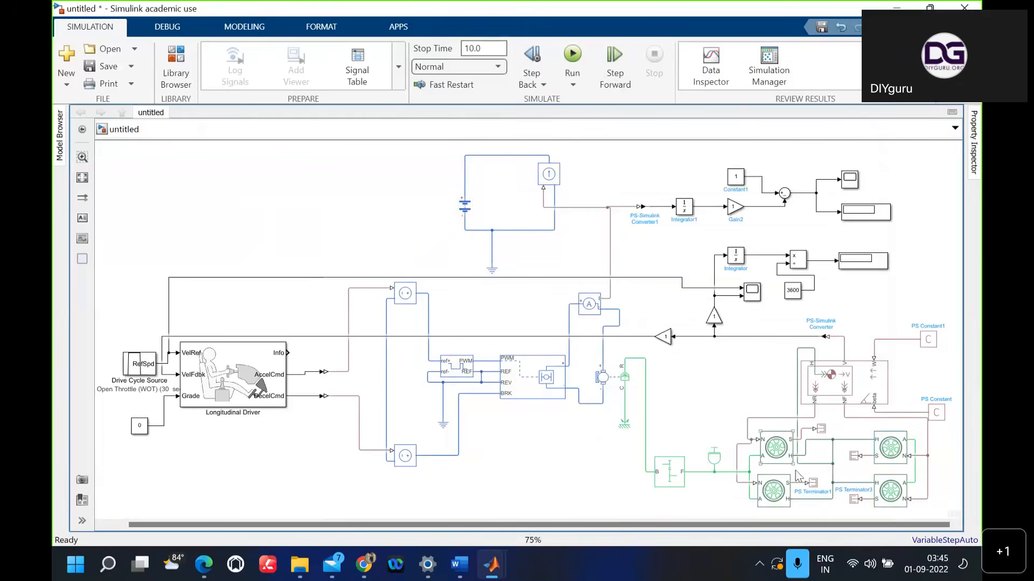
Step: Change the Inertia option of Tire (Magic Formula) to Specify inertia and initial velocity
double_click(779, 497)
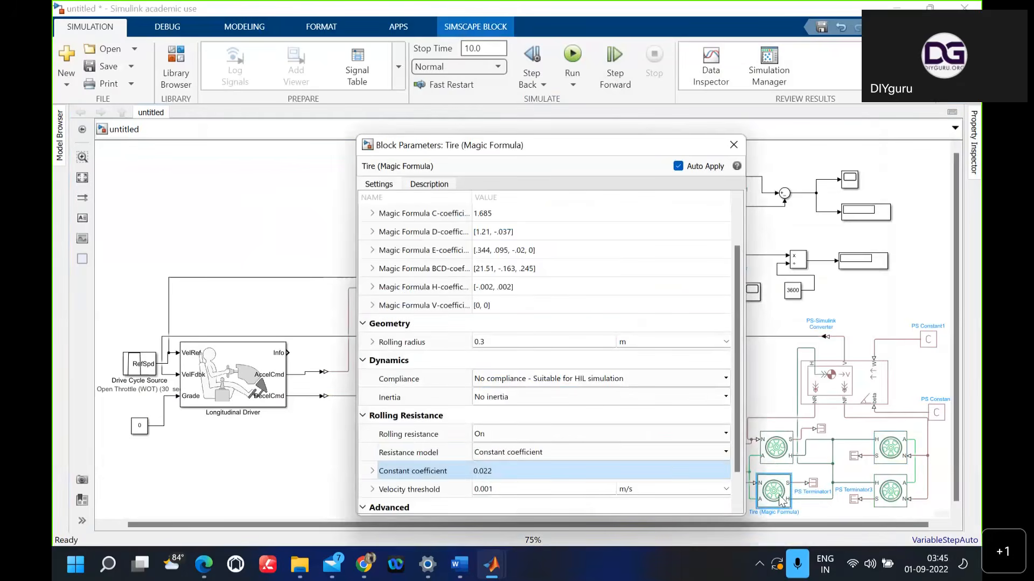
click(663, 459)
click(663, 459)
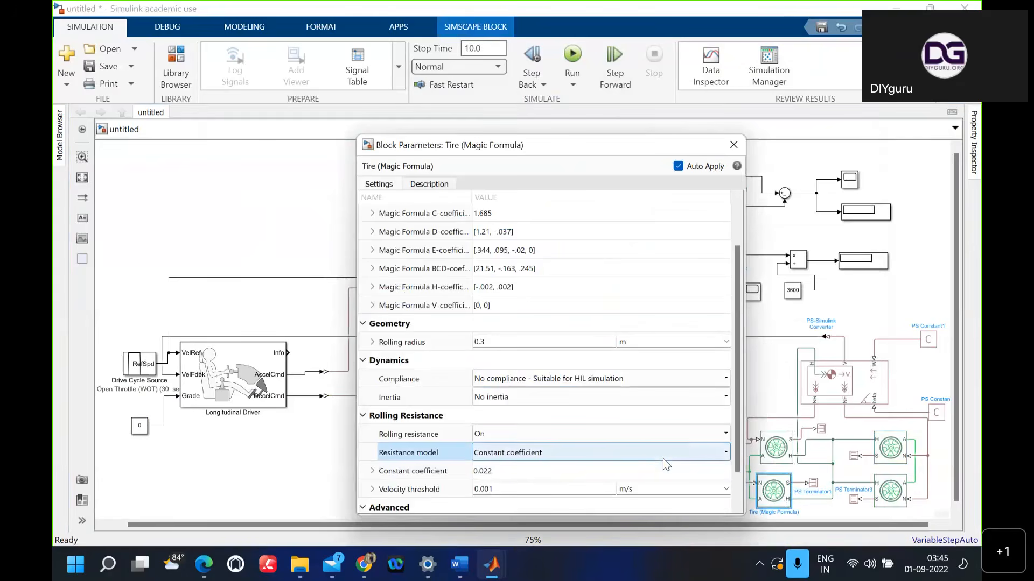
click(625, 396)
click(625, 396)
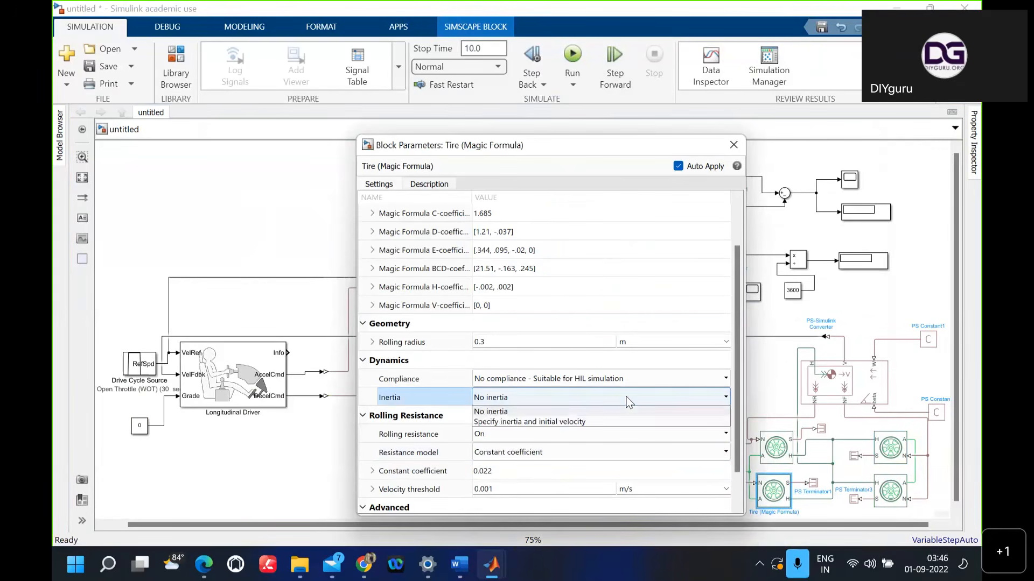
click(592, 425)
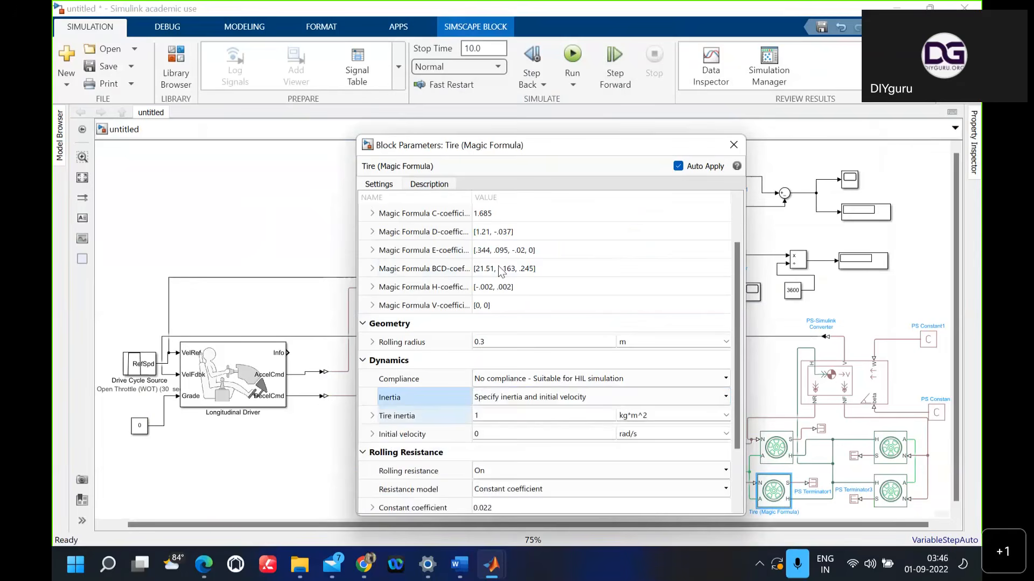
click(236, 250)
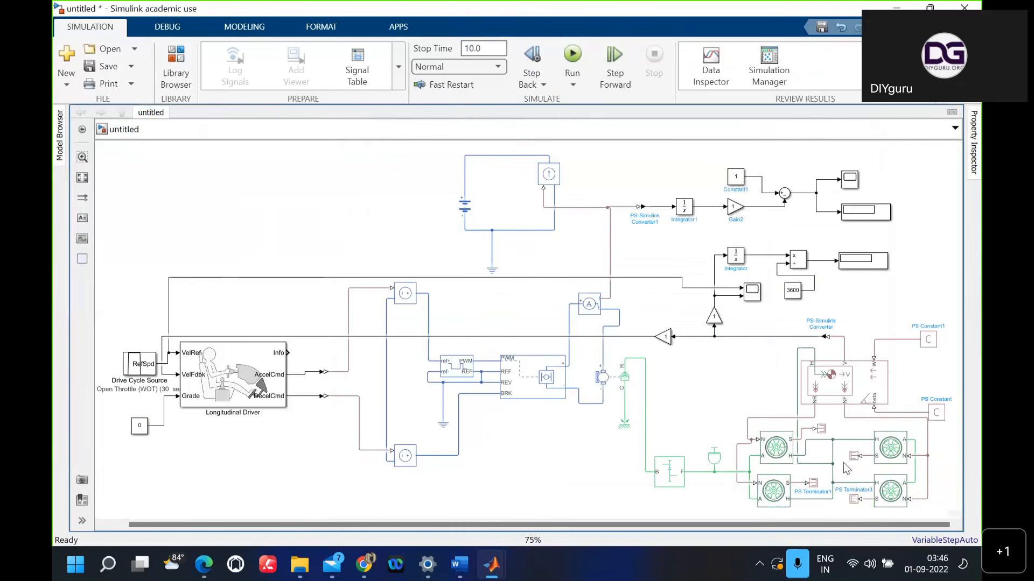
Step: Check the parameters of Tire (Magic Formula)3 and parameterize Tire (Magic Formula)2 by Load-dependent Magic Formula coefficients
double_click(891, 449)
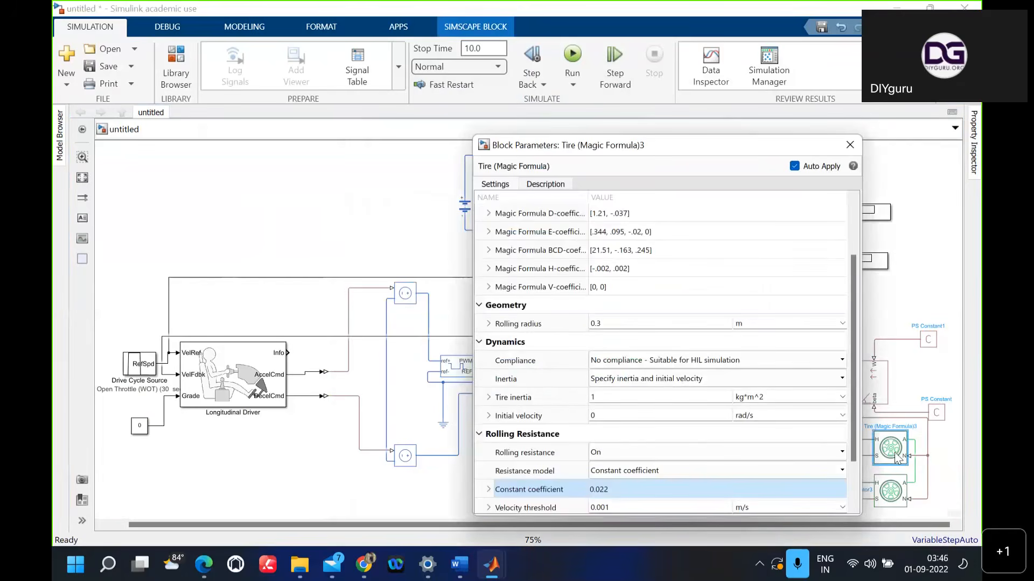
click(311, 259)
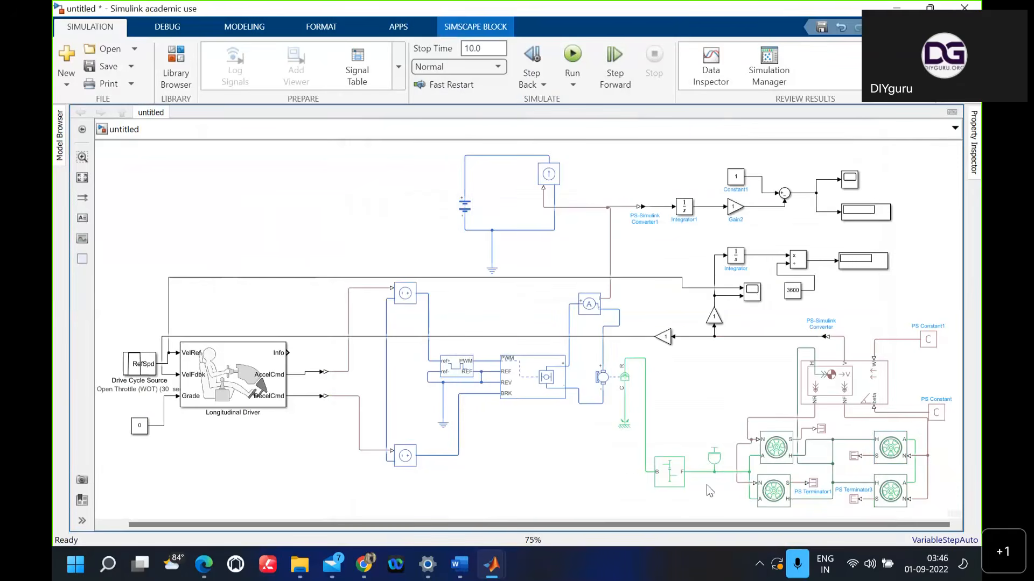
click(886, 496)
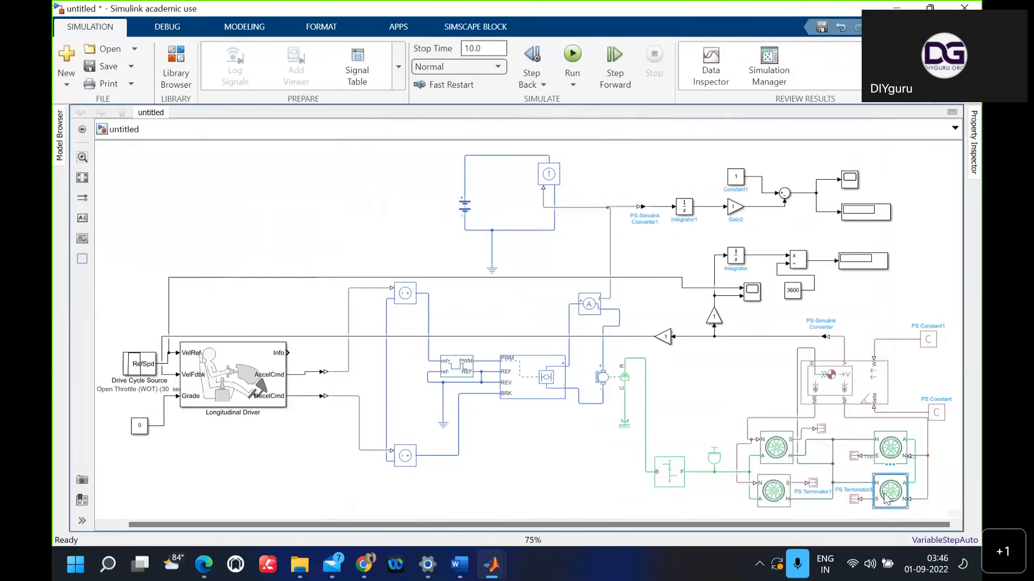
double_click(885, 494)
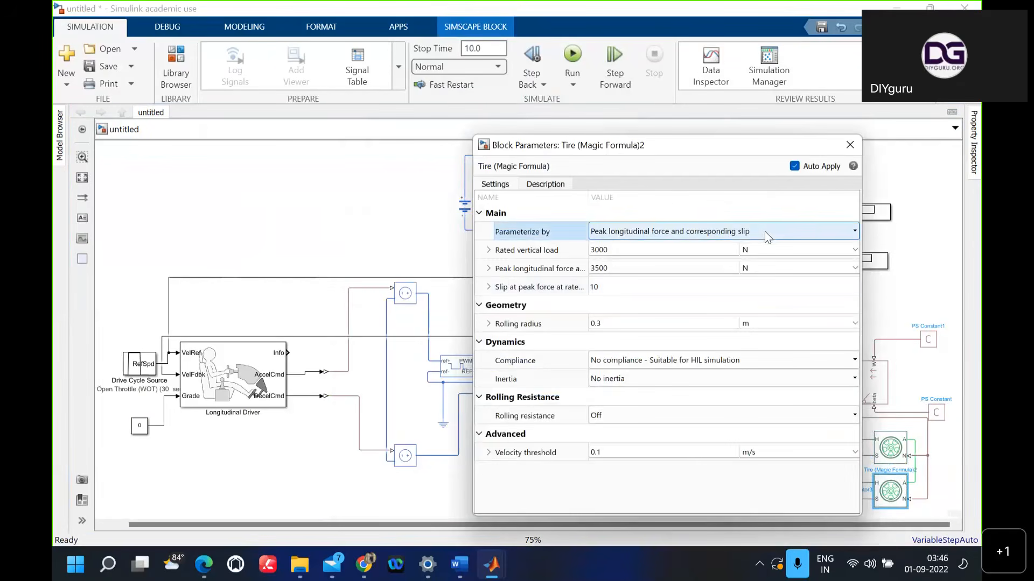
click(764, 231)
click(635, 266)
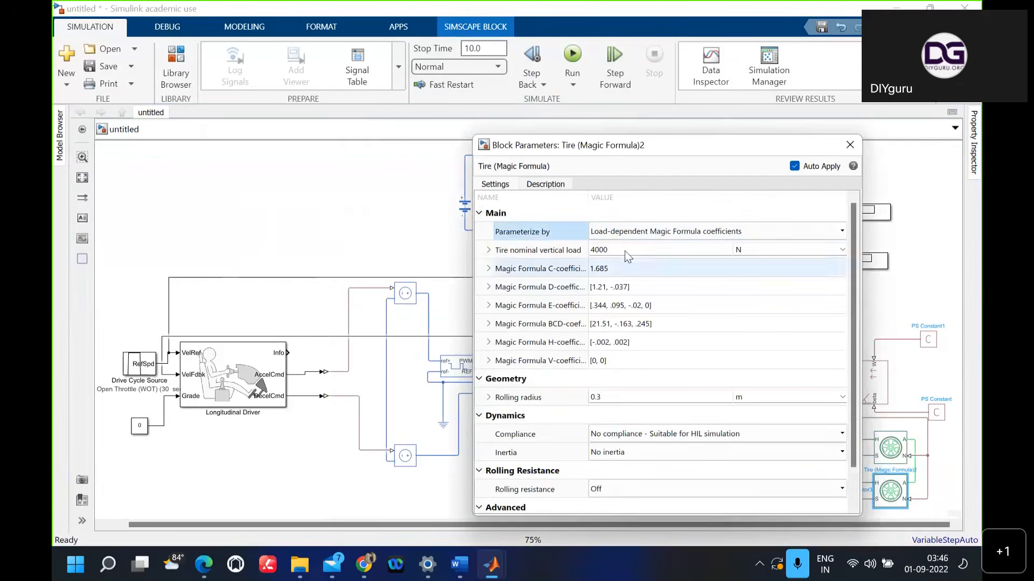
Step: Set the nominal vertical load of Tire (Magic Formula)2 to 3500 N
click(624, 251)
key(BackSpace)
key(BackSpace)
key(BackSpace)
key(BackSpace)
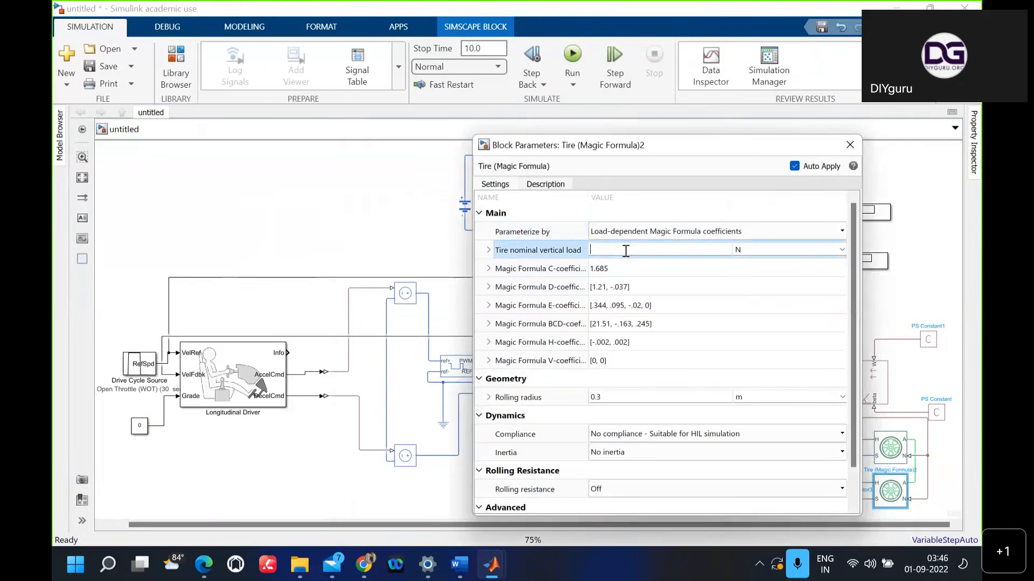
text(3500)
Step: Set the inertia of Tire (Magic Formula)2 to Specify inertia and initial velocity and turn on its rolling resistance
click(646, 455)
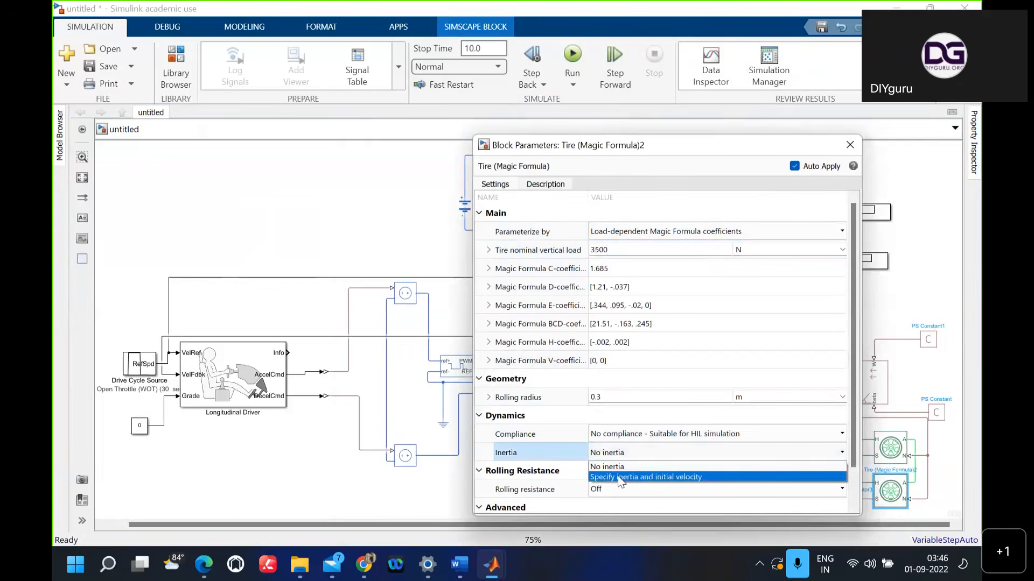
click(619, 477)
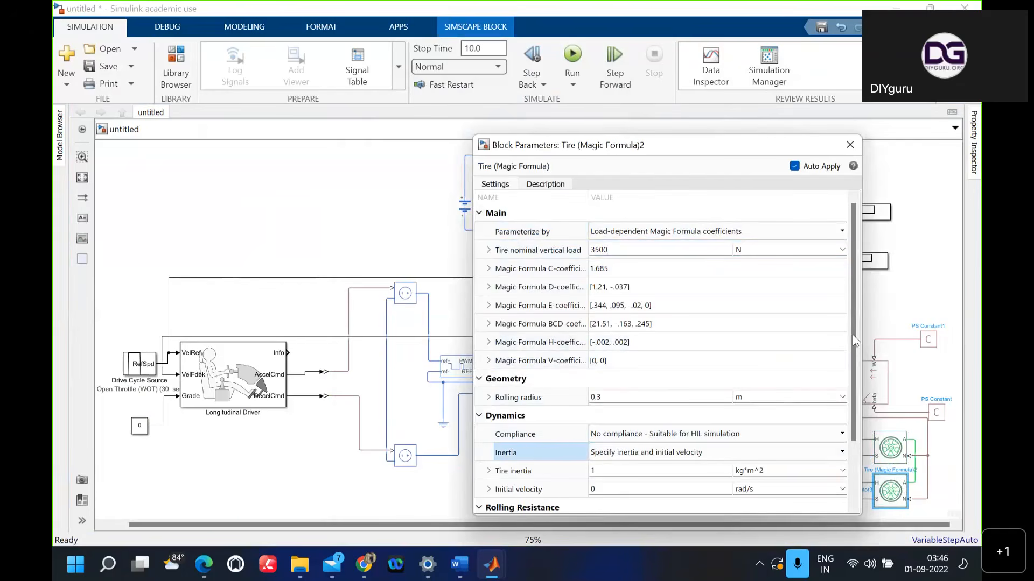
drag(852, 335, 850, 428)
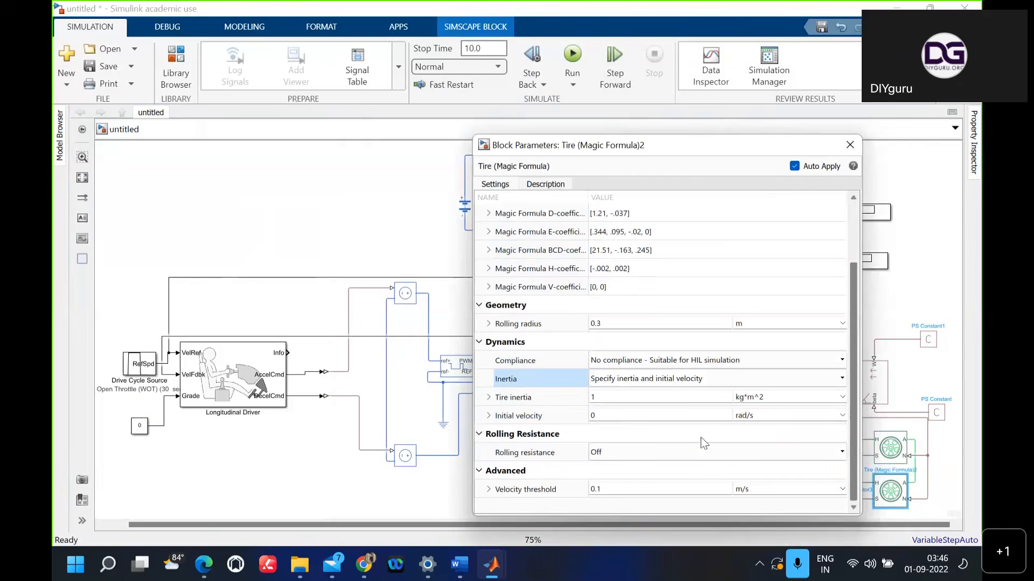
click(666, 454)
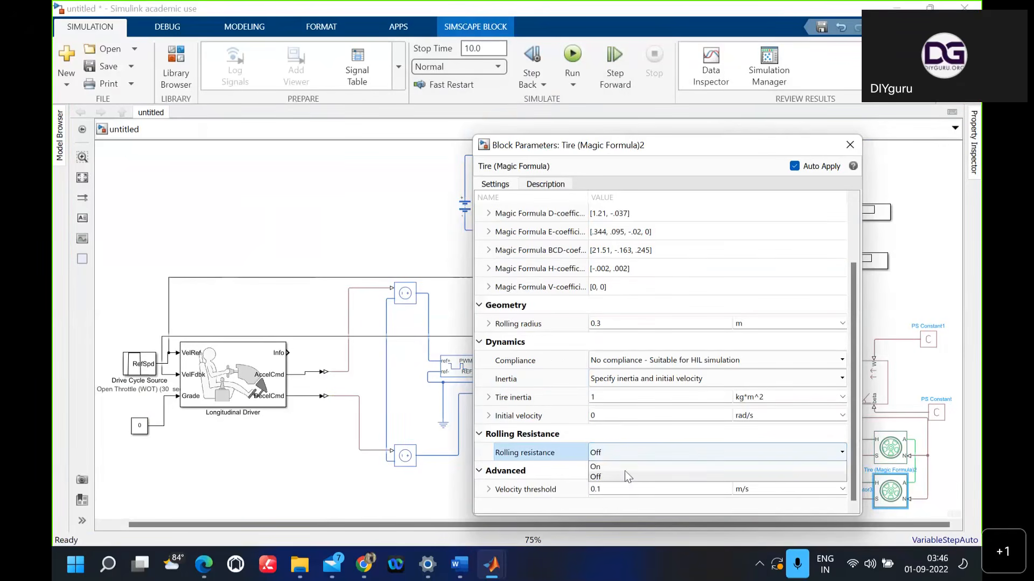
click(624, 468)
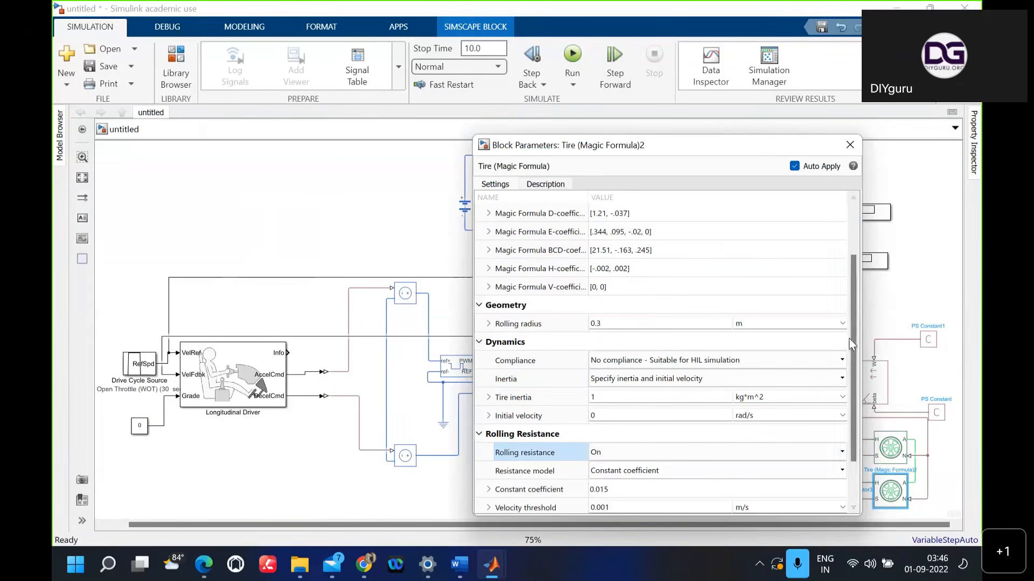
Step: Set the rolling resistance constant coefficient of Tire (Magic Formula)2 to 0.022 and return to the model
scroll(854, 389, down, 1)
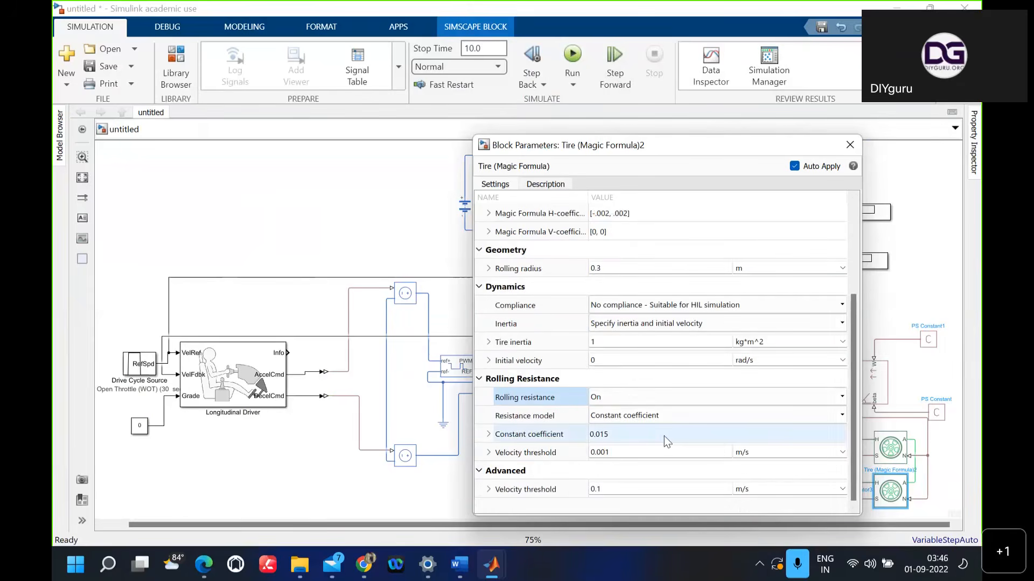
click(663, 436)
key(shift+Right)
key(shift+Right)
key(End)
key(BackSpace)
key(BackSpace)
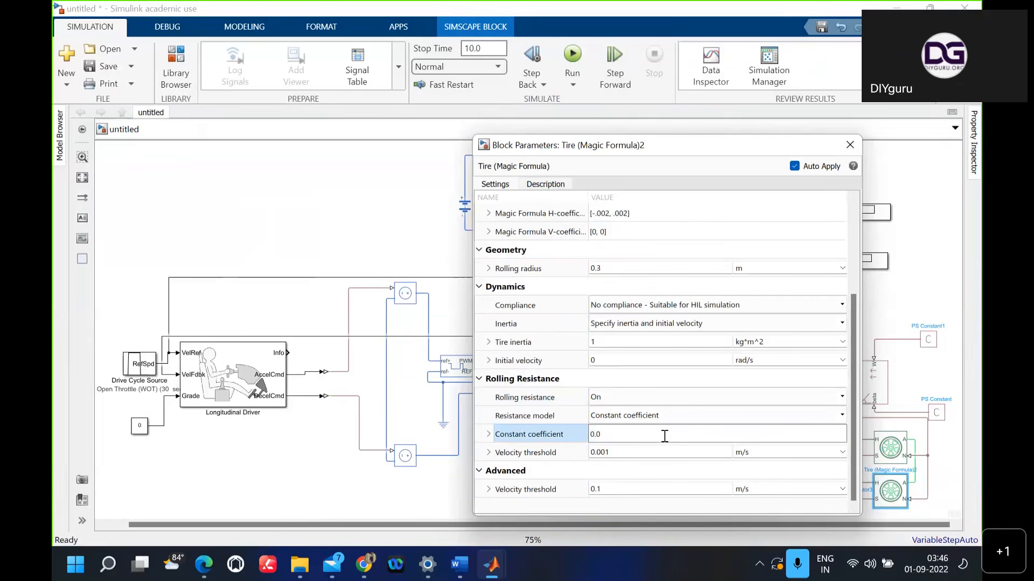
text(22)
click(412, 237)
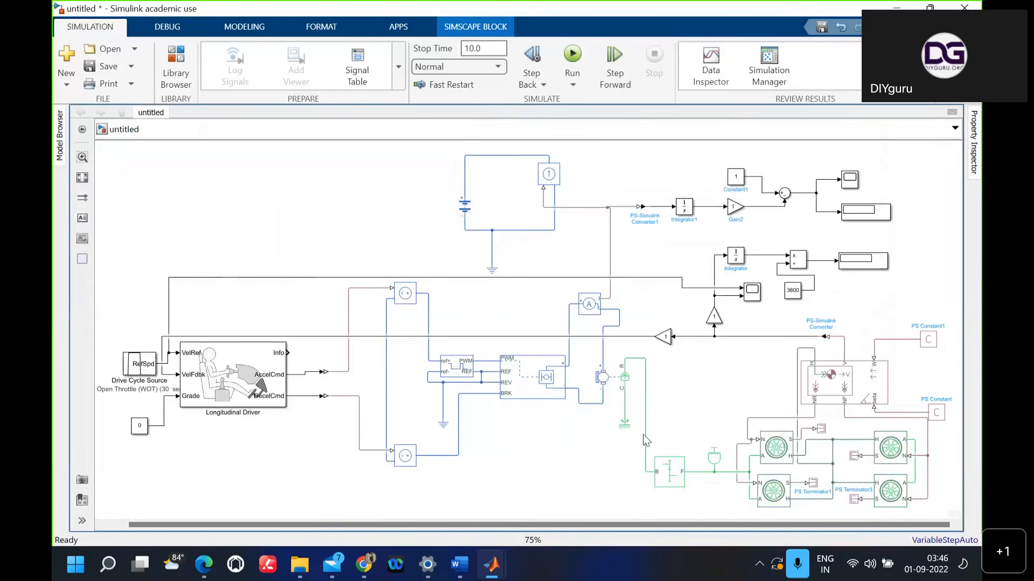
Step: Set the mass of the Vehicle Body block to 1470 kg
double_click(836, 387)
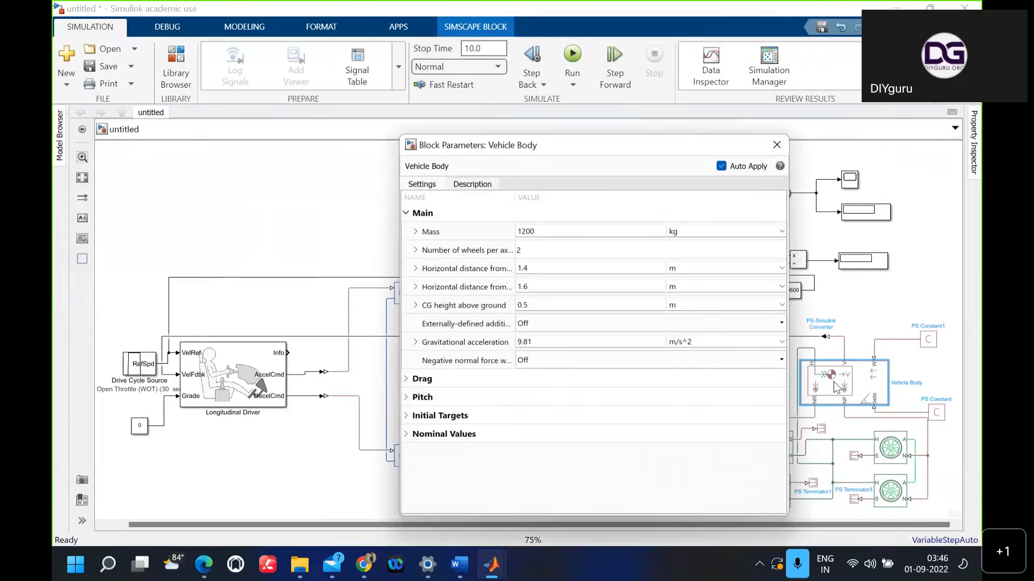
click(584, 233)
key(BackSpace)
key(BackSpace)
key(BackSpace)
key(BackSpace)
text(1470)
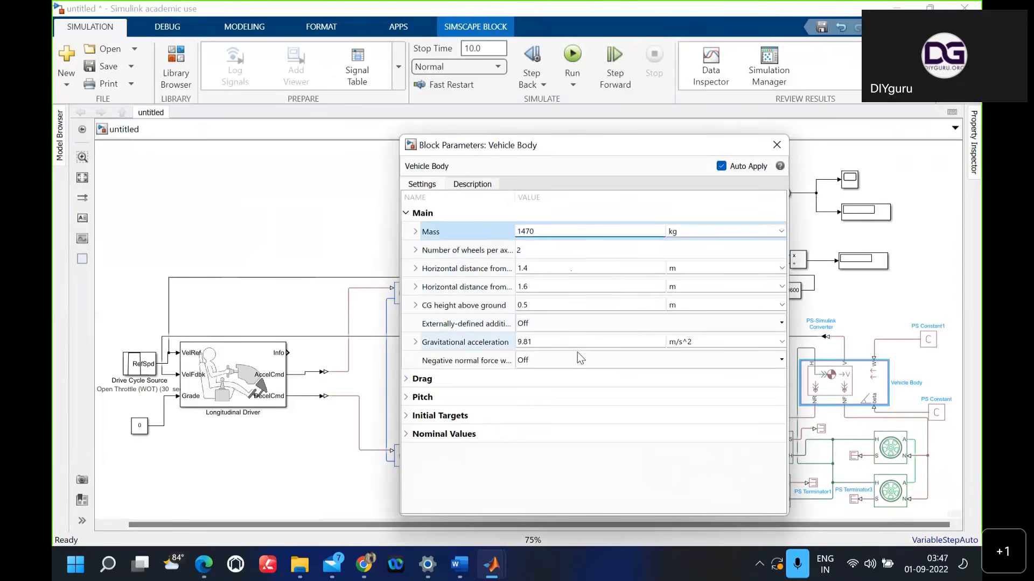
Step: Set the Vehicle Body's frontal area to 2.91 m^2 and its drag coefficient to 0.15
click(494, 384)
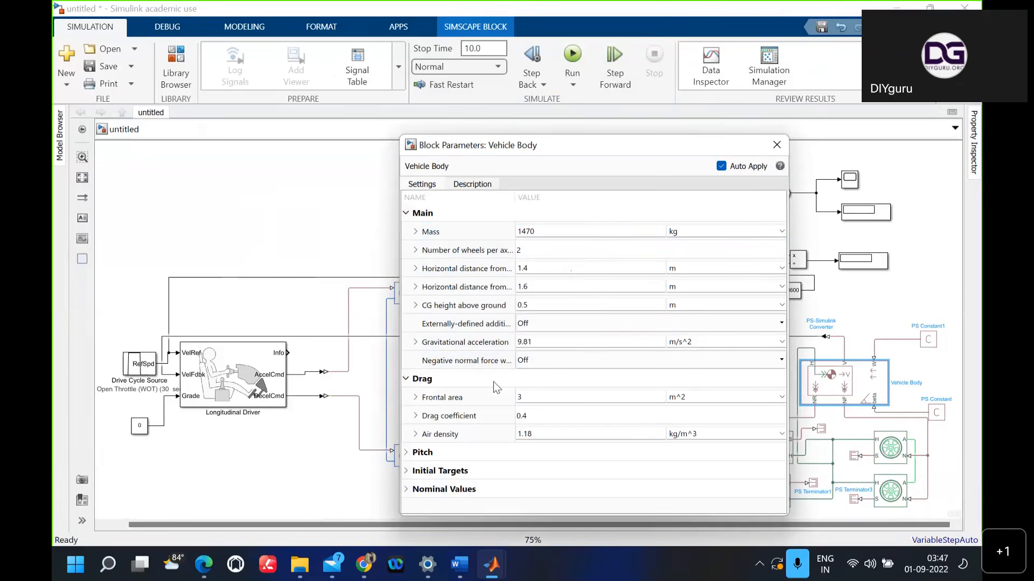
click(531, 395)
key(BackSpace)
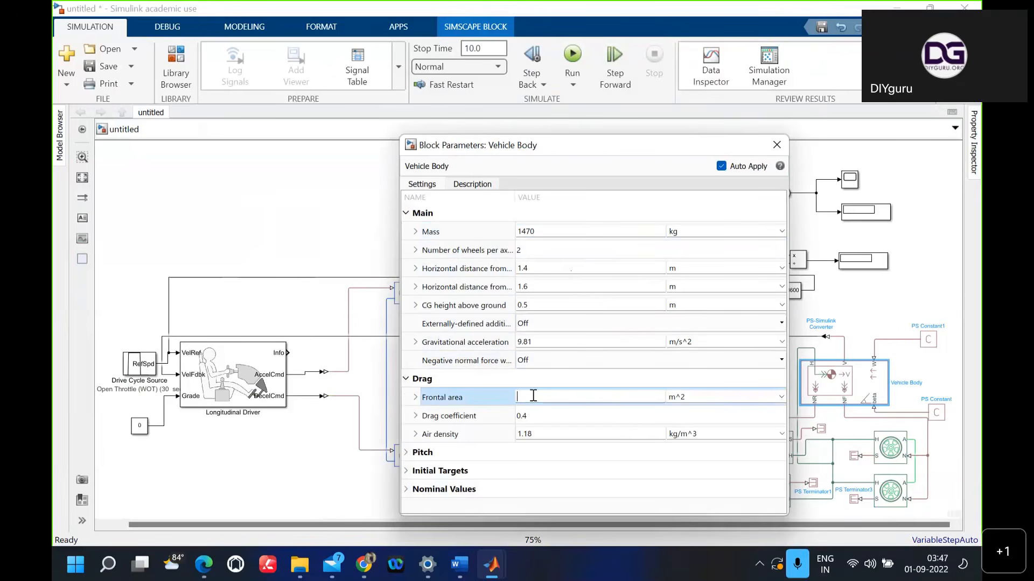
text(2.91)
click(547, 416)
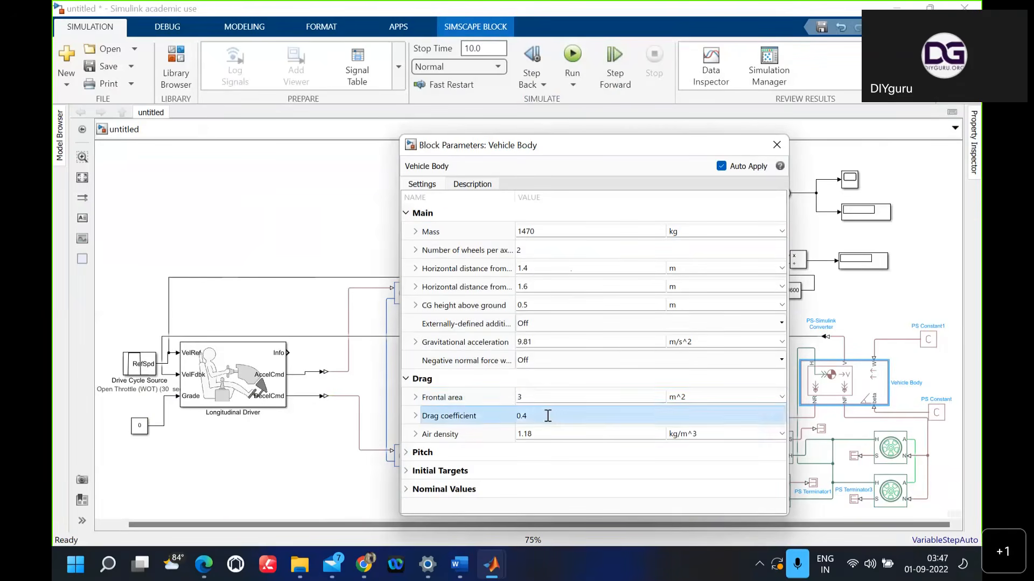
key(BackSpace)
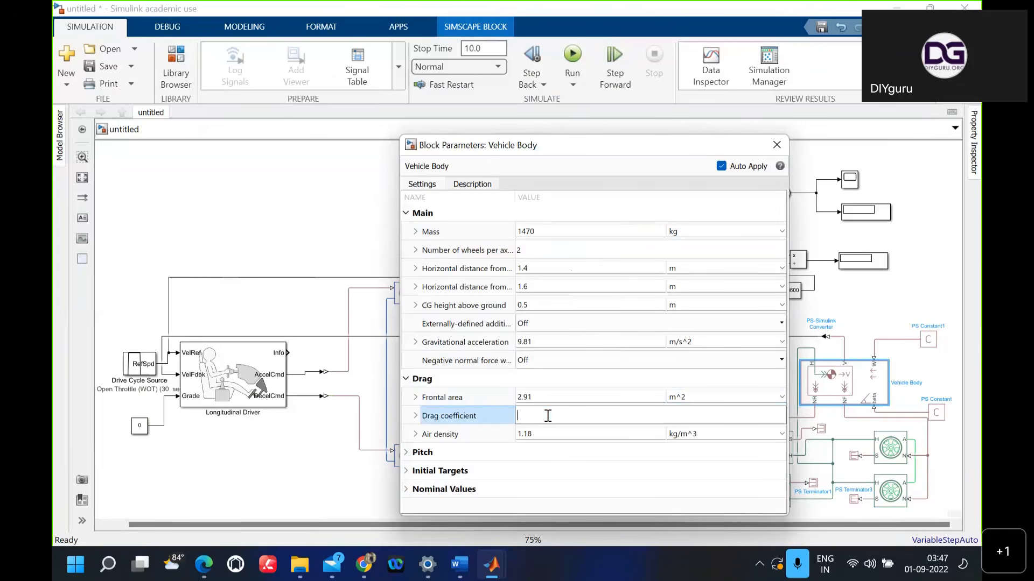
text(0.15)
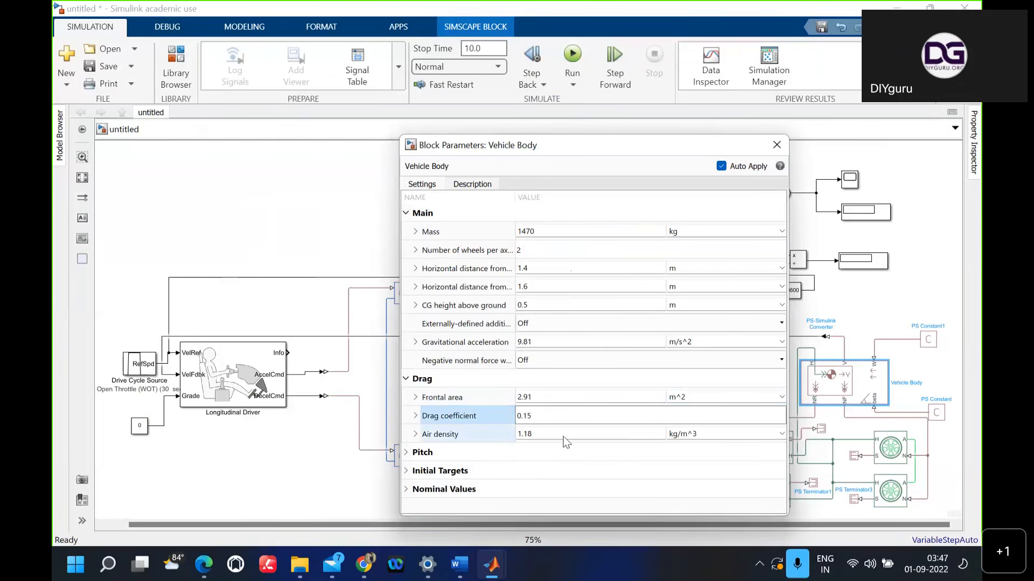
Step: Set the Vehicle Body's air density to 1.225 kg/m^3 and return to the model
click(564, 436)
key(BackSpace)
key(BackSpace)
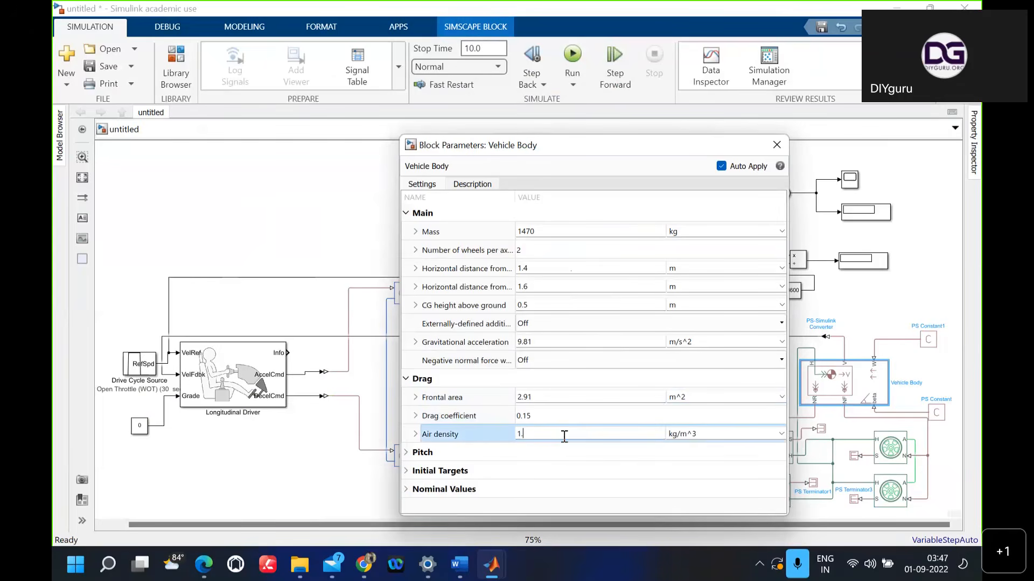
text(225)
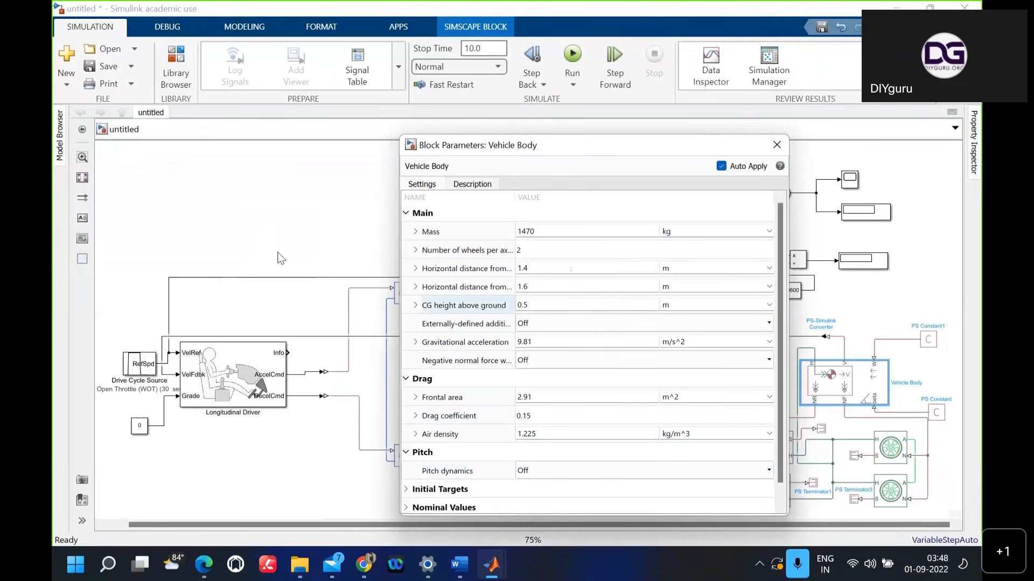
click(257, 239)
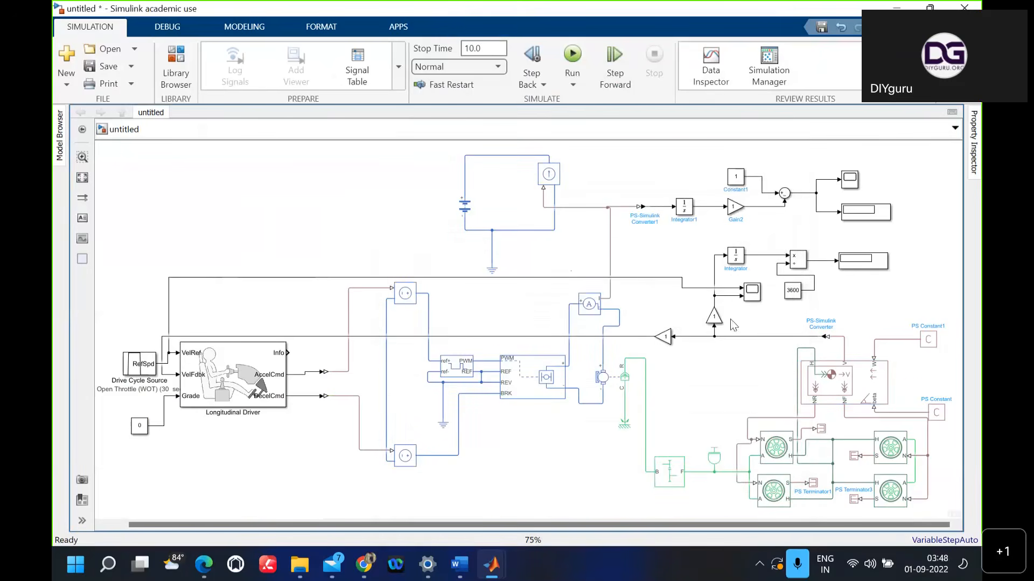
Step: Set the constant of the PS Constant1 block to 0
double_click(923, 338)
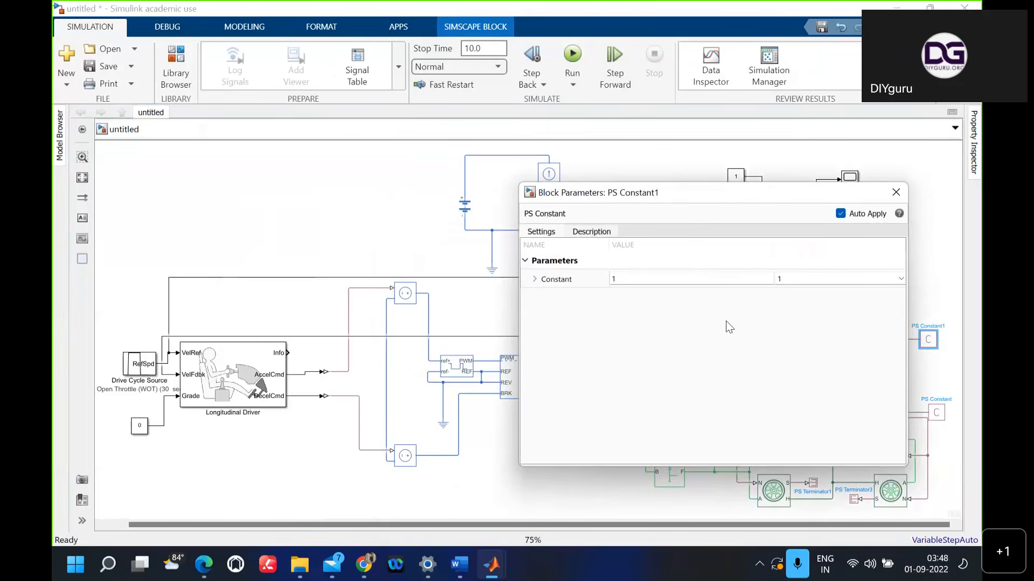
click(685, 283)
key(BackSpace)
text(0)
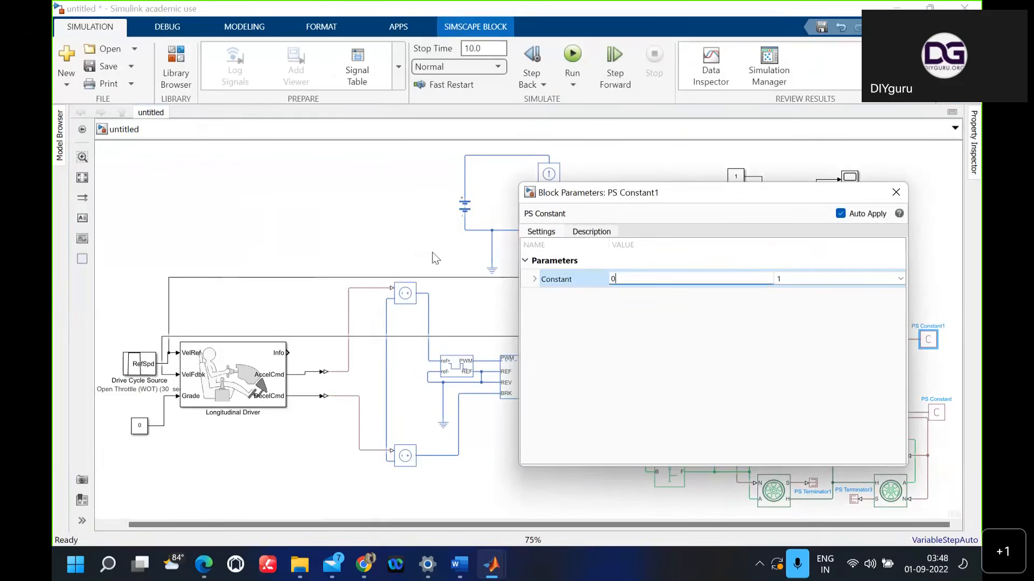
click(426, 240)
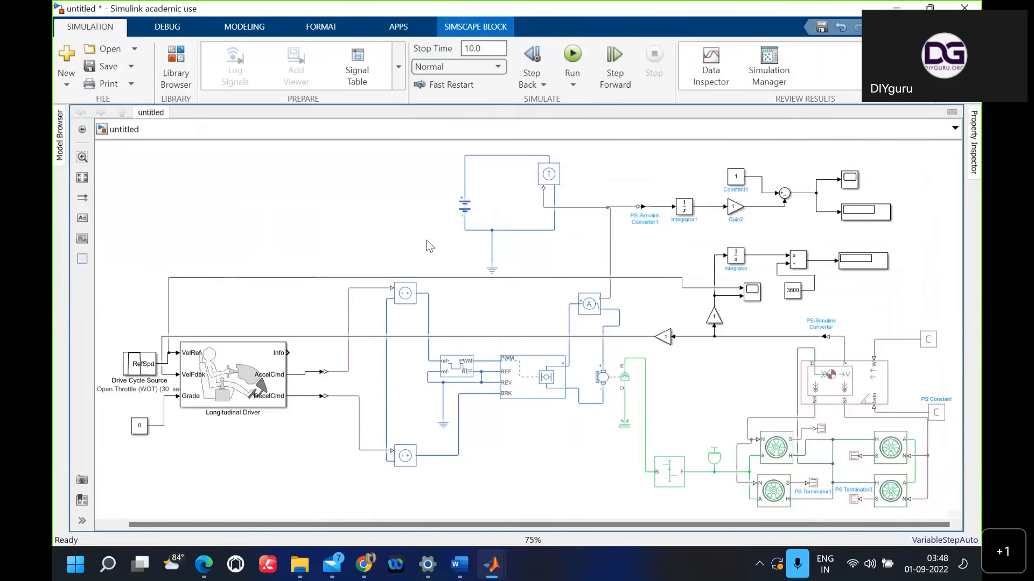
Step: Set the constant of the PS Constant block to 0 and return to the model
click(939, 412)
double_click(938, 416)
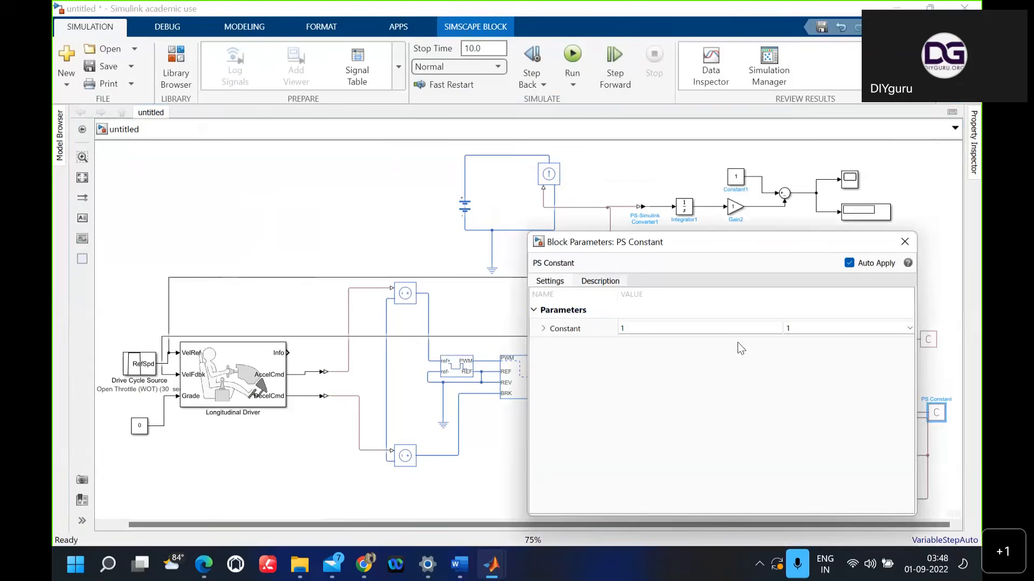
click(724, 329)
key(BackSpace)
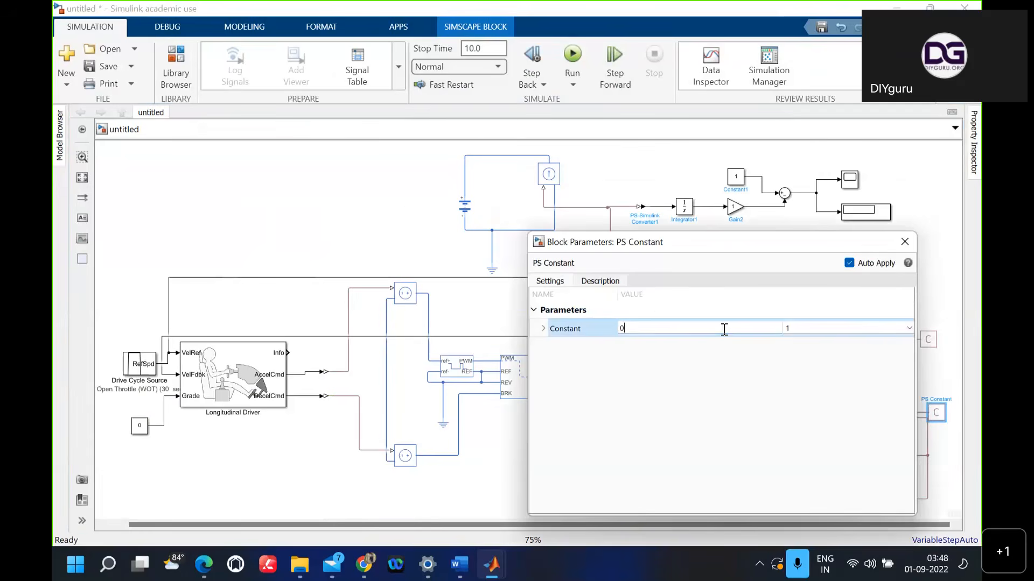
click(404, 214)
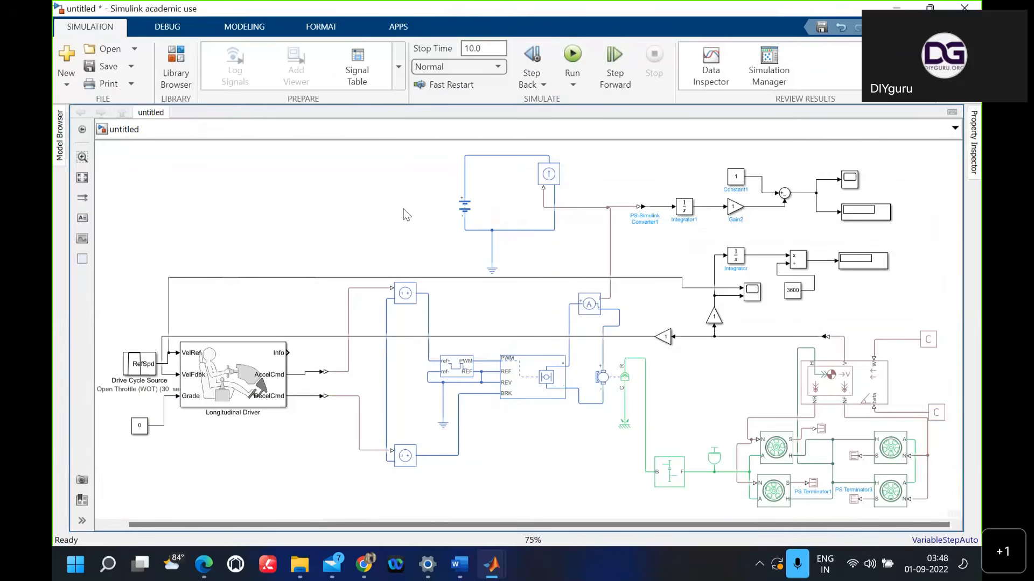
Step: Set the gain of the Gain block on the driver's velocity feedback line to 3.6
click(665, 338)
double_click(665, 338)
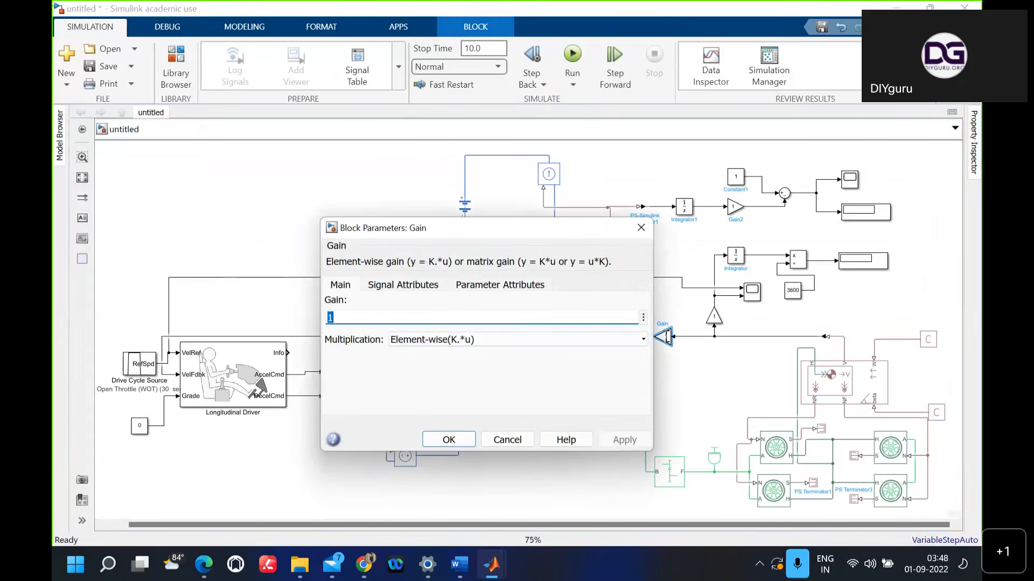
key(BackSpace)
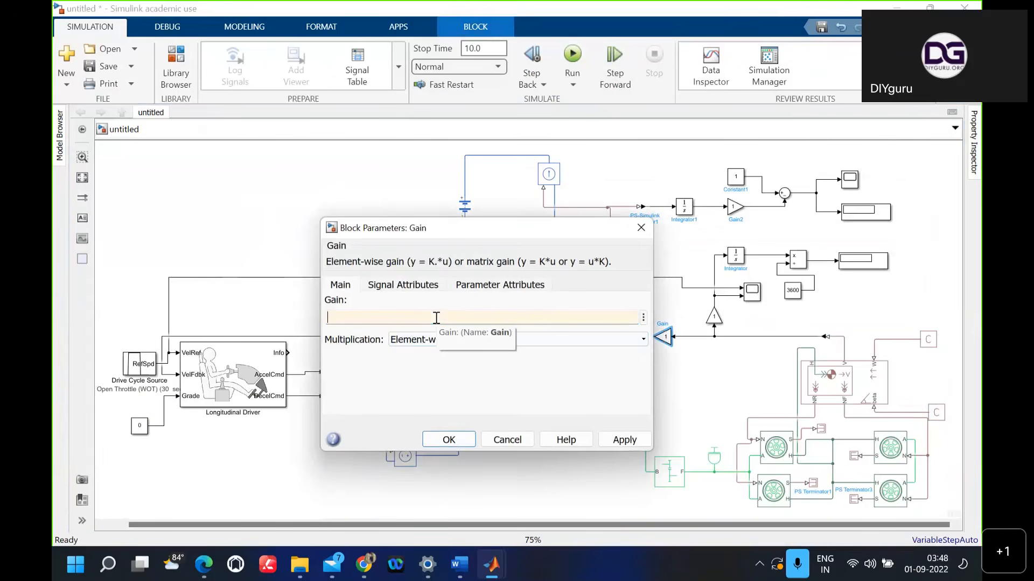
text(3.6)
click(449, 439)
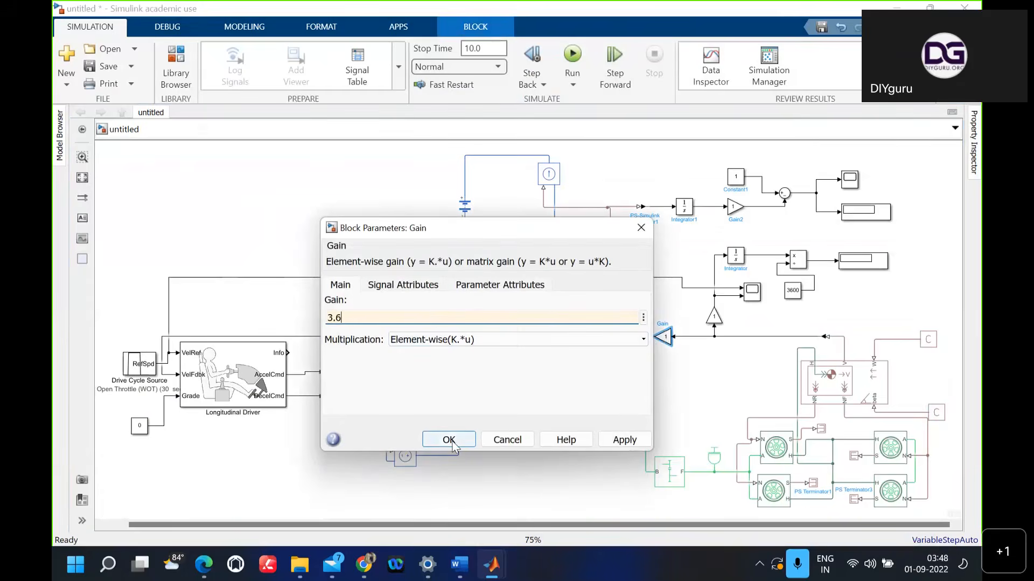
Step: Set the gain of the Gain1 block feeding the speed scope and the integrator to 3.6
double_click(714, 317)
text(3.6)
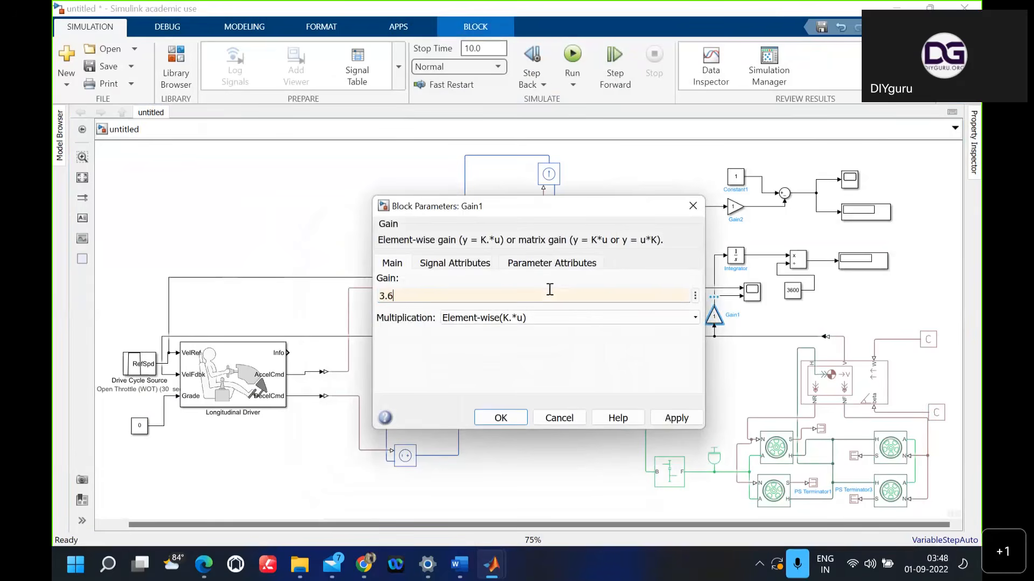
click(514, 418)
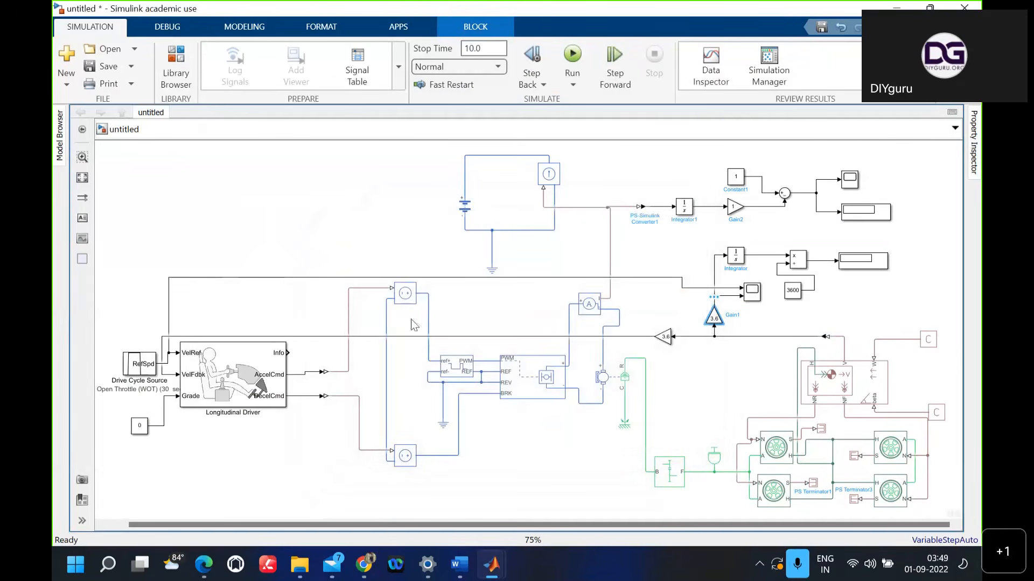
click(377, 237)
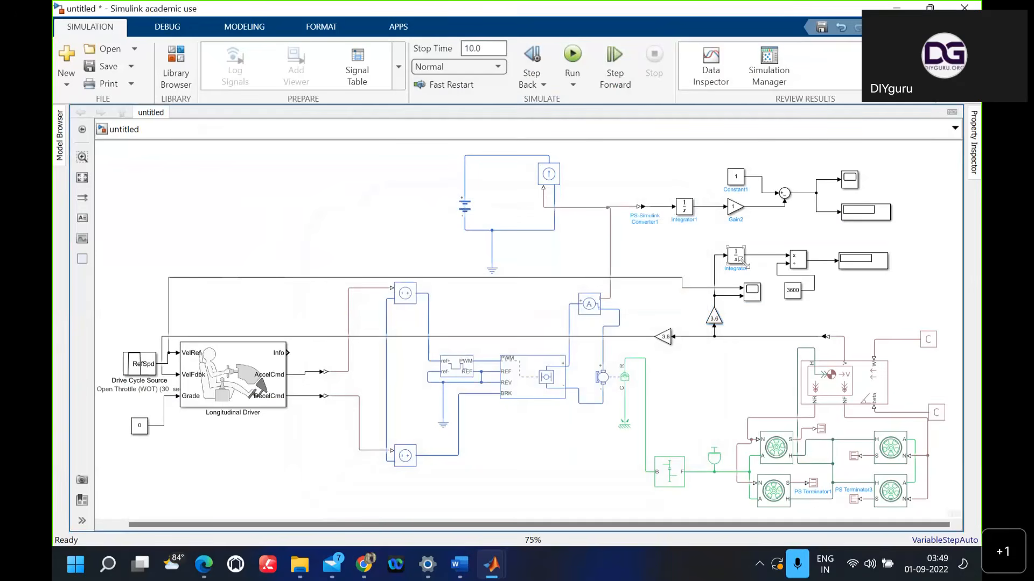
Step: Set the Battery's nominal voltage to 320 V and its internal resistance to 0.02 Ohm
double_click(463, 208)
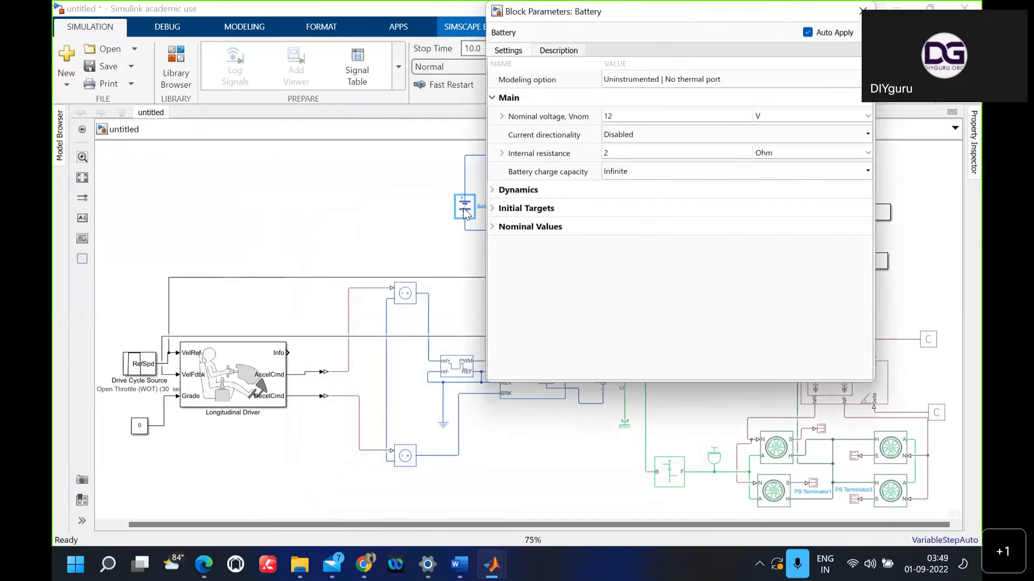
double_click(623, 115)
key(BackSpace)
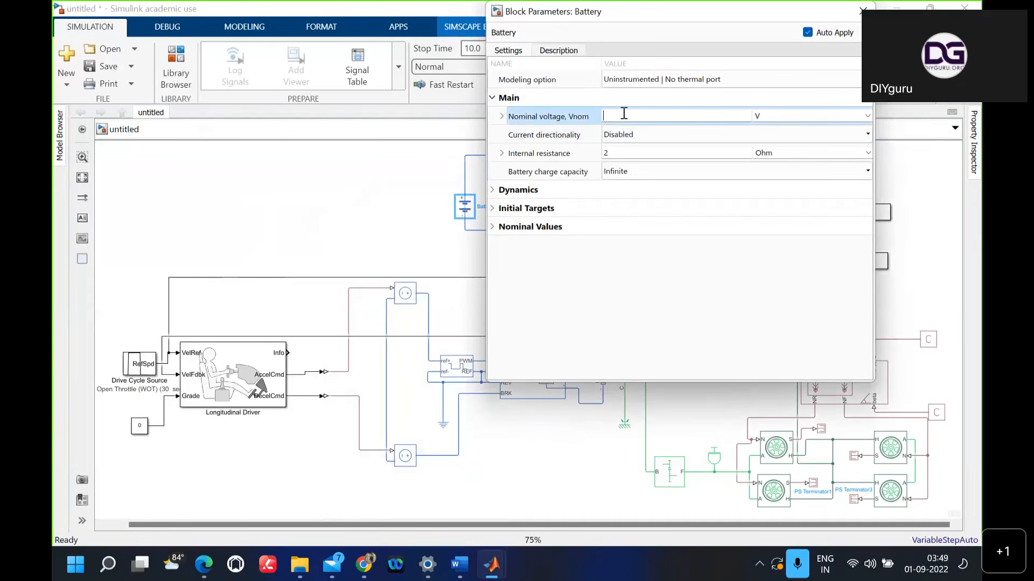
text(320)
click(638, 153)
key(BackSpace)
text(0)
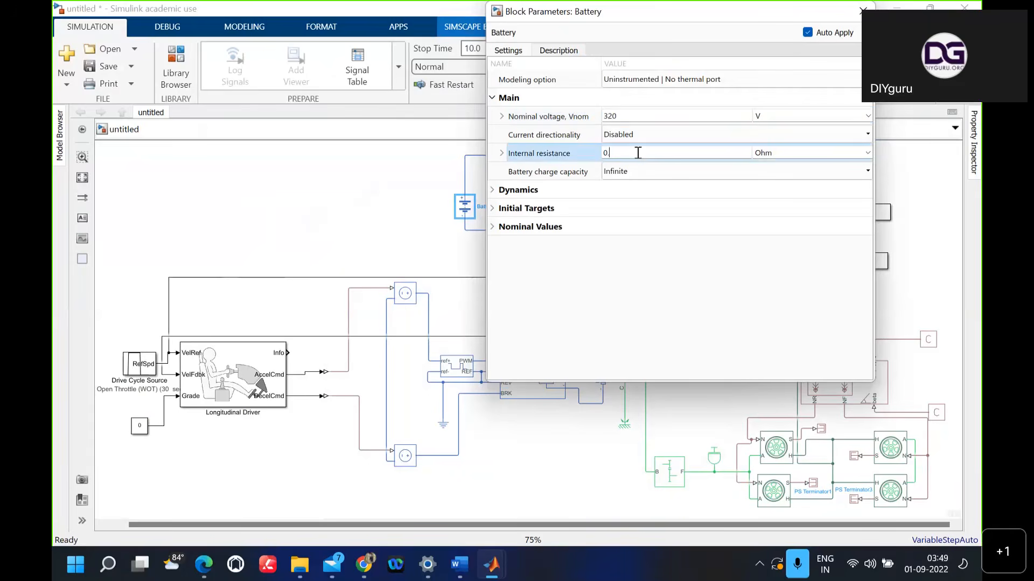
text(.02)
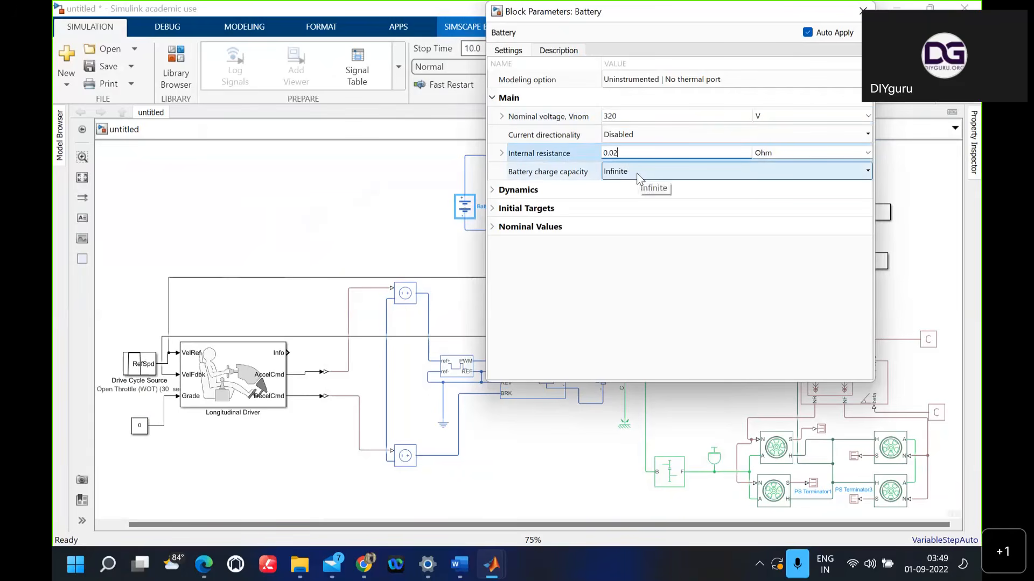
Step: Make the Battery charge capacity Finite and set the cell capacity to 94 A*hr
click(636, 173)
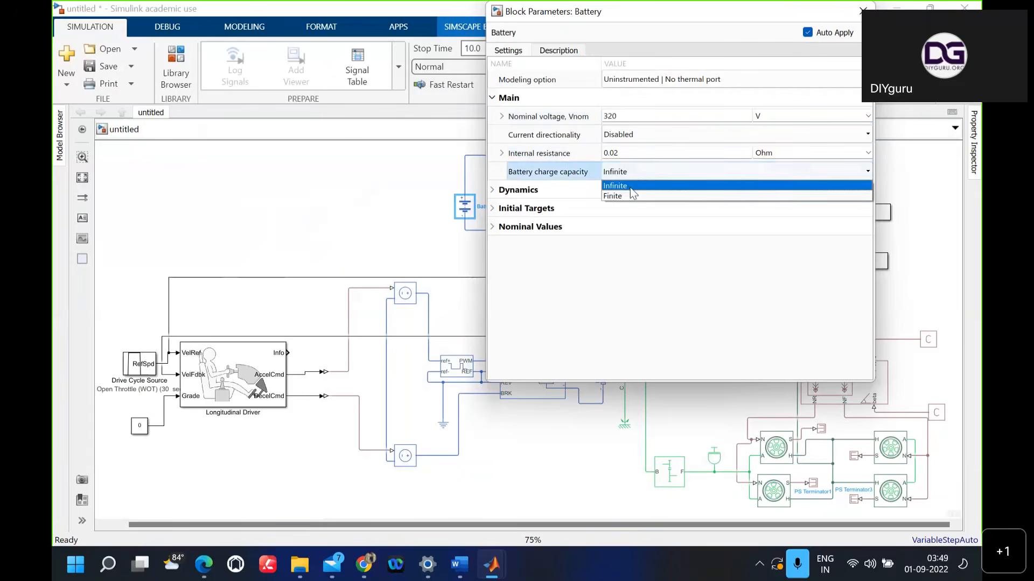
click(628, 195)
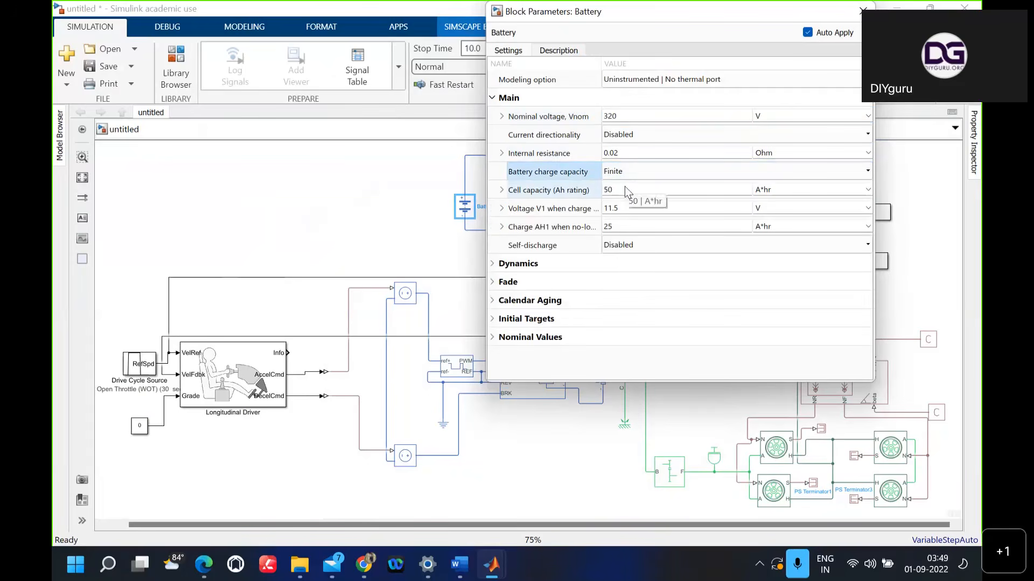
click(624, 186)
key(BackSpace)
text(94)
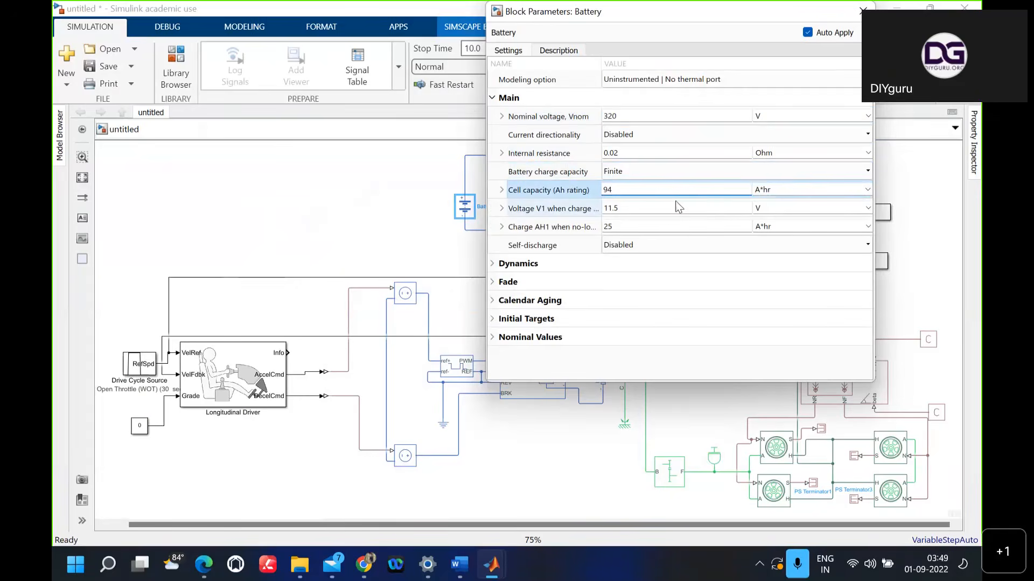
Step: Set the Battery's voltage V1 to 300 V
click(664, 209)
key(BackSpace)
key(BackSpace)
key(BackSpace)
key(BackSpace)
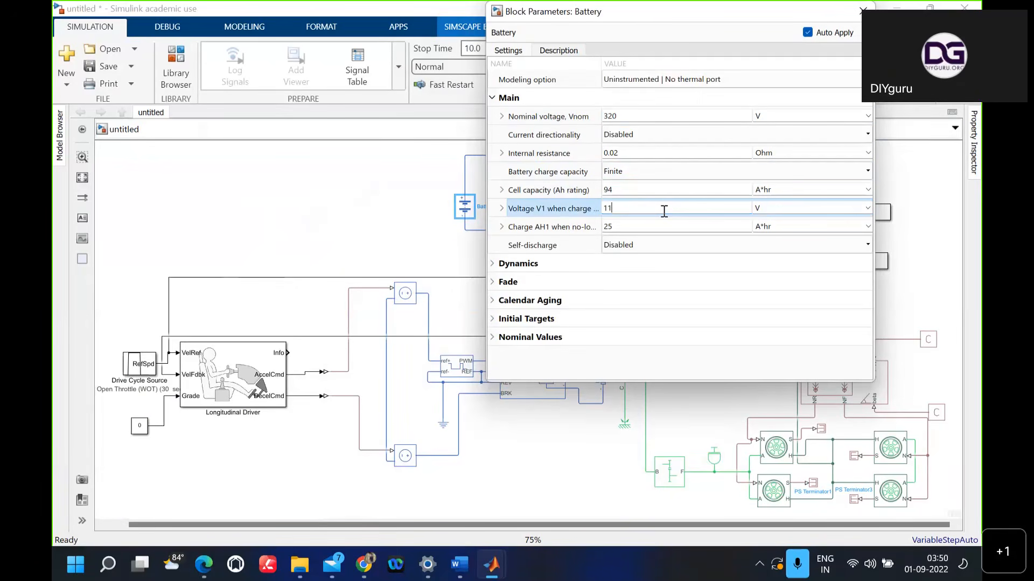
text(33)
key(BackSpace)
text(000)
key(BackSpace)
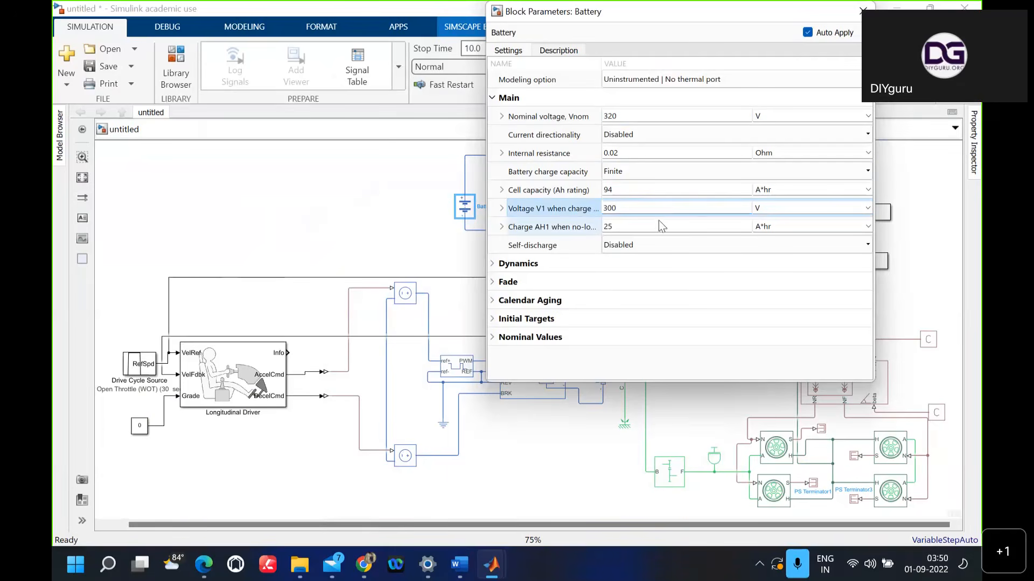
Step: Set the Battery's charge AH1 to 10 A*hr, show its Dynamics settings and return to the model
click(651, 226)
key(BackSpace)
key(BackSpace)
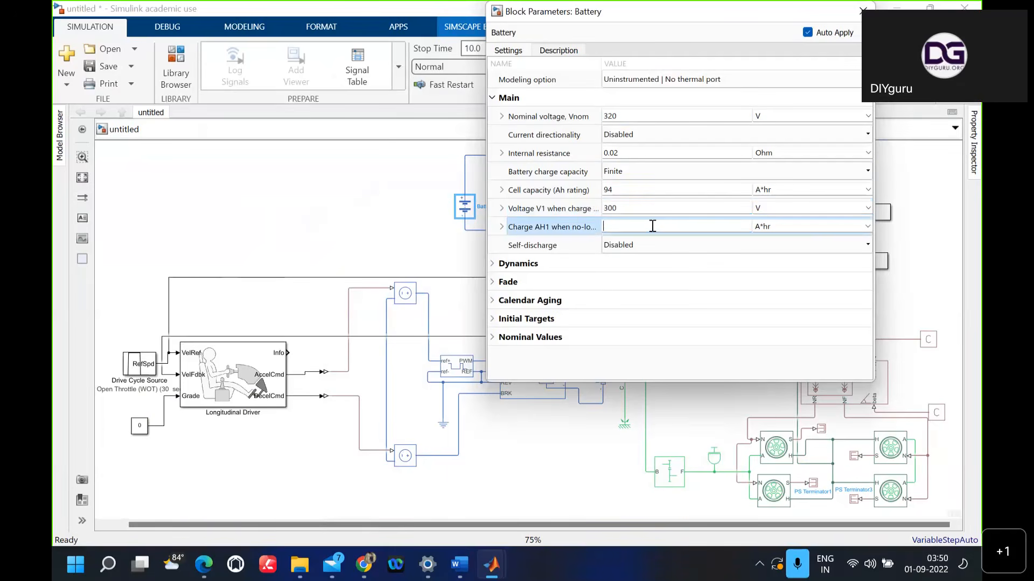
text(10)
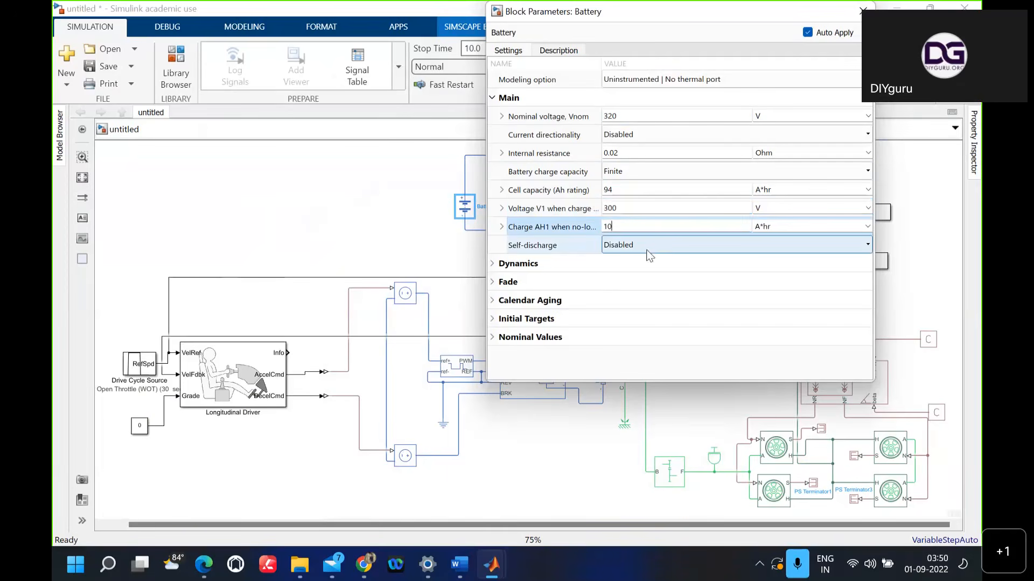
click(600, 265)
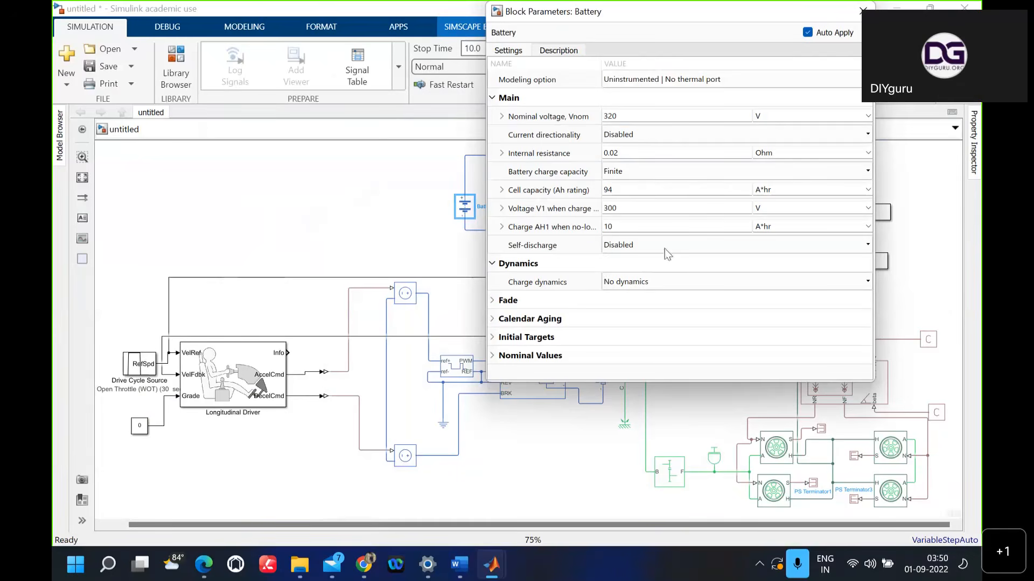
click(390, 207)
Step: Set the gain of the Gain2 block after Integrator1 to 1/(3600*94)
click(735, 209)
double_click(735, 208)
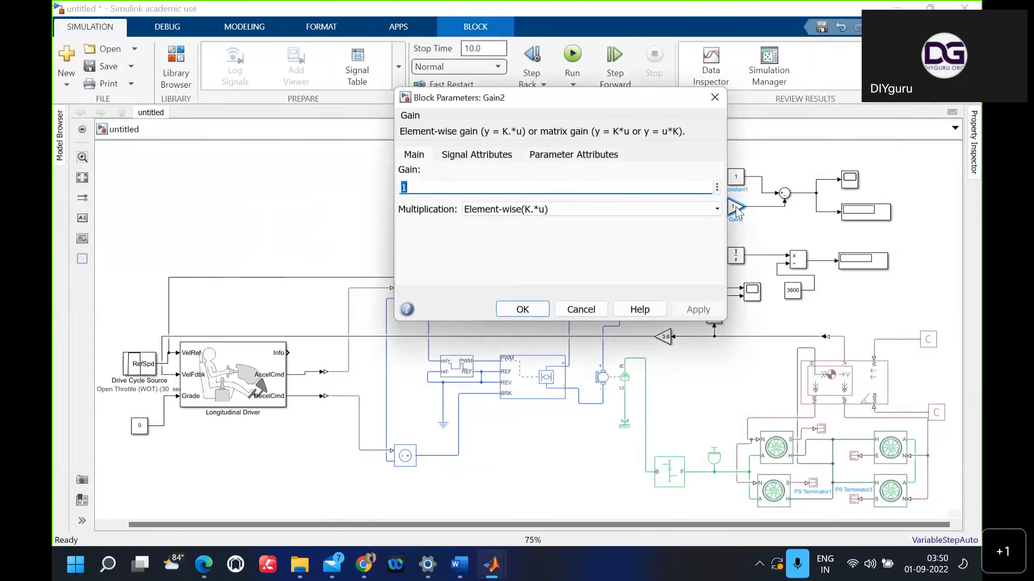
key(BackSpace)
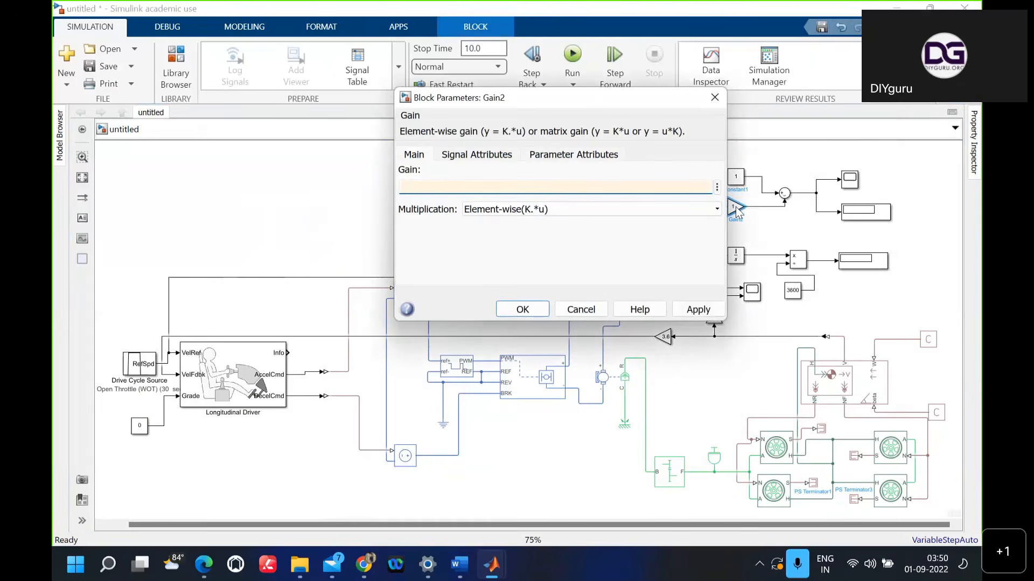
text(1/(3600*)
text(94))
click(708, 314)
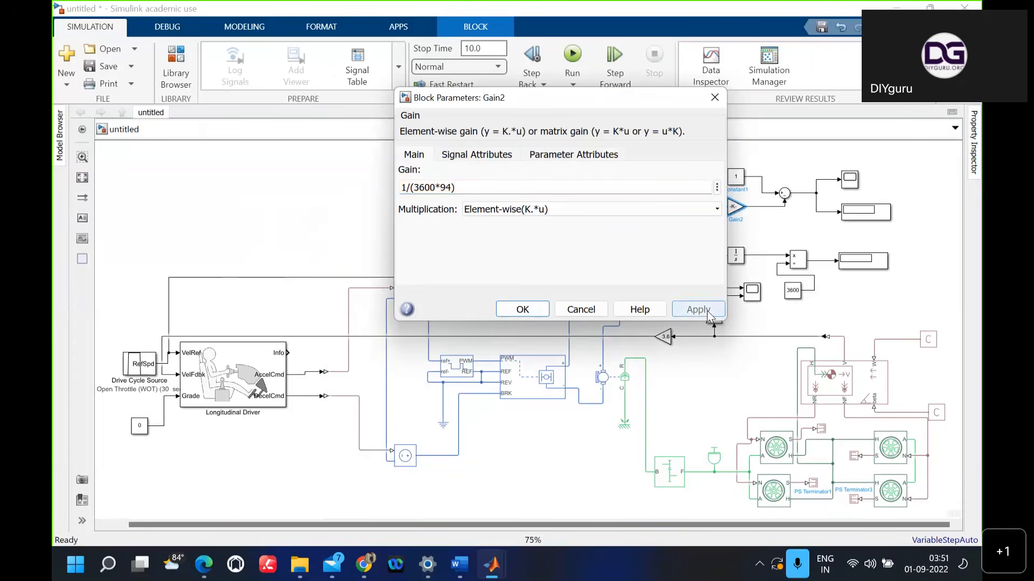
click(523, 313)
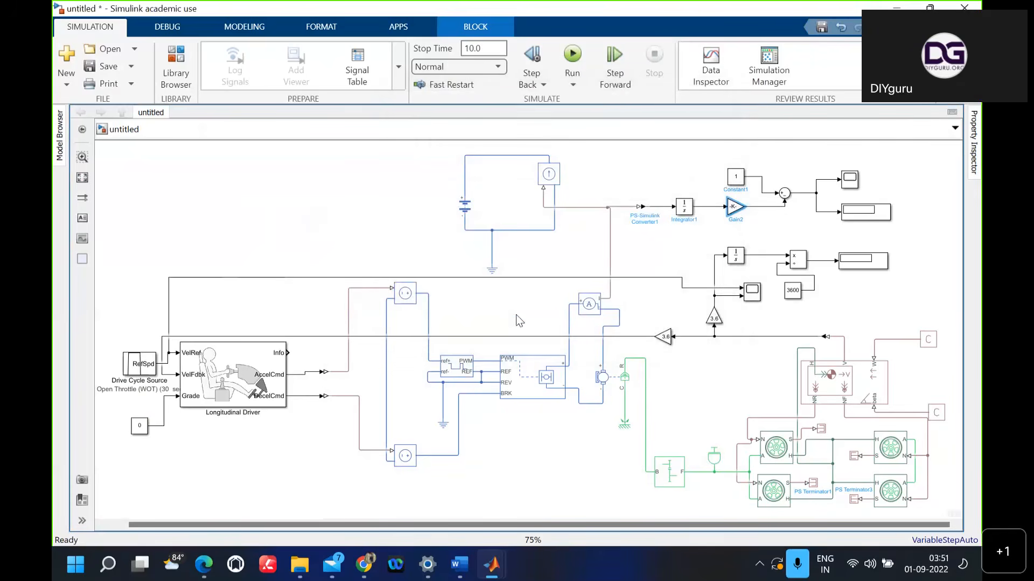
click(337, 214)
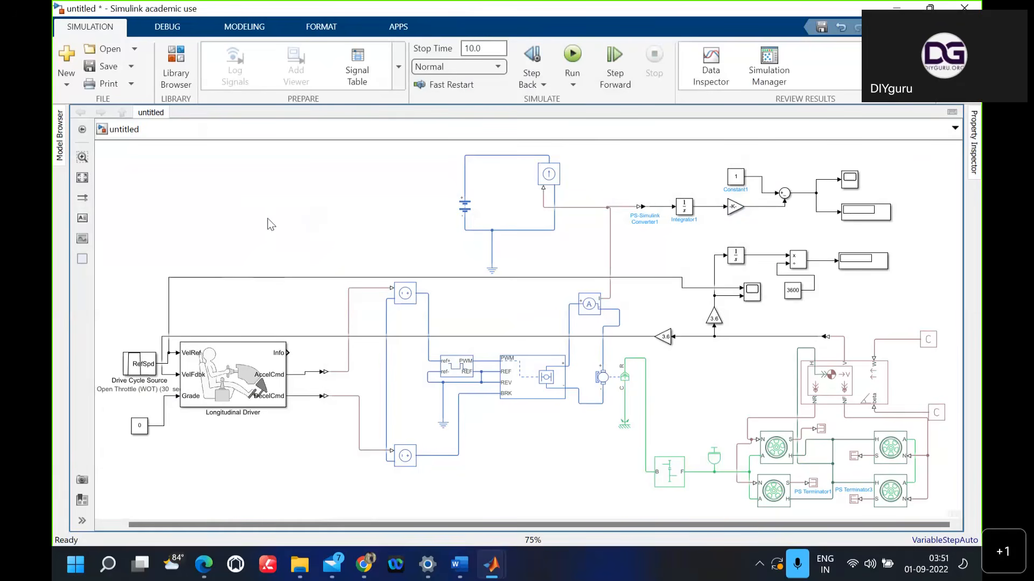
Step: Add a Solver Configuration block, connect it to the line between the two controlled voltage sources and place it above the Longitudinal Driver
double_click(269, 223)
text(solver)
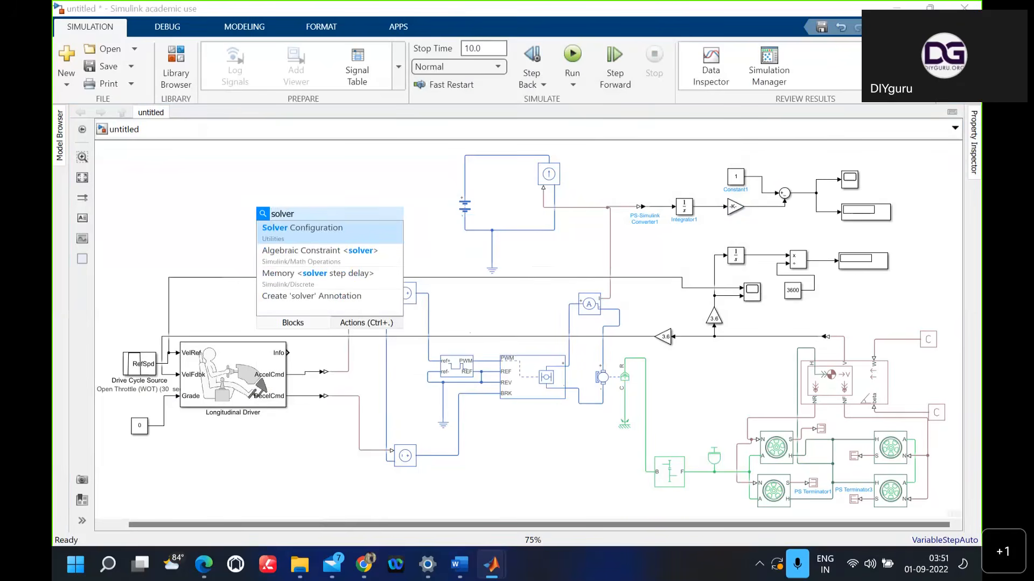
key(Return)
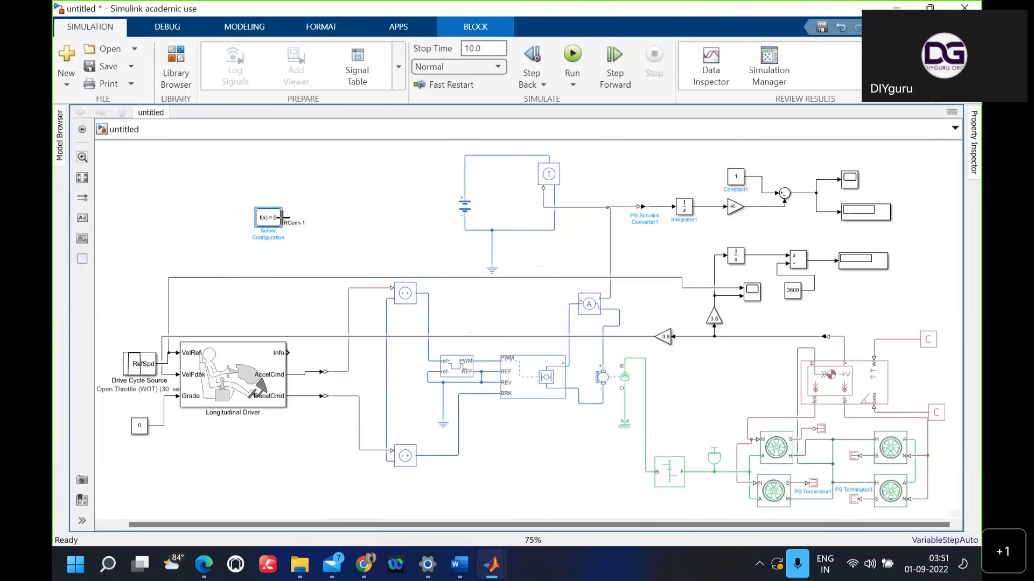
drag(282, 217, 387, 309)
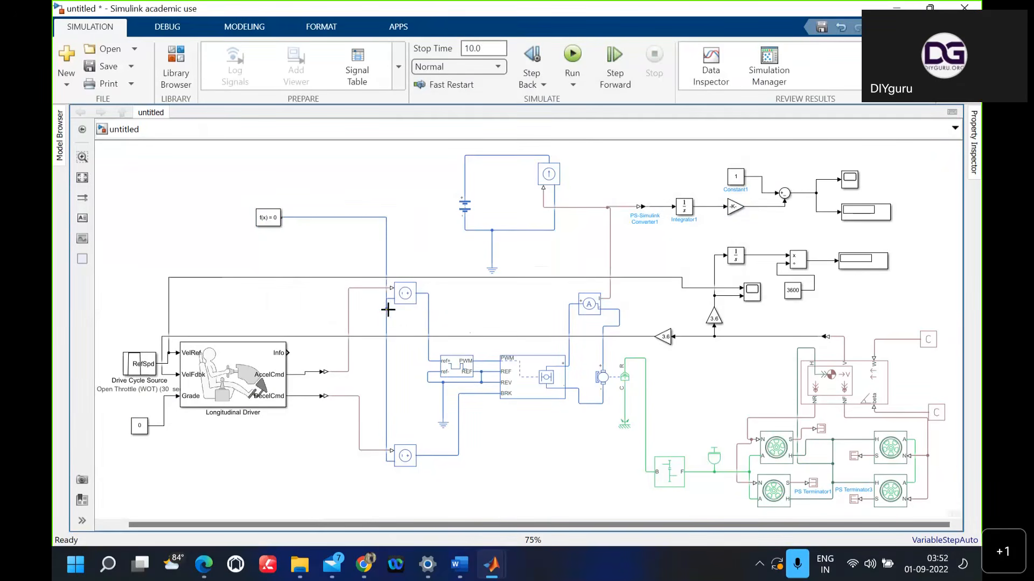
click(273, 225)
drag(277, 237, 288, 306)
click(378, 184)
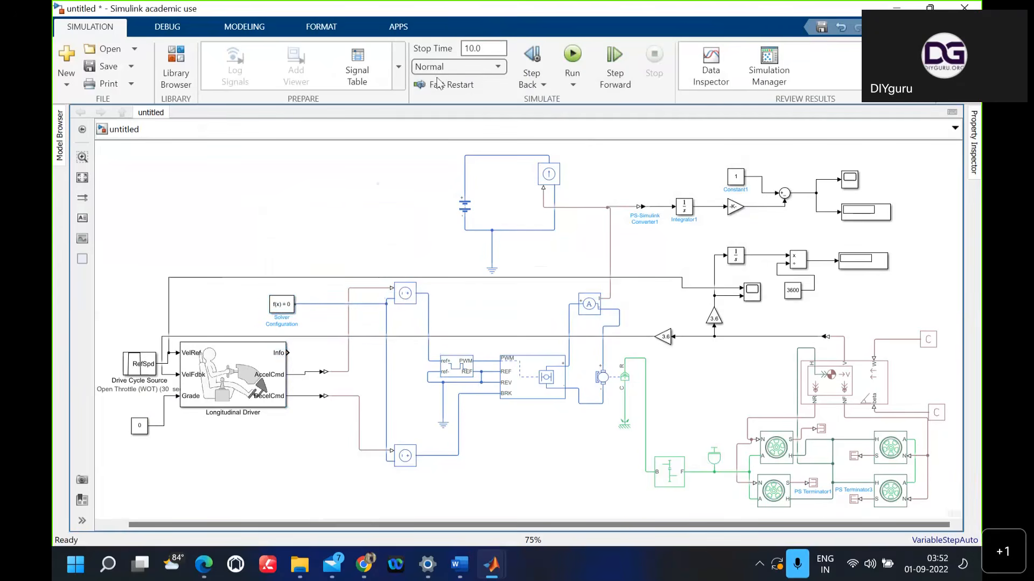
Step: Clear the simulation stop time and open the Drive Cycle Source block's parameters
click(490, 47)
key(BackSpace)
click(139, 371)
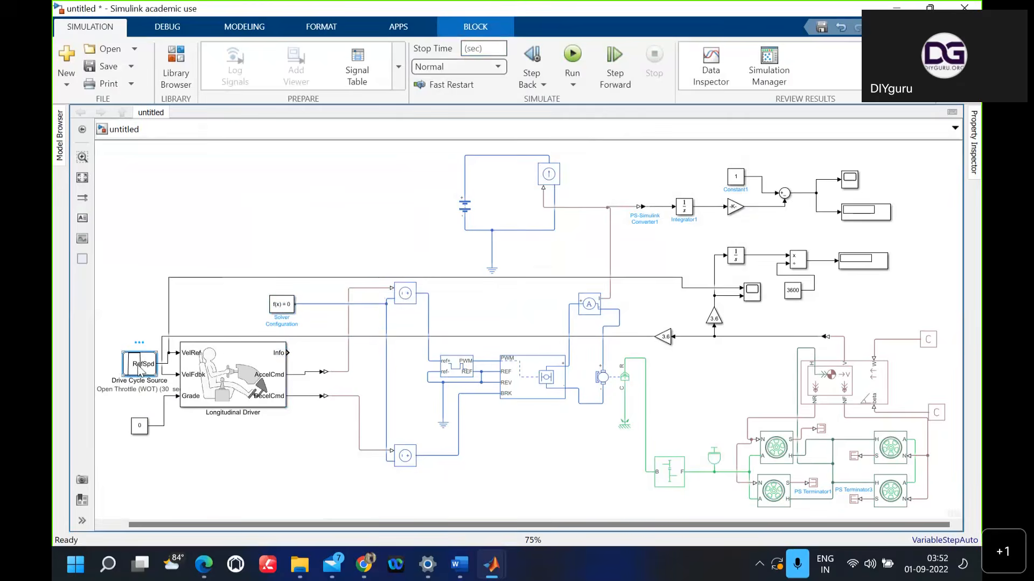
double_click(141, 370)
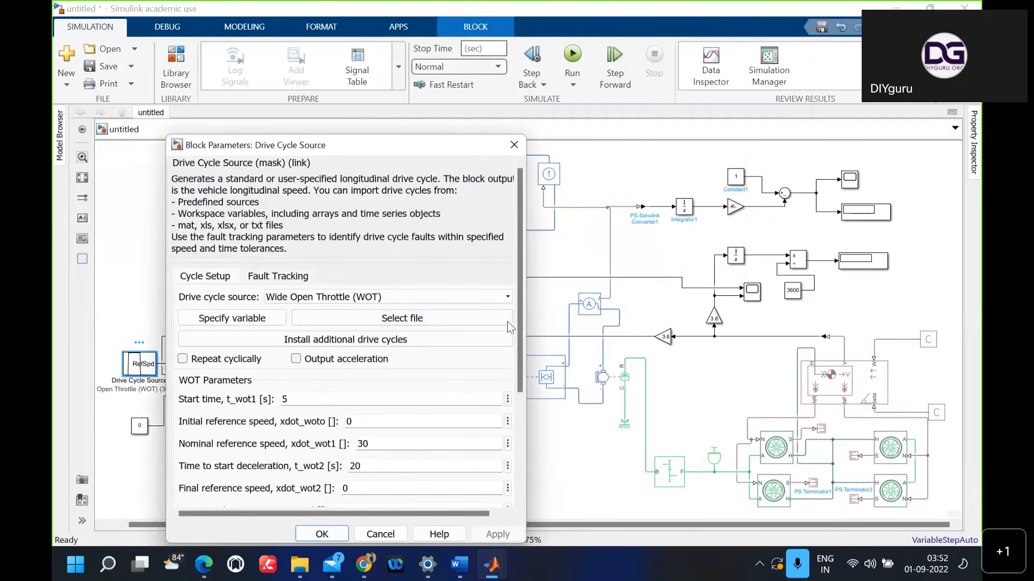
Step: Plot the Wide Open Throttle drive cycle to examine its velocity profile, and close the plot
drag(516, 306, 520, 448)
click(414, 477)
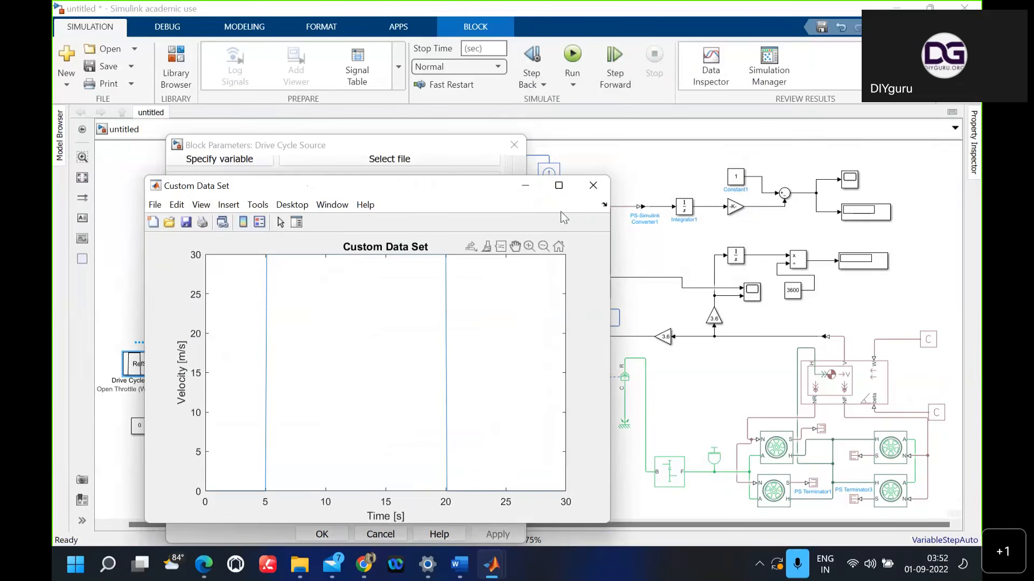
click(593, 192)
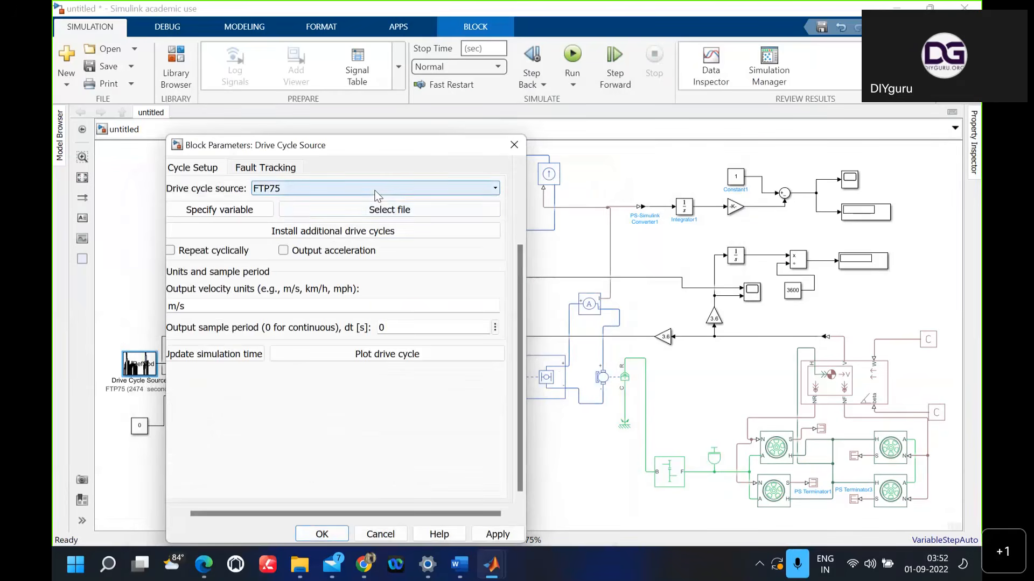
Step: Set the drive cycle source to FTP75, plot the cycle to check it, and apply the change to the block
click(375, 194)
click(374, 189)
click(385, 359)
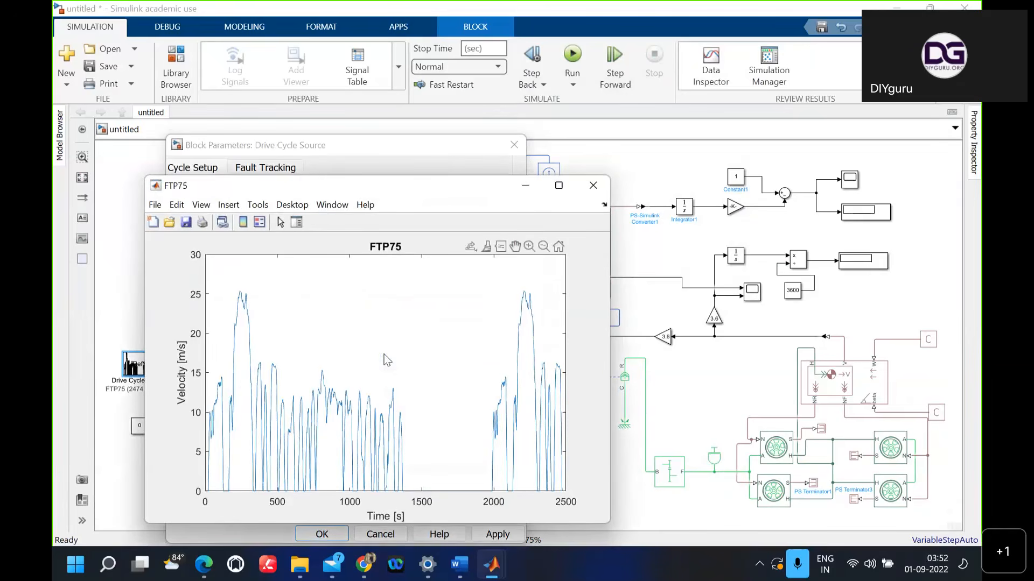
click(592, 185)
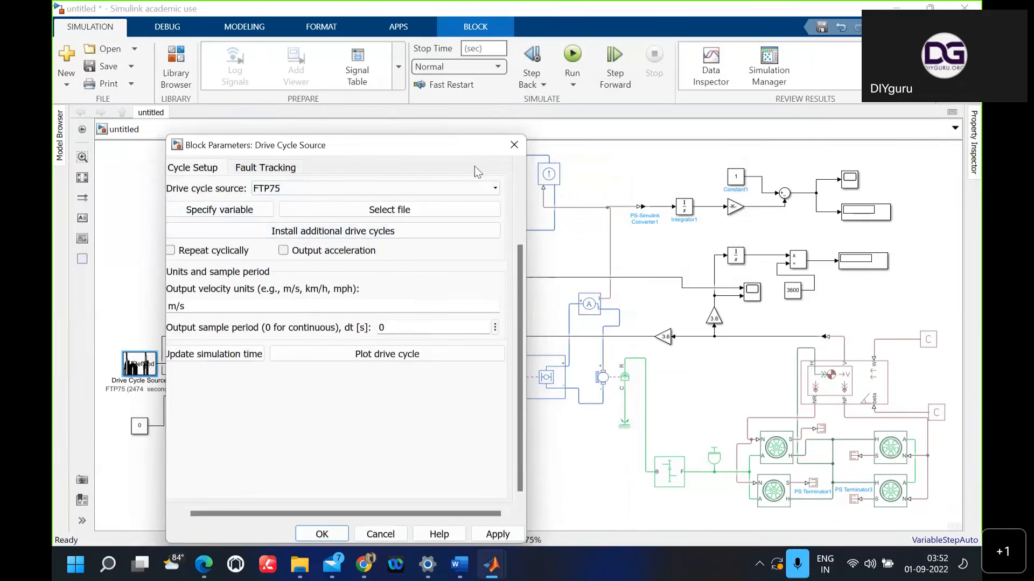
click(322, 535)
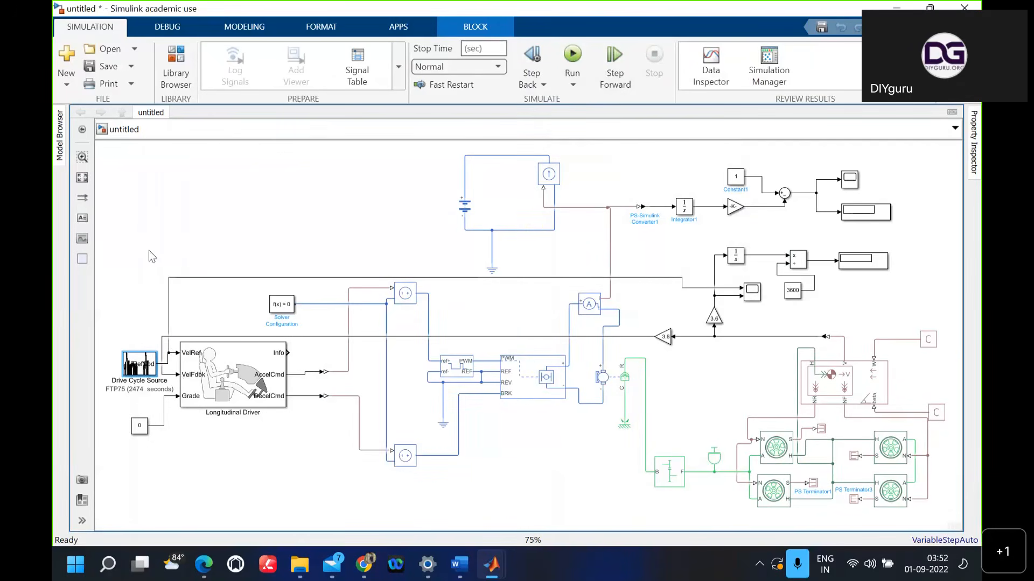
click(153, 383)
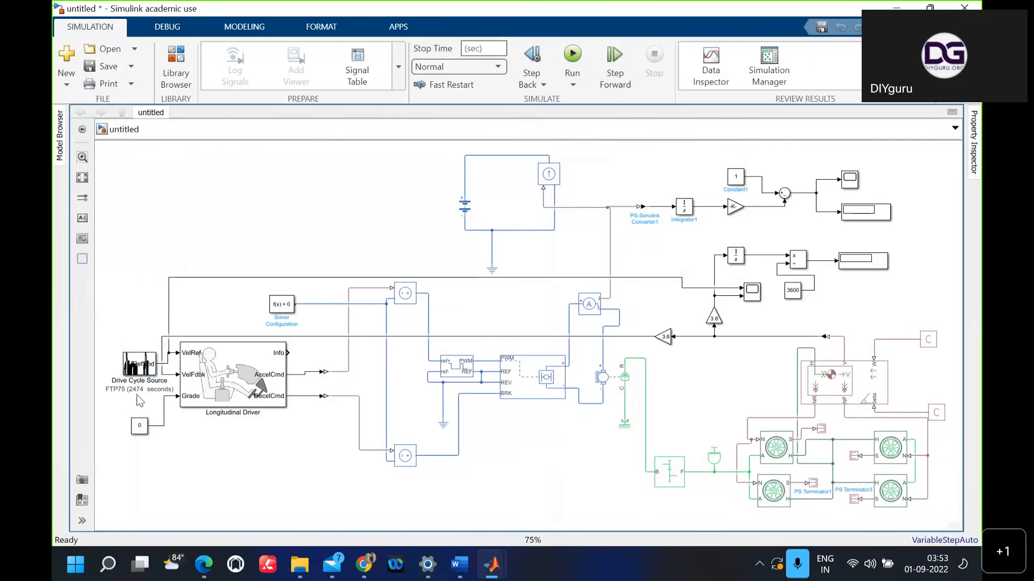
Step: Set the simulation stop time to 2474, run the model, and review the diagnostics of the run before closing them
click(488, 45)
text(2474)
click(572, 53)
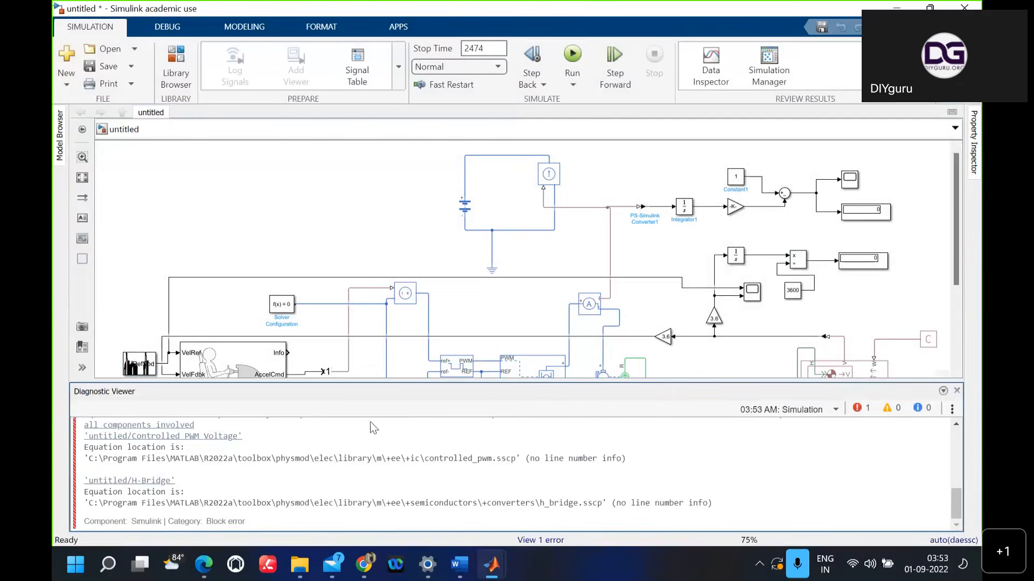
scroll(370, 434, up, 10)
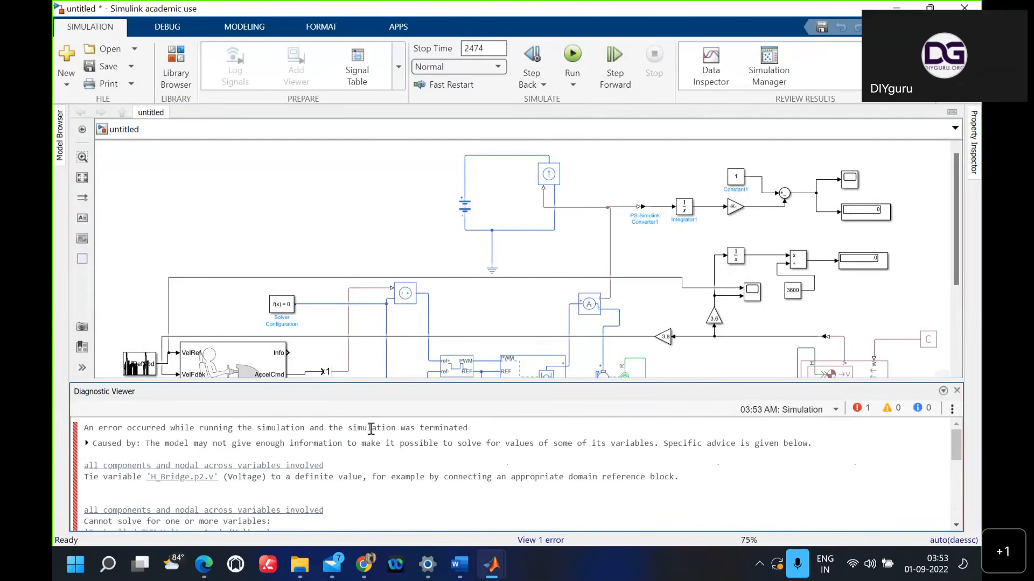
click(957, 390)
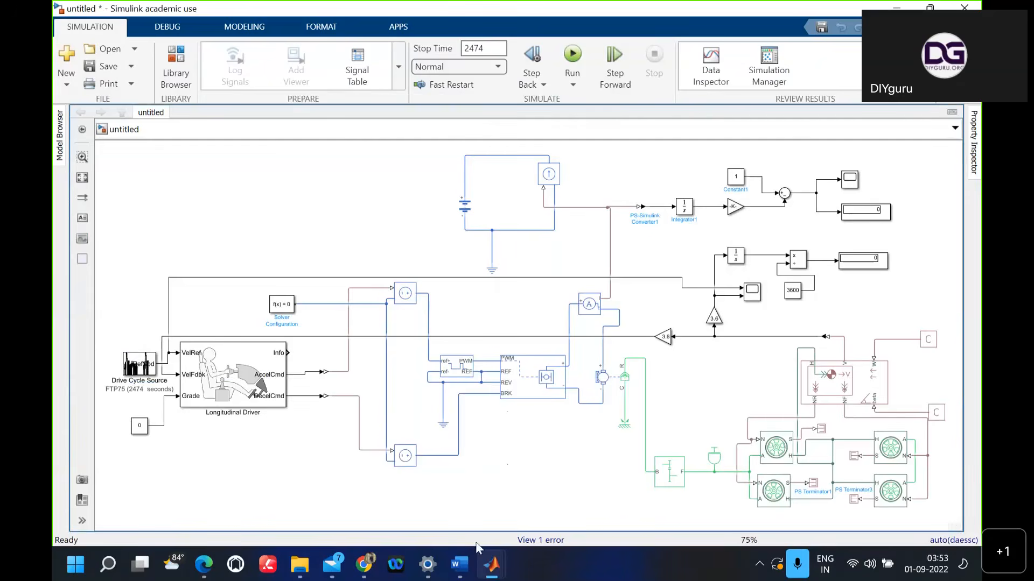
Step: Switch to the ihev model and move the constant feeding the driver's Grade input to just below the Longitudinal Driver
click(491, 564)
click(294, 157)
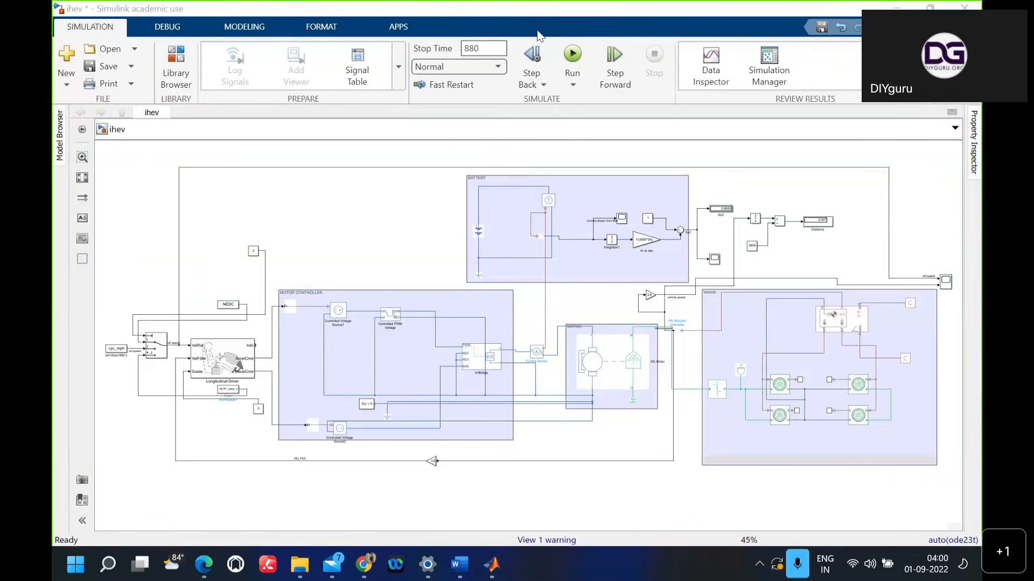
click(376, 204)
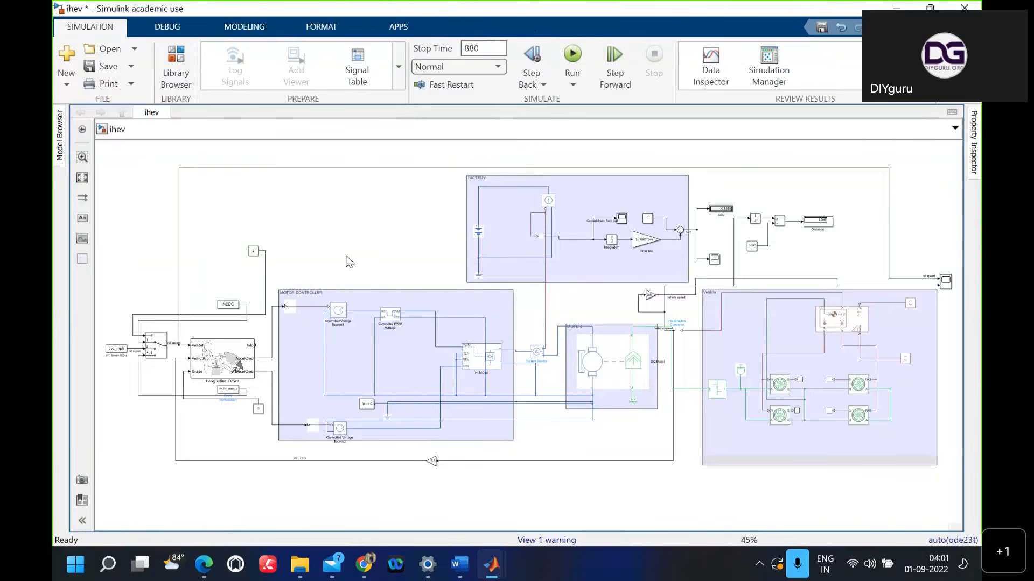
drag(260, 415, 187, 426)
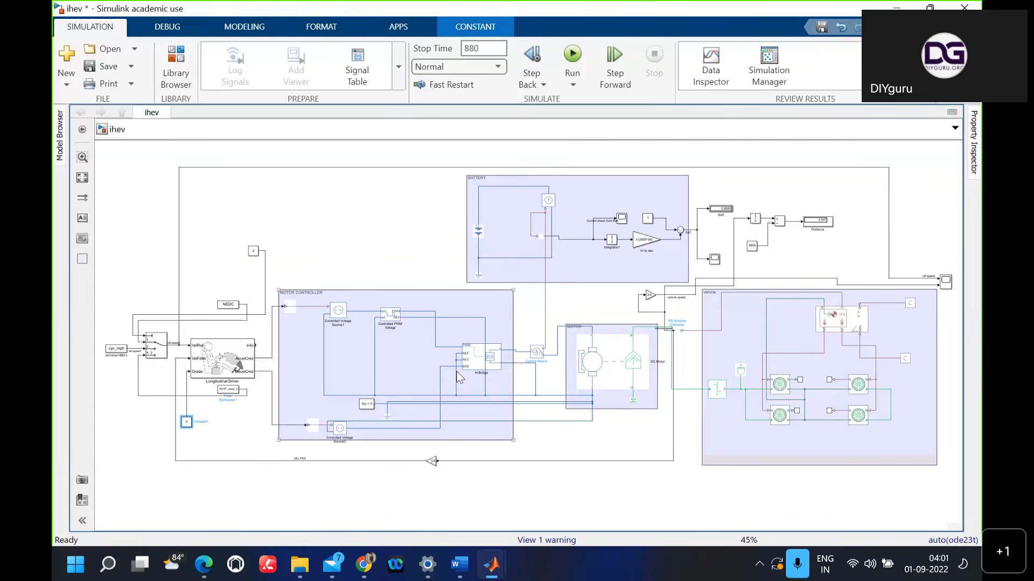
click(466, 402)
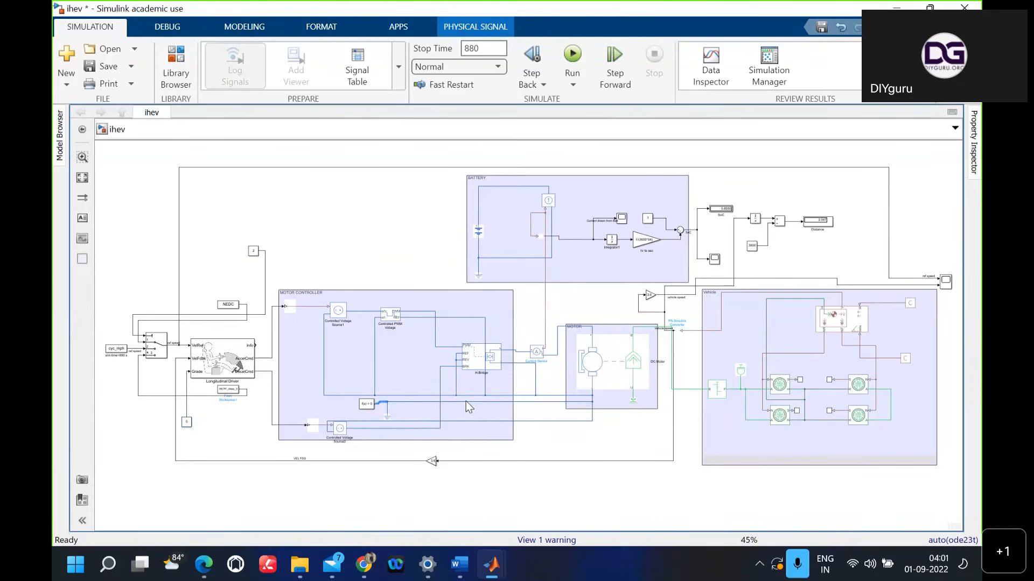
click(369, 491)
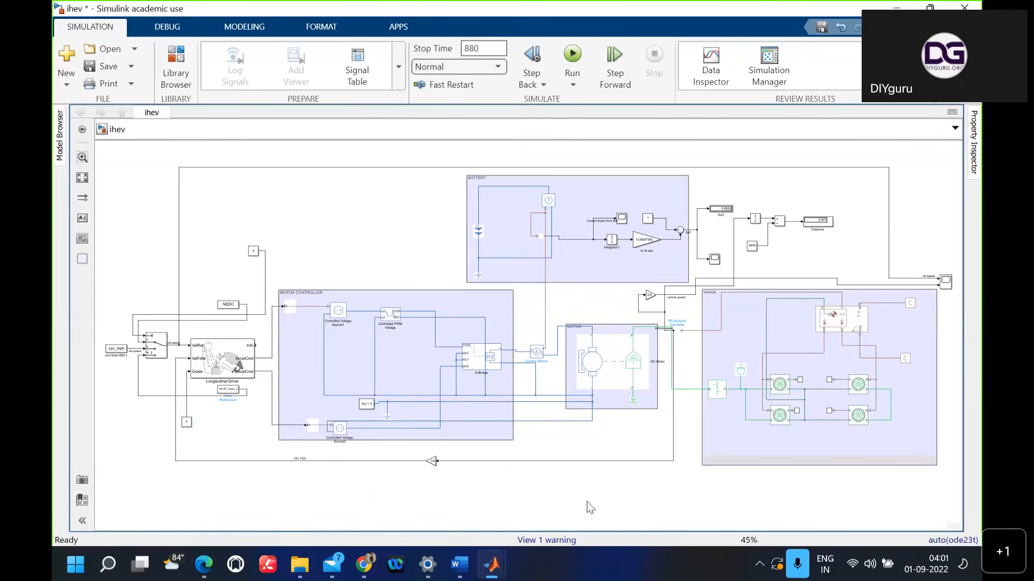
Step: Add a Multiport Switch block in the empty area above the Motor Controller section
click(153, 353)
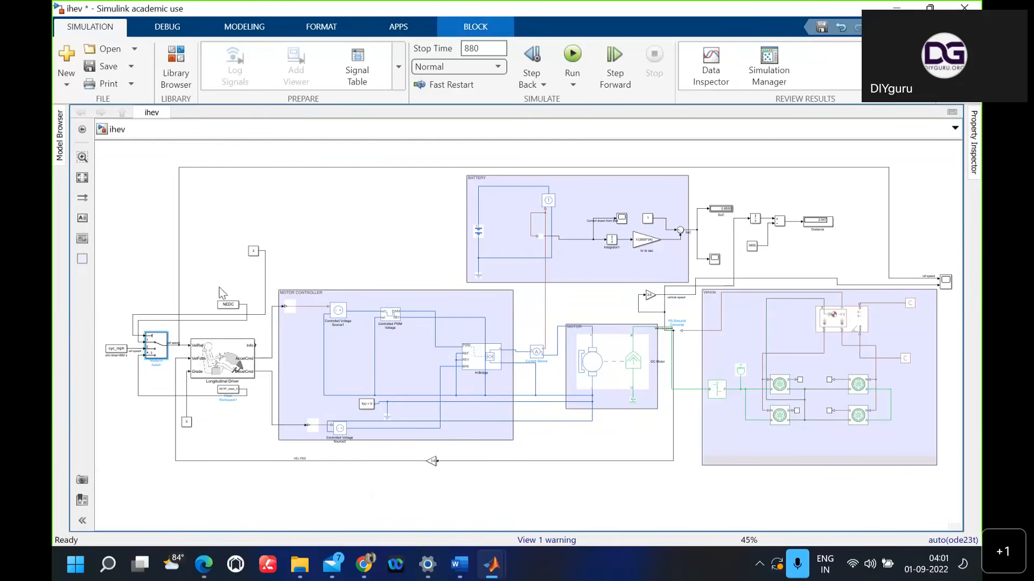
click(318, 234)
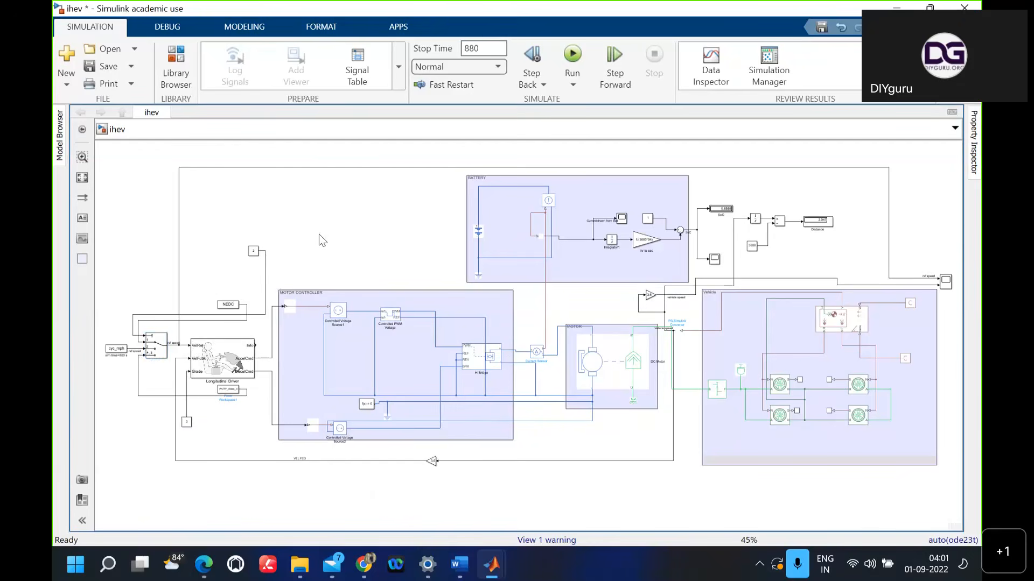
double_click(319, 234)
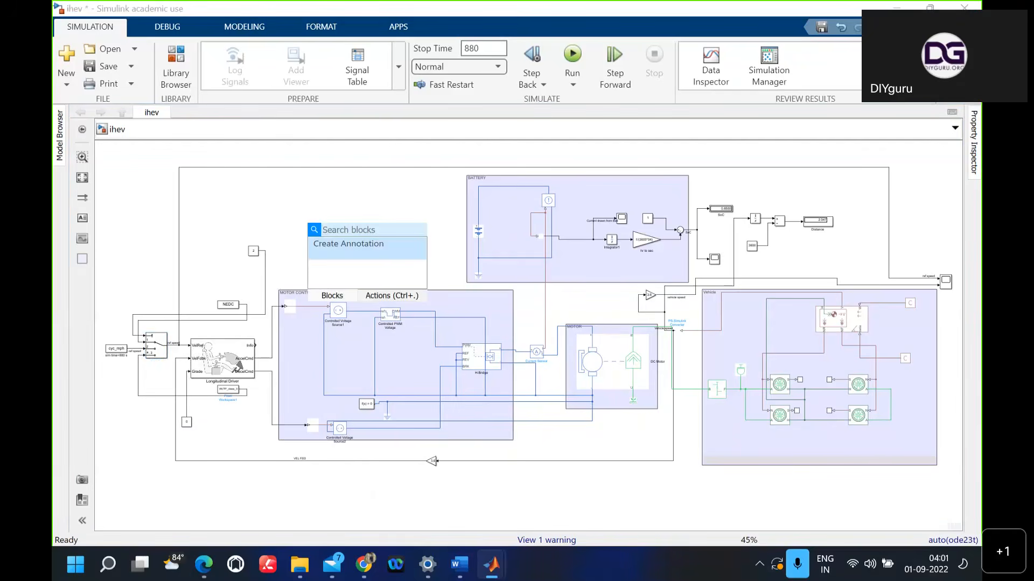
text(multiport)
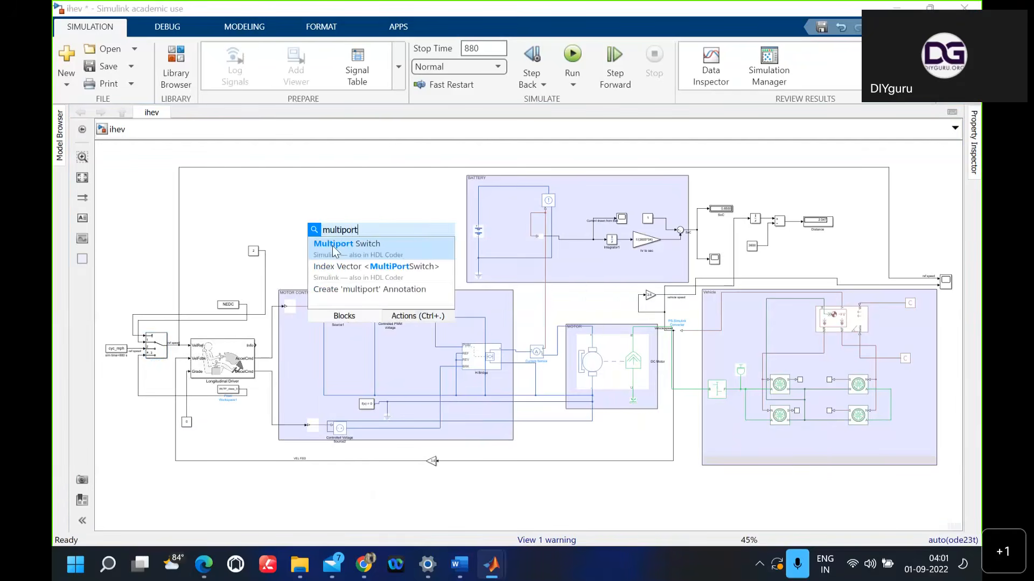
click(334, 250)
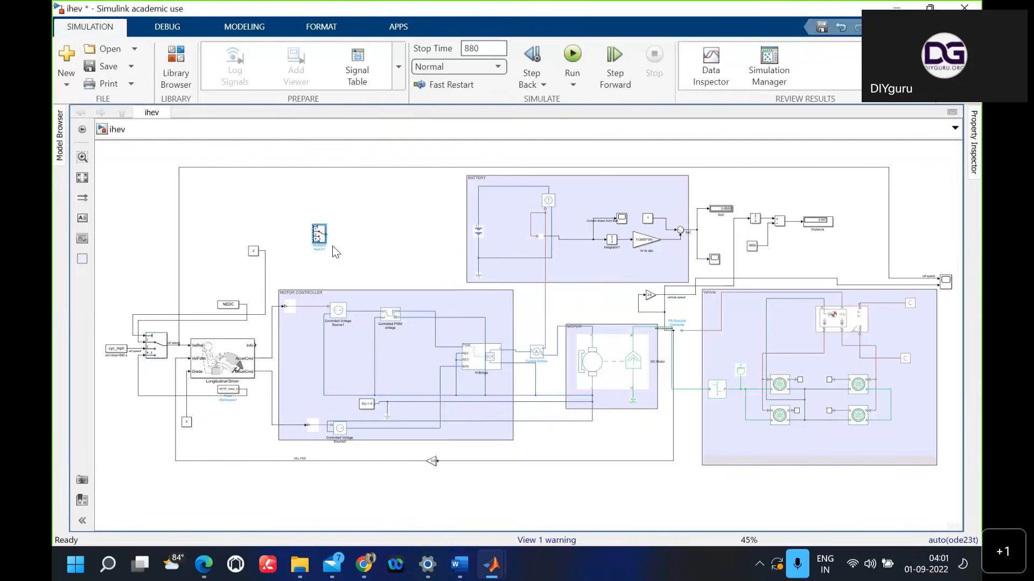
drag(319, 233, 278, 222)
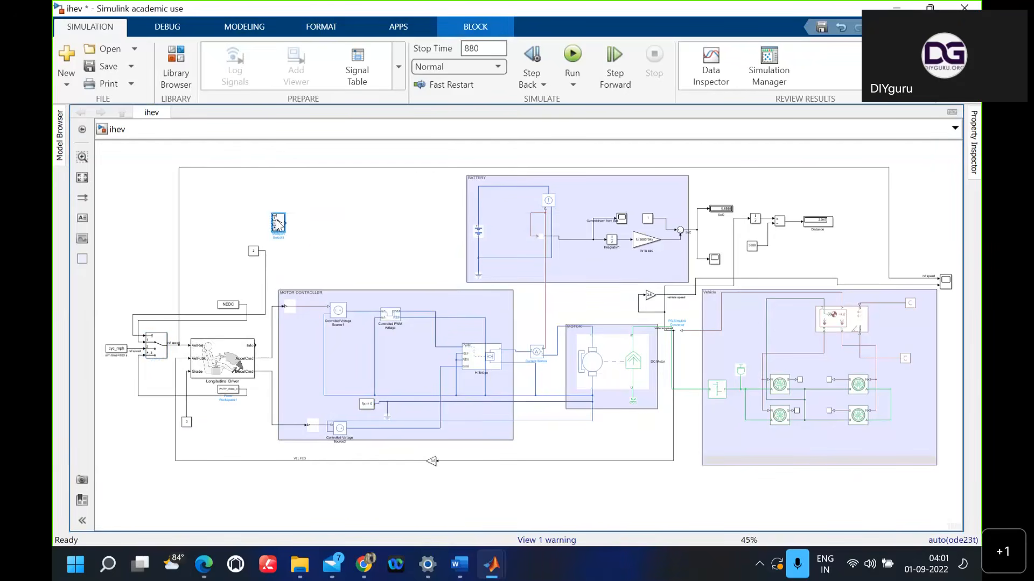
Step: Move the three drive cycle From Workspace blocks, including NEDC and cyc_mph, into a column beside the inputs of the connected multiport switch
drag(229, 305, 108, 351)
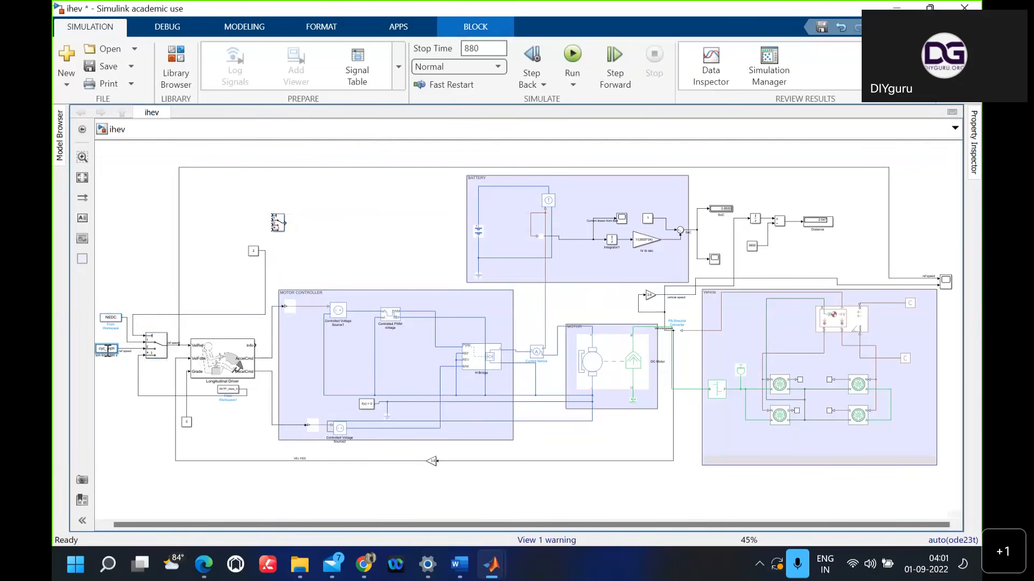
drag(231, 390, 111, 388)
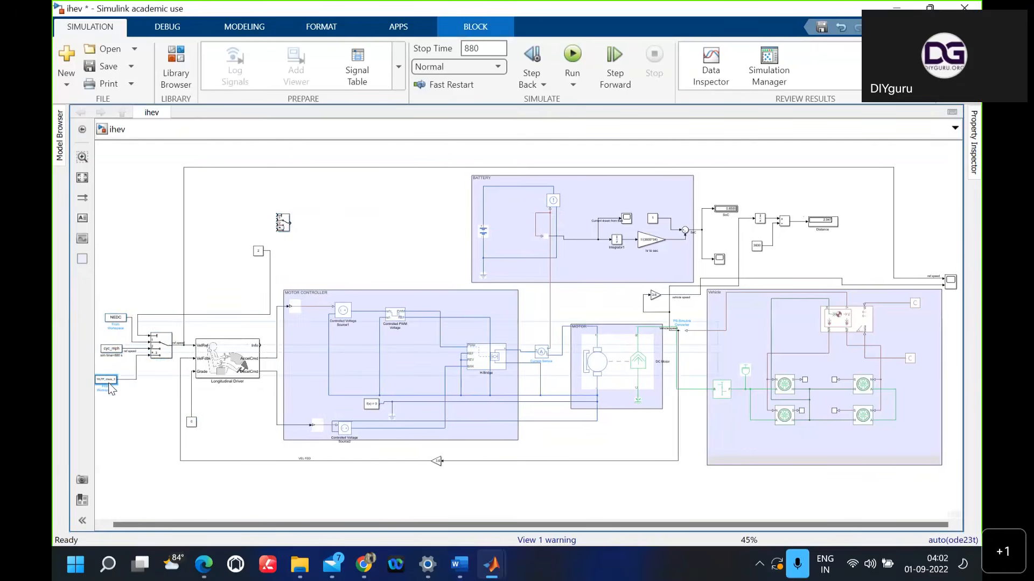
click(174, 228)
Step: Delete the unconnected Multiport Switch block above the Motor Controller section
drag(257, 202, 322, 233)
key(Delete)
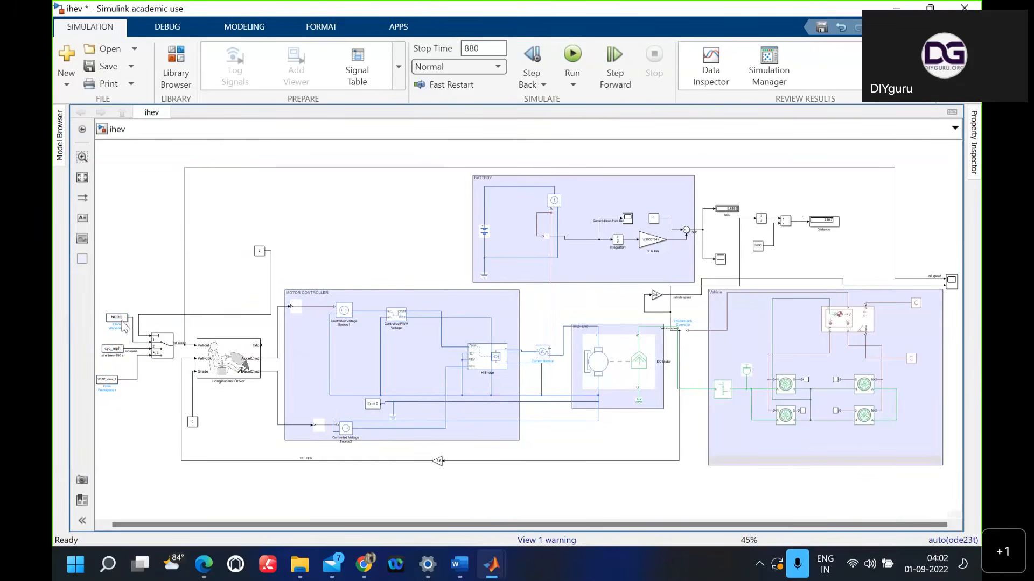
Step: Set the value of the constant that controls the multiport switch to 1
click(259, 251)
double_click(259, 251)
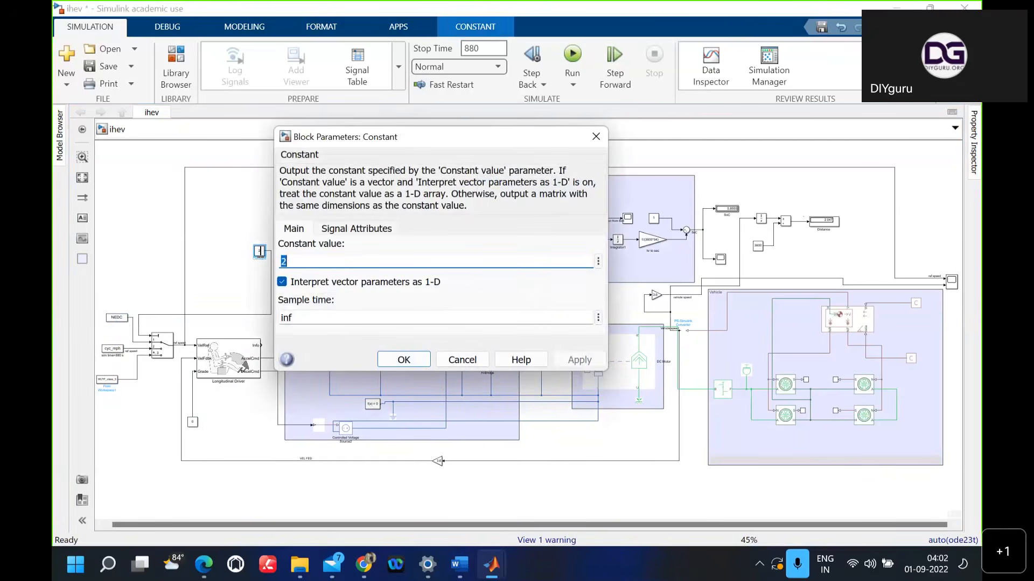
text(1)
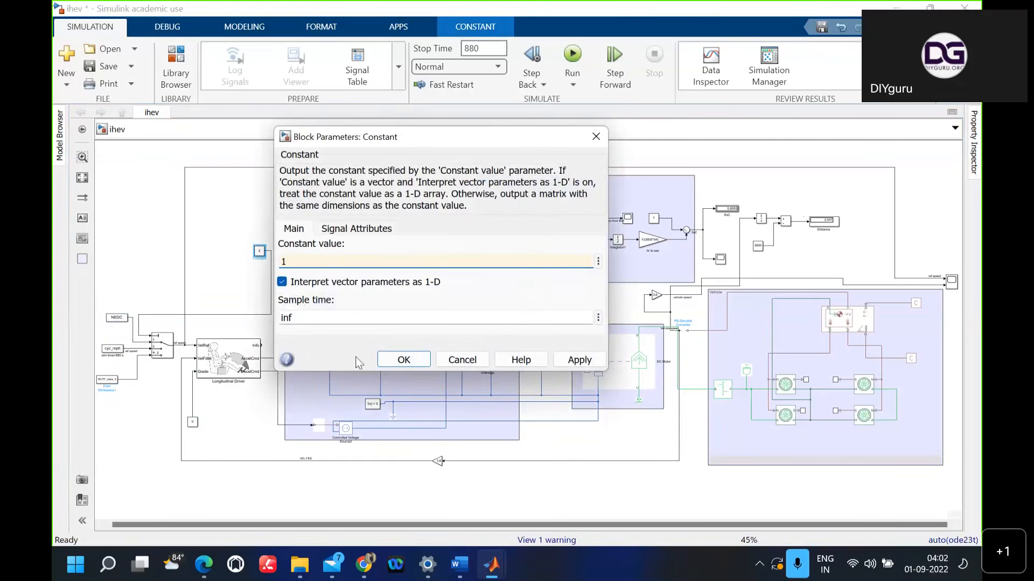
click(403, 360)
click(335, 211)
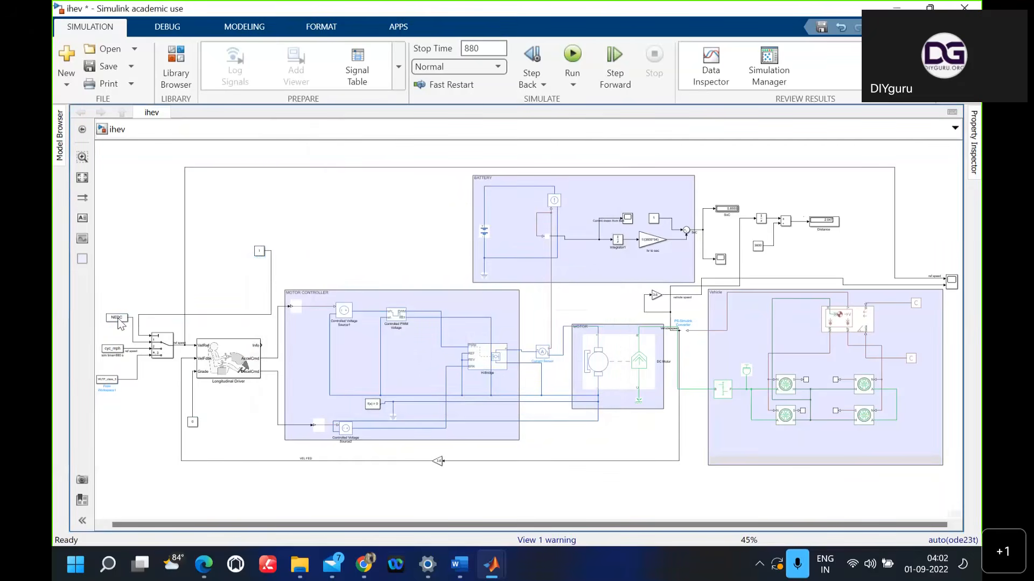
Step: Review the parameters of the NEDC From Workspace block and close them without changes
click(118, 319)
double_click(118, 318)
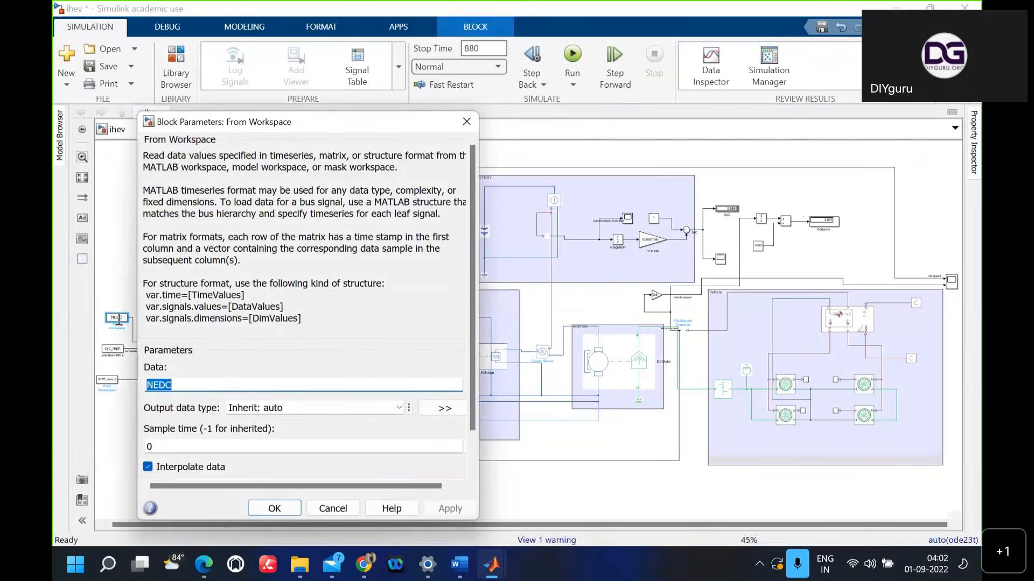
scroll(316, 353, down, 2)
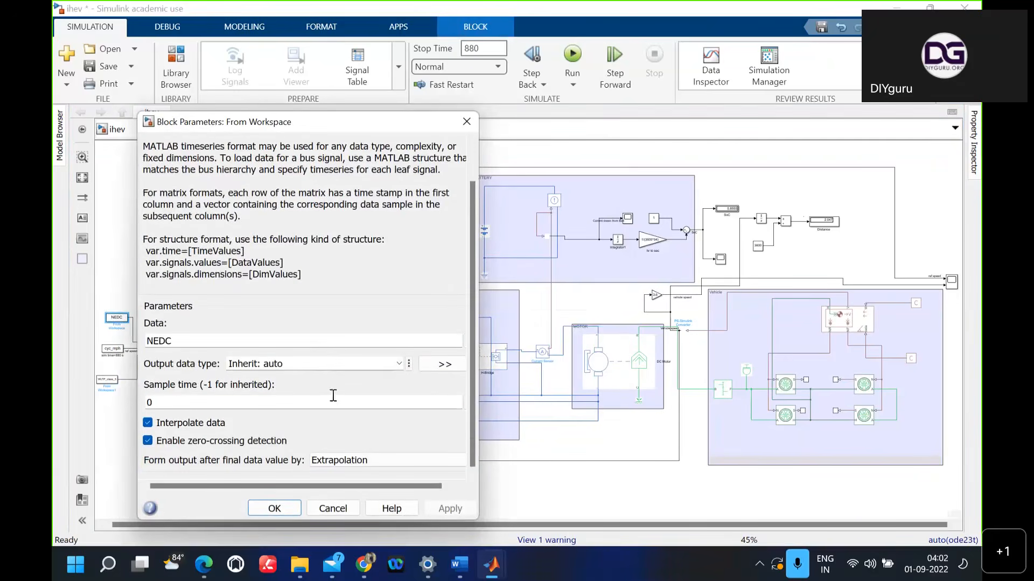
scroll(355, 300, up, 2)
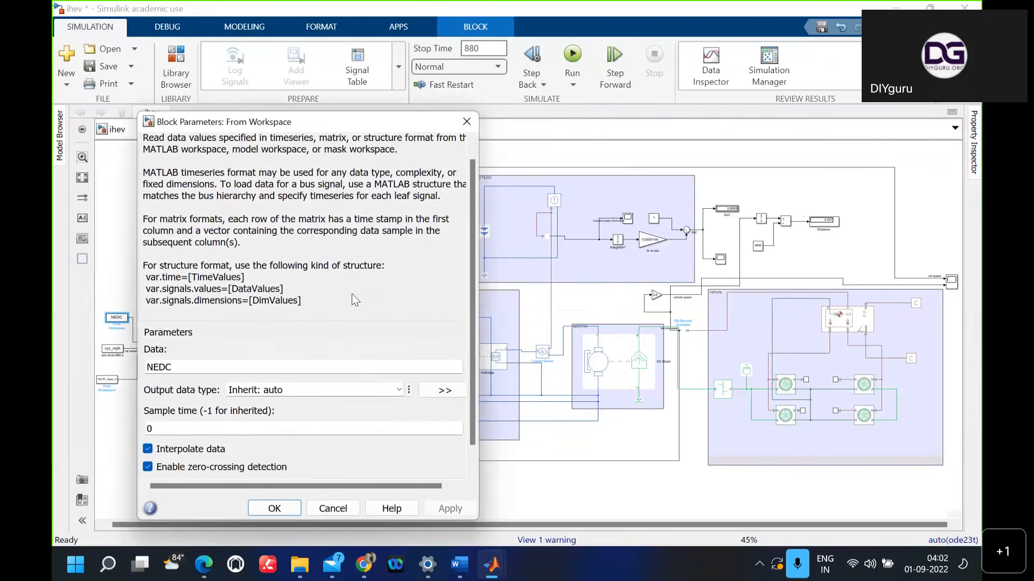
scroll(355, 300, down, 2)
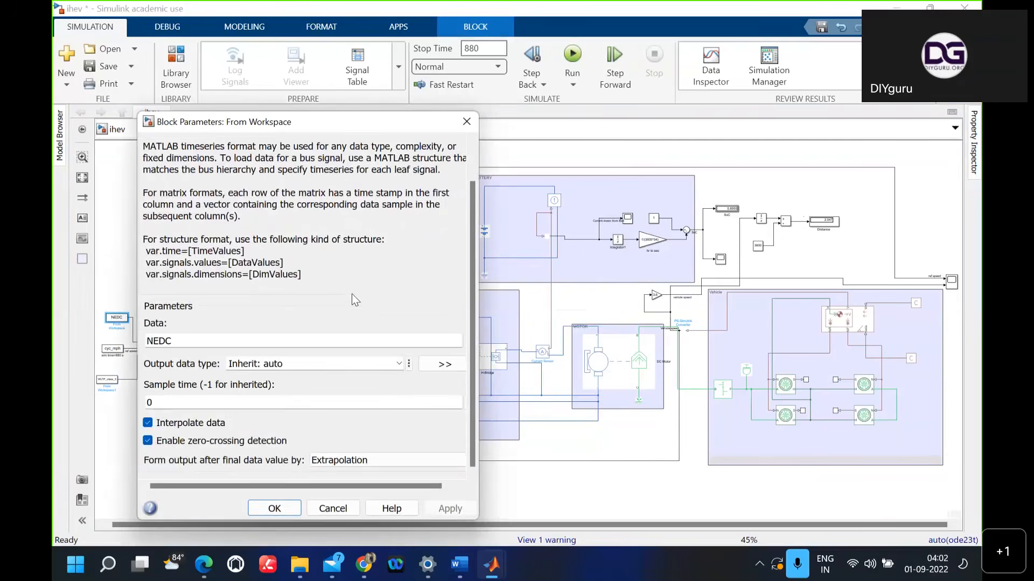
click(275, 509)
click(345, 207)
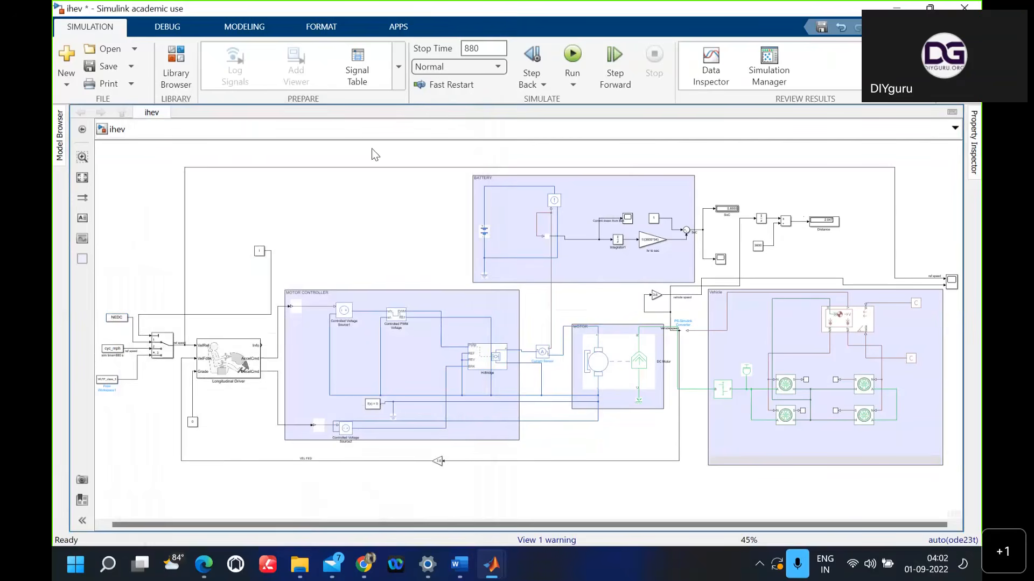
Step: Run the ihev simulation and compare the reference speed with the vehicle speed in the scope
click(574, 55)
double_click(951, 282)
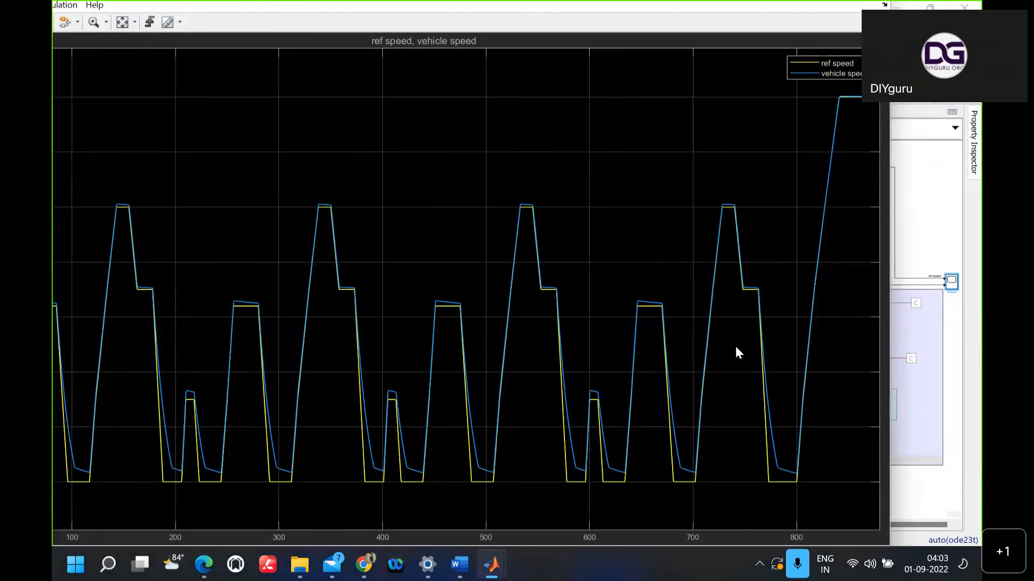
click(924, 247)
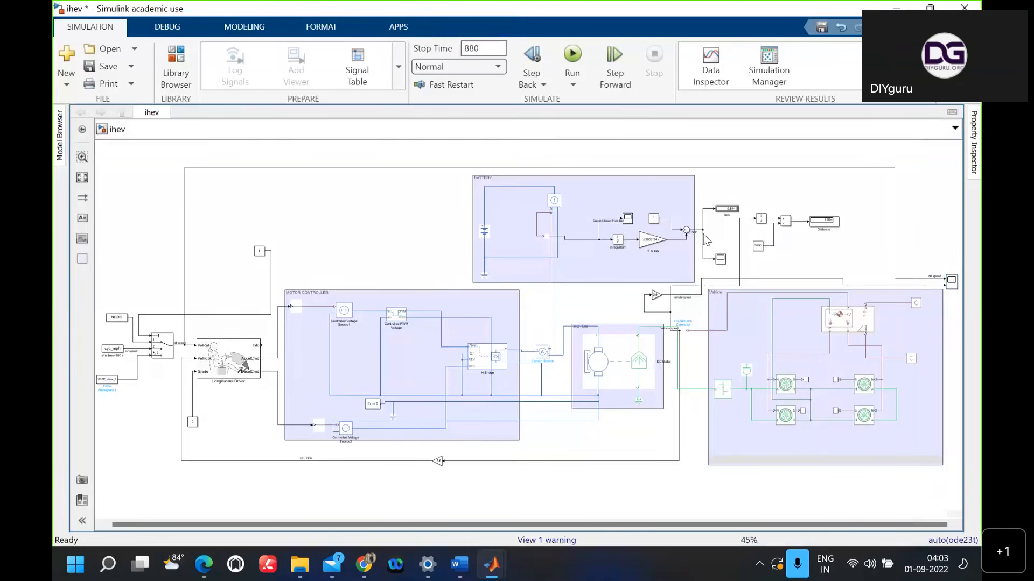
Step: Examine the battery current curve in the scope inside the Battery section
click(628, 218)
double_click(627, 218)
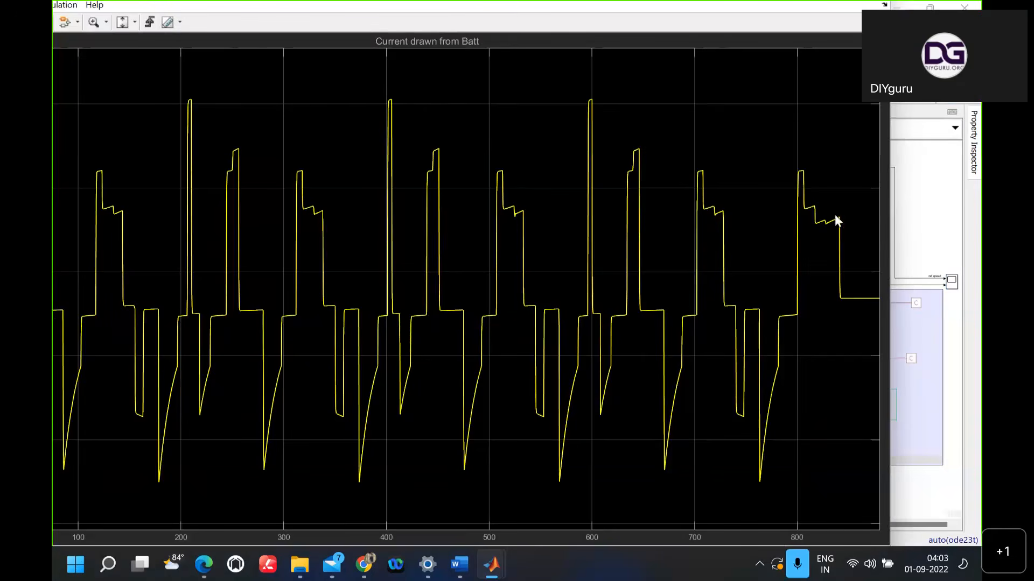
click(925, 202)
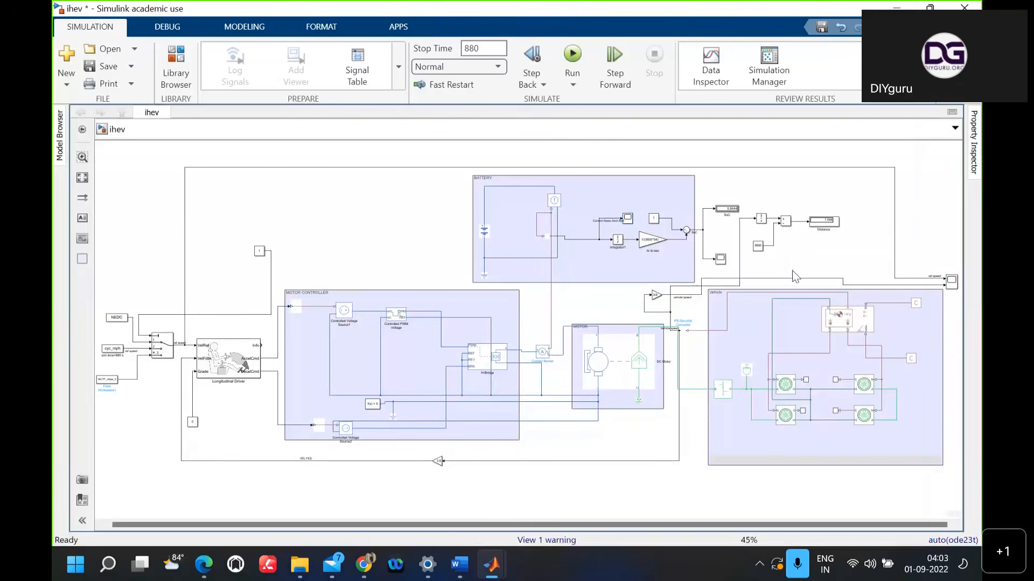
Step: Examine the battery state-of-charge curve in a maximized SoC scope, and close the scope
double_click(721, 259)
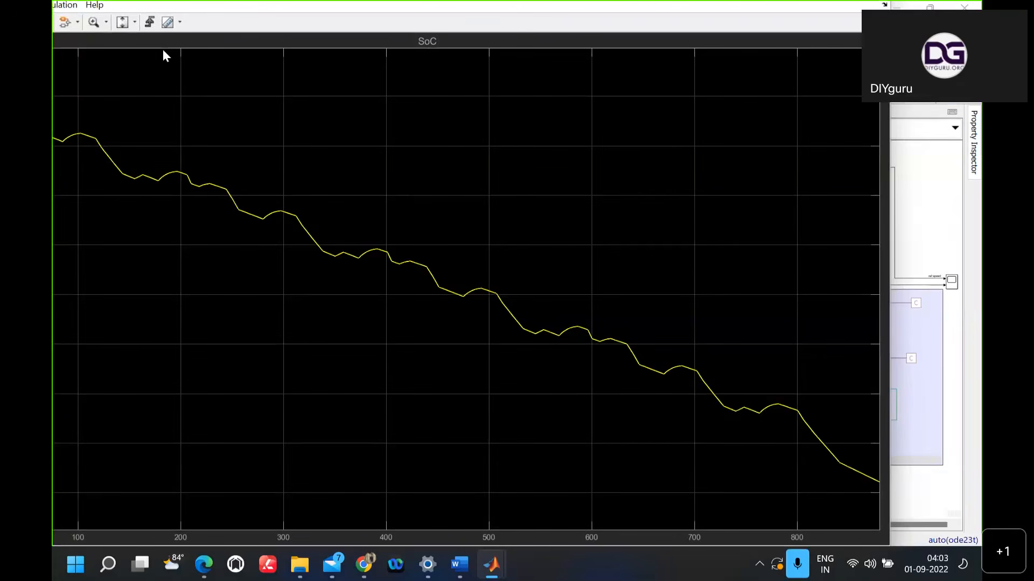
click(134, 23)
click(124, 57)
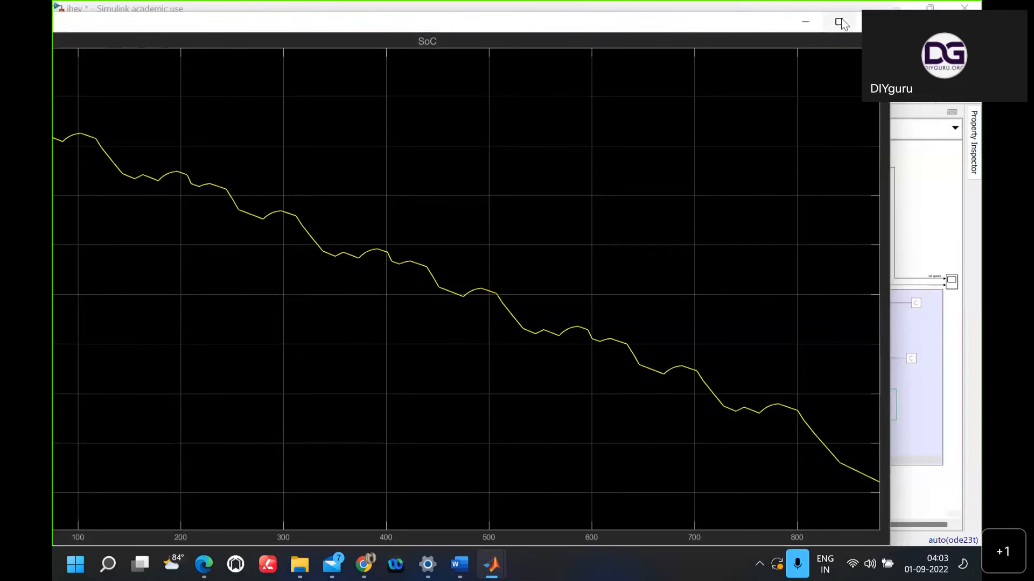
click(843, 21)
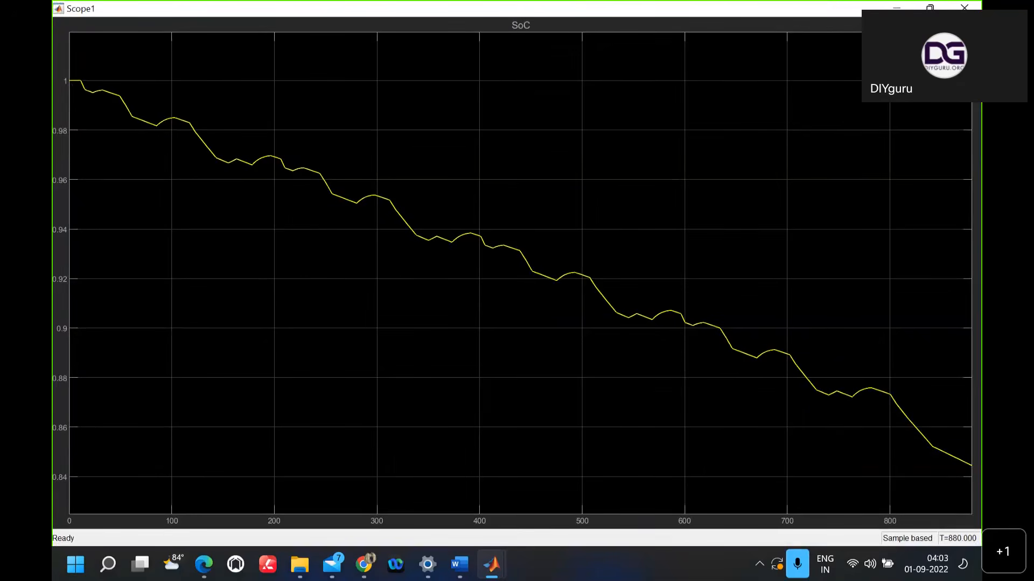
click(965, 7)
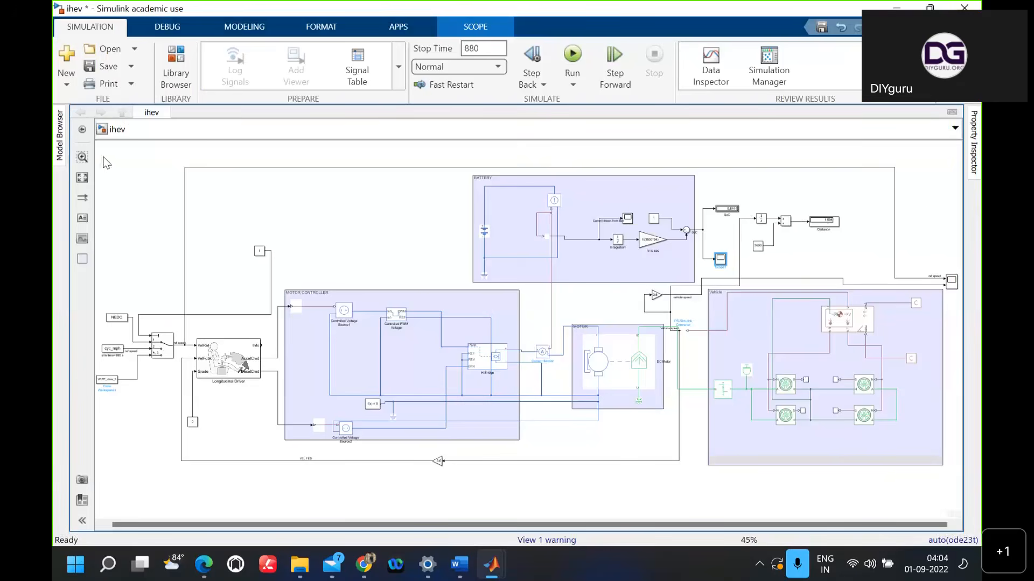
Step: Zoom in on the Distance display block to read the distance covered, and fit the whole model back in view
click(82, 157)
key(Escape)
drag(799, 202, 851, 236)
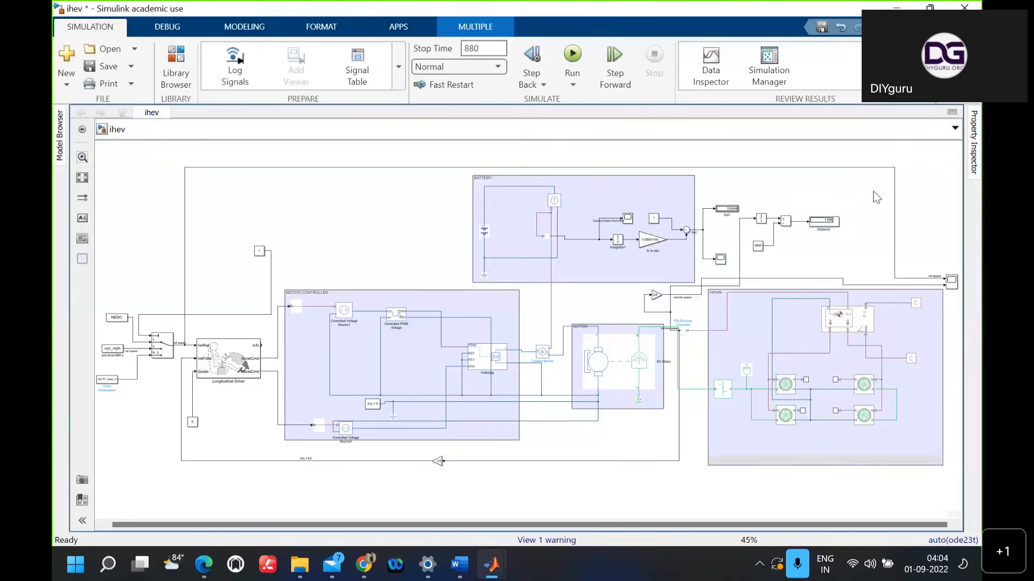
click(825, 221)
double_click(825, 222)
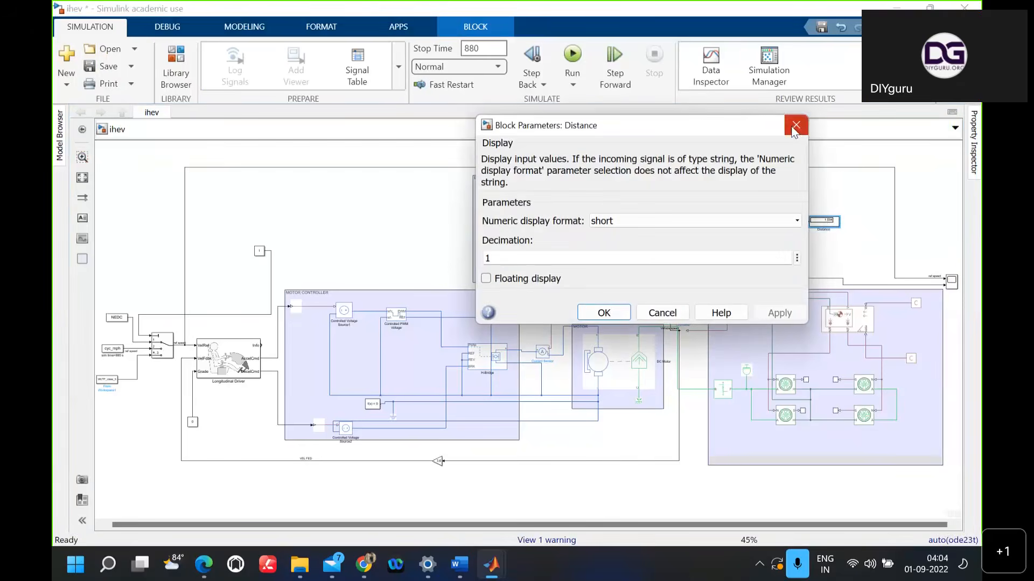
click(796, 125)
click(82, 157)
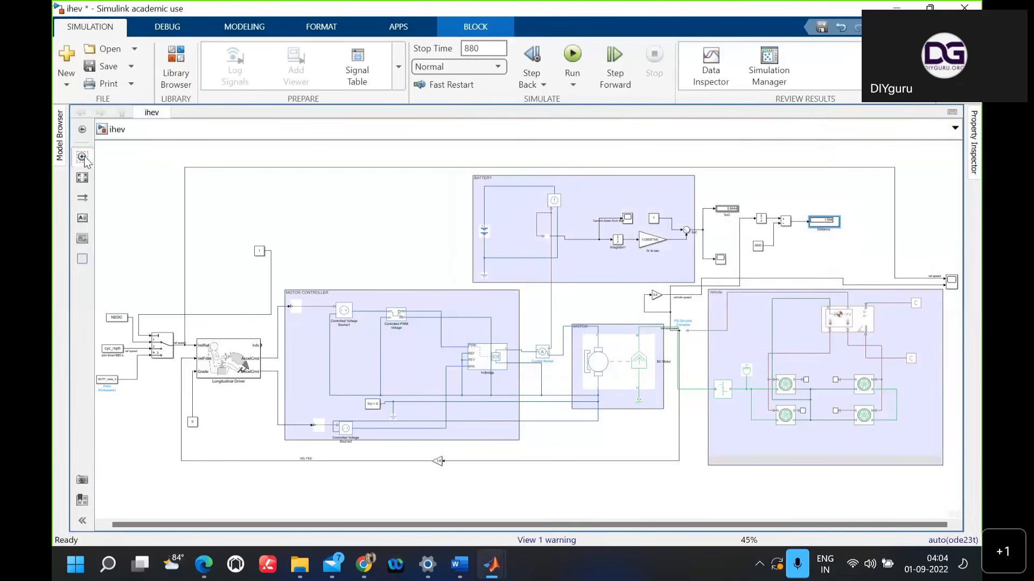
drag(816, 206, 844, 241)
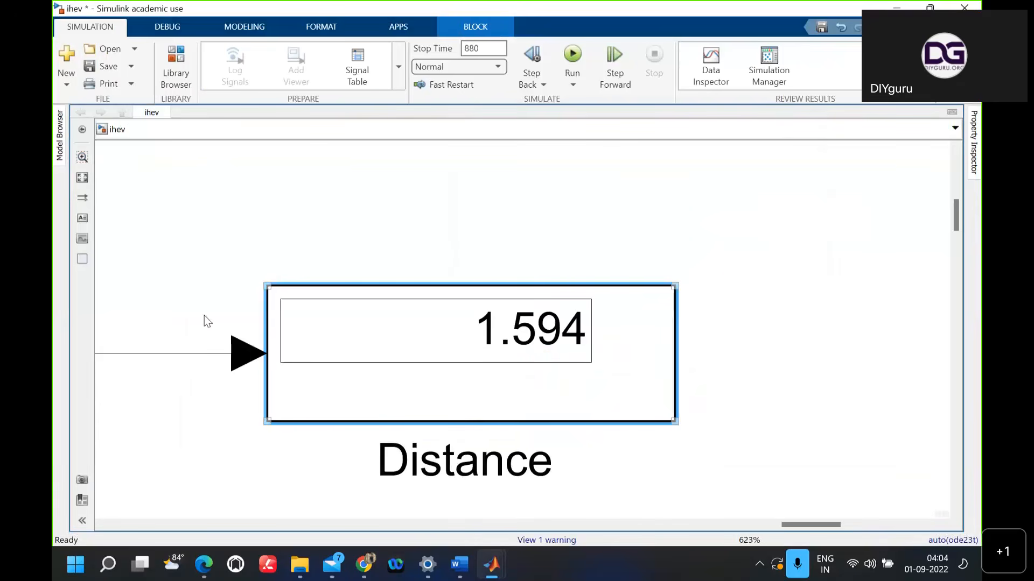
click(84, 180)
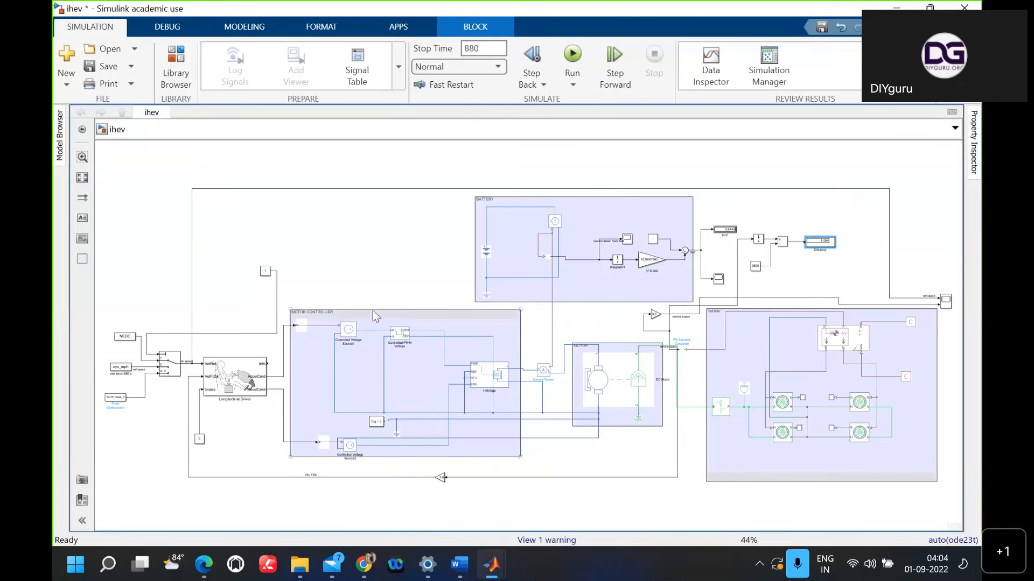
Step: Set the Constant block that controls the drive-cycle switch to 2 and run the simulation
click(265, 271)
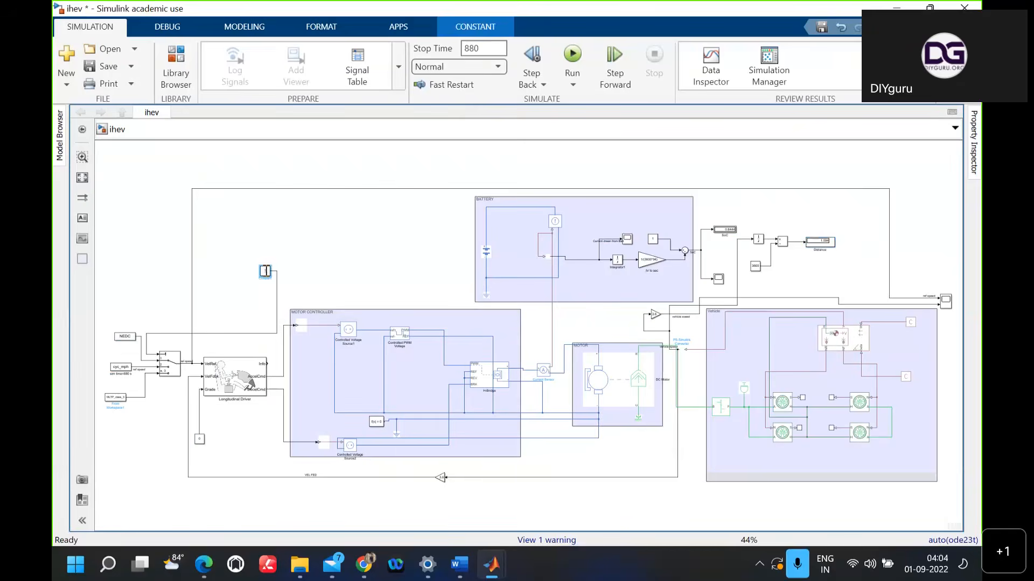
double_click(265, 271)
key(BackSpace)
text(2)
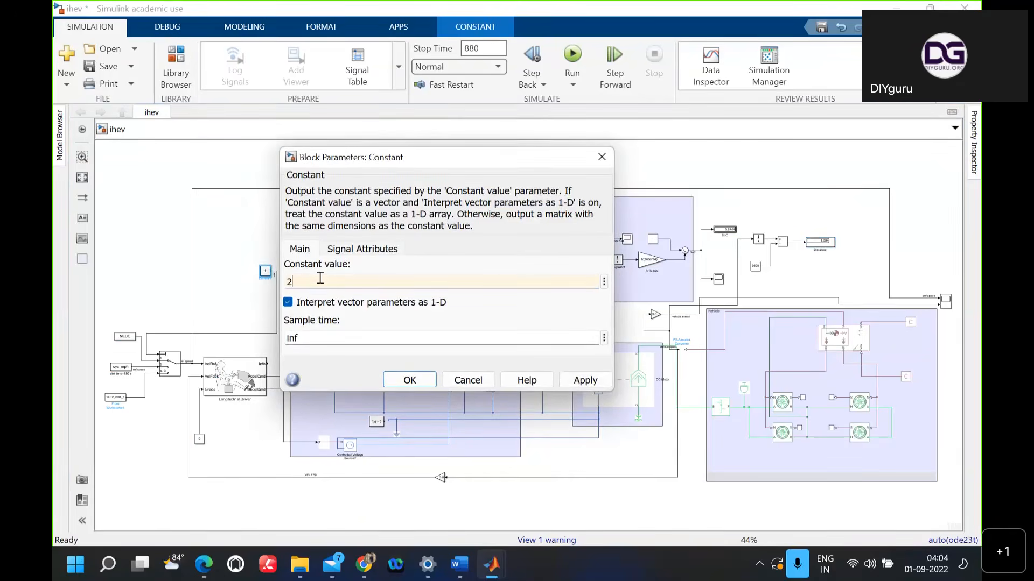
click(410, 381)
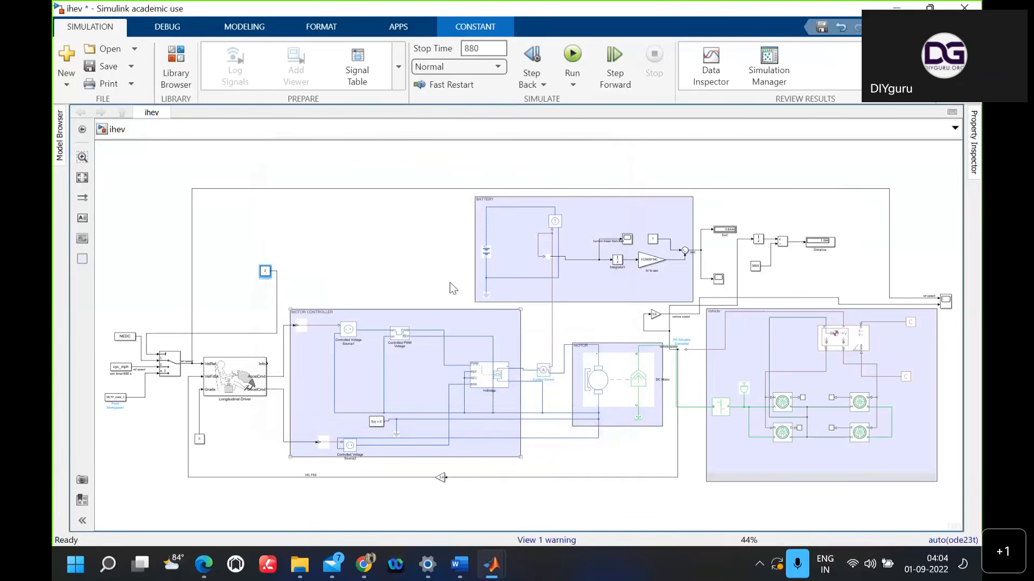
click(431, 269)
click(573, 53)
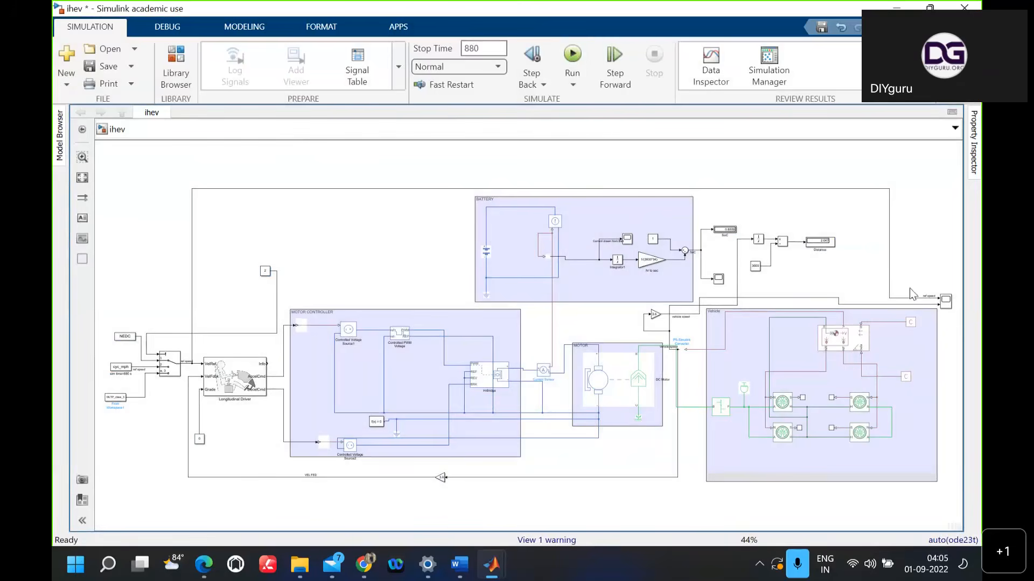
Step: Examine the speed tracking, battery current and SoC curves of the second drive cycle in their scopes
double_click(943, 300)
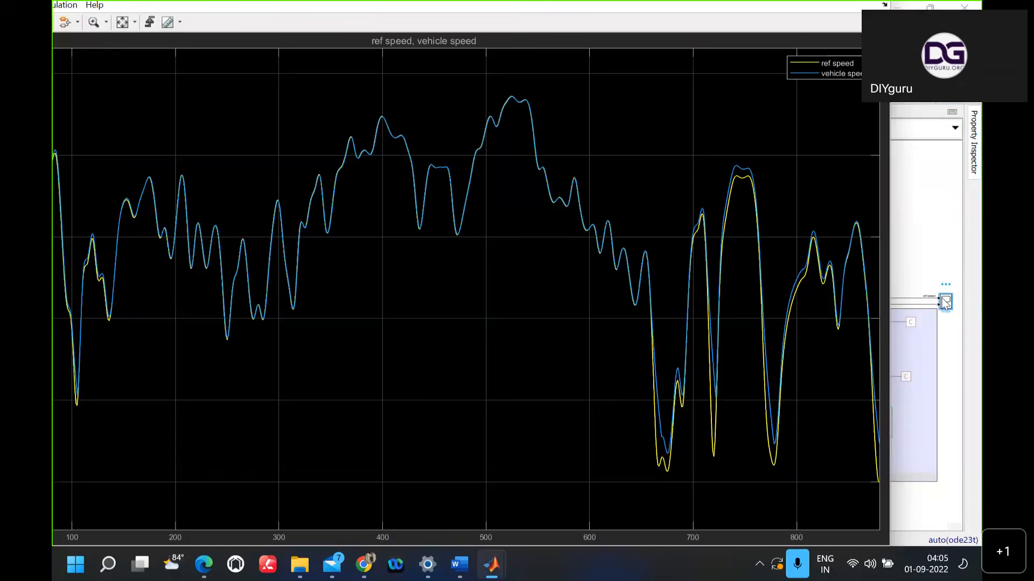
click(912, 251)
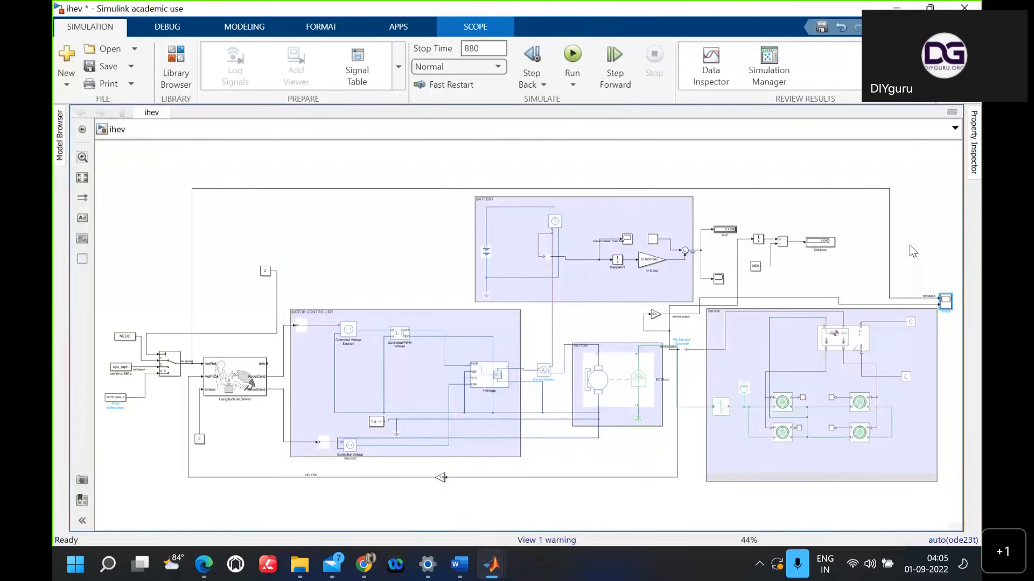
double_click(626, 239)
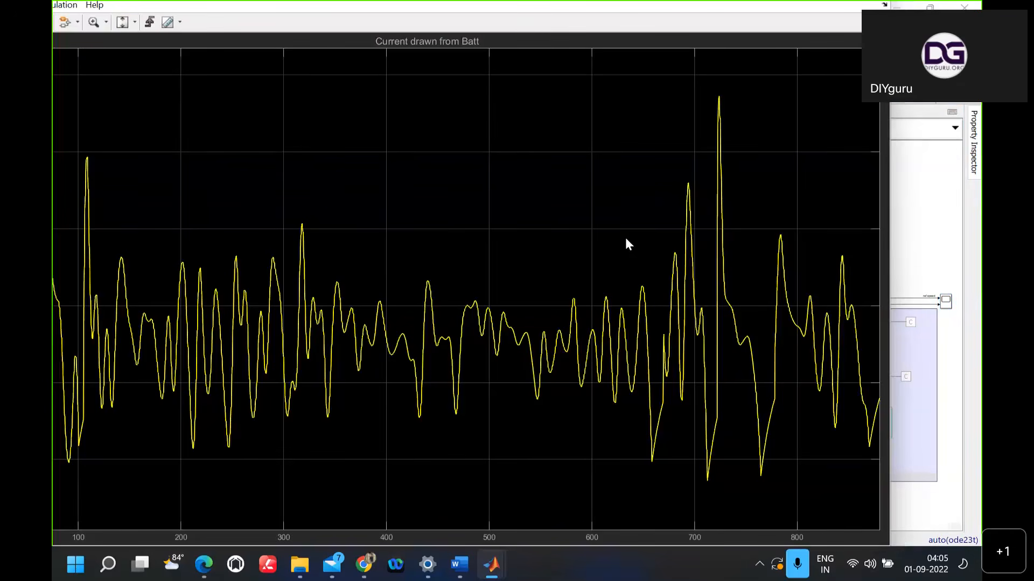
click(933, 244)
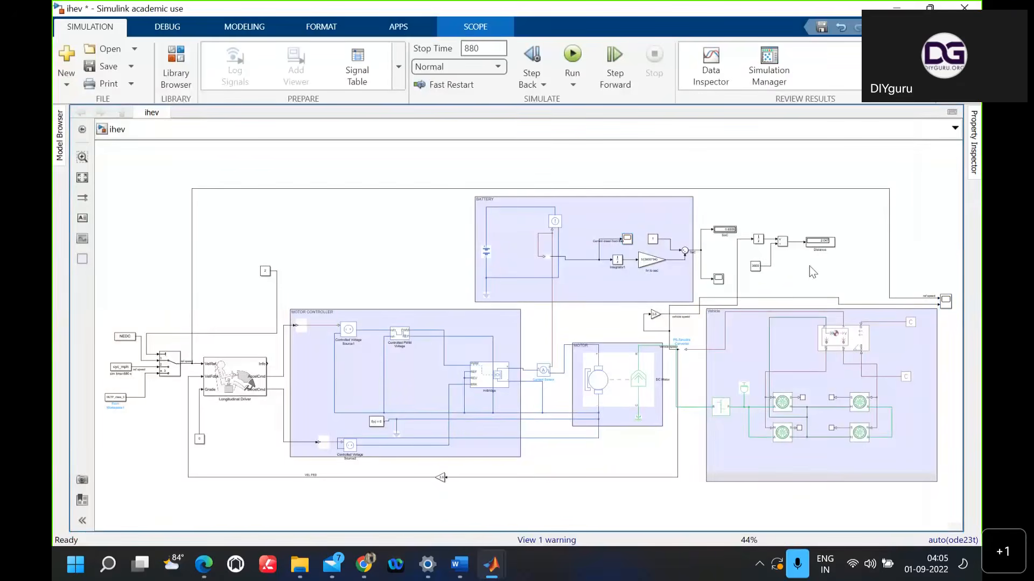
double_click(717, 279)
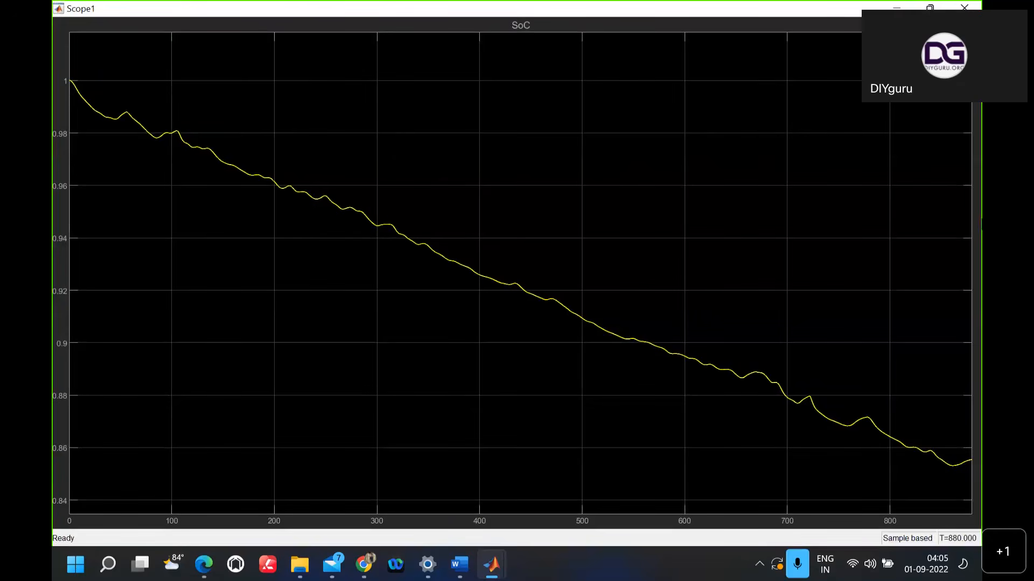
click(964, 7)
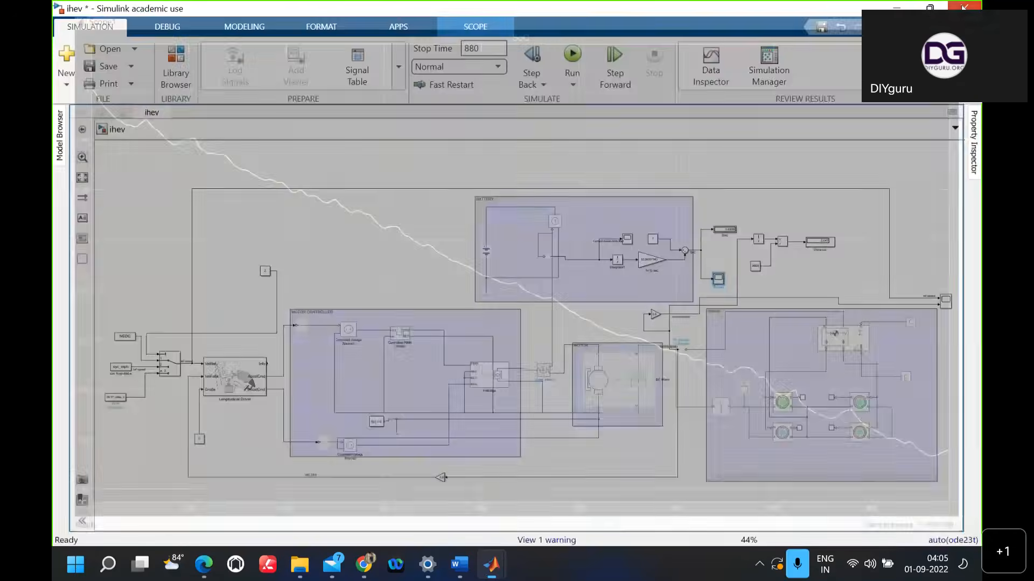
click(351, 286)
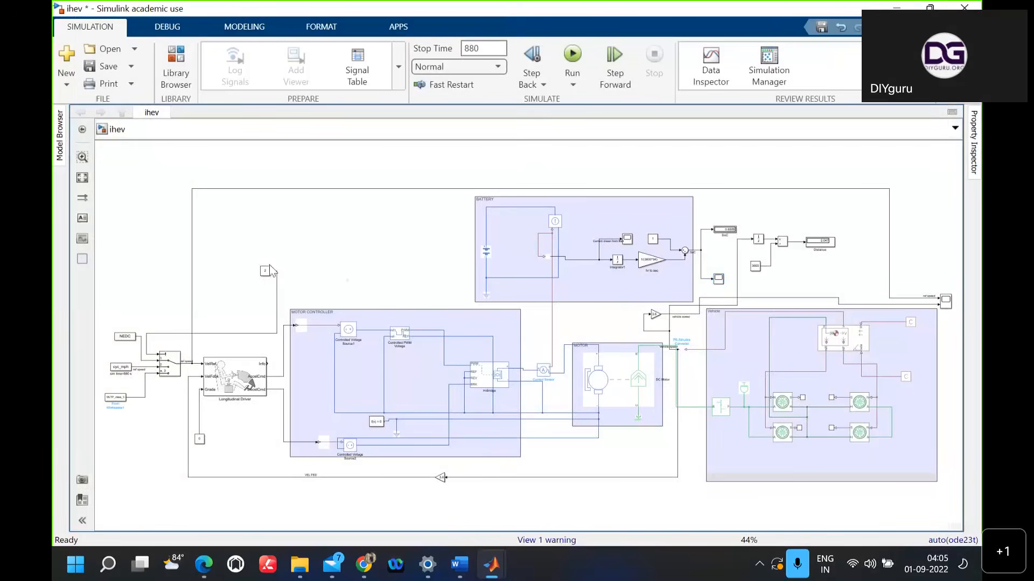
Step: Set the drive-cycle switch's Constant block to 3 and run the simulation again
click(265, 271)
double_click(265, 272)
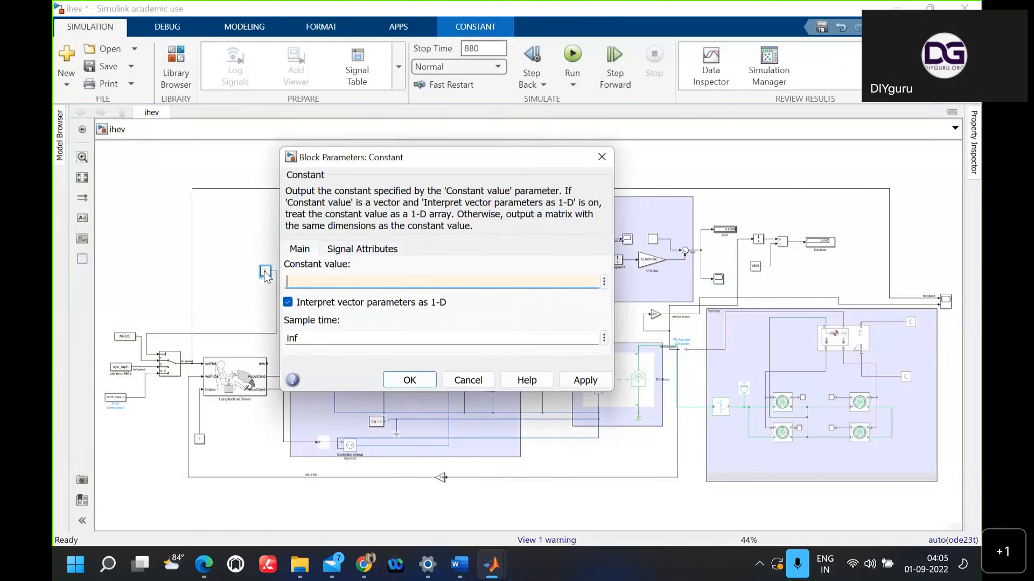
text(3)
click(573, 384)
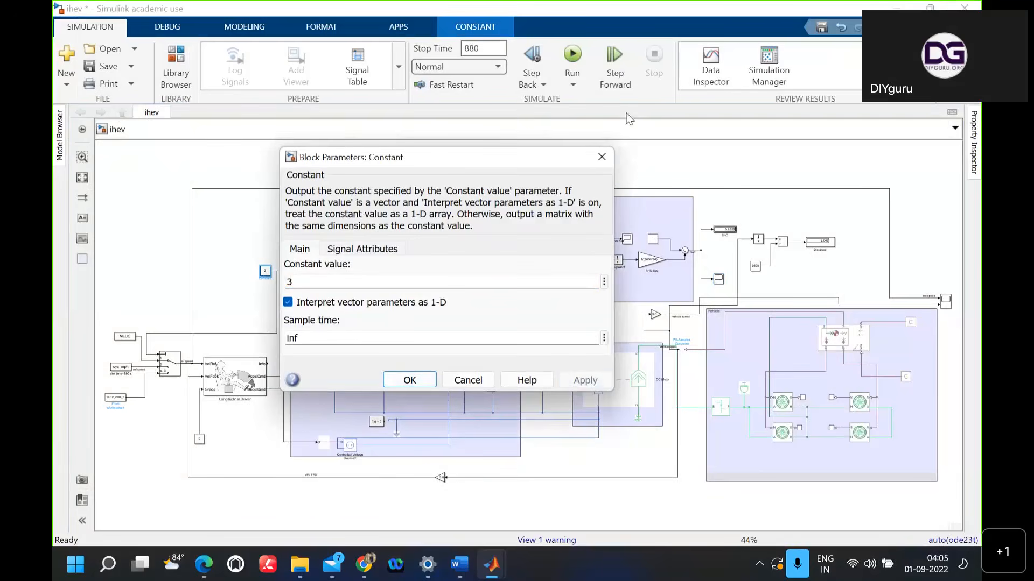
click(407, 382)
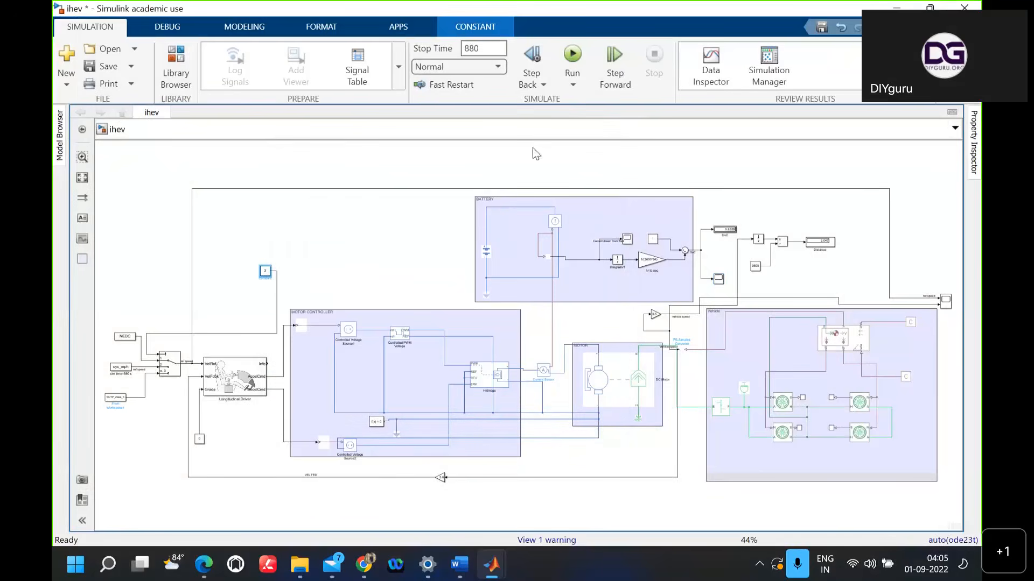
click(573, 56)
Step: Examine the speed tracking, battery current and SoC curves of the third drive cycle in their scopes
double_click(945, 300)
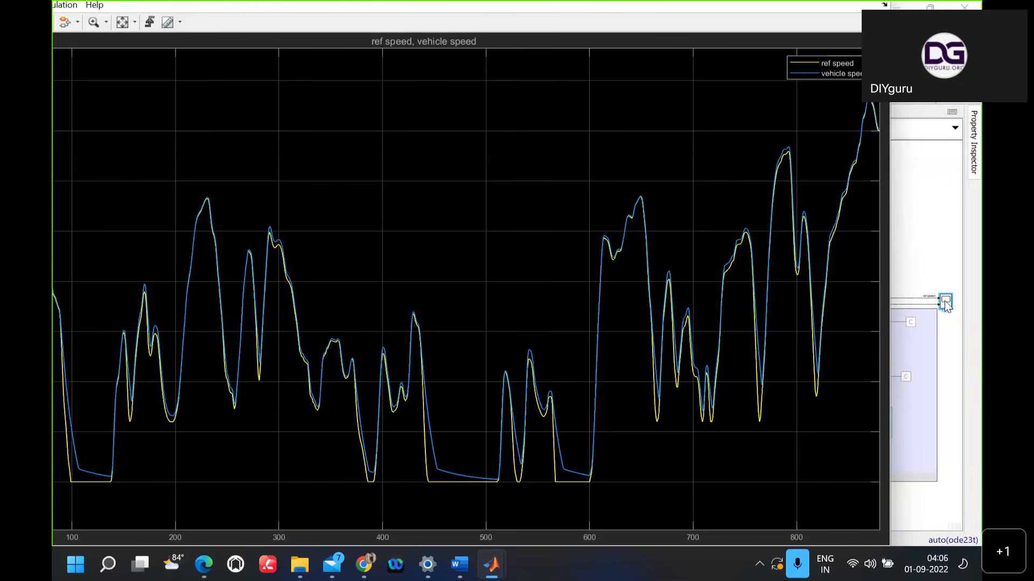
click(901, 245)
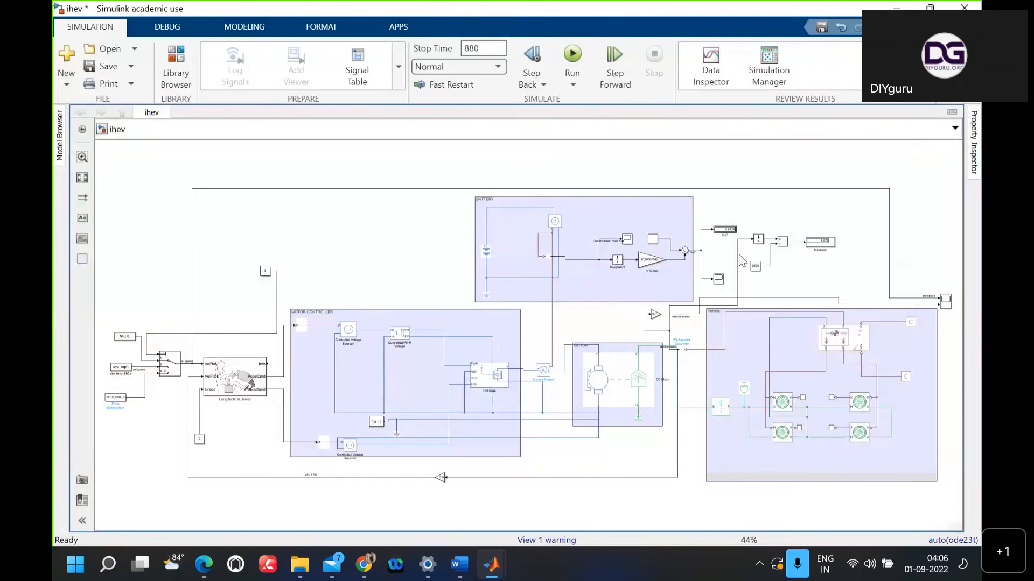
double_click(627, 239)
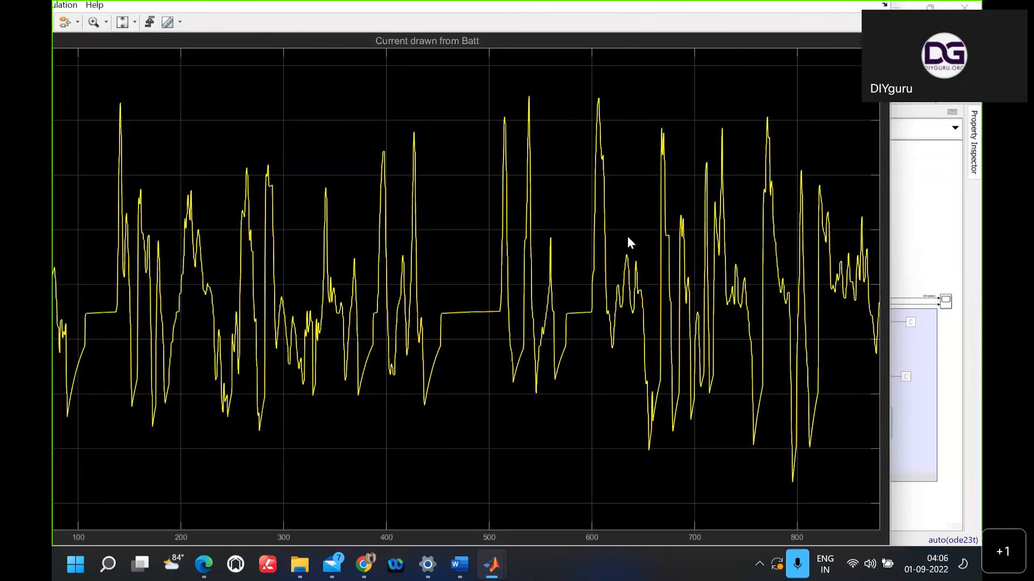
click(931, 221)
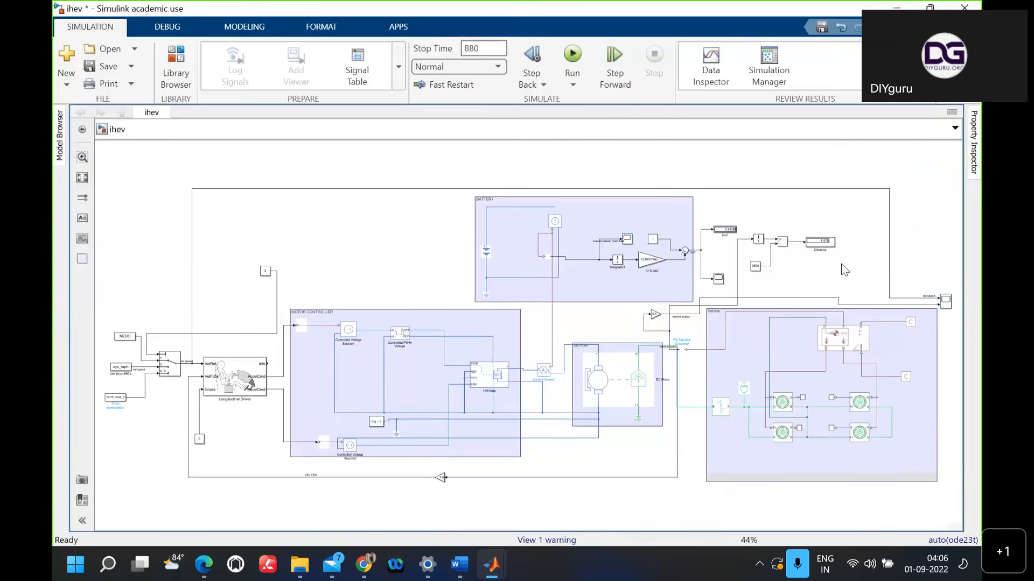
double_click(718, 279)
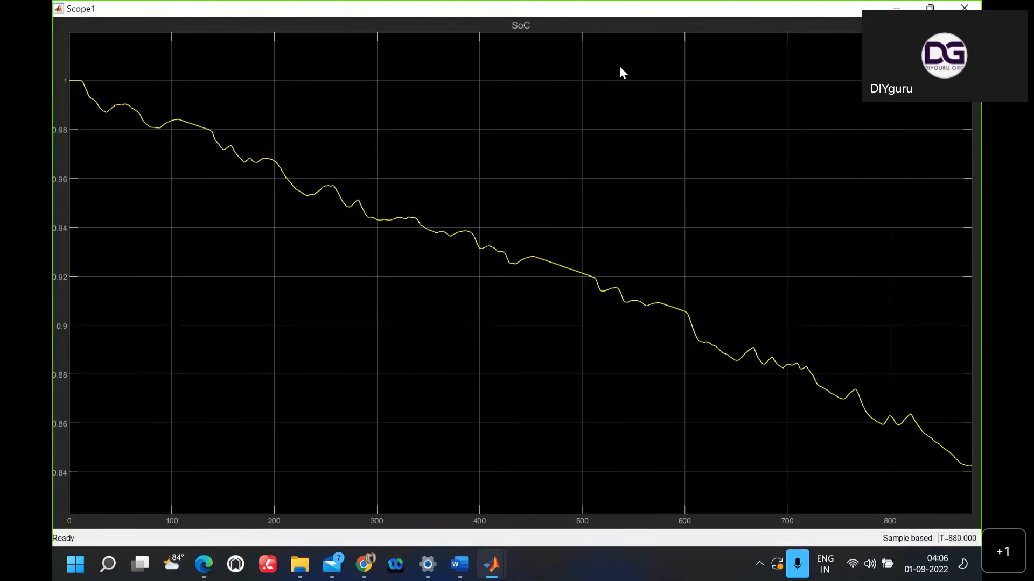
click(964, 7)
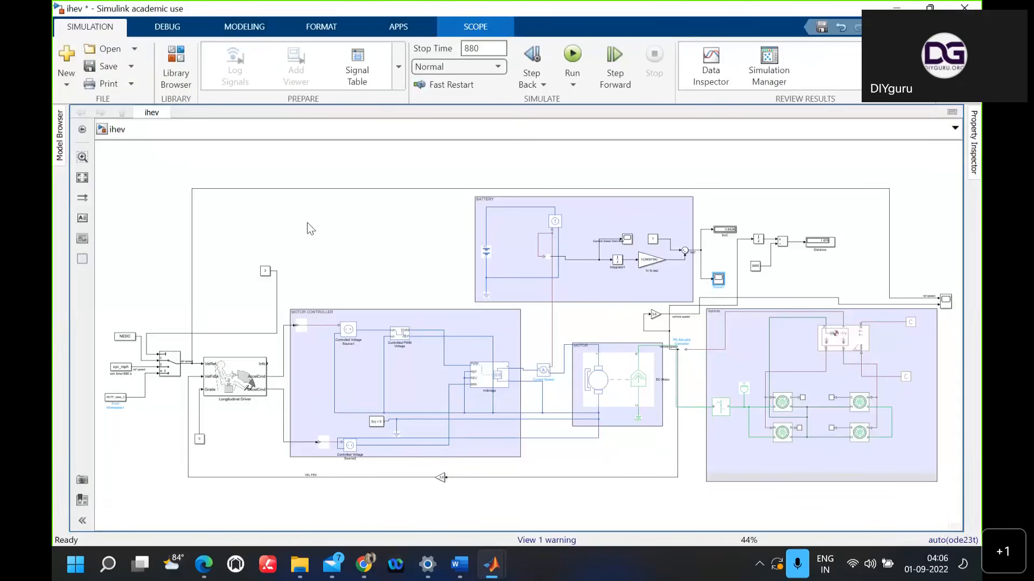
Step: Switch to the Project_11_POWERTRAIN MODELLING document in Word and find the output window of the NEDC cycle section
mouse_move(458, 563)
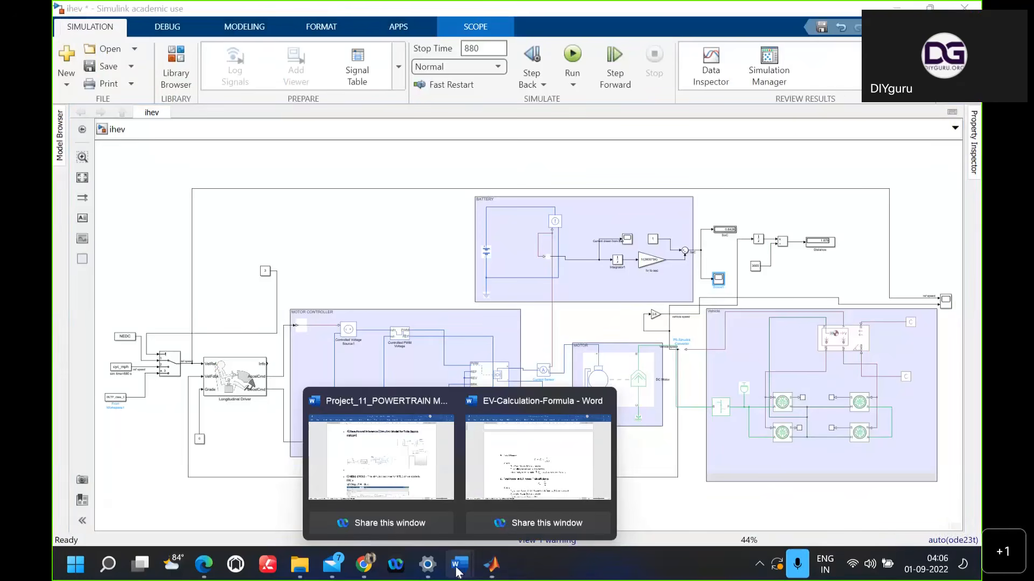
click(418, 454)
scroll(493, 409, down, 5)
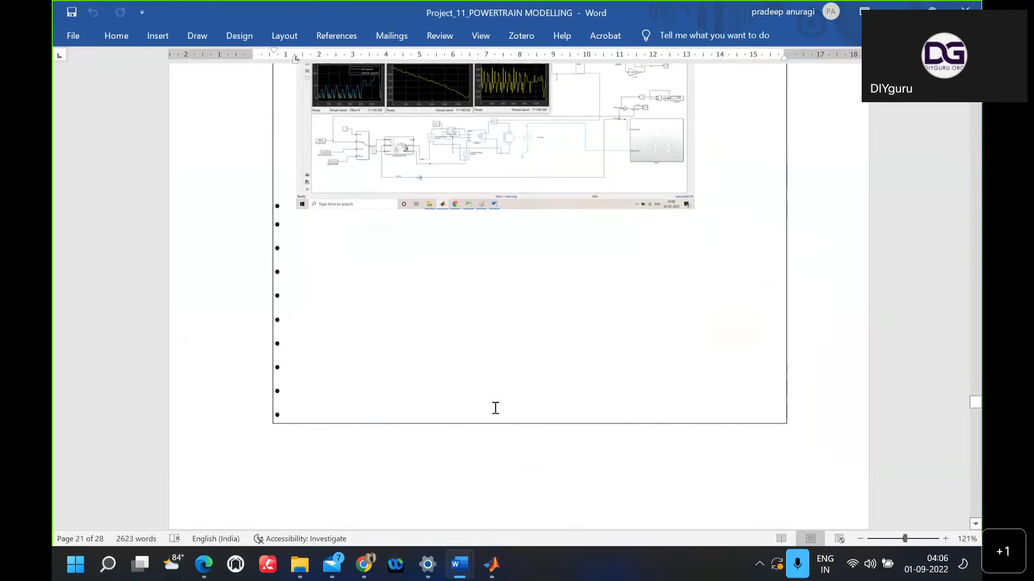
scroll(496, 408, up, 10)
scroll(495, 408, down, 15)
scroll(495, 408, up, 8)
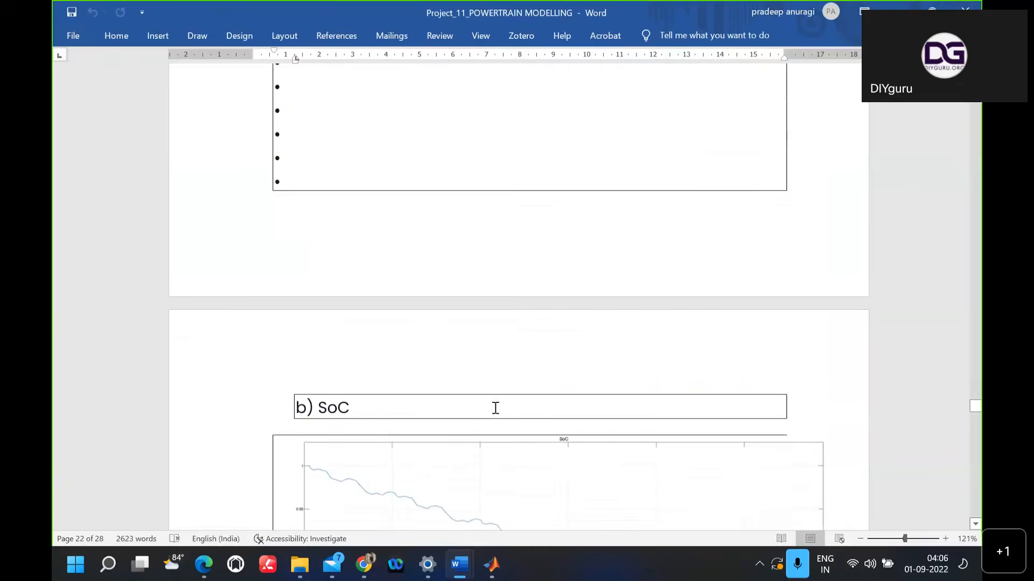
scroll(495, 408, up, 5)
scroll(495, 408, down, 5)
scroll(495, 408, up, 10)
scroll(495, 408, down, 5)
scroll(494, 409, down, 8)
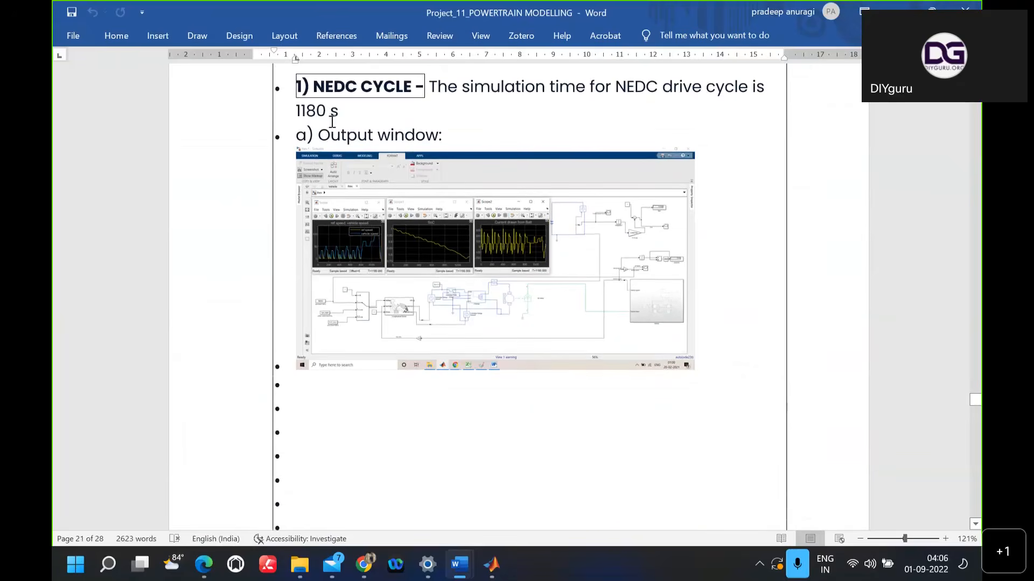
Step: Examine the NEDC cycle's SoC, reference versus vehicle speed, and battery current plots in the report
scroll(452, 247, down, 8)
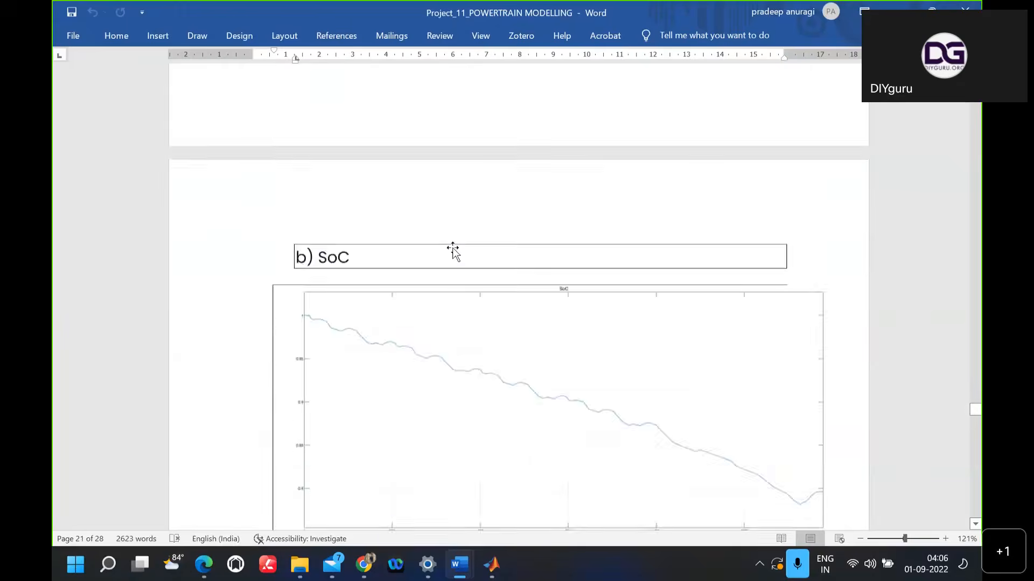
scroll(453, 251, down, 3)
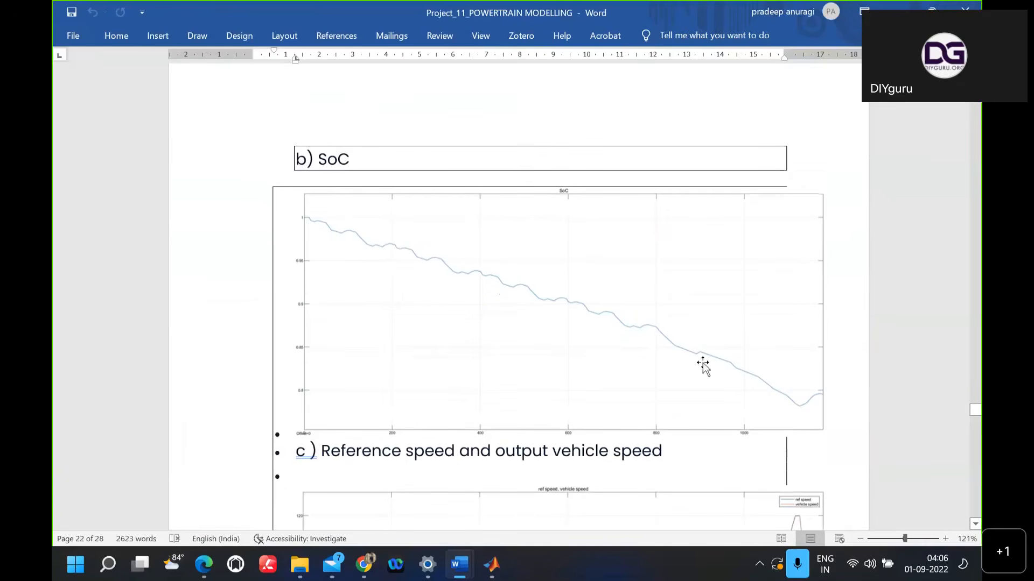
scroll(743, 392, down, 6)
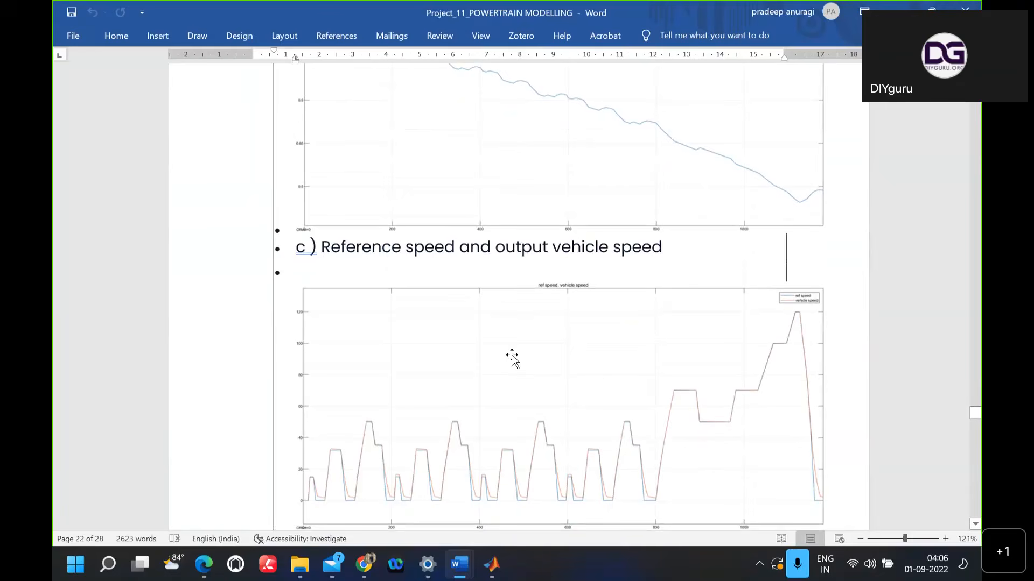
scroll(604, 387, down, 8)
scroll(605, 385, down, 15)
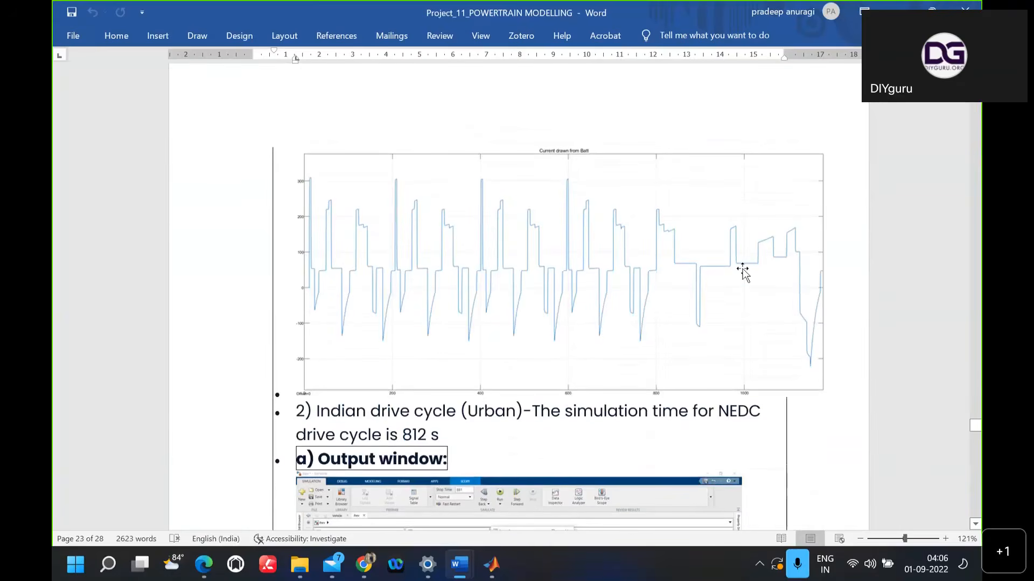
Step: Examine the output window, SoC, reference versus vehicle speed, and battery current plots in the report's Indian urban drive cycle section
scroll(743, 273, down, 6)
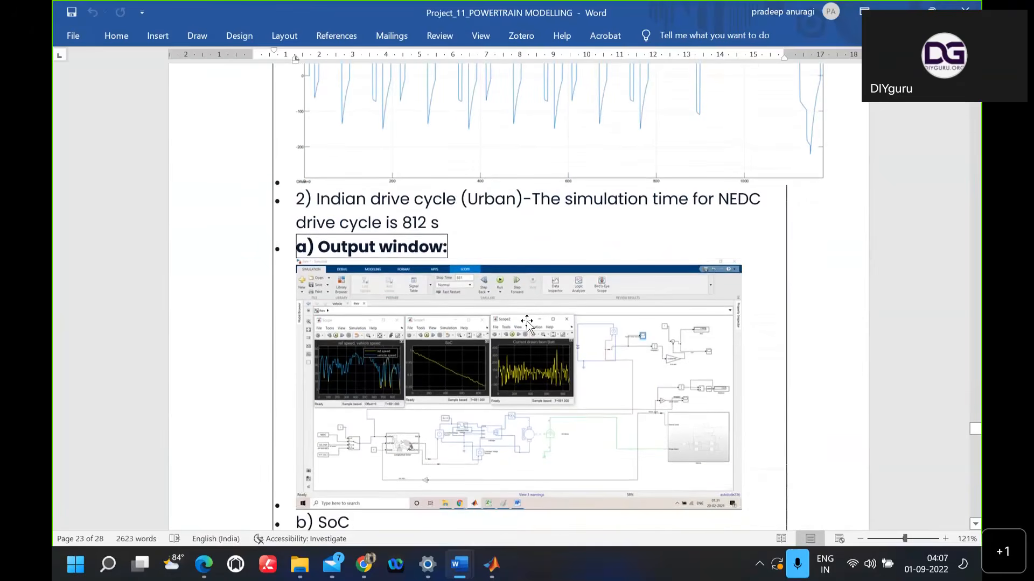
scroll(526, 322, down, 20)
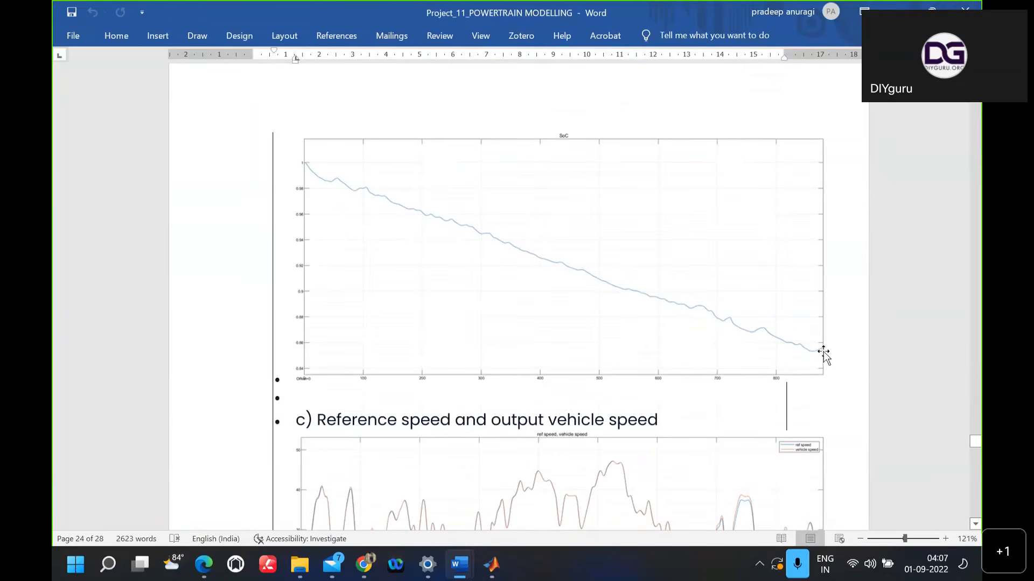
scroll(664, 420, down, 3)
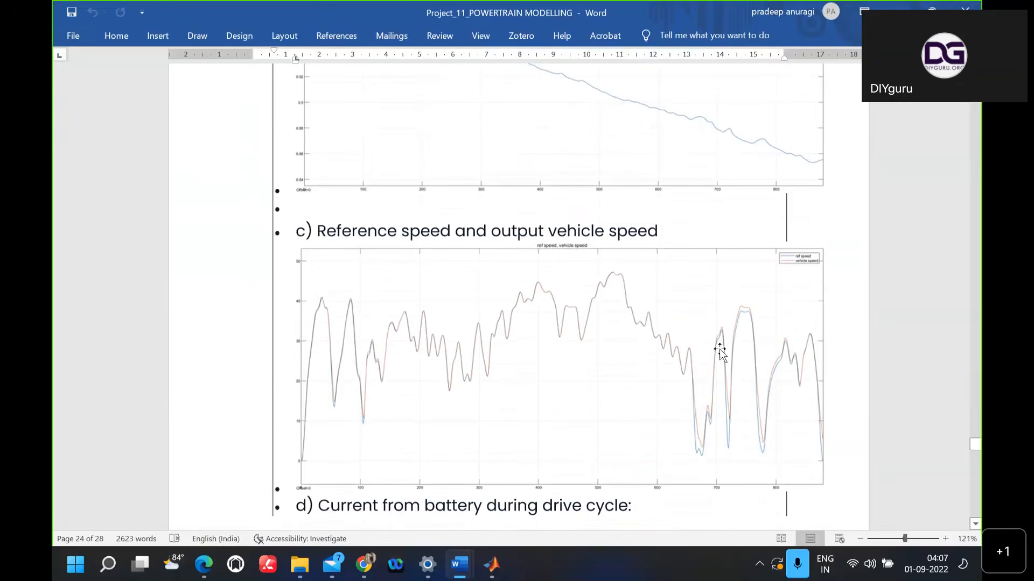
scroll(722, 350, down, 10)
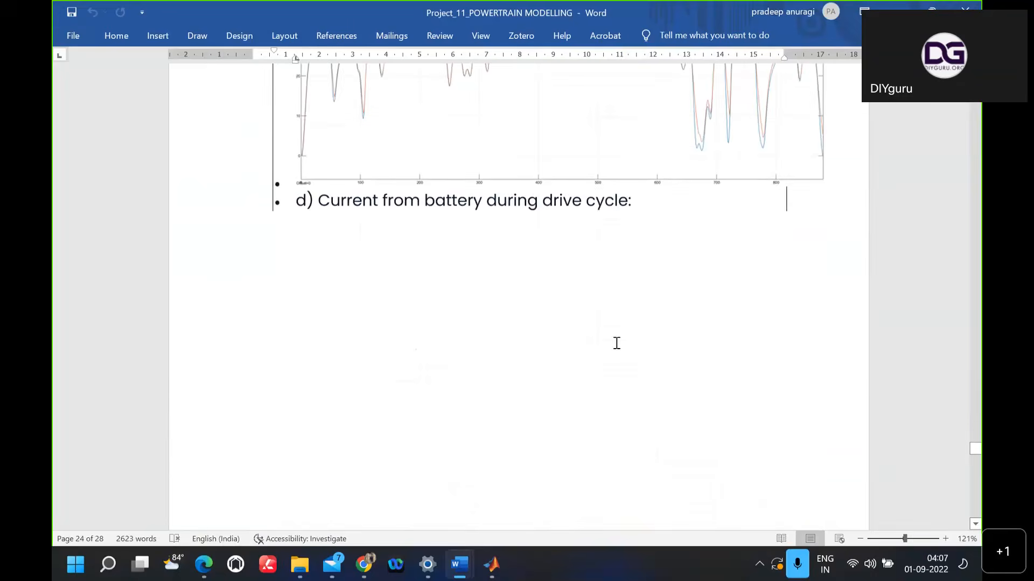
scroll(616, 344, down, 6)
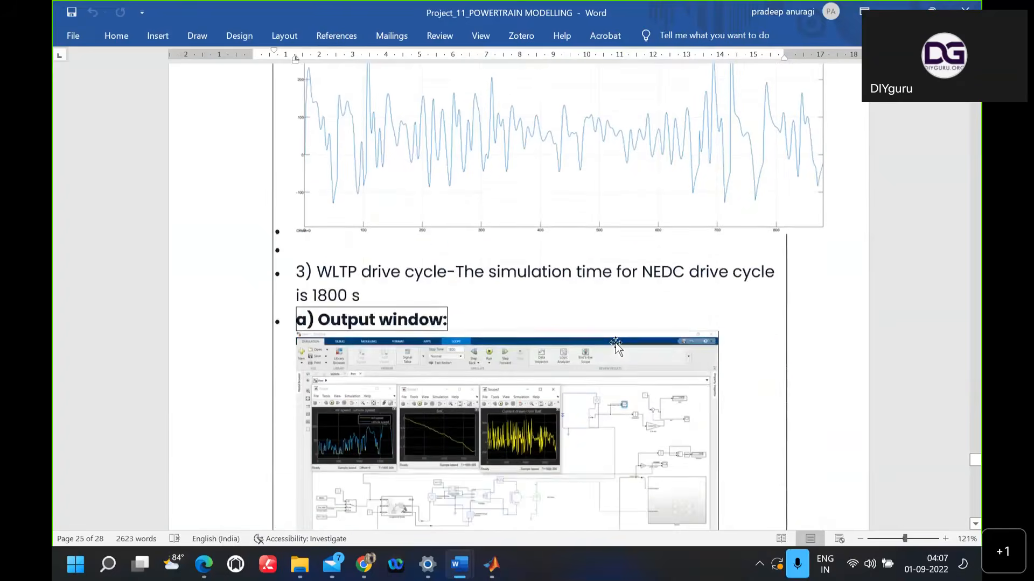
Step: Go back to the NEDC and Indian urban section headings and compare their stated simulation times and output windows
scroll(615, 344, up, 15)
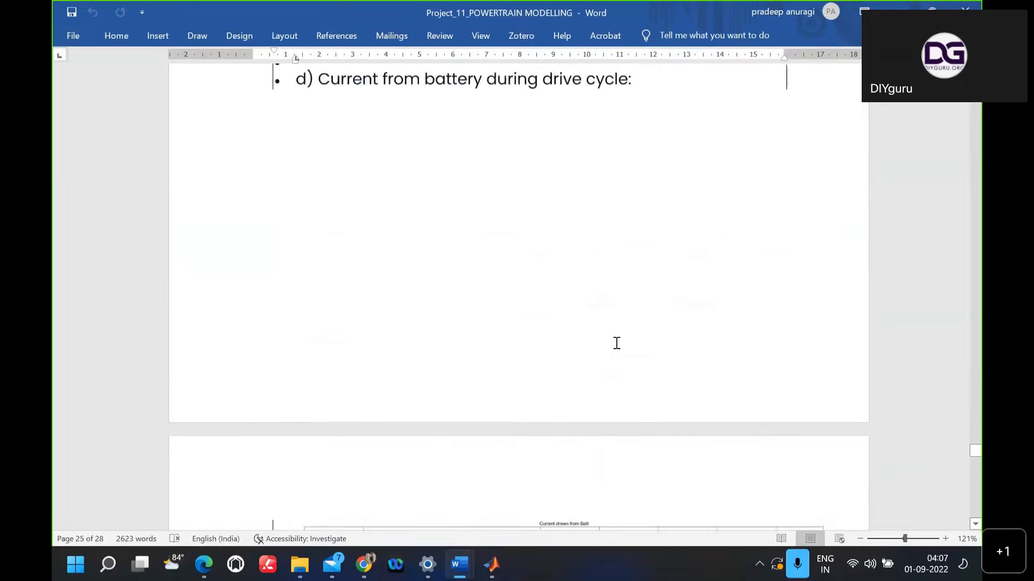
scroll(617, 343, up, 10)
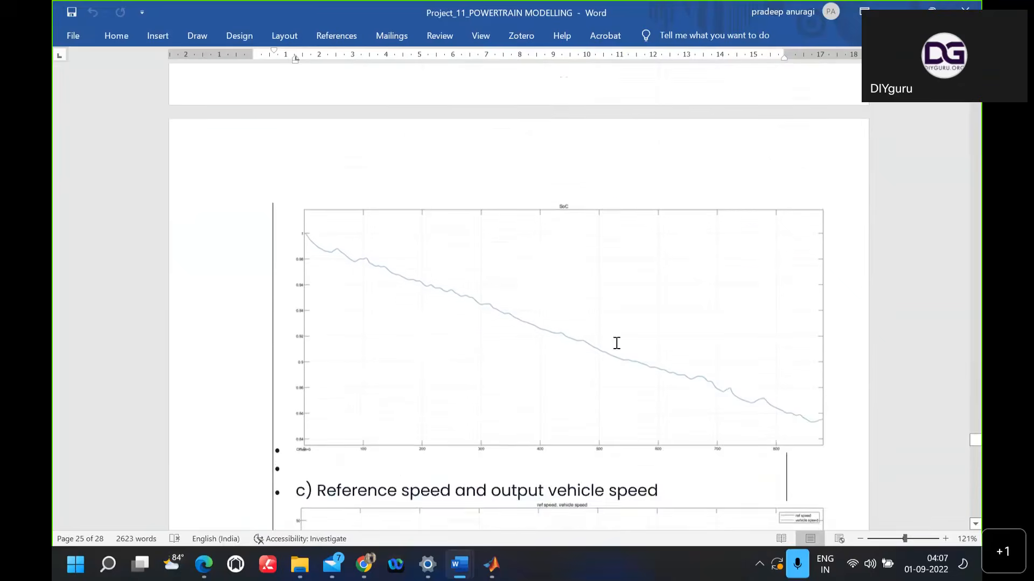
scroll(617, 343, up, 12)
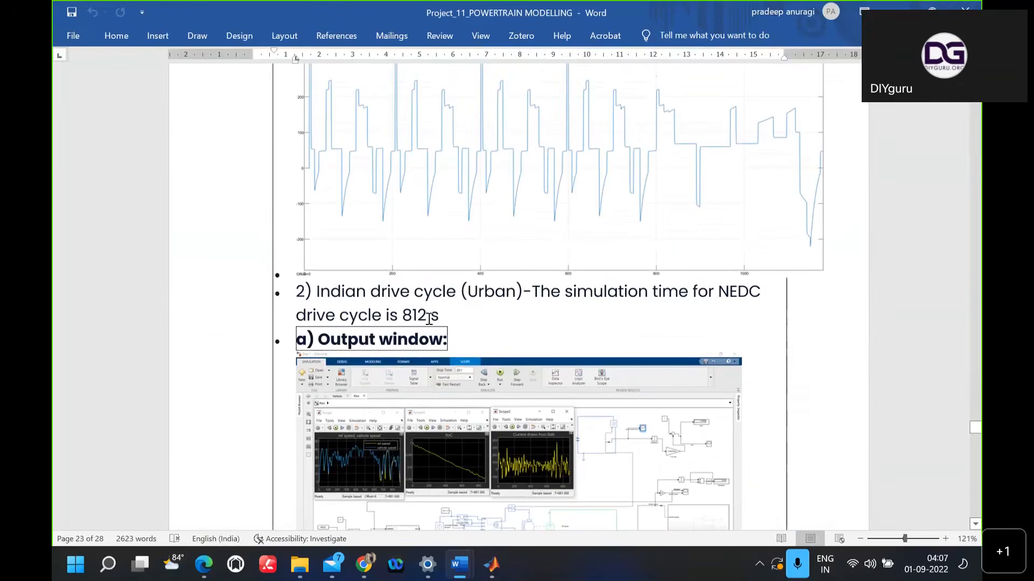
scroll(429, 319, up, 15)
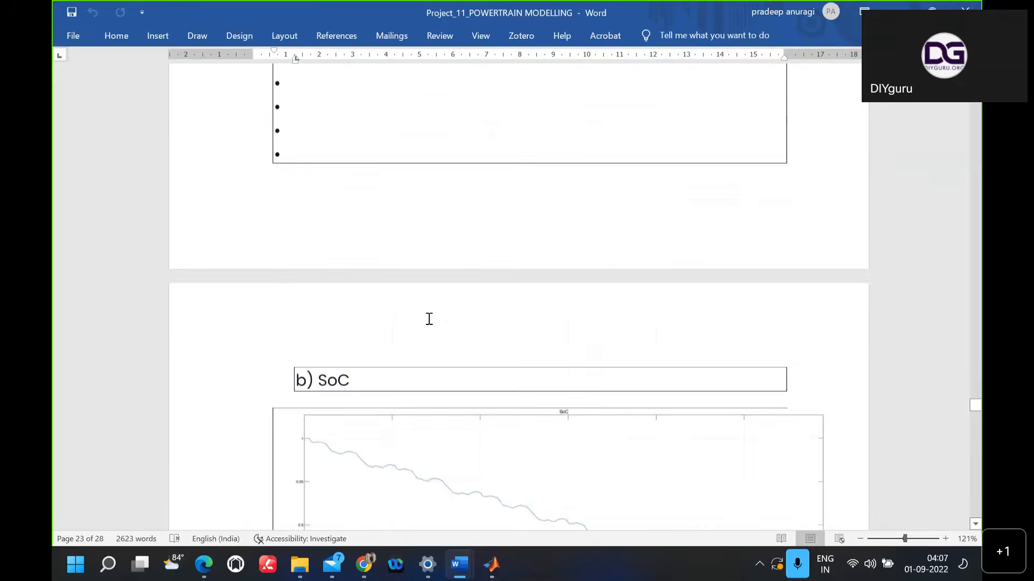
scroll(429, 319, up, 10)
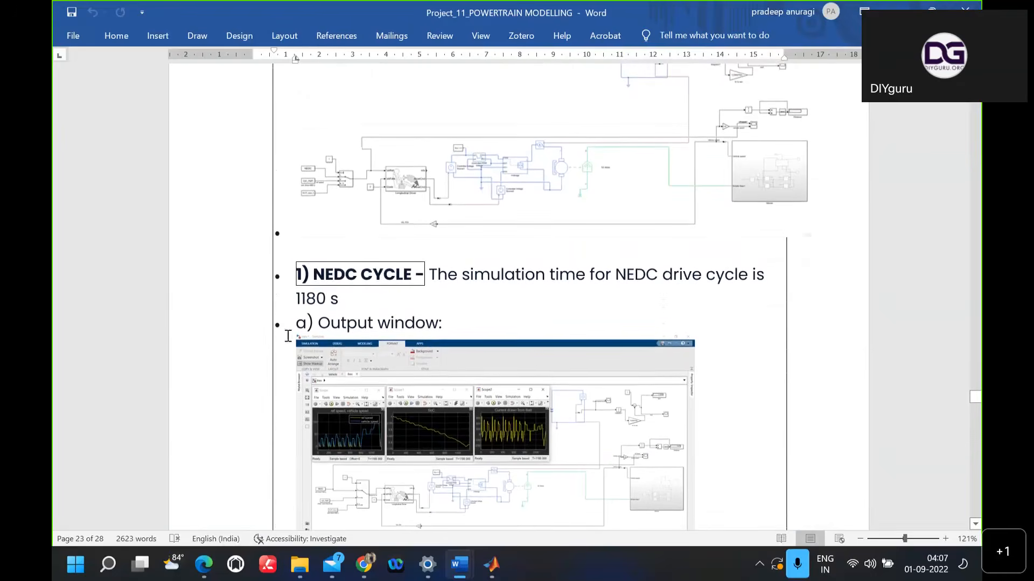
scroll(331, 304, down, 20)
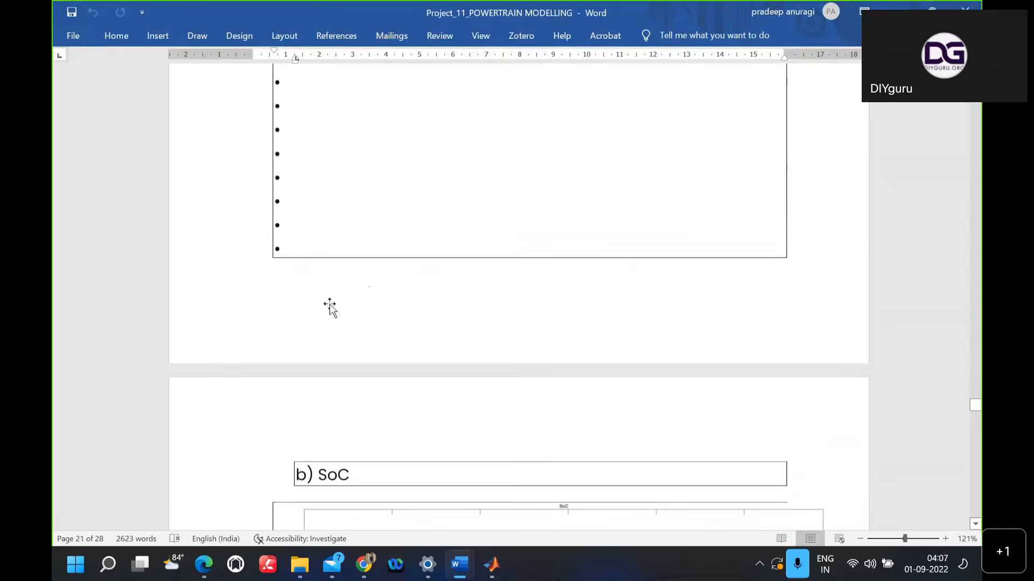
scroll(331, 305, down, 6)
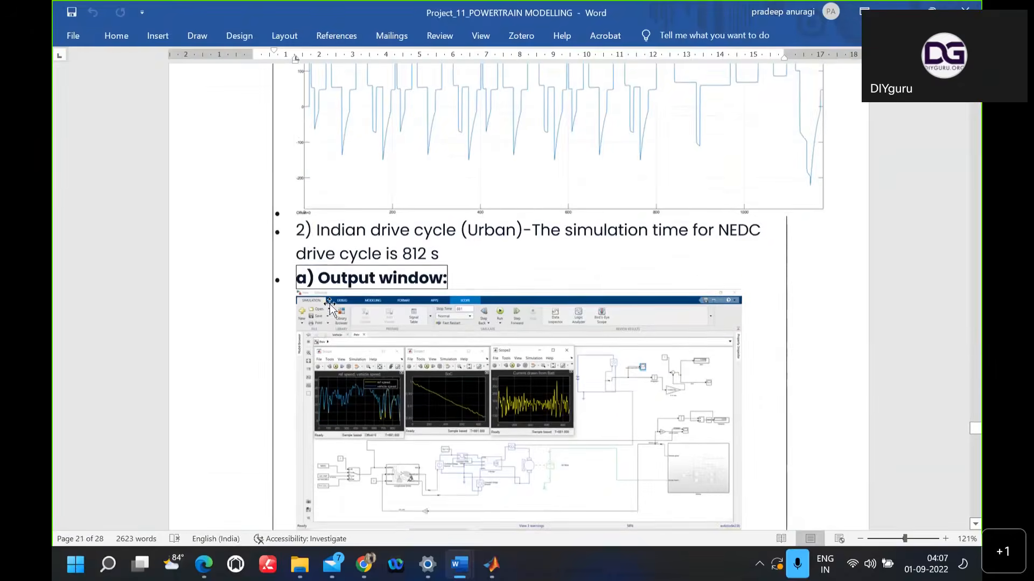
scroll(330, 304, up, 2)
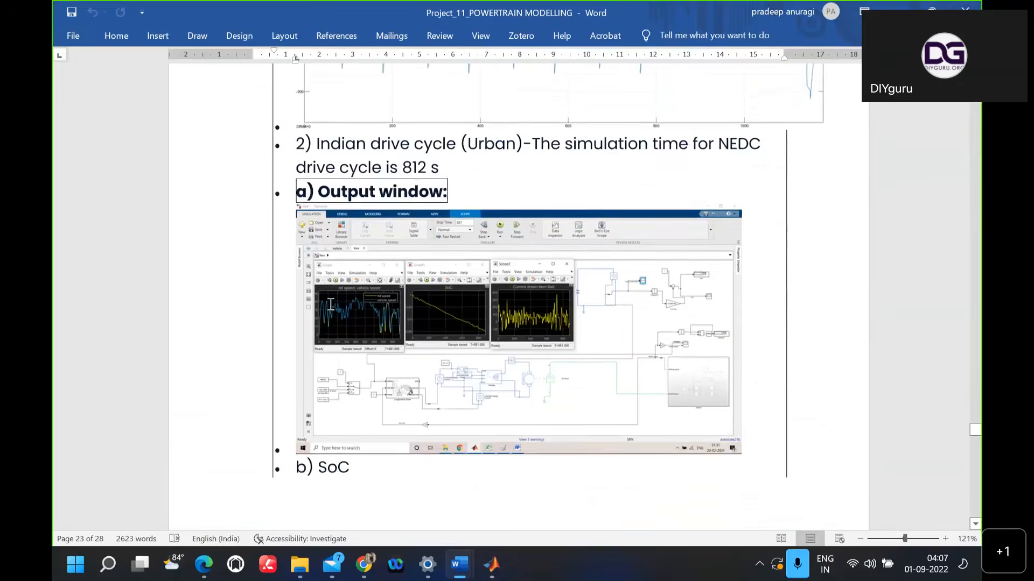
Step: Look through the WLTP drive cycle section and read the SOC, distance and inference table under the conclusions
scroll(330, 303, down, 10)
scroll(331, 305, down, 9)
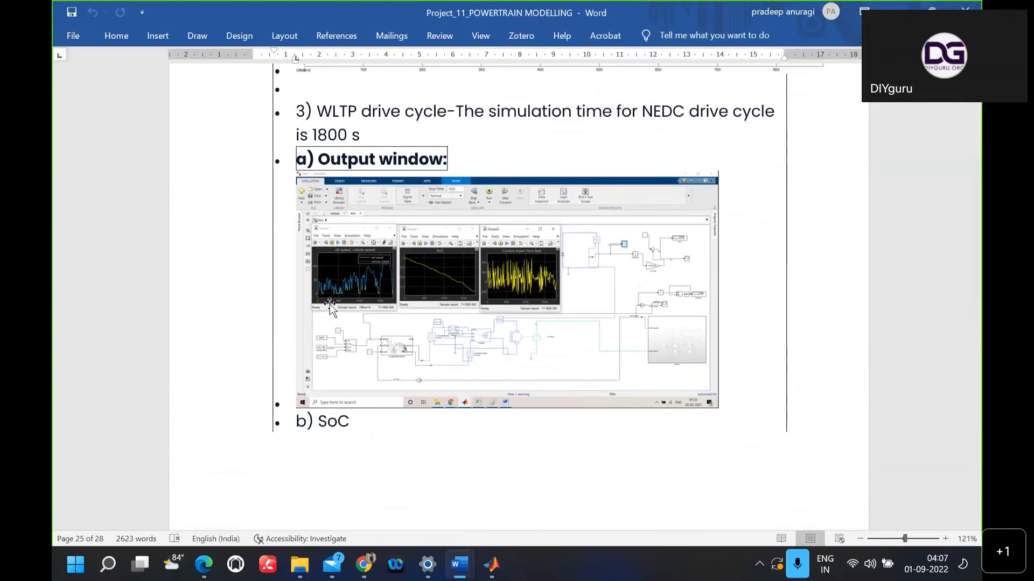
scroll(329, 307, down, 10)
scroll(329, 307, down, 10)
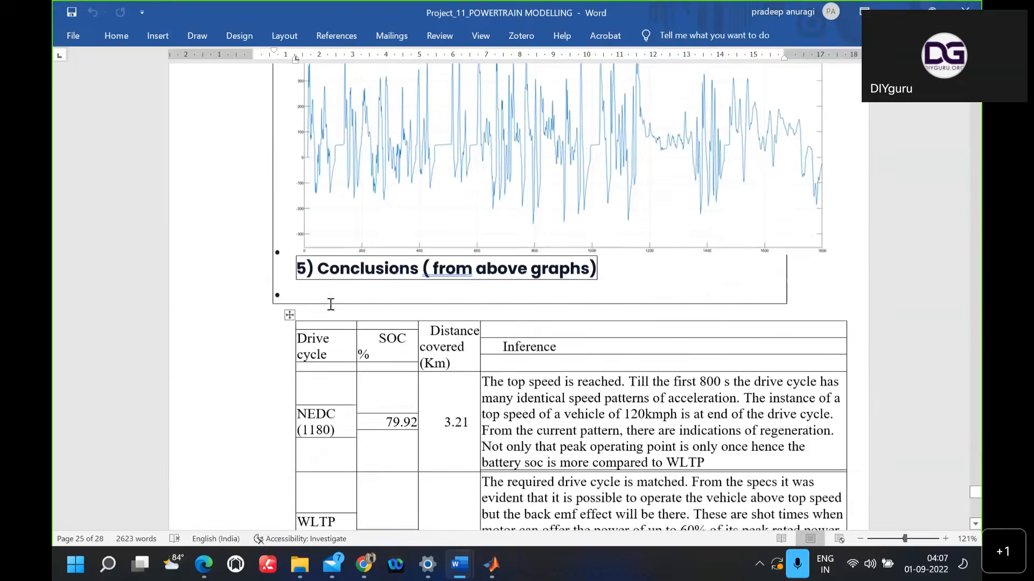
scroll(331, 304, down, 3)
scroll(330, 305, down, 1)
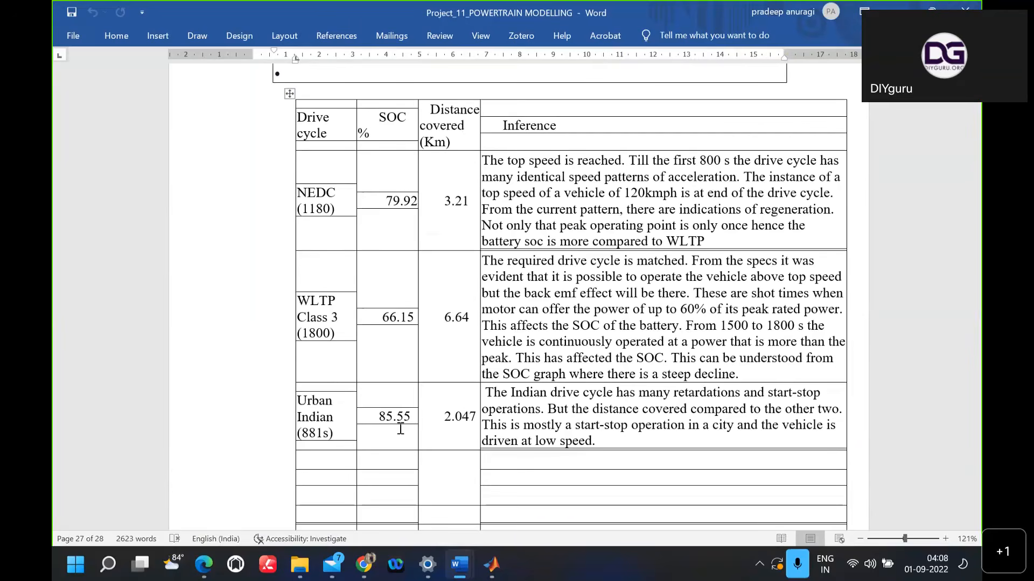
Step: Read the learning outcome section and review it against the inferences in the conclusions table
scroll(400, 429, down, 10)
scroll(401, 429, down, 1)
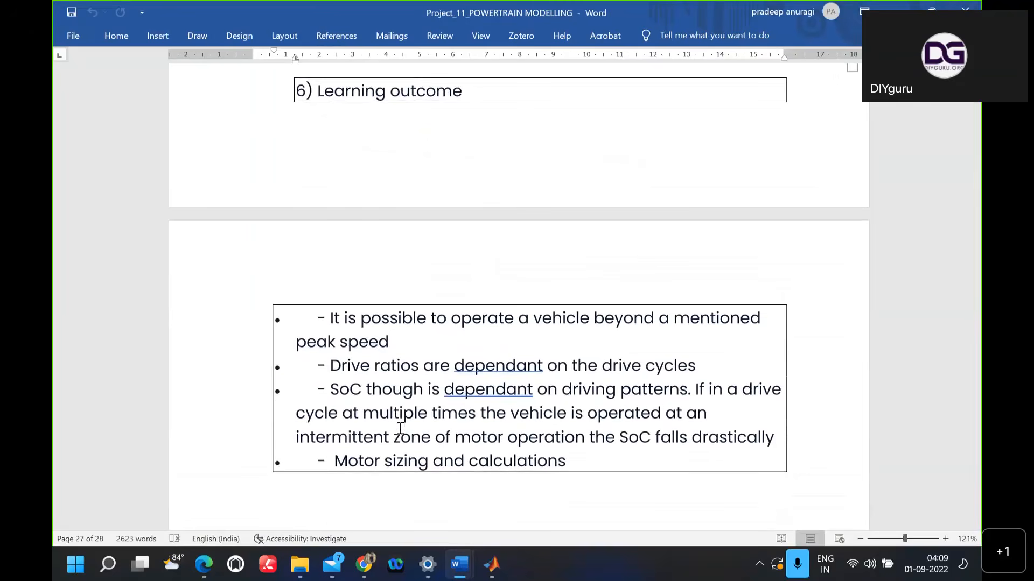
scroll(401, 429, up, 4)
scroll(400, 429, down, 5)
scroll(401, 429, up, 6)
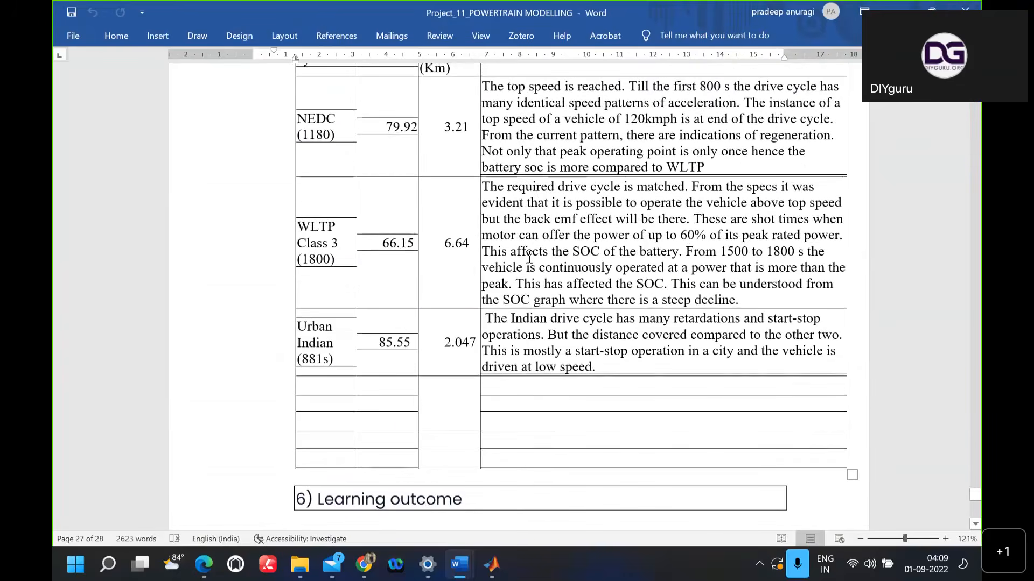
scroll(529, 257, up, 2)
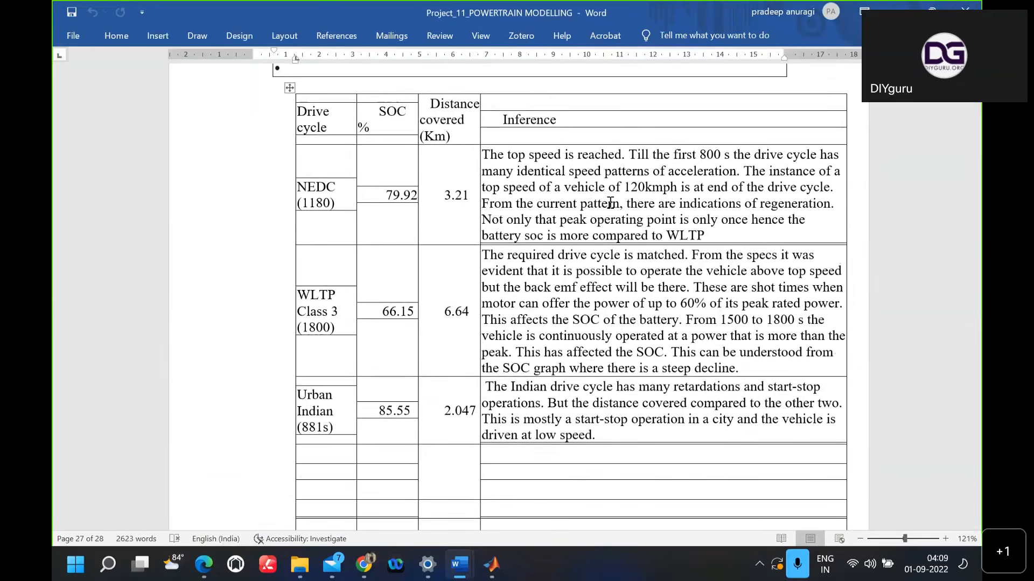
scroll(610, 202, down, 12)
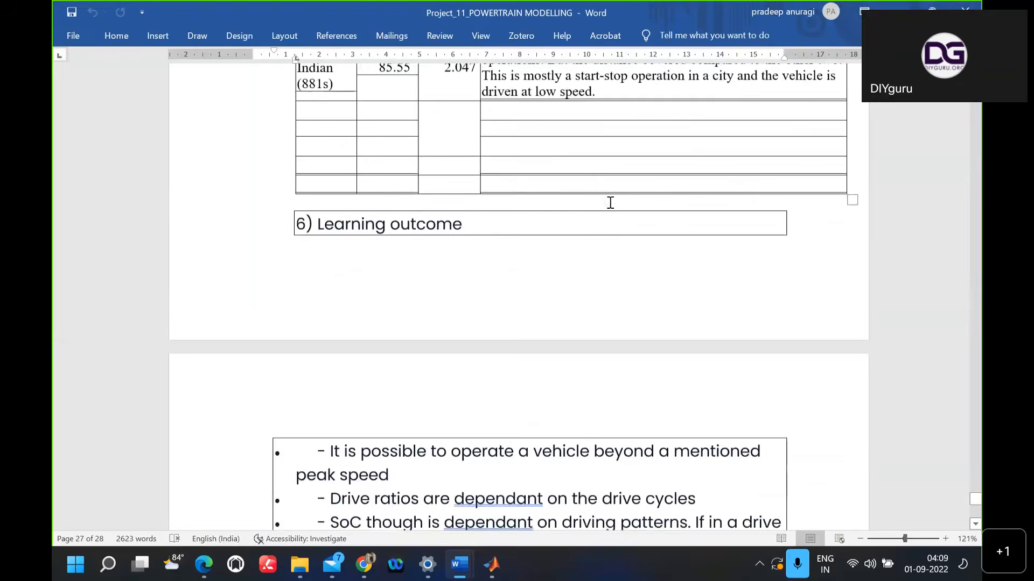
scroll(610, 202, up, 1)
scroll(609, 202, up, 2)
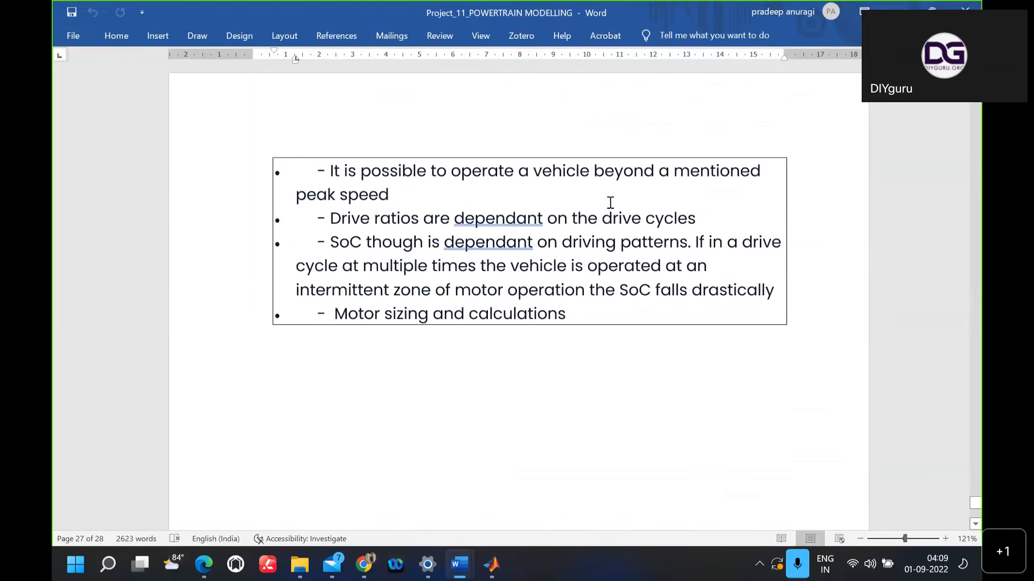